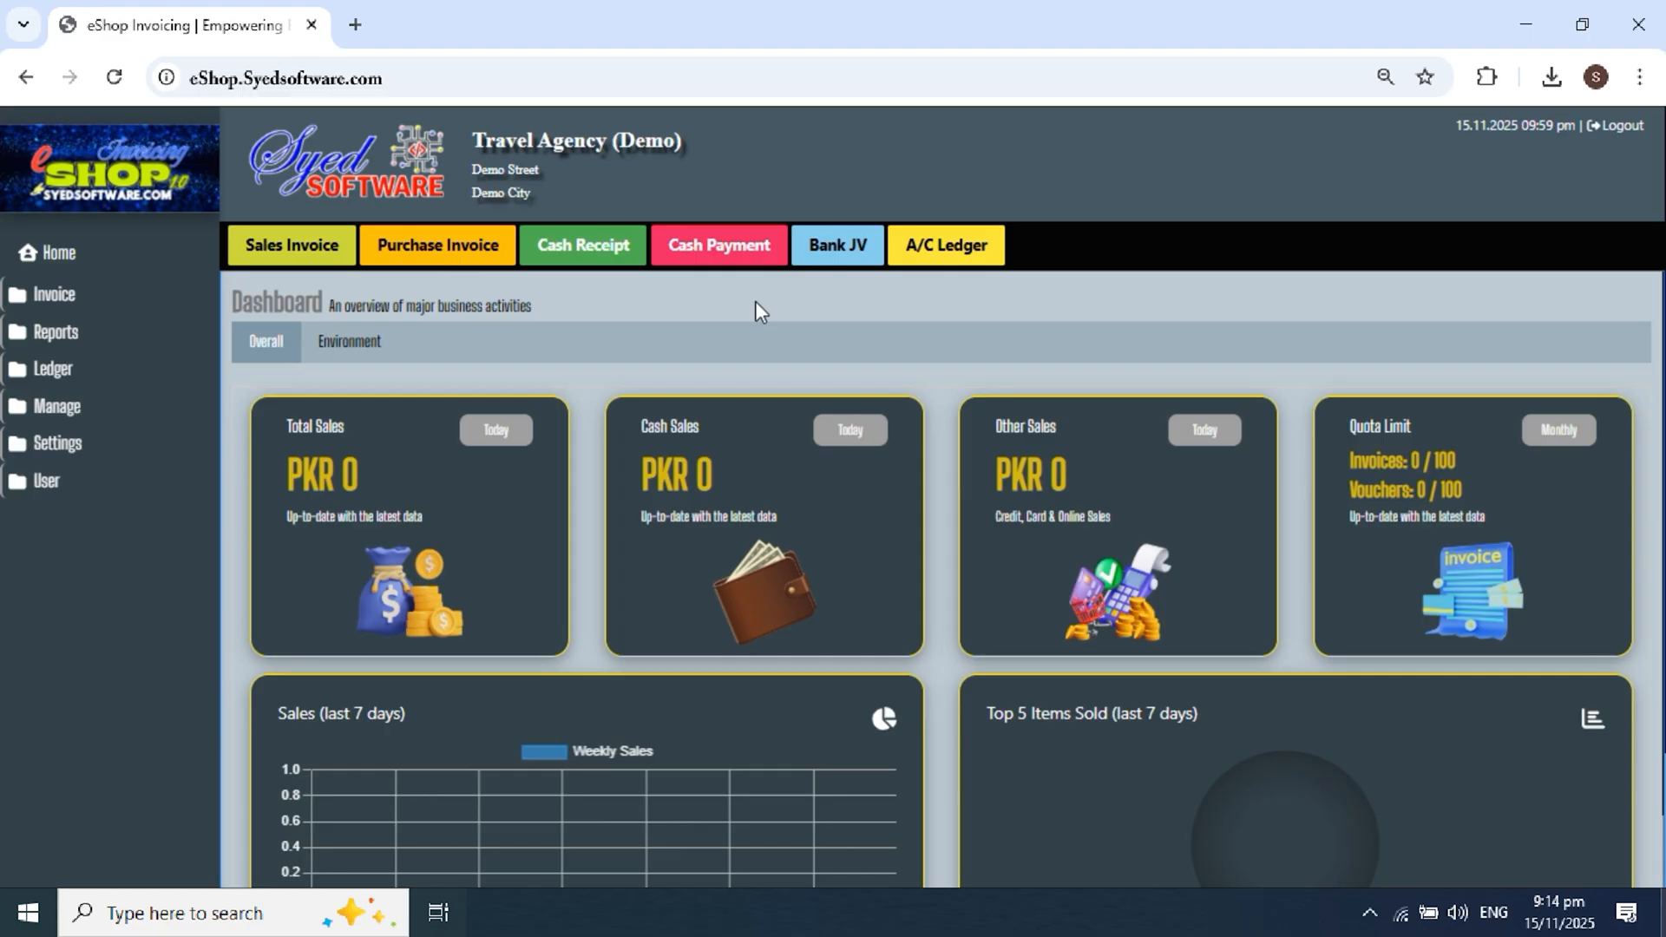
Step: Review the dashboard's out-of-stock alerts for Ahram Towel Fabric and Ahram Towel Imported
{"action": "scroll", "coordinate": [651, 395], "scroll_direction": "down", "scroll_amount": 5}
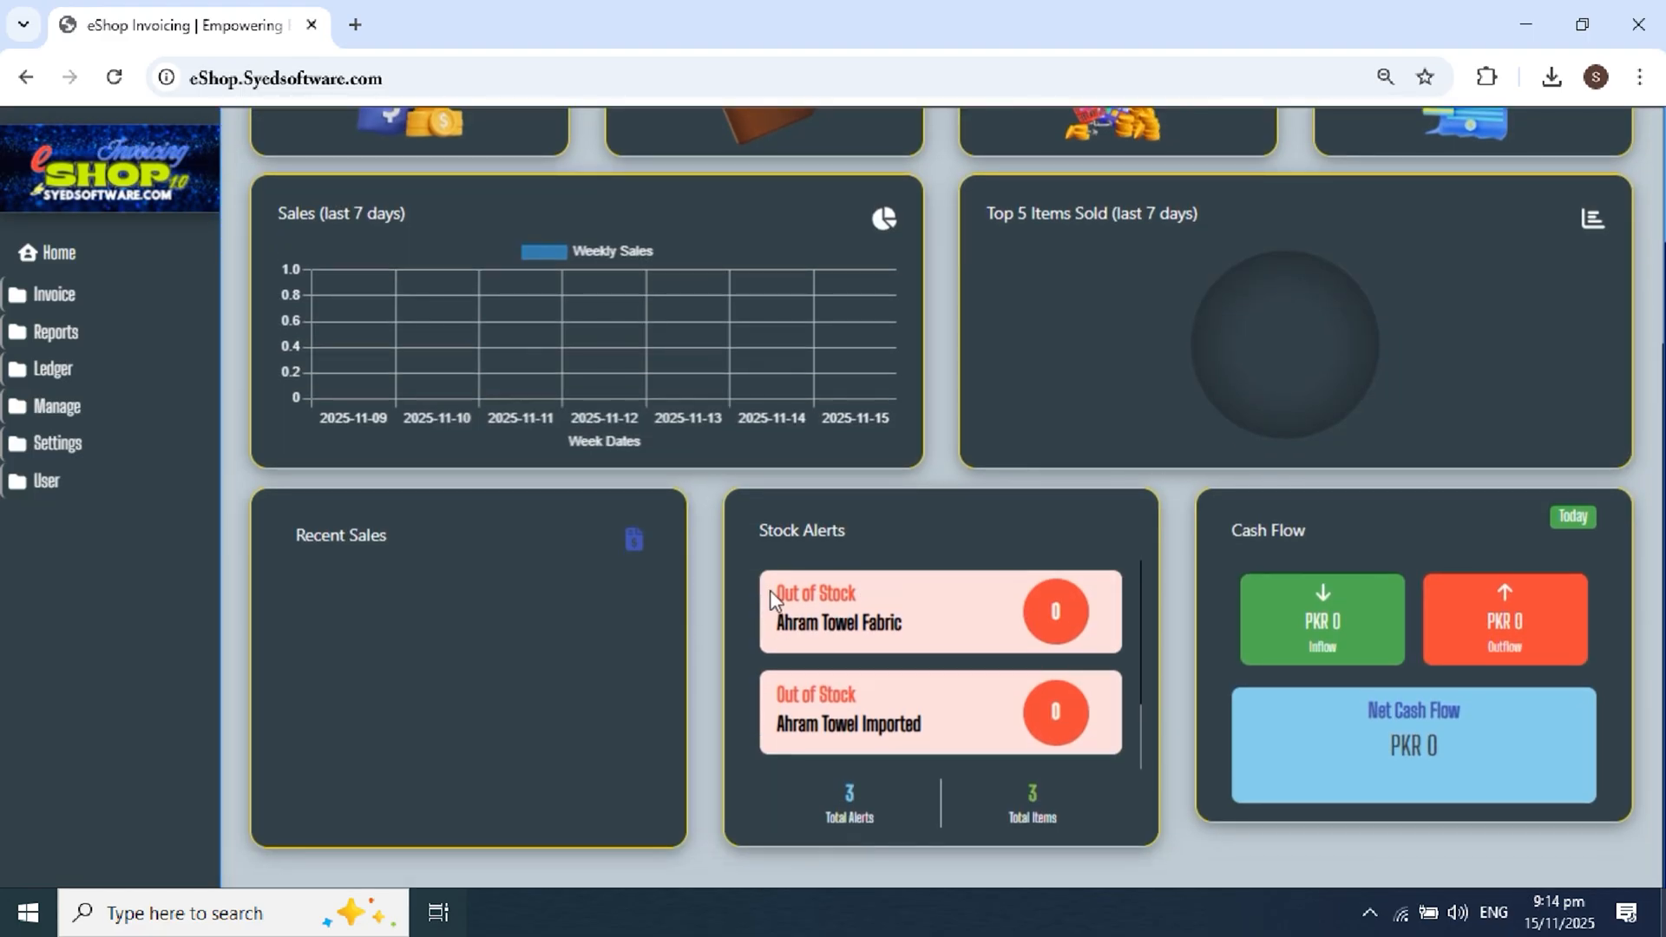
{"action": "left_click_drag", "start_coordinate": [773, 593], "coordinate": [904, 726]}
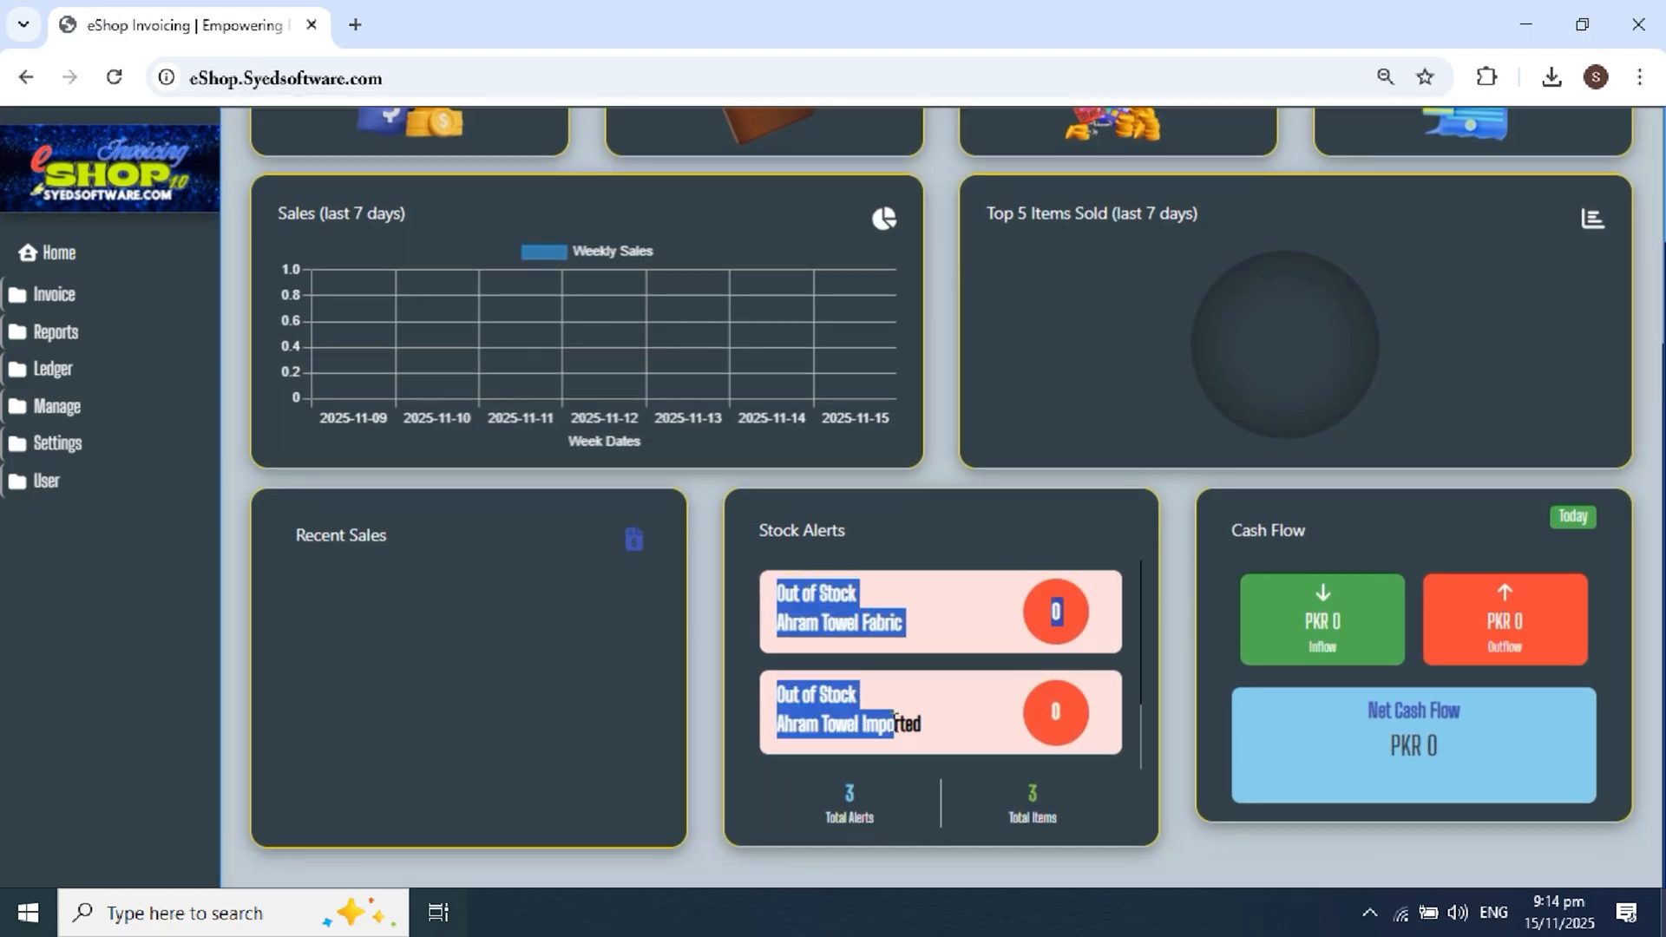
{"action": "left_click", "coordinate": [925, 722]}
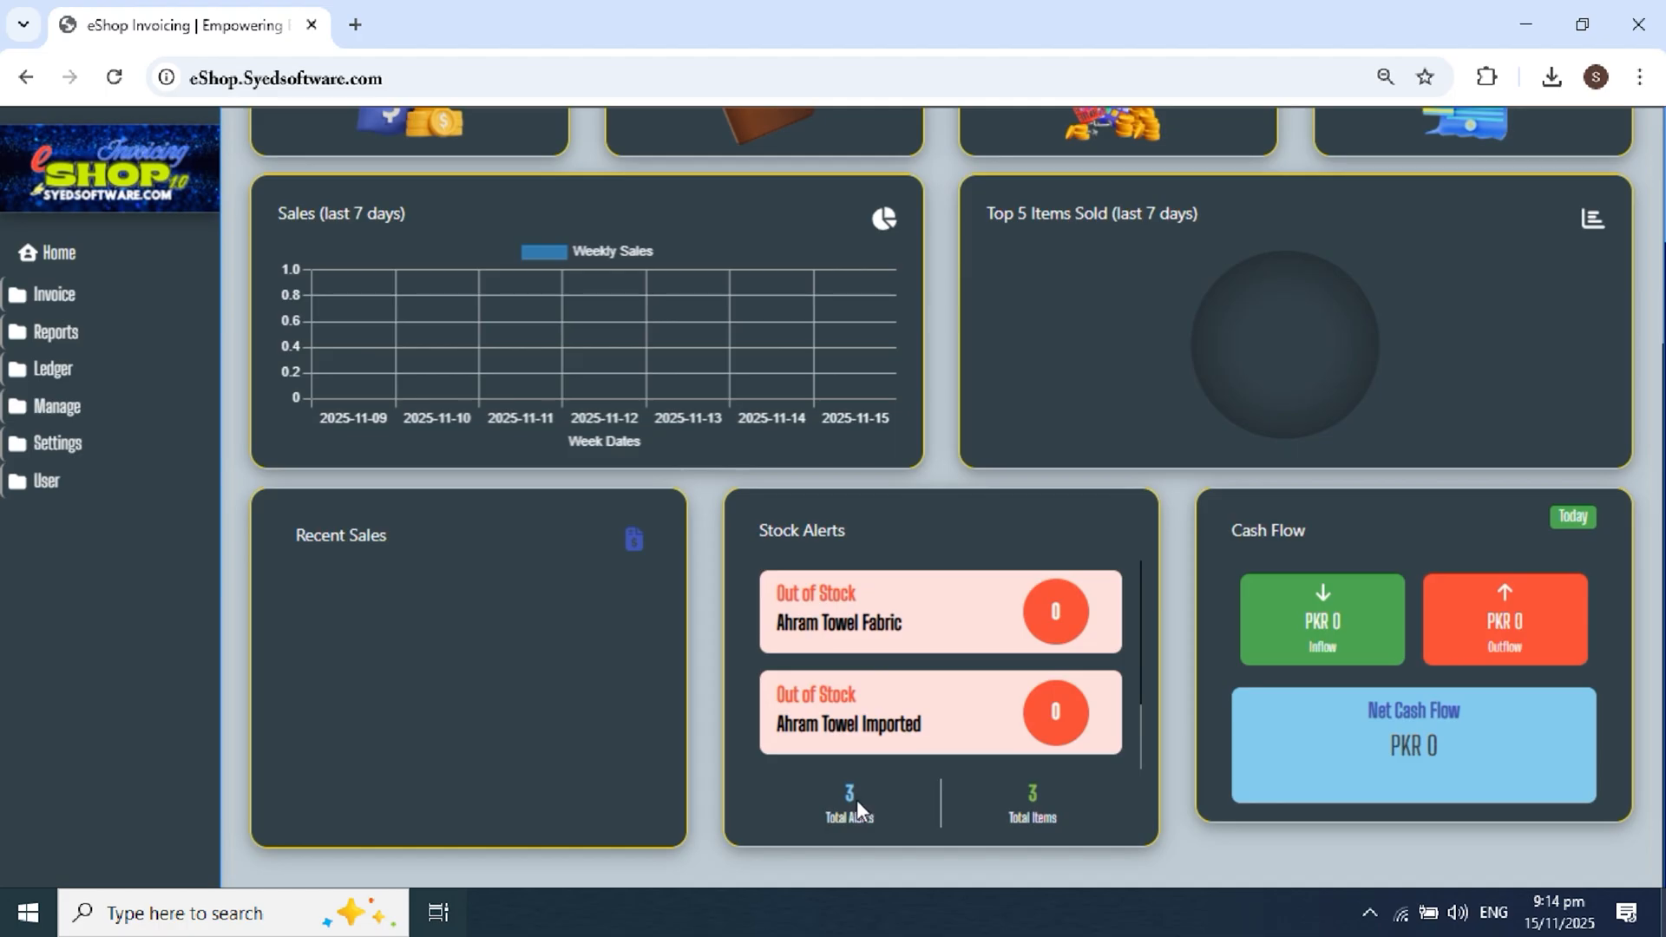
{"action": "left_click_drag", "start_coordinate": [777, 624], "coordinate": [951, 632]}
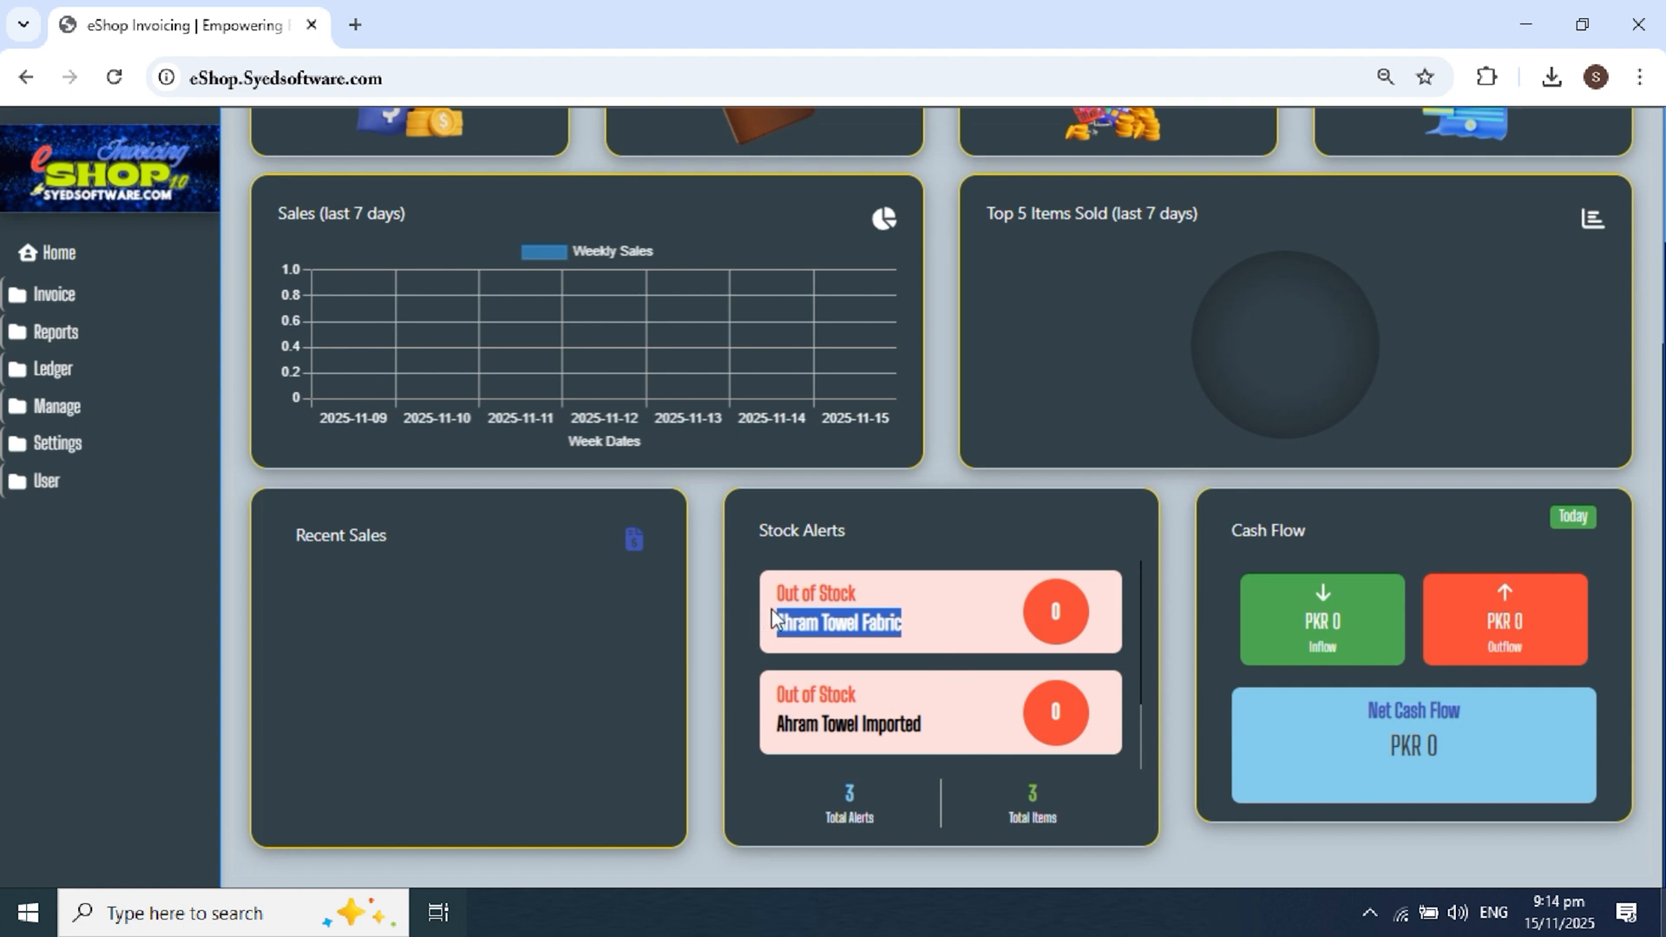
{"action": "left_click_drag", "start_coordinate": [917, 726], "coordinate": [783, 724]}
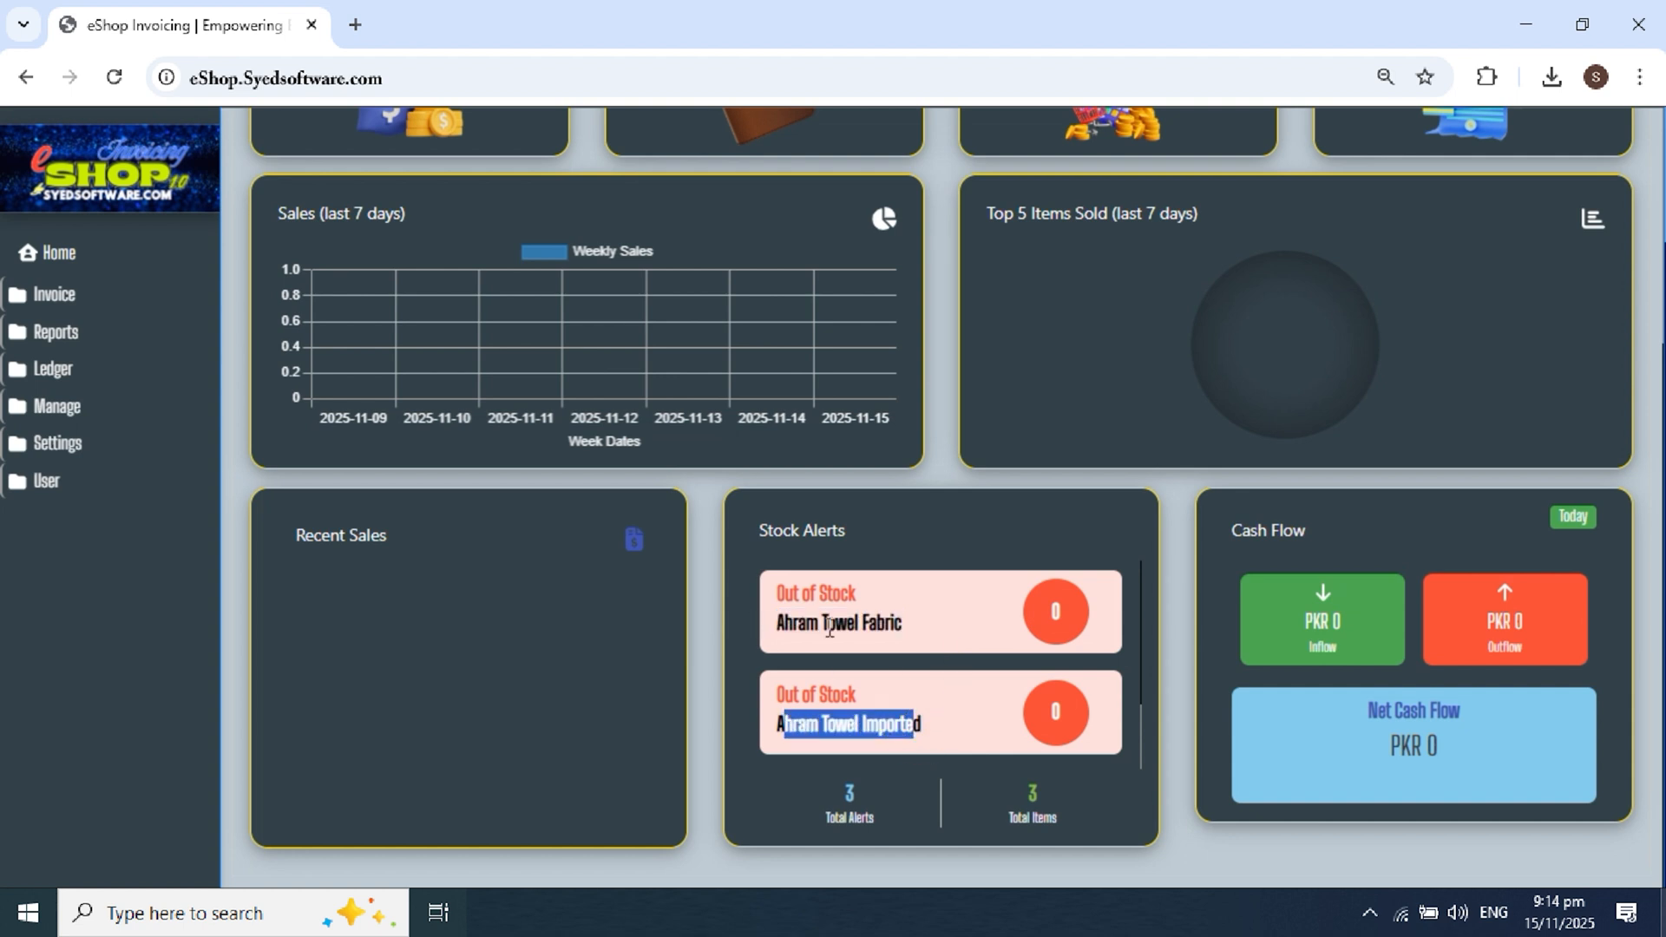
{"action": "scroll", "coordinate": [829, 627], "scroll_direction": "up", "scroll_amount": 6}
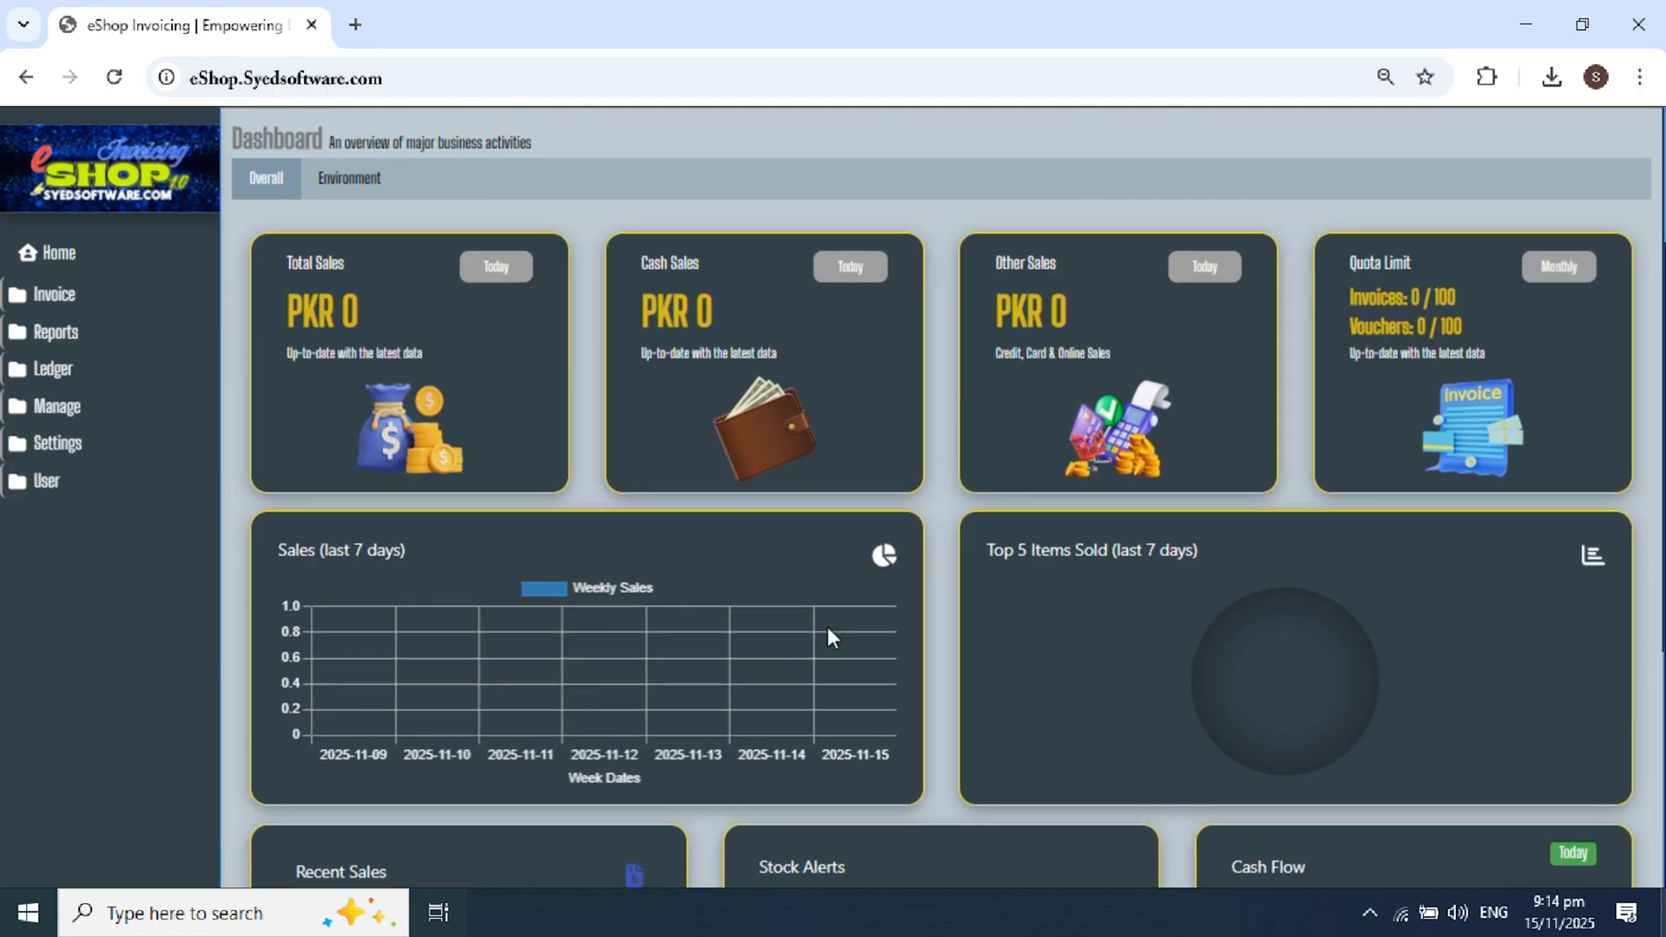
{"action": "scroll", "coordinate": [904, 602], "scroll_direction": "down", "scroll_amount": 4}
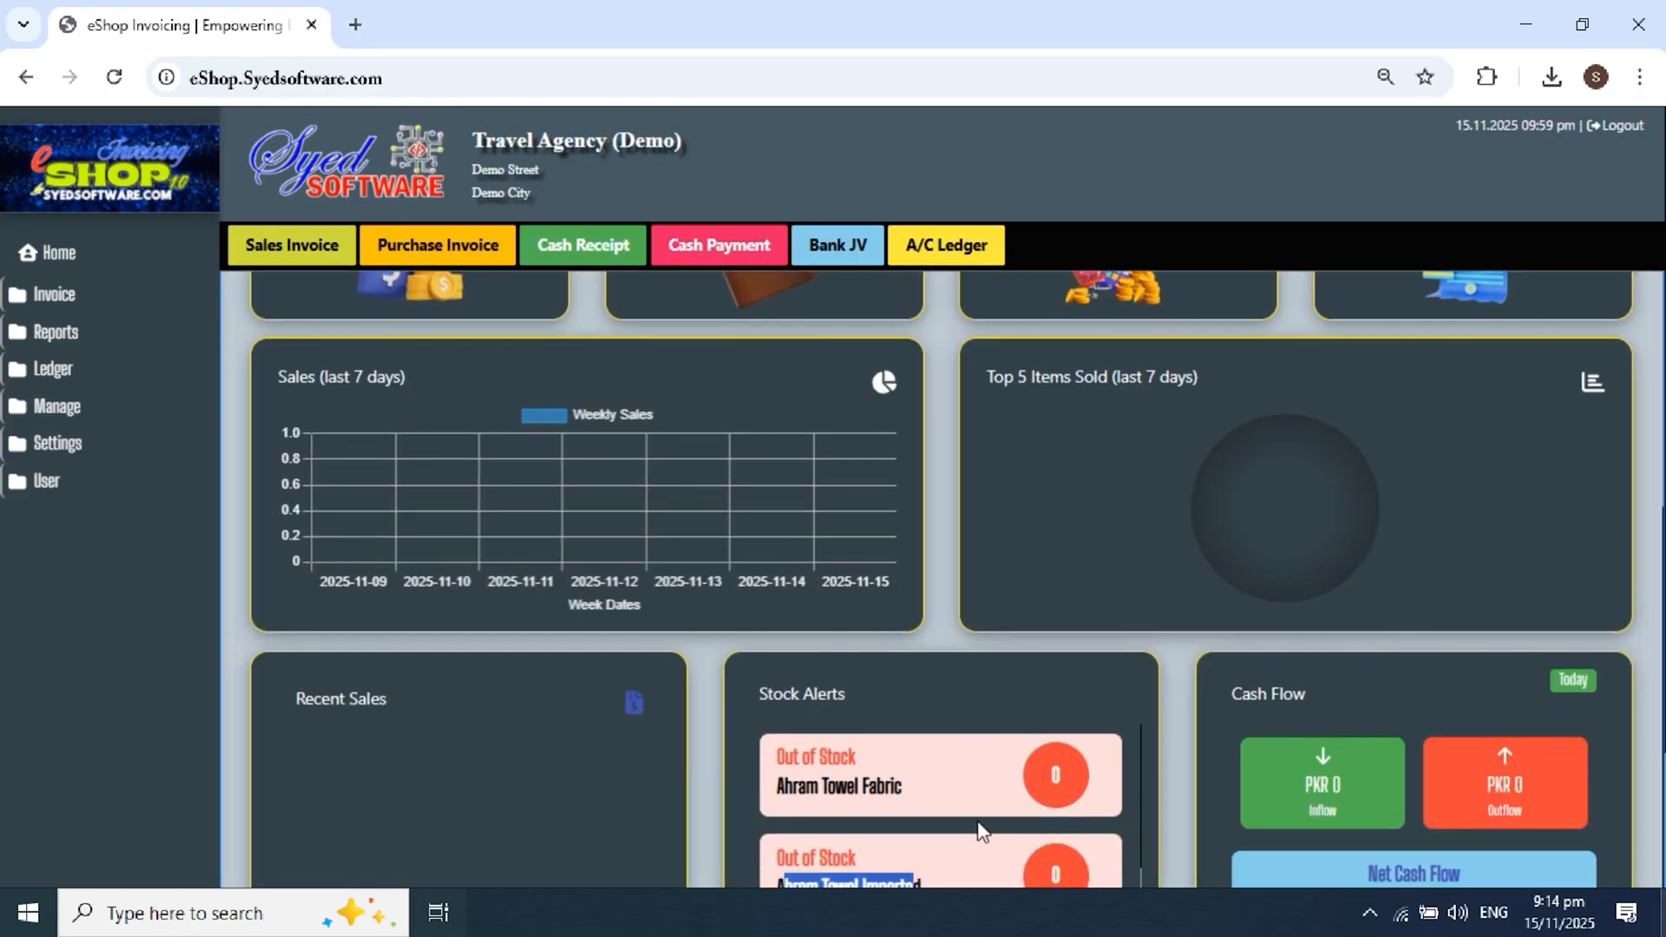
{"action": "scroll", "coordinate": [587, 487], "scroll_direction": "up", "scroll_amount": 4}
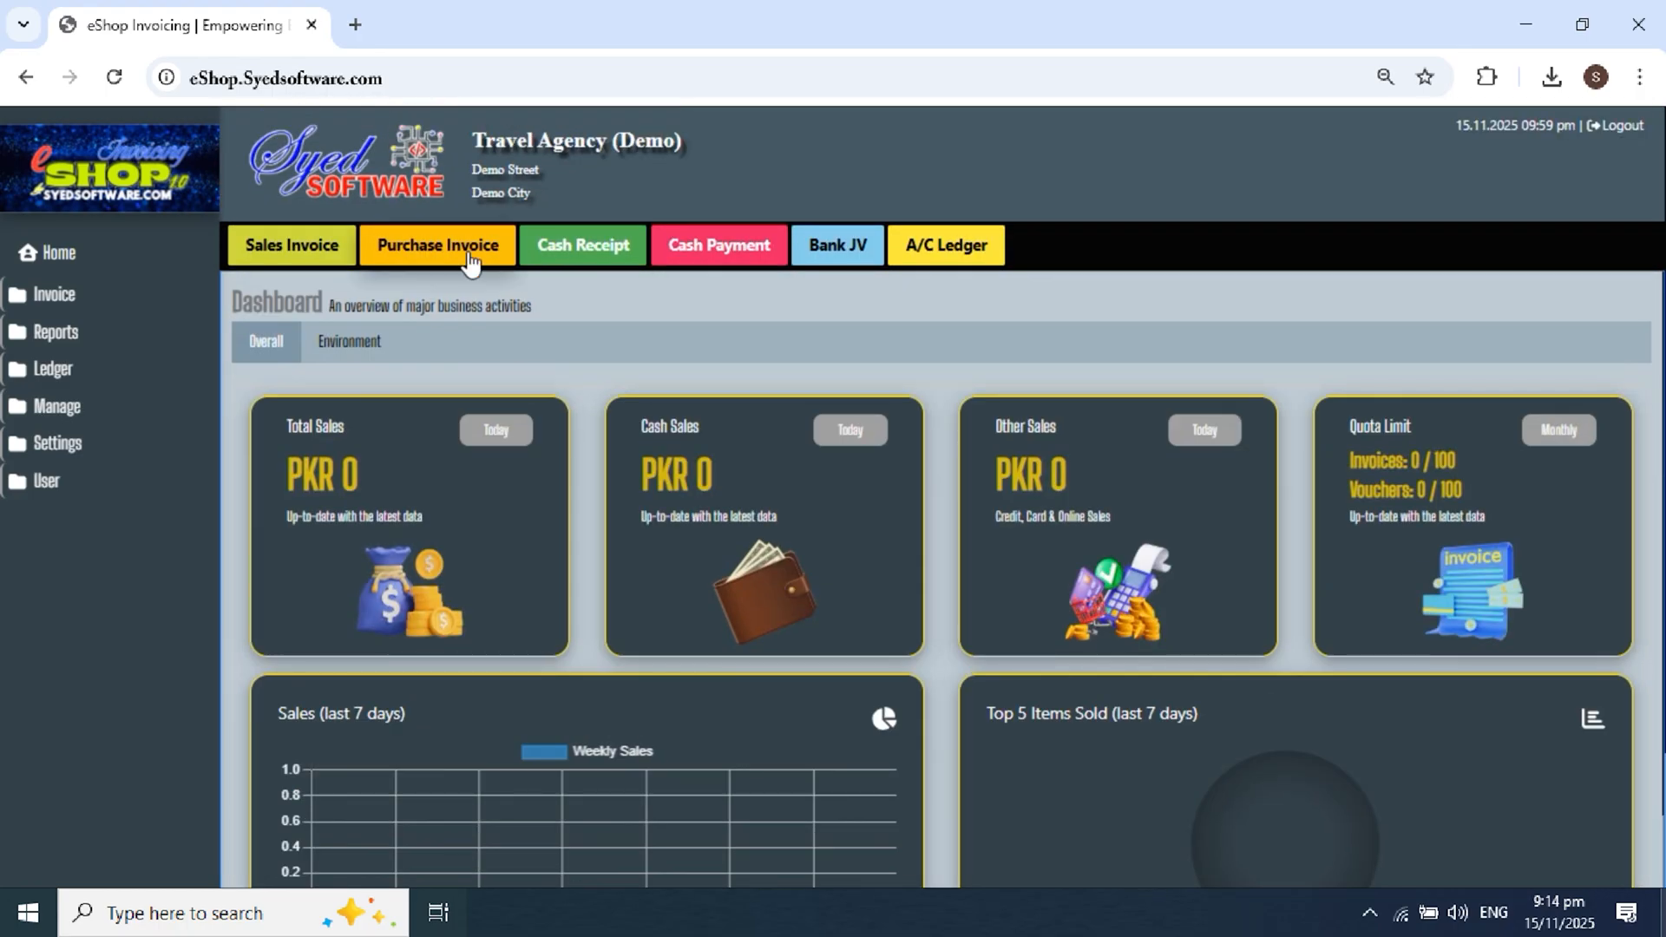
{"action": "scroll", "coordinate": [608, 441], "scroll_direction": "down", "scroll_amount": 1}
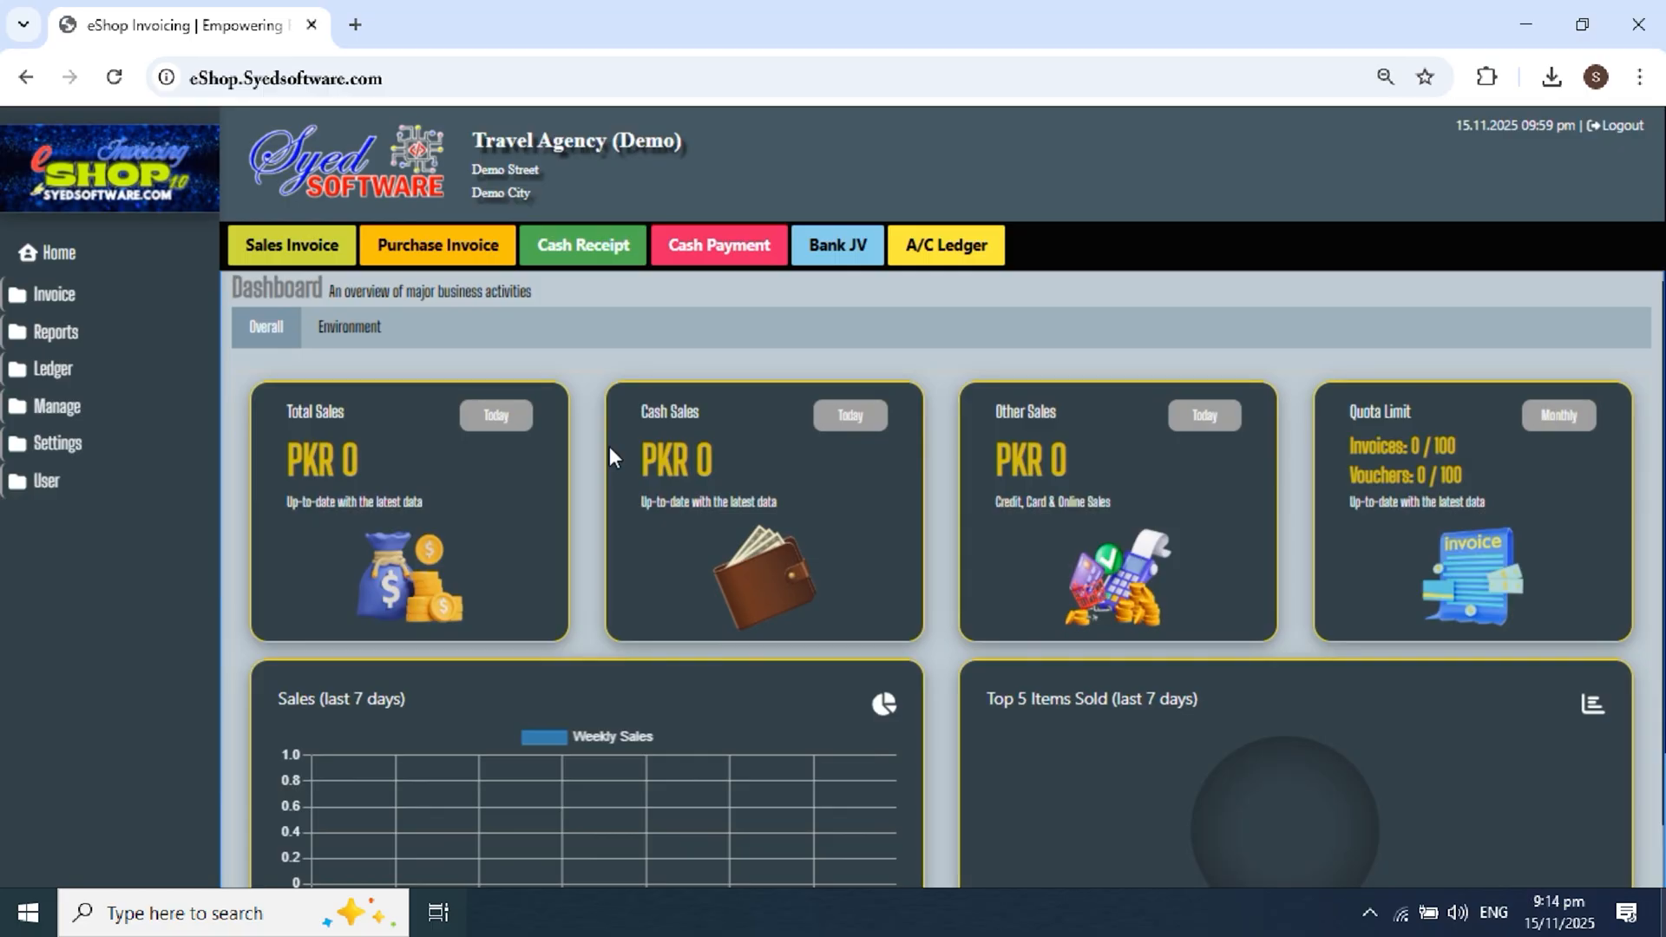
{"action": "scroll", "coordinate": [486, 273], "scroll_direction": "down", "scroll_amount": 1}
Step: Start a new purchase invoice and pick Taiba Traders after searching 'trad'
{"action": "left_click", "coordinate": [434, 228]}
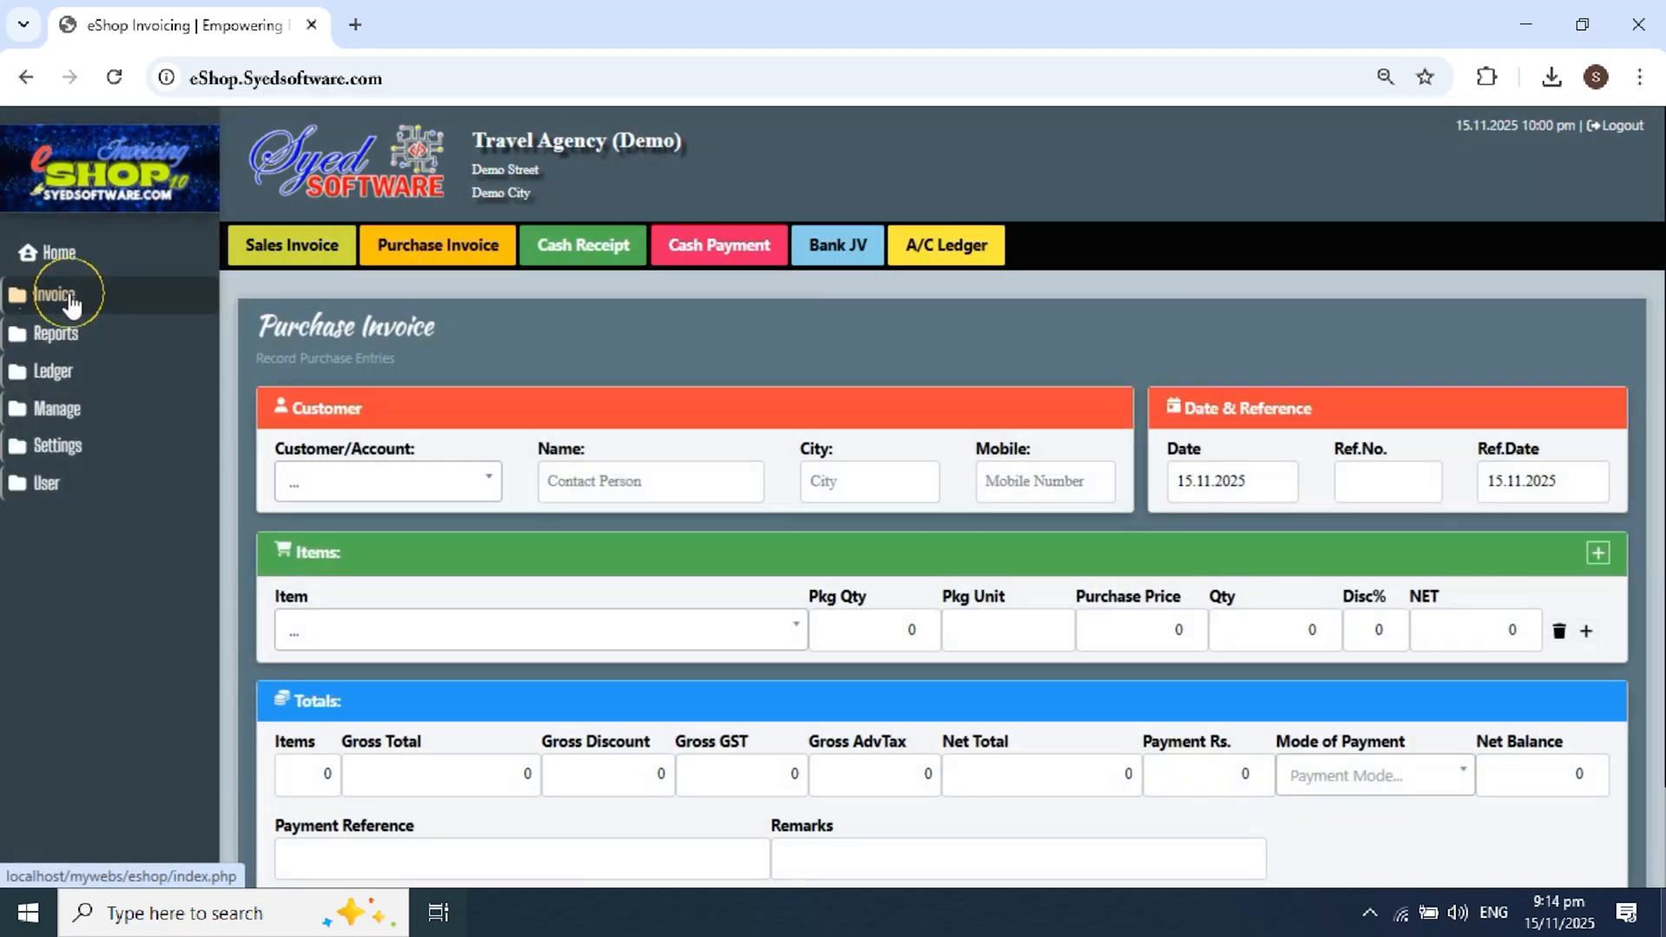
{"action": "left_click", "coordinate": [78, 295]}
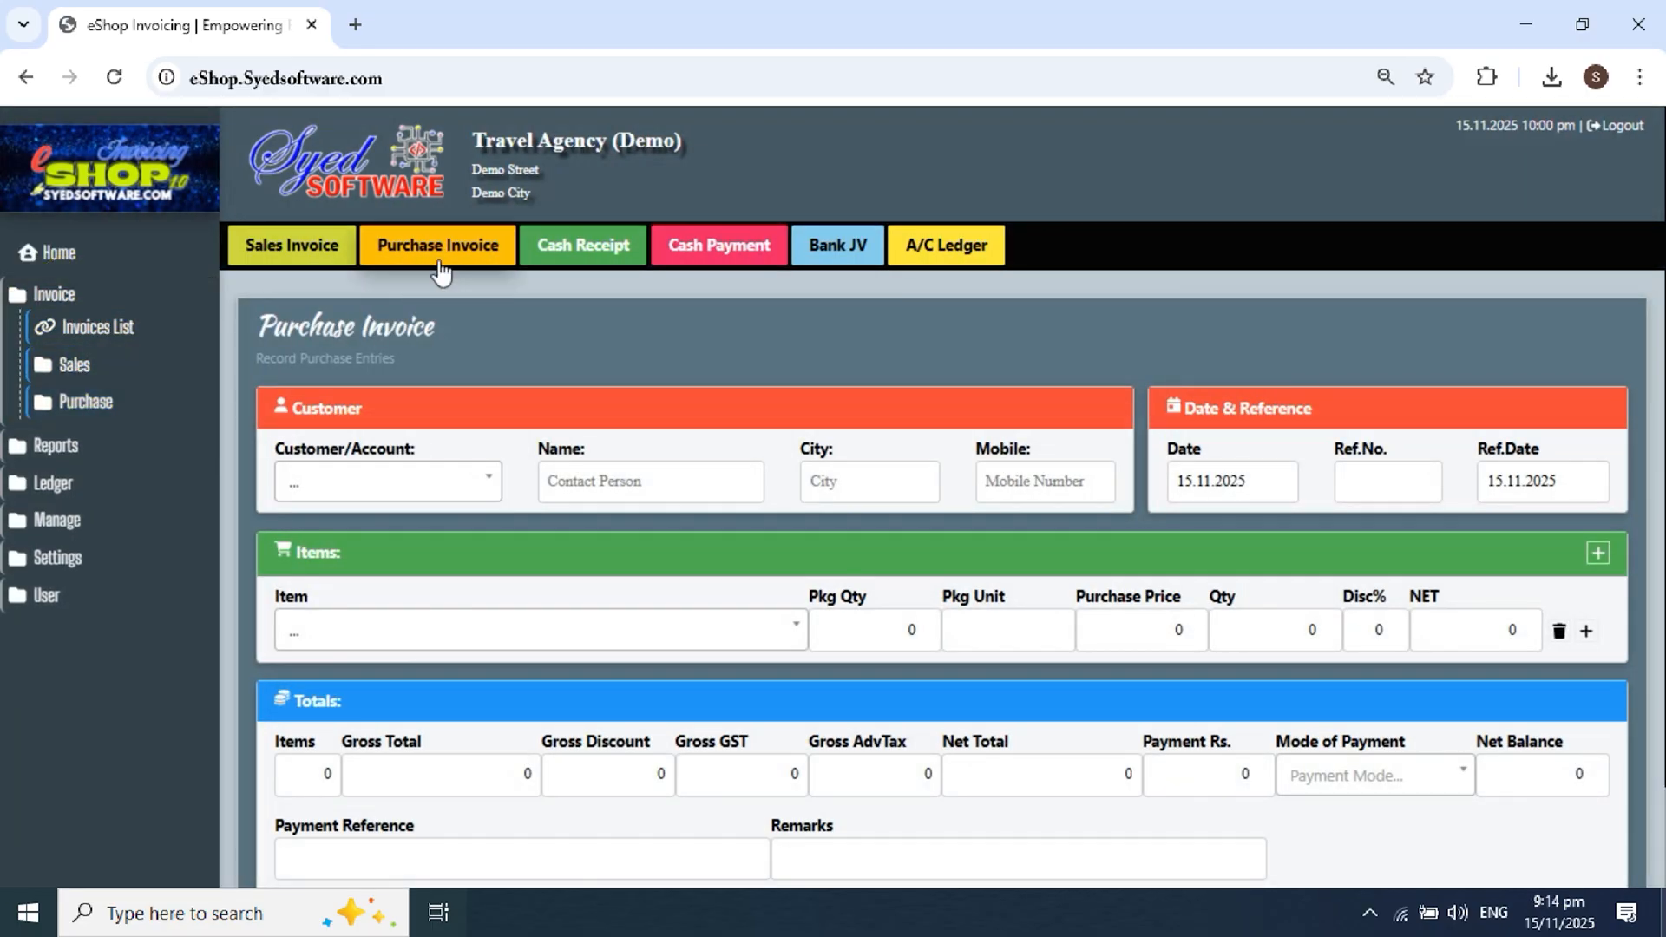
{"action": "left_click", "coordinate": [443, 491]}
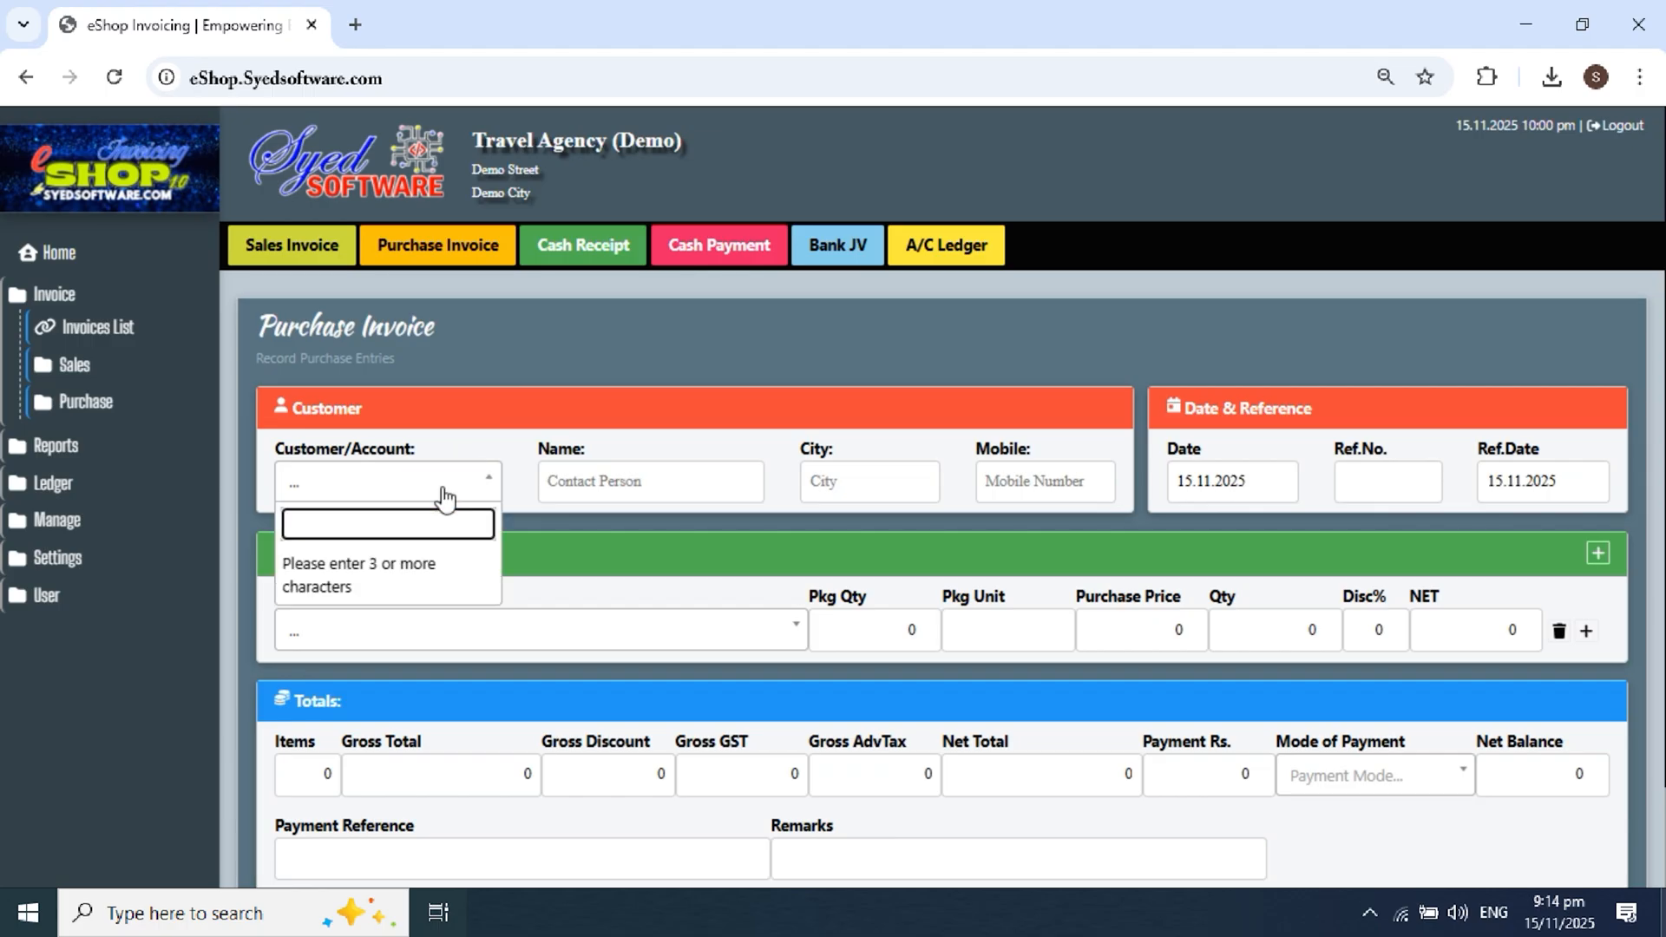
{"action": "type", "text": "trad"}
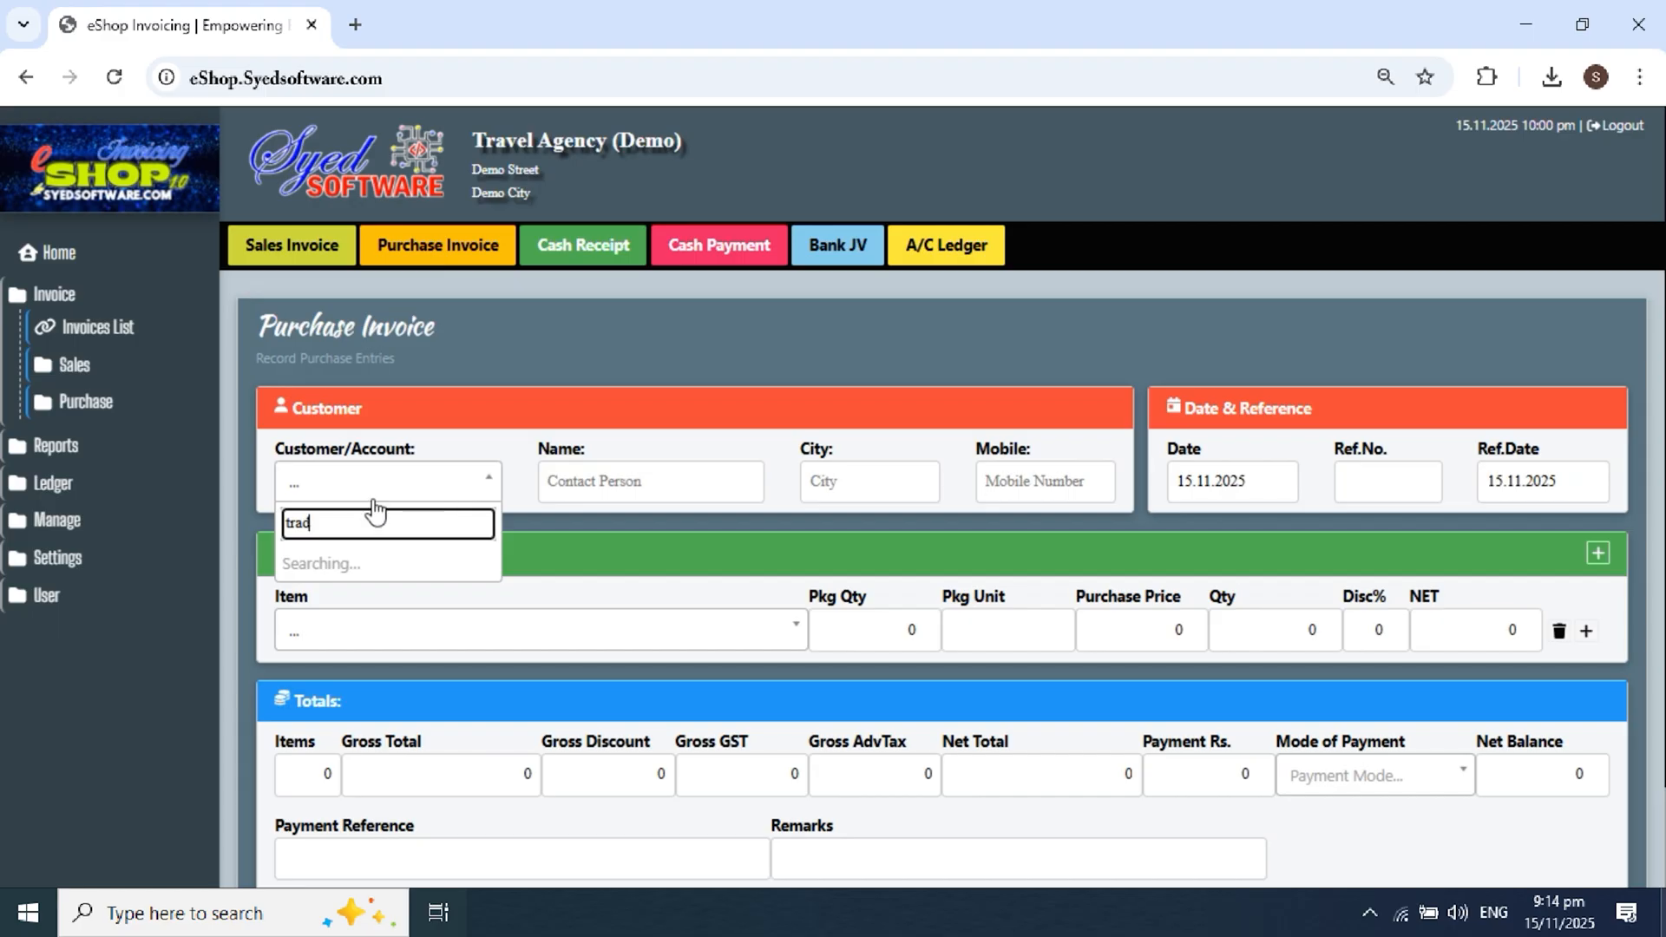
{"action": "left_click", "coordinate": [399, 568]}
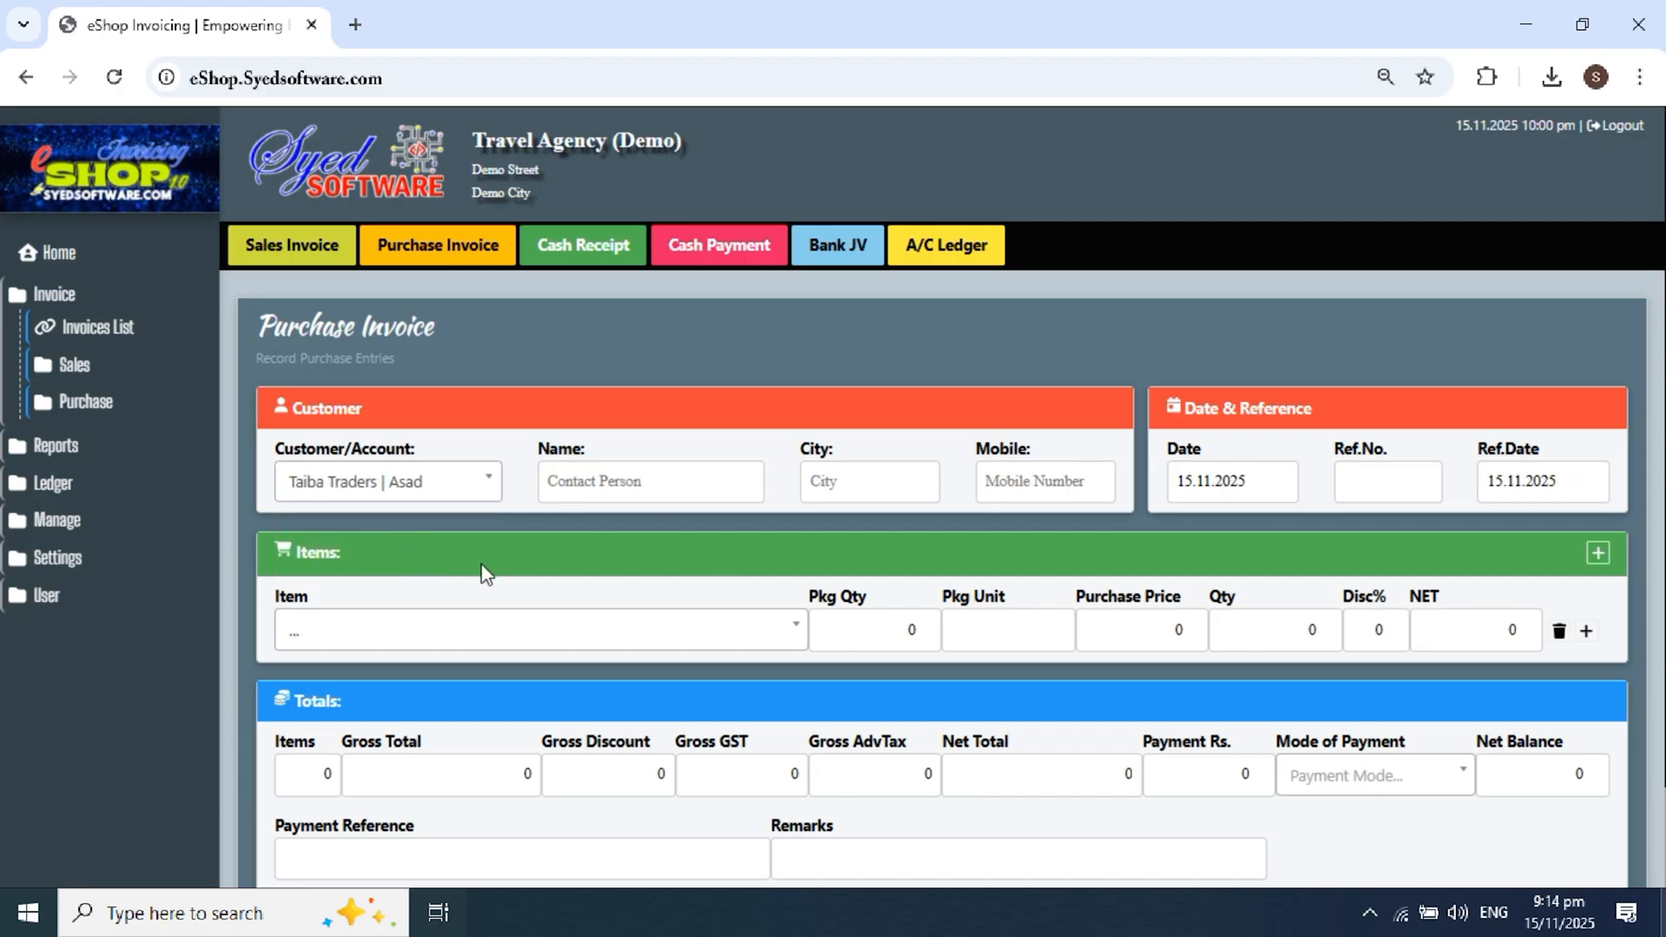
{"action": "scroll", "coordinate": [590, 564], "scroll_direction": "down", "scroll_amount": 2}
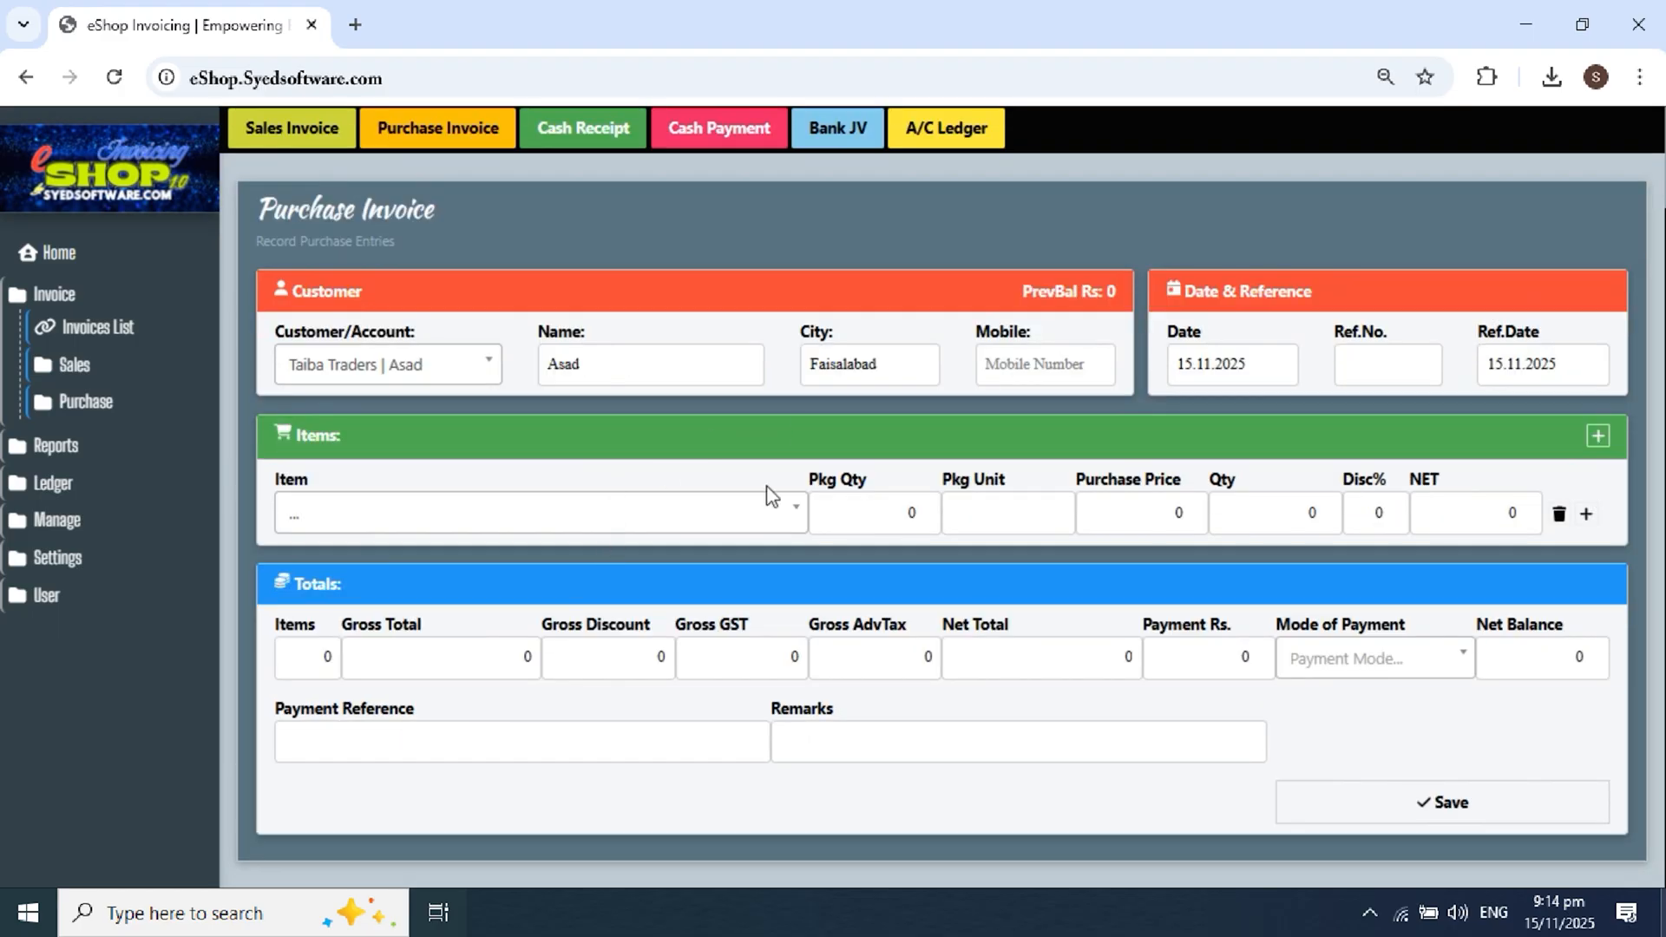
Step: Add 10 Ahram Towel Imported (45x90) at the default 4500 purchase price
{"action": "left_click", "coordinate": [571, 521]}
{"action": "type", "text": "ah"}
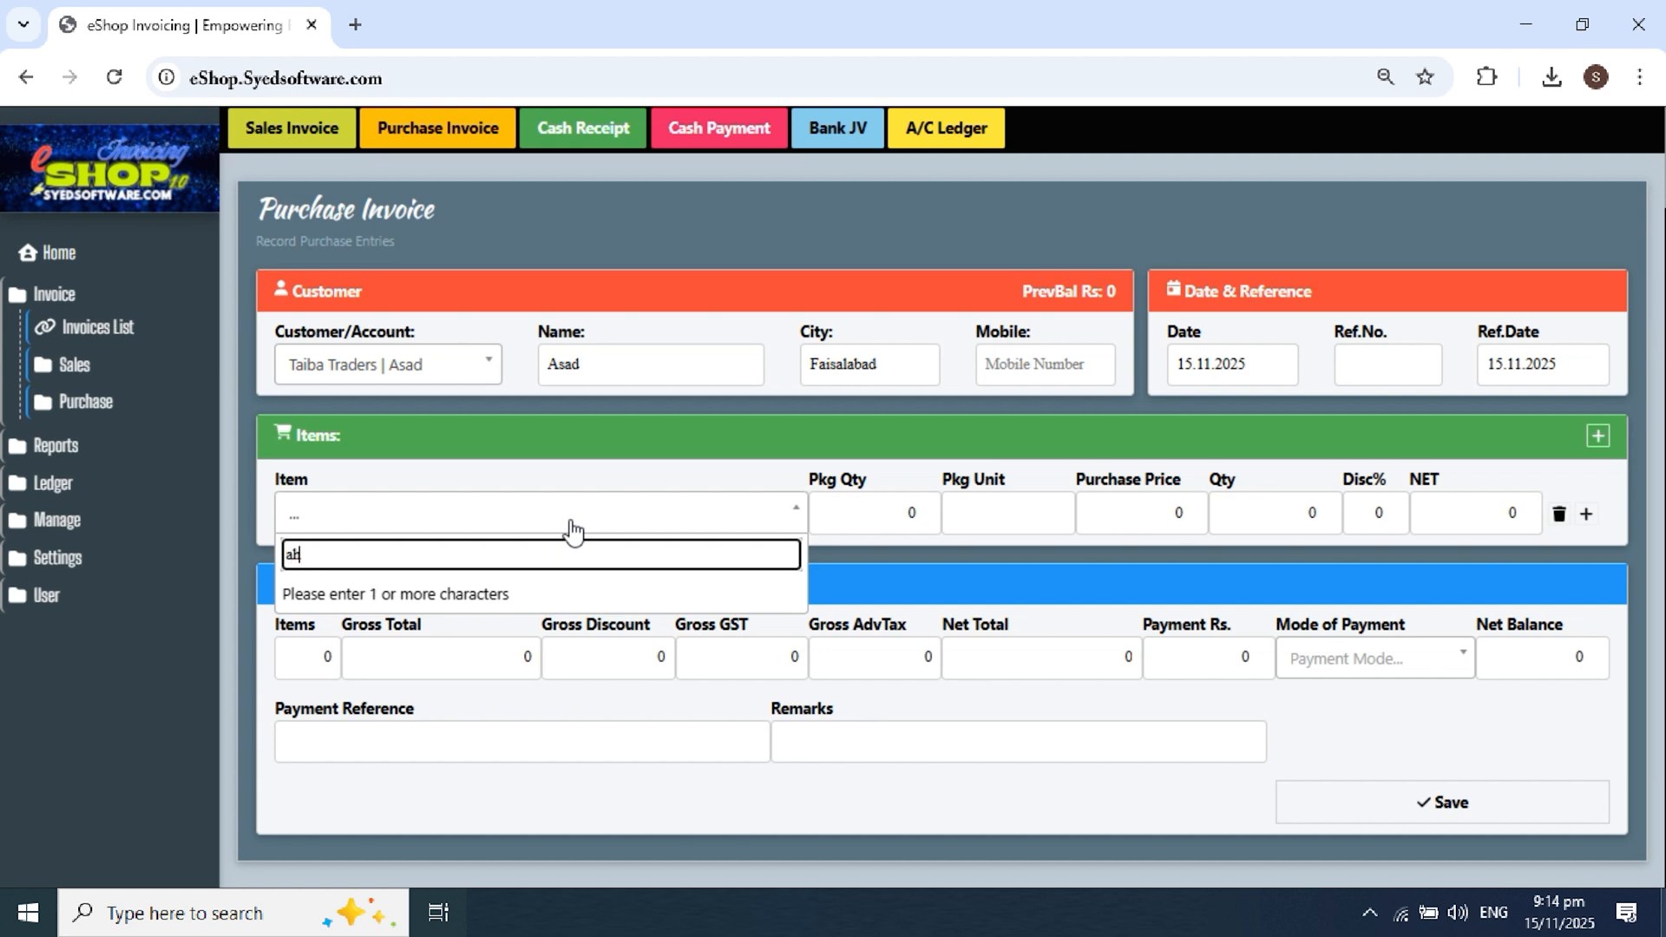
{"action": "type", "text": "ra"}
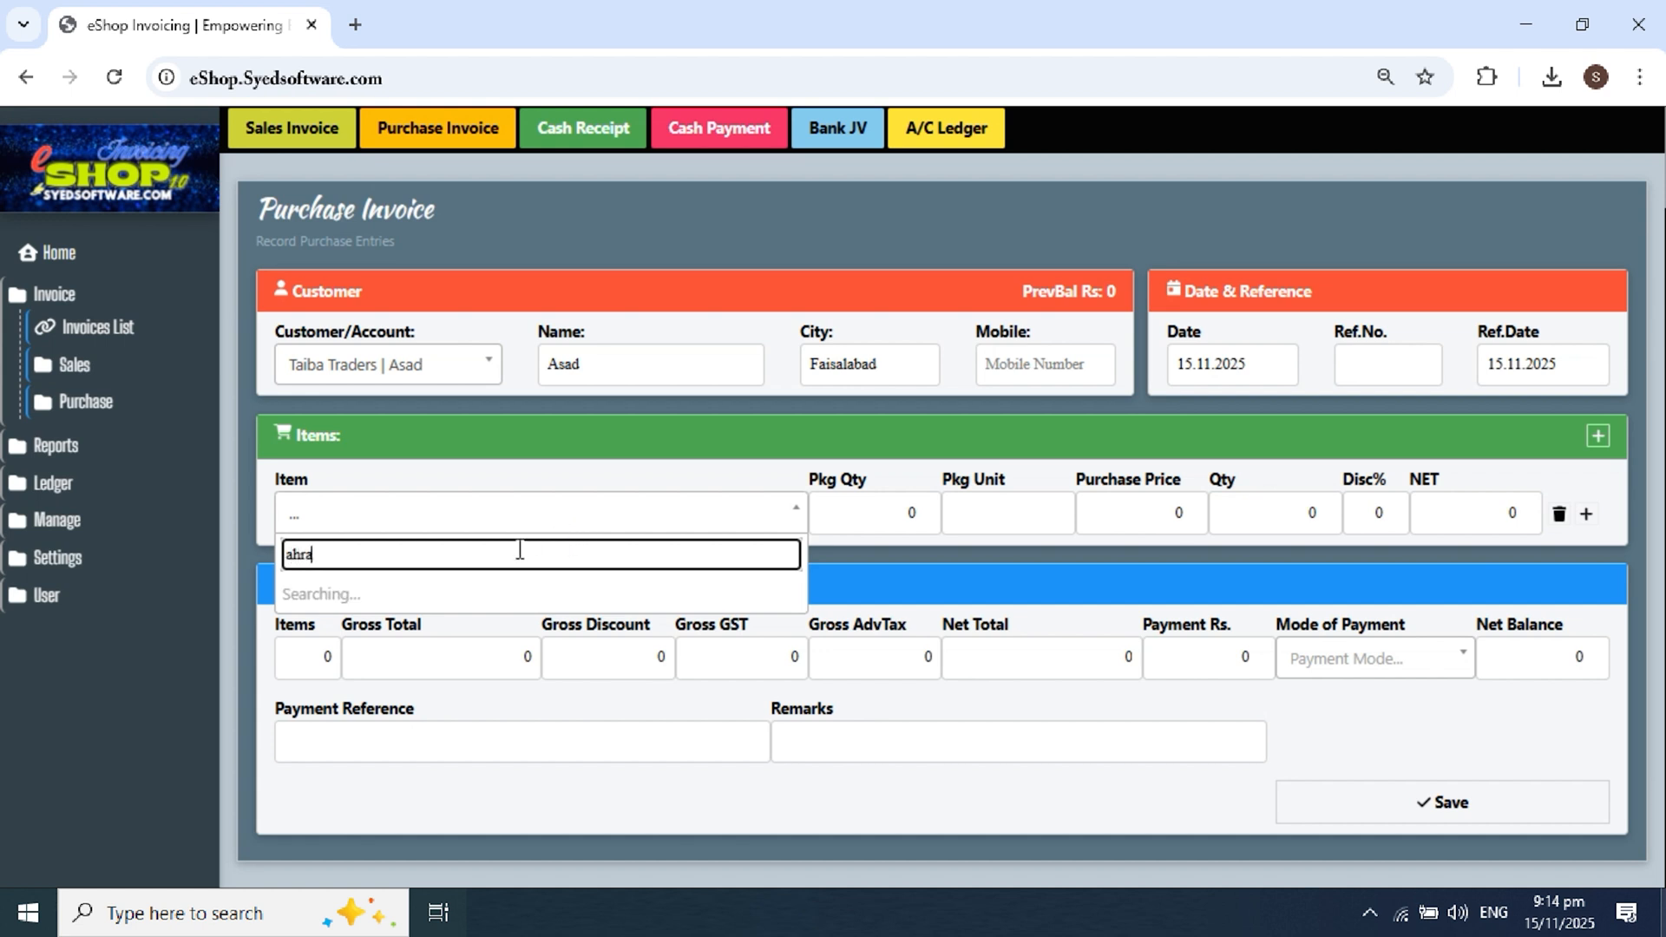
{"action": "left_click", "coordinate": [412, 586]}
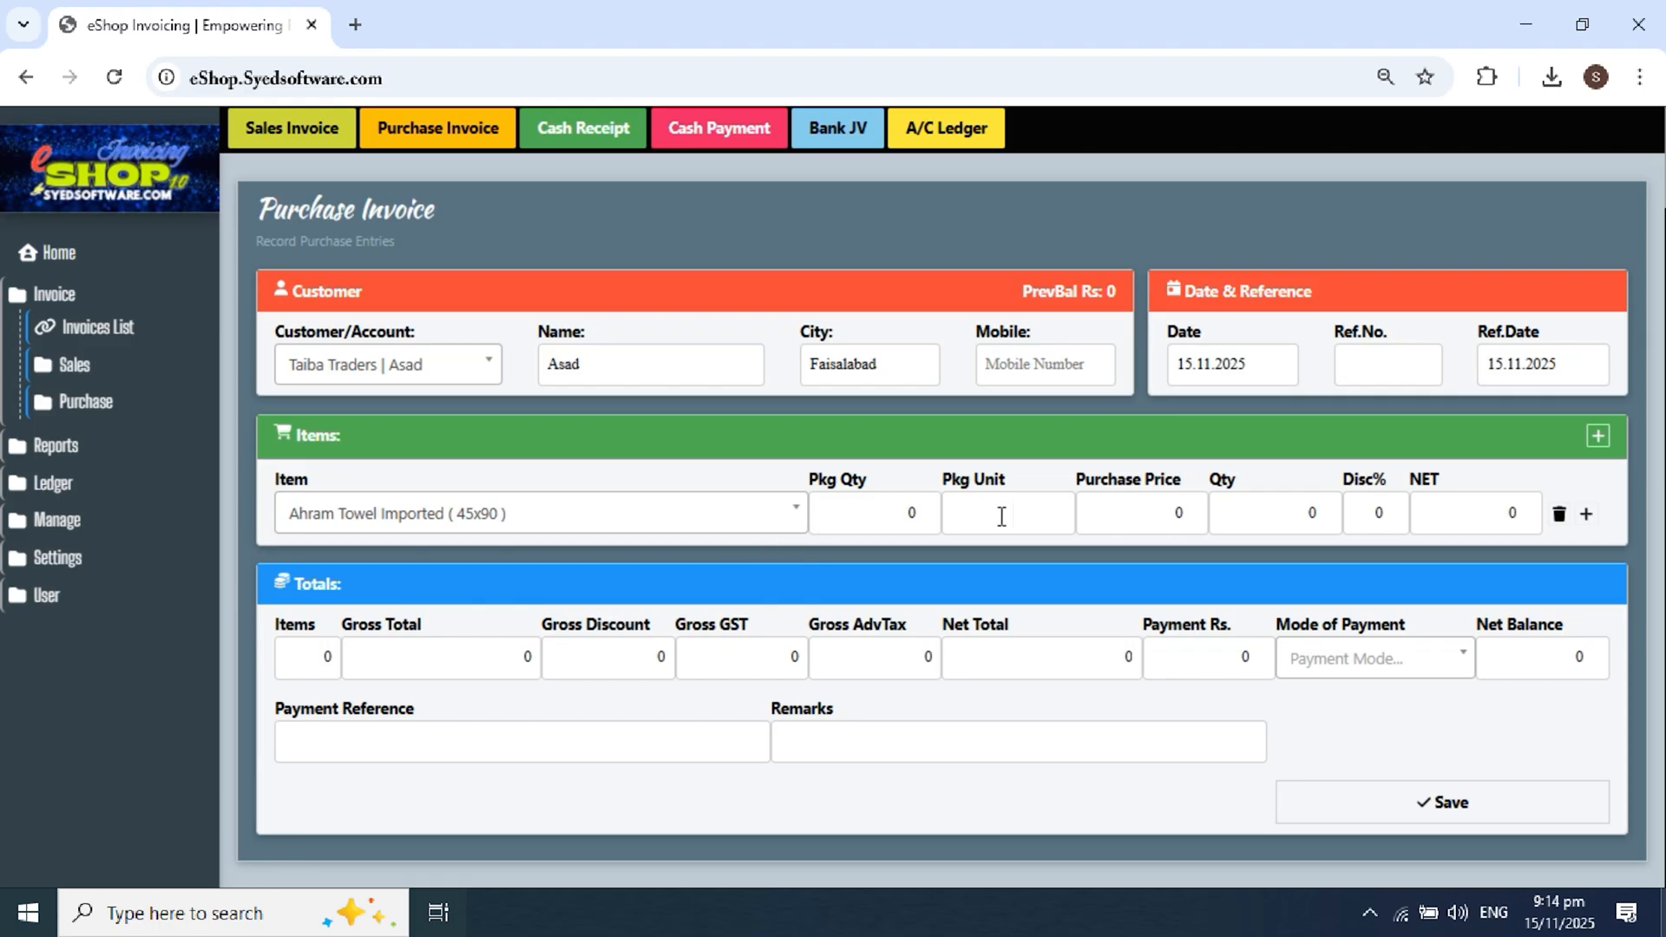
{"action": "left_click", "coordinate": [1077, 524]}
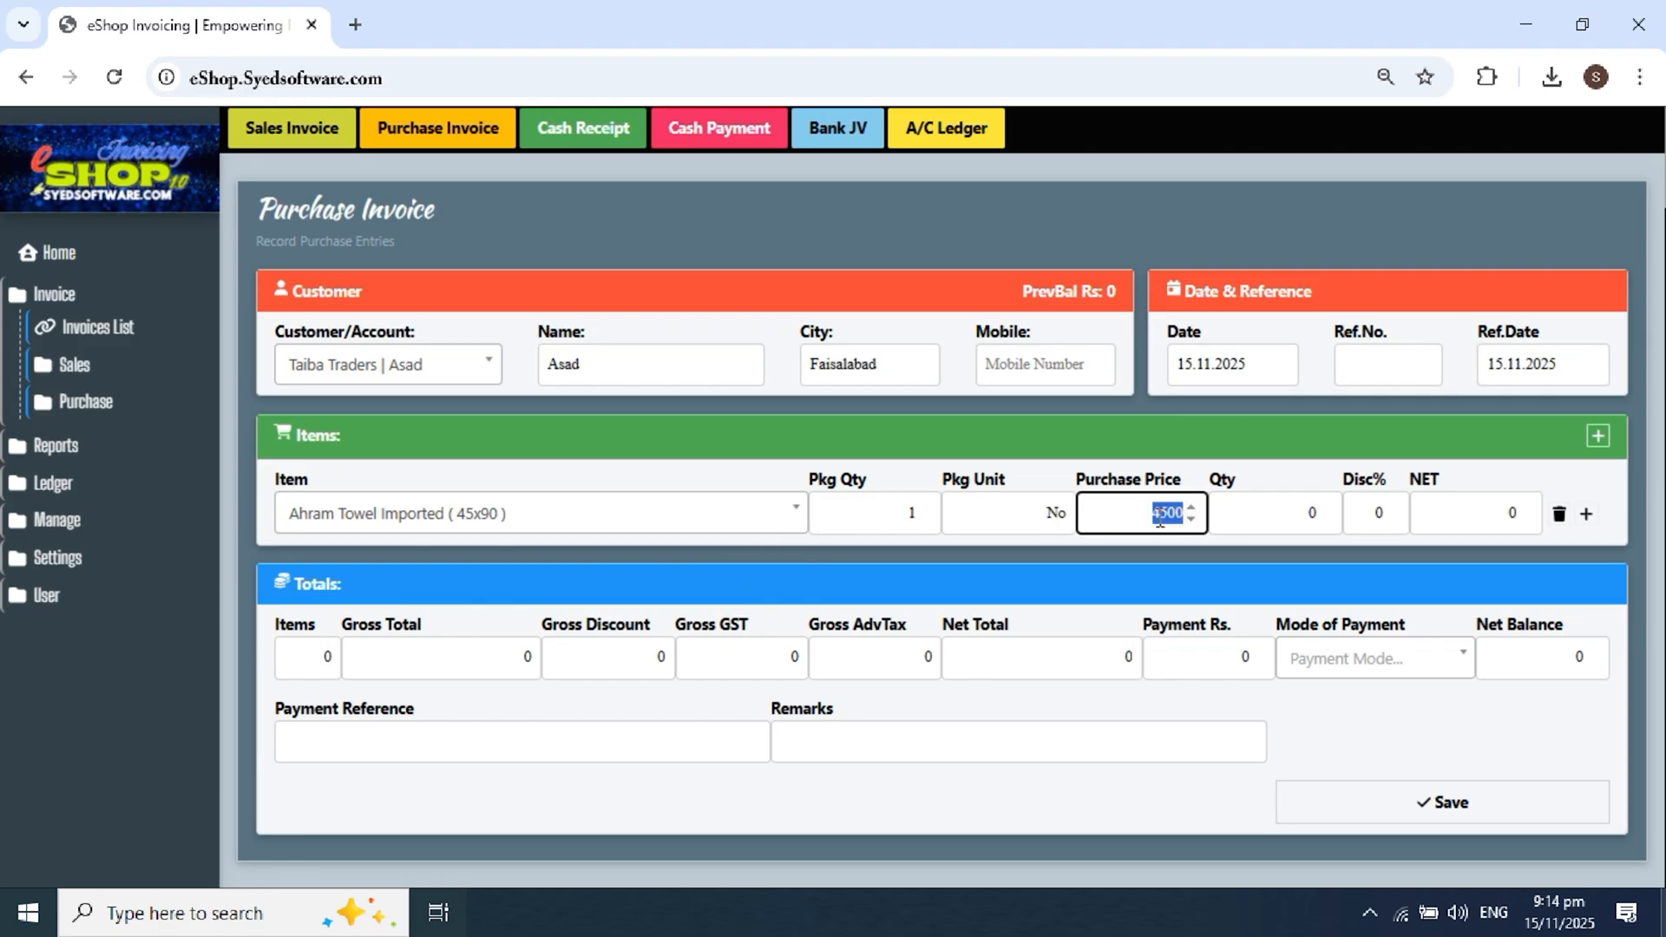
{"action": "left_click", "coordinate": [1306, 515]}
{"action": "type", "text": "10"}
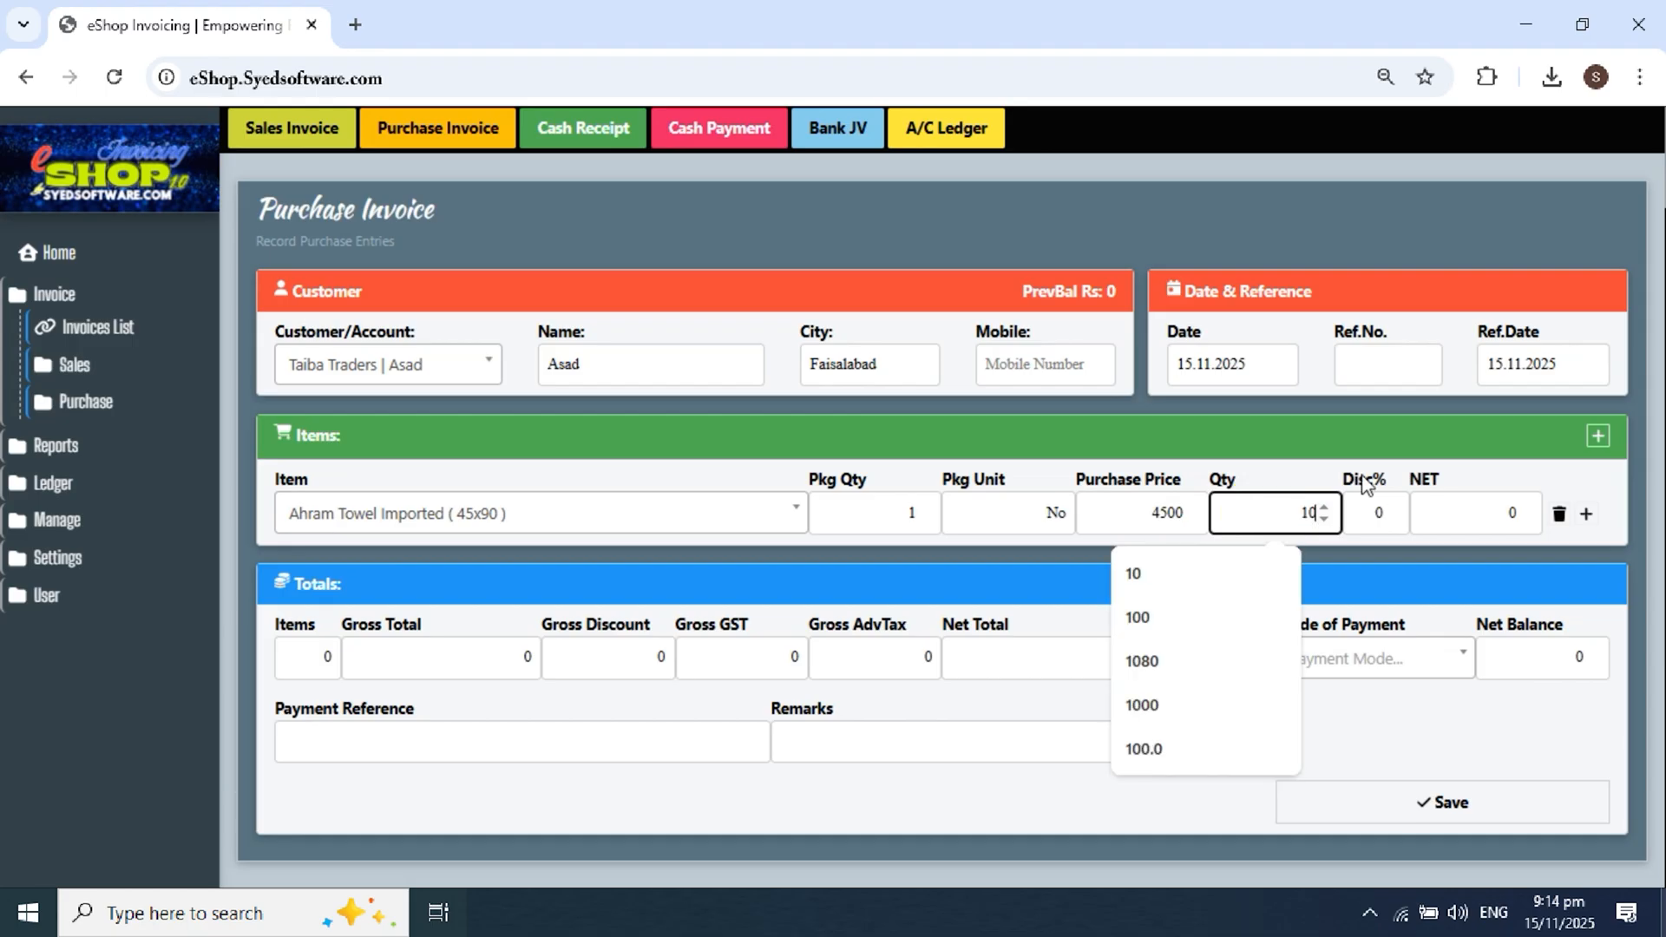
{"action": "left_click", "coordinate": [1365, 468]}
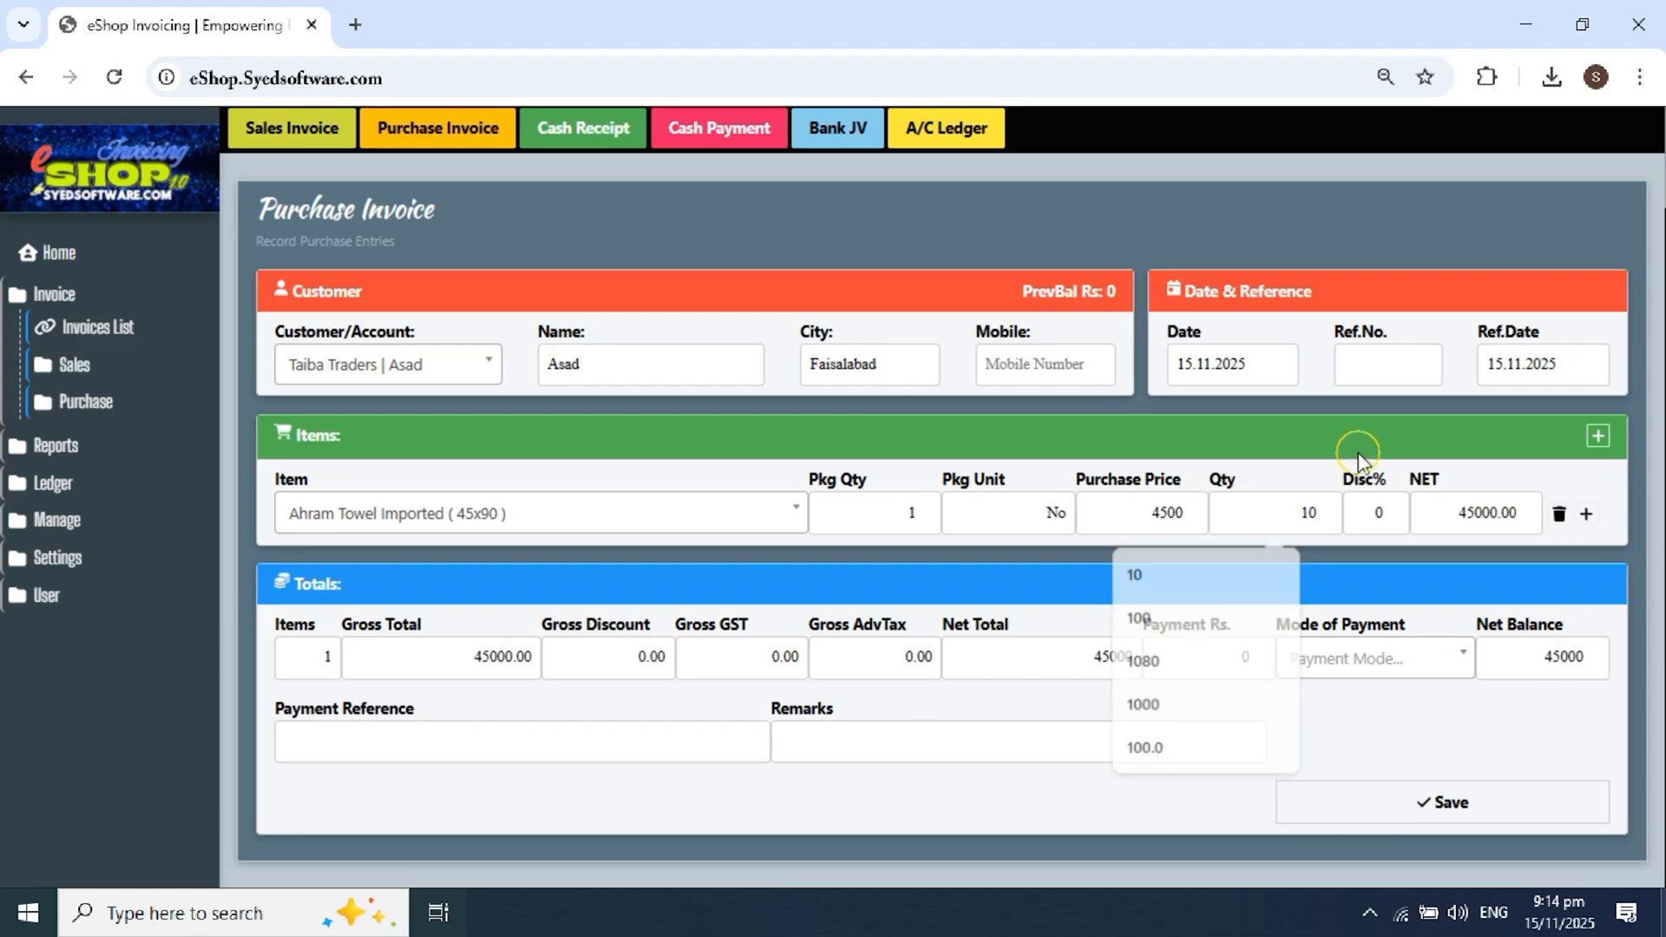
Step: Add a second line with 20 Ahram Towel Fabric
{"action": "left_click", "coordinate": [1587, 514]}
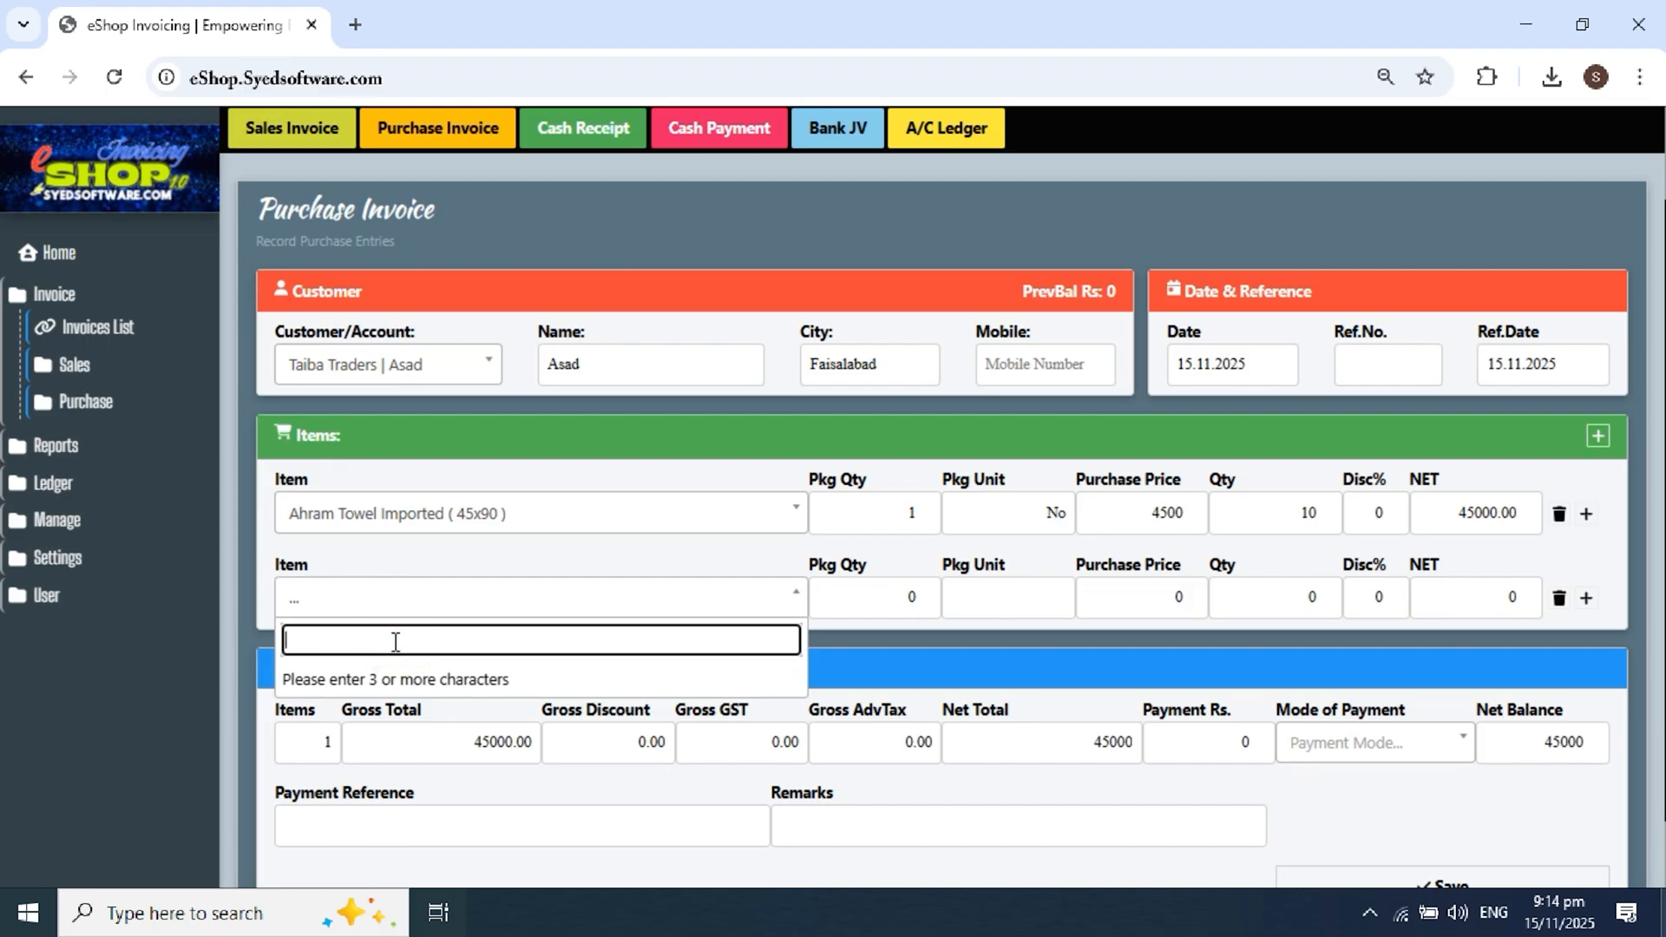
{"action": "type", "text": "ahram"}
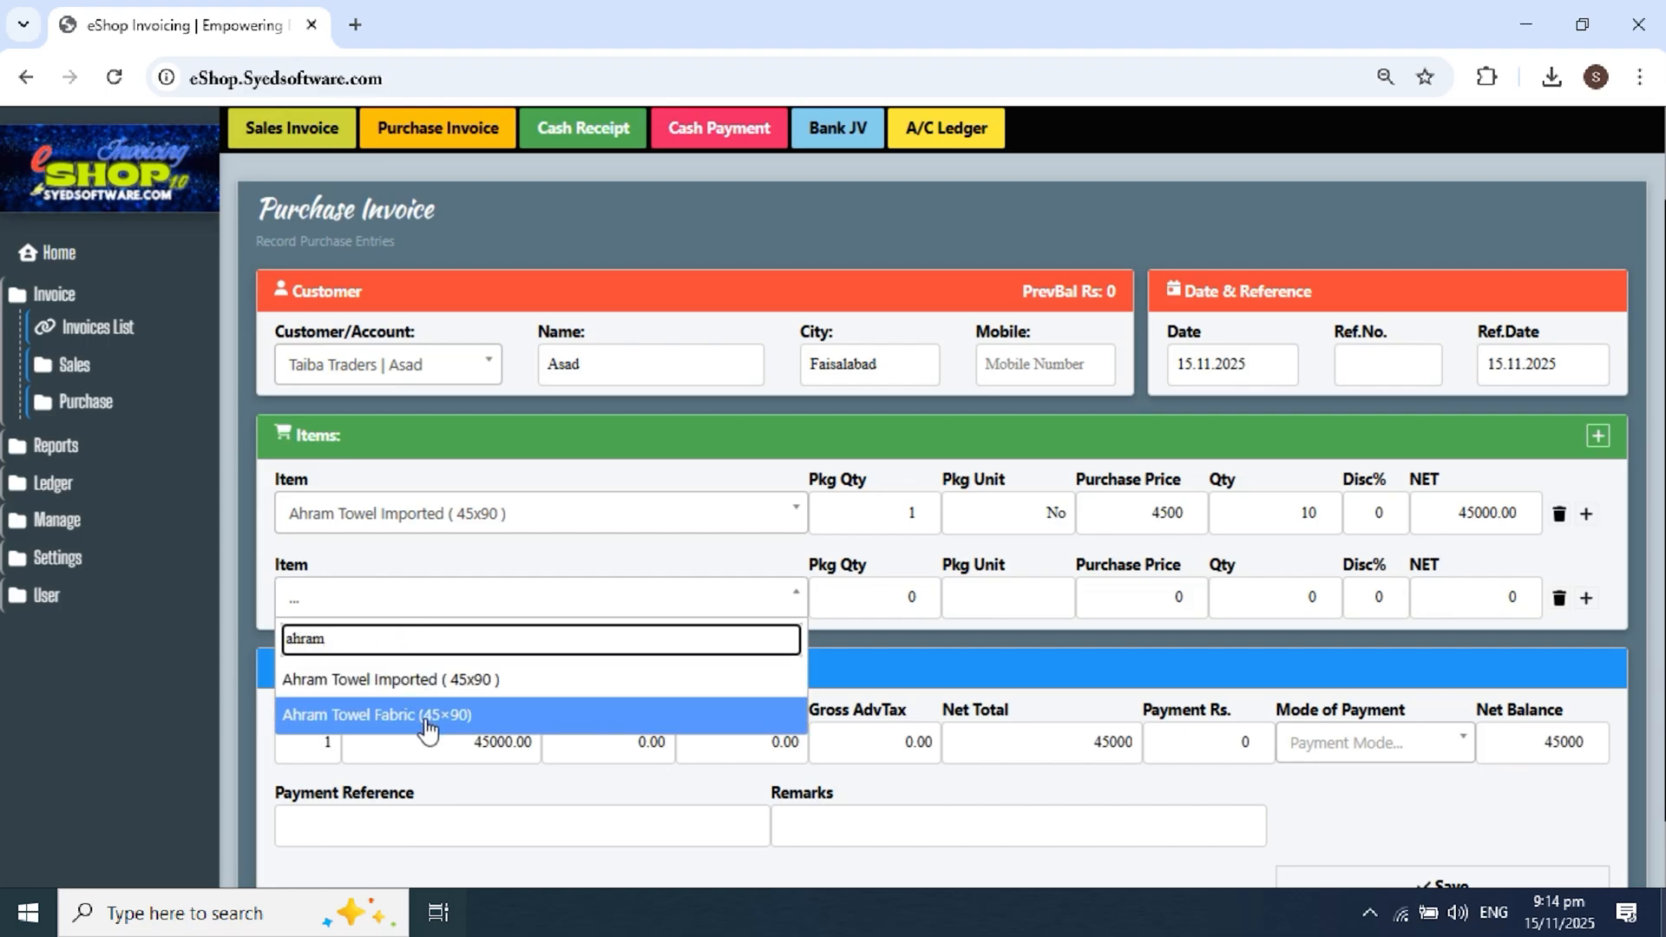
{"action": "left_click", "coordinate": [428, 717]}
{"action": "left_click", "coordinate": [1171, 605]}
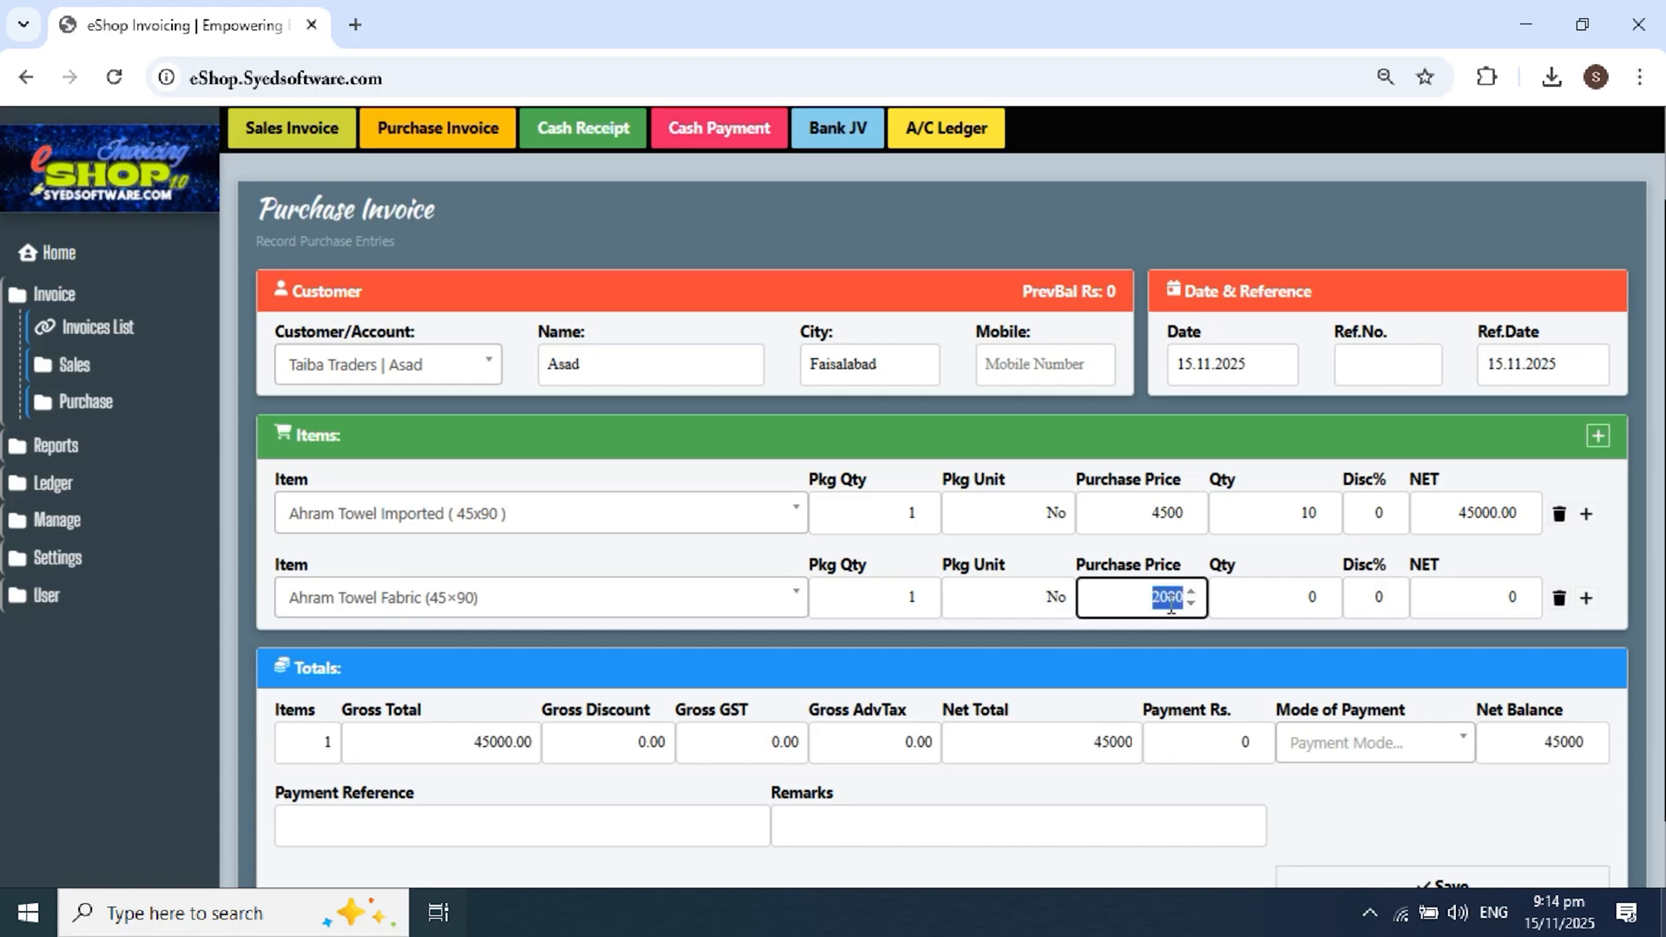
{"action": "left_click", "coordinate": [1268, 597]}
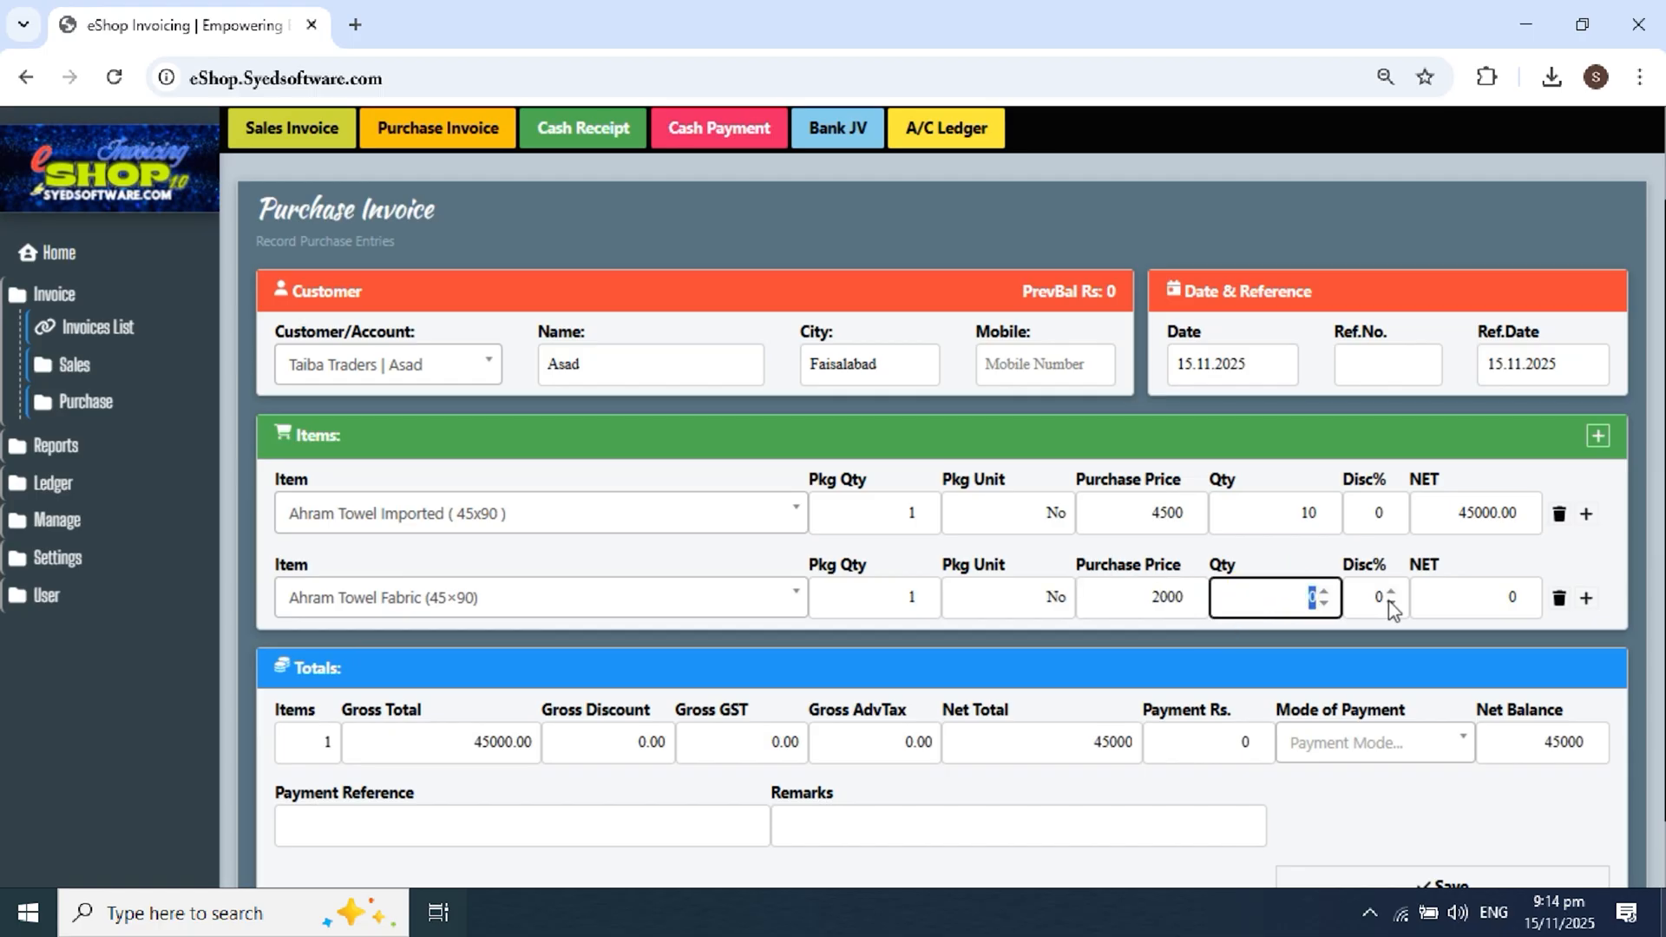
{"action": "type", "text": "20"}
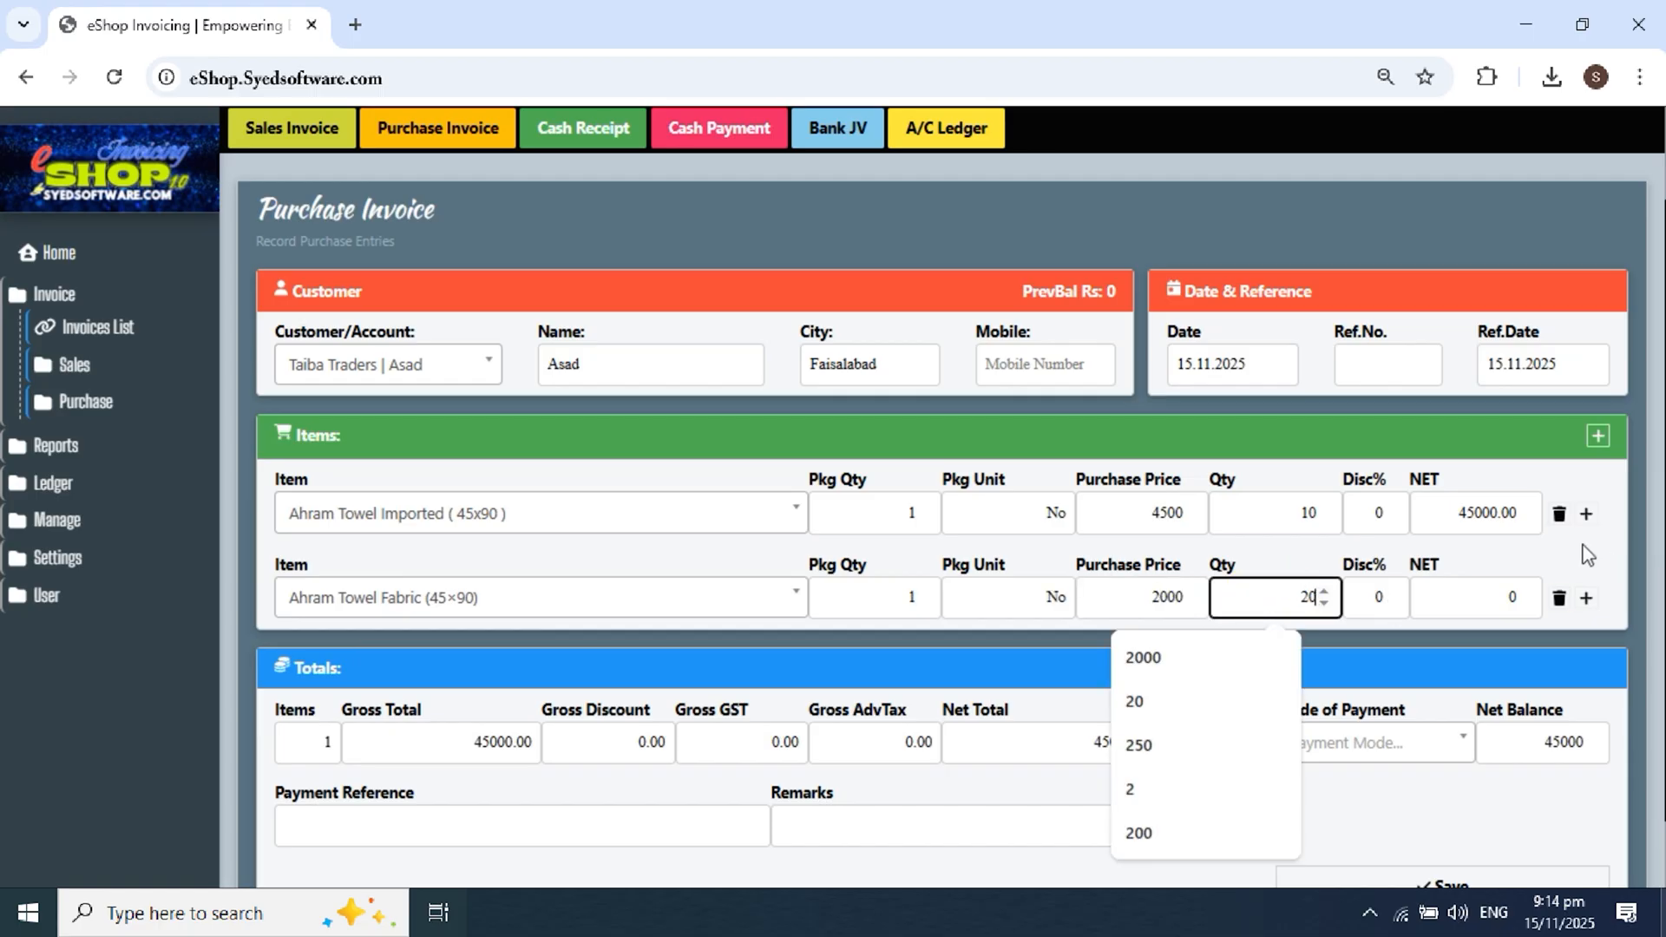
{"action": "left_click", "coordinate": [1587, 598]}
Step: Add a third line with 10 Ladies Abaya with Stoller
{"action": "scroll", "coordinate": [619, 655], "scroll_direction": "down", "scroll_amount": 2}
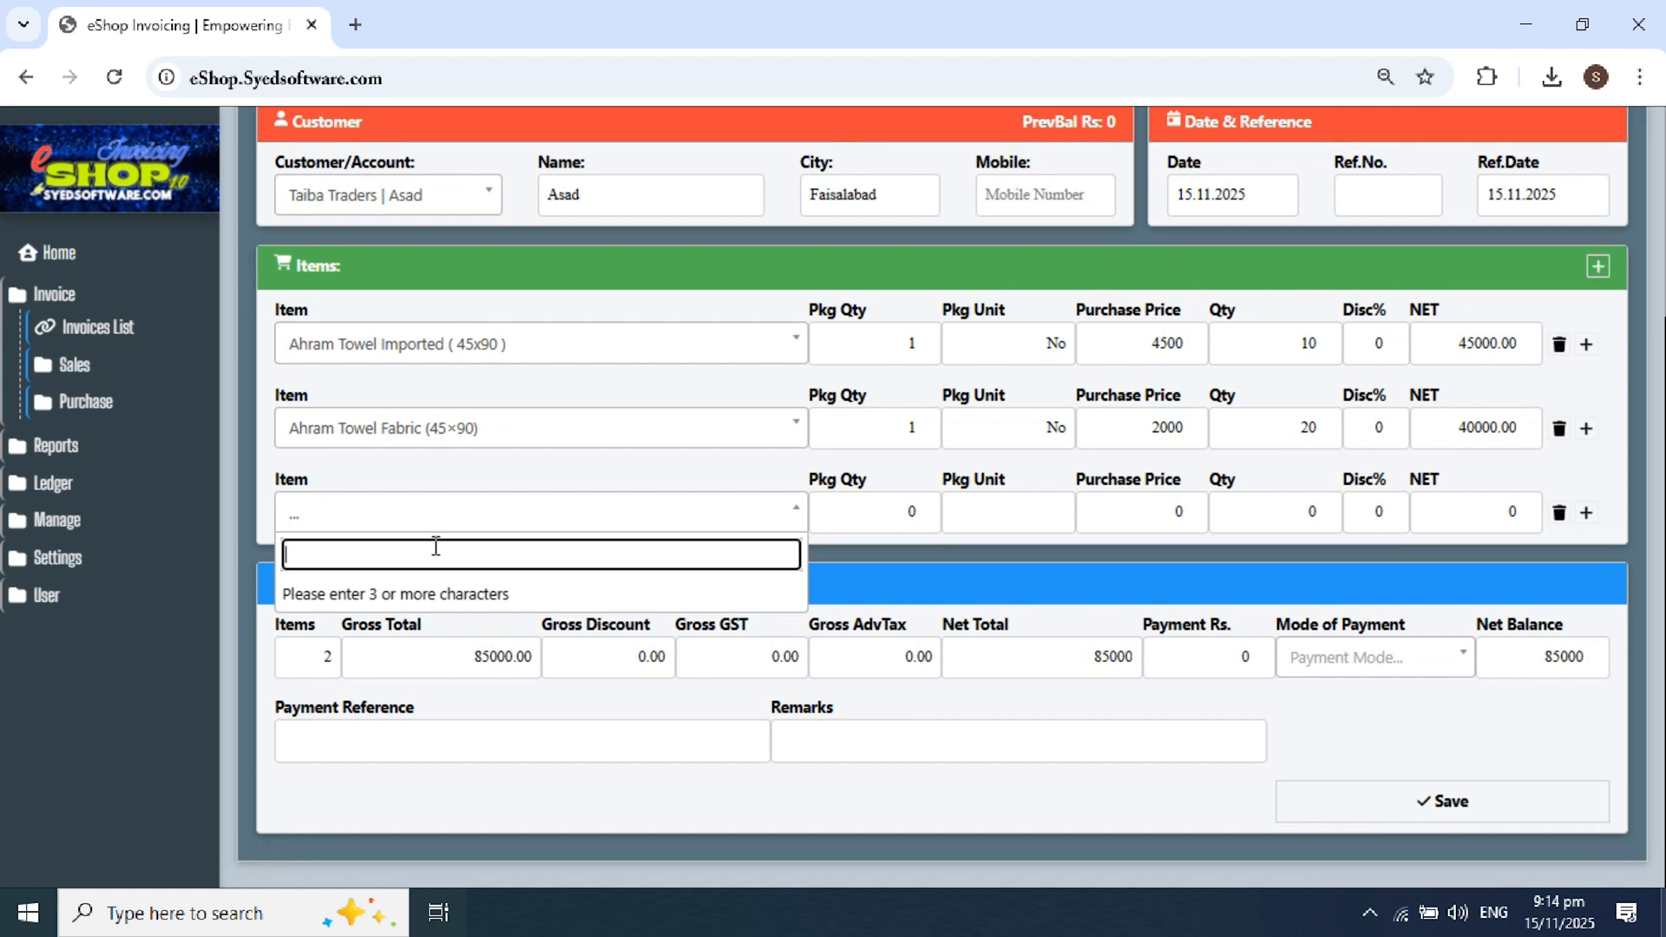
{"action": "type", "text": "aba"}
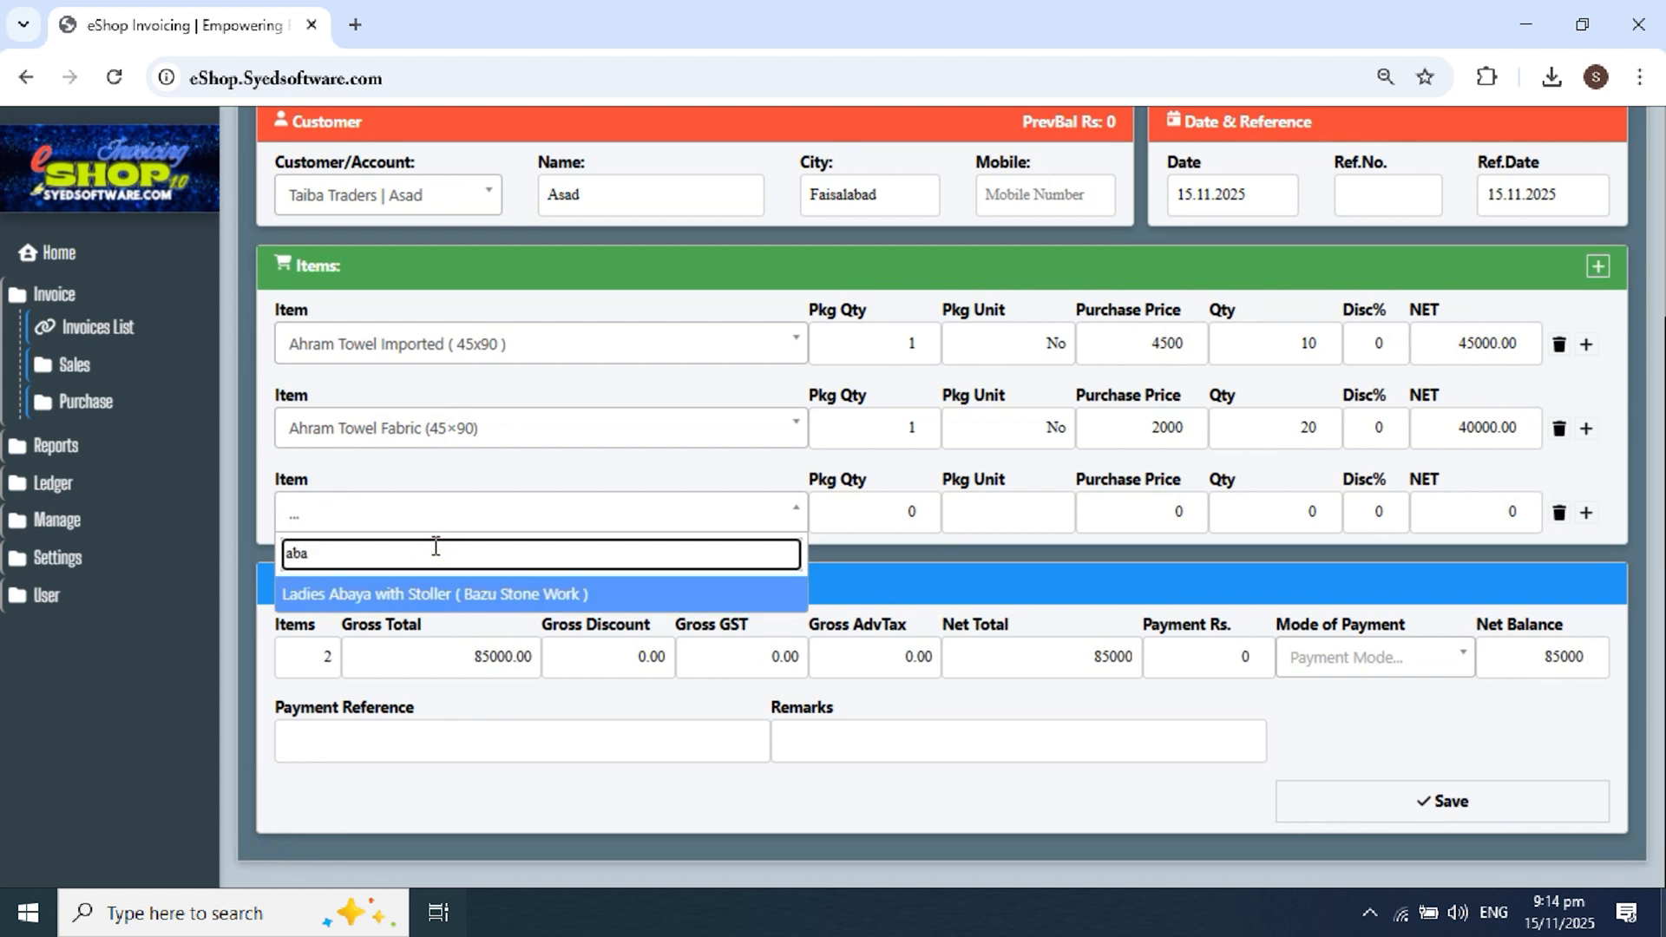
{"action": "left_click", "coordinate": [413, 598]}
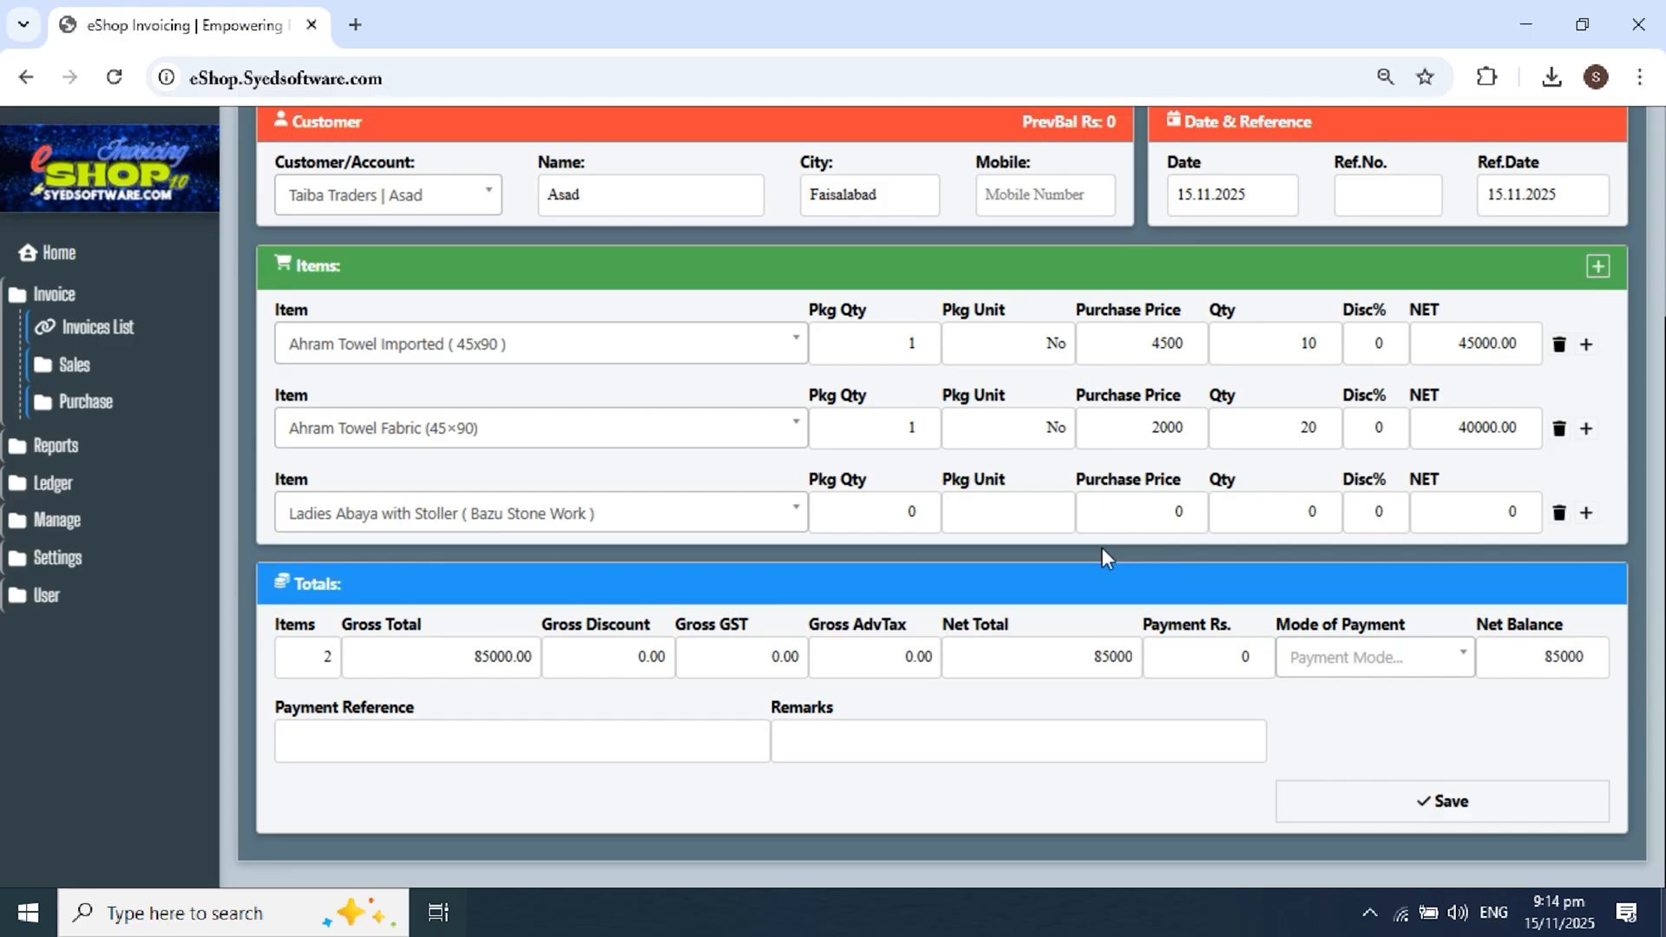
{"action": "left_click", "coordinate": [1273, 512]}
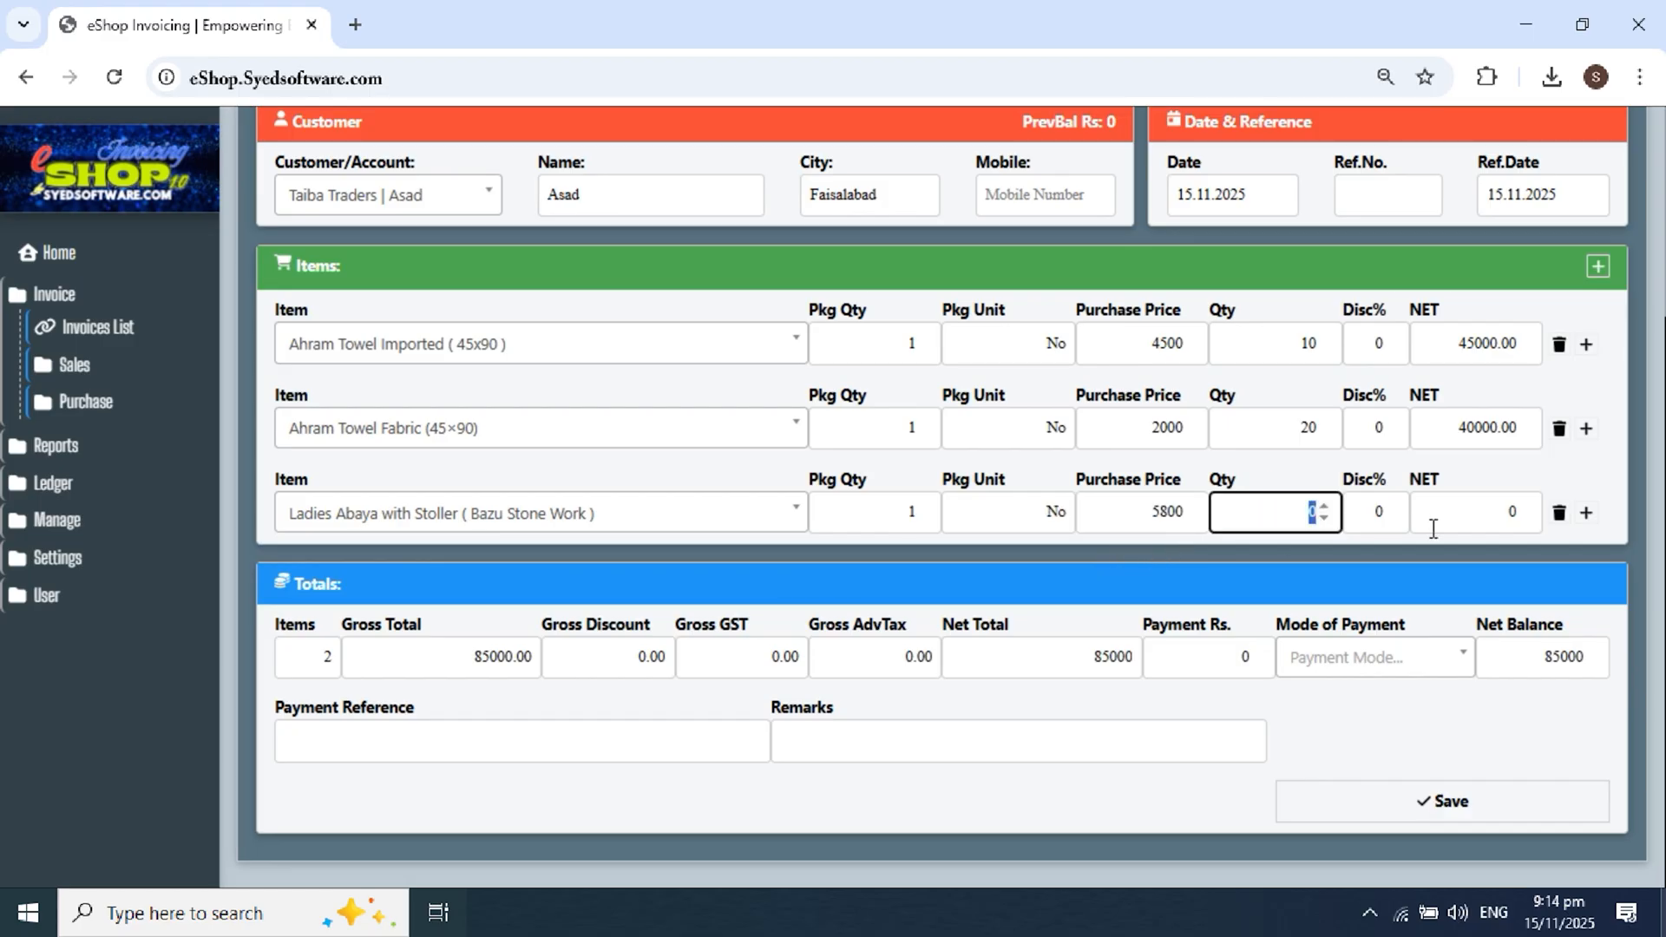
{"action": "type", "text": "10"}
{"action": "left_click", "coordinate": [1553, 479]}
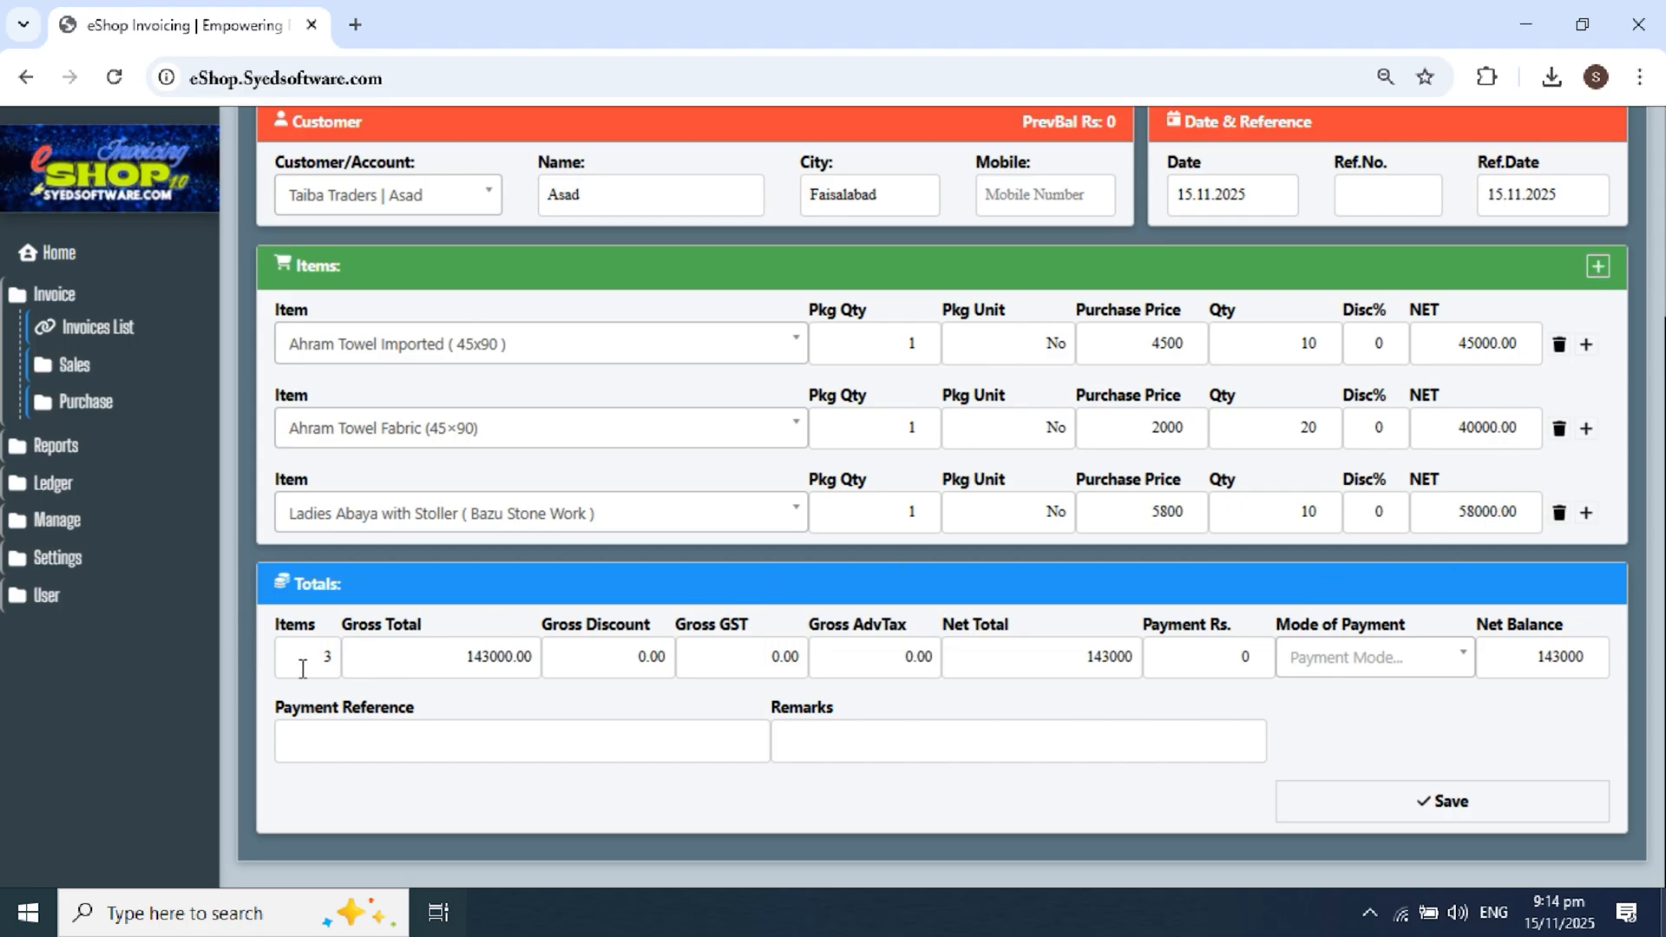
Step: Choose Pending/Credit as the payment mode so the 143000 total stays unpaid
{"action": "double_click", "coordinate": [458, 660]}
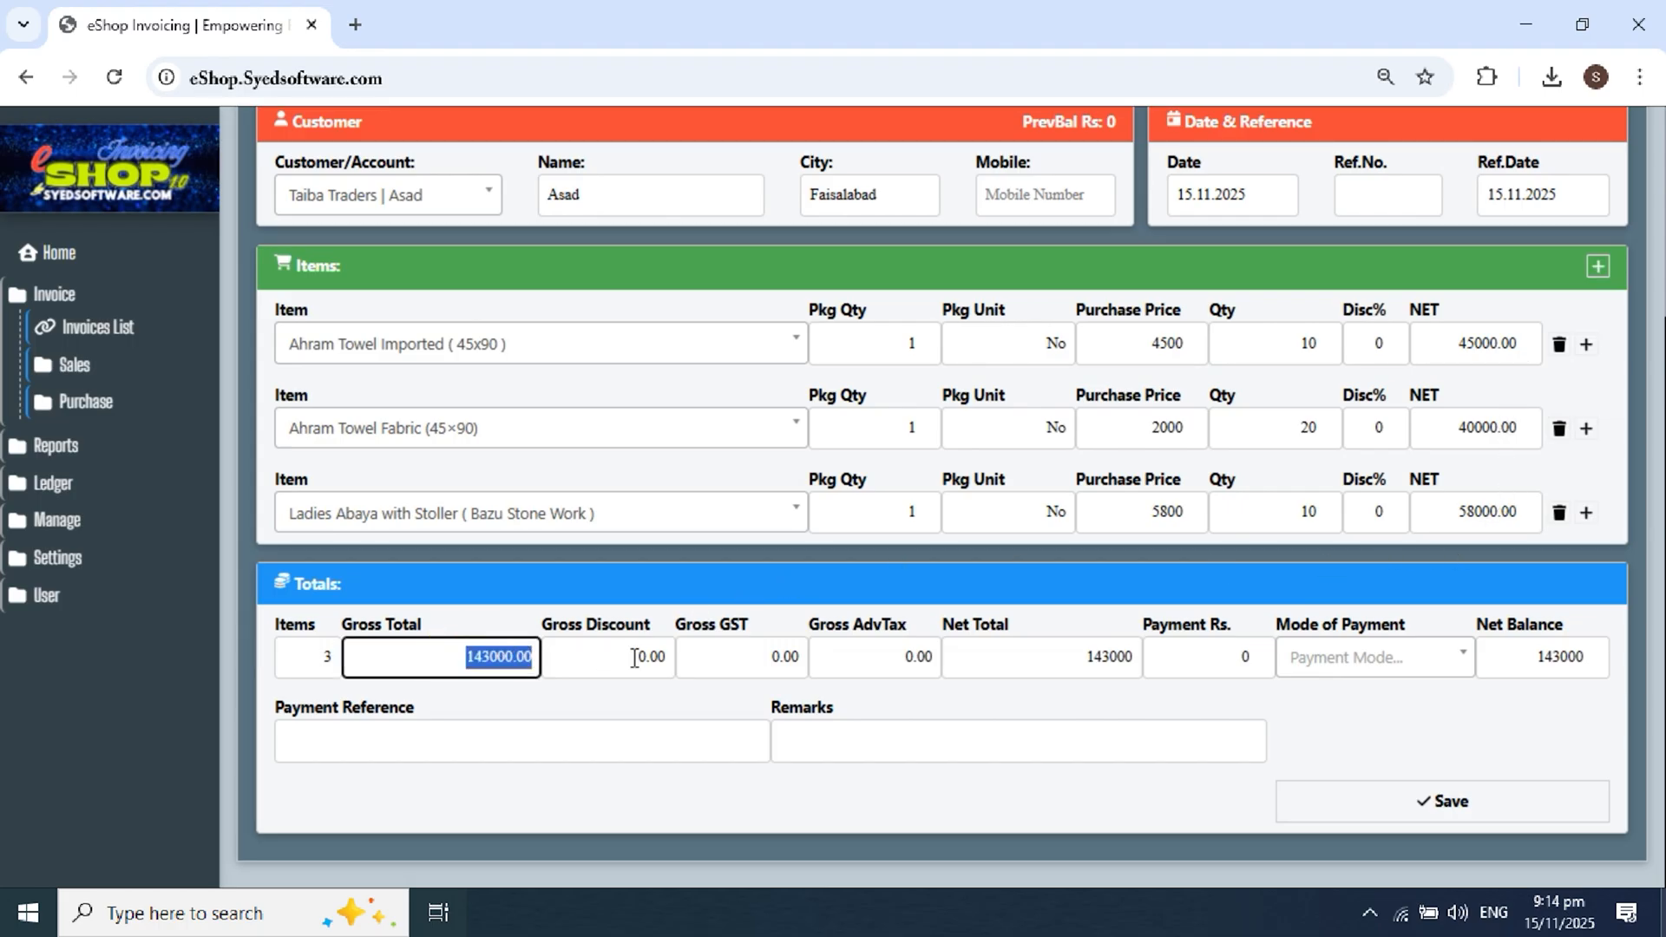
{"action": "left_click", "coordinate": [651, 627]}
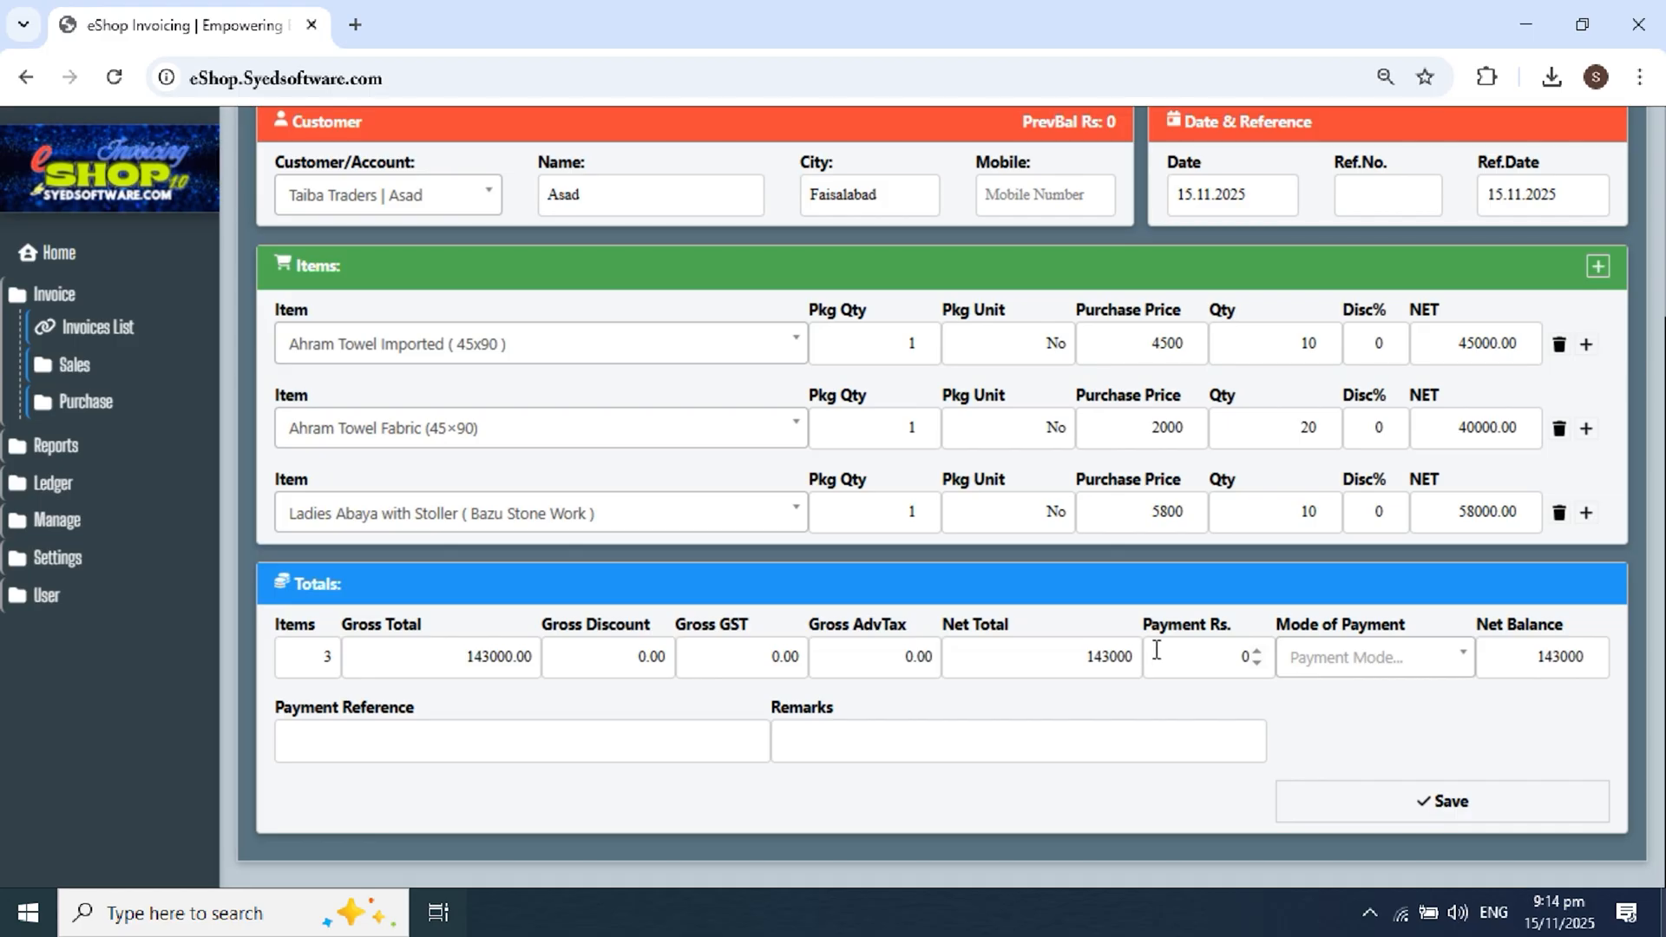
{"action": "left_click", "coordinate": [1315, 658]}
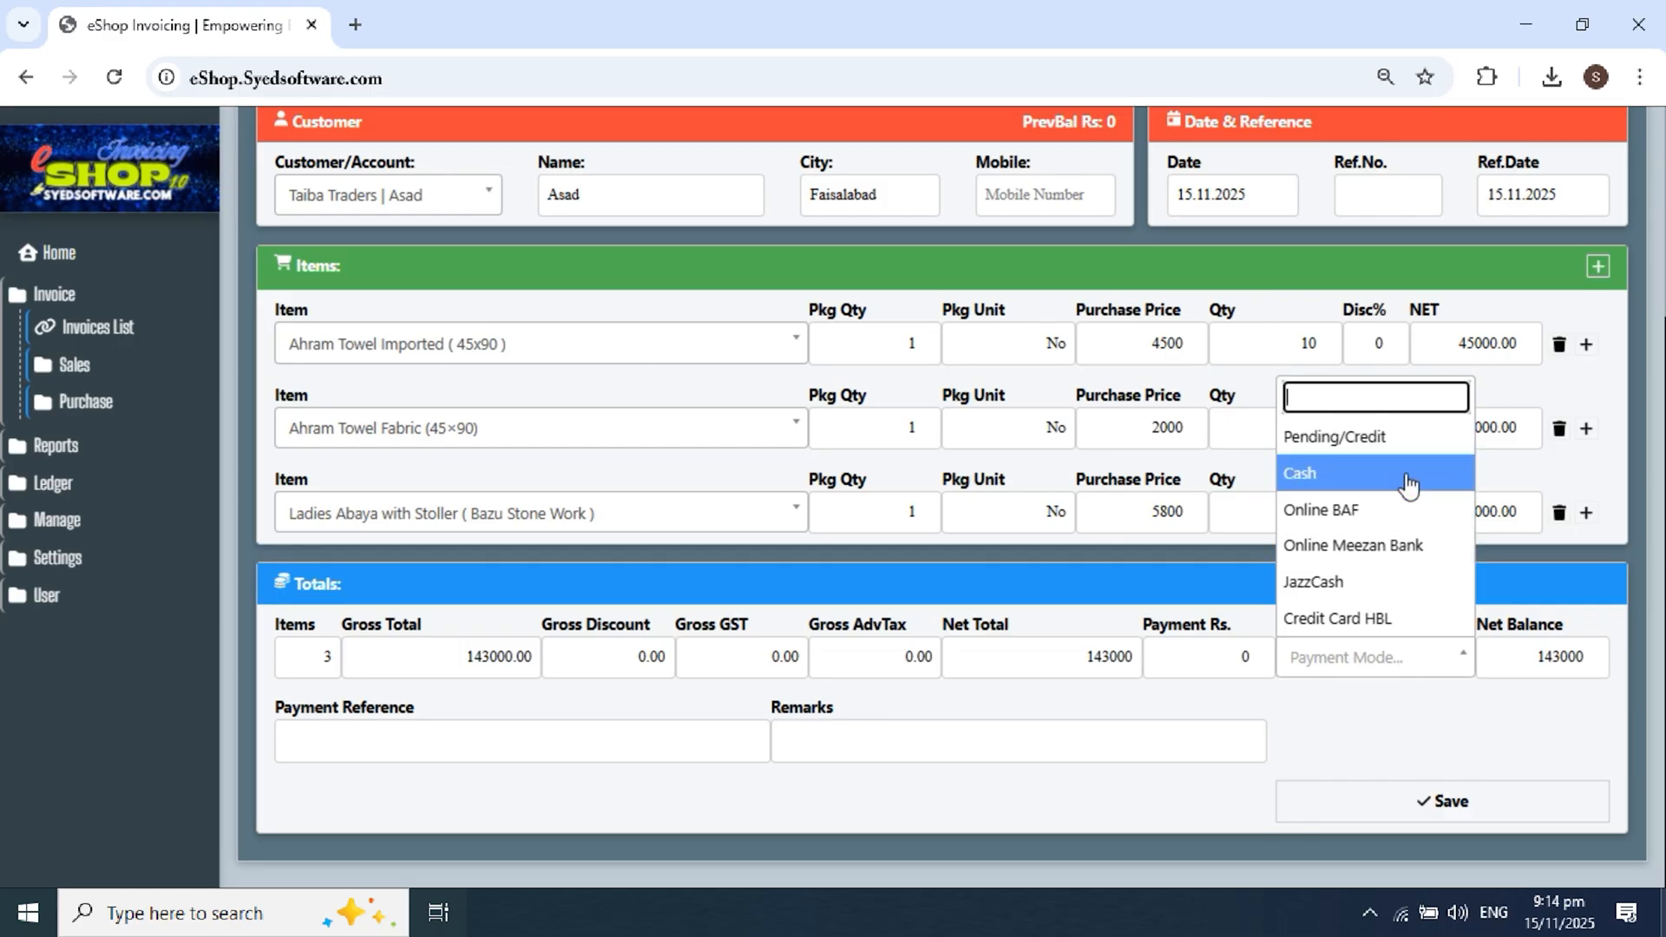
{"action": "left_click", "coordinate": [1402, 437]}
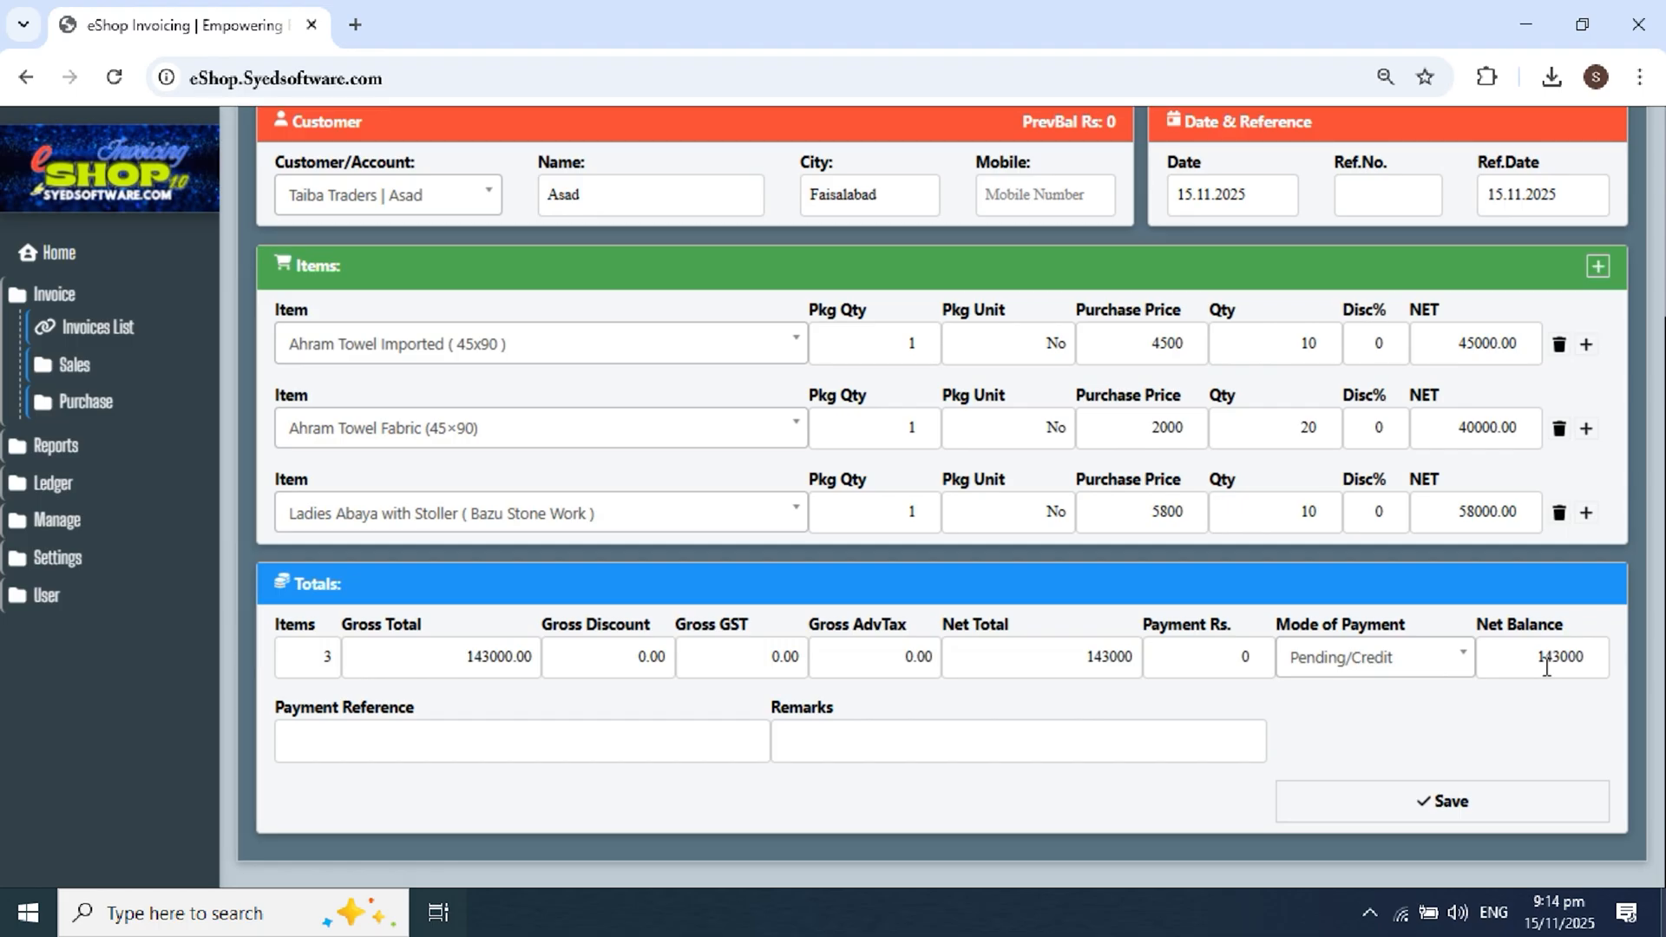
{"action": "left_click_drag", "start_coordinate": [351, 707], "coordinate": [894, 718]}
{"action": "left_click", "coordinate": [925, 690]}
Step: Enter a payment reference noting the credit is through a named contact
{"action": "left_click", "coordinate": [603, 744]}
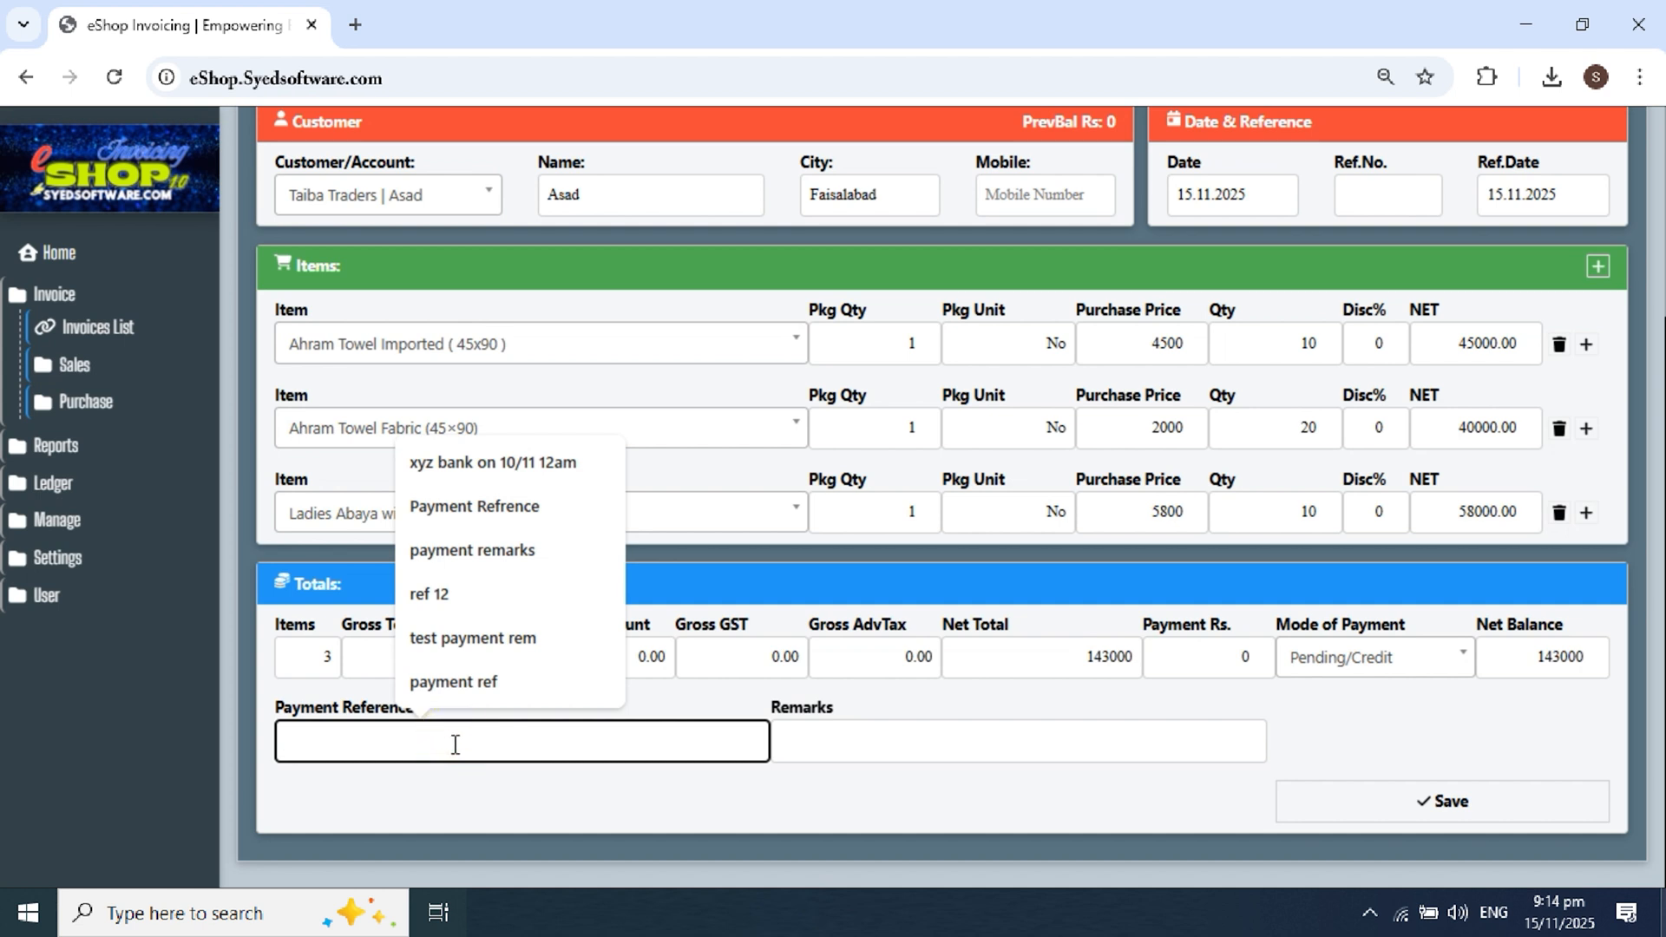
{"action": "type", "text": "credit"}
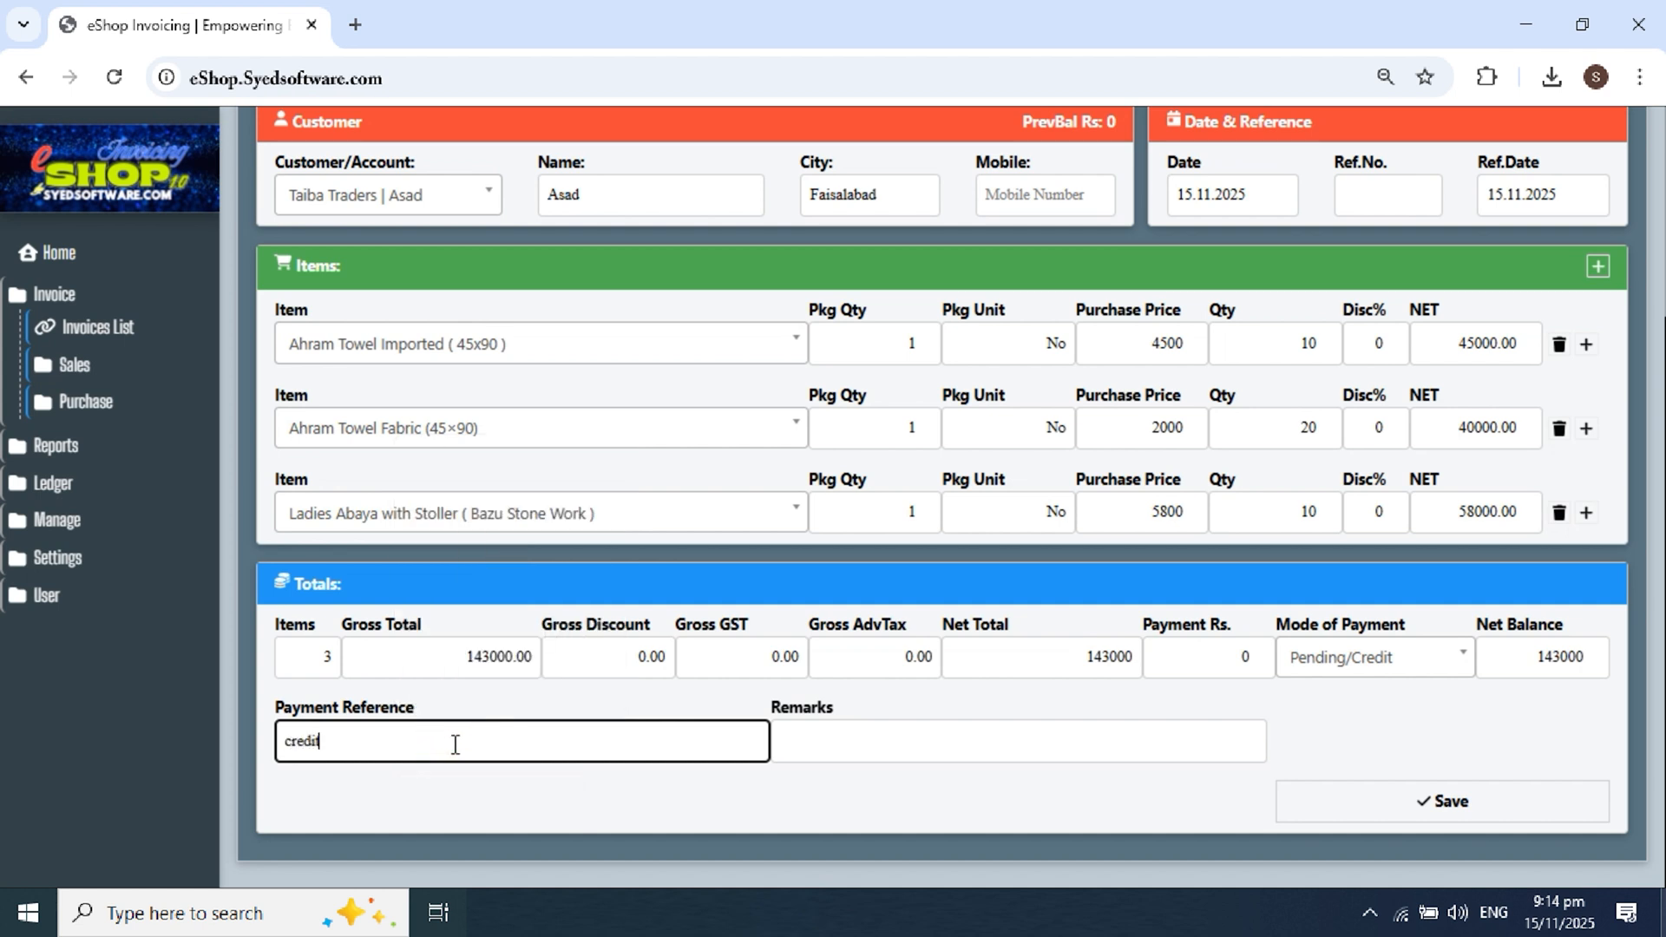
{"action": "type", "text": " through "}
{"action": "type", "text": "naseer"}
{"action": "type", "text": " st"}
{"action": "key", "text": "BackSpace"}
{"action": "type", "text": "b"}
{"action": "left_click", "coordinate": [954, 773]}
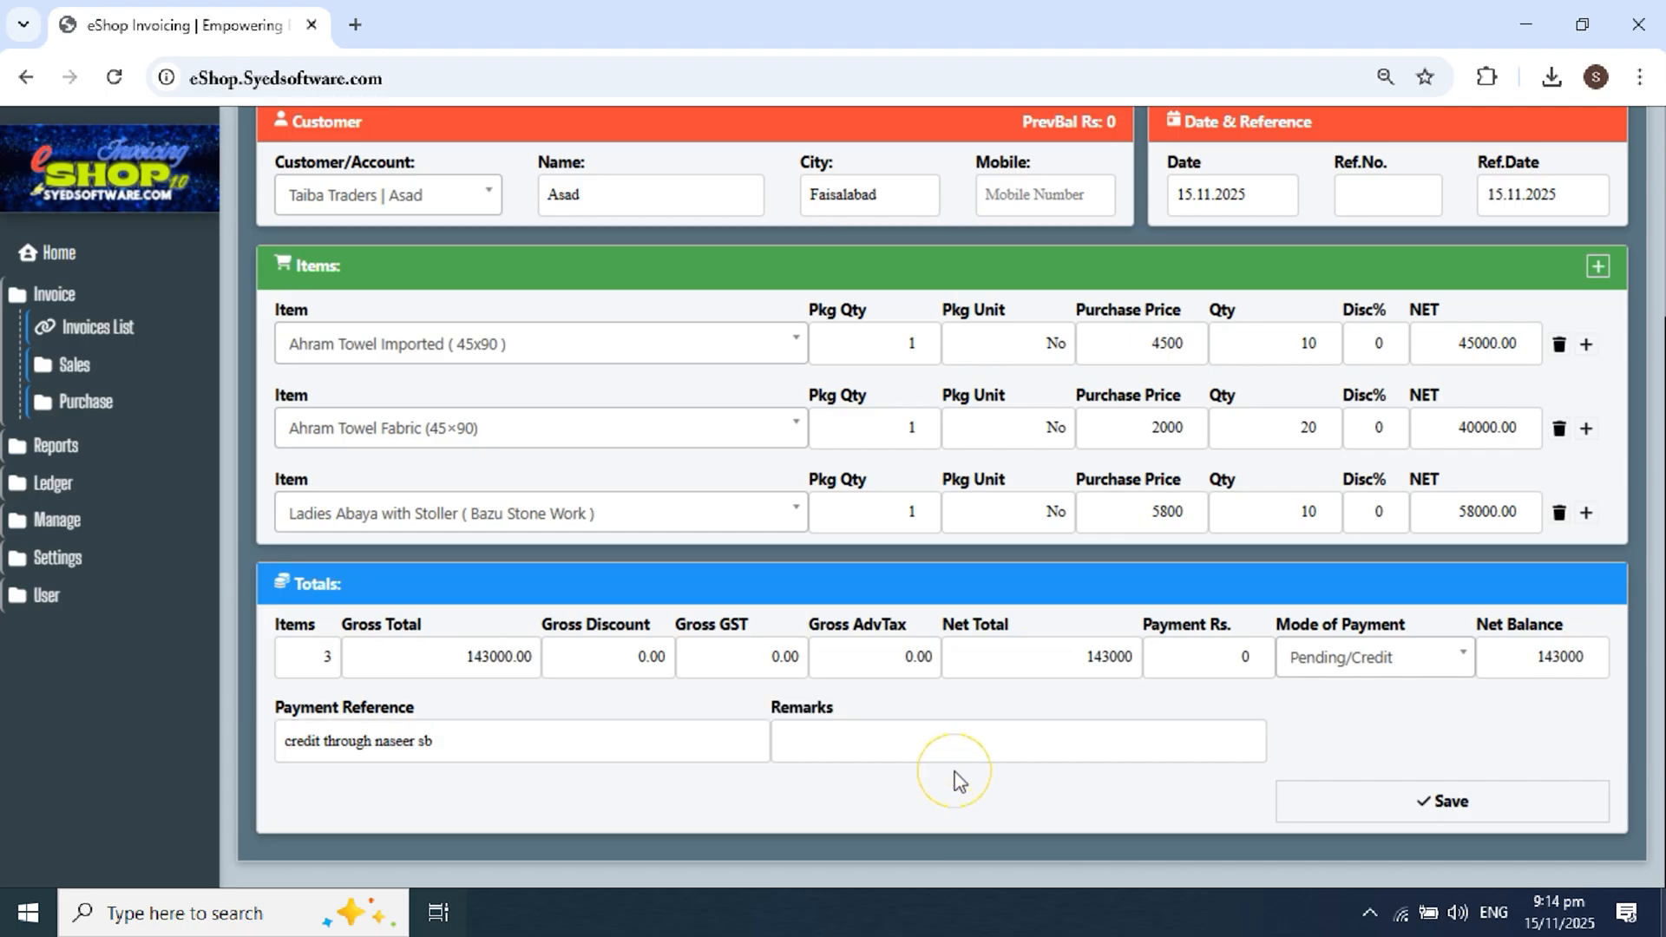
Step: Add the remark 'free delivery' and save the purchase invoice
{"action": "left_click", "coordinate": [846, 742]}
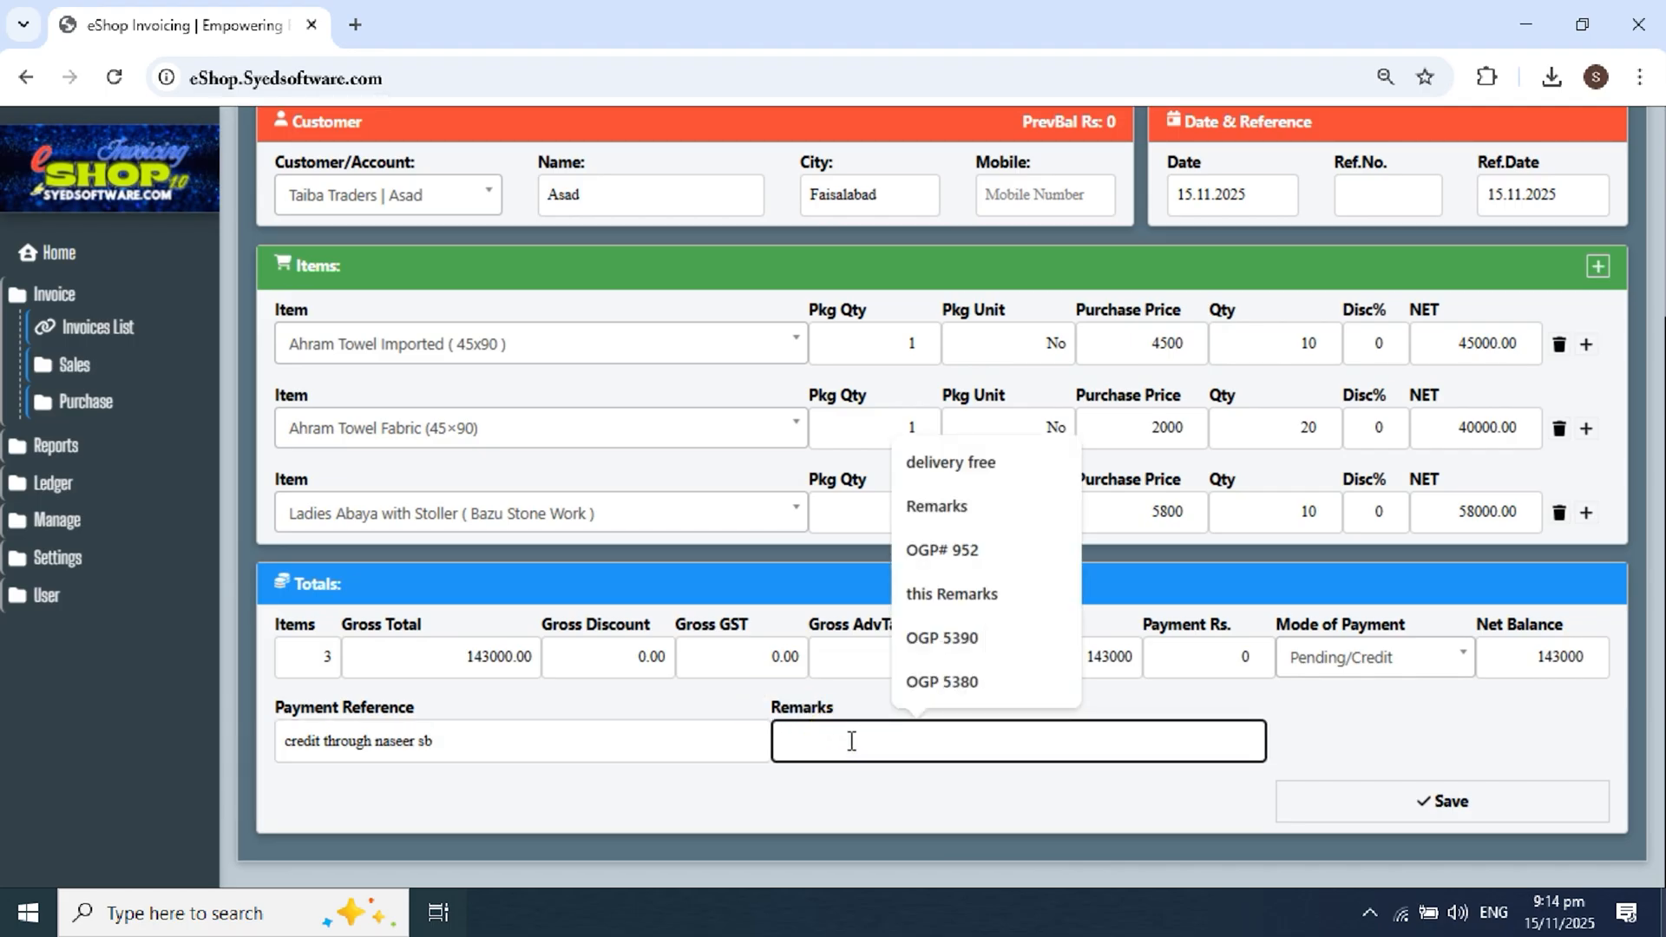
{"action": "type", "text": "free d"}
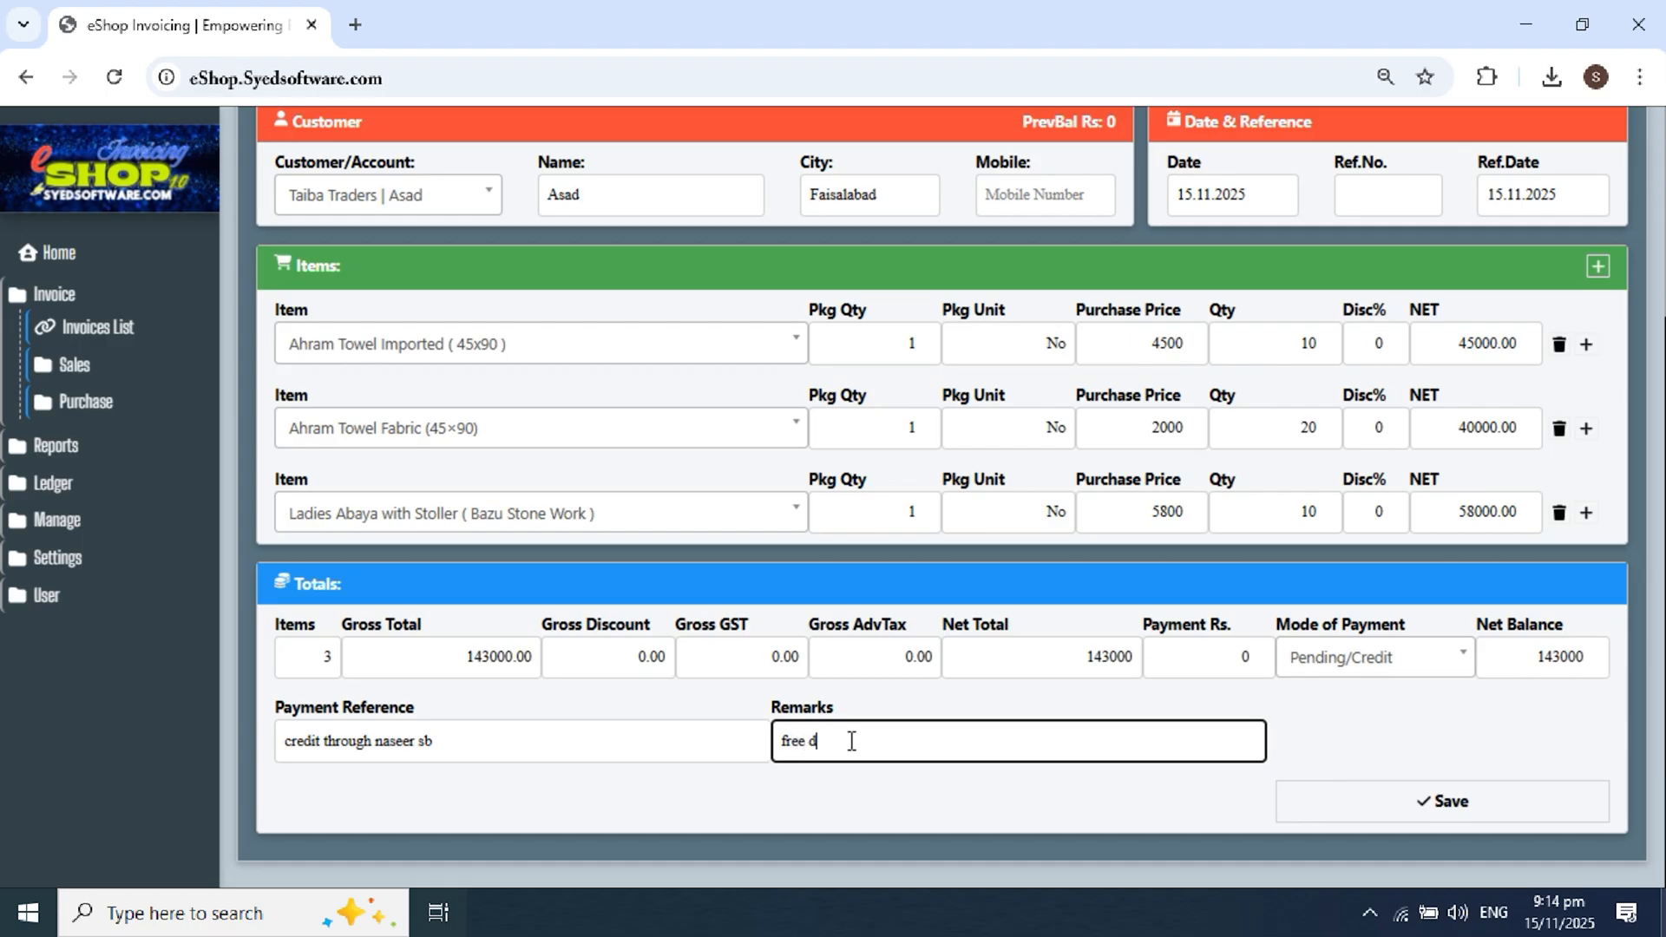
{"action": "type", "text": "elivery"}
{"action": "left_click", "coordinate": [1356, 727]}
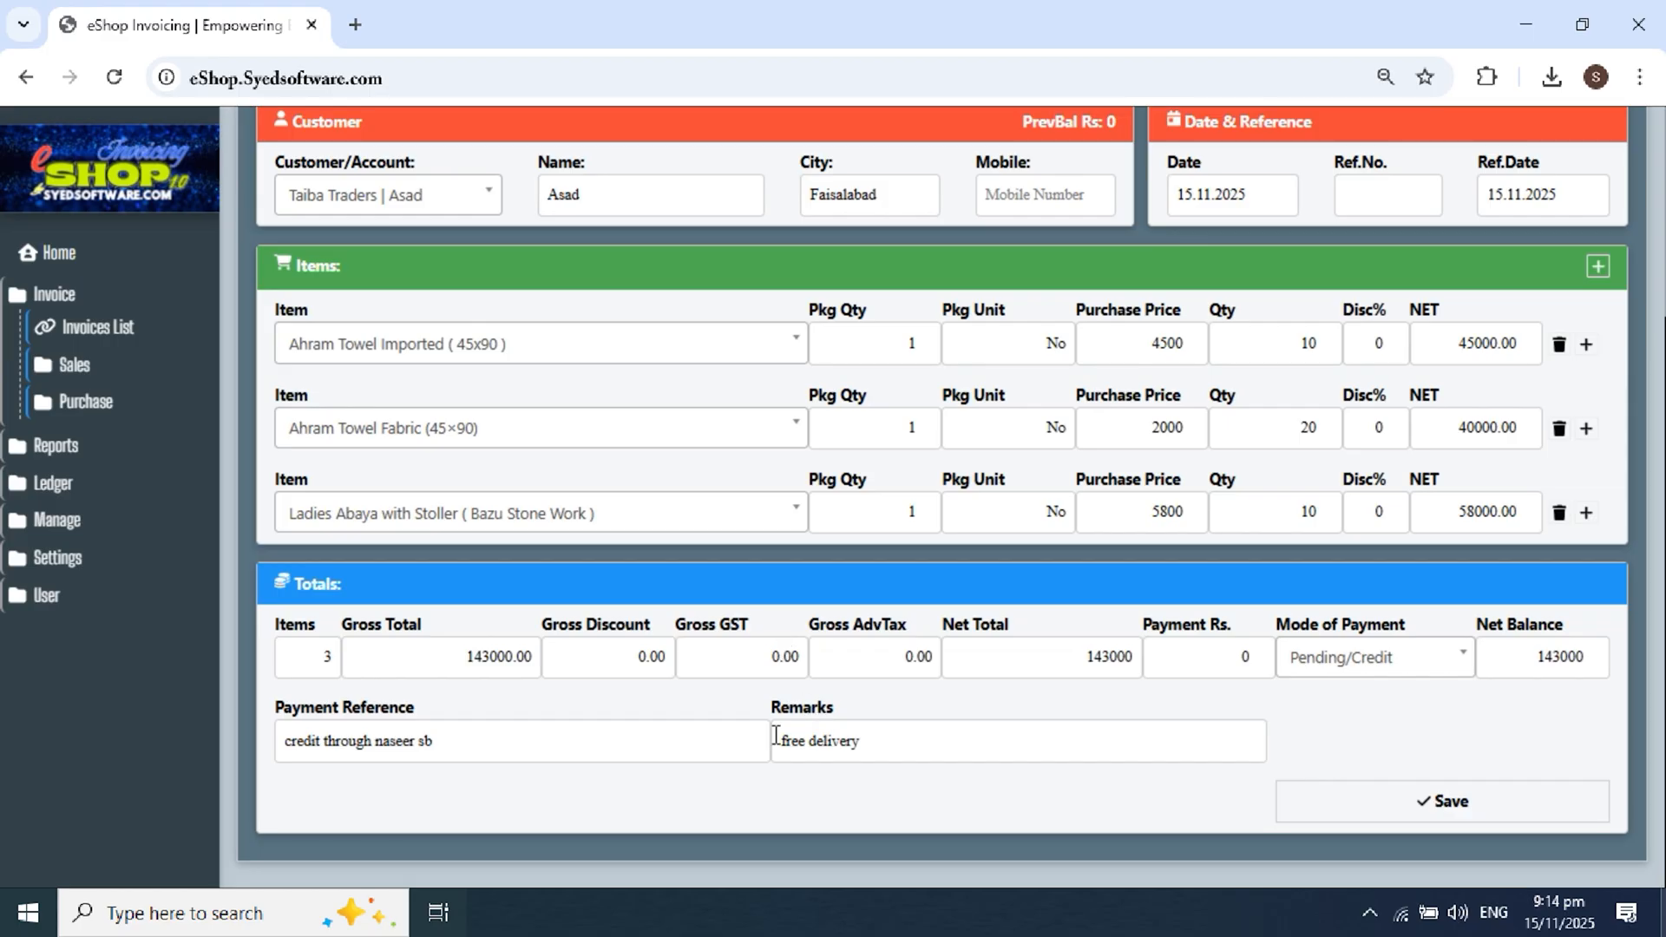
{"action": "left_click", "coordinate": [1446, 803]}
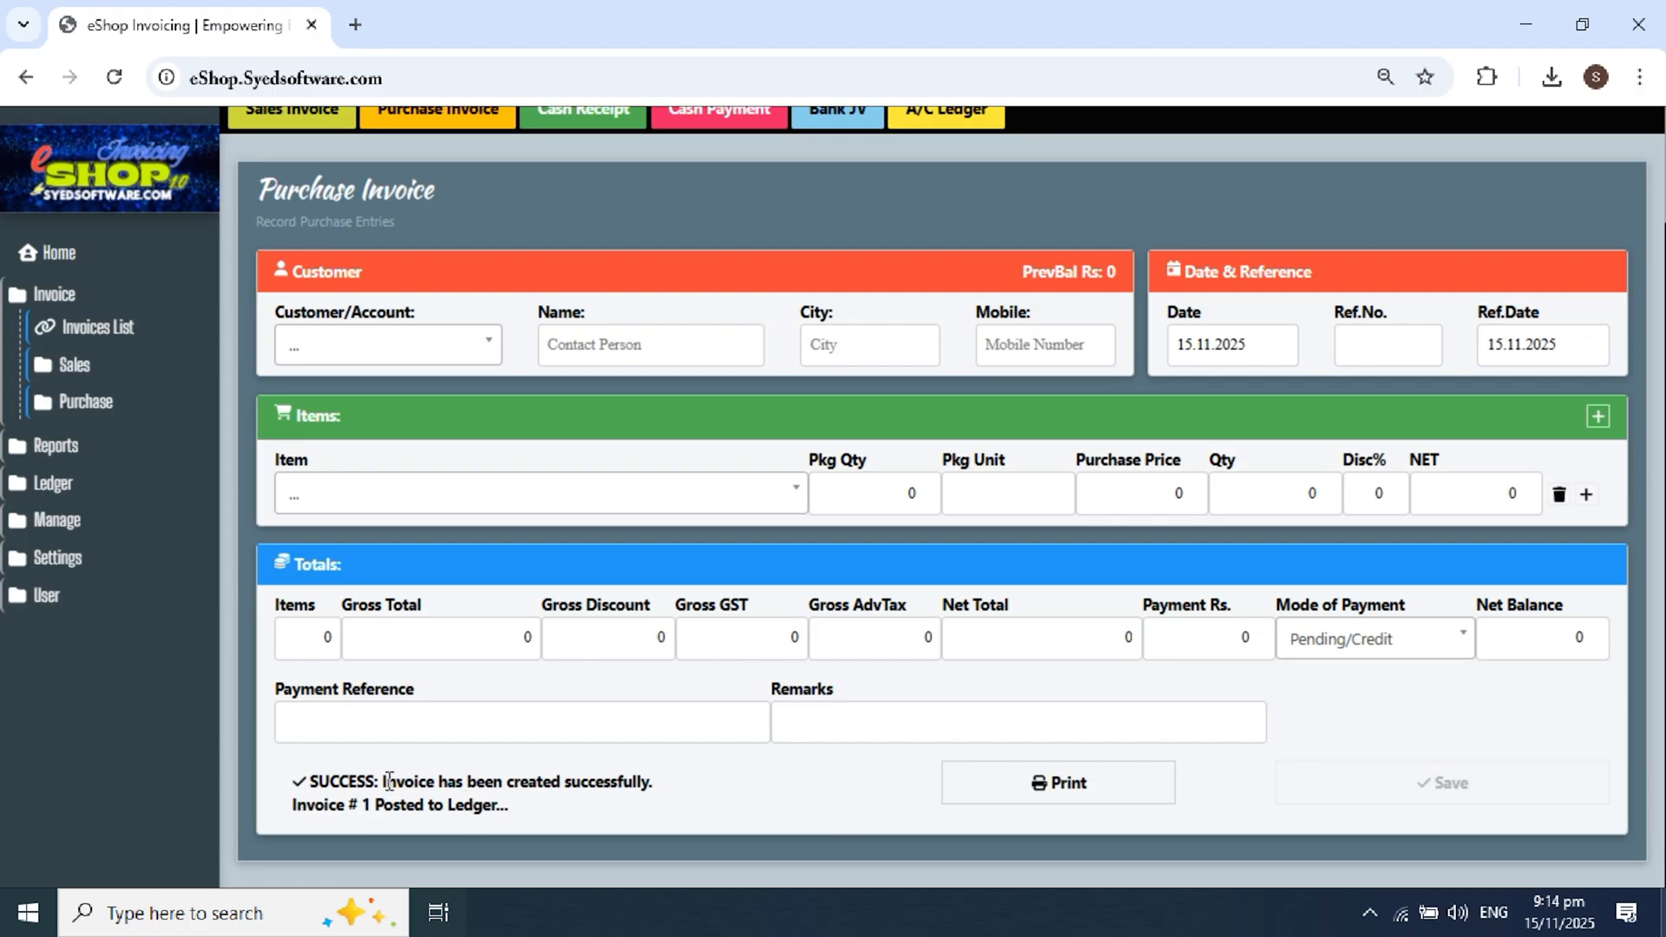
Step: Check the success message confirming Invoice # 1 was created and posted to the ledger
{"action": "left_click_drag", "start_coordinate": [382, 781], "coordinate": [605, 783]}
{"action": "left_click_drag", "start_coordinate": [315, 804], "coordinate": [484, 805]}
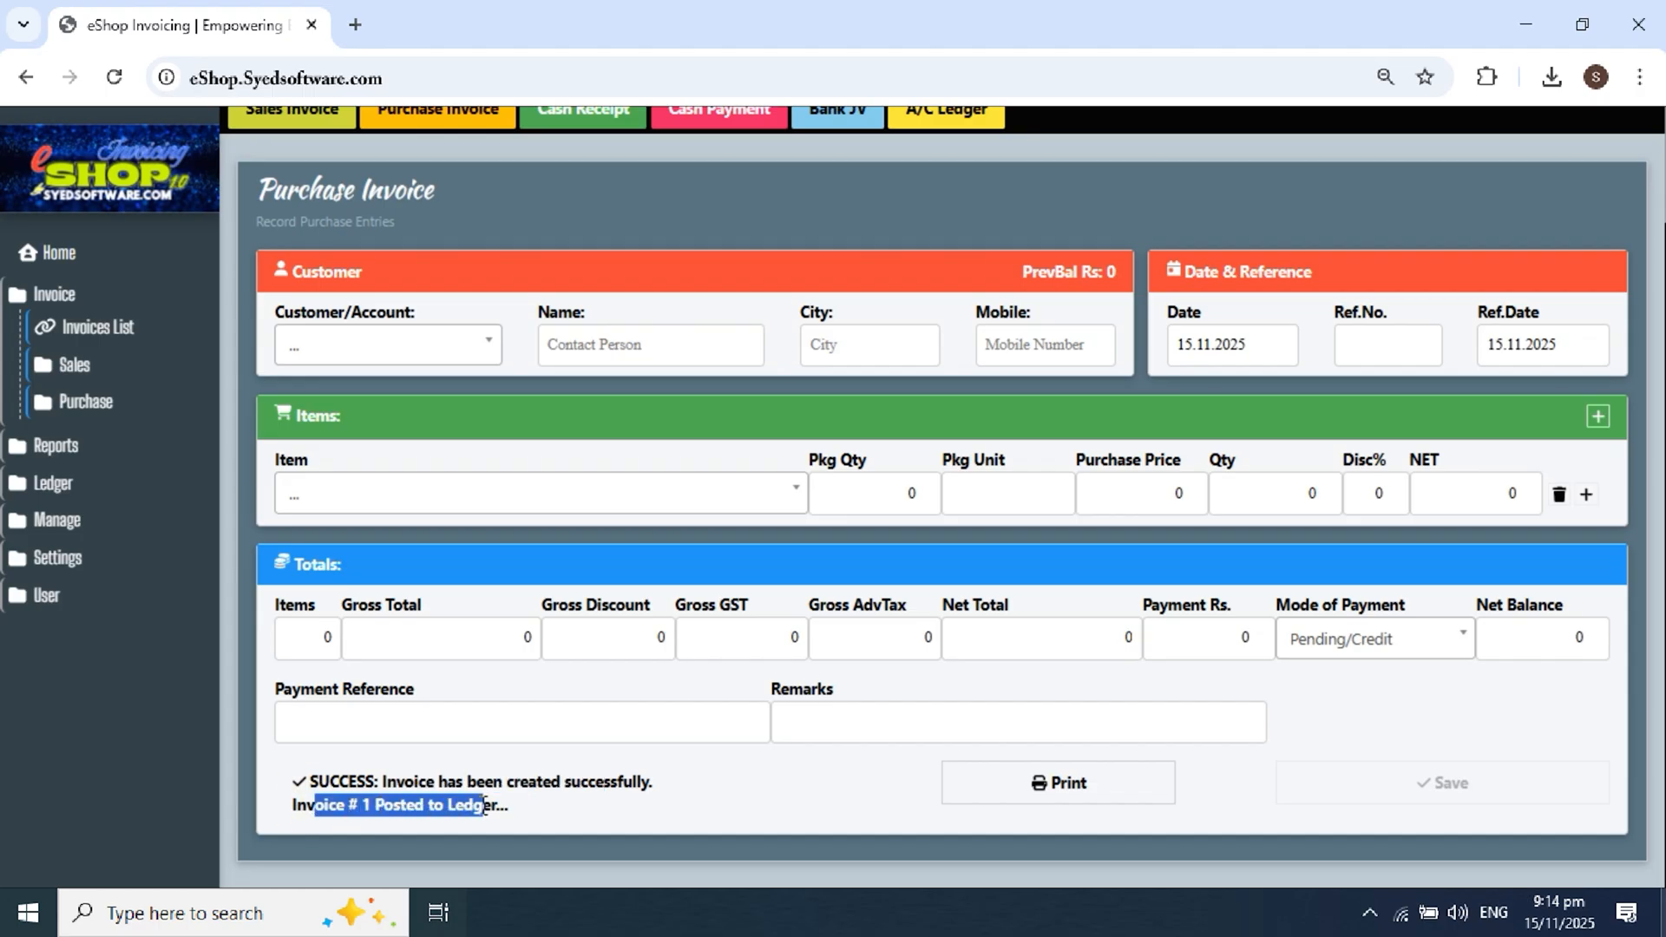
{"action": "left_click", "coordinate": [744, 794]}
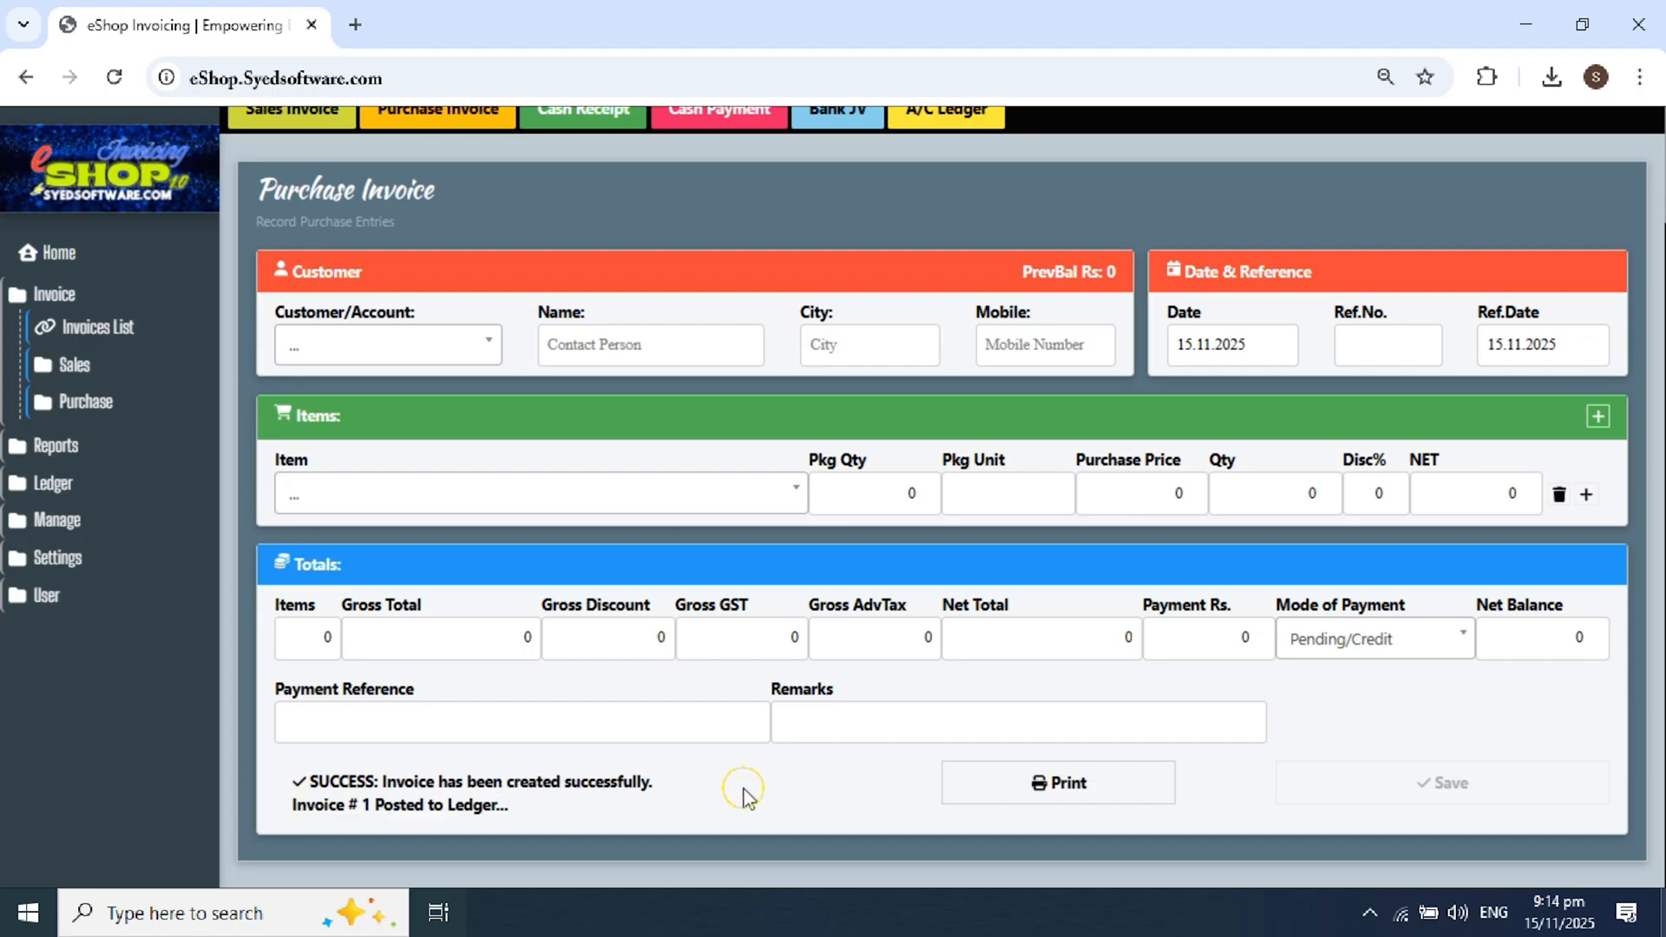
Step: Print the saved invoice with HP LaserJet Professional P1102 as the destination
{"action": "left_click", "coordinate": [1055, 796]}
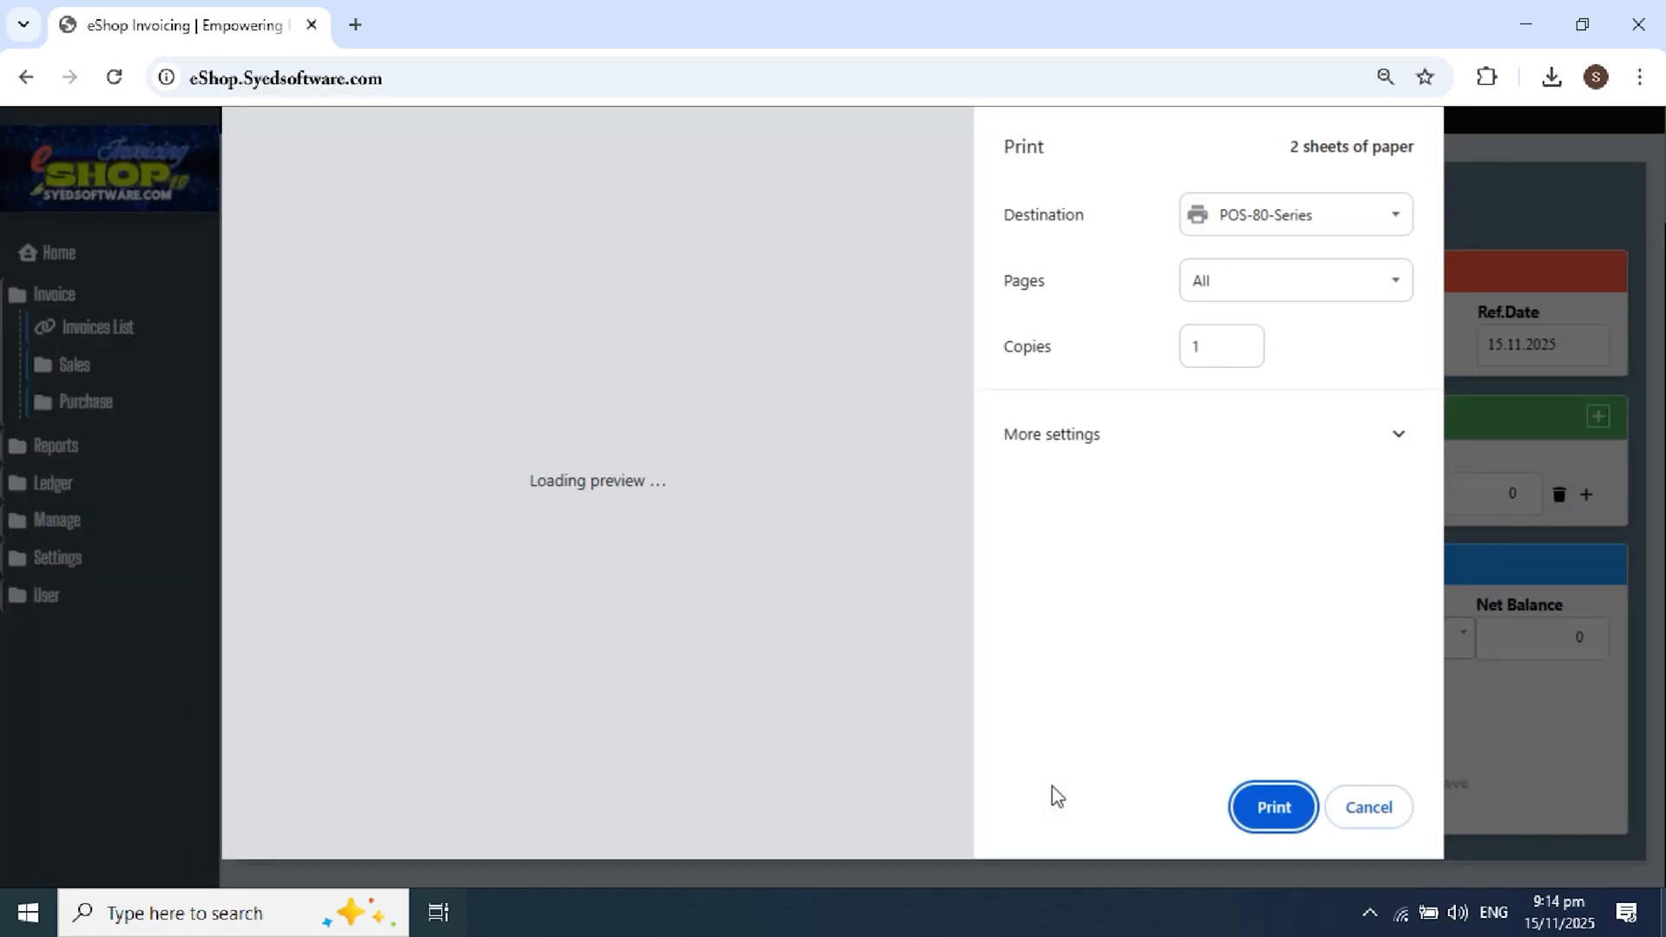
{"action": "left_click", "coordinate": [1281, 212]}
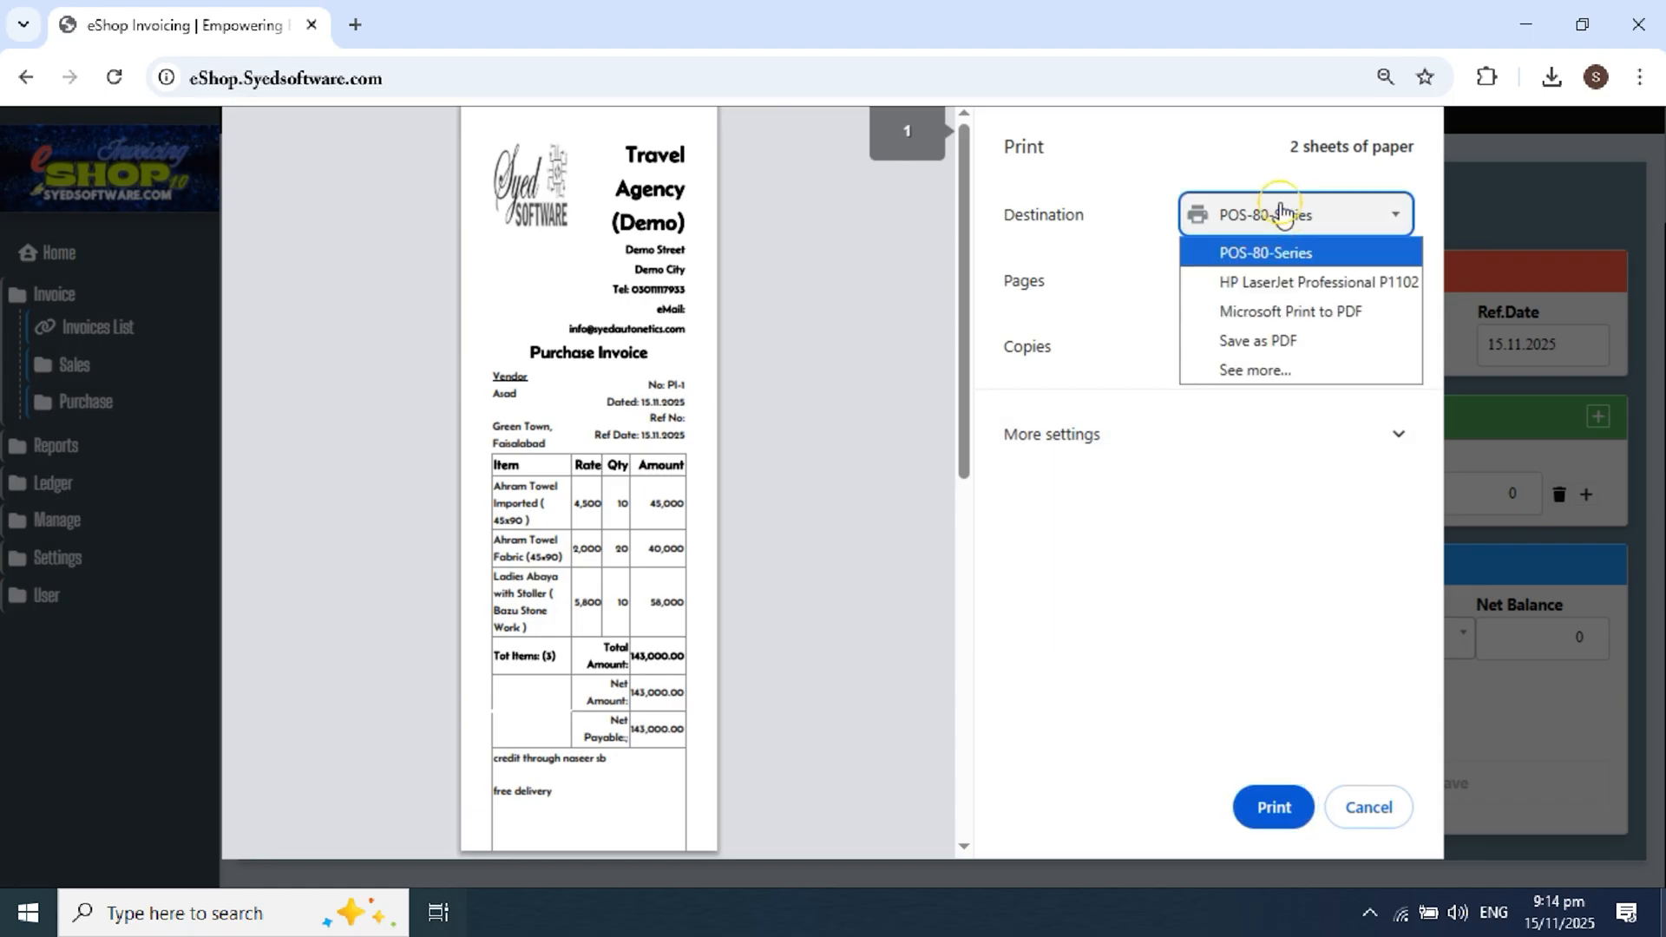
{"action": "left_click", "coordinate": [1299, 283]}
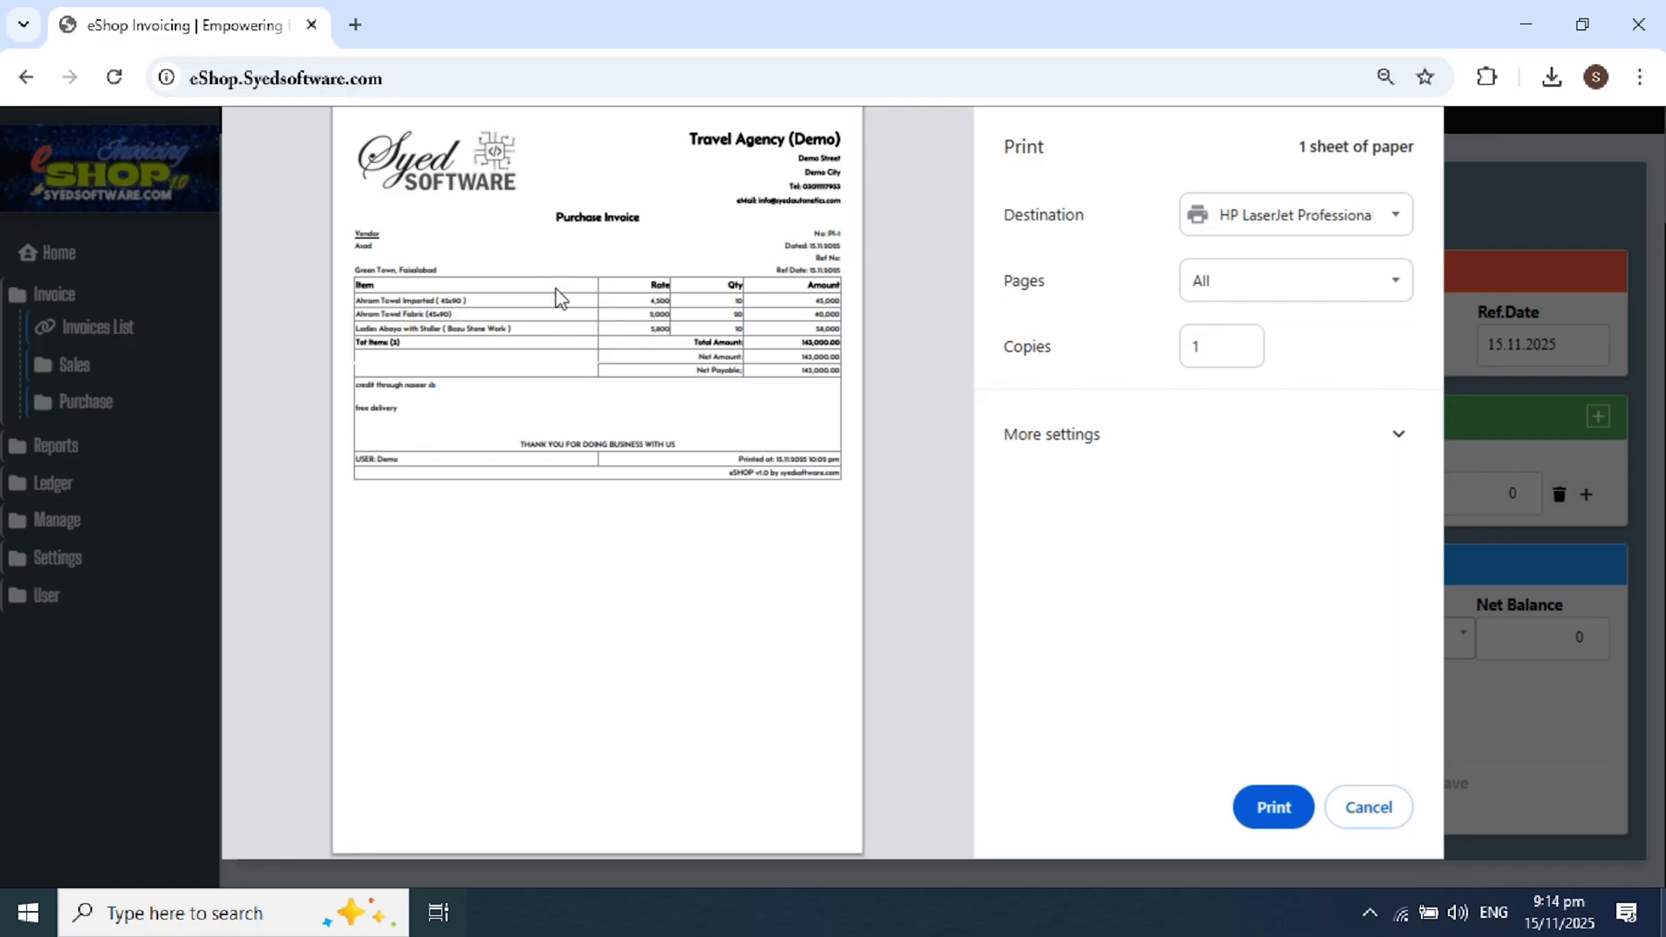
{"action": "scroll", "coordinate": [581, 310], "scroll_direction": "up", "scroll_amount": 3}
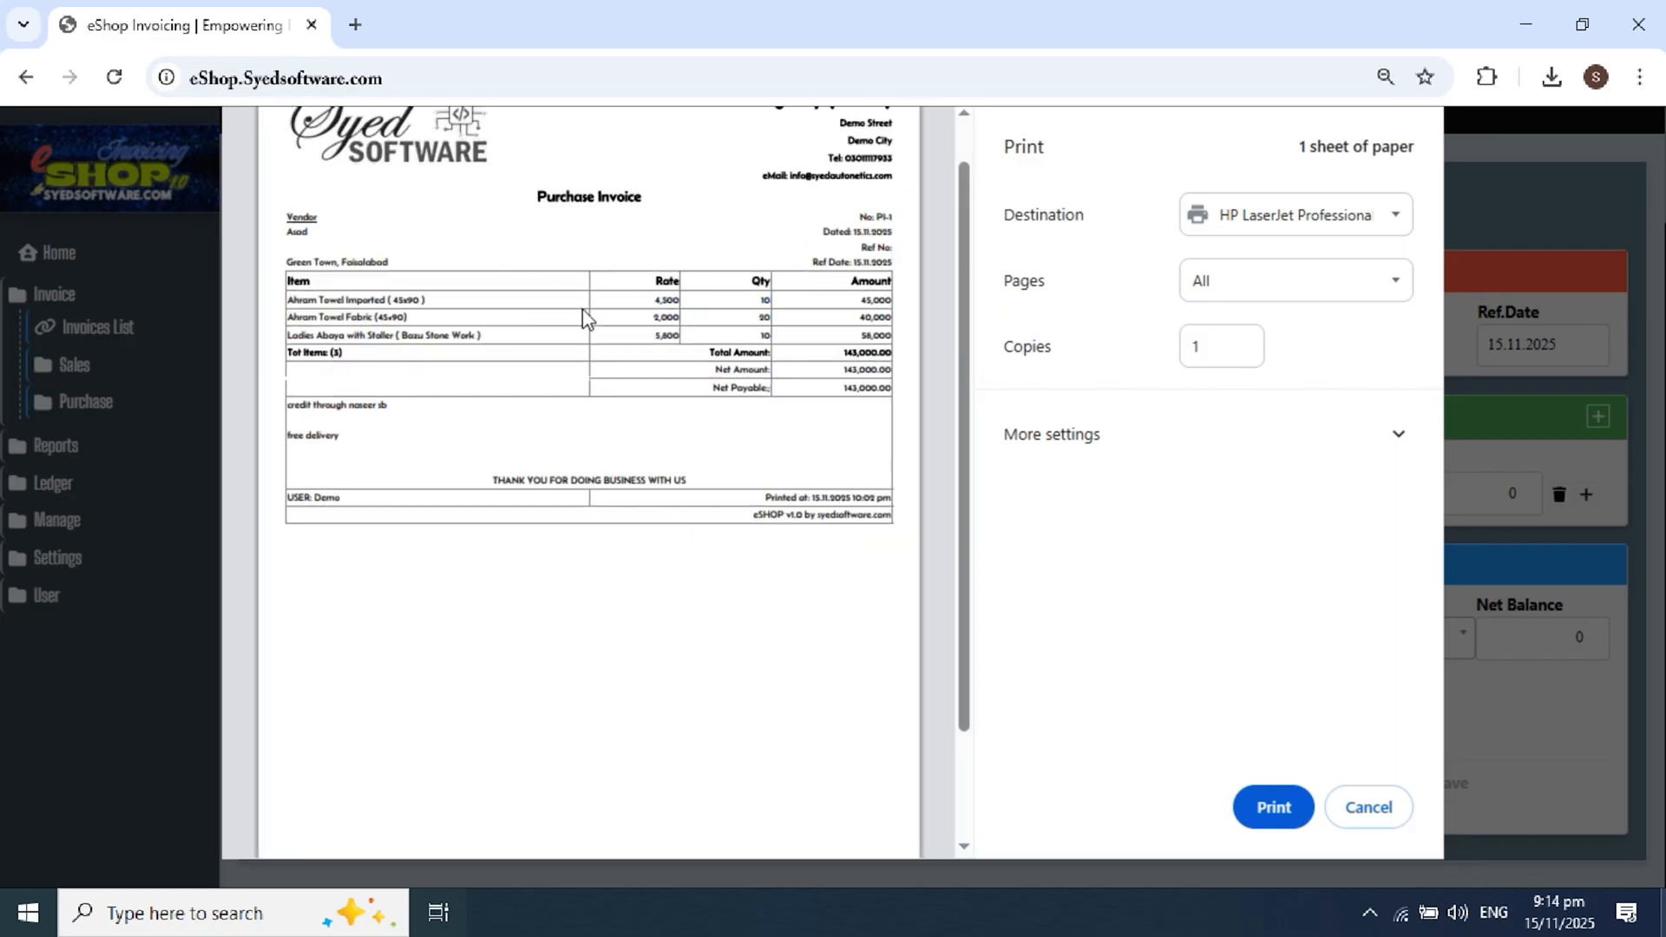
{"action": "scroll", "coordinate": [582, 310], "scroll_direction": "up", "scroll_amount": 1}
{"action": "scroll", "coordinate": [581, 309], "scroll_direction": "up", "scroll_amount": 1}
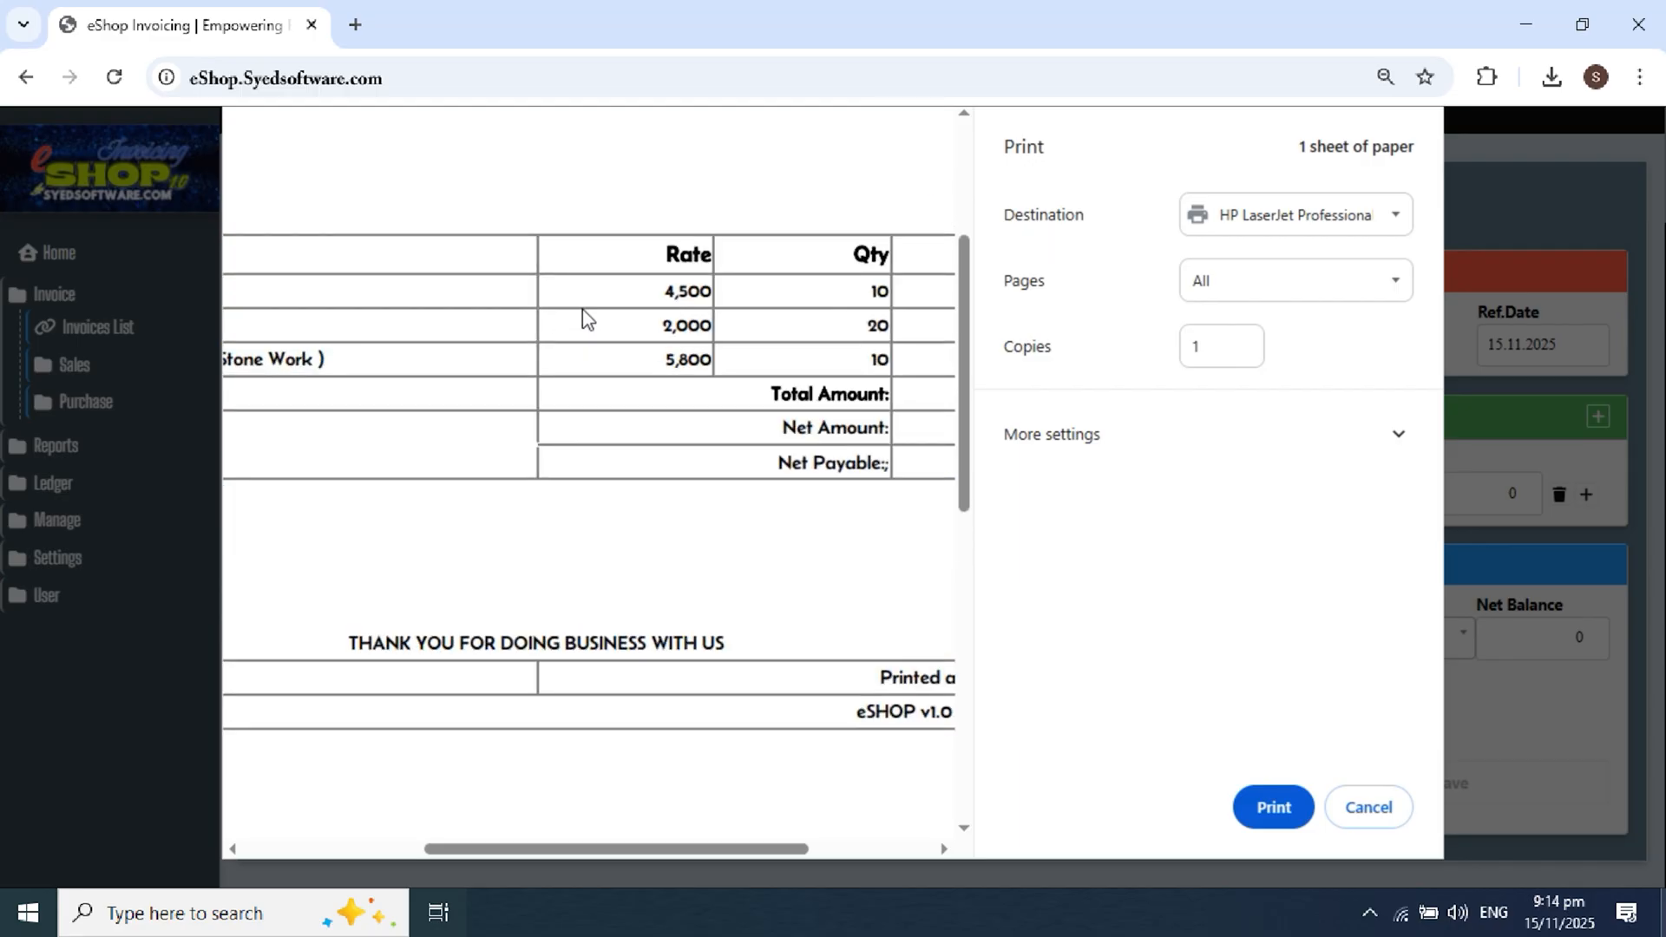
{"action": "left_click_drag", "start_coordinate": [715, 848], "coordinate": [416, 819]}
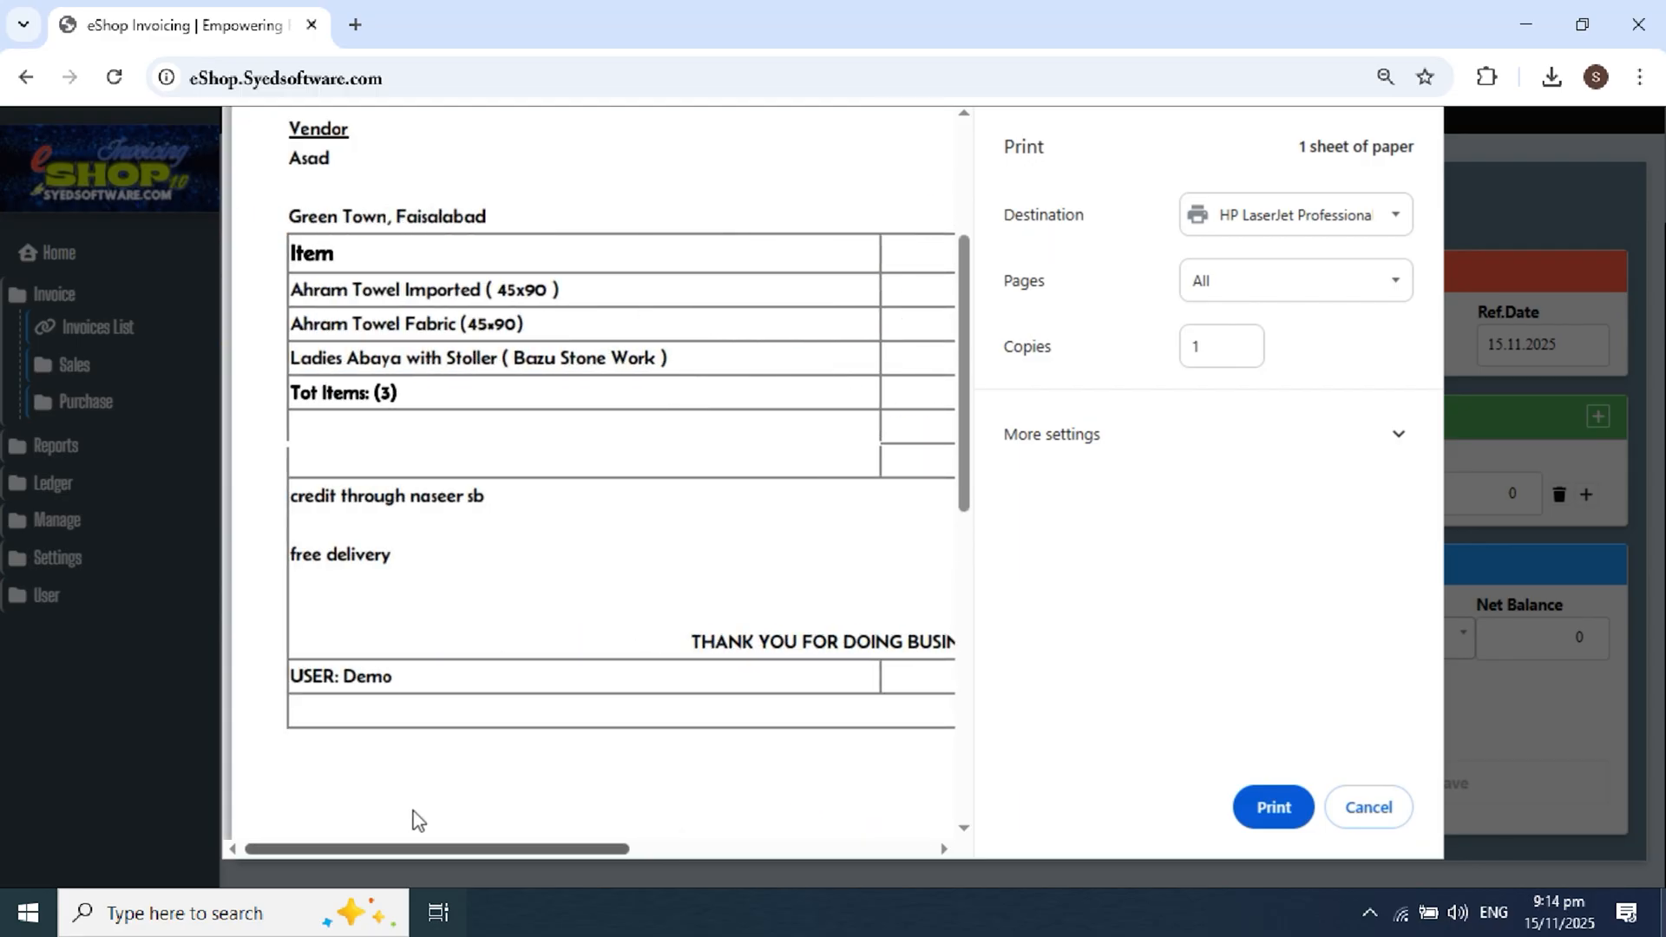
{"action": "scroll", "coordinate": [569, 450], "scroll_direction": "up", "scroll_amount": 3}
{"action": "scroll", "coordinate": [569, 450], "scroll_direction": "down", "scroll_amount": 1}
{"action": "scroll", "coordinate": [573, 451], "scroll_direction": "down", "scroll_amount": 1}
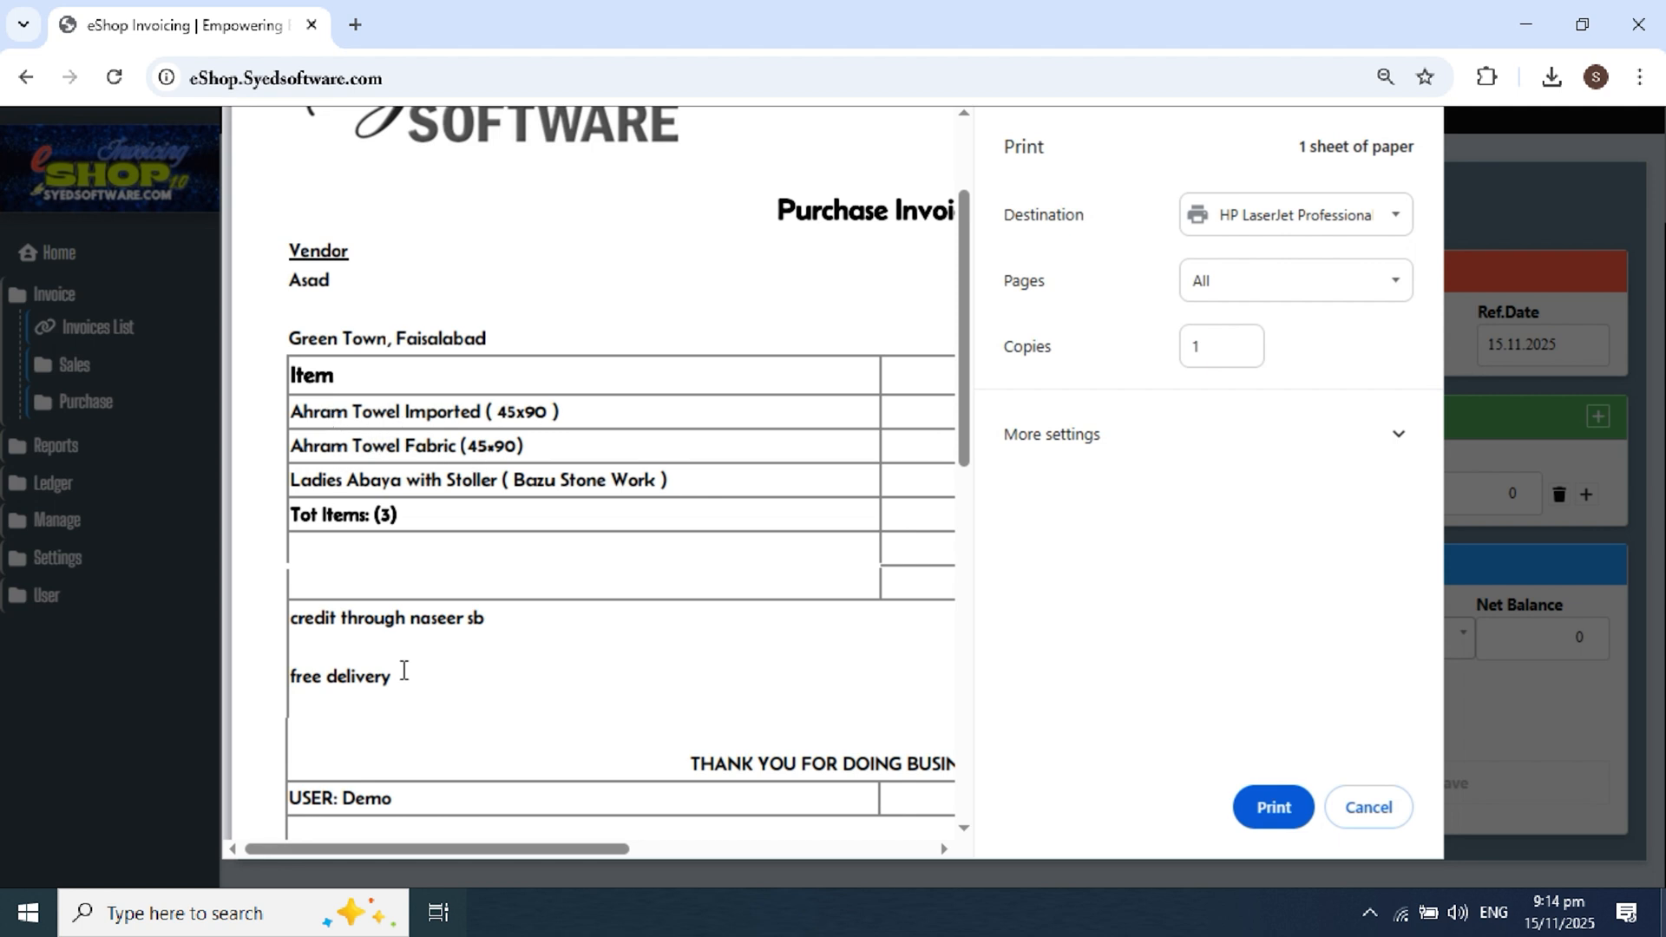
{"action": "left_click_drag", "start_coordinate": [474, 850], "coordinate": [646, 853]}
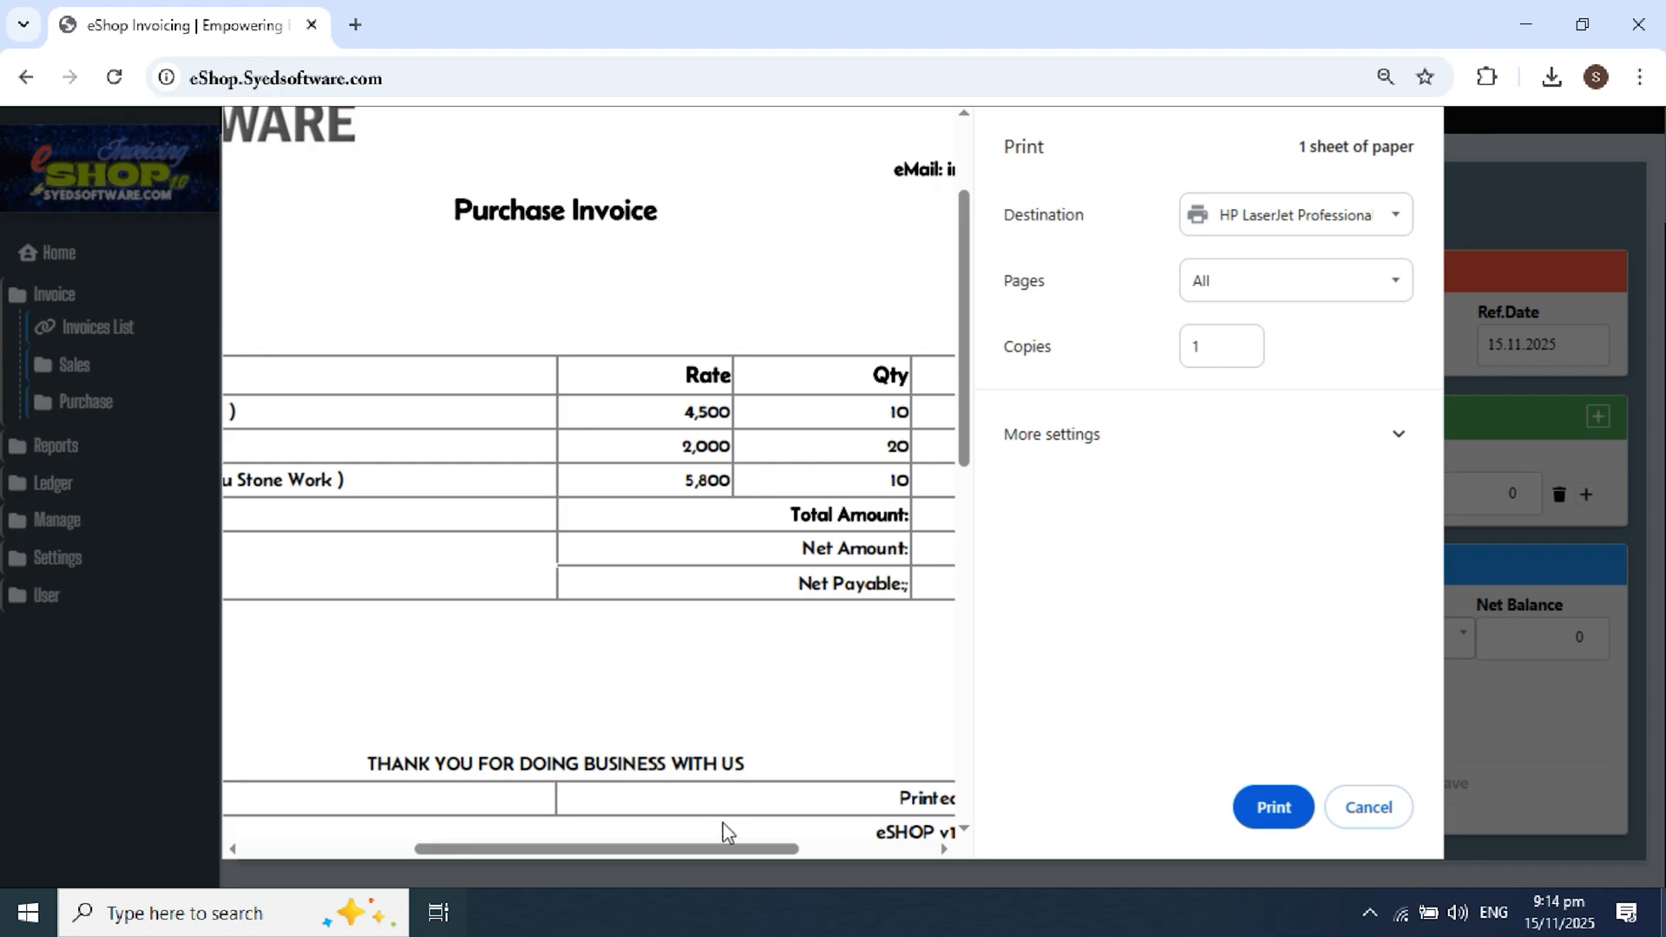
{"action": "left_click_drag", "start_coordinate": [712, 852], "coordinate": [825, 851]}
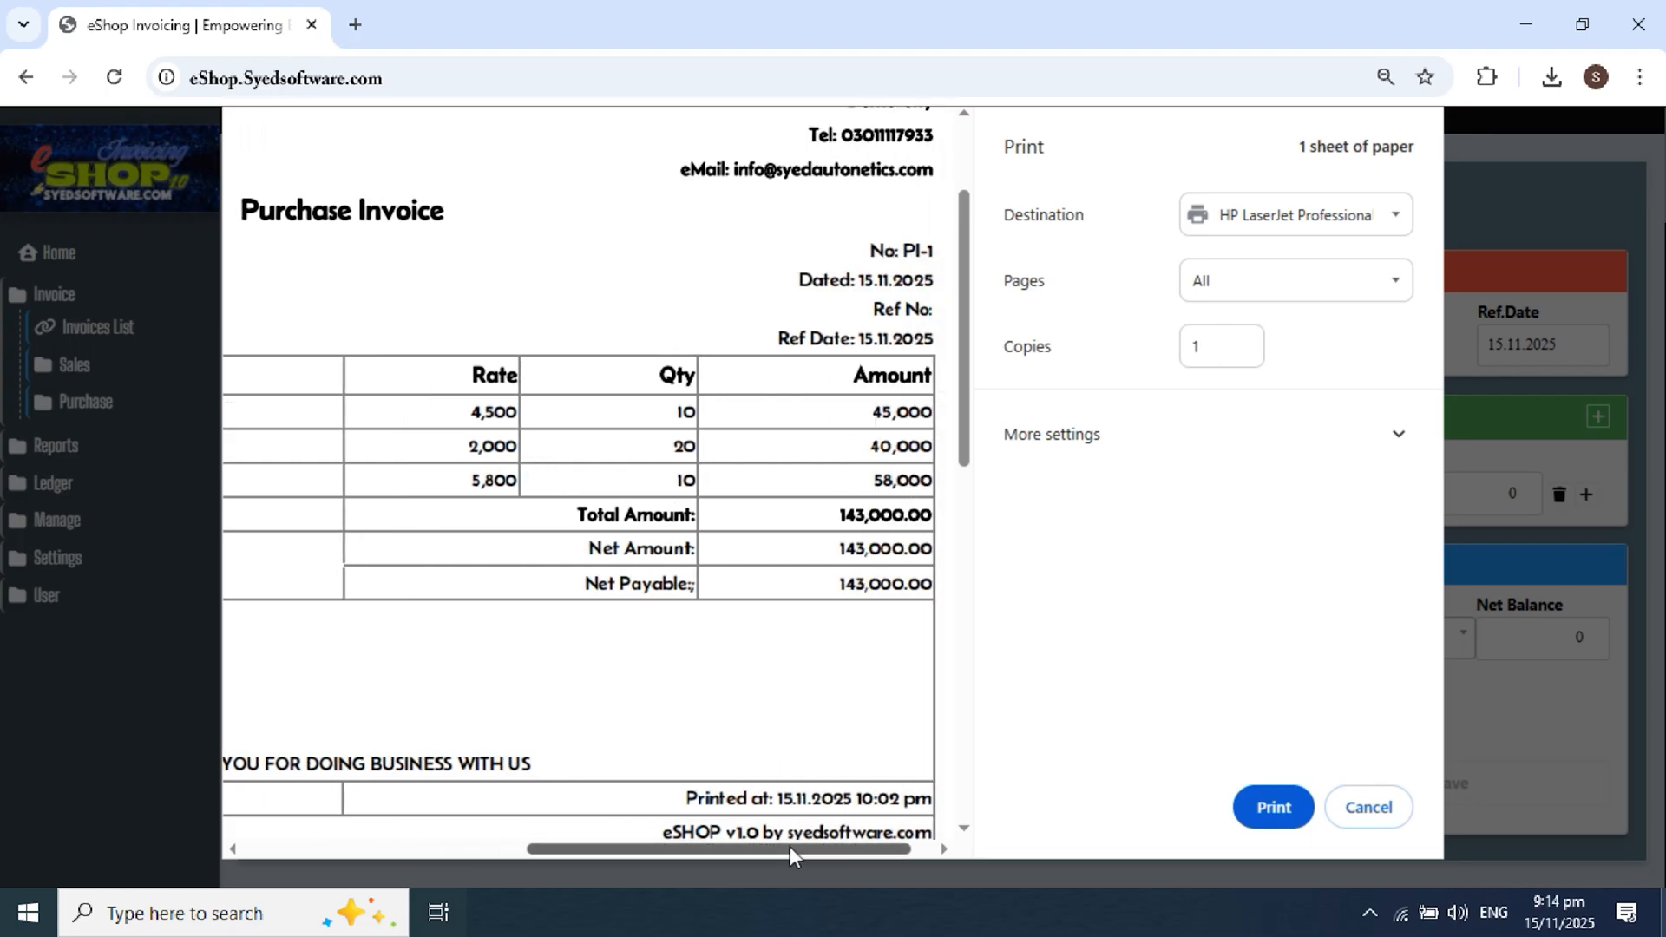
{"action": "left_click_drag", "start_coordinate": [790, 846], "coordinate": [508, 849]}
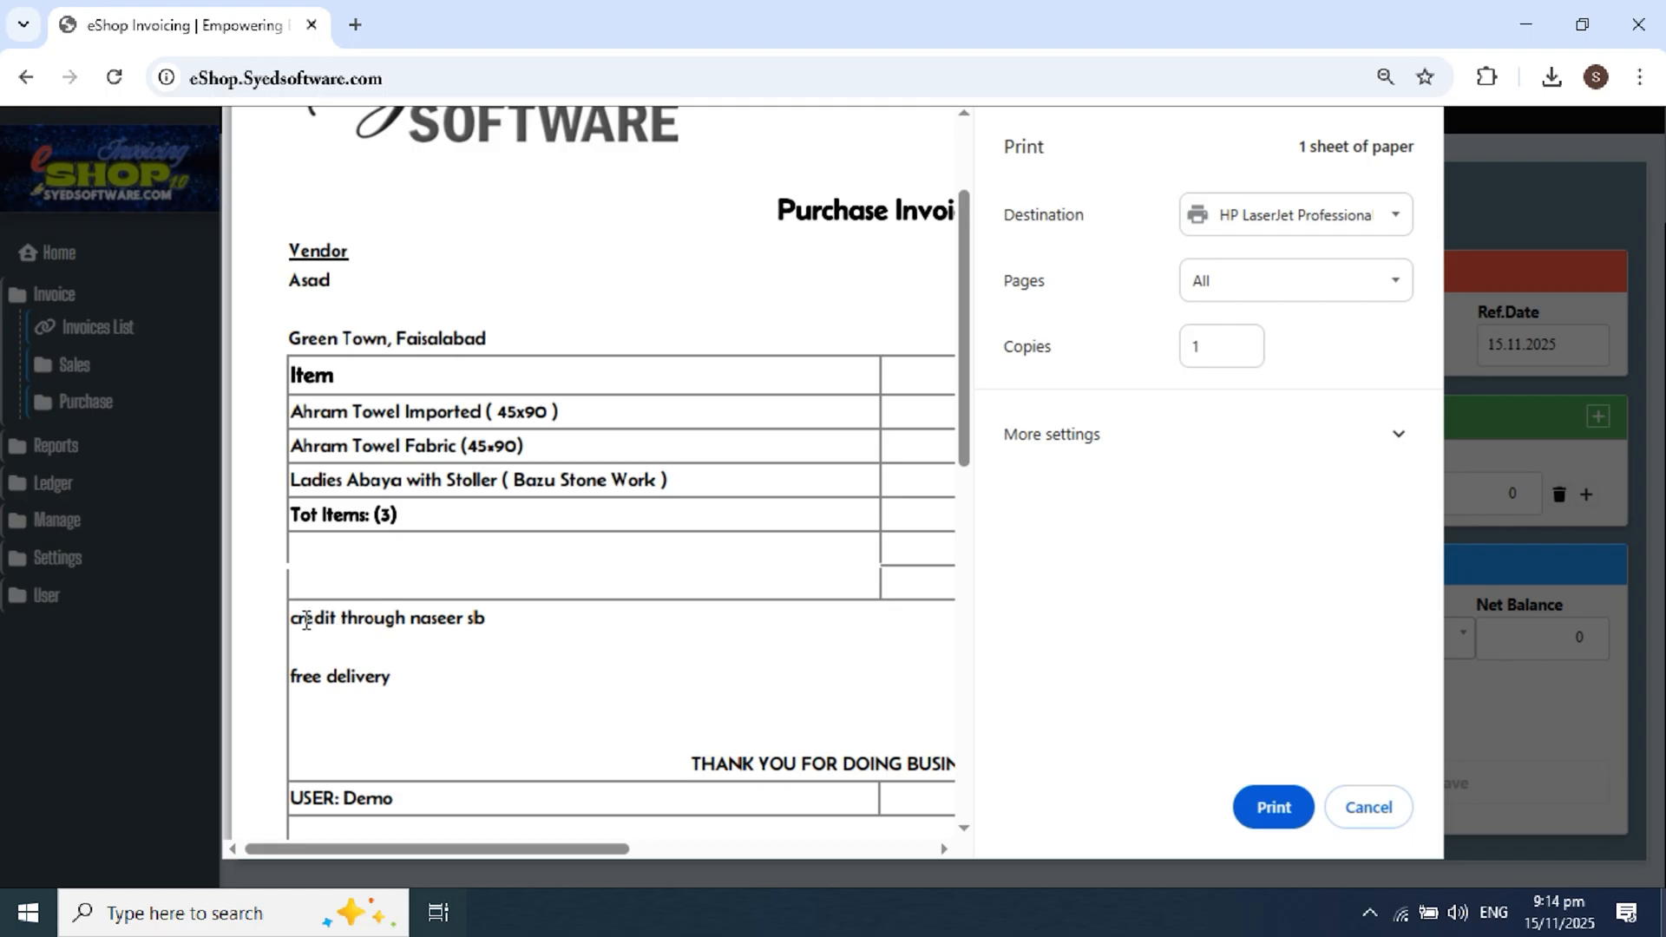
{"action": "left_click_drag", "start_coordinate": [292, 617], "coordinate": [494, 620]}
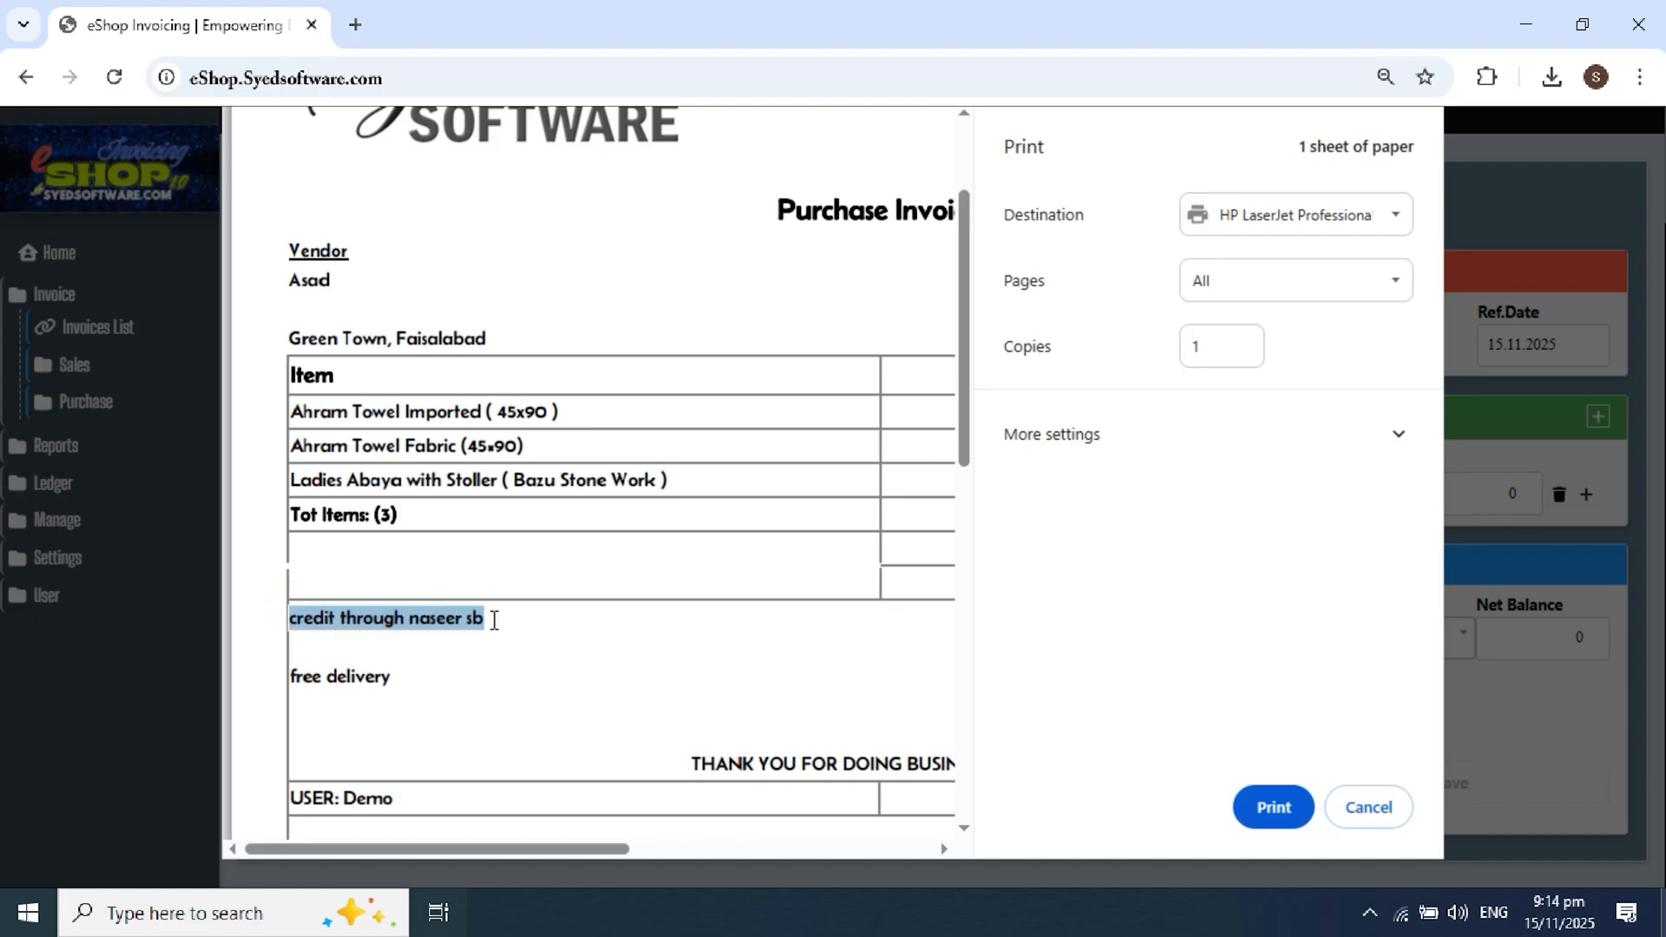
{"action": "left_click_drag", "start_coordinate": [303, 680], "coordinate": [356, 681]}
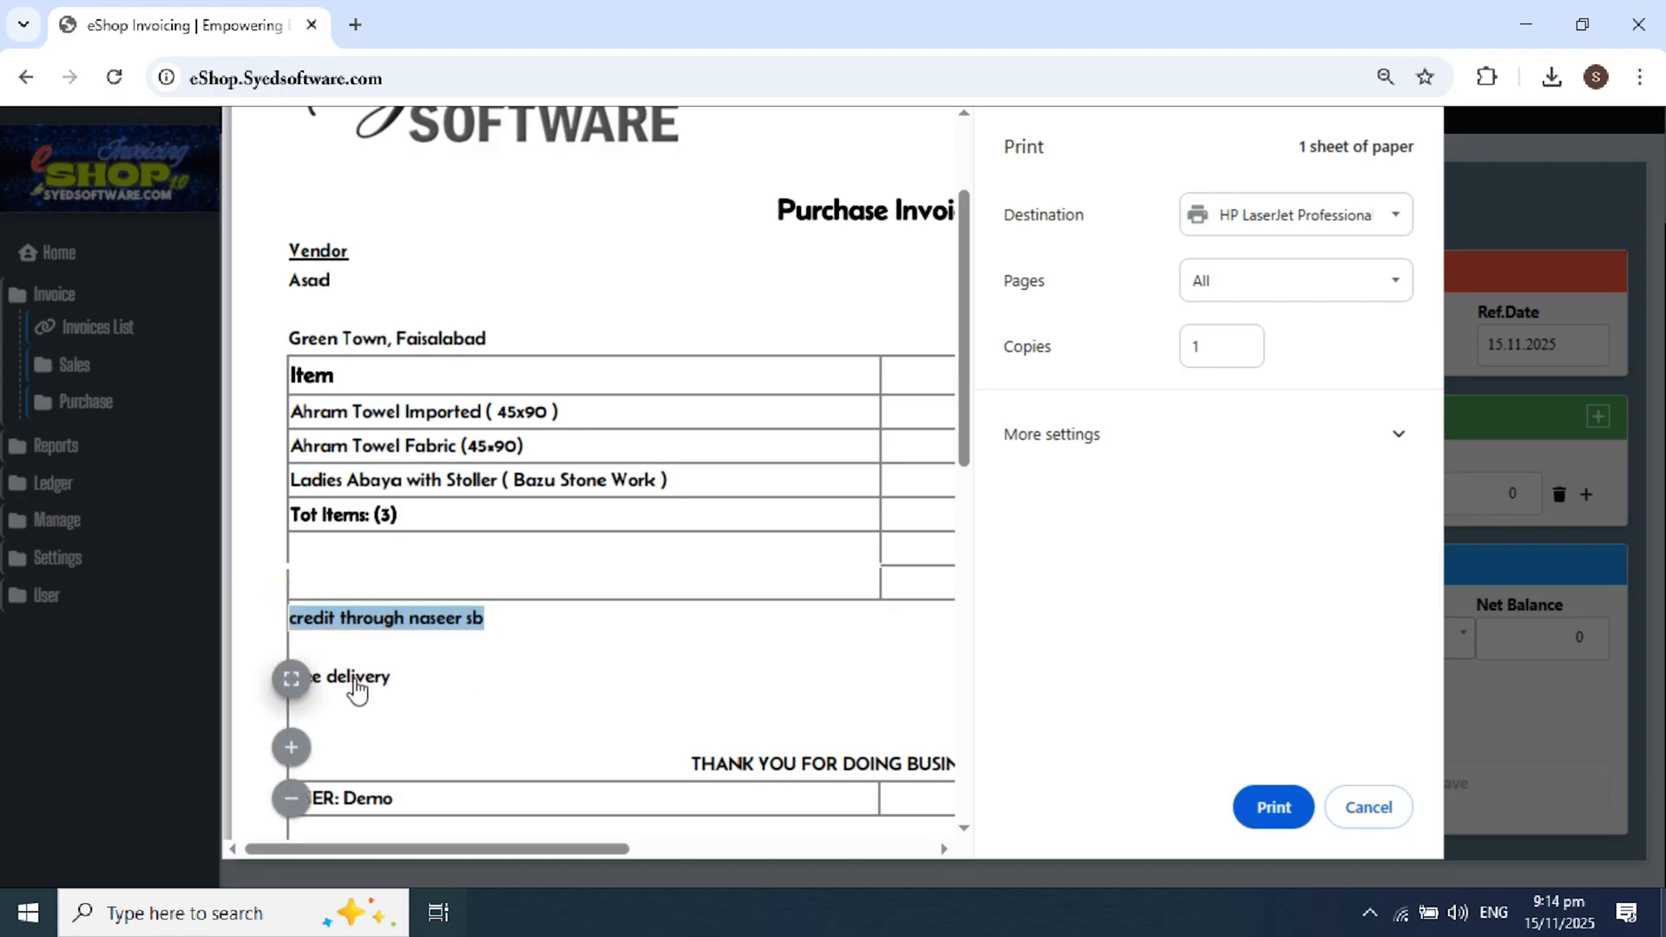
{"action": "left_click", "coordinate": [799, 685]}
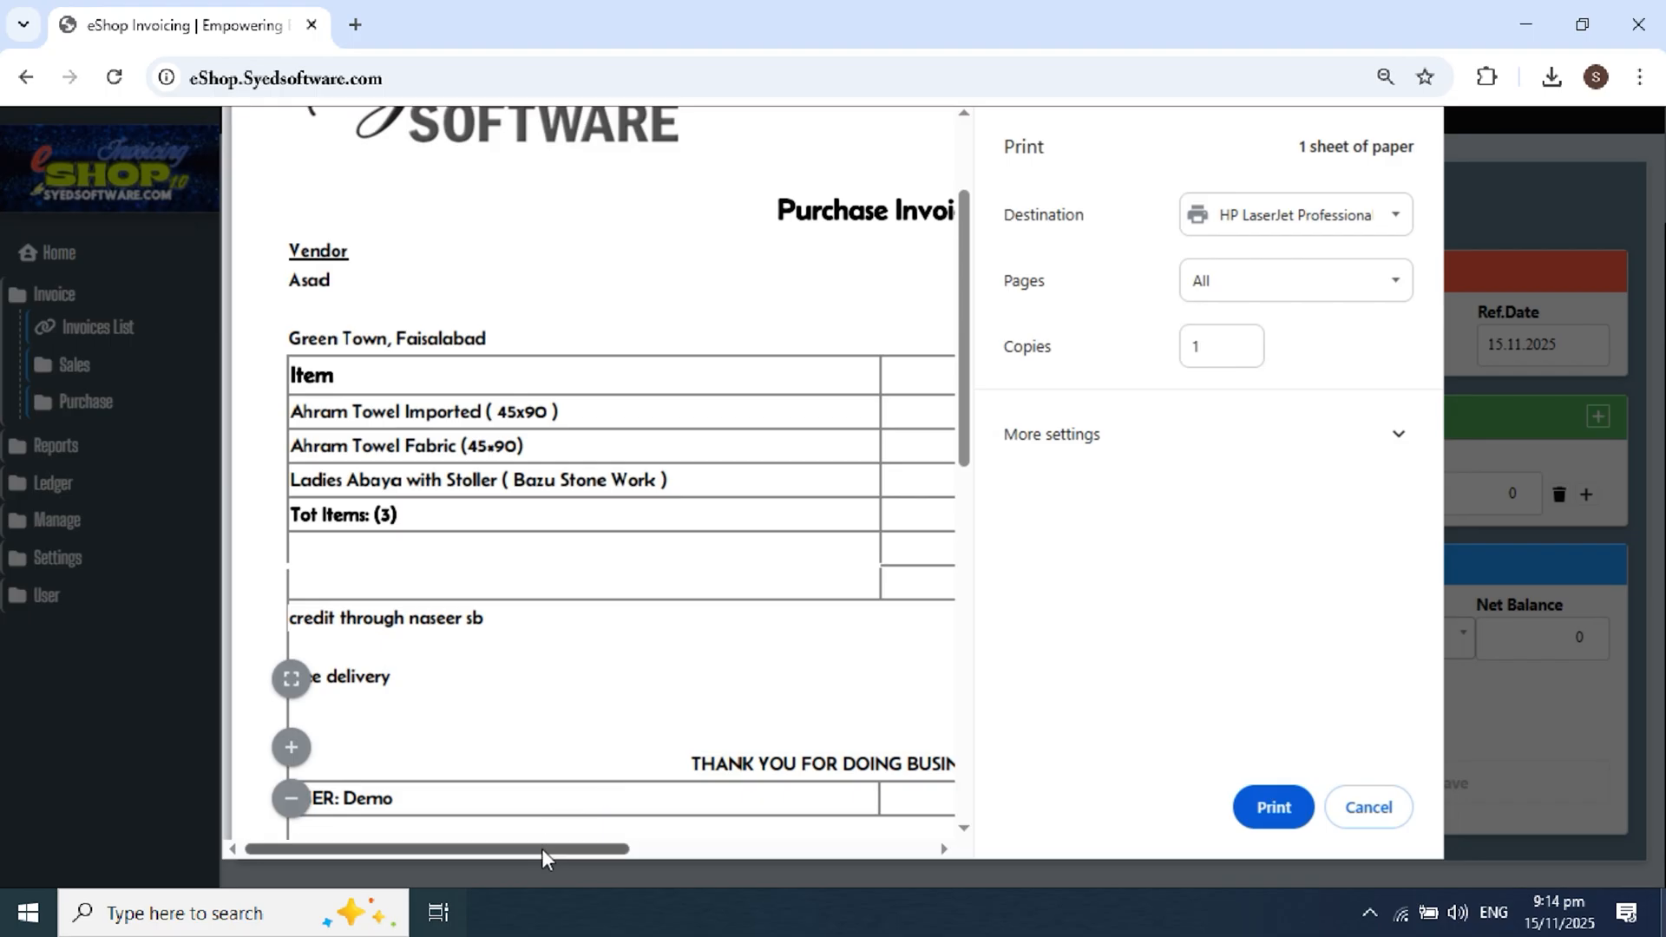
{"action": "left_click_drag", "start_coordinate": [542, 857], "coordinate": [457, 847]}
{"action": "scroll", "coordinate": [506, 746], "scroll_direction": "down", "scroll_amount": 2}
{"action": "left_click_drag", "start_coordinate": [409, 674], "coordinate": [344, 676]}
{"action": "left_click", "coordinate": [352, 676]}
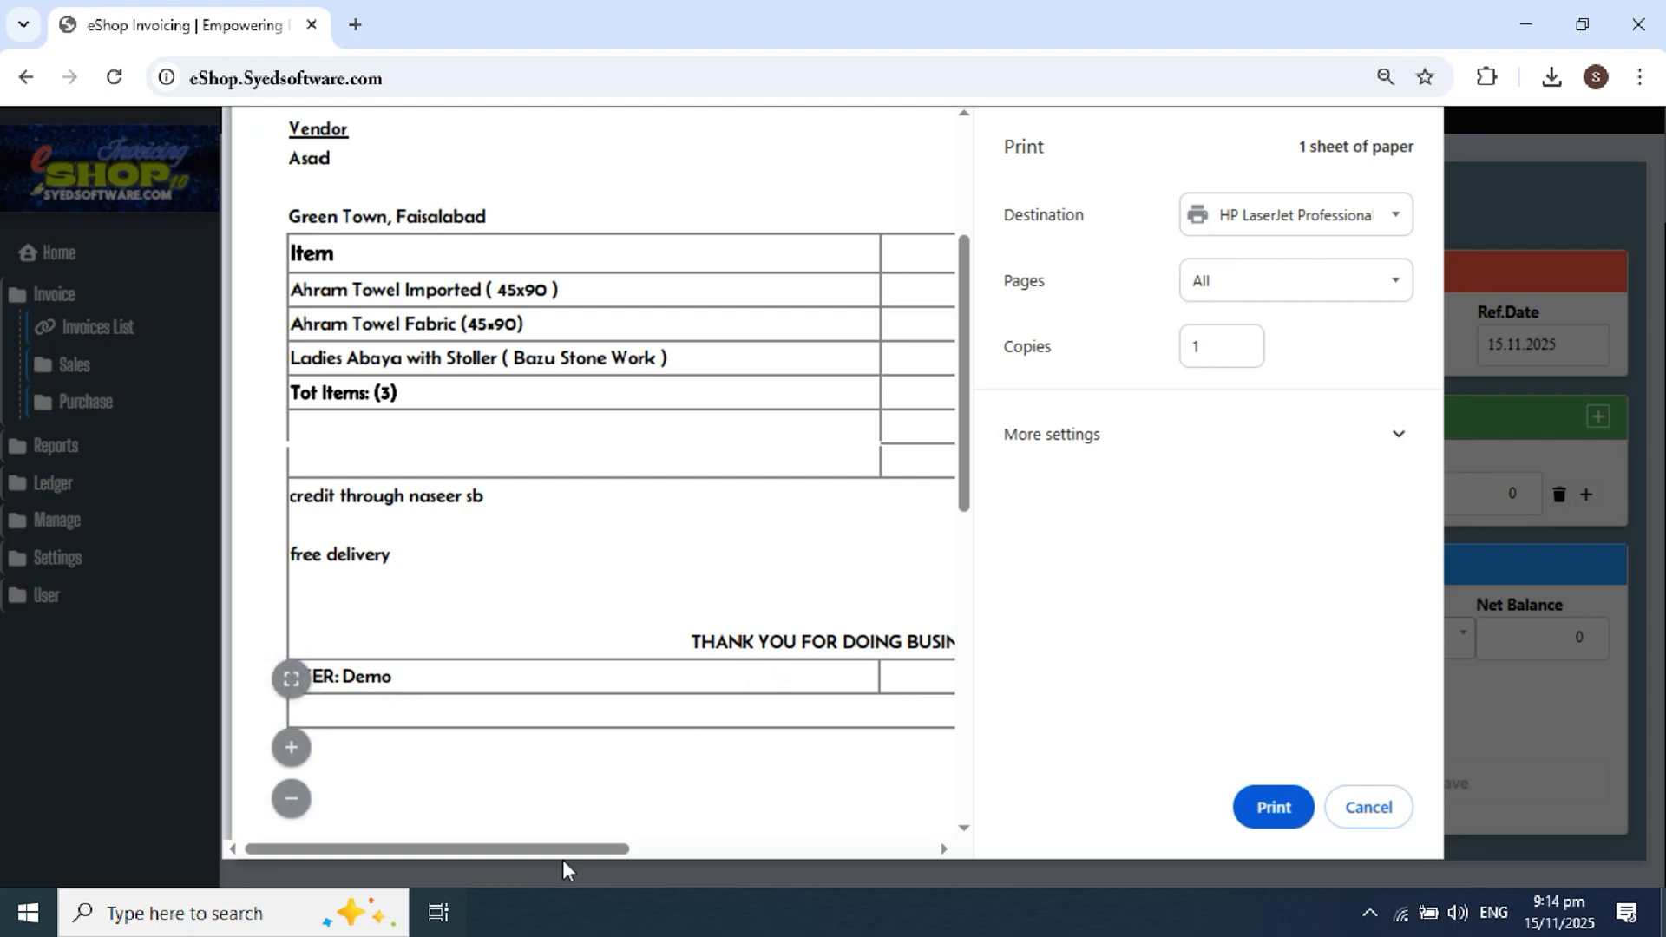
{"action": "left_click_drag", "start_coordinate": [561, 849], "coordinate": [913, 846]}
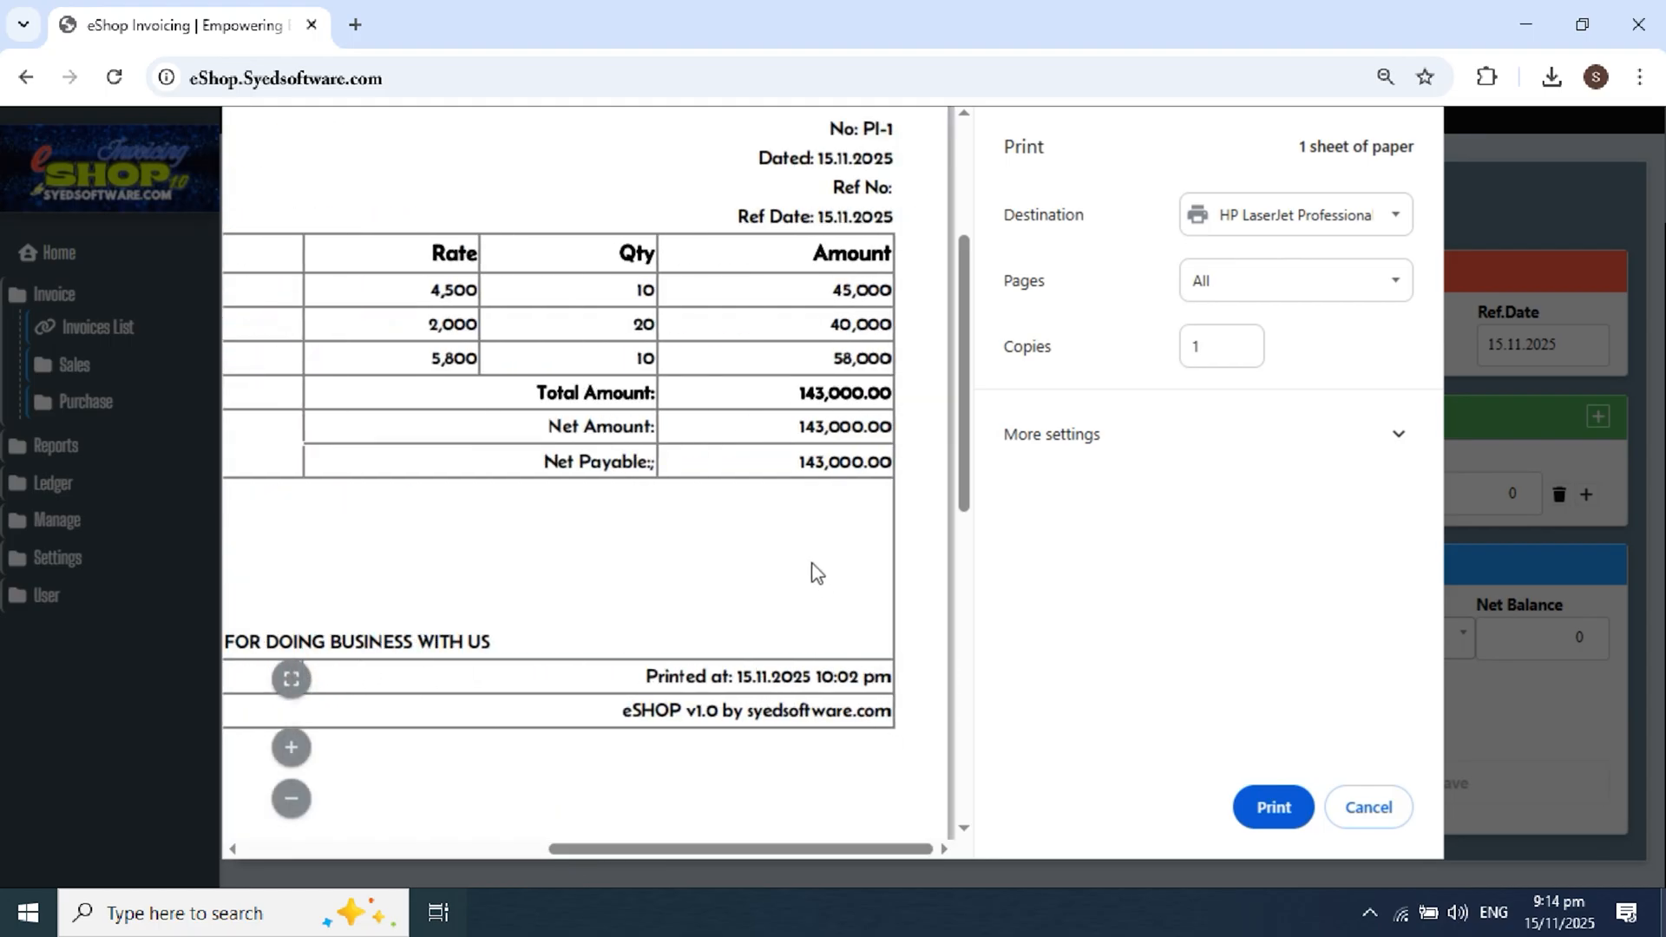
{"action": "scroll", "coordinate": [816, 573], "scroll_direction": "up", "scroll_amount": 2}
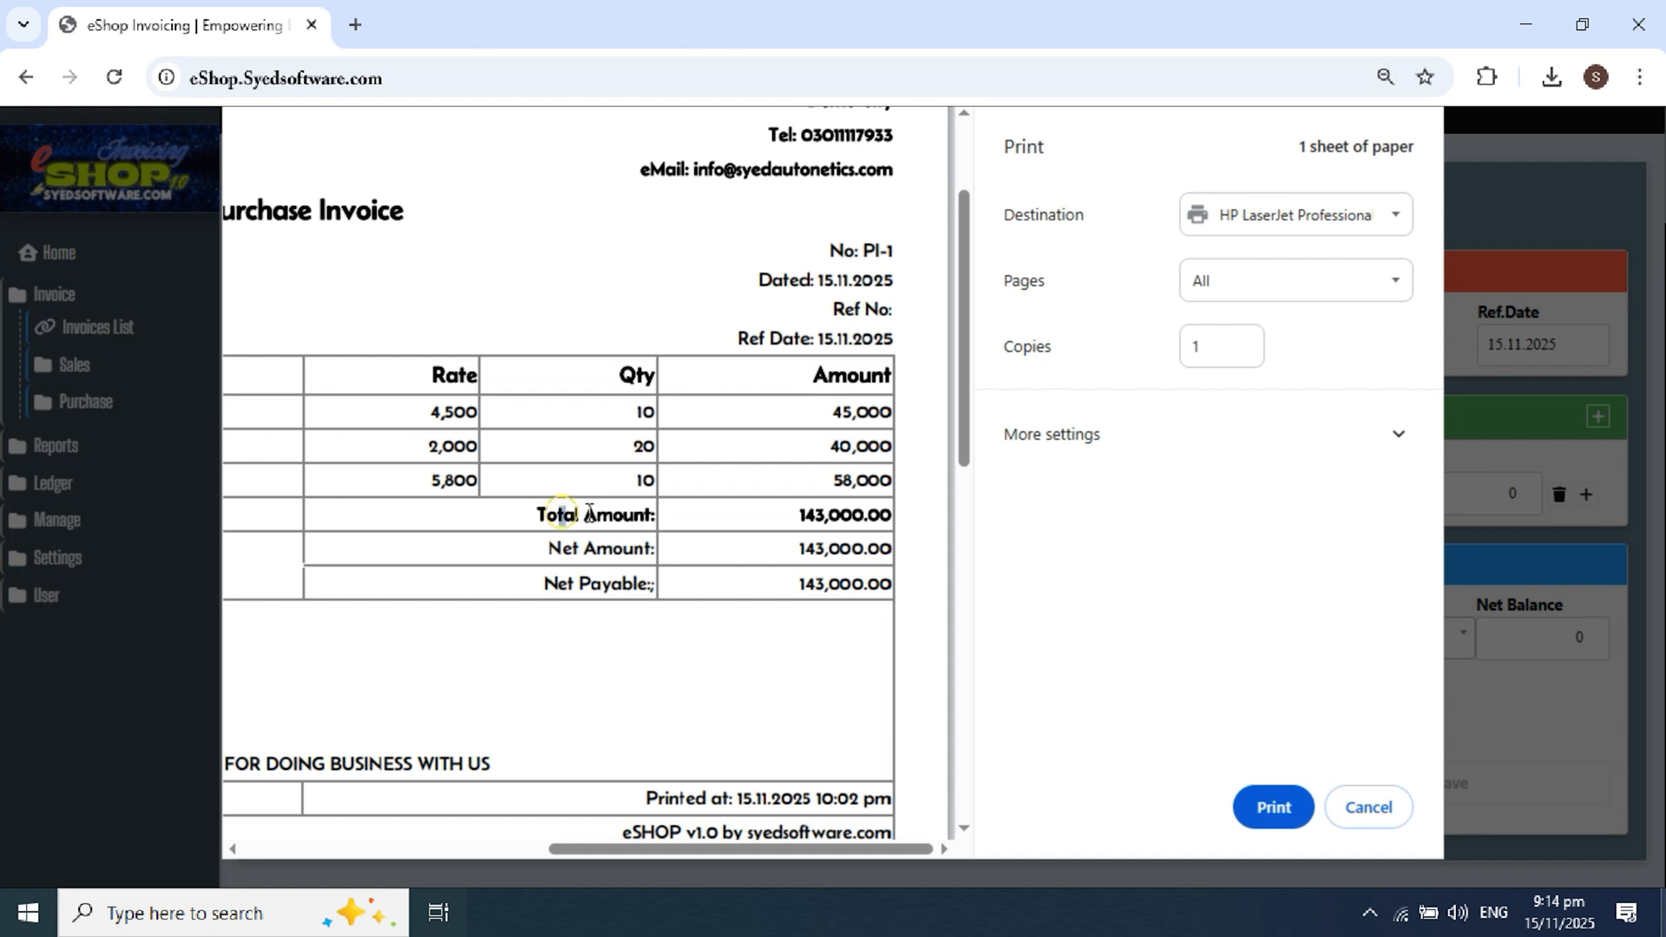
{"action": "left_click_drag", "start_coordinate": [559, 515], "coordinate": [813, 586]}
{"action": "left_click", "coordinate": [773, 636]}
Step: Look over the preview, leave the destination unchanged, and cancel printing
{"action": "scroll", "coordinate": [808, 364], "scroll_direction": "up", "scroll_amount": 2}
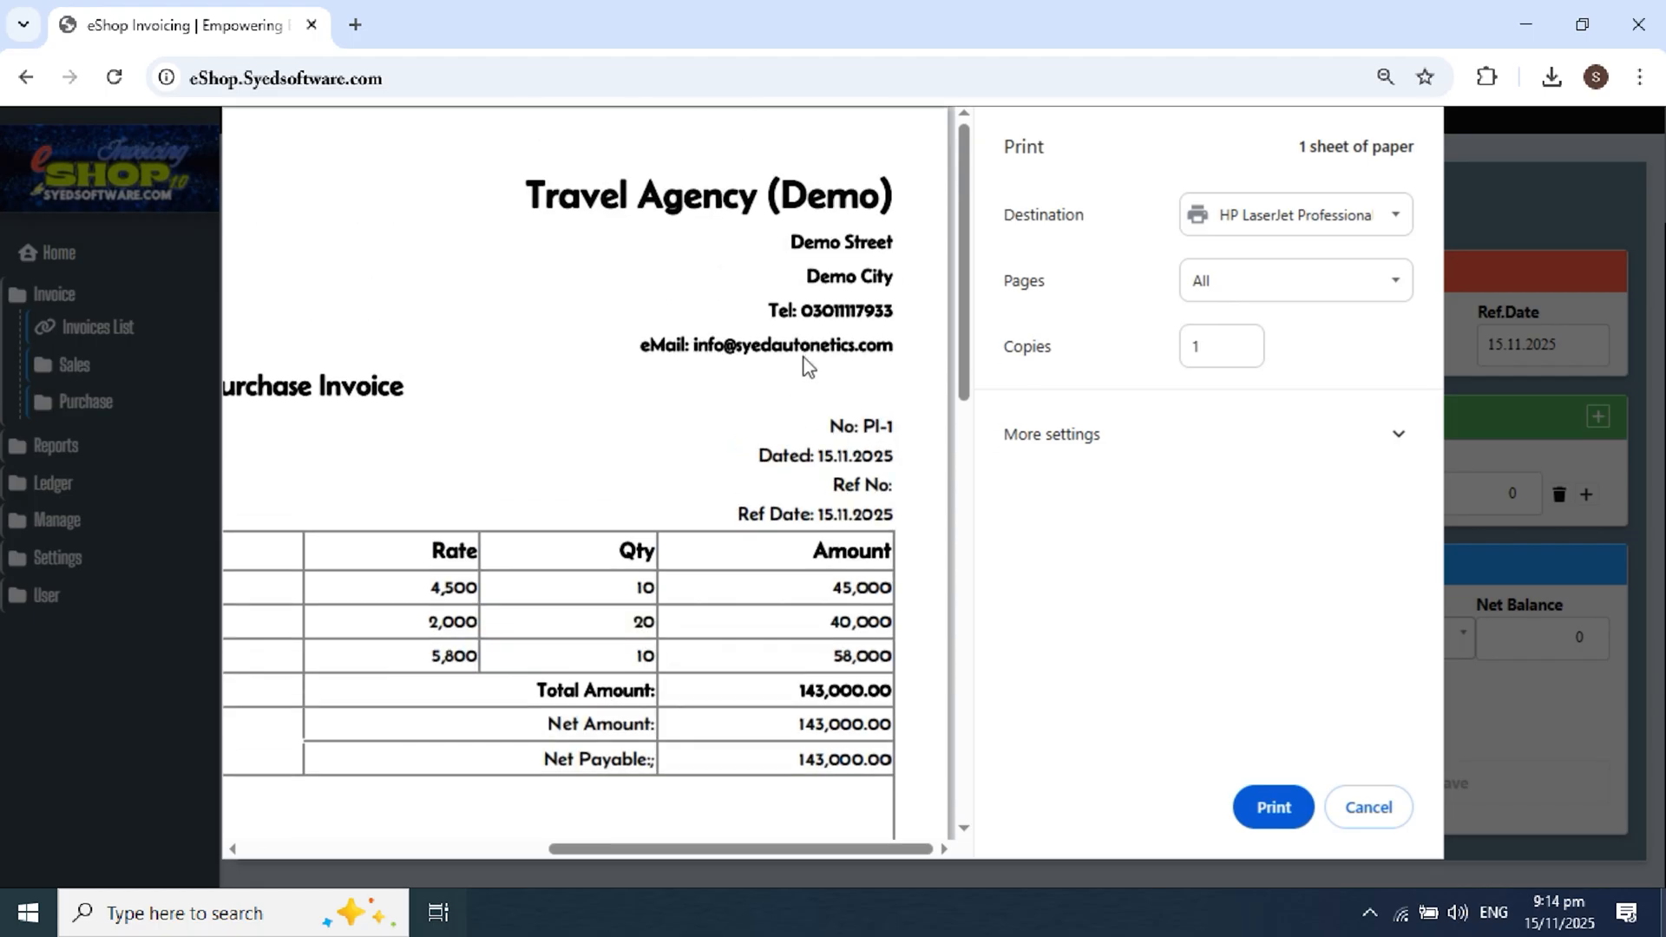
{"action": "scroll", "coordinate": [808, 364], "scroll_direction": "down", "scroll_amount": 3}
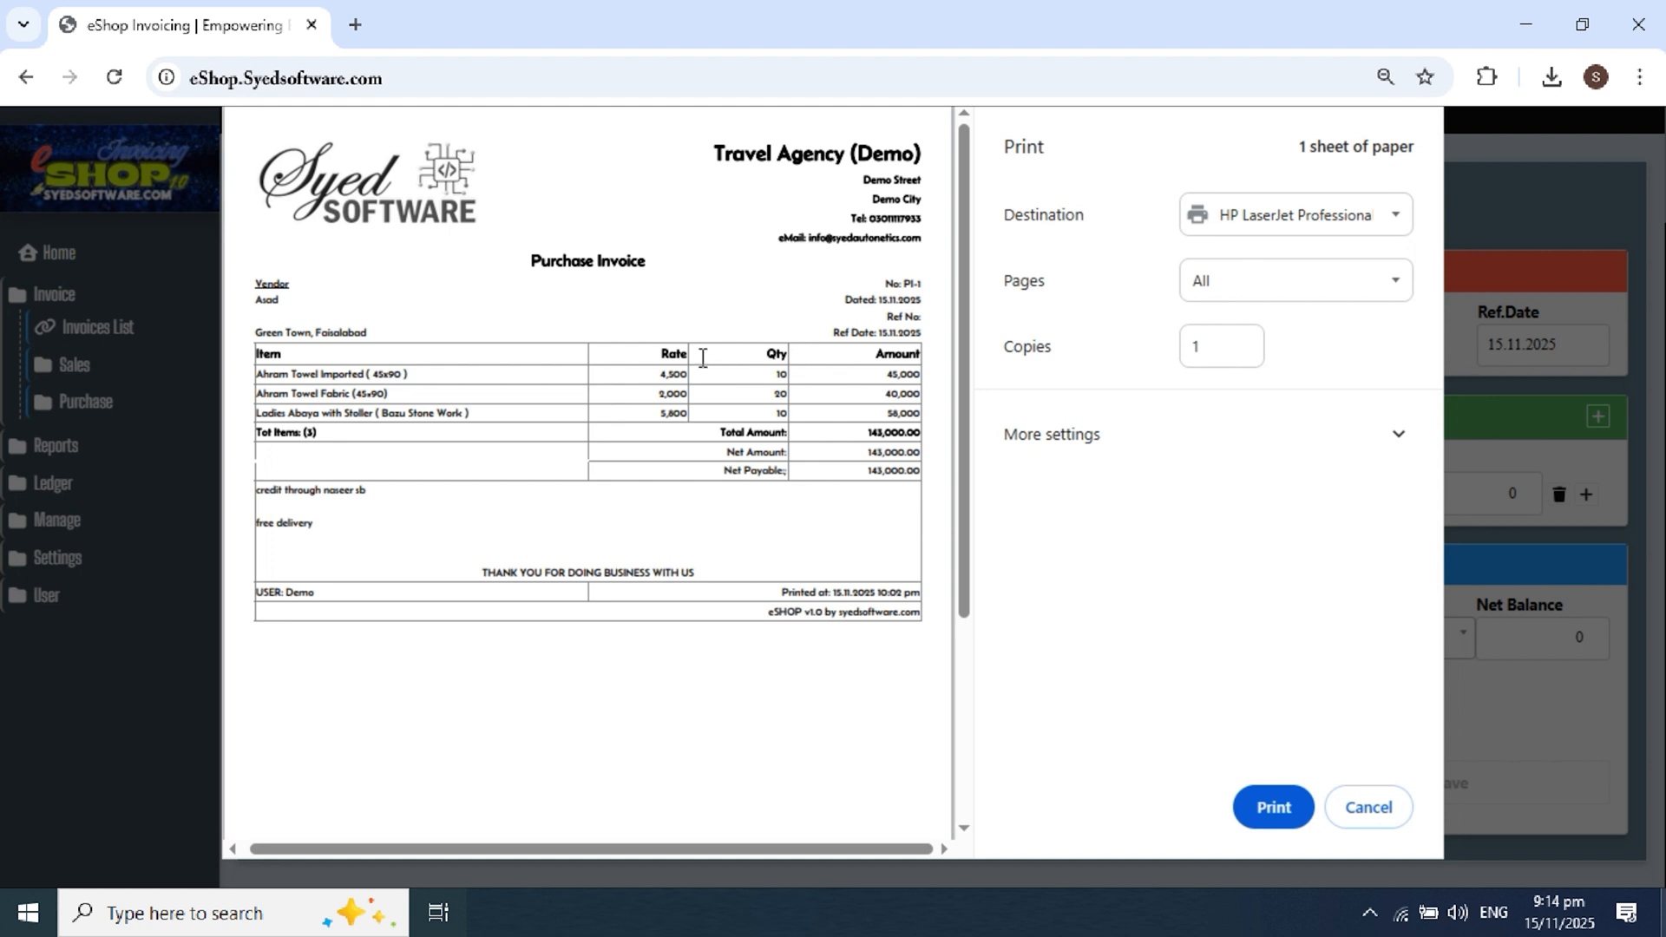
{"action": "scroll", "coordinate": [706, 364], "scroll_direction": "down", "scroll_amount": 2}
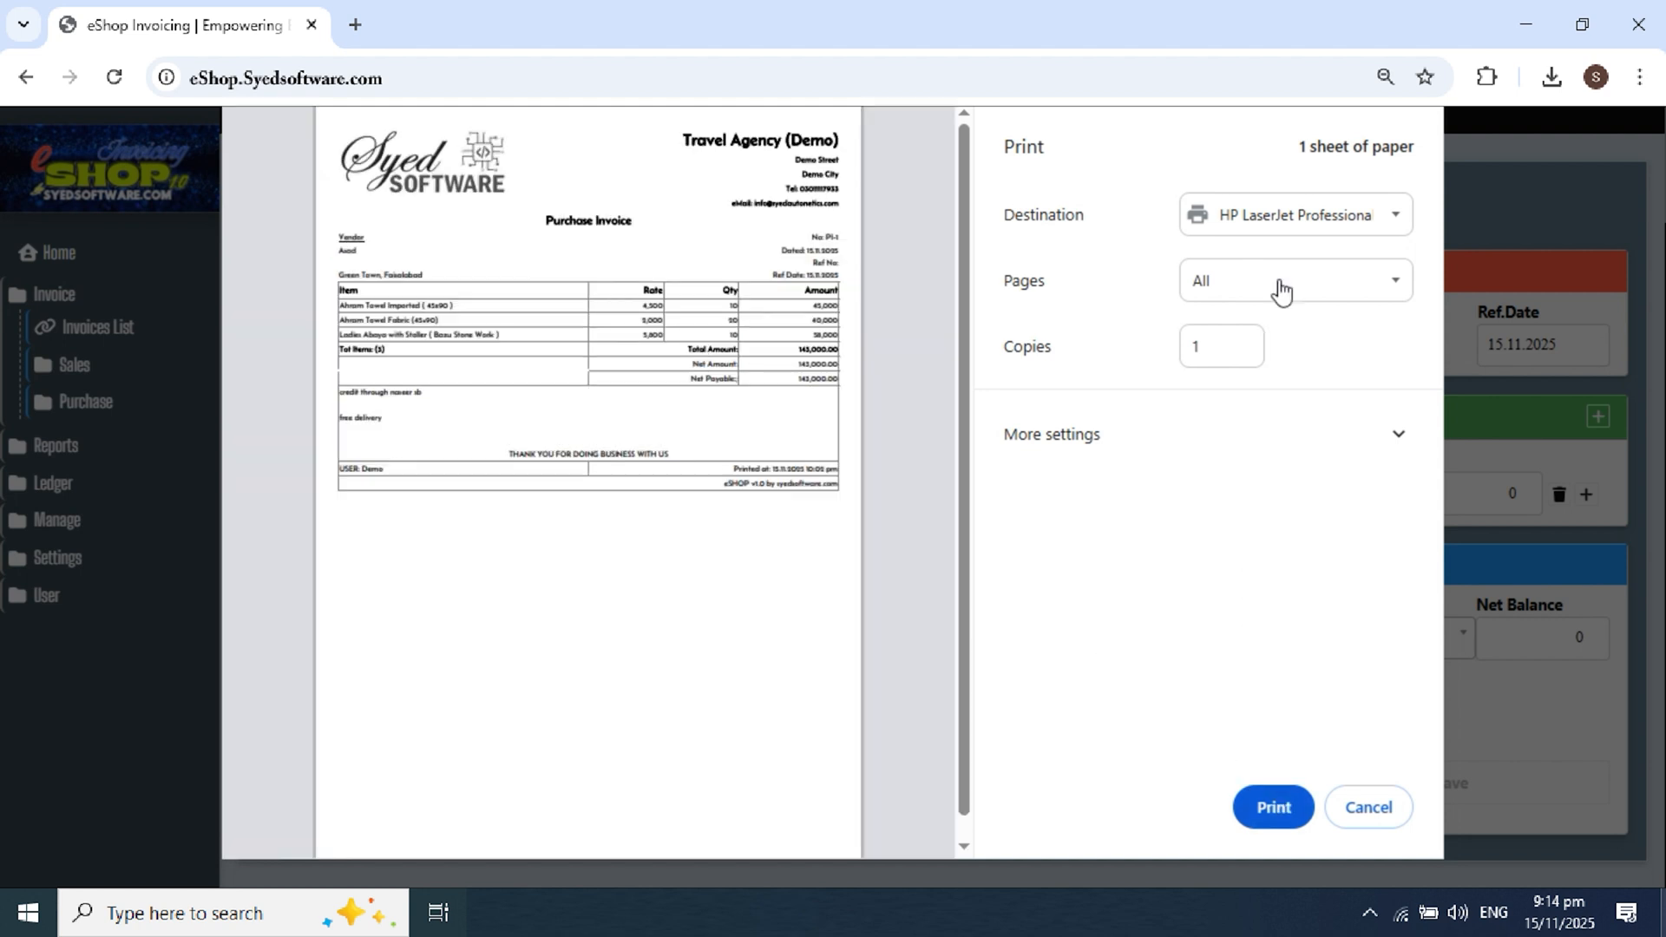
{"action": "left_click", "coordinate": [1302, 217]}
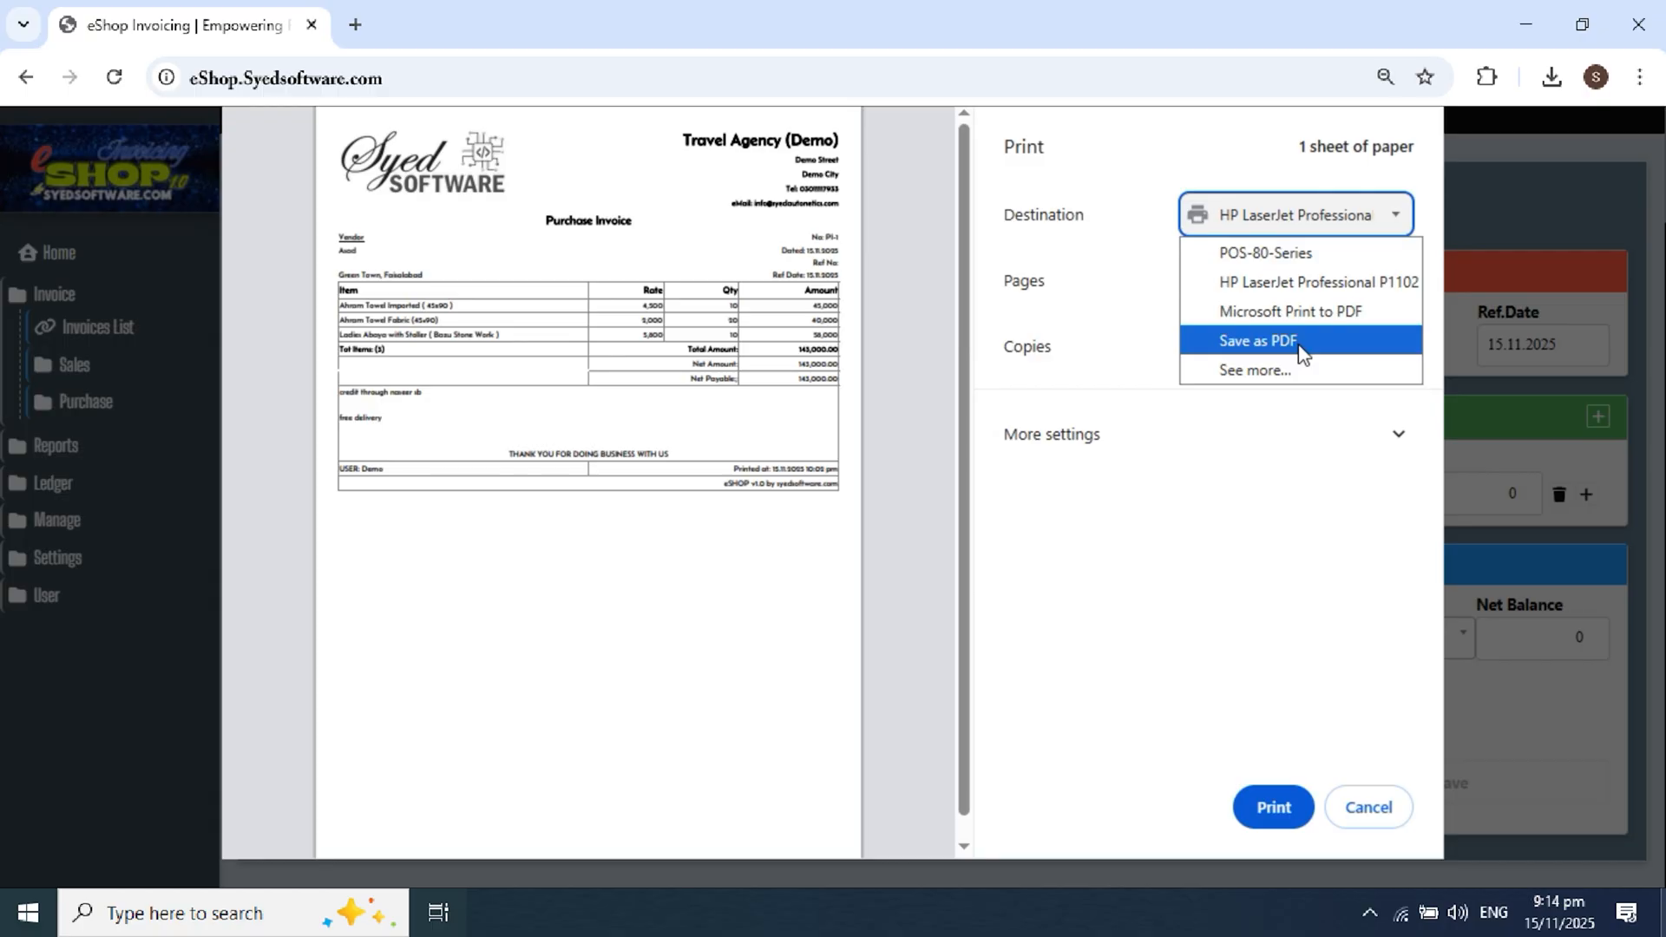
{"action": "left_click", "coordinate": [1357, 658]}
{"action": "left_click", "coordinate": [1366, 813]}
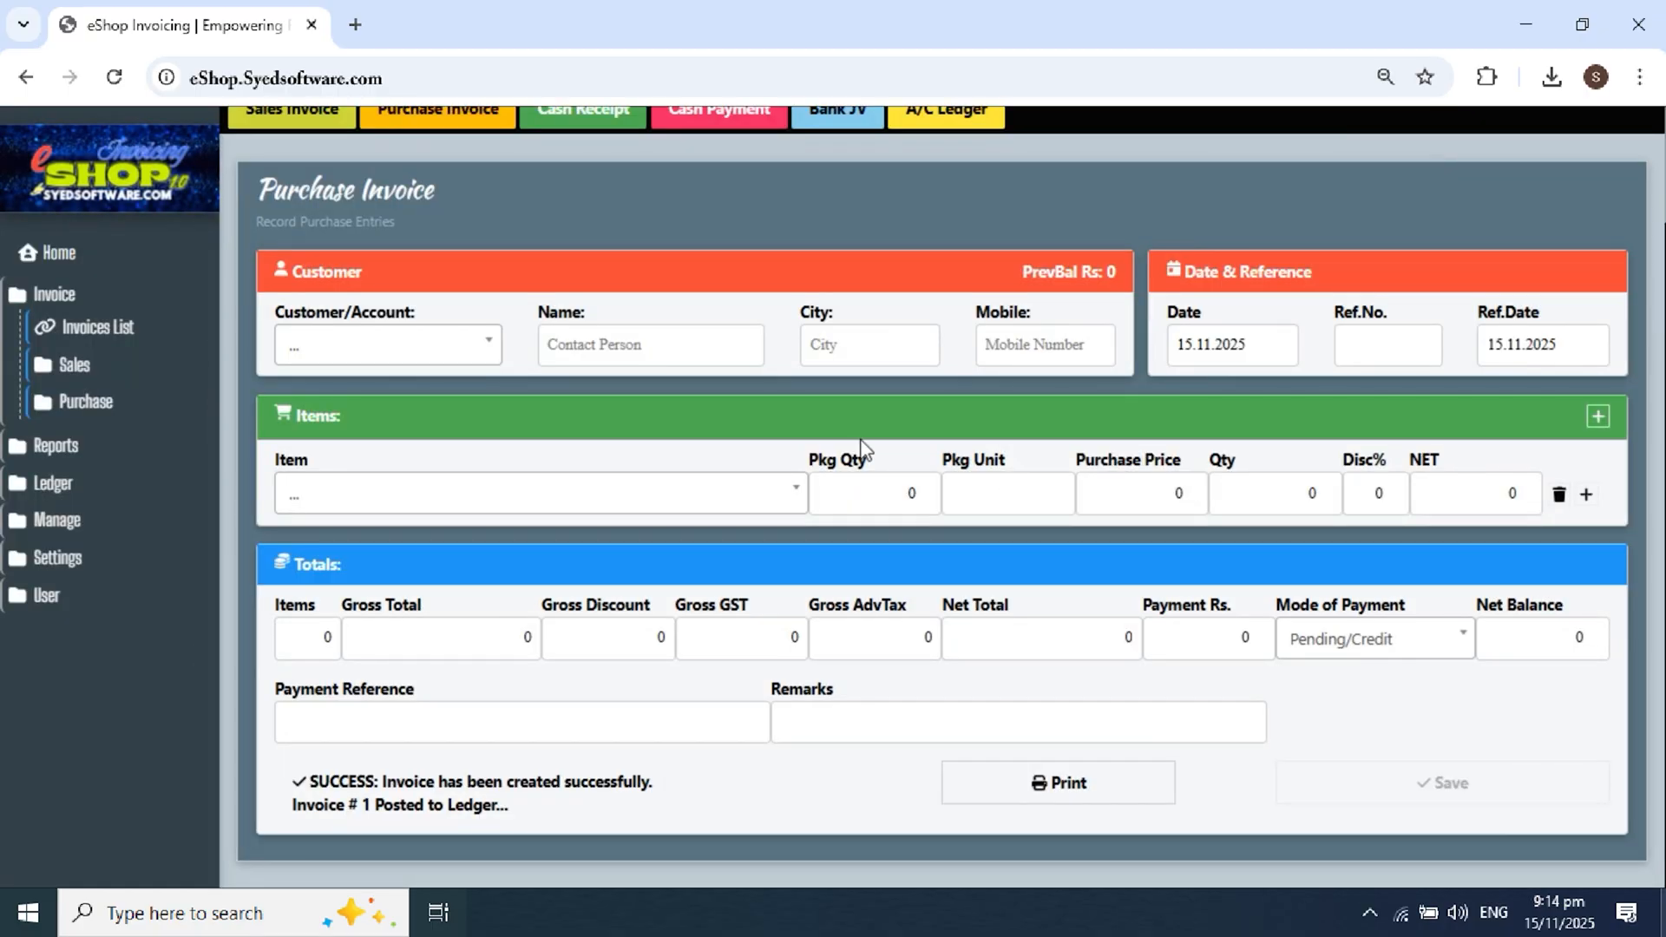
Step: Reload the dashboard with F5 and check the Stock Alerts section
{"action": "scroll", "coordinate": [471, 315], "scroll_direction": "up", "scroll_amount": 2}
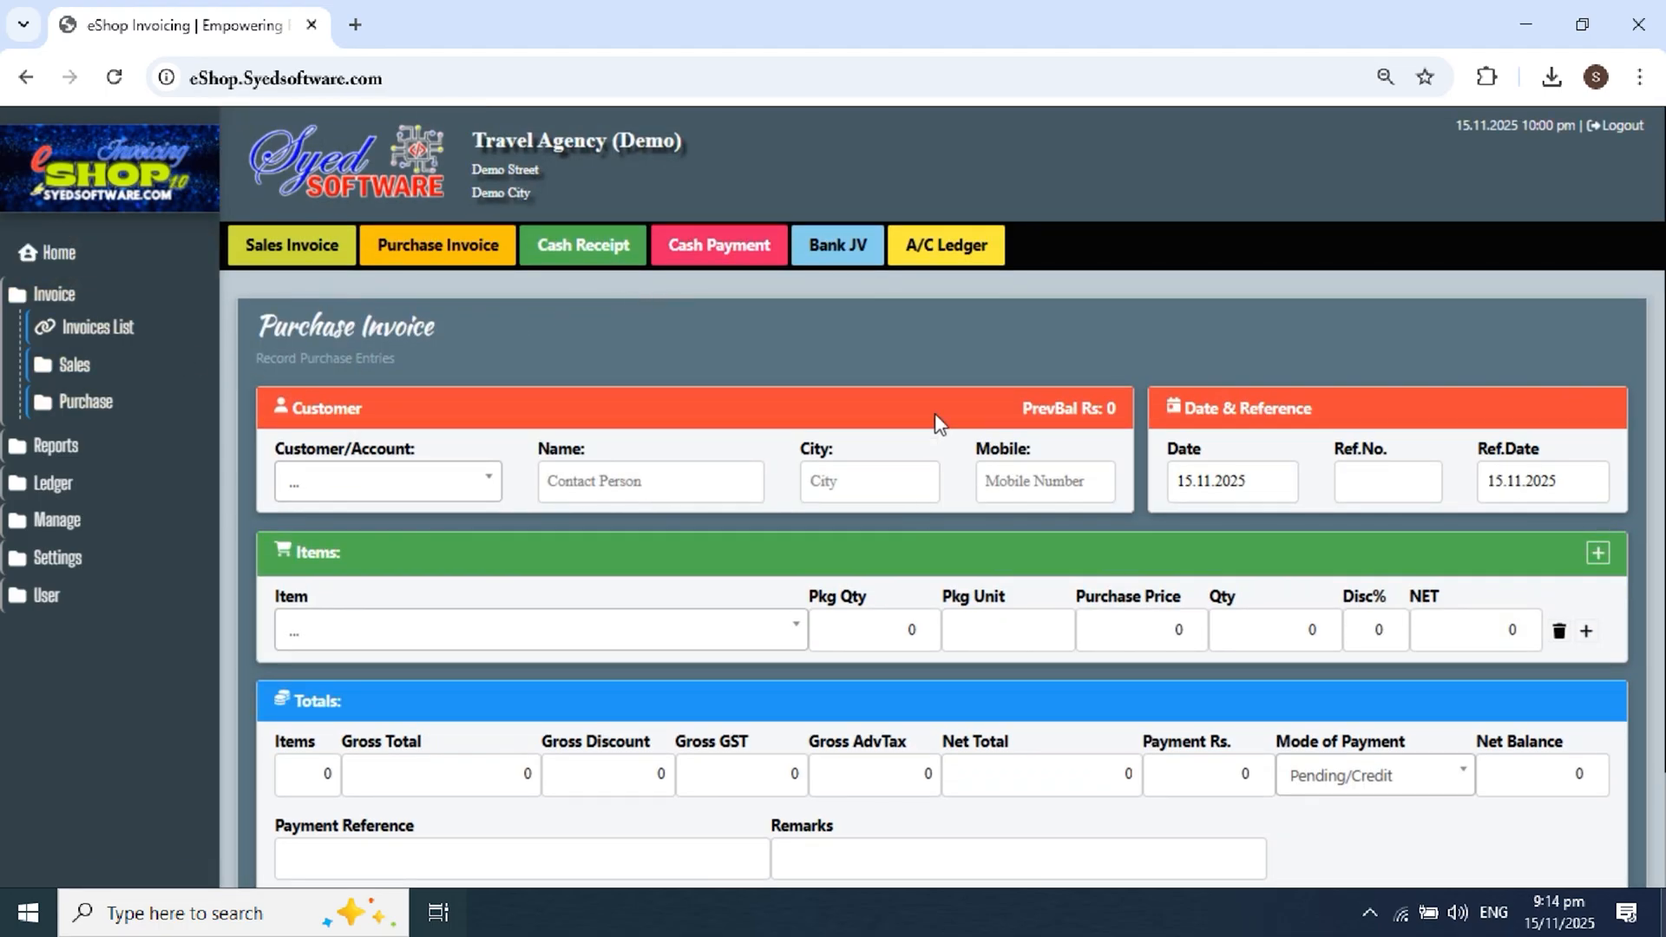
{"action": "key", "text": "F5"}
{"action": "scroll", "coordinate": [935, 415], "scroll_direction": "down", "scroll_amount": 4}
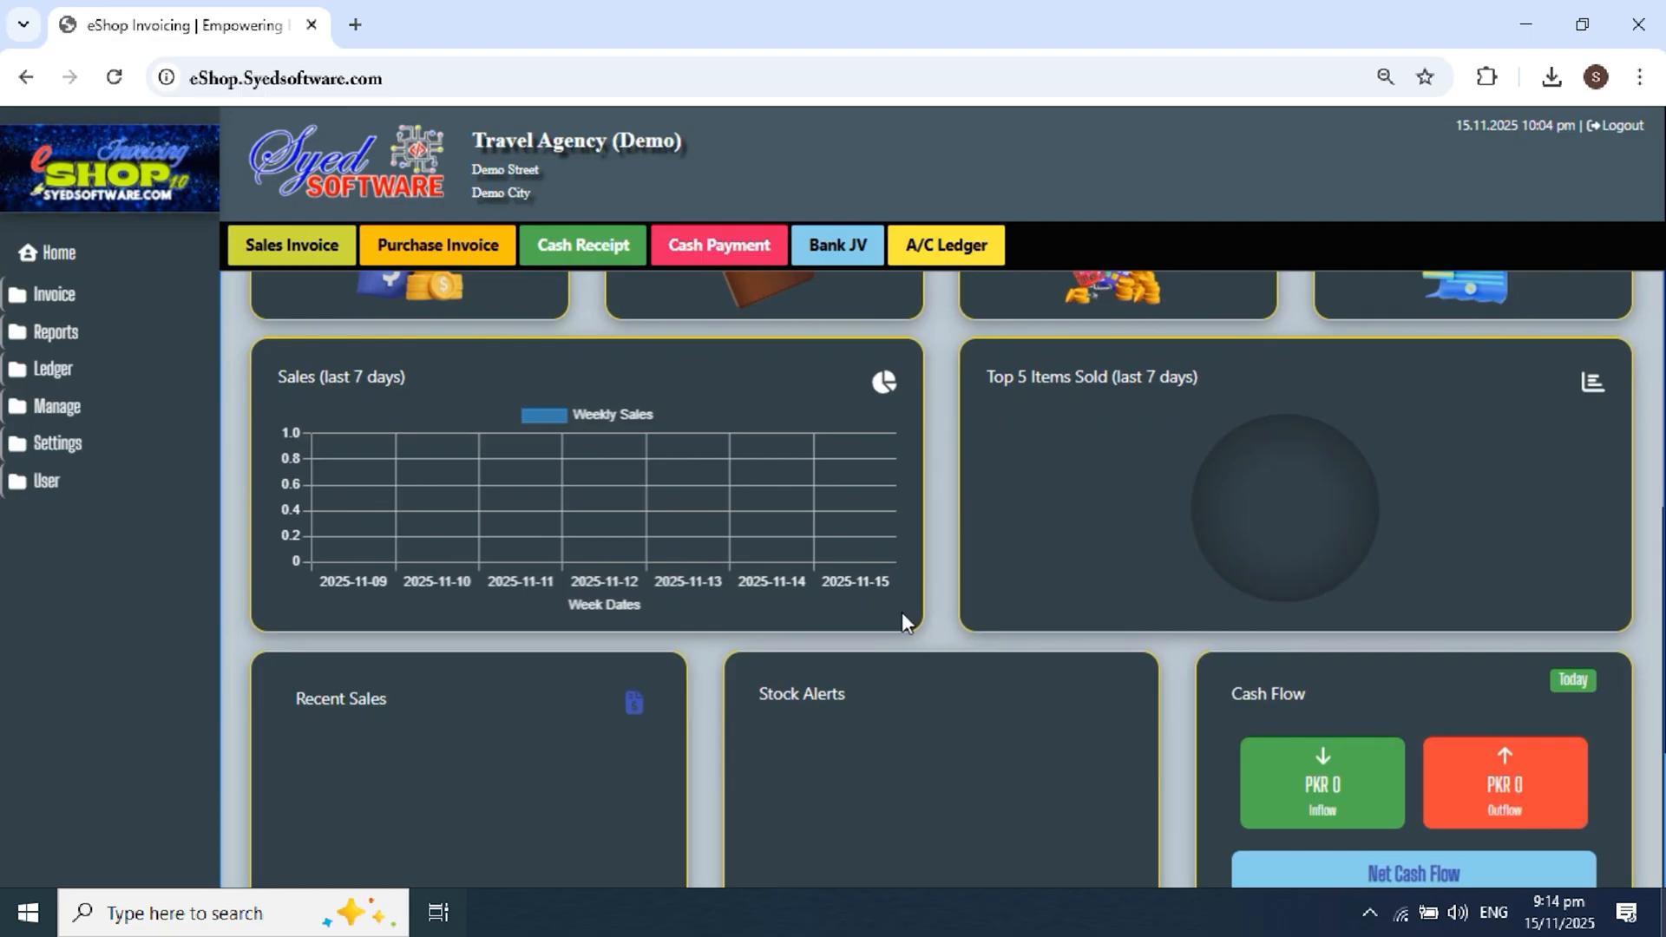
{"action": "left_click", "coordinate": [757, 694]}
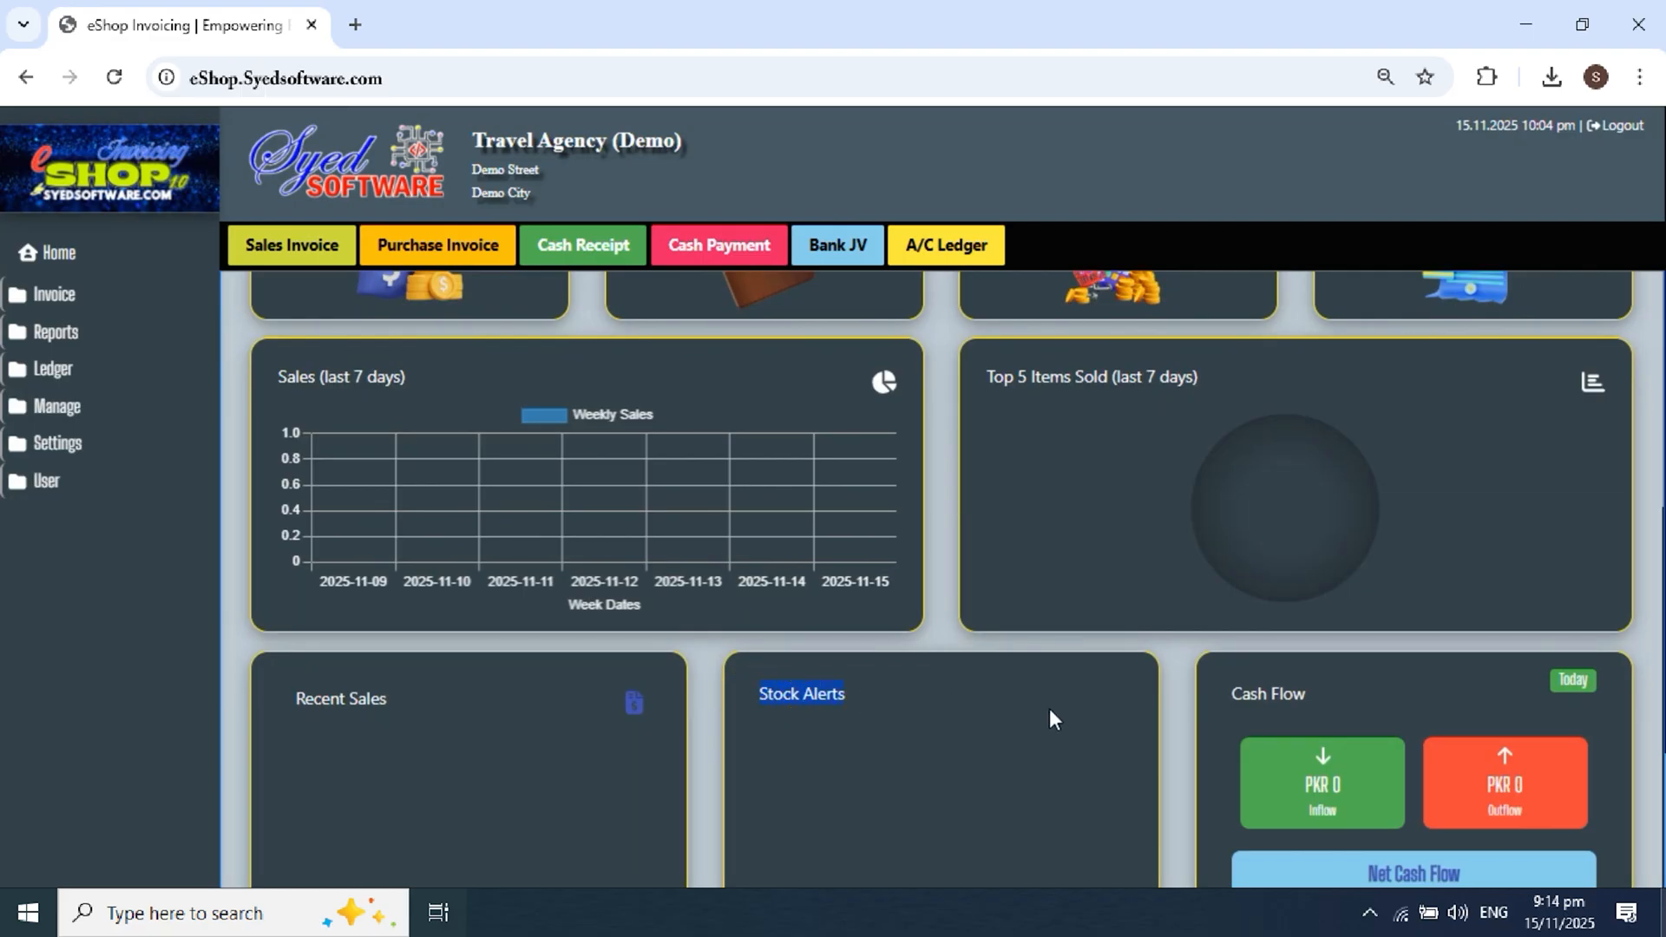
{"action": "scroll", "coordinate": [1049, 720], "scroll_direction": "down", "scroll_amount": 1}
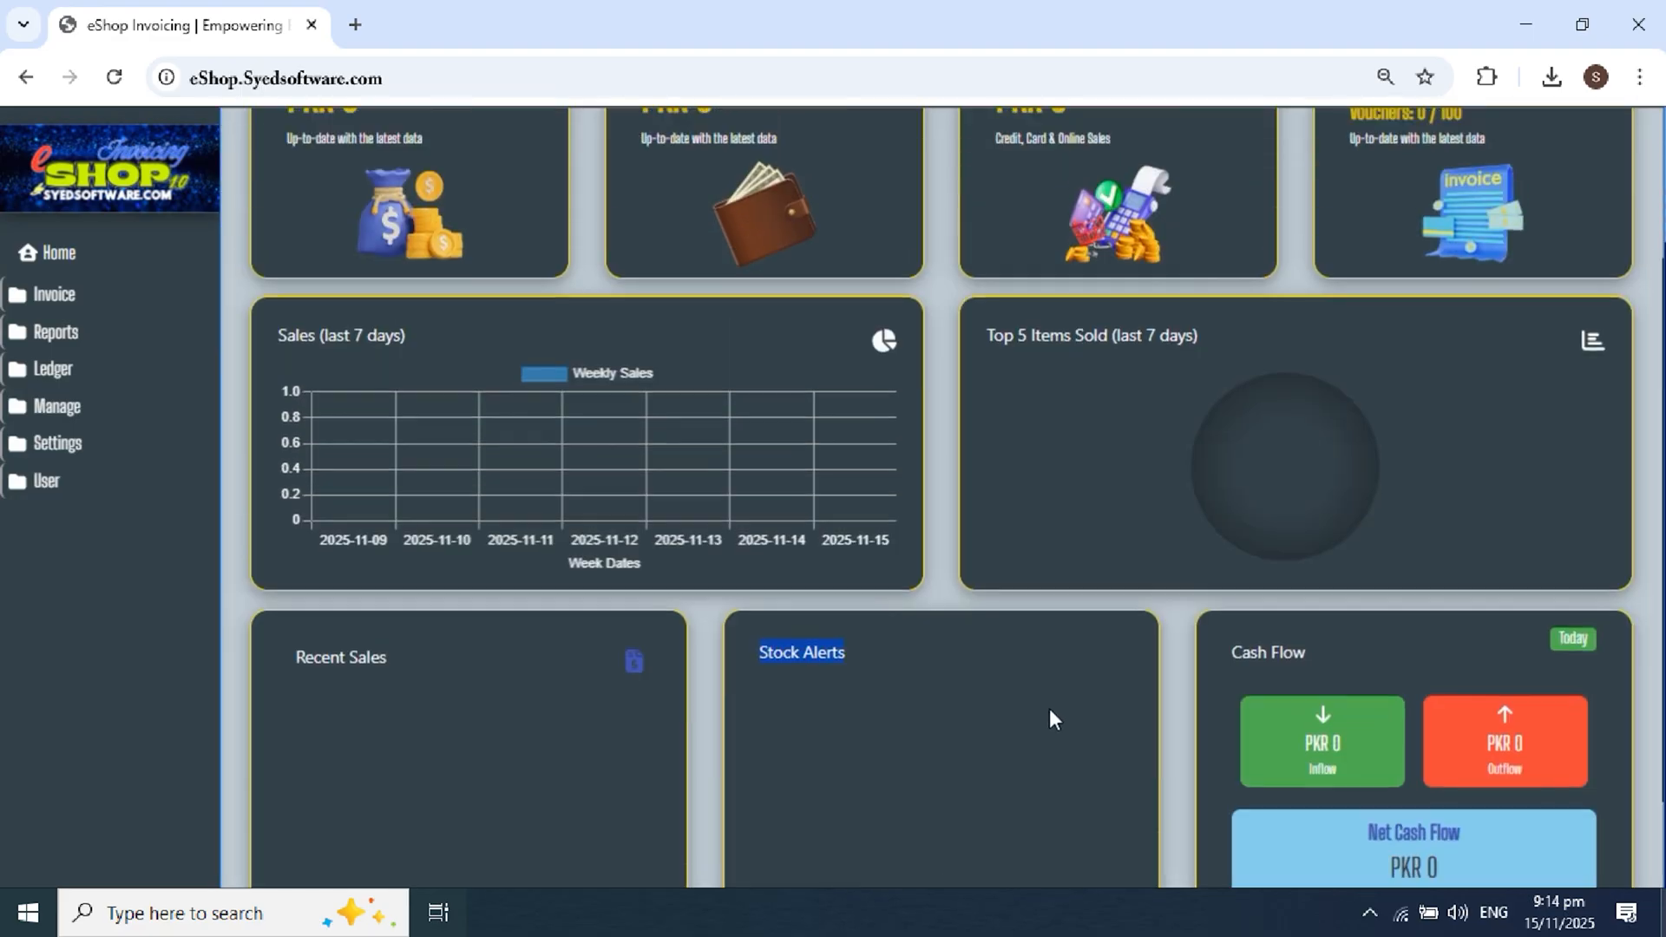
{"action": "scroll", "coordinate": [1049, 710], "scroll_direction": "up", "scroll_amount": 3}
{"action": "scroll", "coordinate": [1050, 708], "scroll_direction": "down", "scroll_amount": 3}
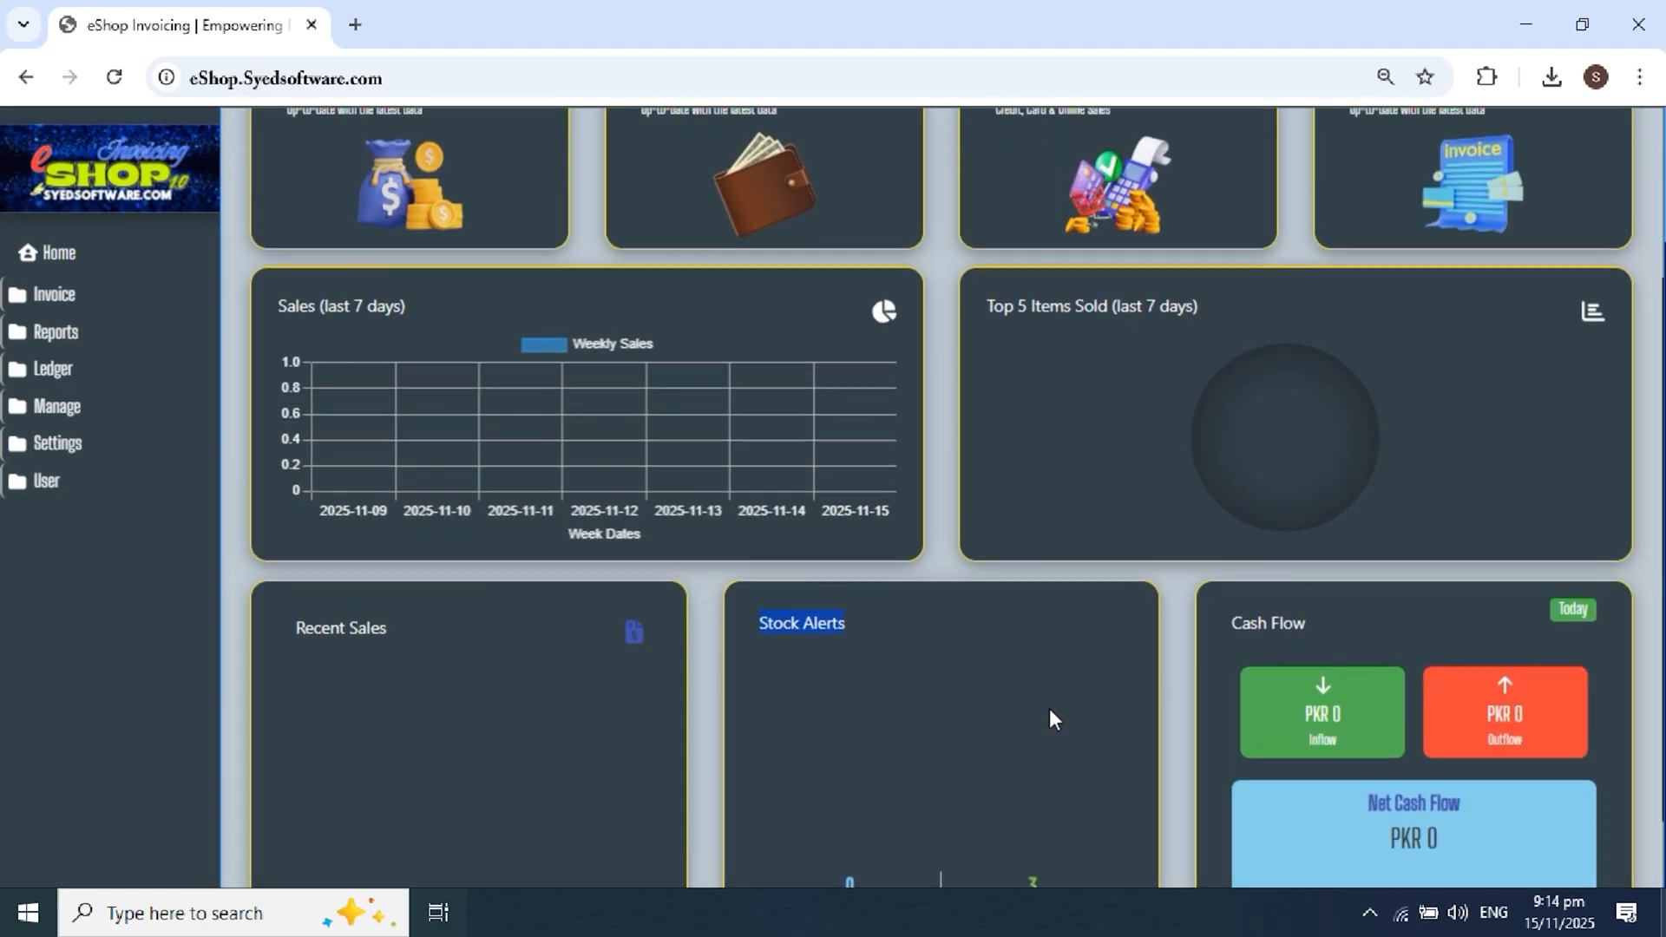
{"action": "scroll", "coordinate": [1059, 699], "scroll_direction": "up", "scroll_amount": 3}
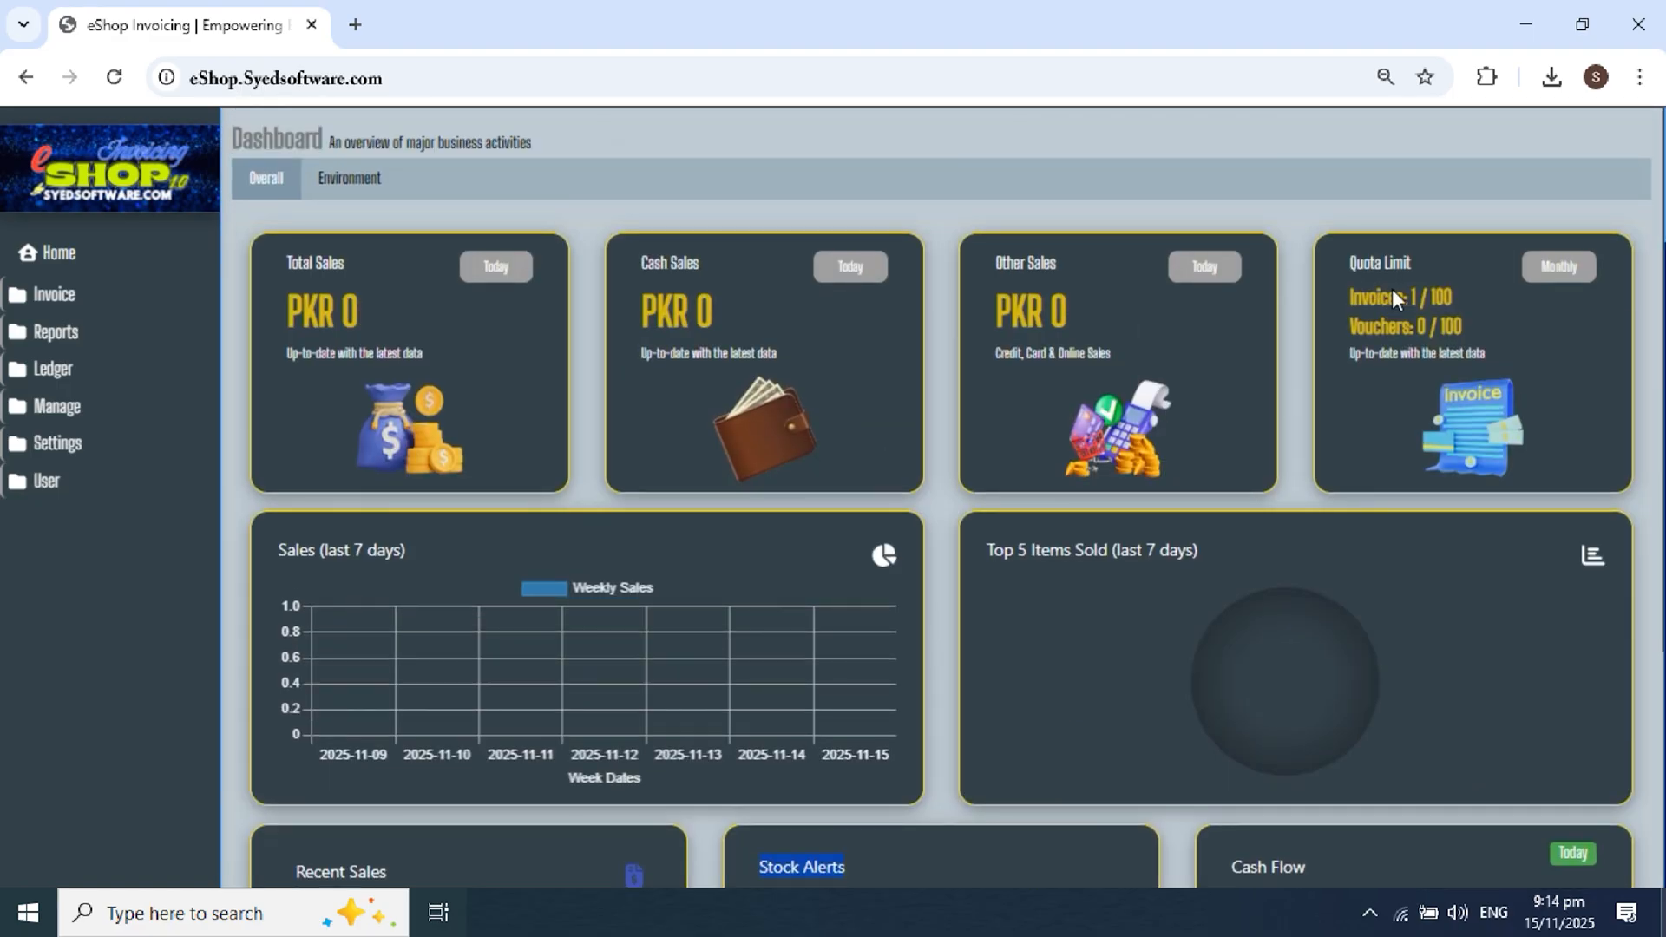
Step: Review the Quota Limit invoice count and the Recent Sales and Stock Alerts sections
{"action": "left_click_drag", "start_coordinate": [1368, 295], "coordinate": [1420, 297]}
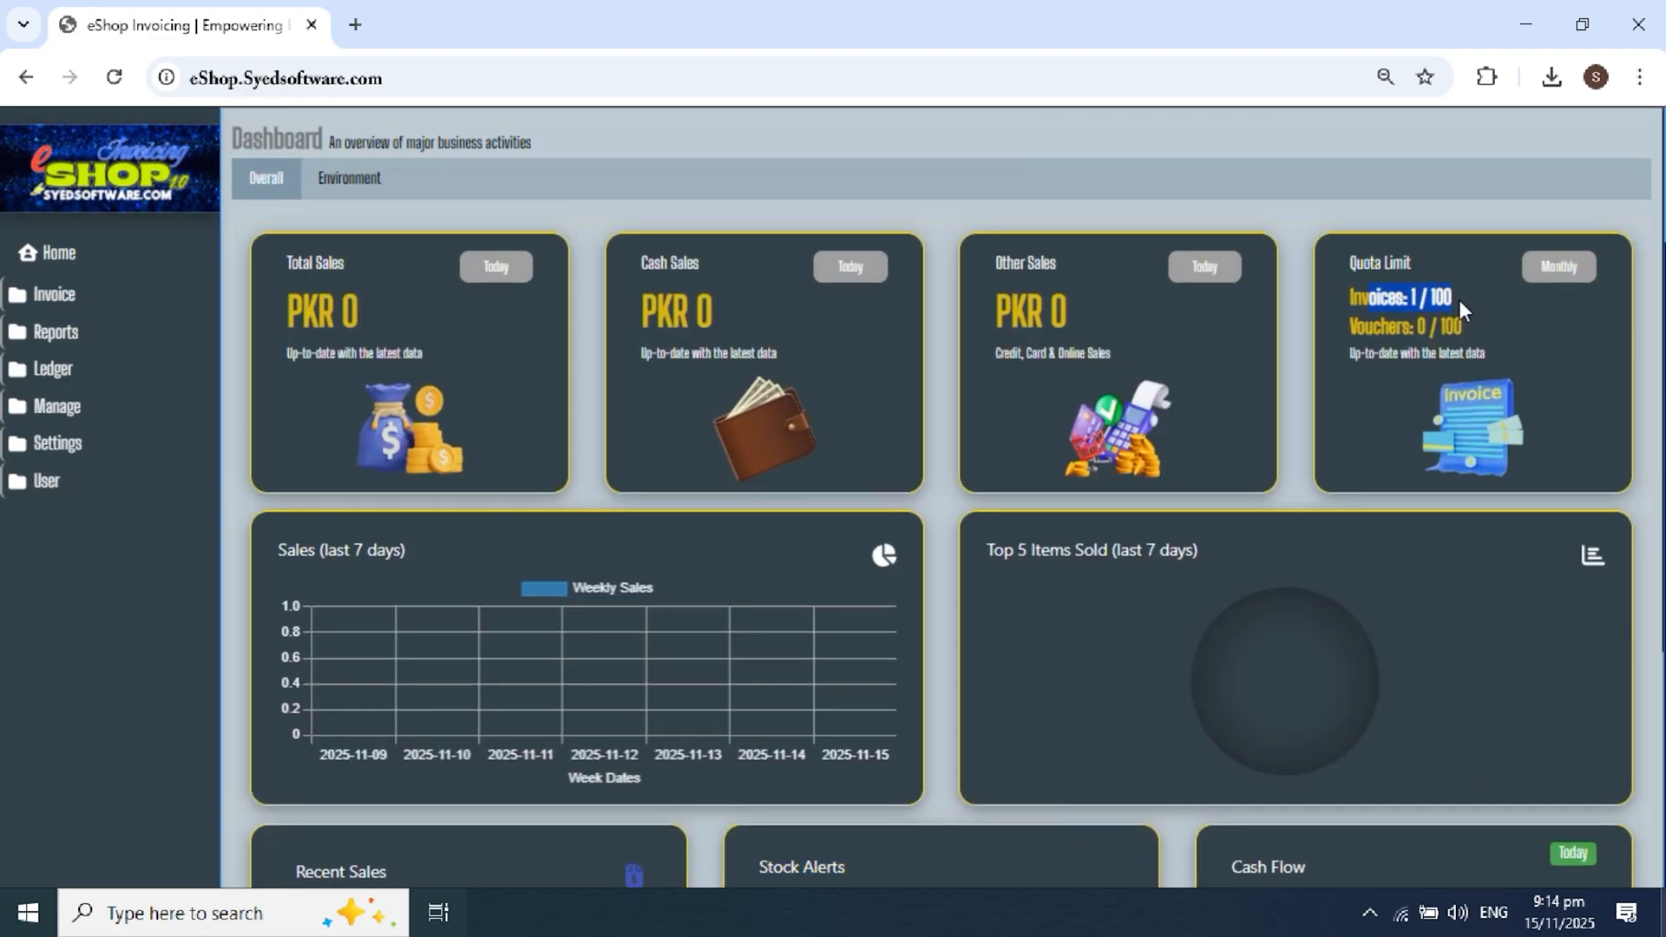
{"action": "left_click", "coordinate": [1424, 299]}
{"action": "scroll", "coordinate": [1359, 445], "scroll_direction": "down", "scroll_amount": 2}
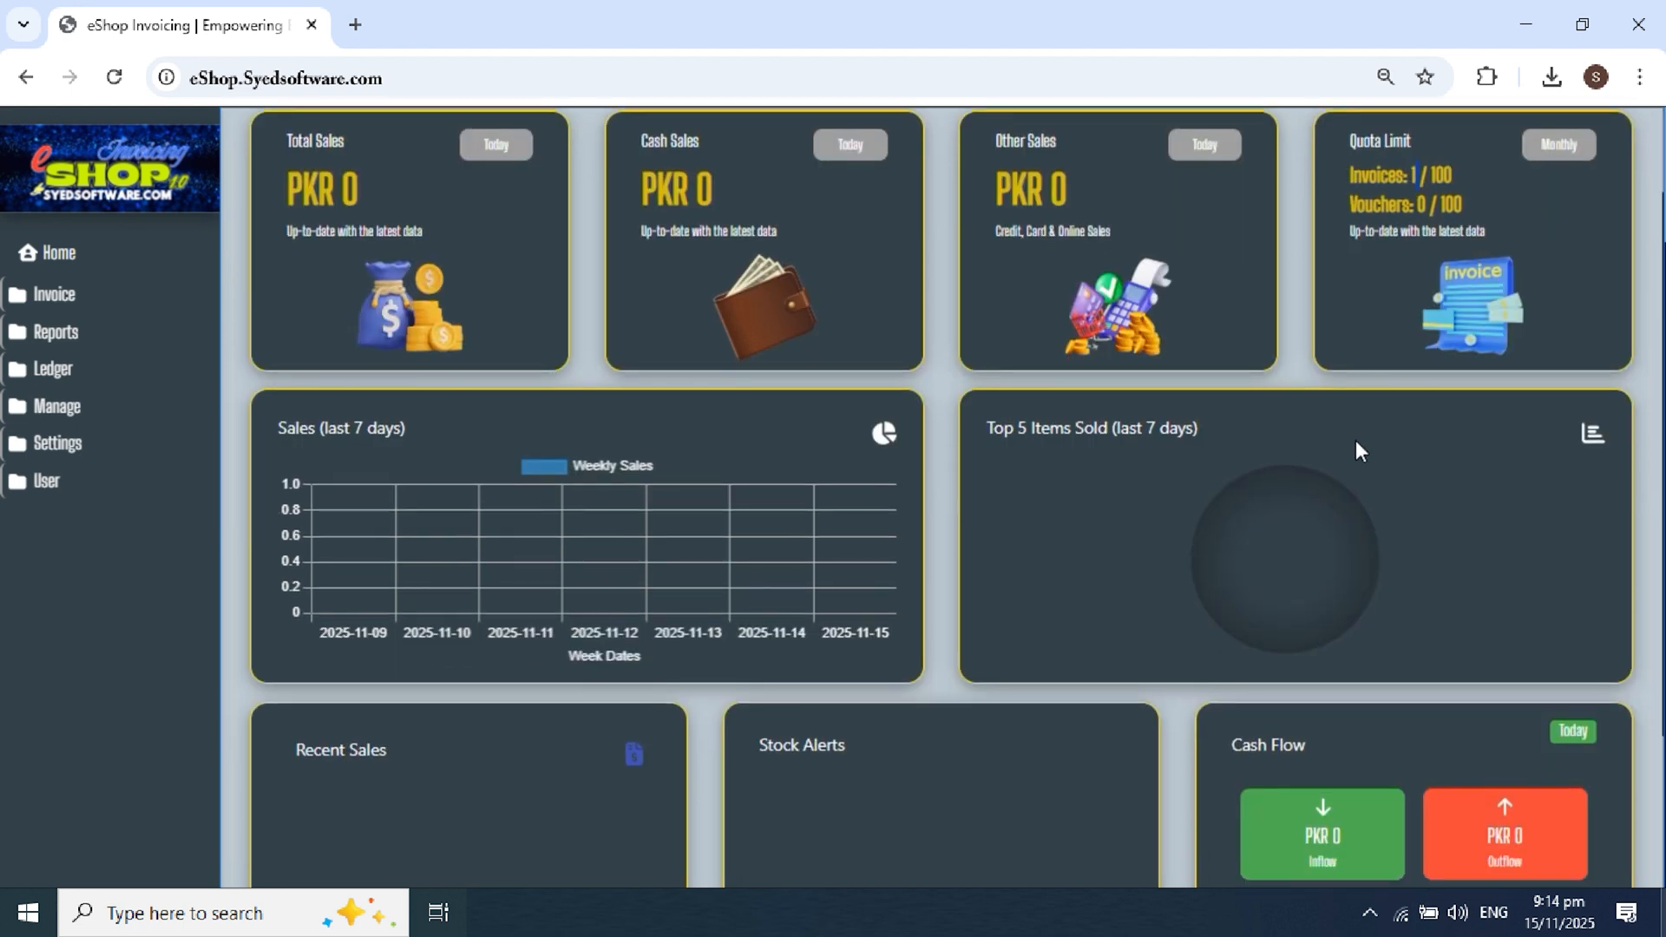
{"action": "scroll", "coordinate": [802, 512], "scroll_direction": "down", "scroll_amount": 3}
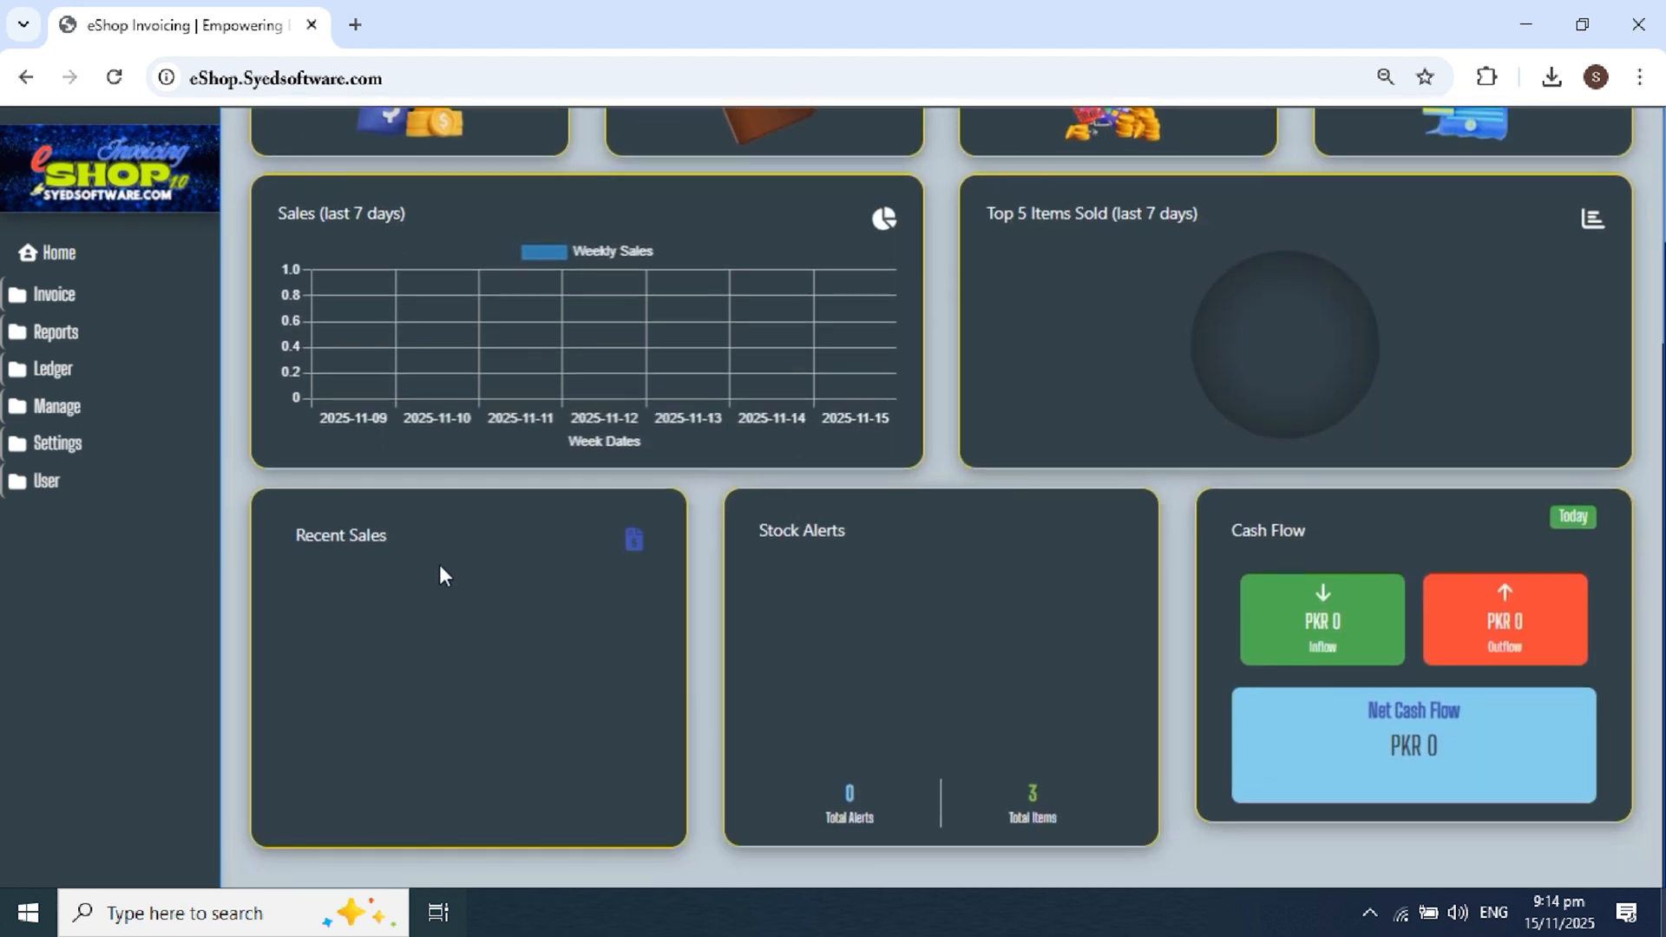
{"action": "left_click_drag", "start_coordinate": [307, 533], "coordinate": [592, 549]}
{"action": "left_click_drag", "start_coordinate": [772, 527], "coordinate": [784, 561]}
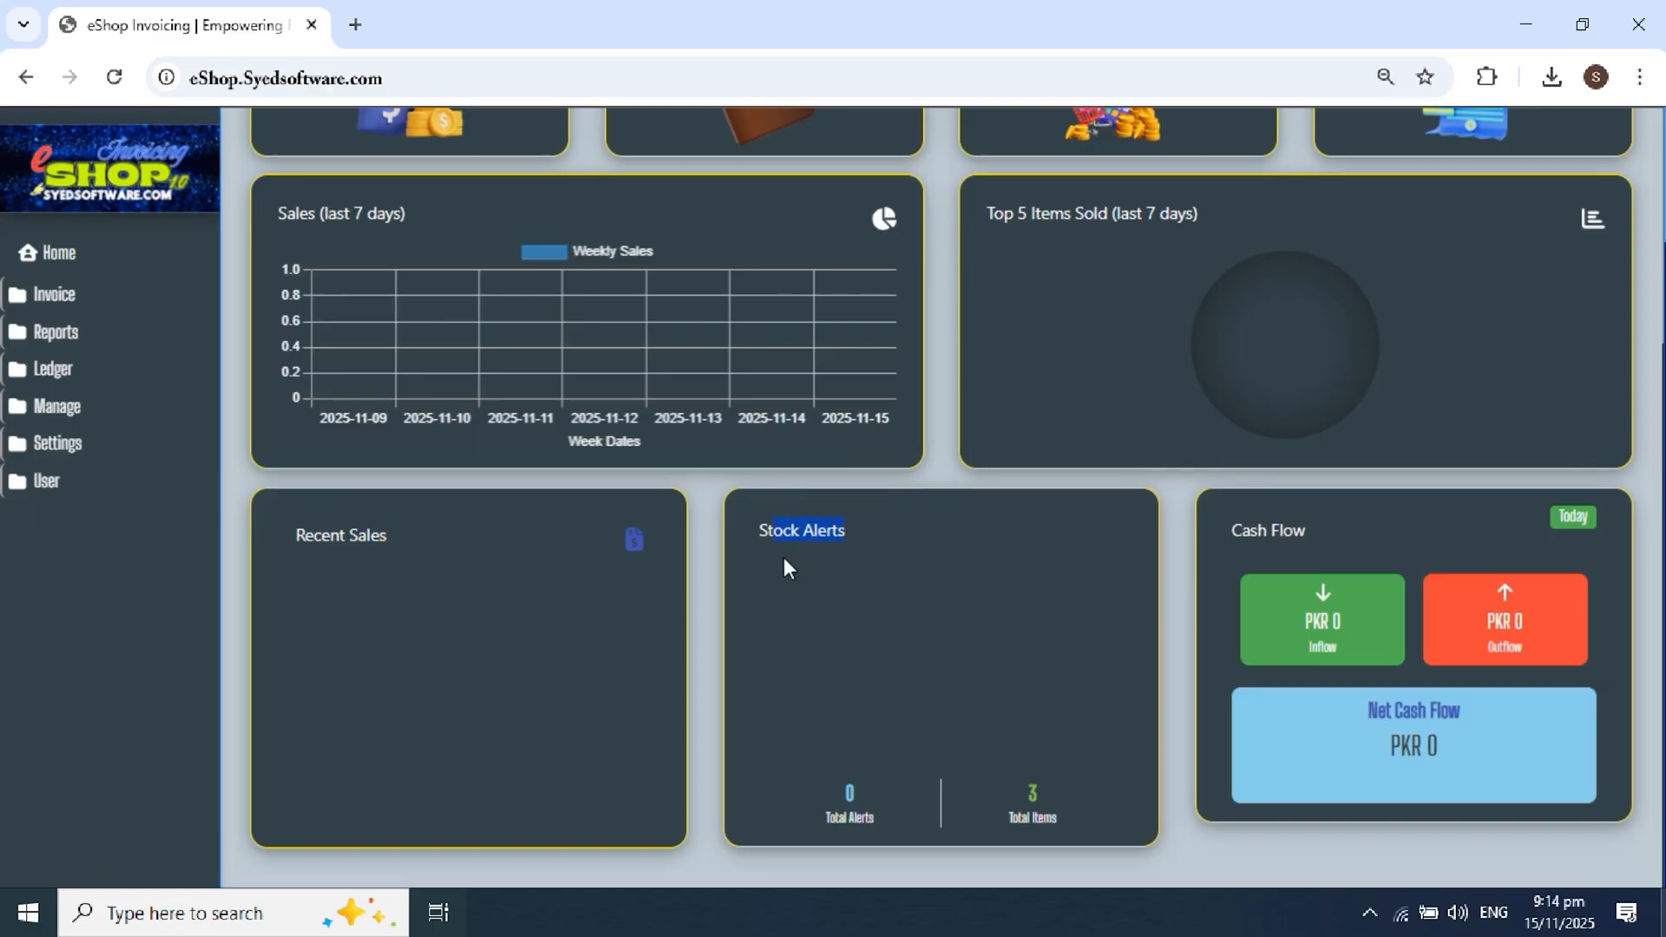
{"action": "left_click_drag", "start_coordinate": [372, 532], "coordinate": [318, 532]}
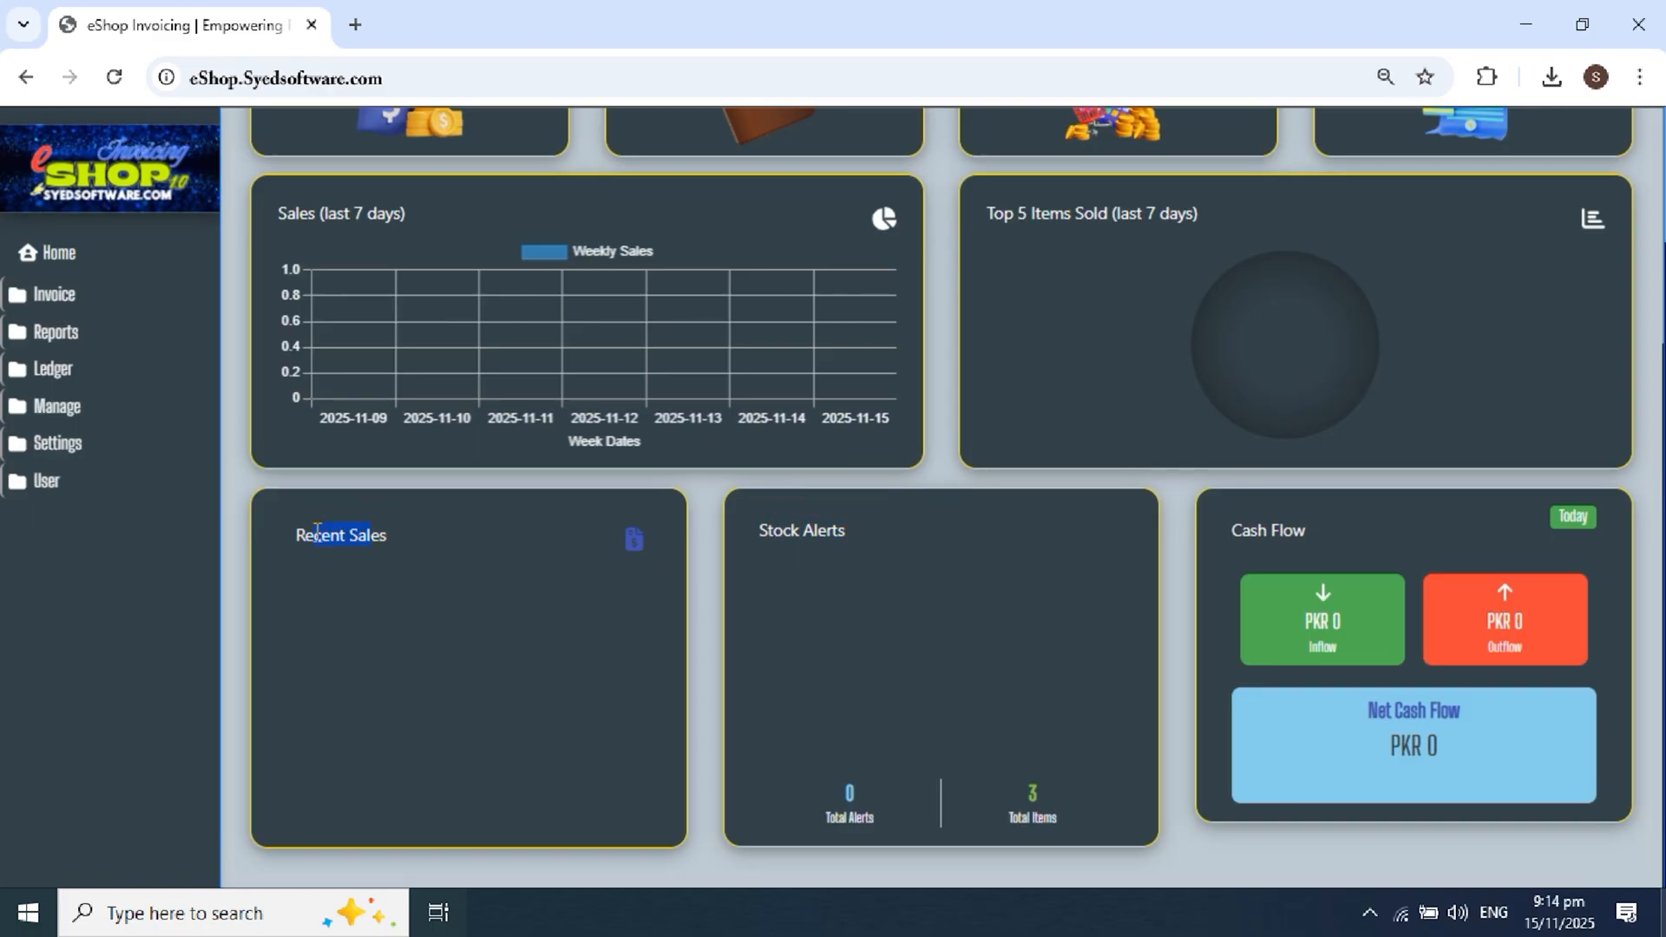
{"action": "scroll", "coordinate": [317, 531], "scroll_direction": "up", "scroll_amount": 5}
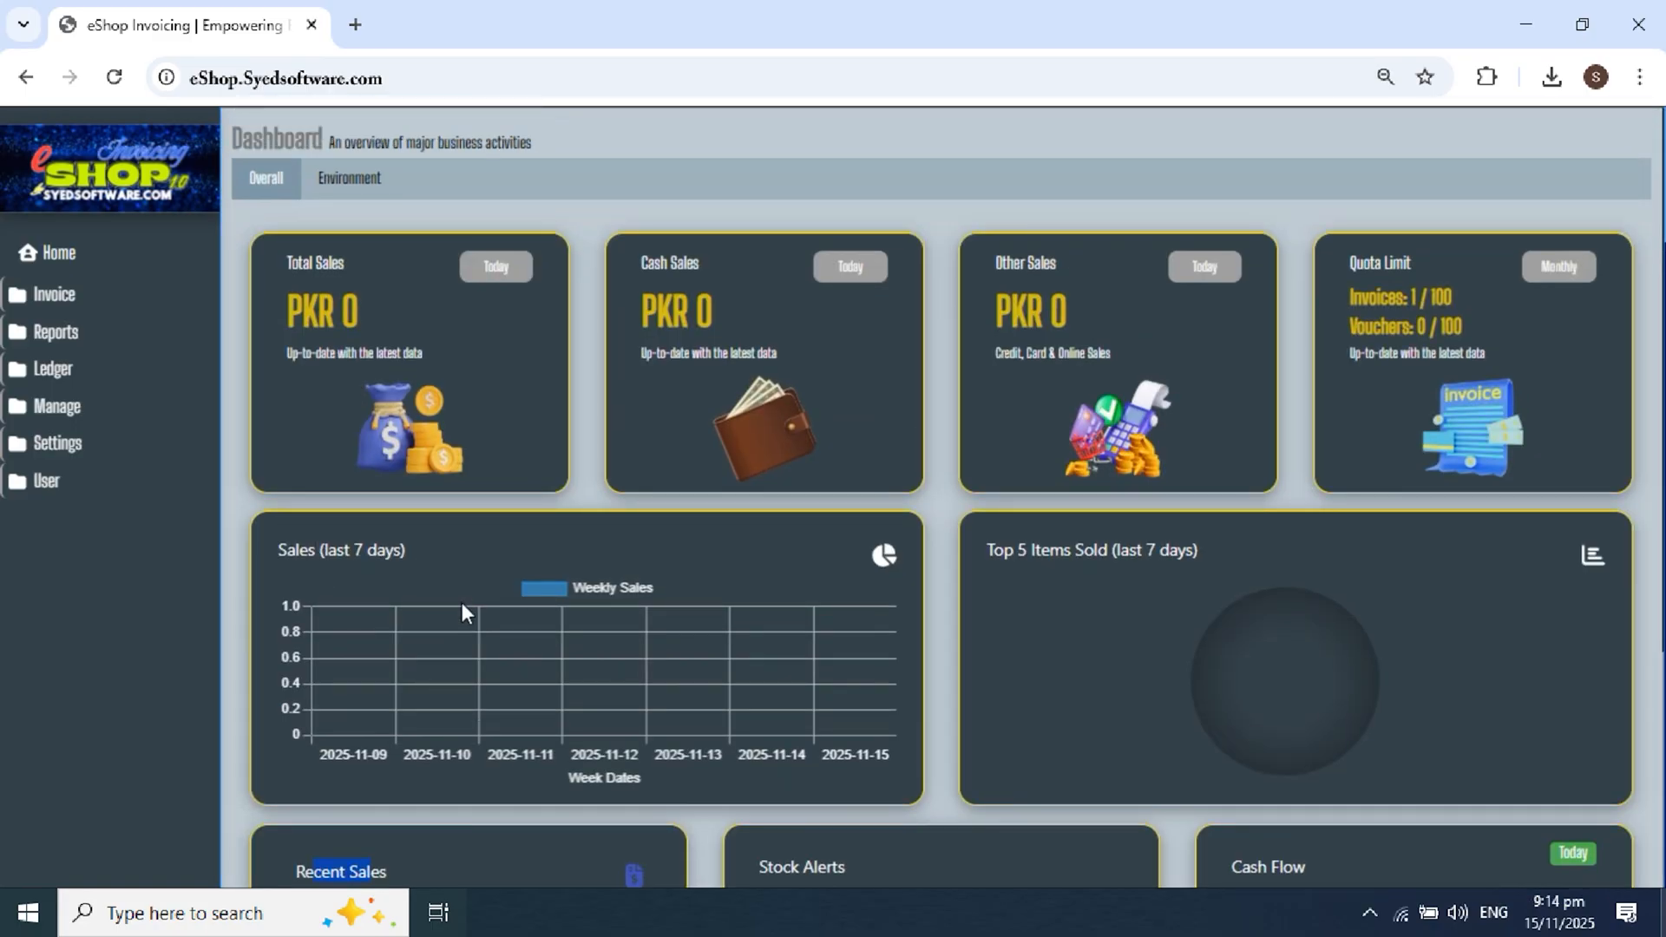
{"action": "scroll", "coordinate": [443, 486], "scroll_direction": "up", "scroll_amount": 2}
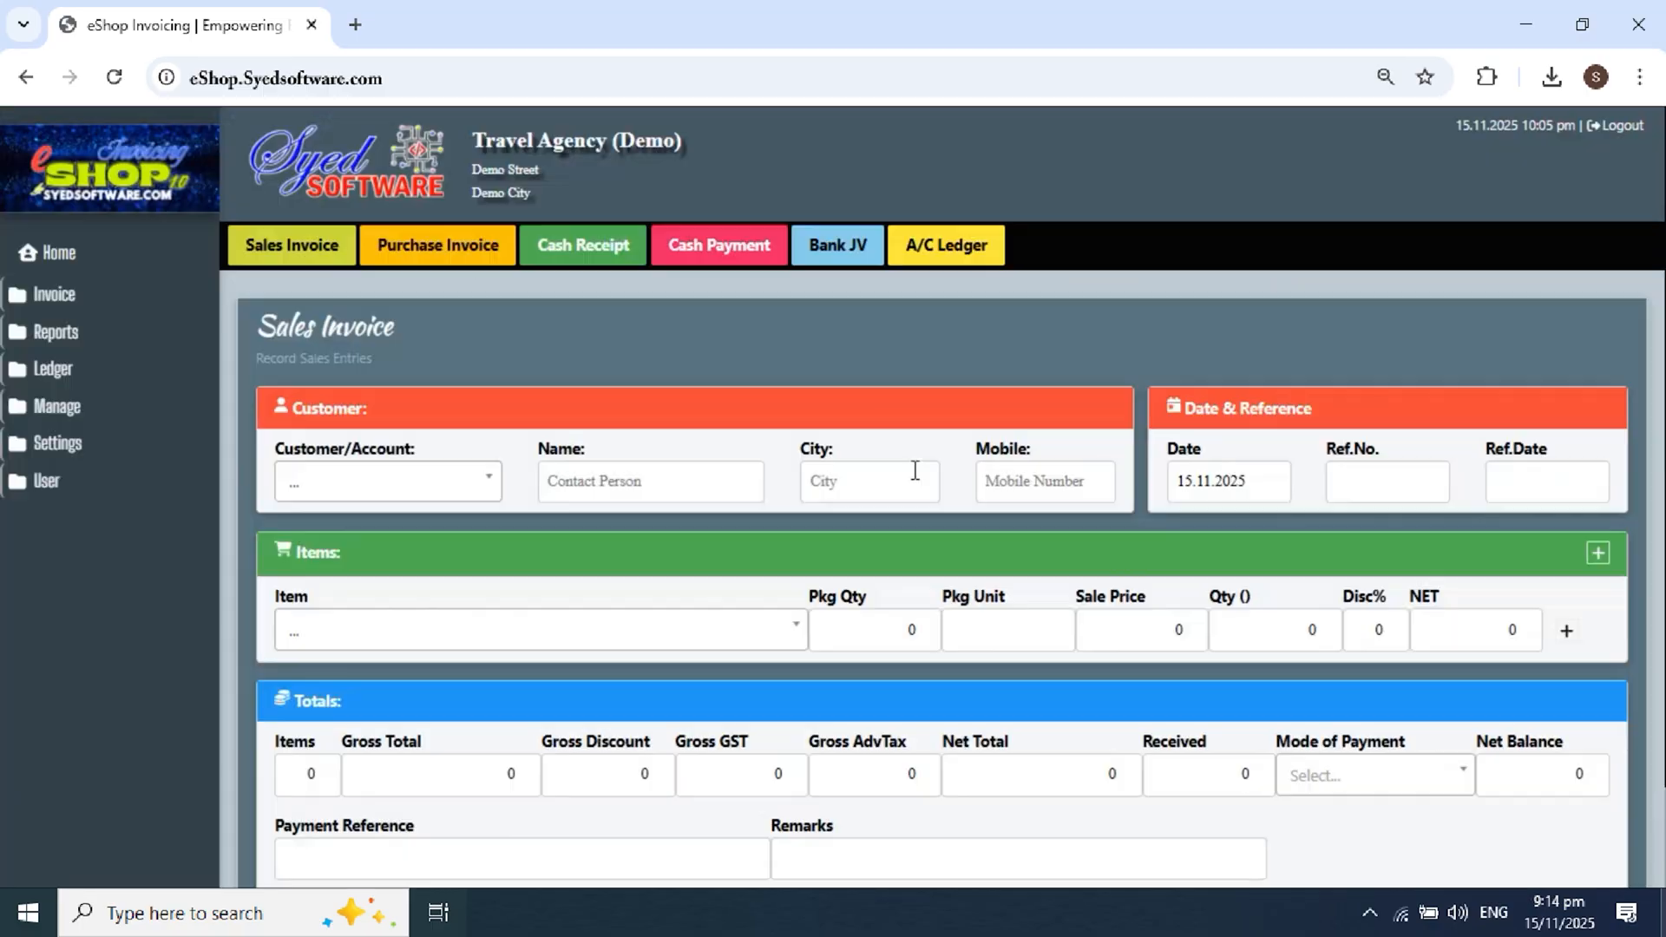
Step: Search for and select the customer's account on the sales invoice
{"action": "left_click", "coordinate": [443, 477]}
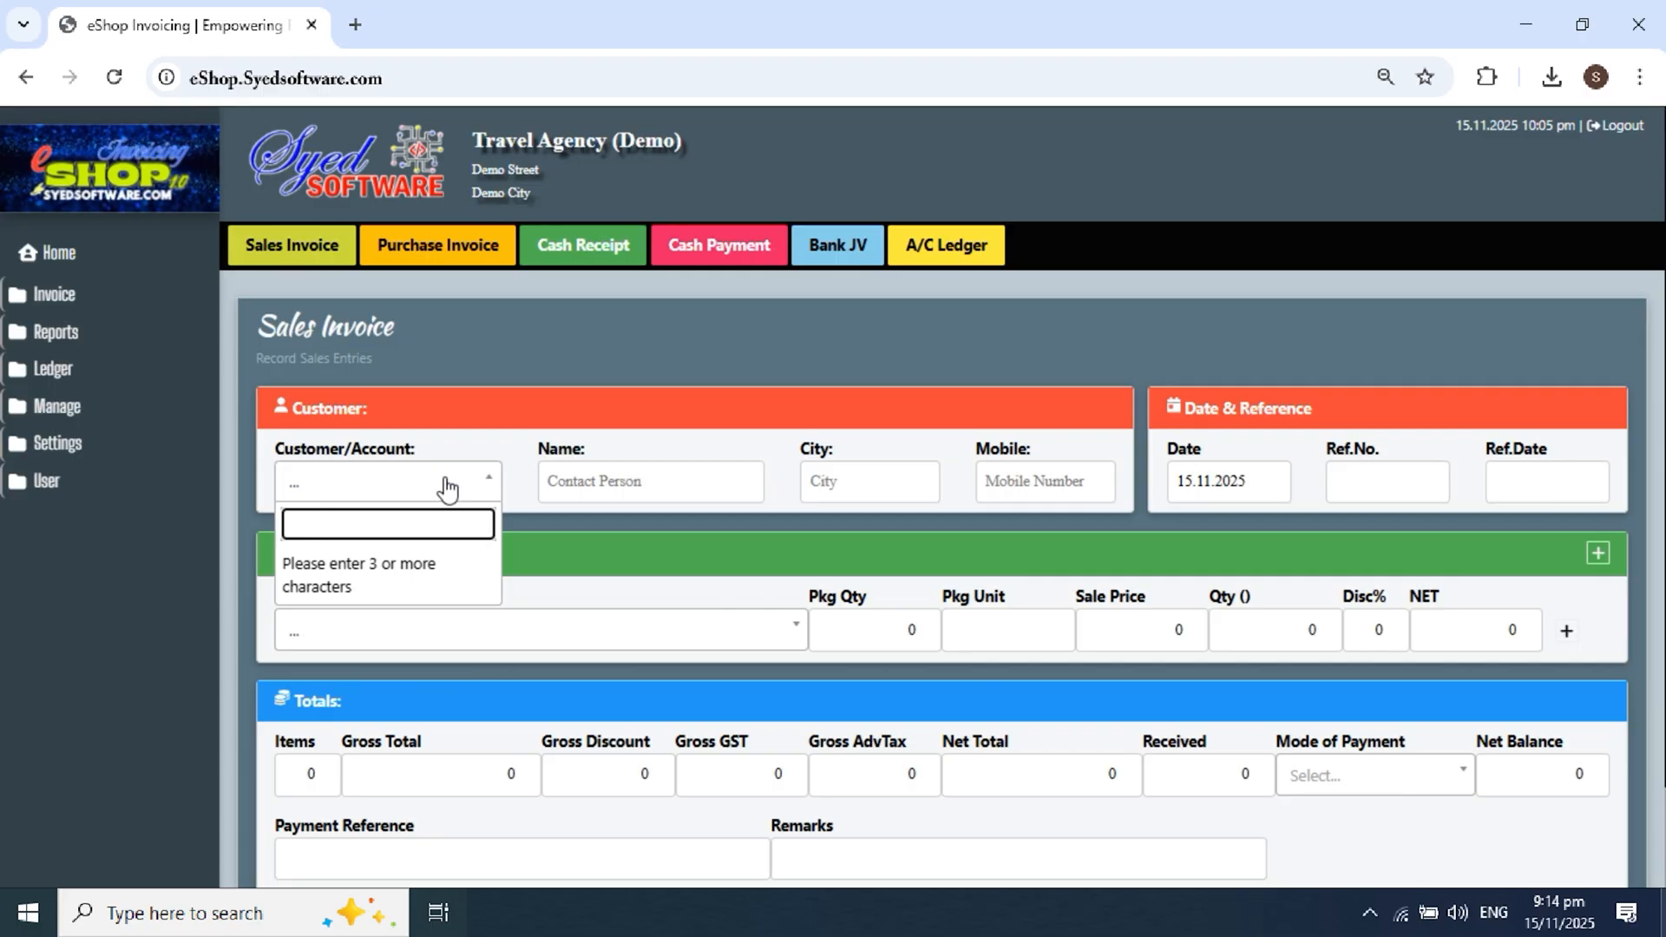
{"action": "type", "text": "bilal"}
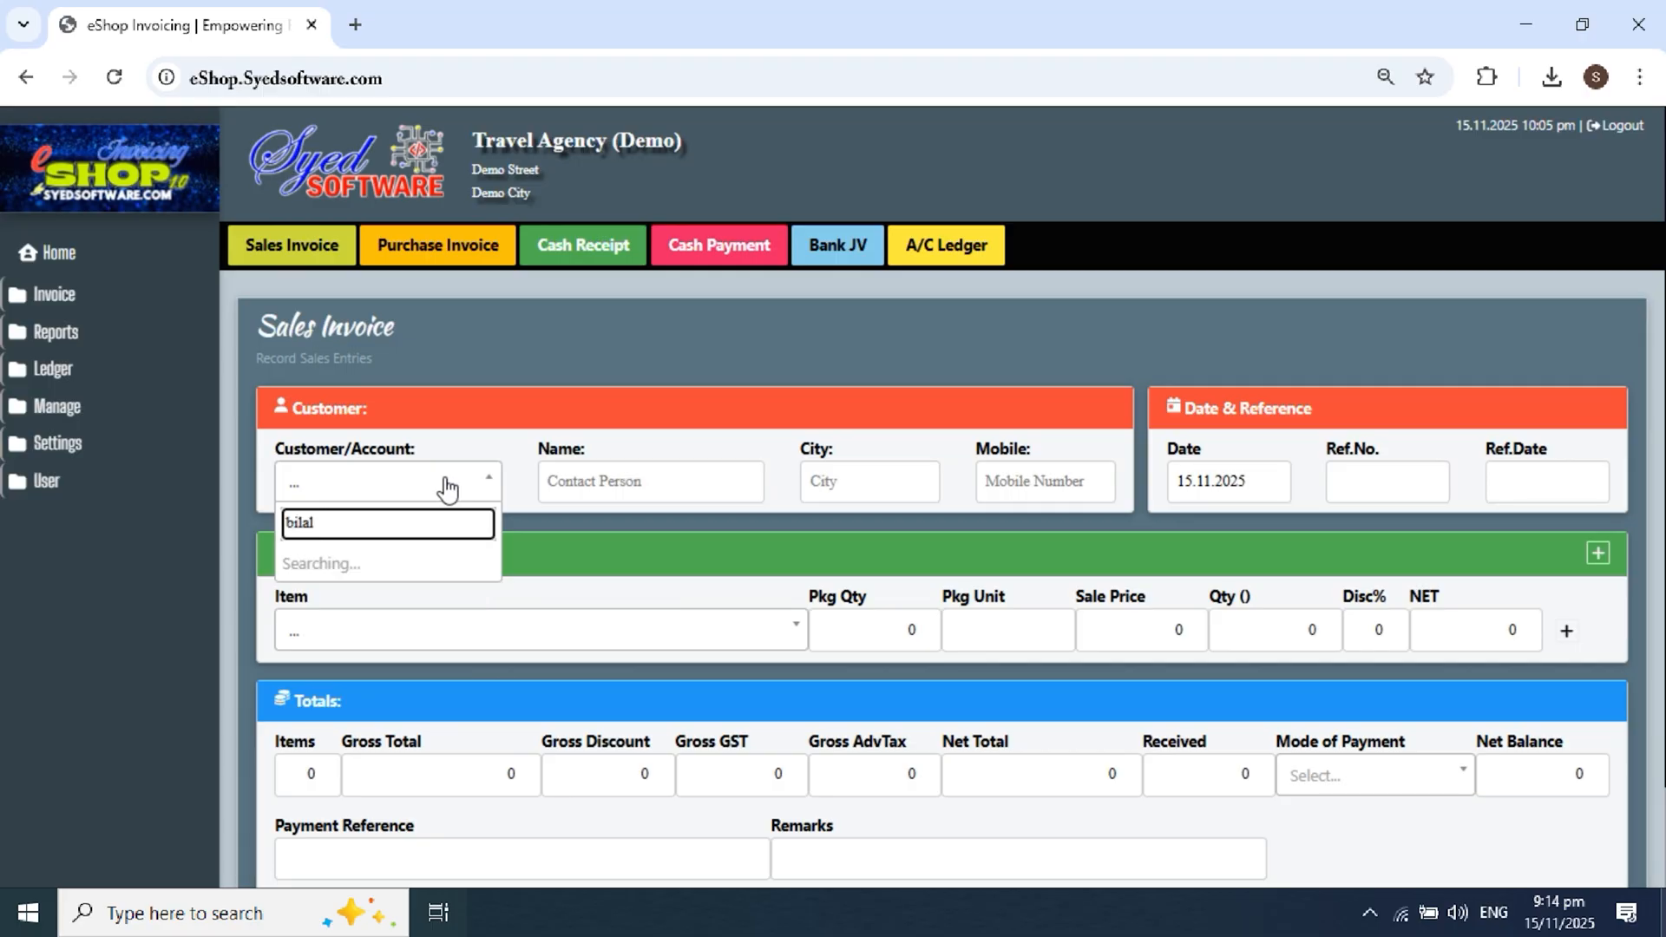
{"action": "left_click", "coordinate": [354, 562]}
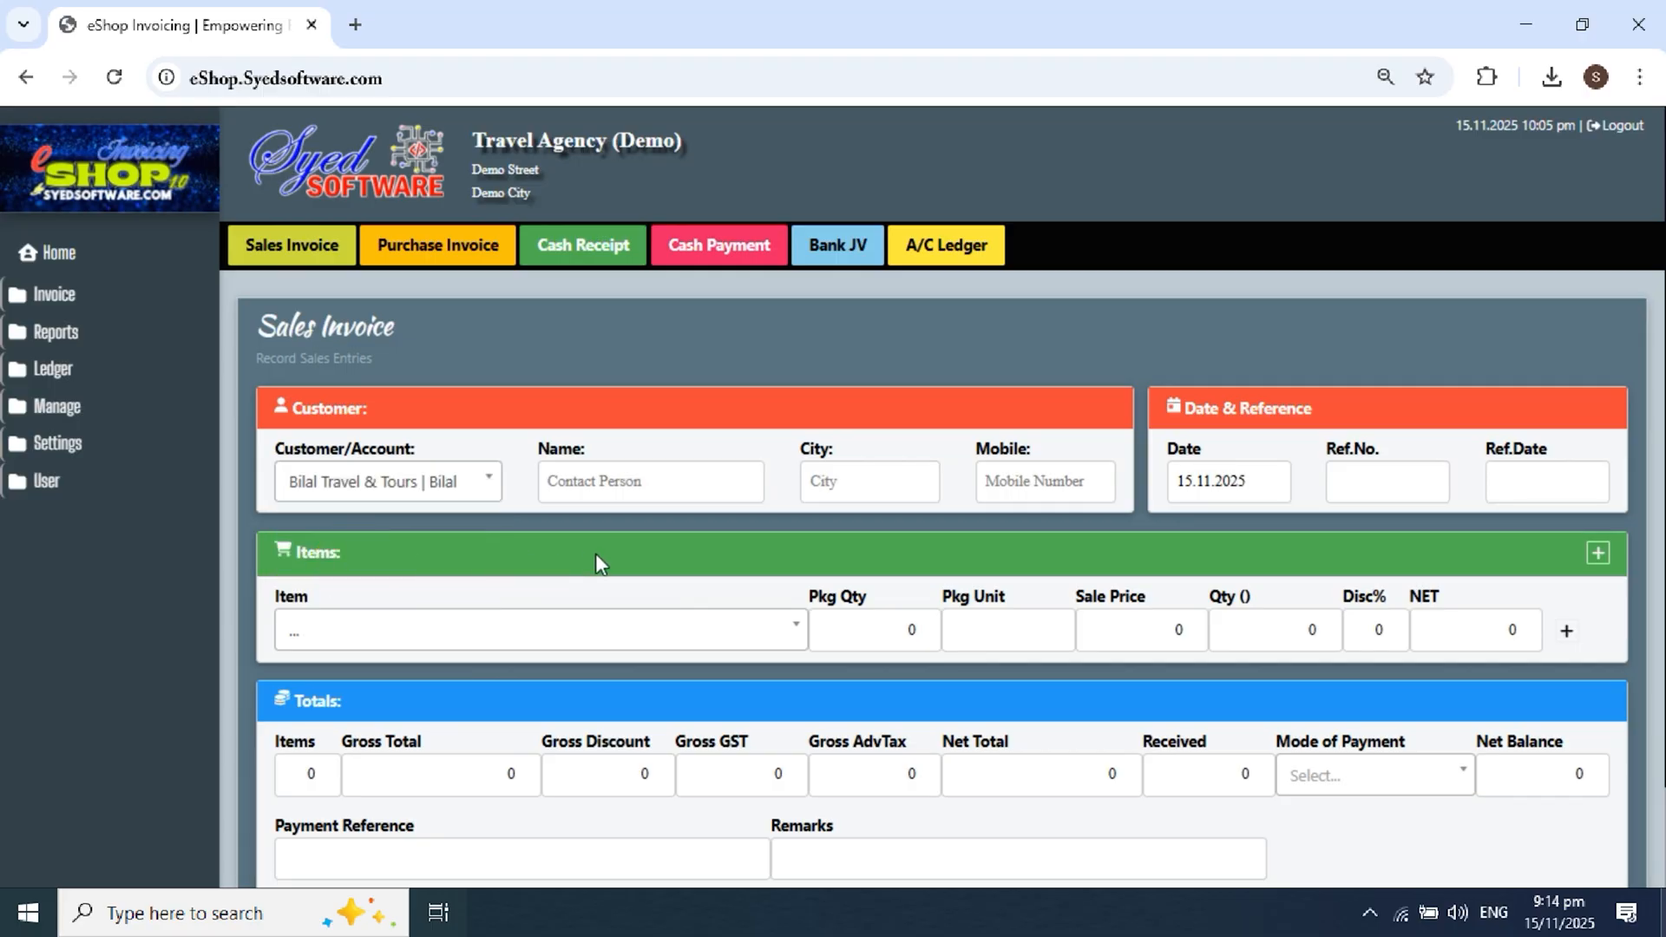
{"action": "scroll", "coordinate": [597, 560], "scroll_direction": "down", "scroll_amount": 2}
Step: Add 5 Umrah package 21 Days with Gulf Air Ticket as the first line
{"action": "left_click", "coordinate": [571, 520]}
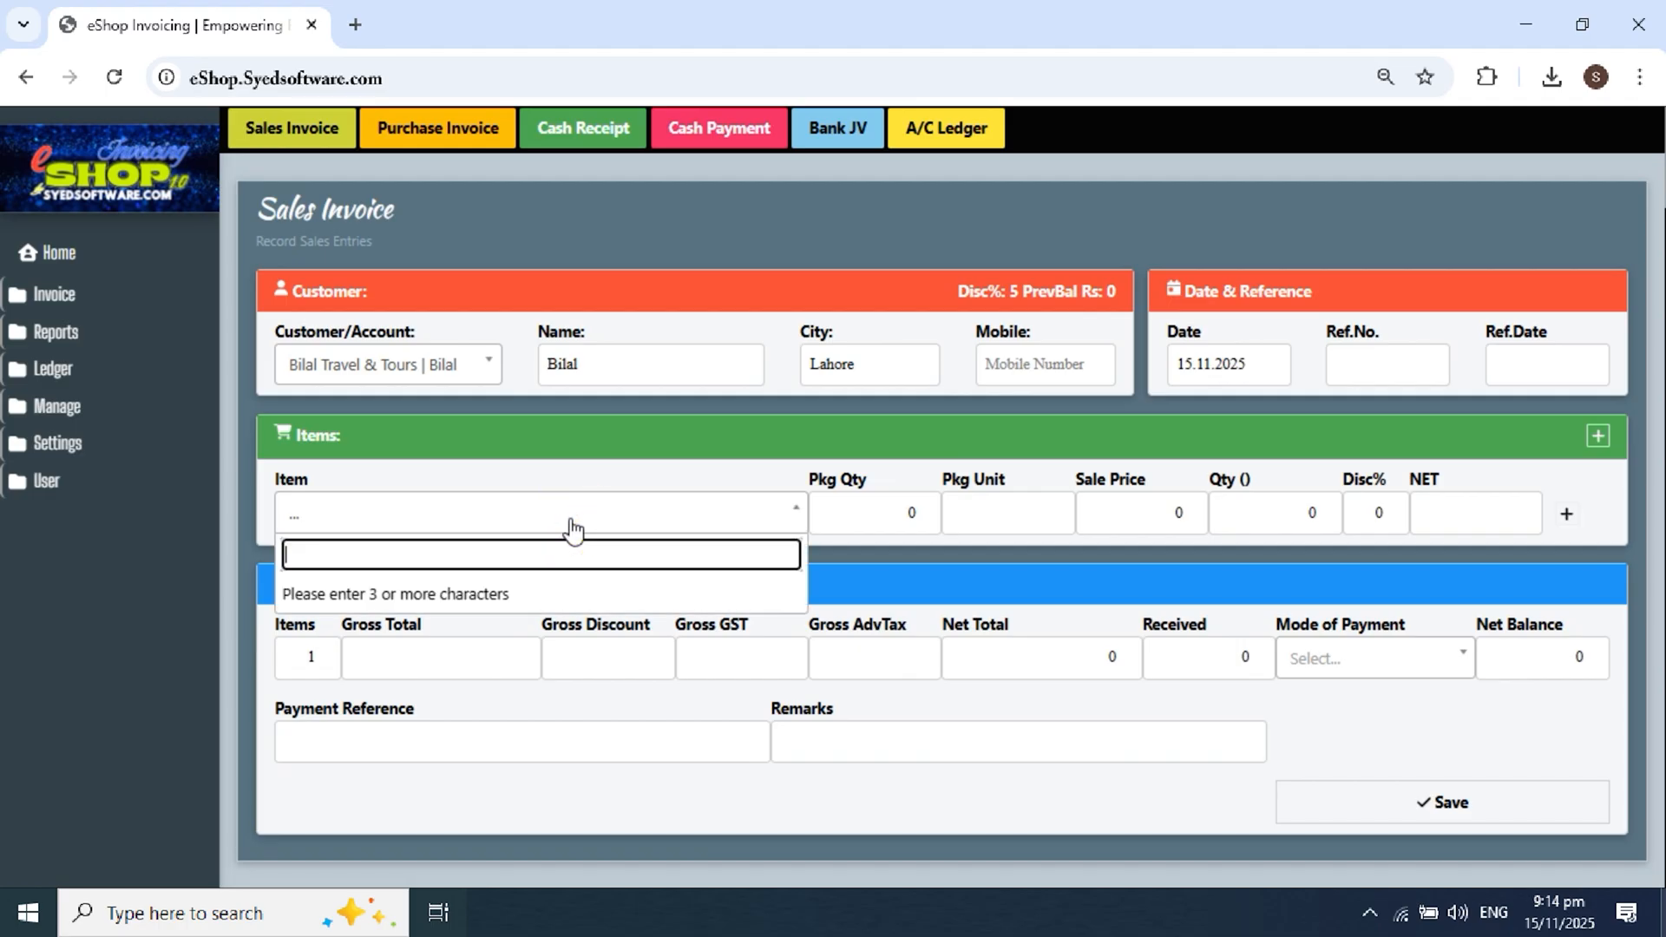
{"action": "type", "text": "umra"}
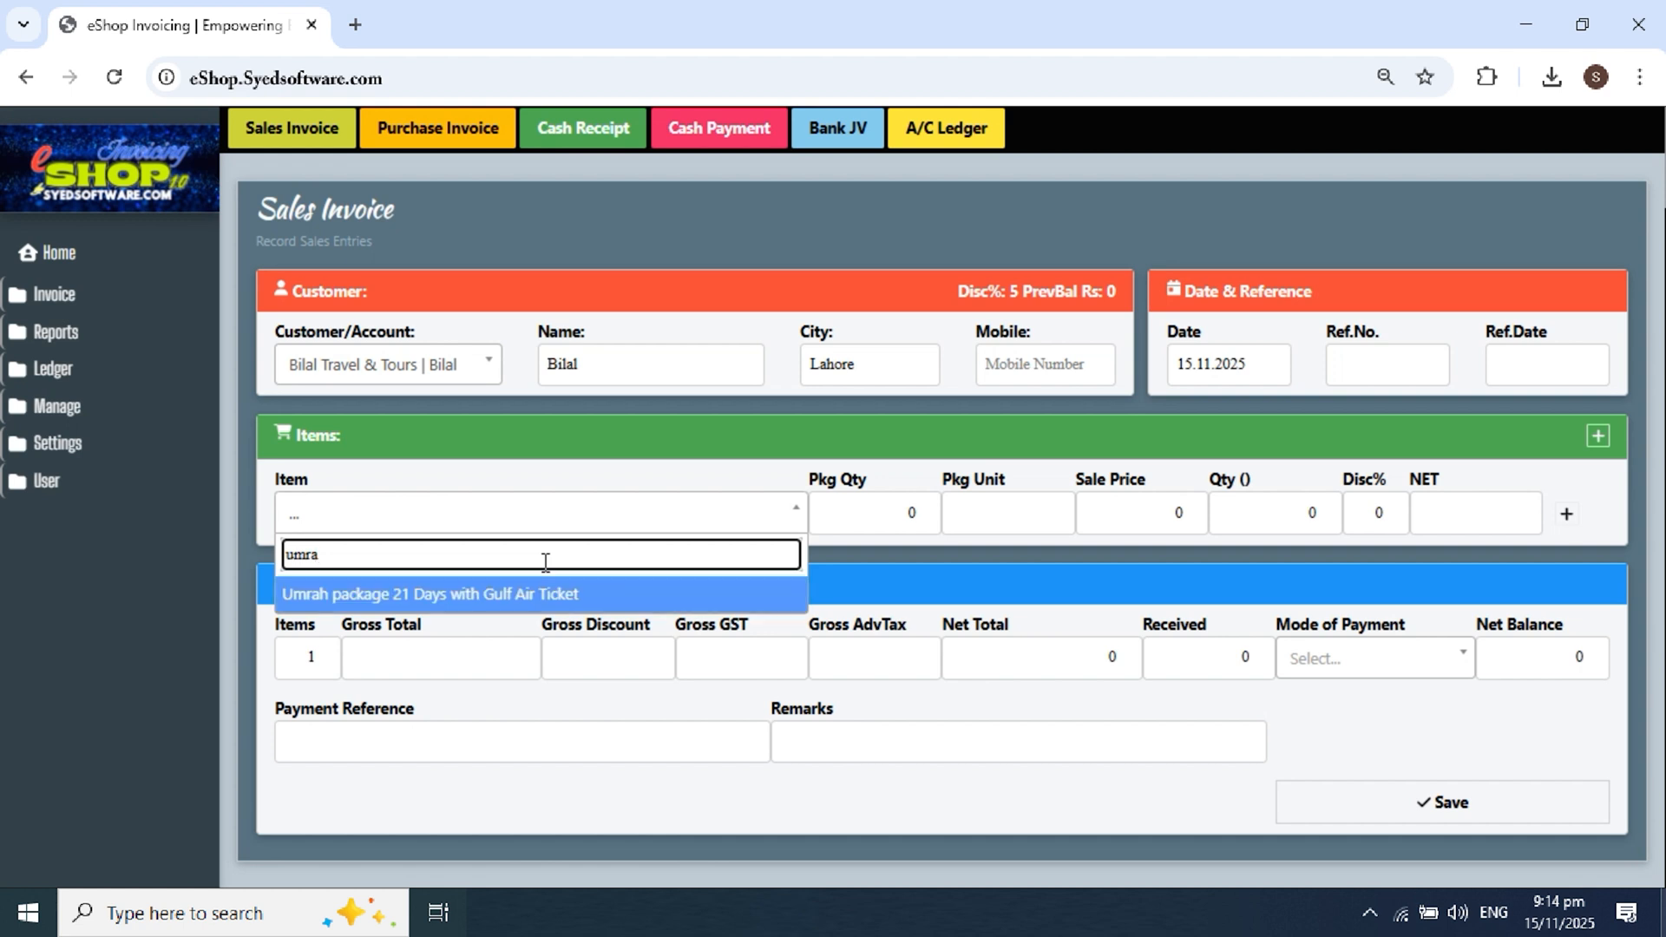
{"action": "left_click", "coordinate": [521, 597]}
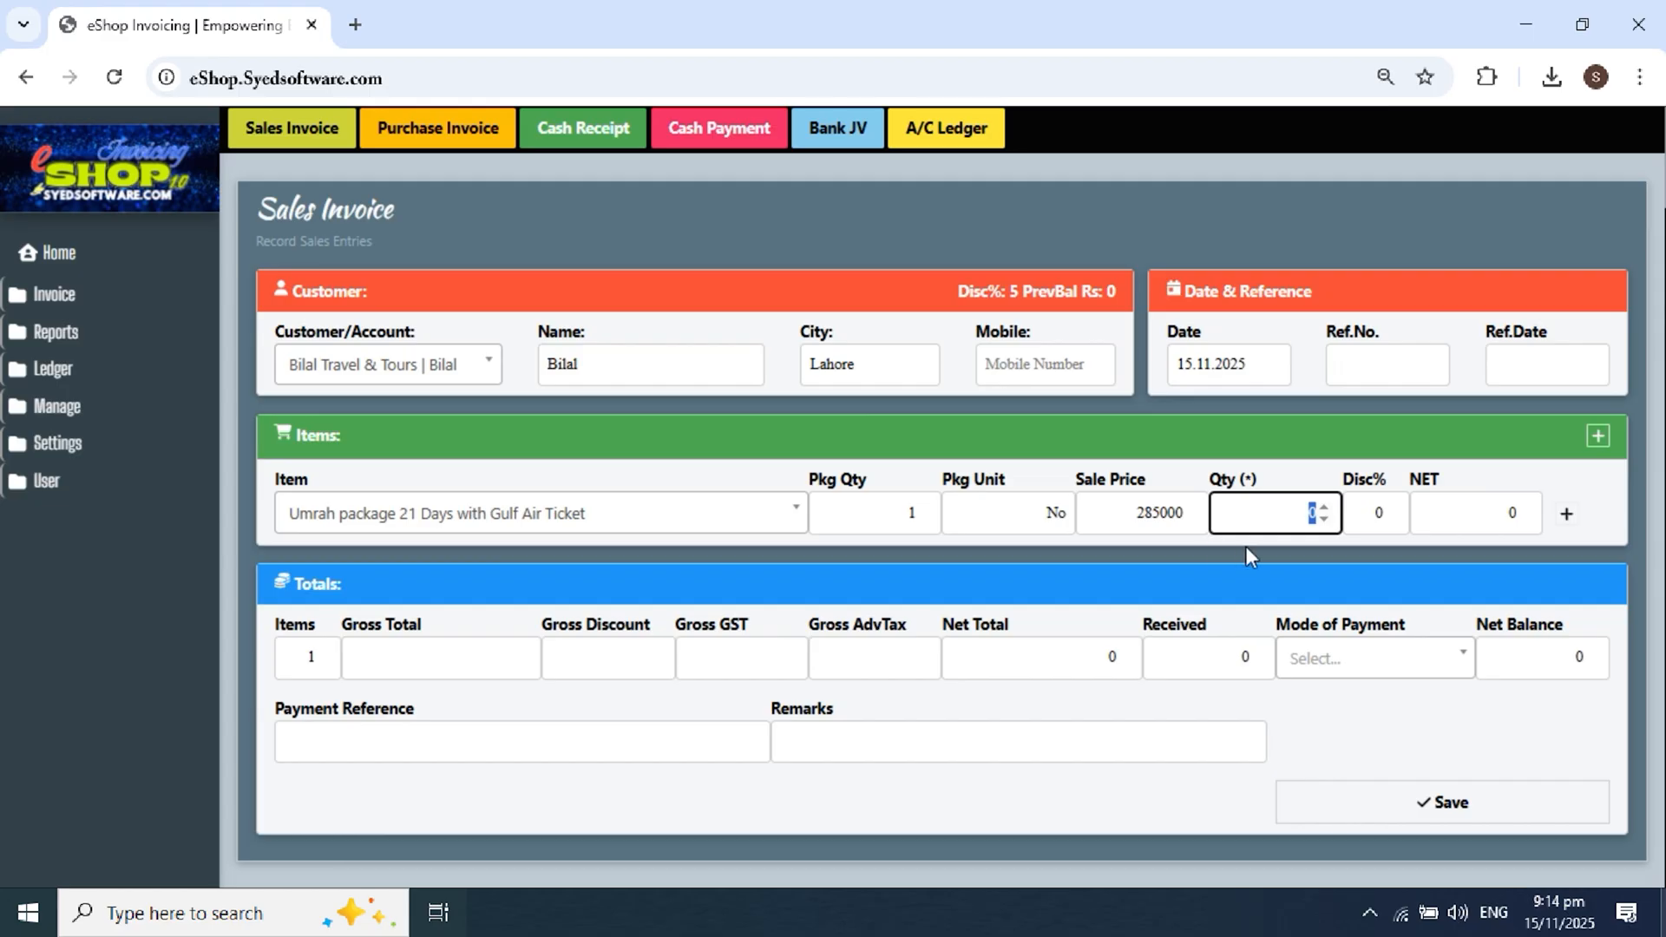
{"action": "left_click", "coordinate": [1257, 511]}
{"action": "double_click", "coordinate": [1257, 510]}
{"action": "type", "text": "5"}
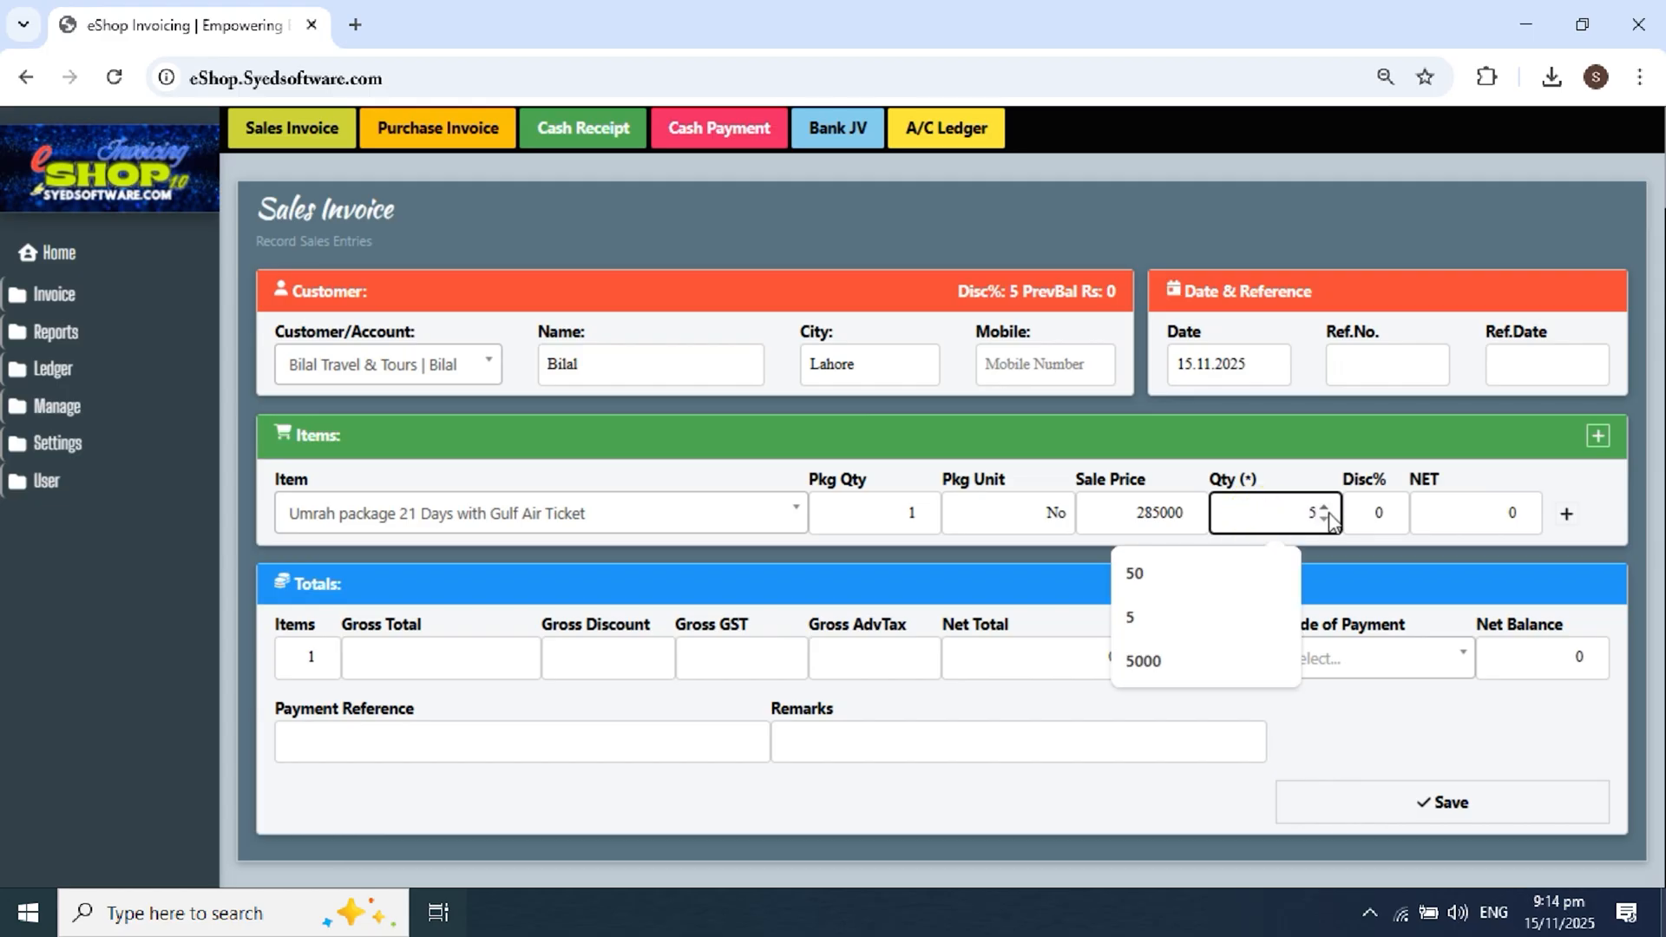
{"action": "key", "text": "Tab"}
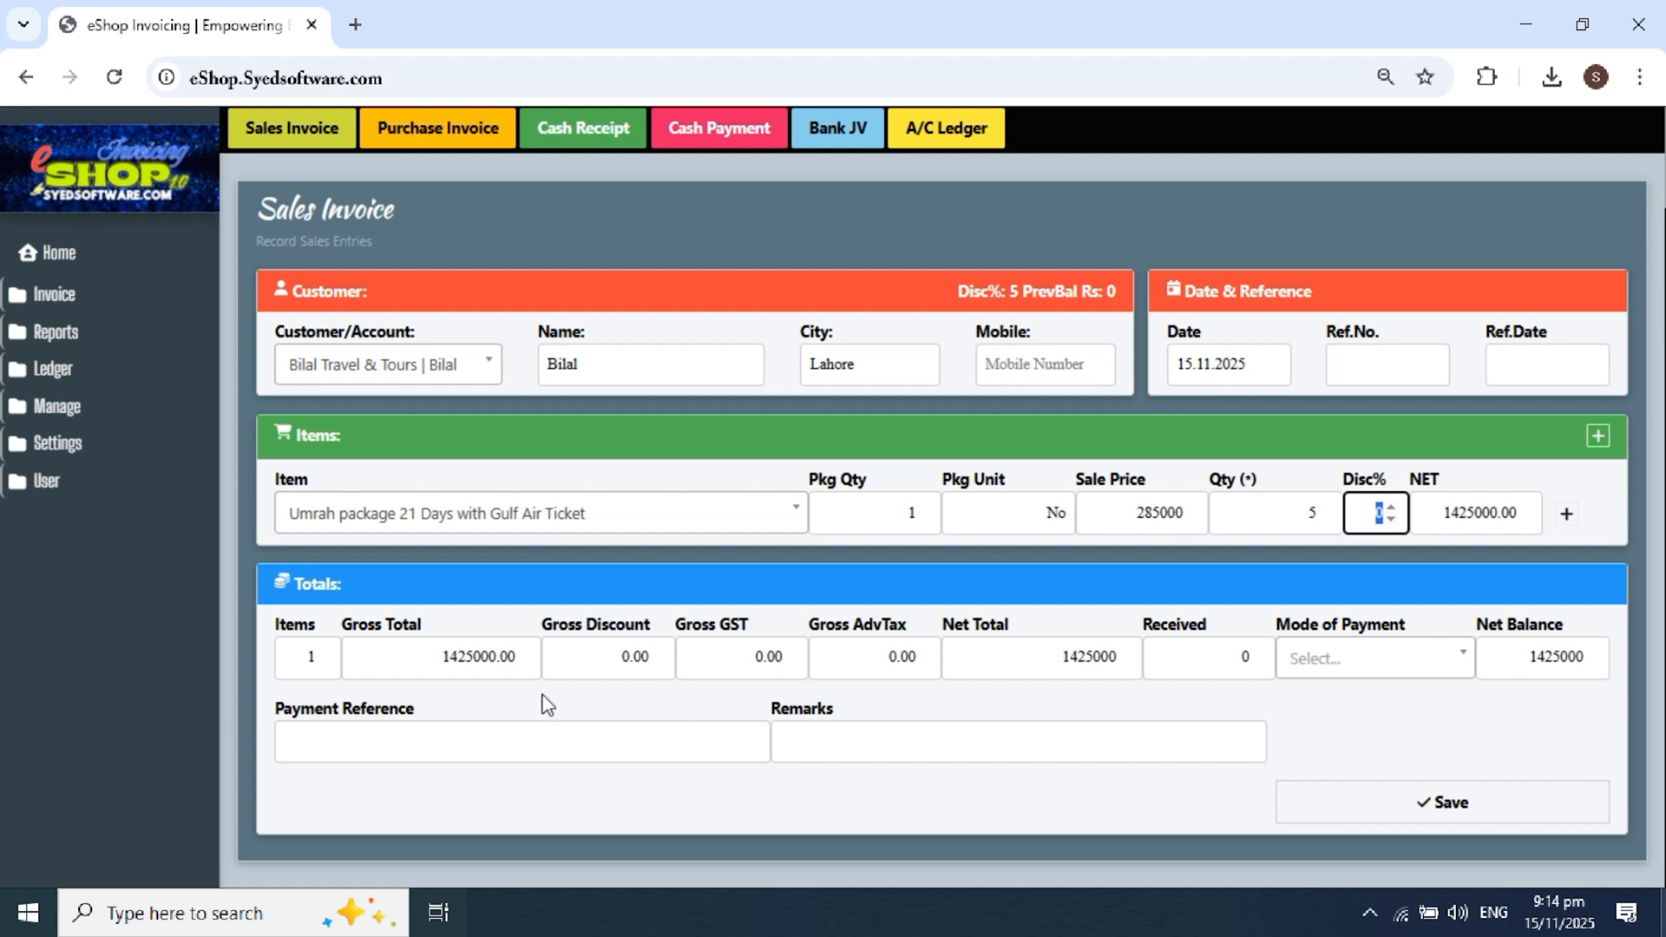
Step: Add a second line for Ahram Towel Fabric (45×90) via an 'ahram' search
{"action": "left_click", "coordinate": [1567, 515]}
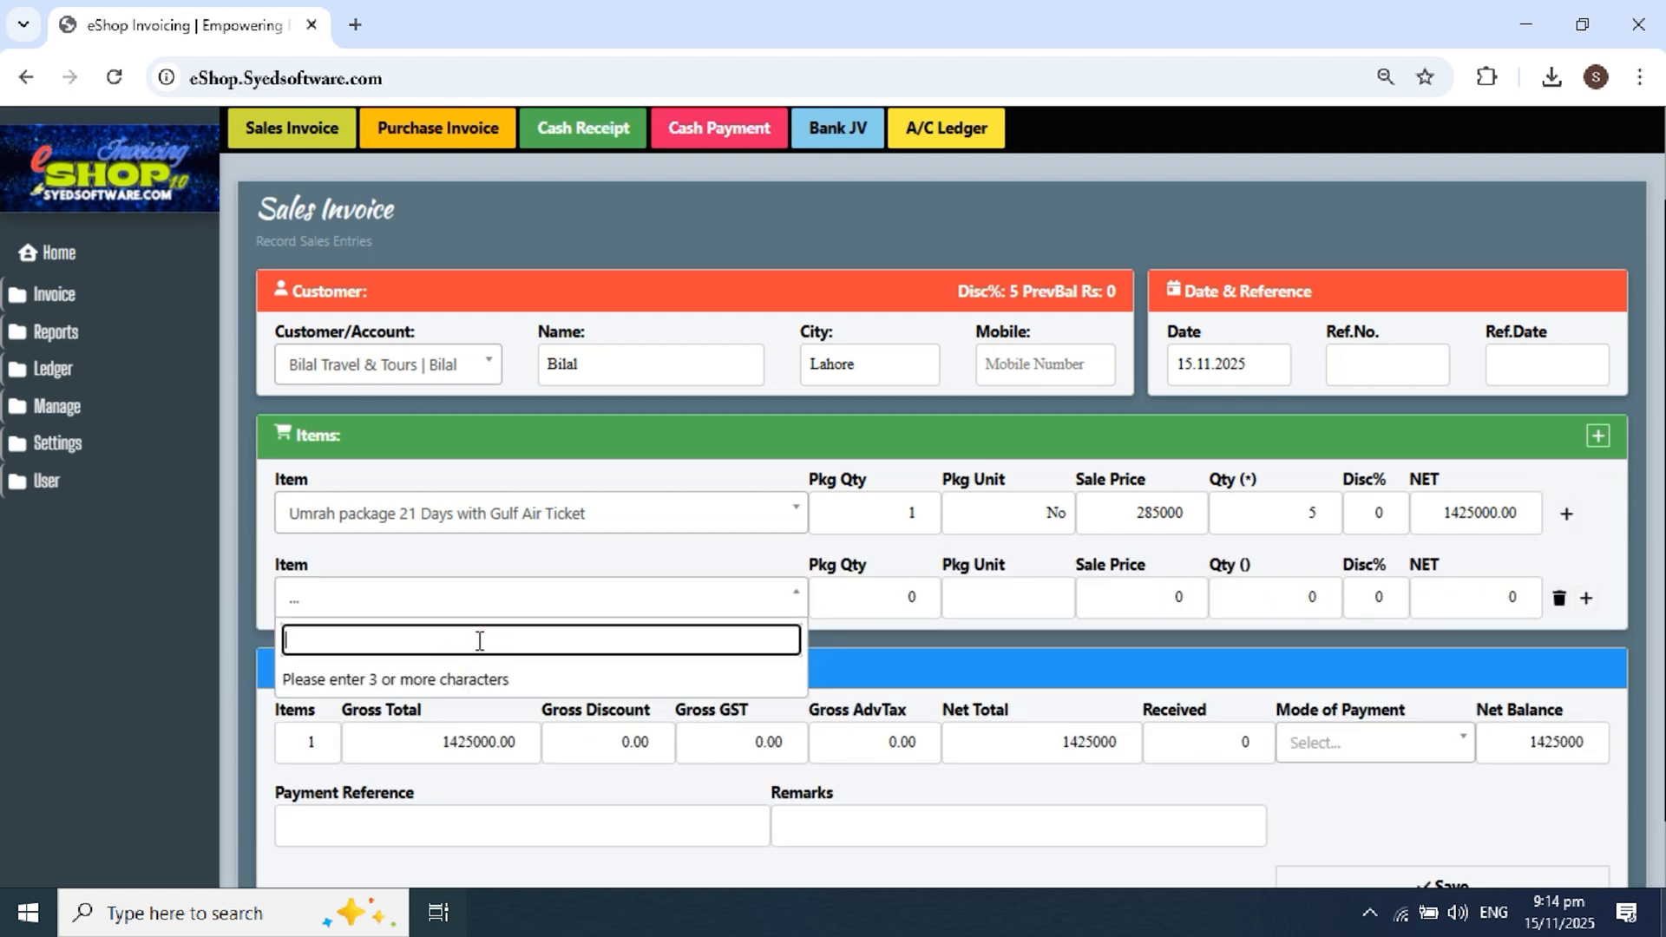
{"action": "type", "text": "ahram"}
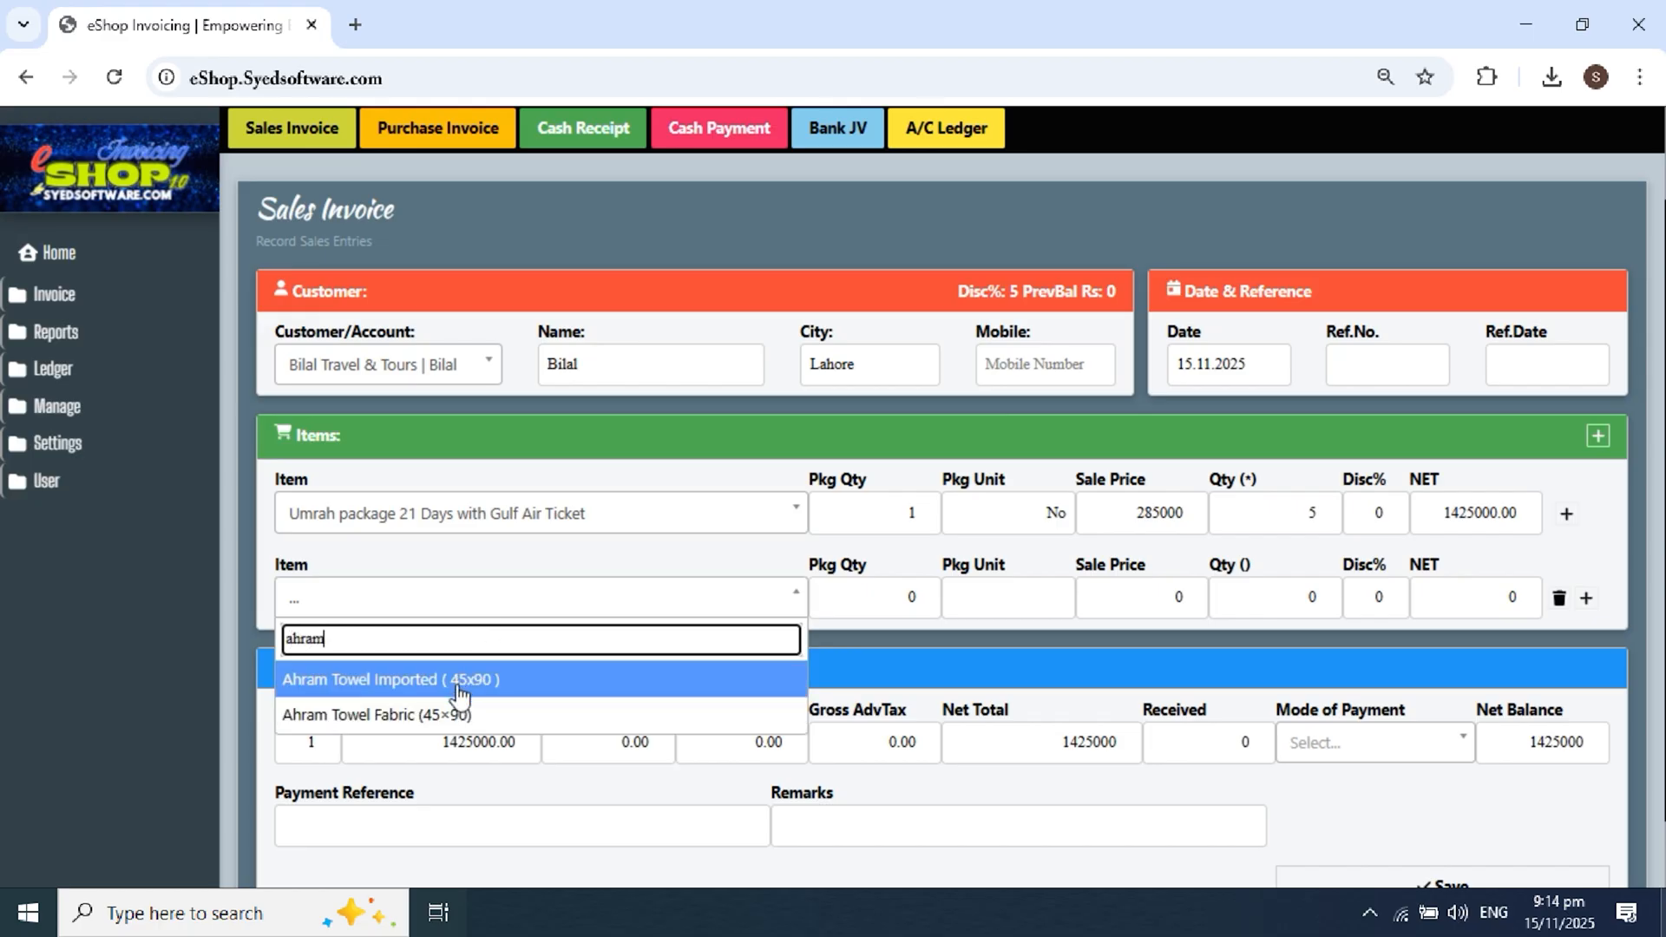
{"action": "left_click", "coordinate": [456, 716]}
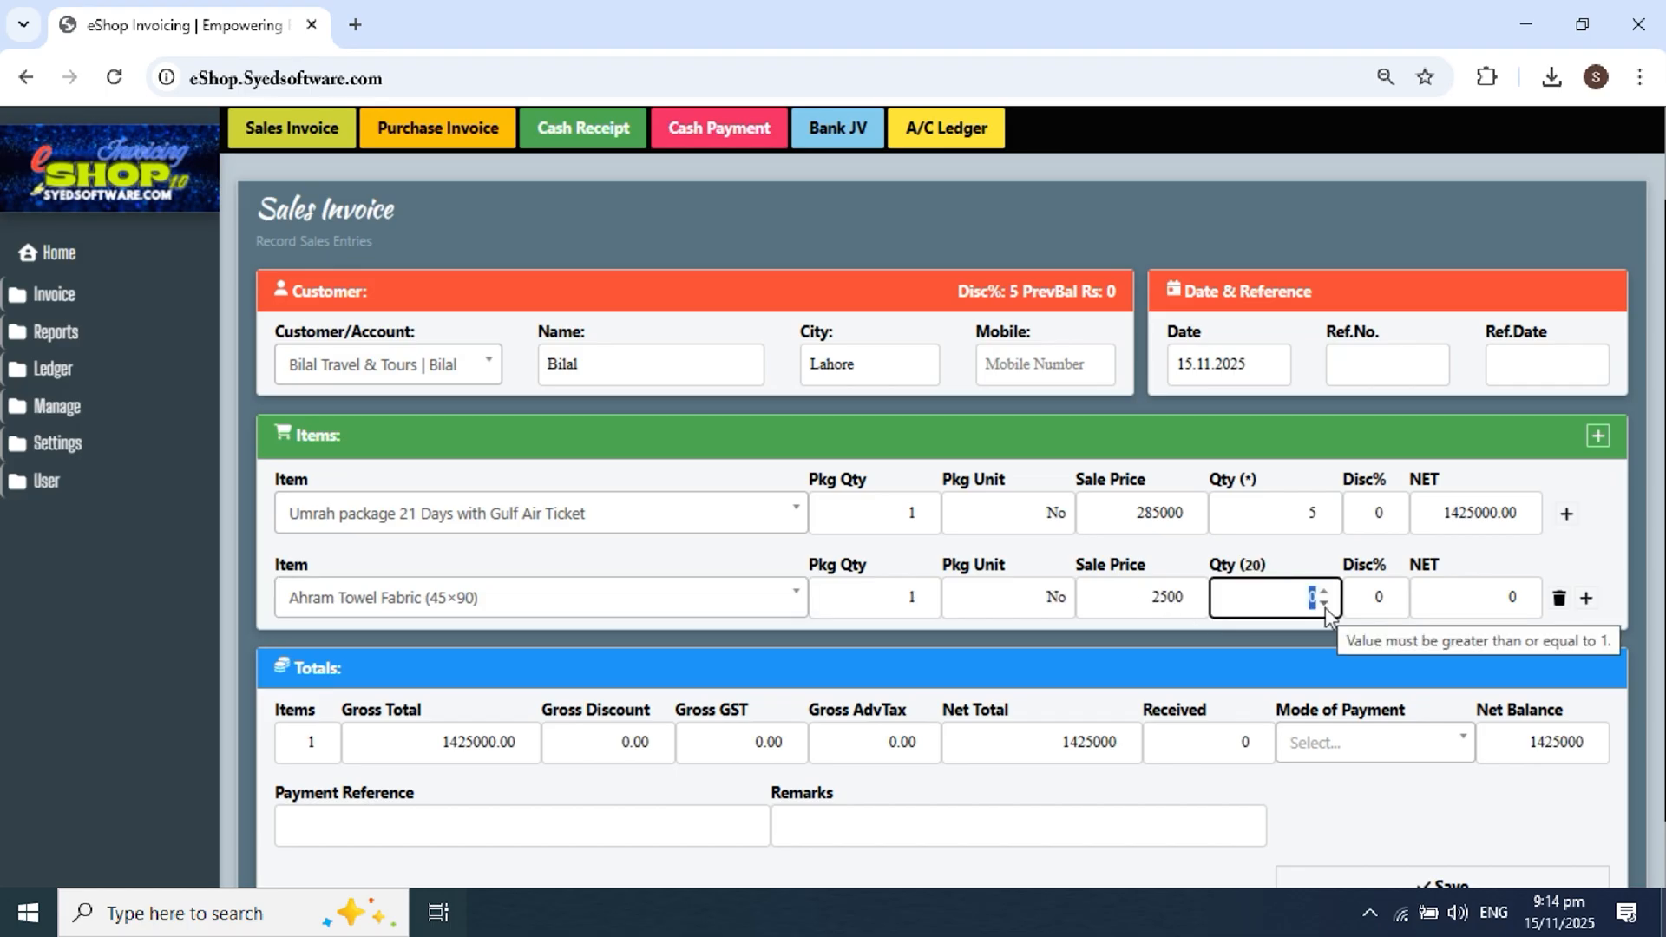
Step: Set the Ahram Towel Fabric quantity to 5
{"action": "type", "text": "5"}
{"action": "left_click", "coordinate": [1562, 568]}
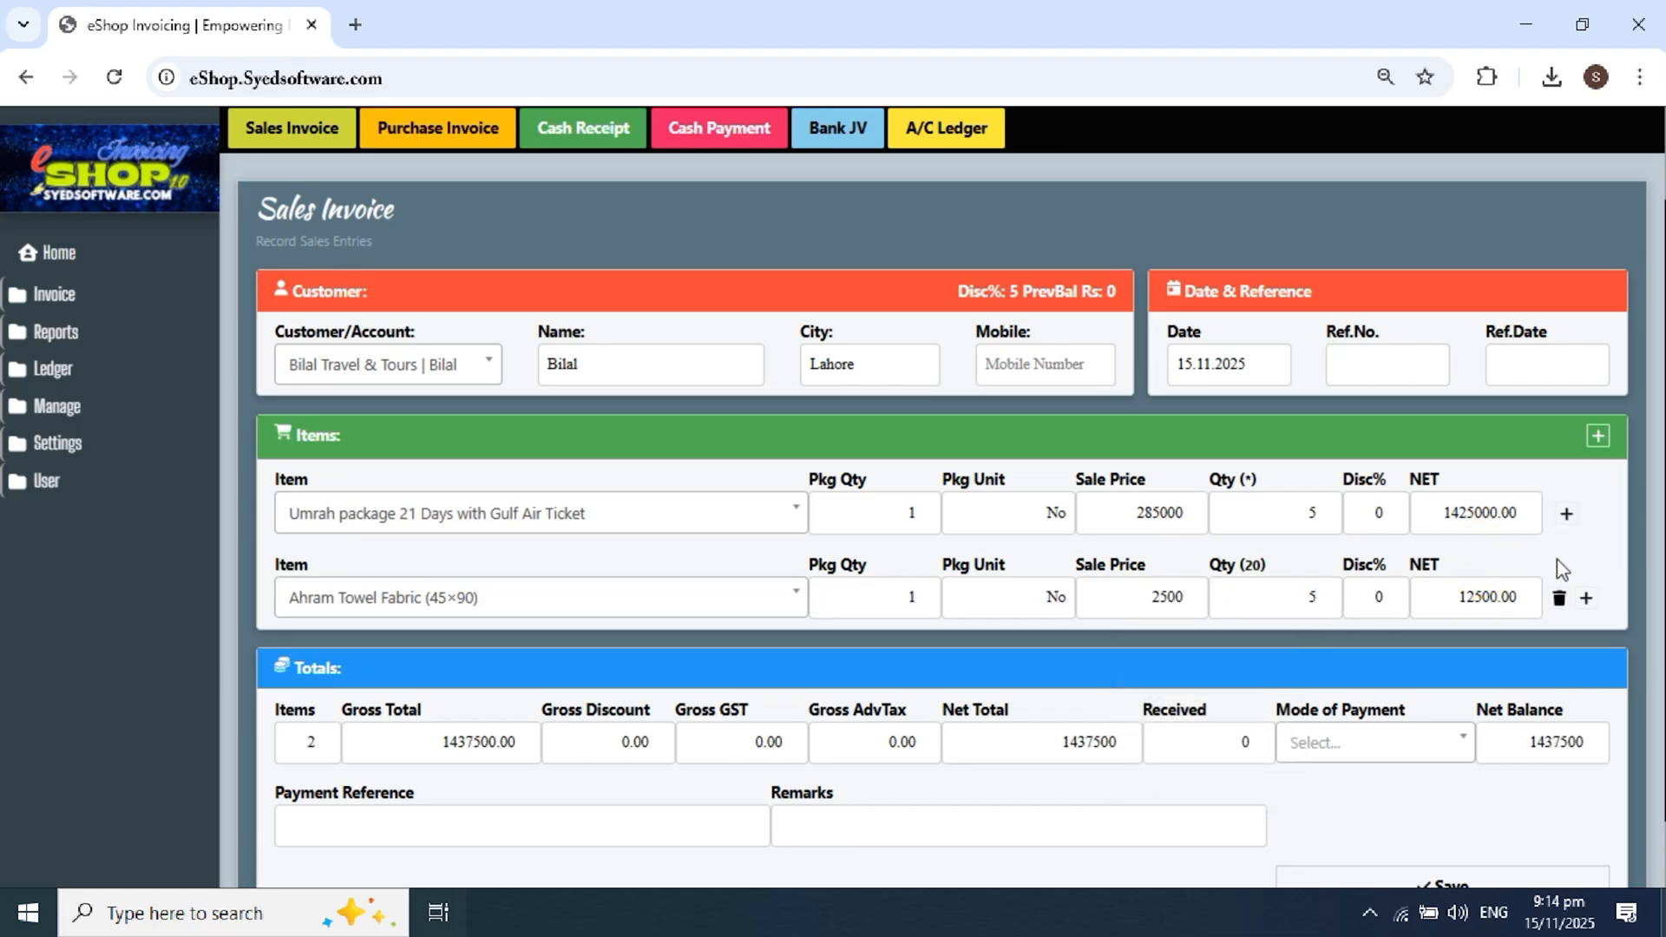
{"action": "scroll", "coordinate": [1562, 569], "scroll_direction": "down", "scroll_amount": 1}
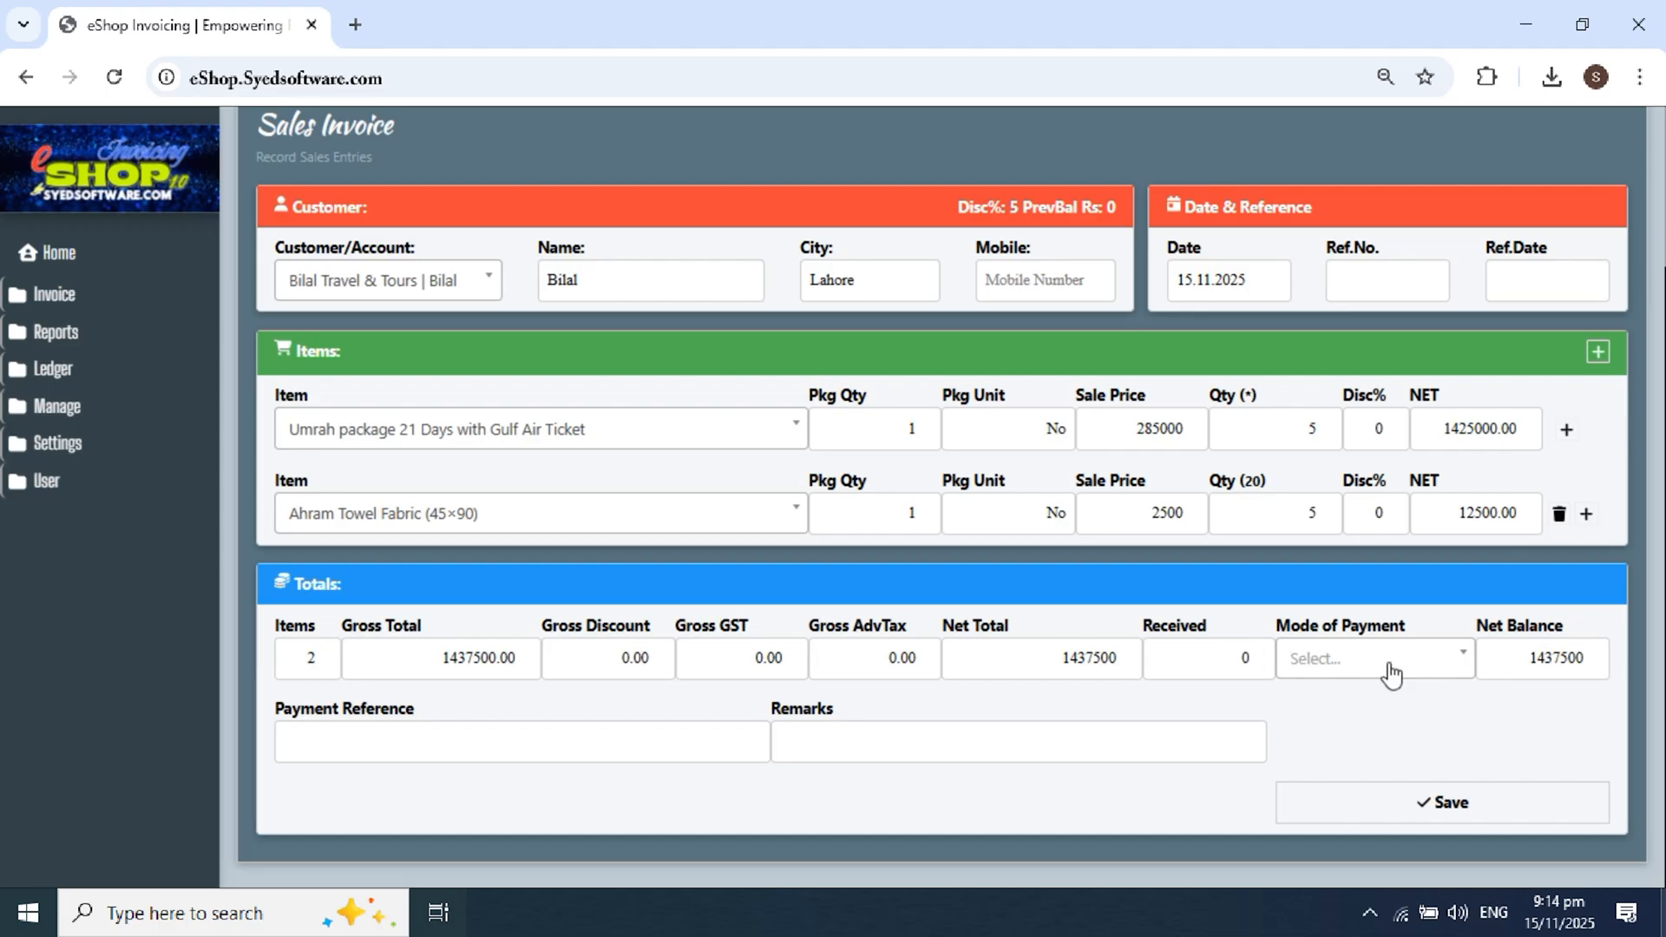
Step: Choose Cash as the payment mode and enter 1437500 as received
{"action": "left_click", "coordinate": [1422, 673]}
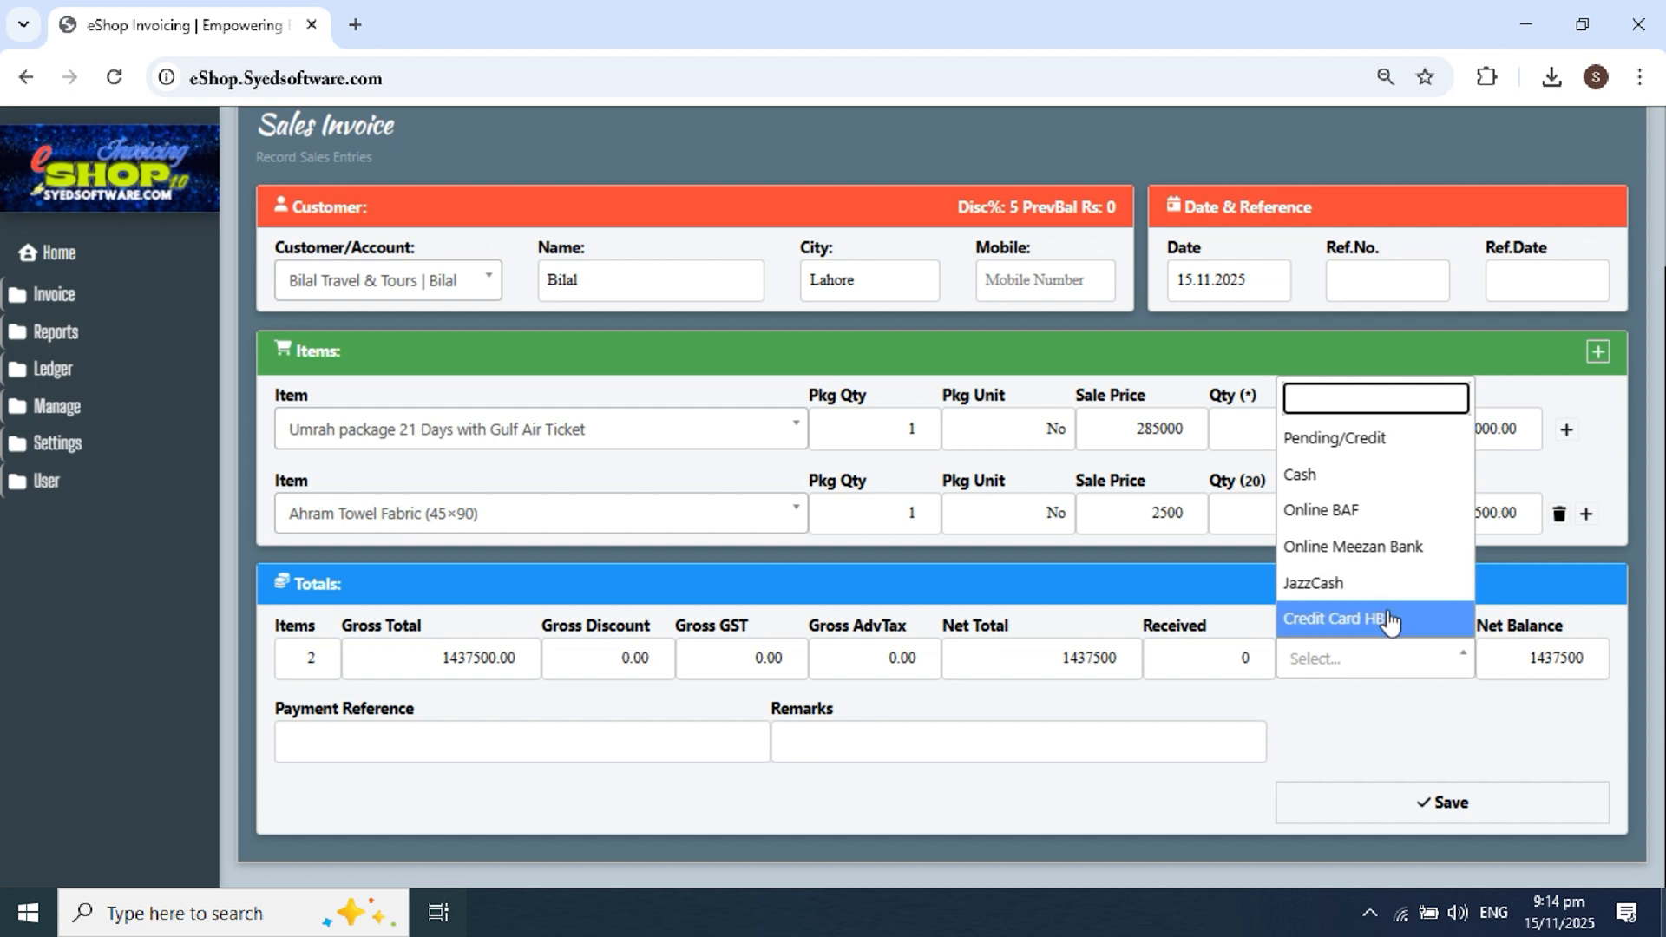
{"action": "left_click", "coordinate": [1374, 493]}
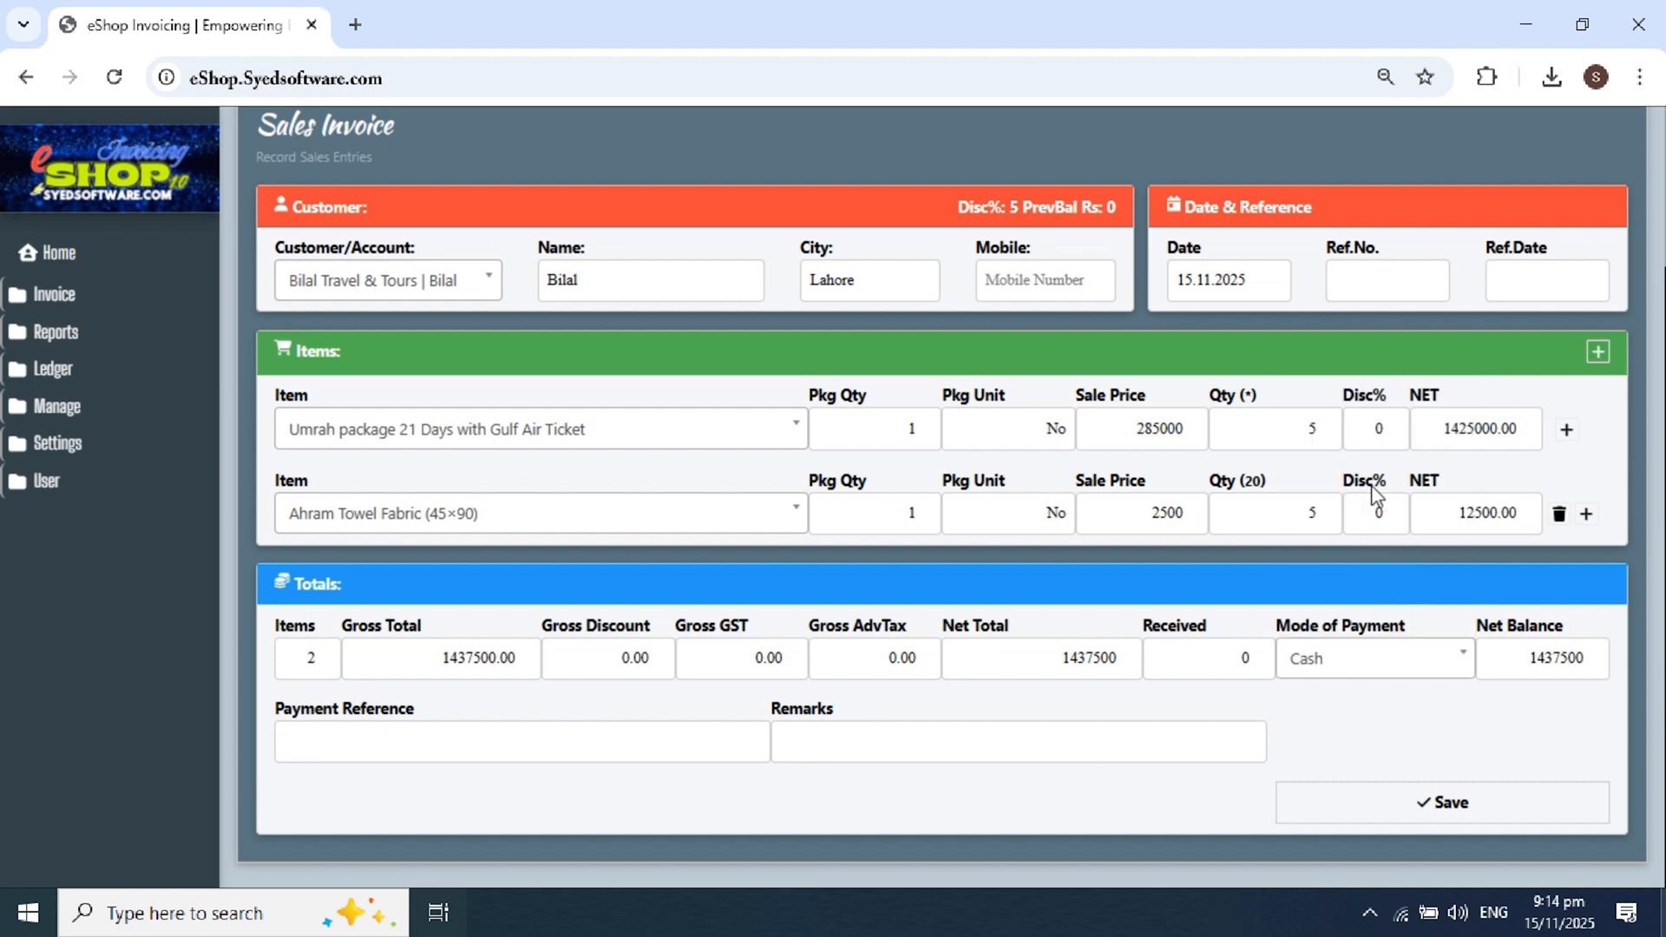
{"action": "left_click", "coordinate": [1243, 661]}
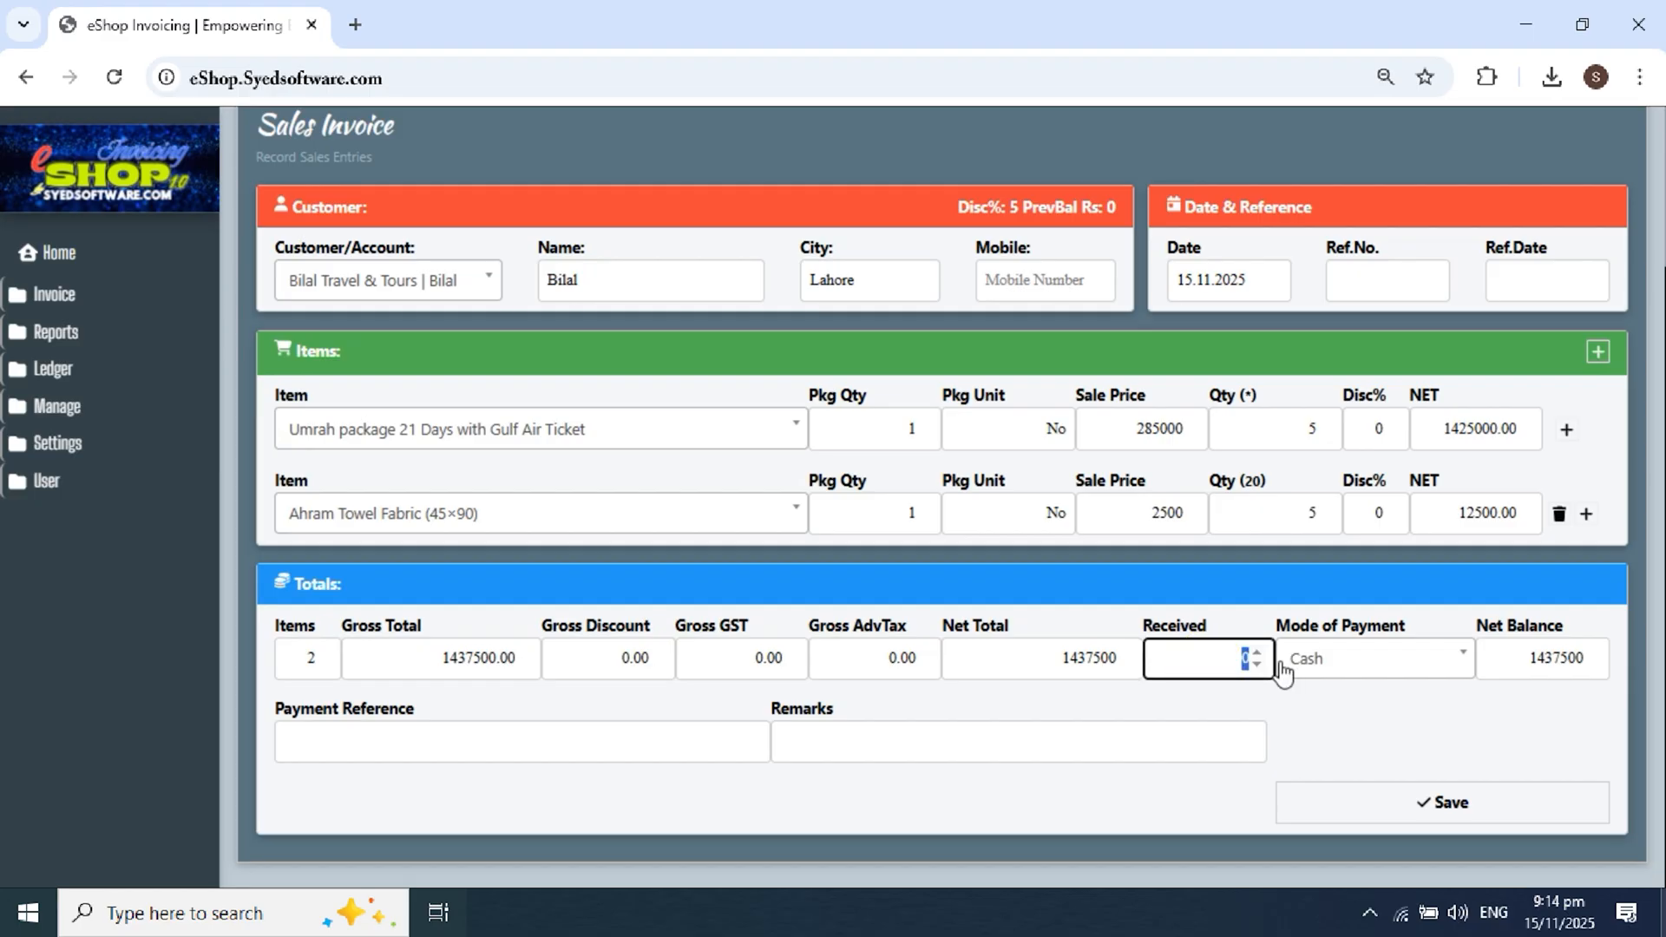
{"action": "type", "text": "1437500"}
{"action": "left_click", "coordinate": [1310, 618]}
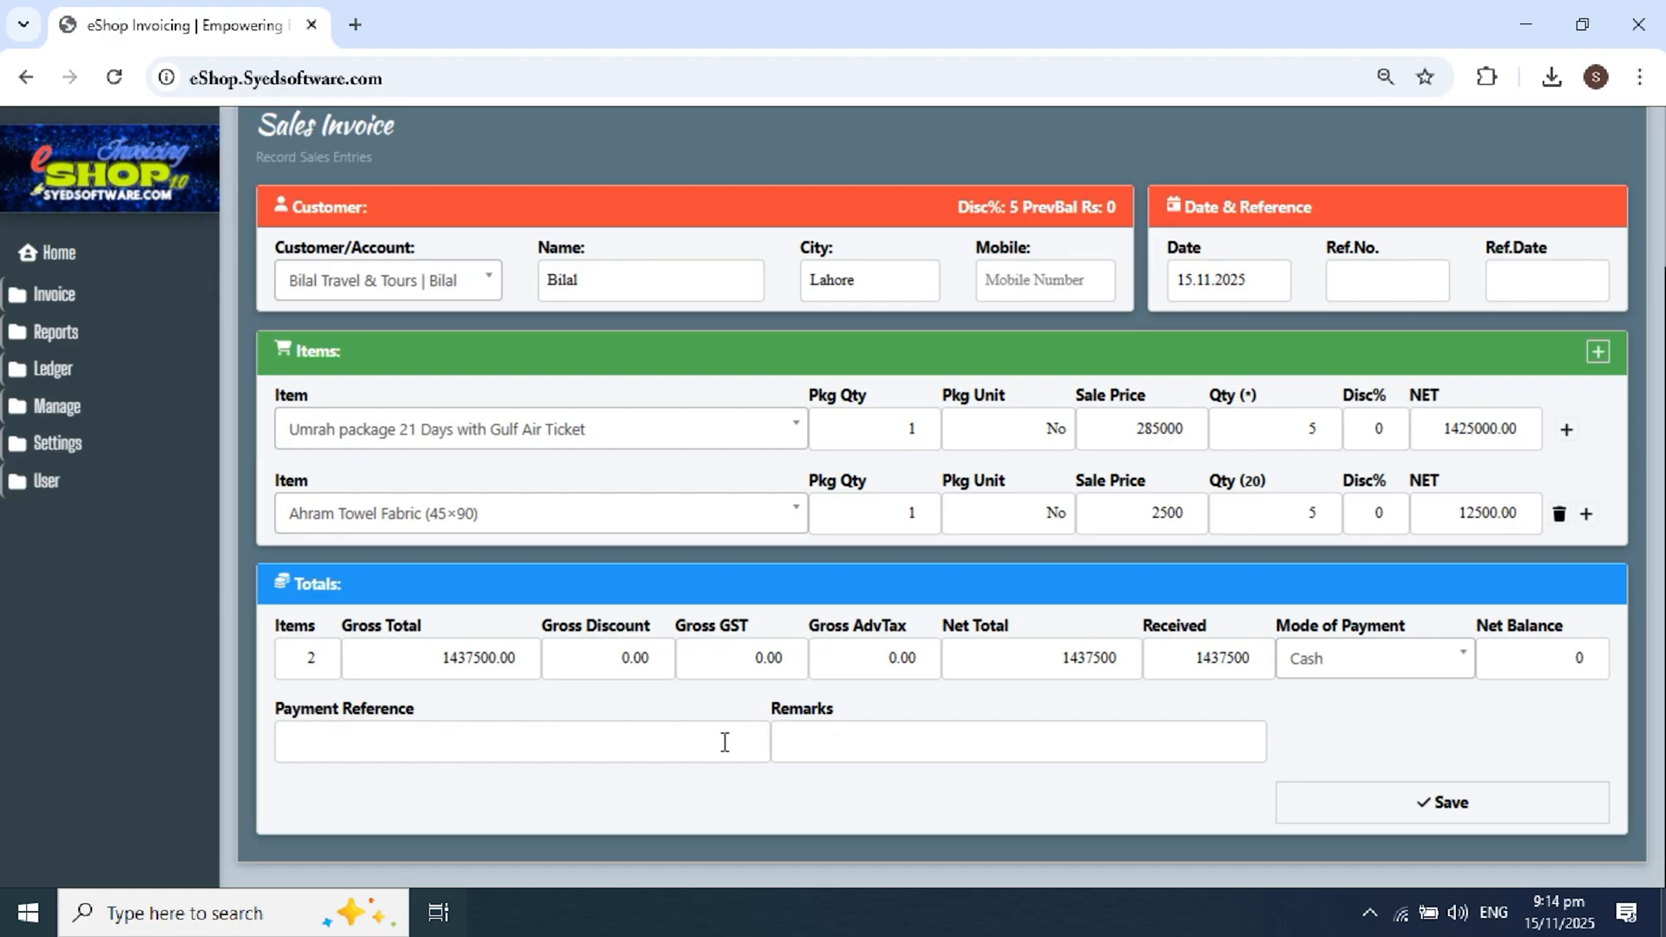
Step: Enter the five passenger names, booking PNR and MUX-JED-MUX route in the remarks, then save
{"action": "left_click", "coordinate": [569, 750]}
{"action": "left_click", "coordinate": [654, 708]}
{"action": "left_click", "coordinate": [926, 741]}
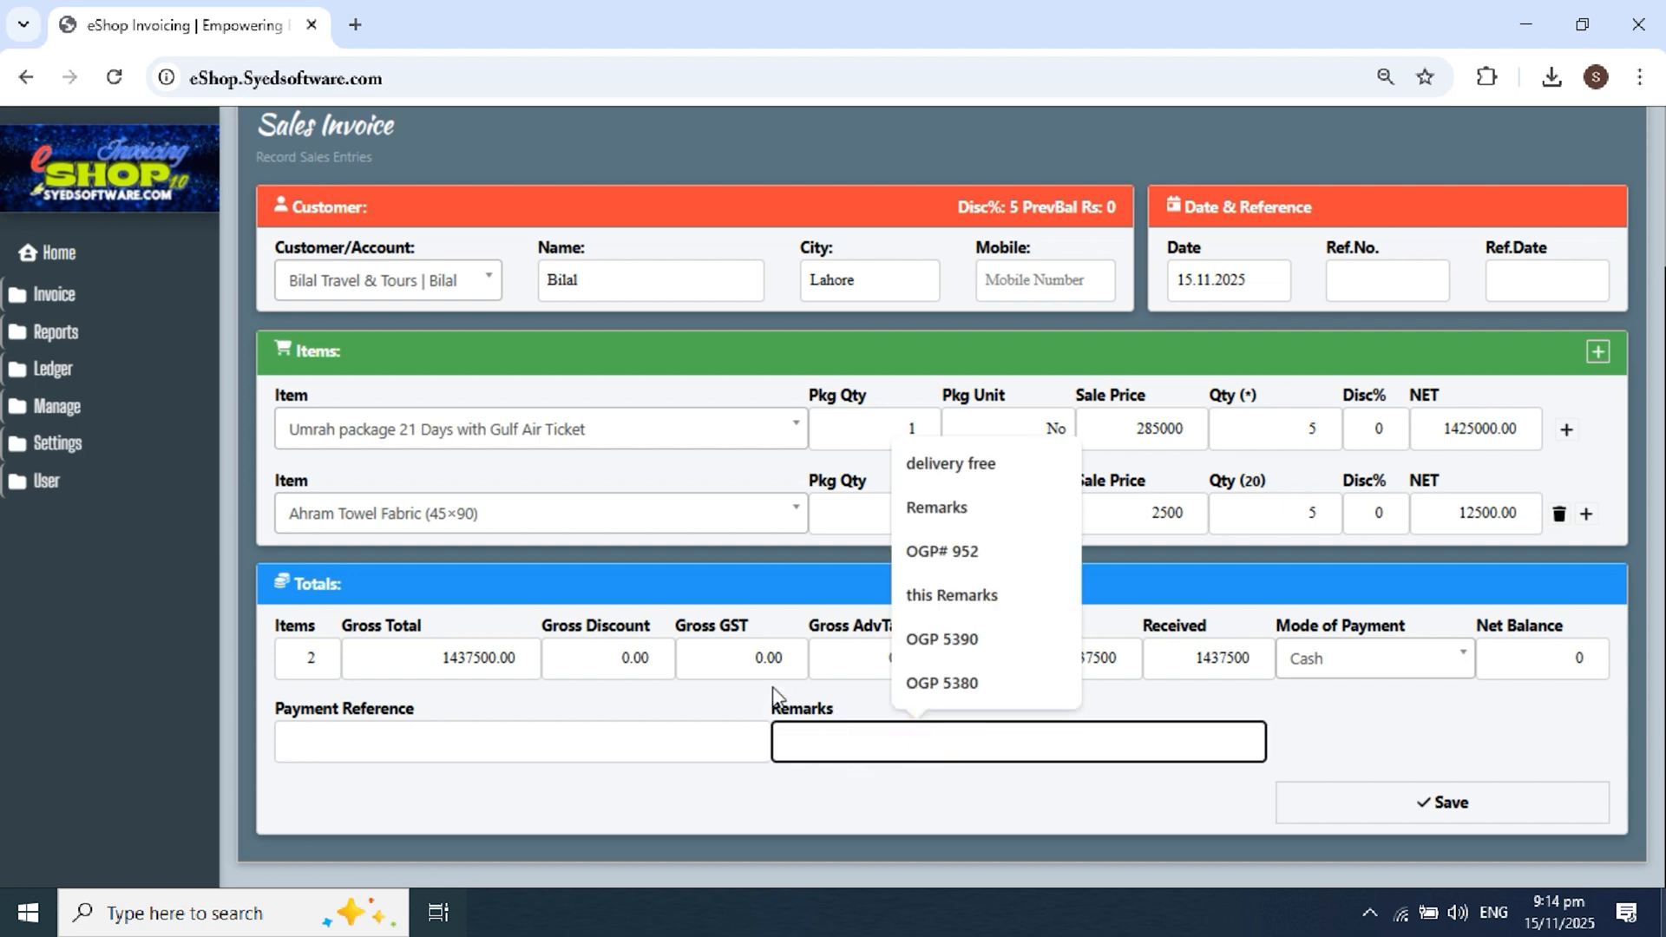
{"action": "left_click", "coordinate": [761, 717]}
{"action": "left_click", "coordinate": [795, 737]}
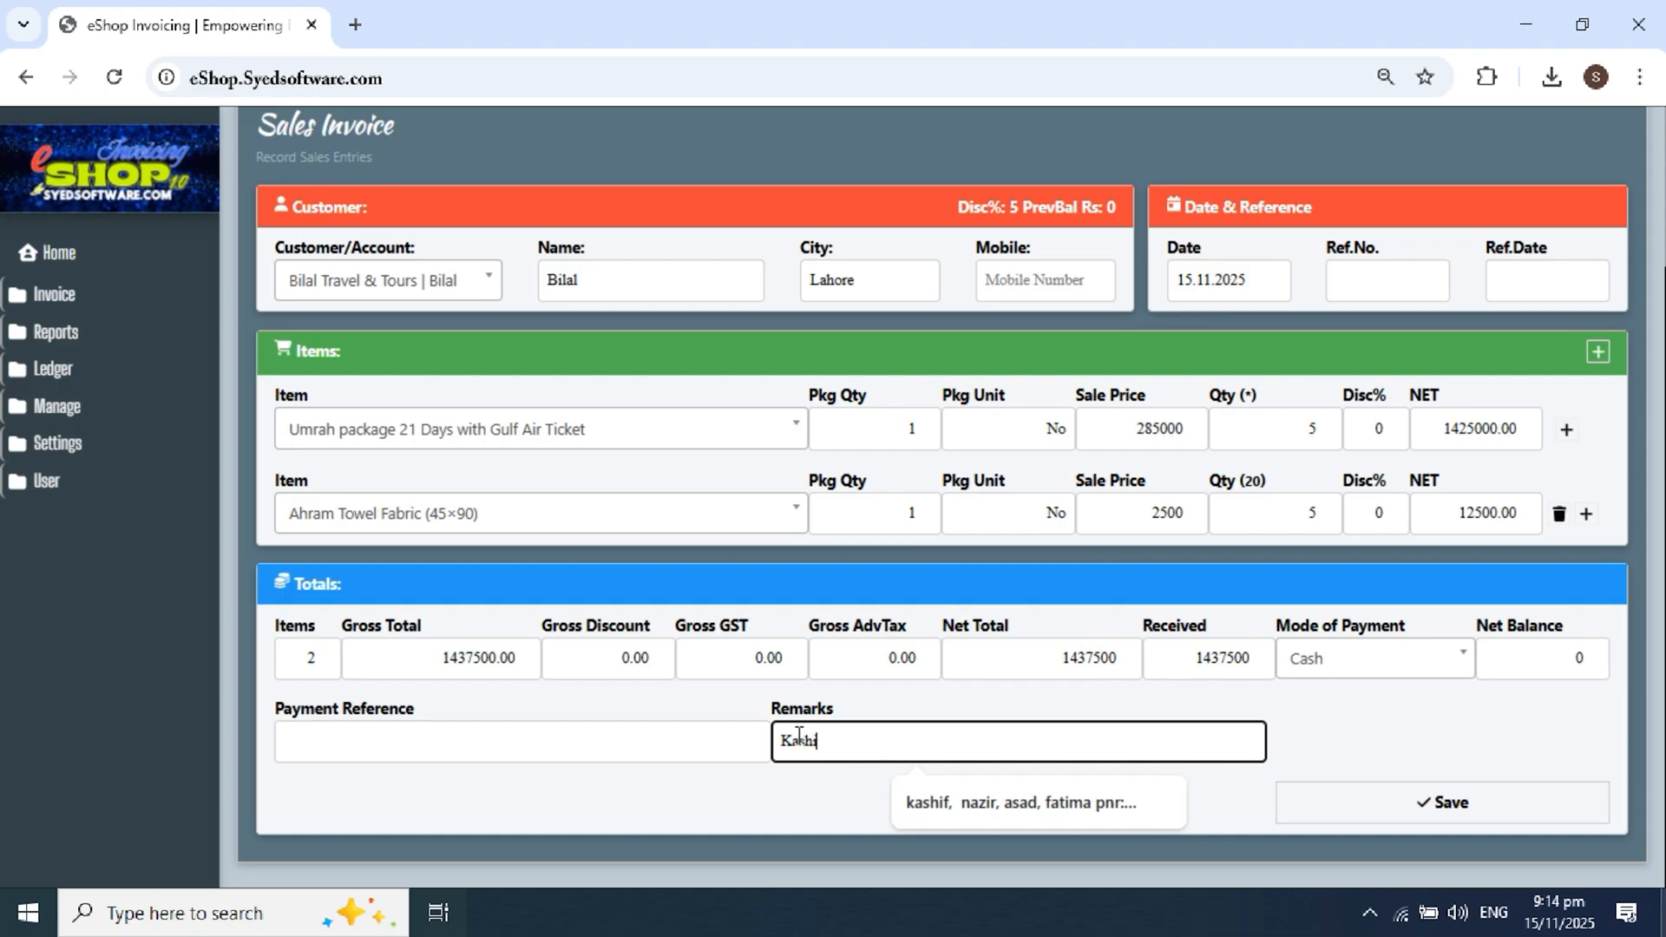
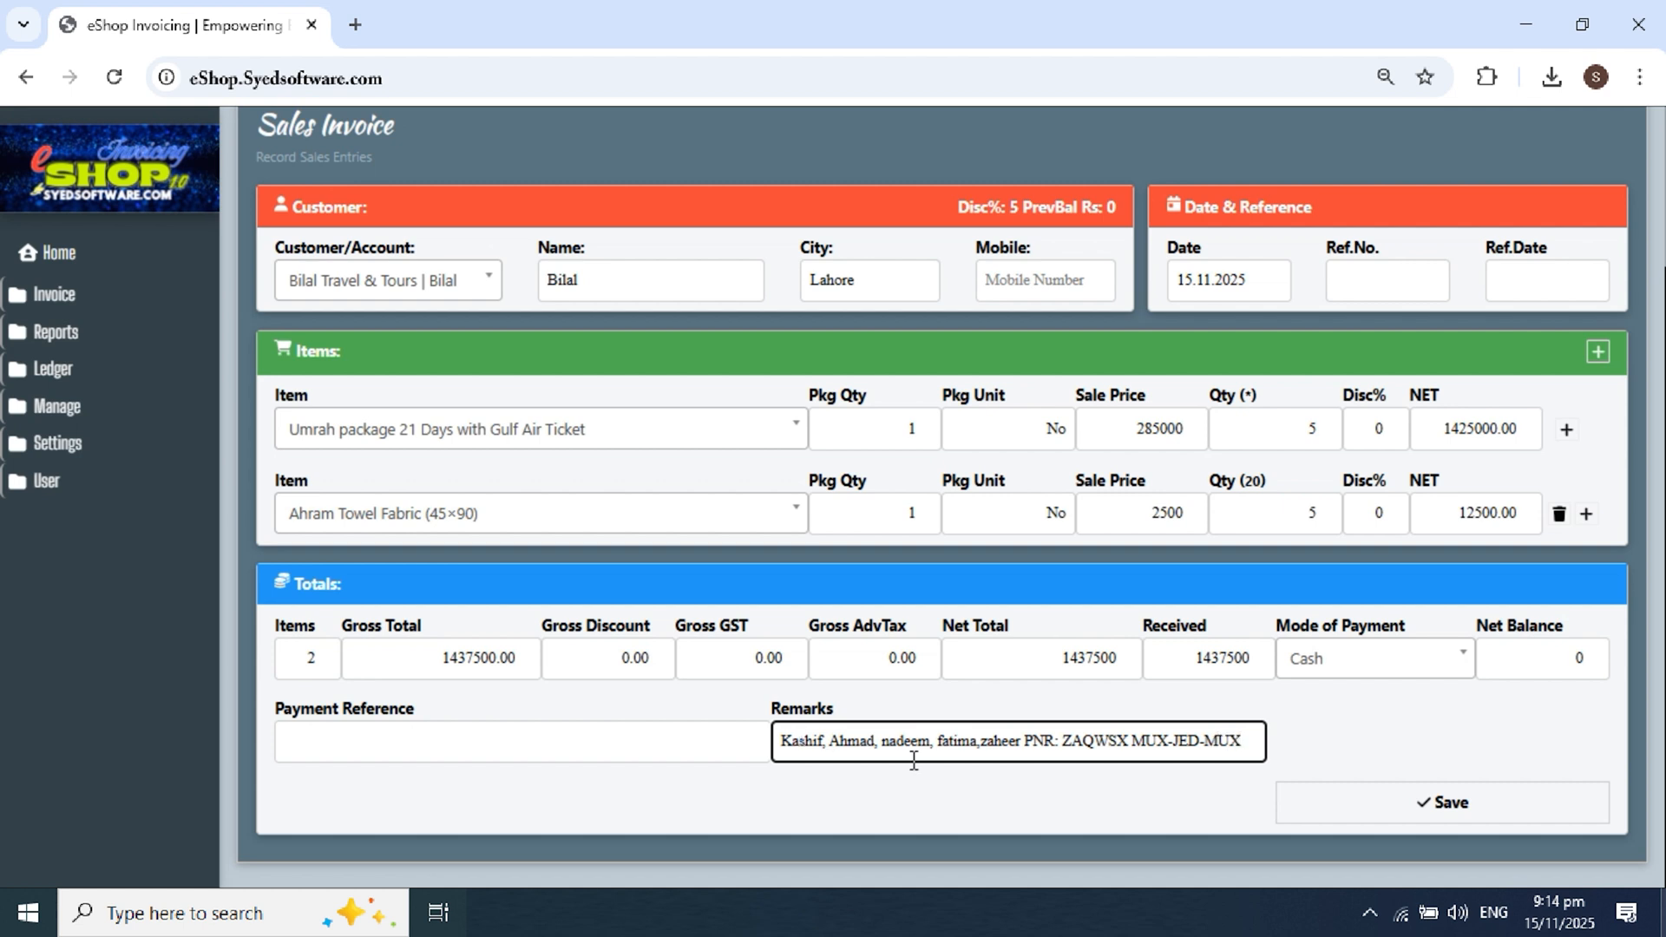
{"action": "left_click", "coordinate": [1376, 799]}
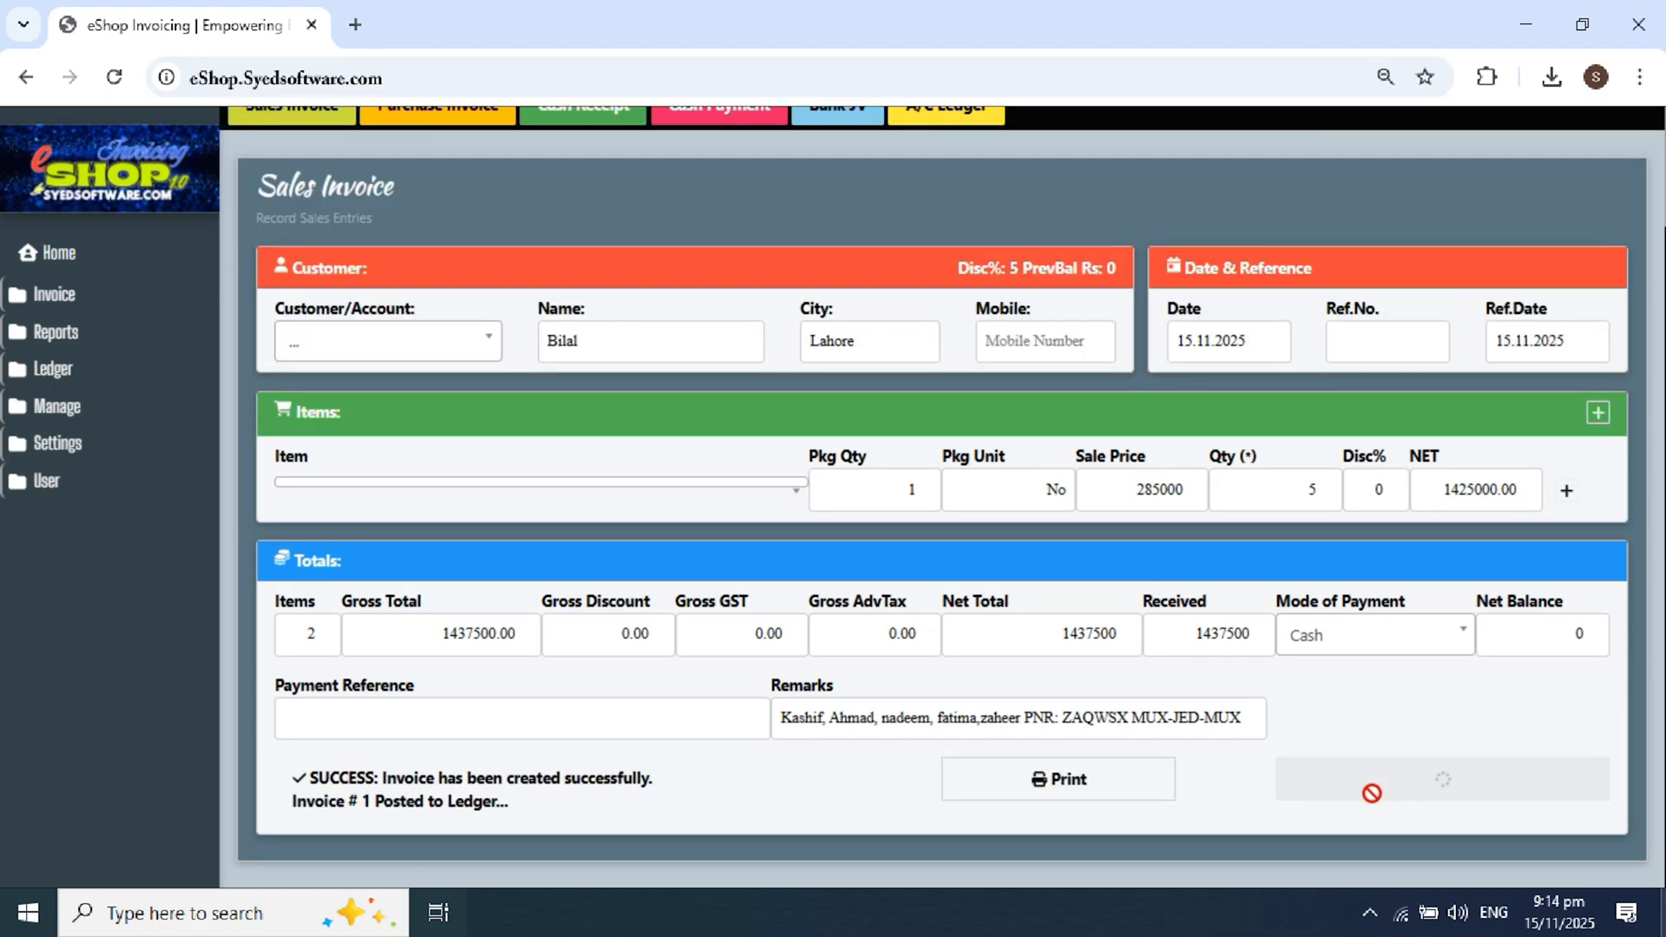
Step: Open the print preview of saved Invoice # 1 totalling 1437500
{"action": "left_click_drag", "start_coordinate": [450, 800], "coordinate": [357, 800]}
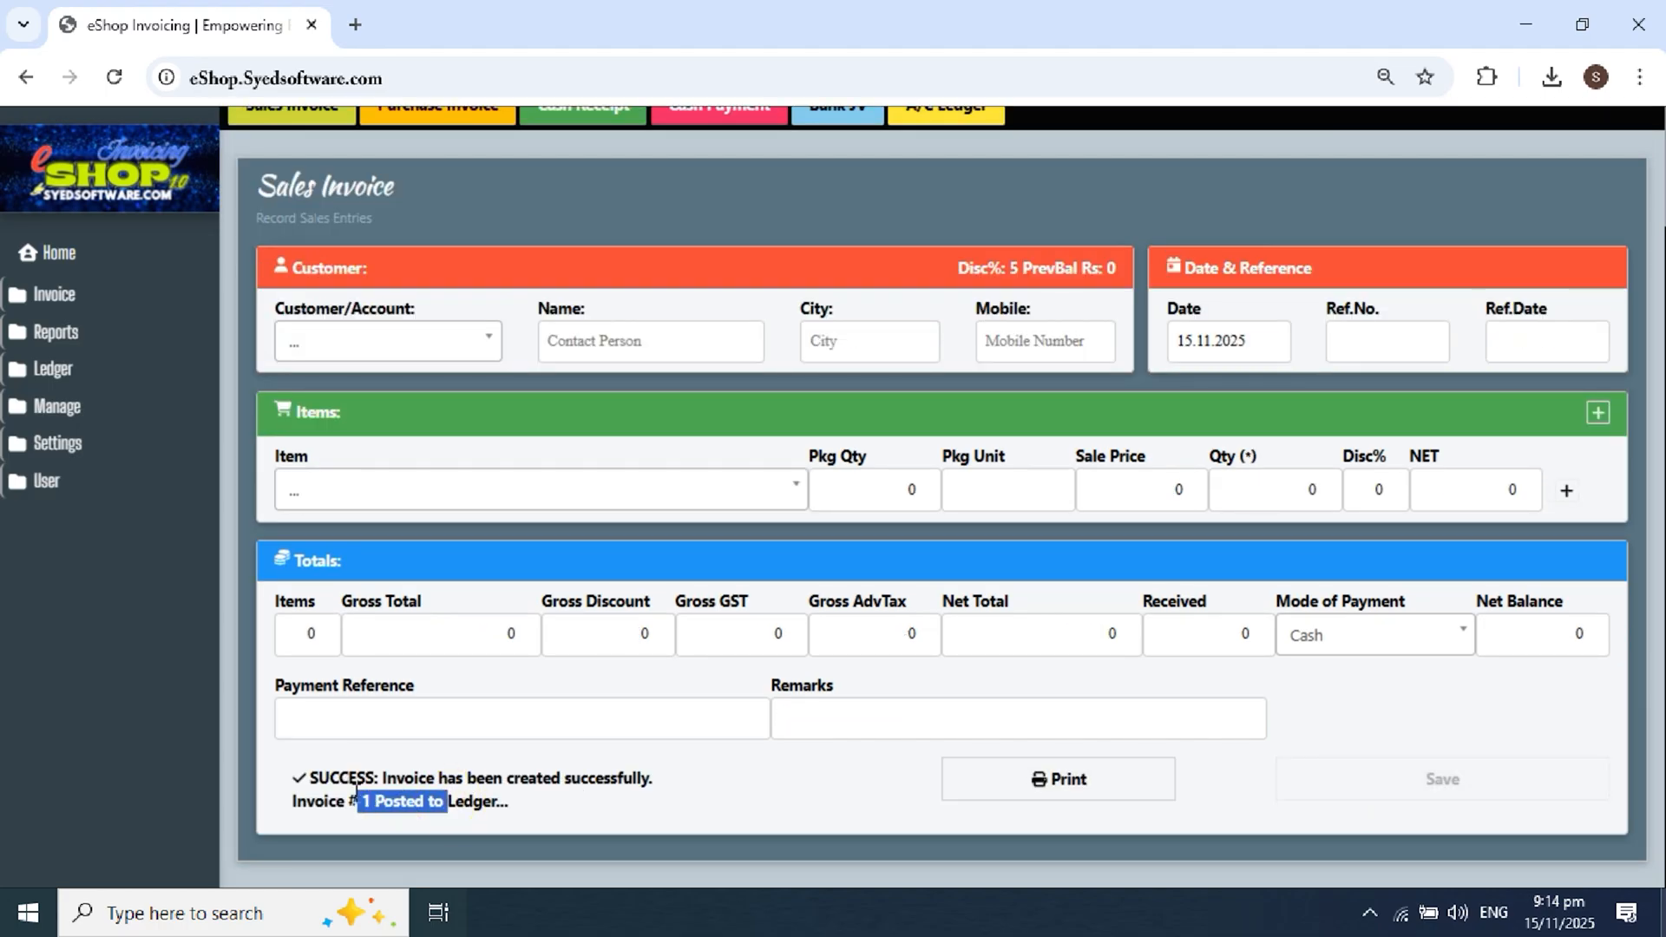
{"action": "left_click", "coordinate": [1033, 799]}
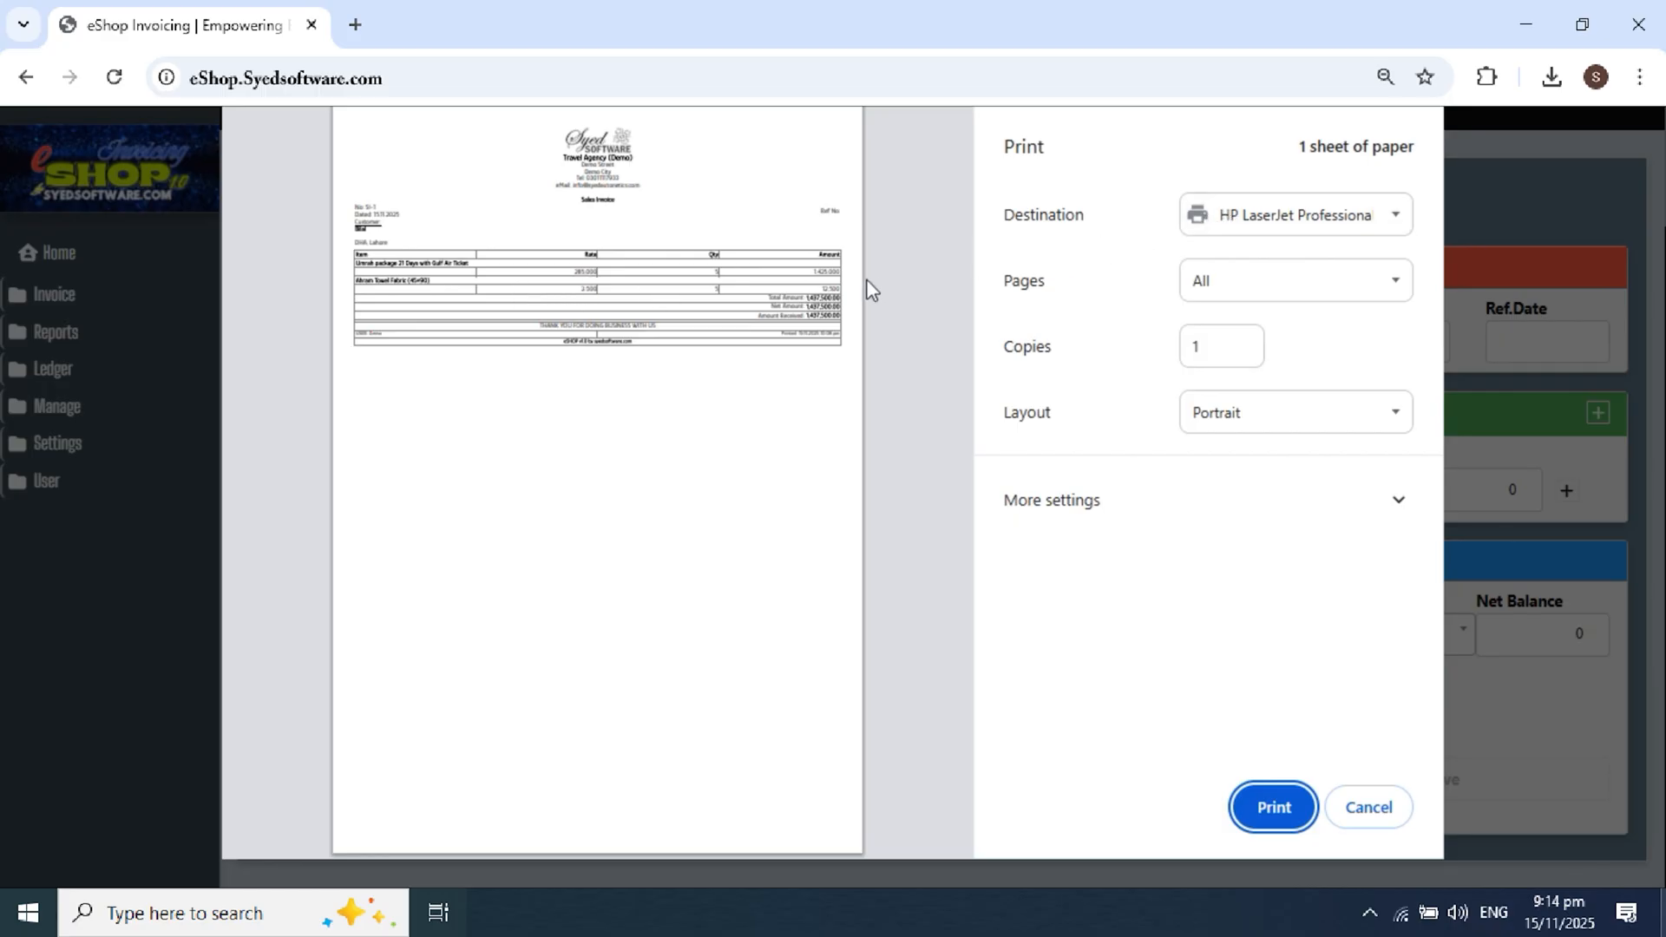
Step: Choose POS-80-Series as the print destination
{"action": "left_click", "coordinate": [1250, 217]}
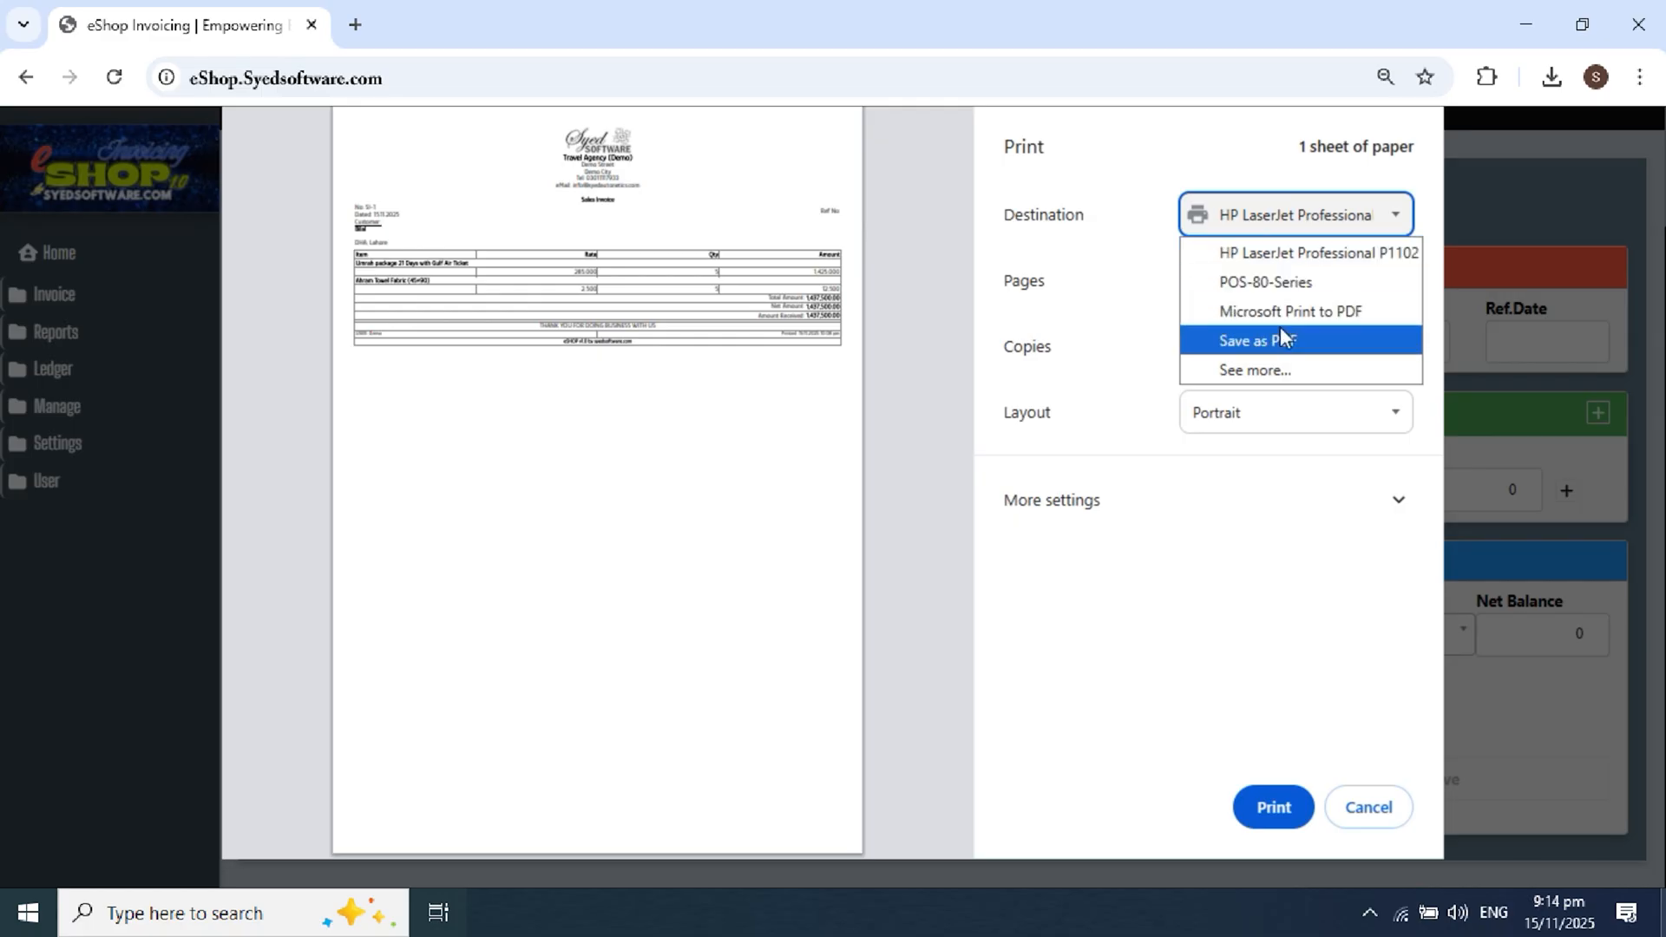
{"action": "left_click", "coordinate": [1274, 282]}
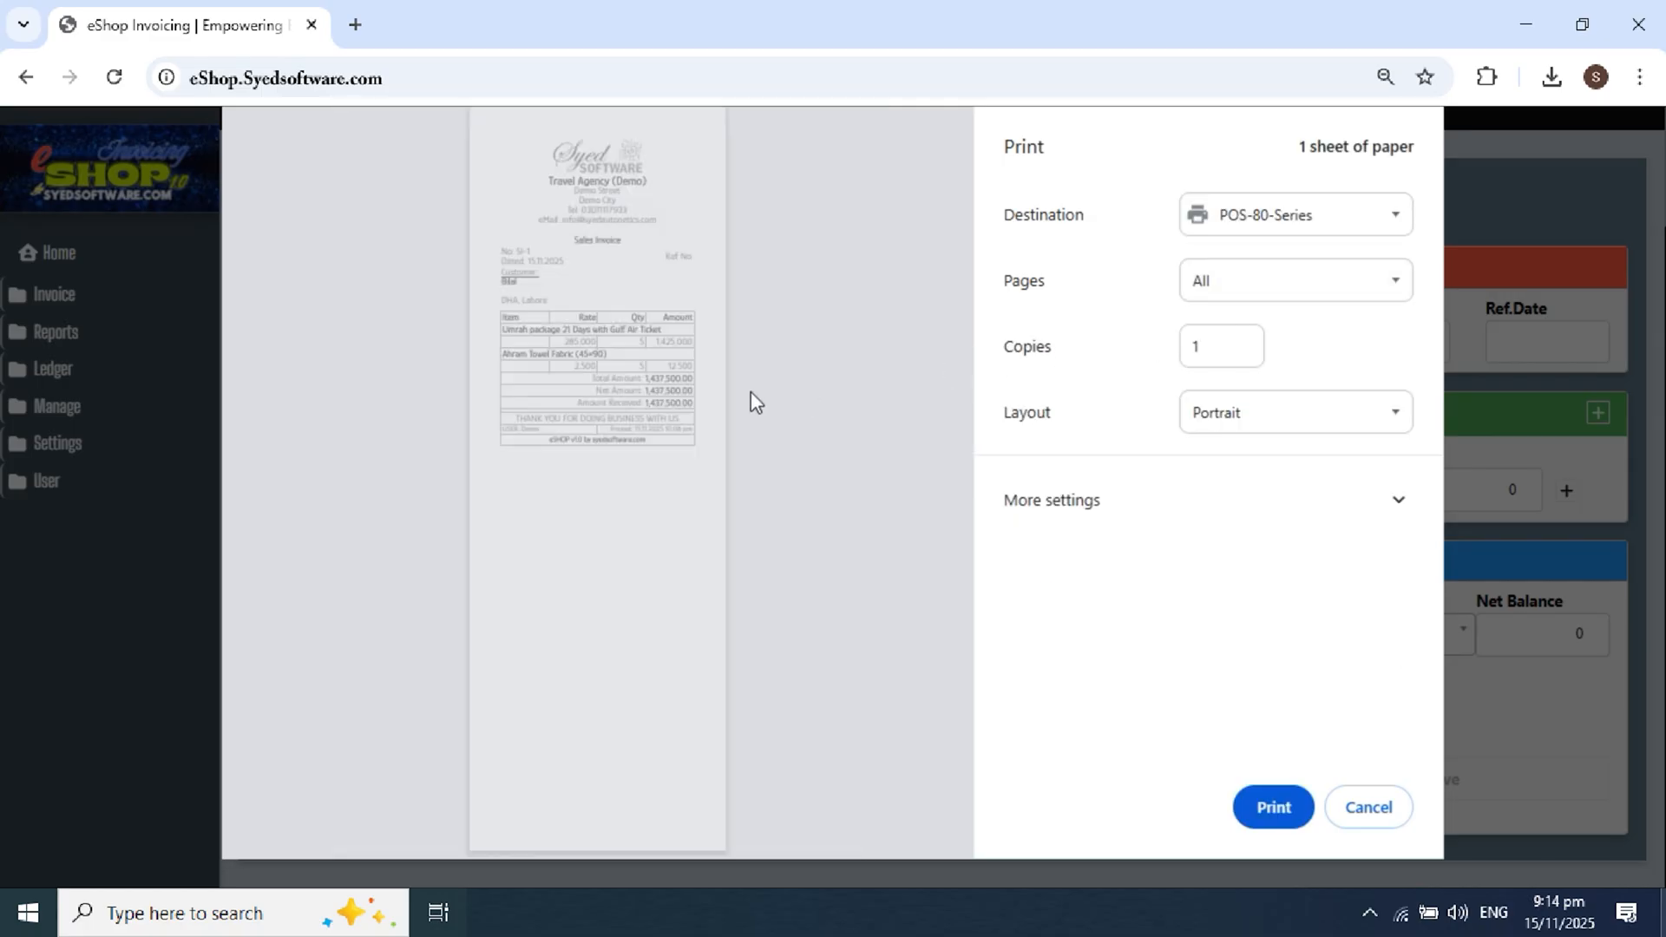
{"action": "scroll", "coordinate": [587, 344], "scroll_direction": "up", "scroll_amount": 4}
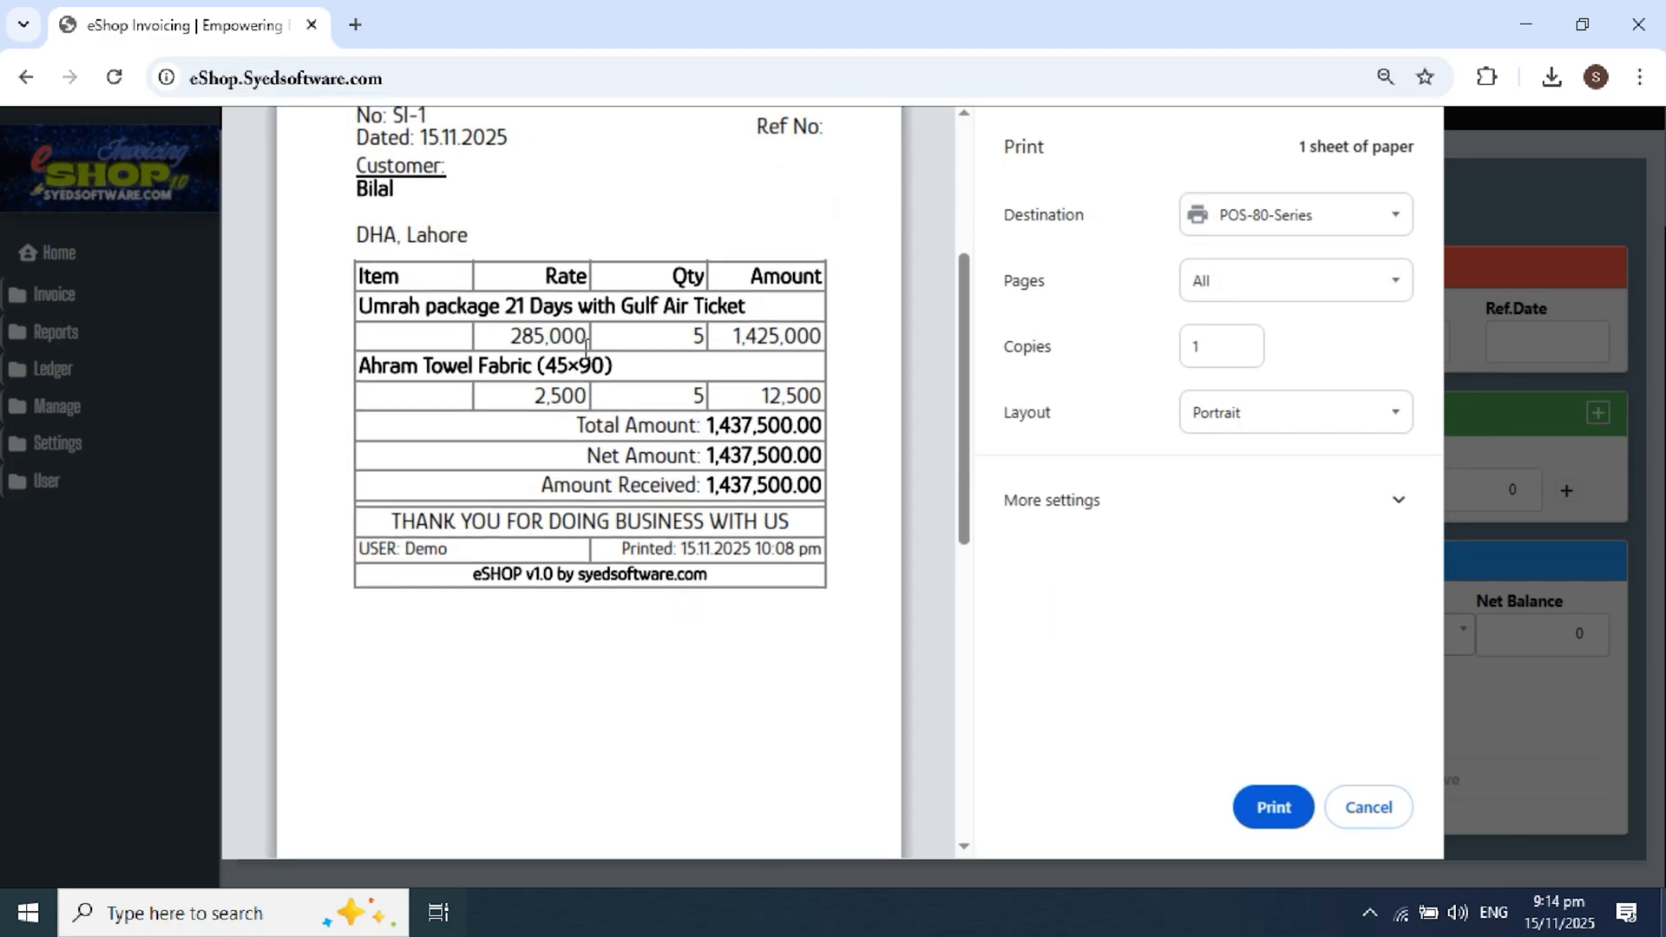
{"action": "scroll", "coordinate": [571, 350], "scroll_direction": "down", "scroll_amount": 4}
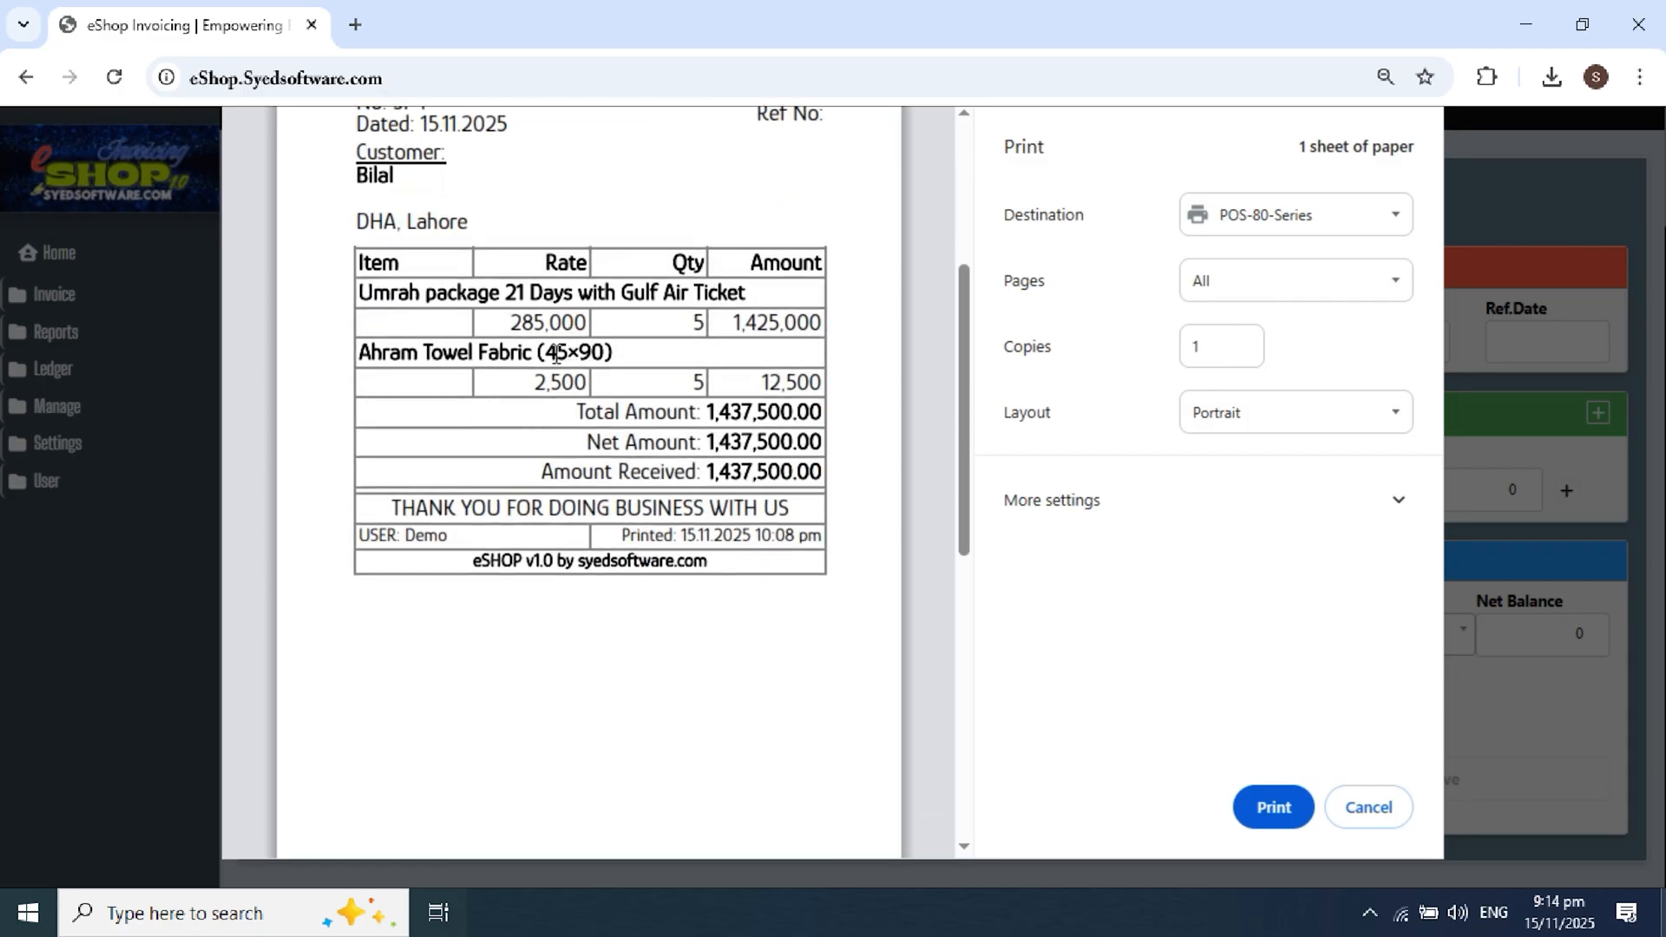
{"action": "left_click_drag", "start_coordinate": [358, 293], "coordinate": [754, 289]}
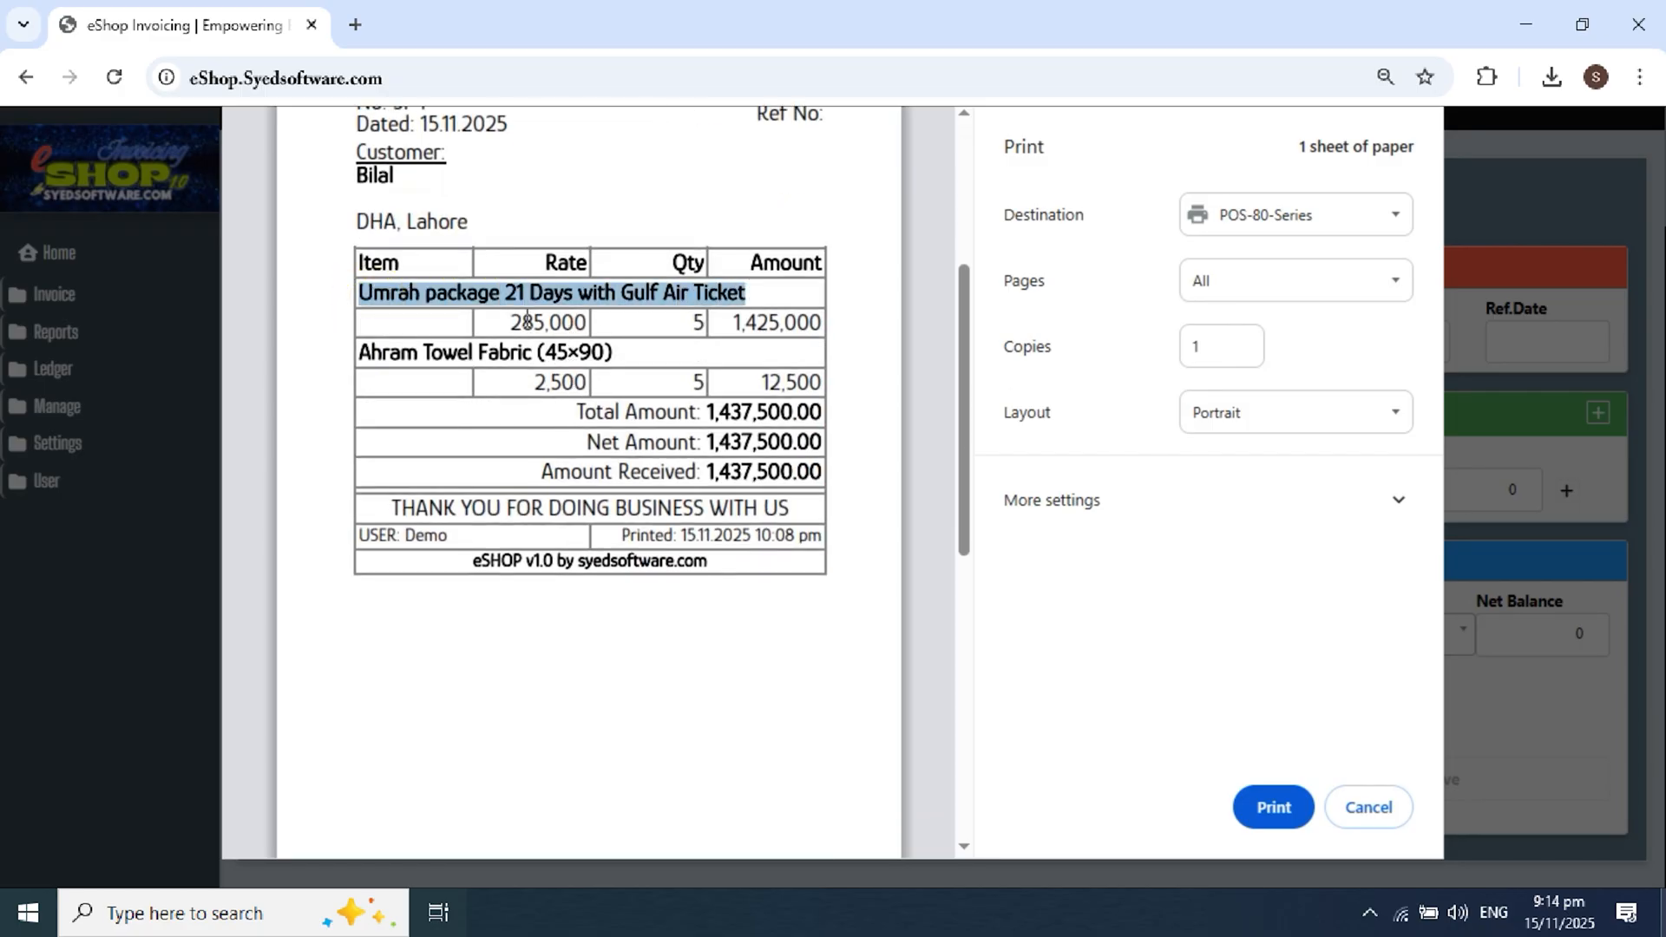
Step: Review the receipt's Umrah package, Ahram Towel Fabric and Net Amount lines, then cancel printing
{"action": "left_click_drag", "start_coordinate": [500, 320], "coordinate": [797, 322]}
{"action": "left_click_drag", "start_coordinate": [381, 354], "coordinate": [780, 390]}
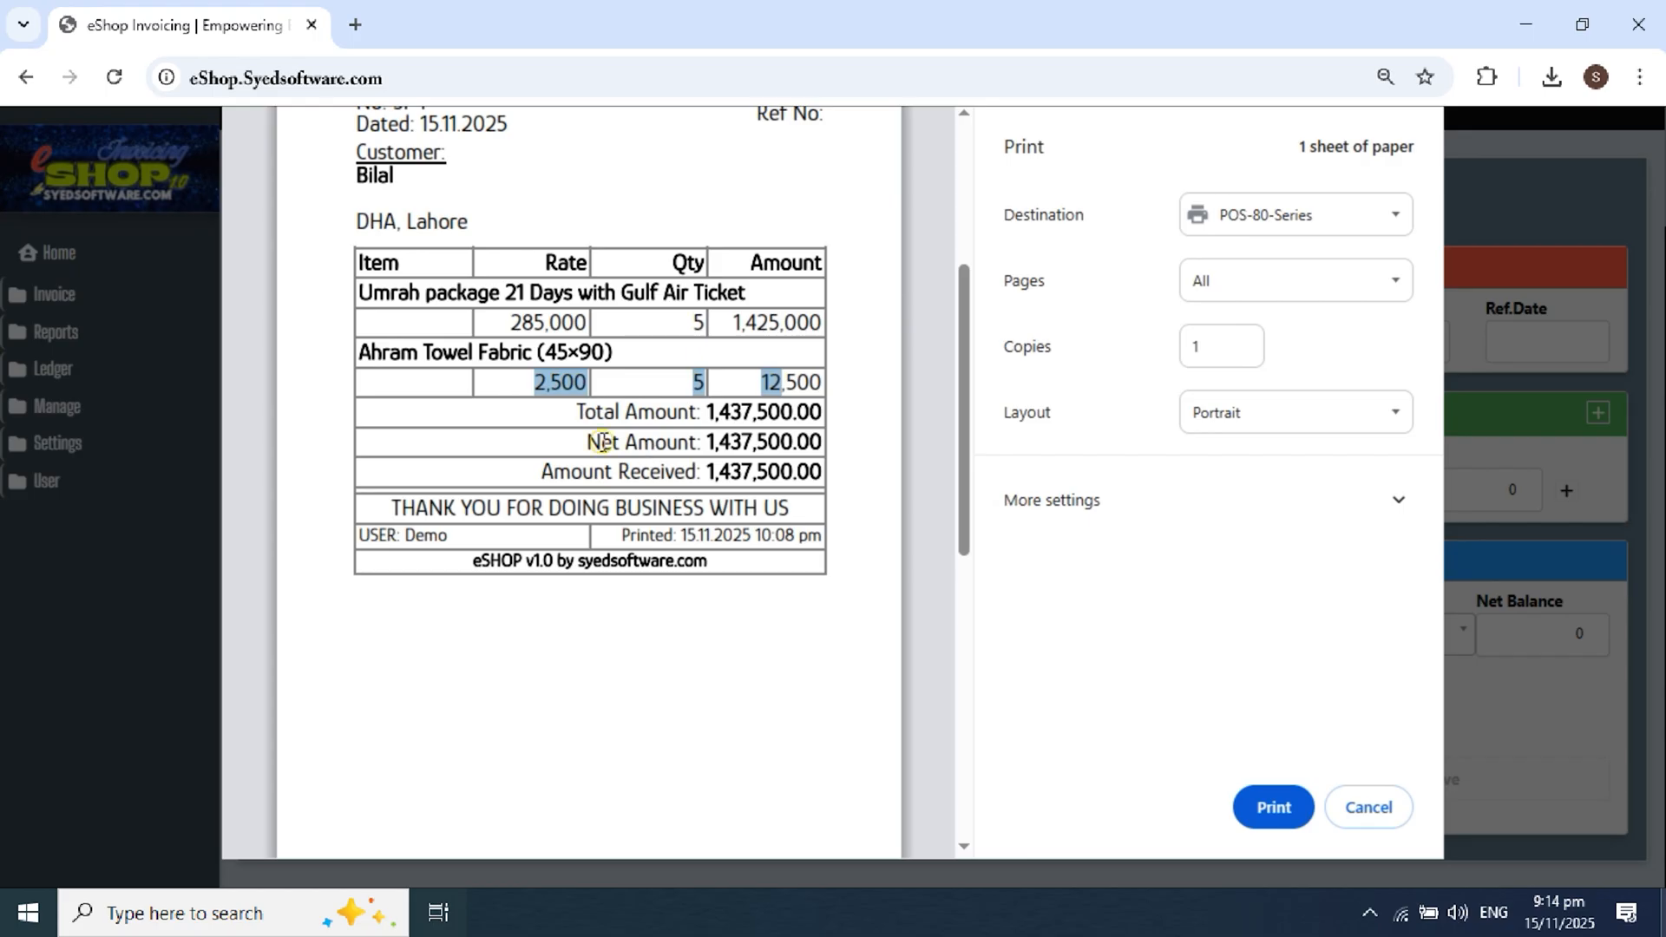
{"action": "left_click_drag", "start_coordinate": [599, 440], "coordinate": [811, 476]}
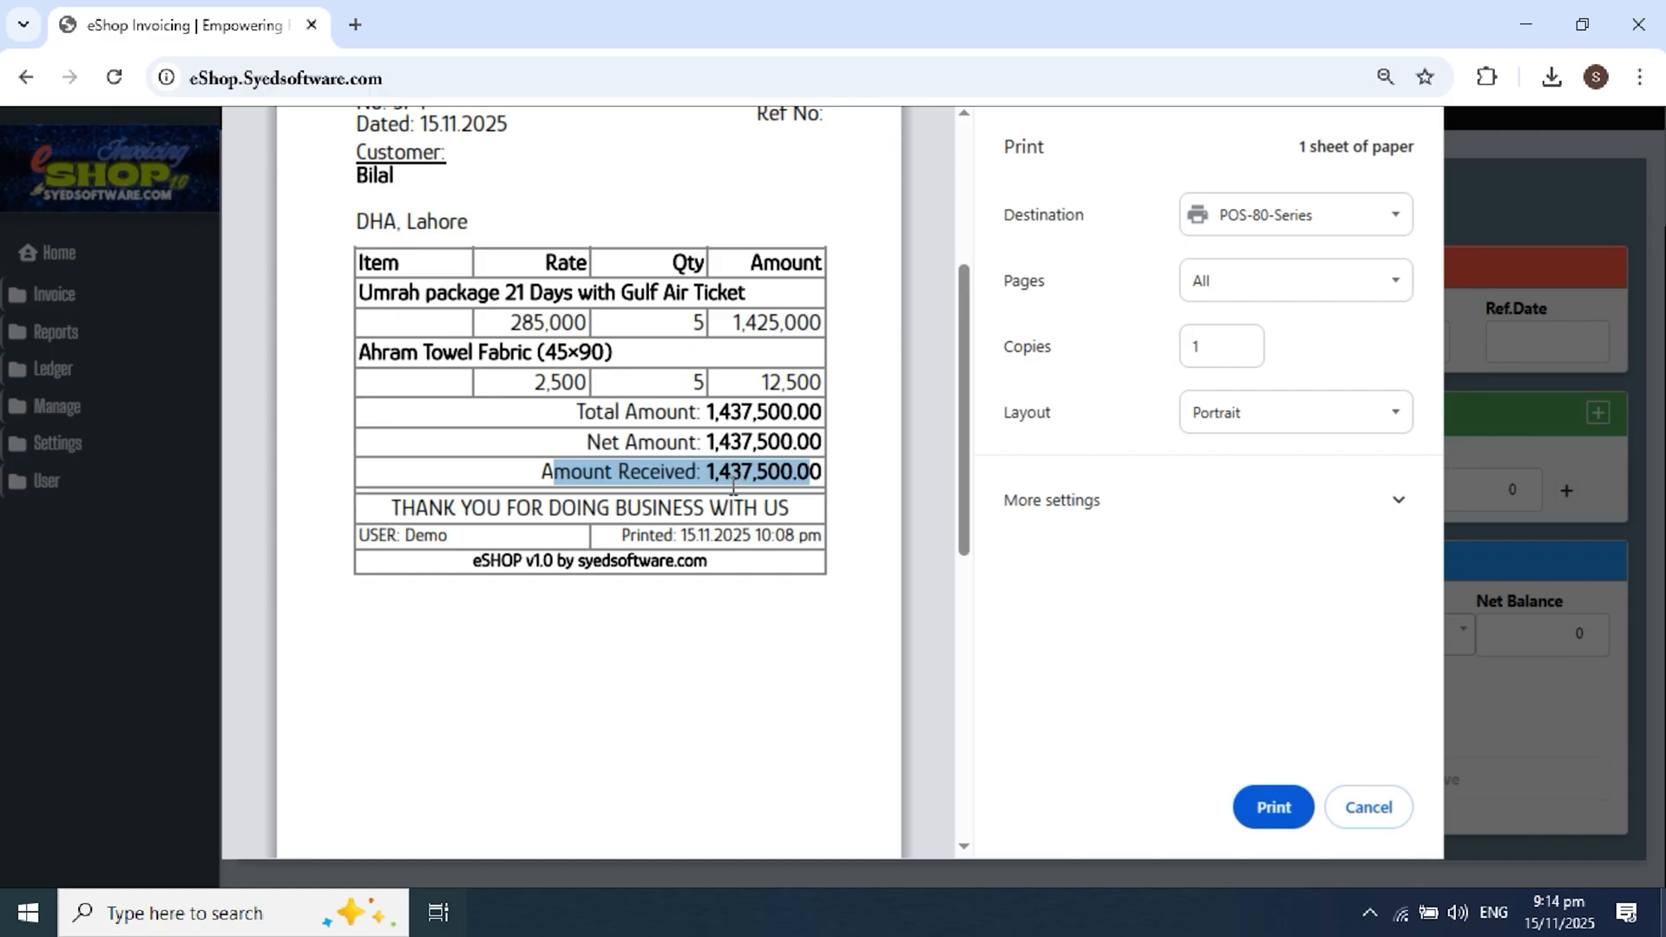
{"action": "scroll", "coordinate": [726, 457], "scroll_direction": "up", "scroll_amount": 3}
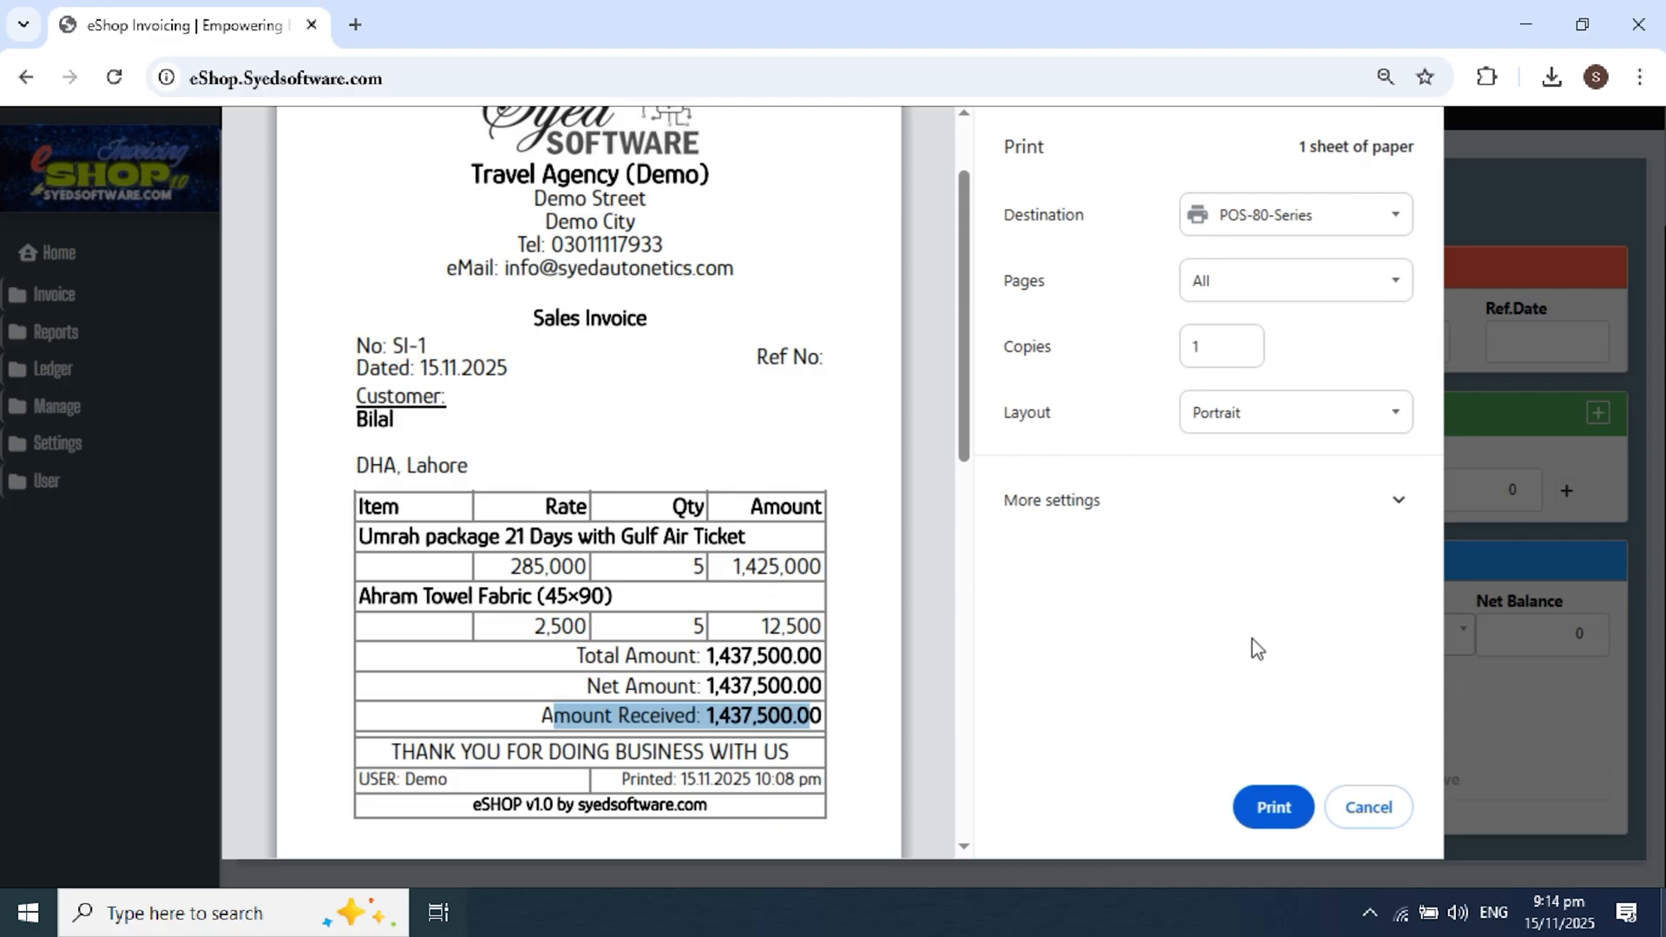
{"action": "left_click", "coordinate": [1365, 808]}
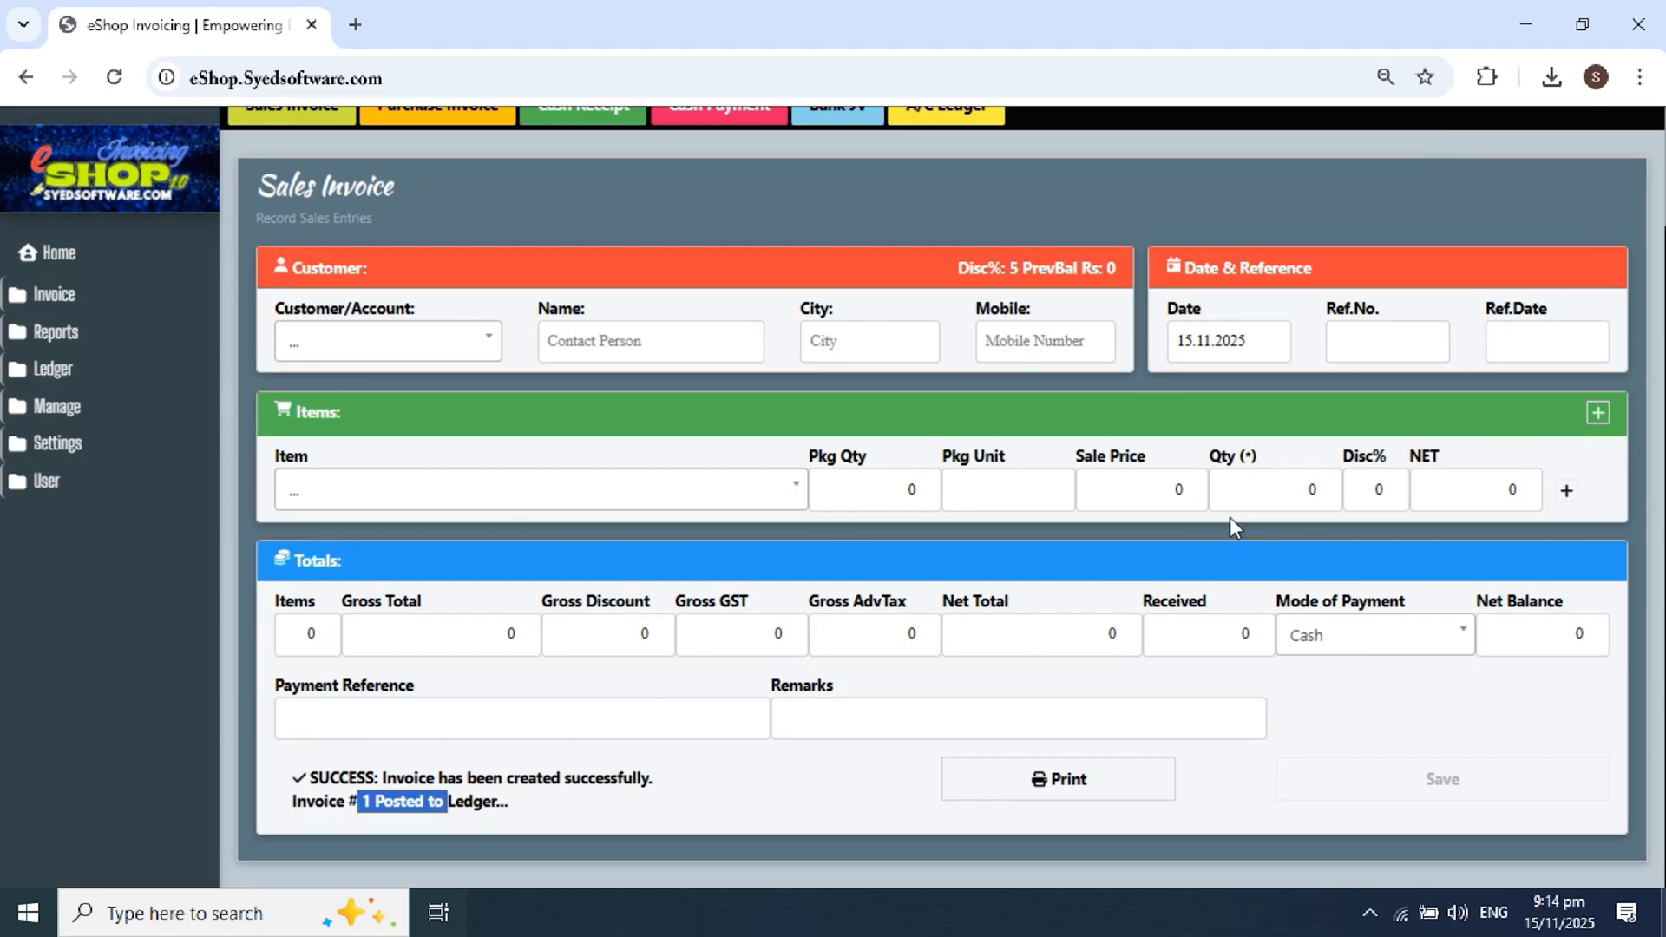
Step: Review the dashboard's PKR 1,437,500 Cash Sales total and the Top 5 Items Sold chart
{"action": "scroll", "coordinate": [1054, 403], "scroll_direction": "up", "scroll_amount": 2}
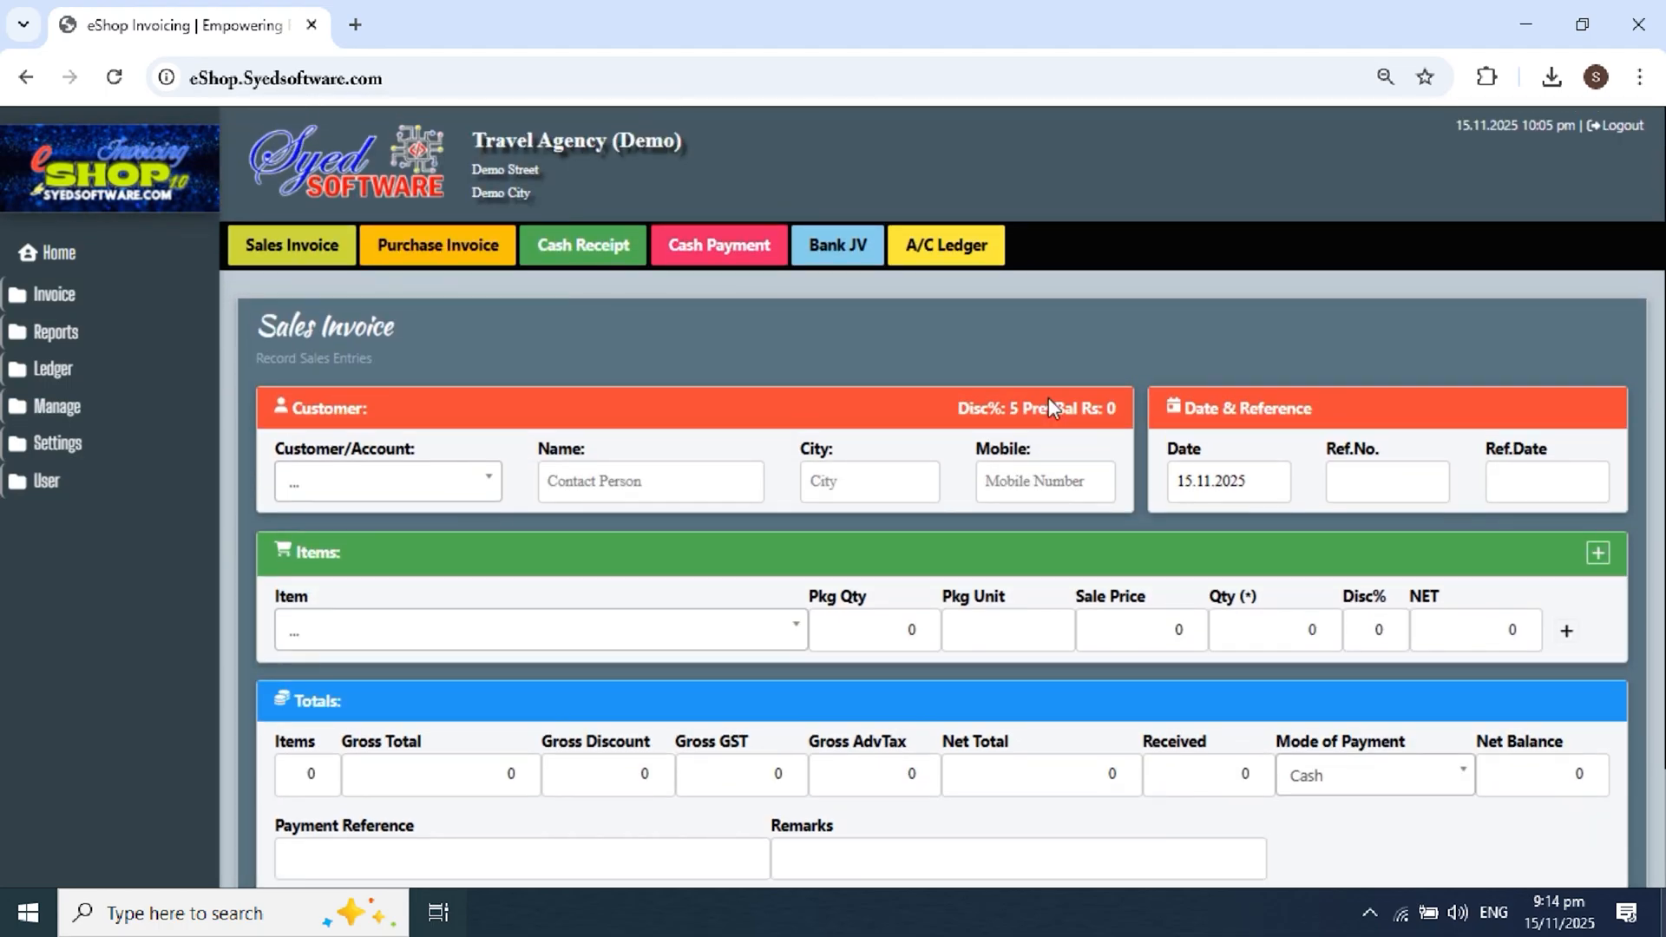
{"action": "scroll", "coordinate": [1024, 382], "scroll_direction": "down", "scroll_amount": 2}
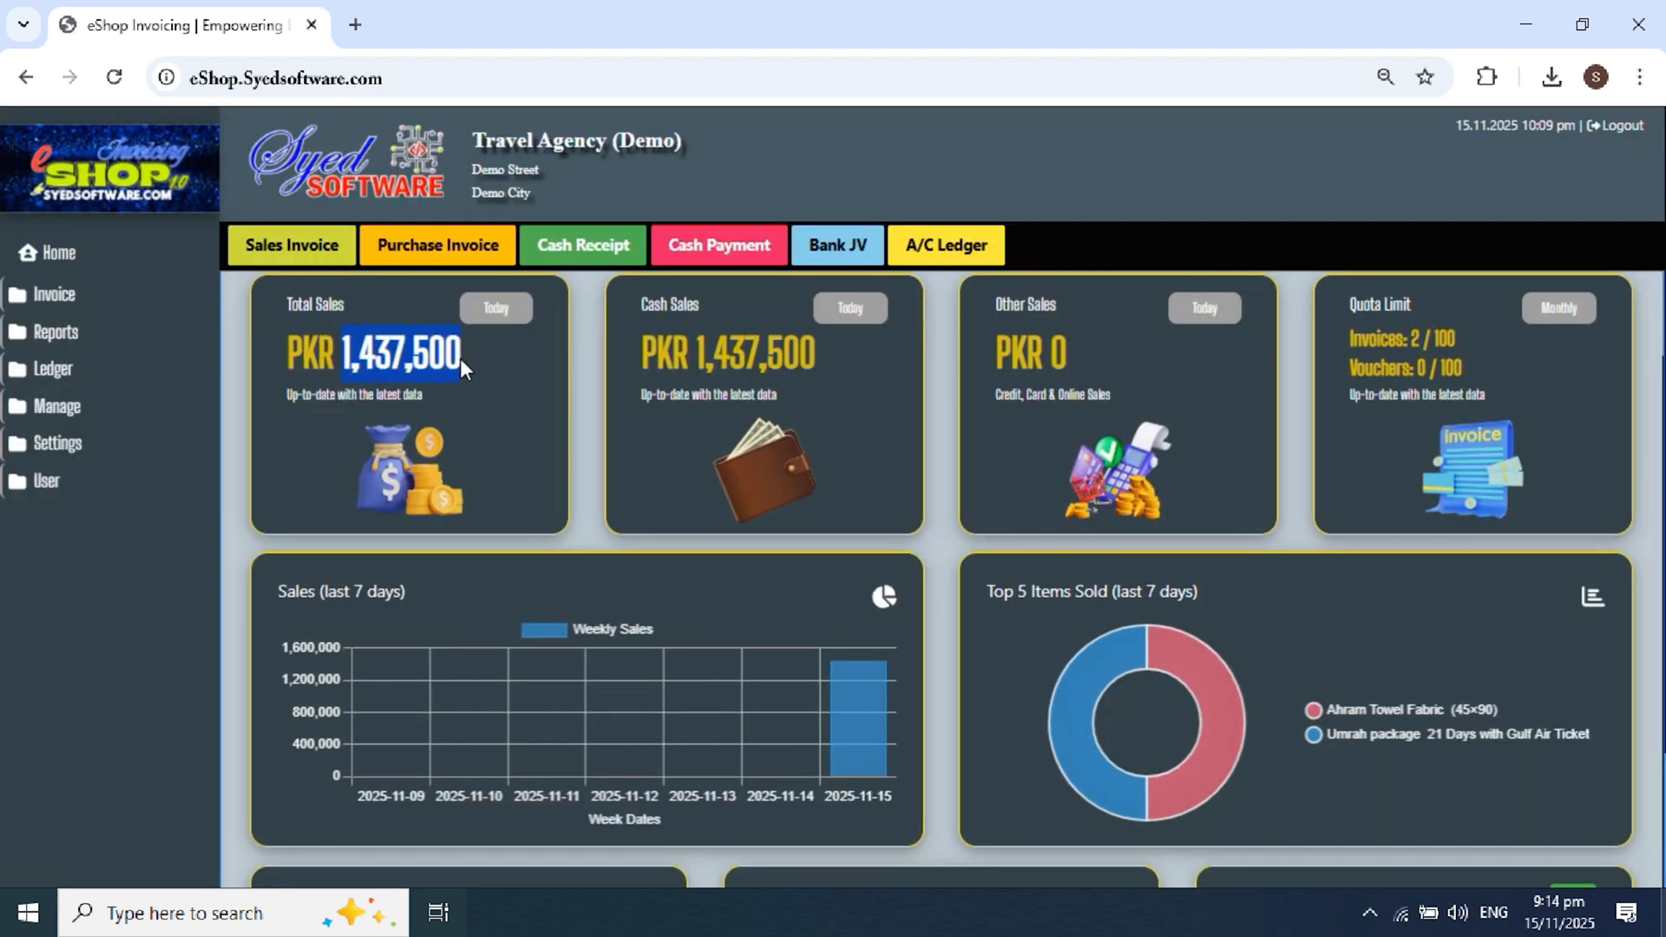
{"action": "left_click_drag", "start_coordinate": [634, 359], "coordinate": [785, 363]}
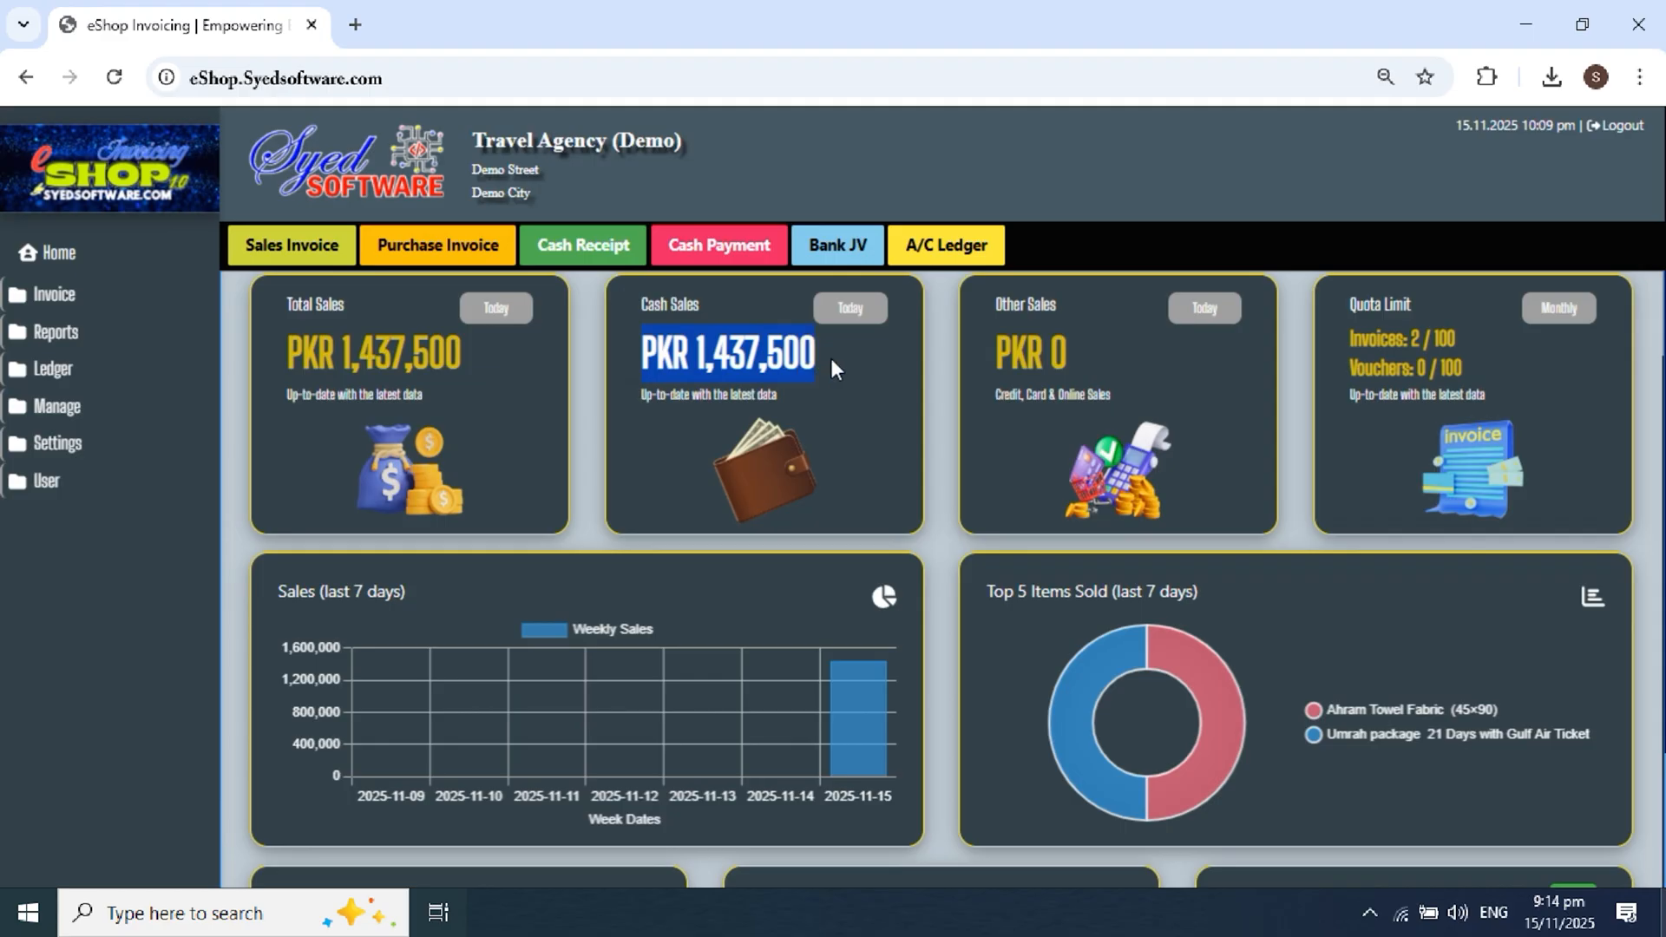
{"action": "left_click_drag", "start_coordinate": [1012, 349], "coordinate": [1081, 349]}
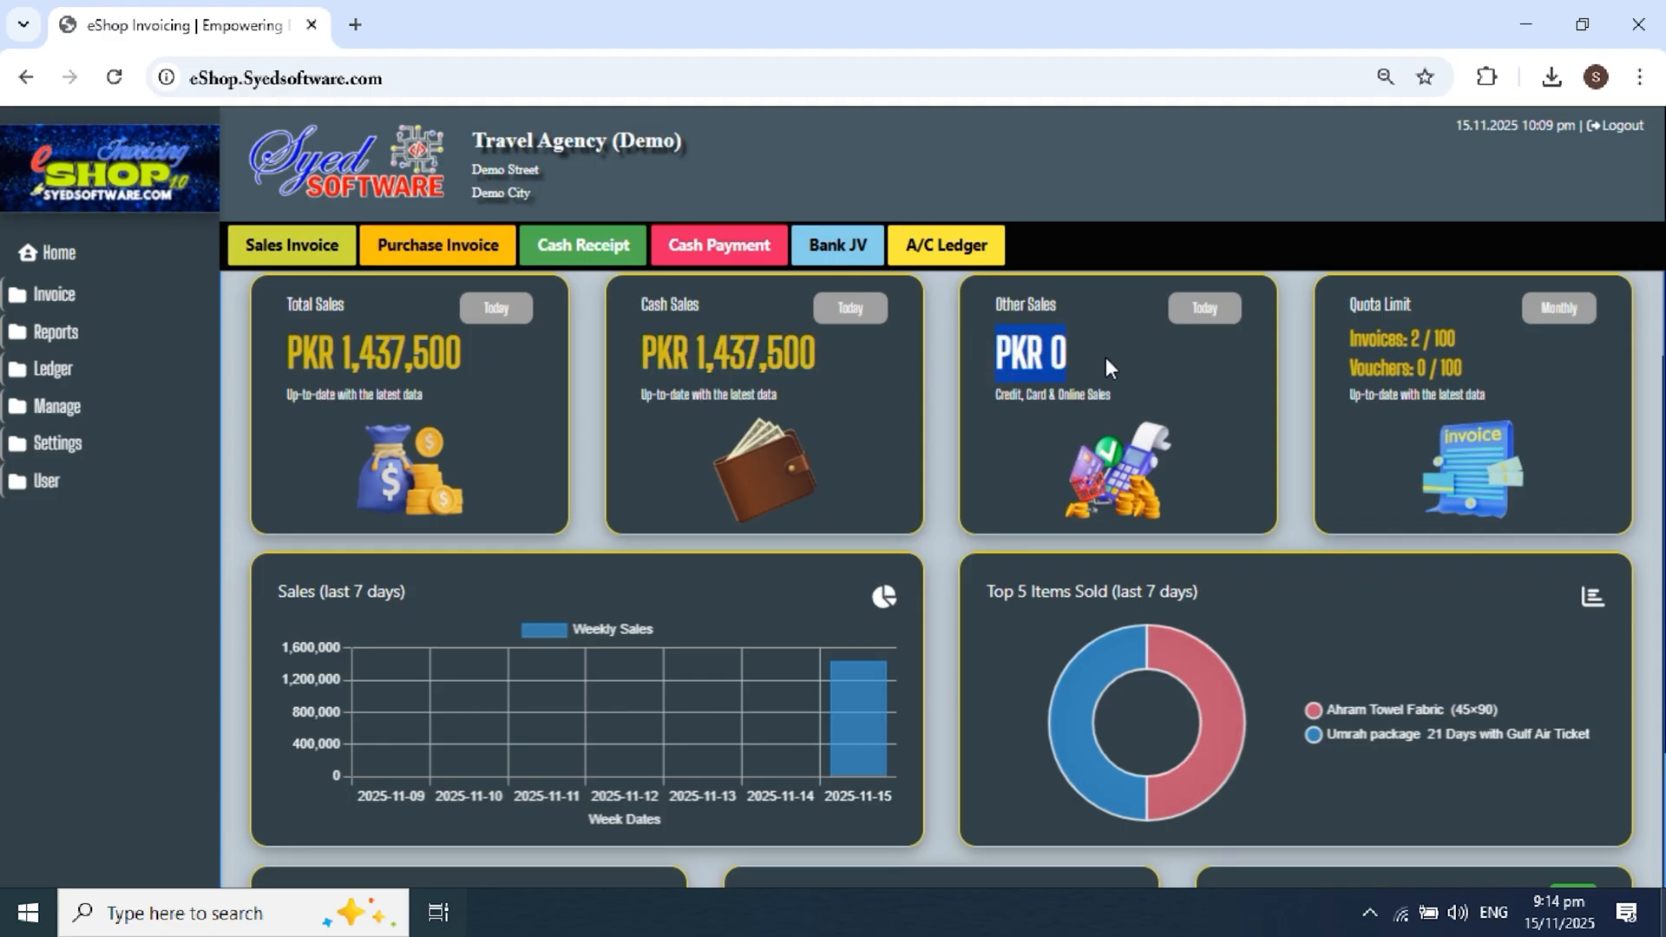
{"action": "scroll", "coordinate": [1106, 360], "scroll_direction": "down", "scroll_amount": 1}
{"action": "mouse_move", "coordinate": [876, 652]}
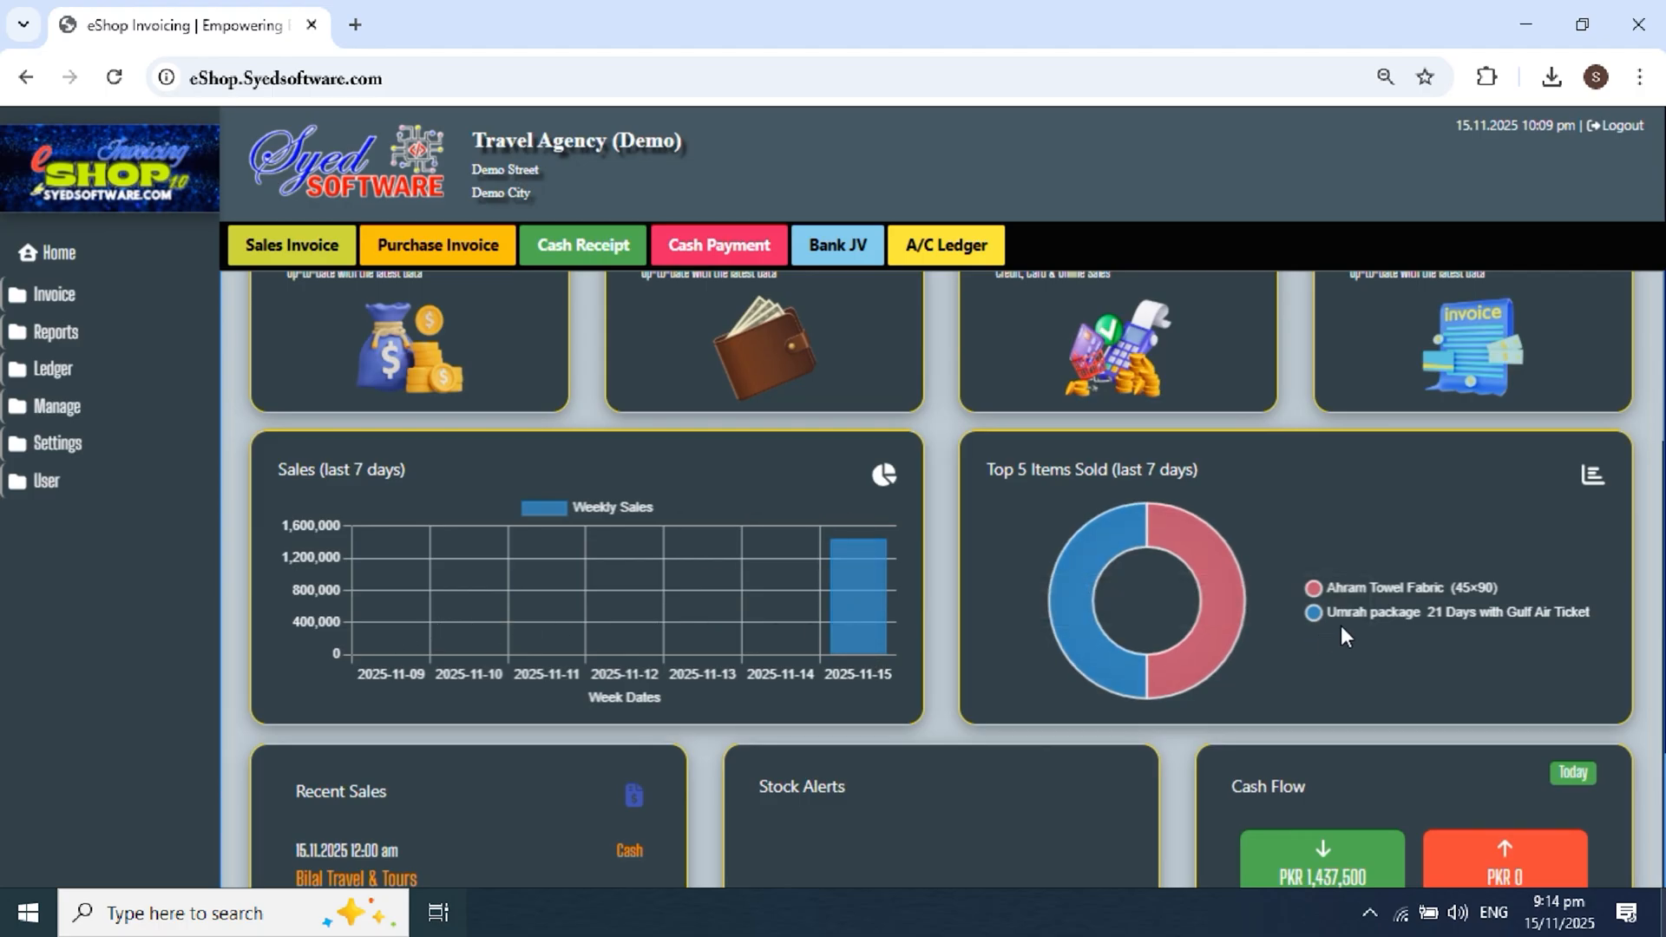
{"action": "left_click_drag", "start_coordinate": [1004, 469], "coordinate": [1128, 470]}
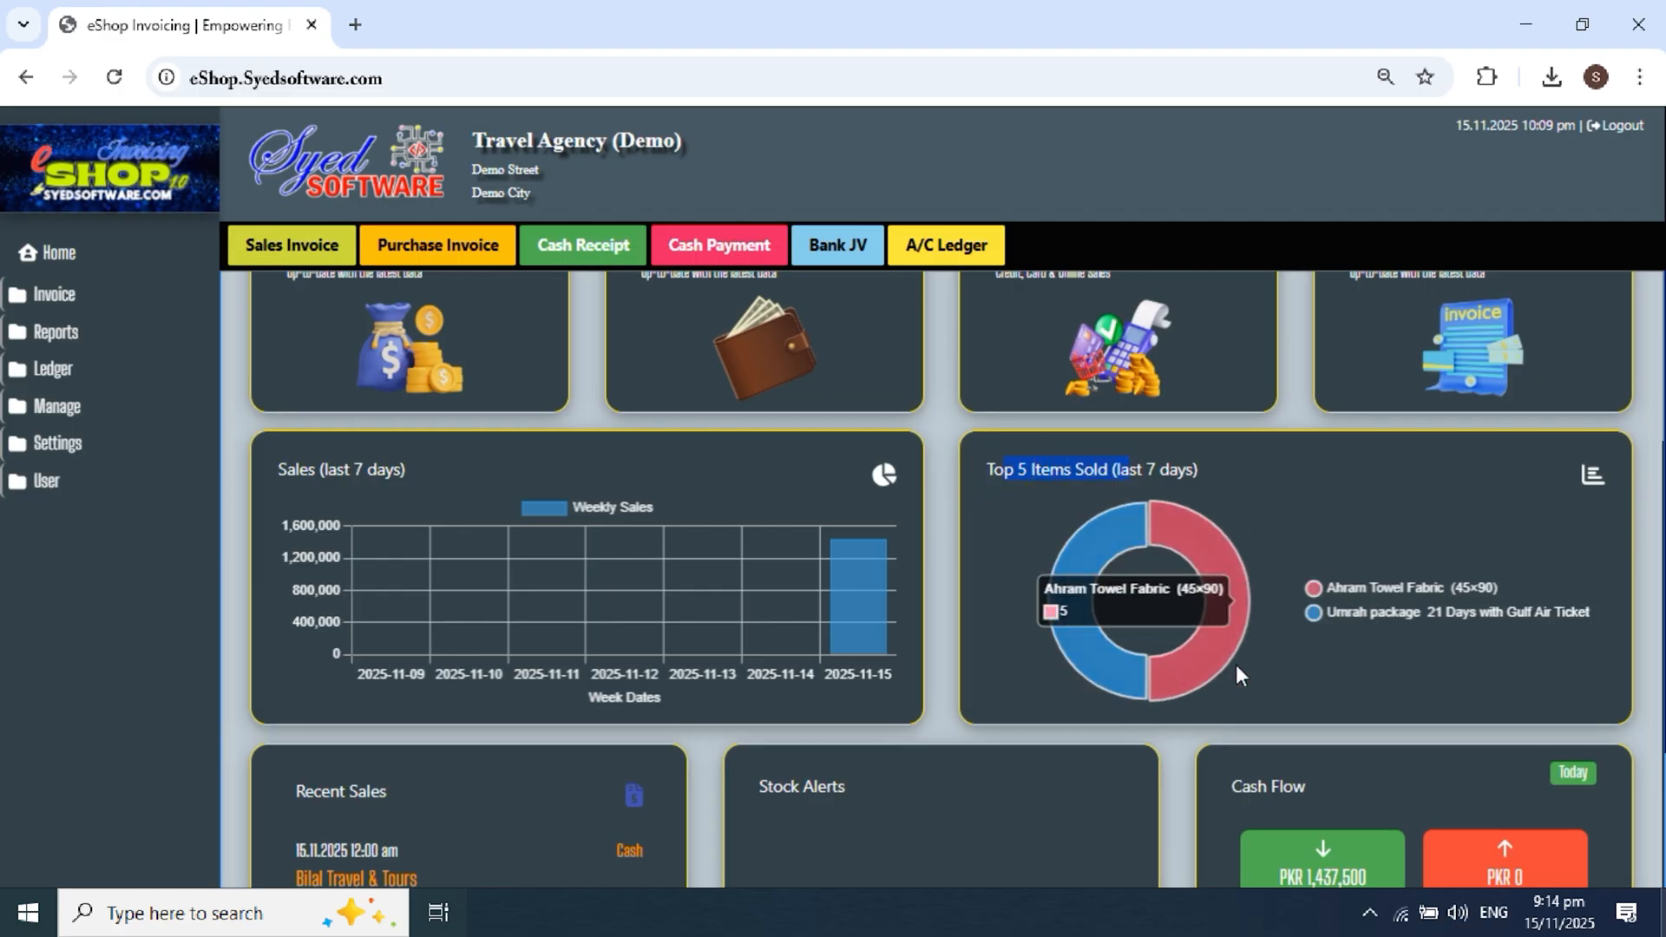
Step: Check today's cash inflow and net cash flow amounts
{"action": "scroll", "coordinate": [1336, 630], "scroll_direction": "down", "scroll_amount": 1}
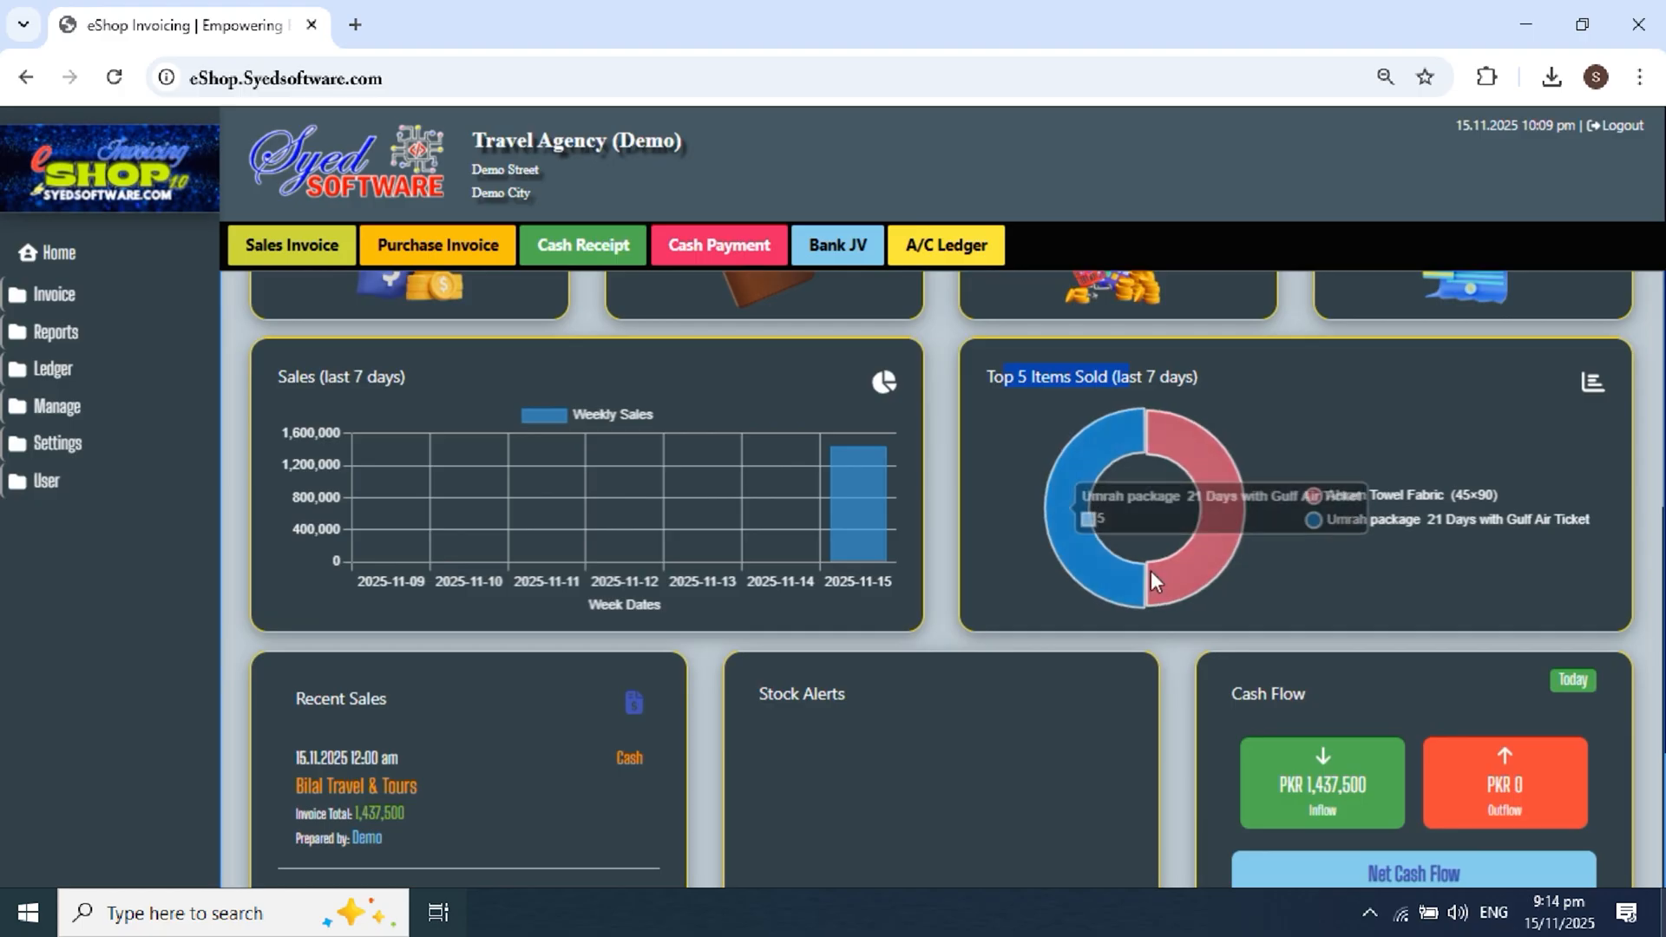
{"action": "scroll", "coordinate": [1309, 529], "scroll_direction": "down", "scroll_amount": 2}
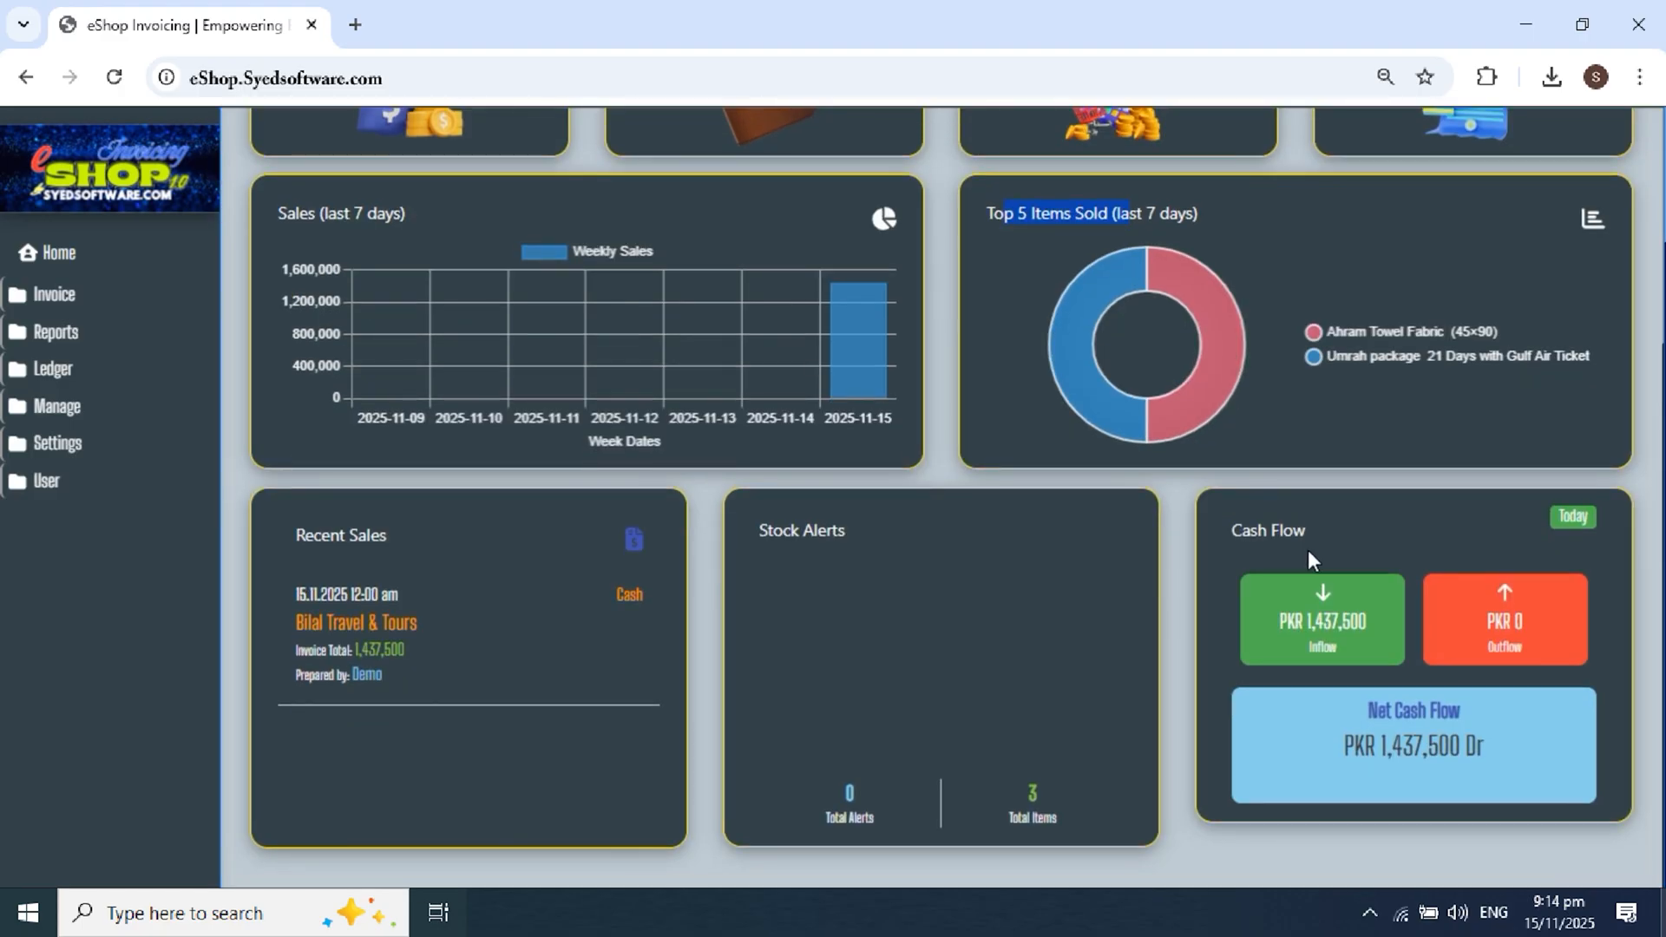
{"action": "left_click_drag", "start_coordinate": [1279, 621], "coordinate": [1368, 622]}
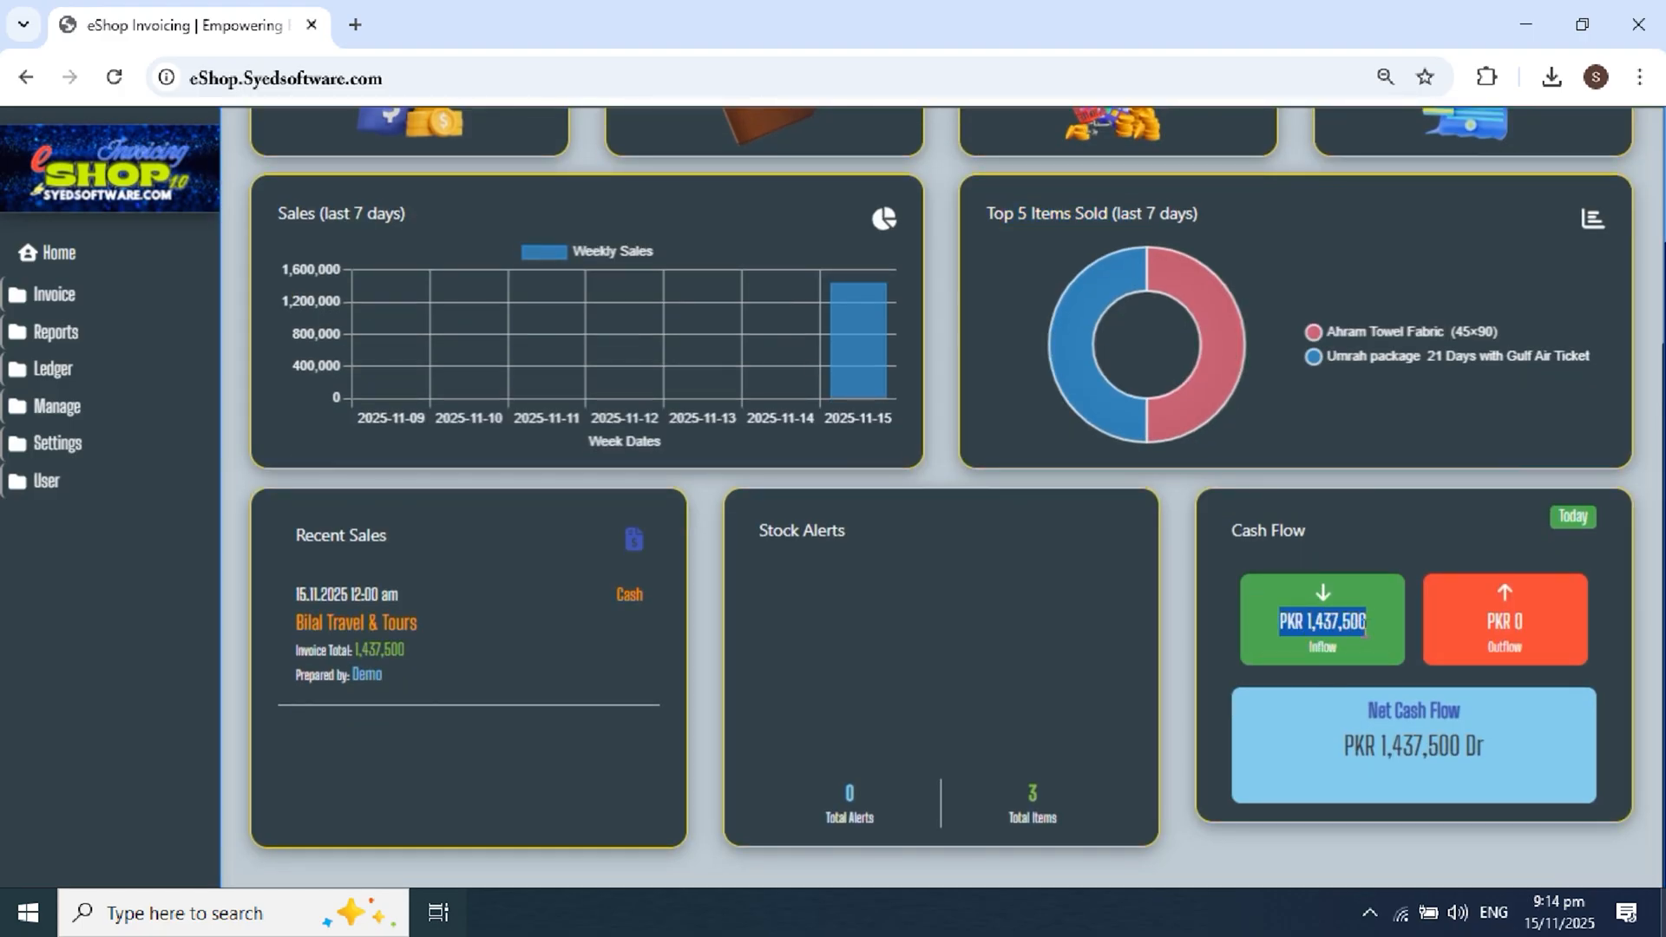
{"action": "left_click_drag", "start_coordinate": [1376, 748], "coordinate": [1465, 748]}
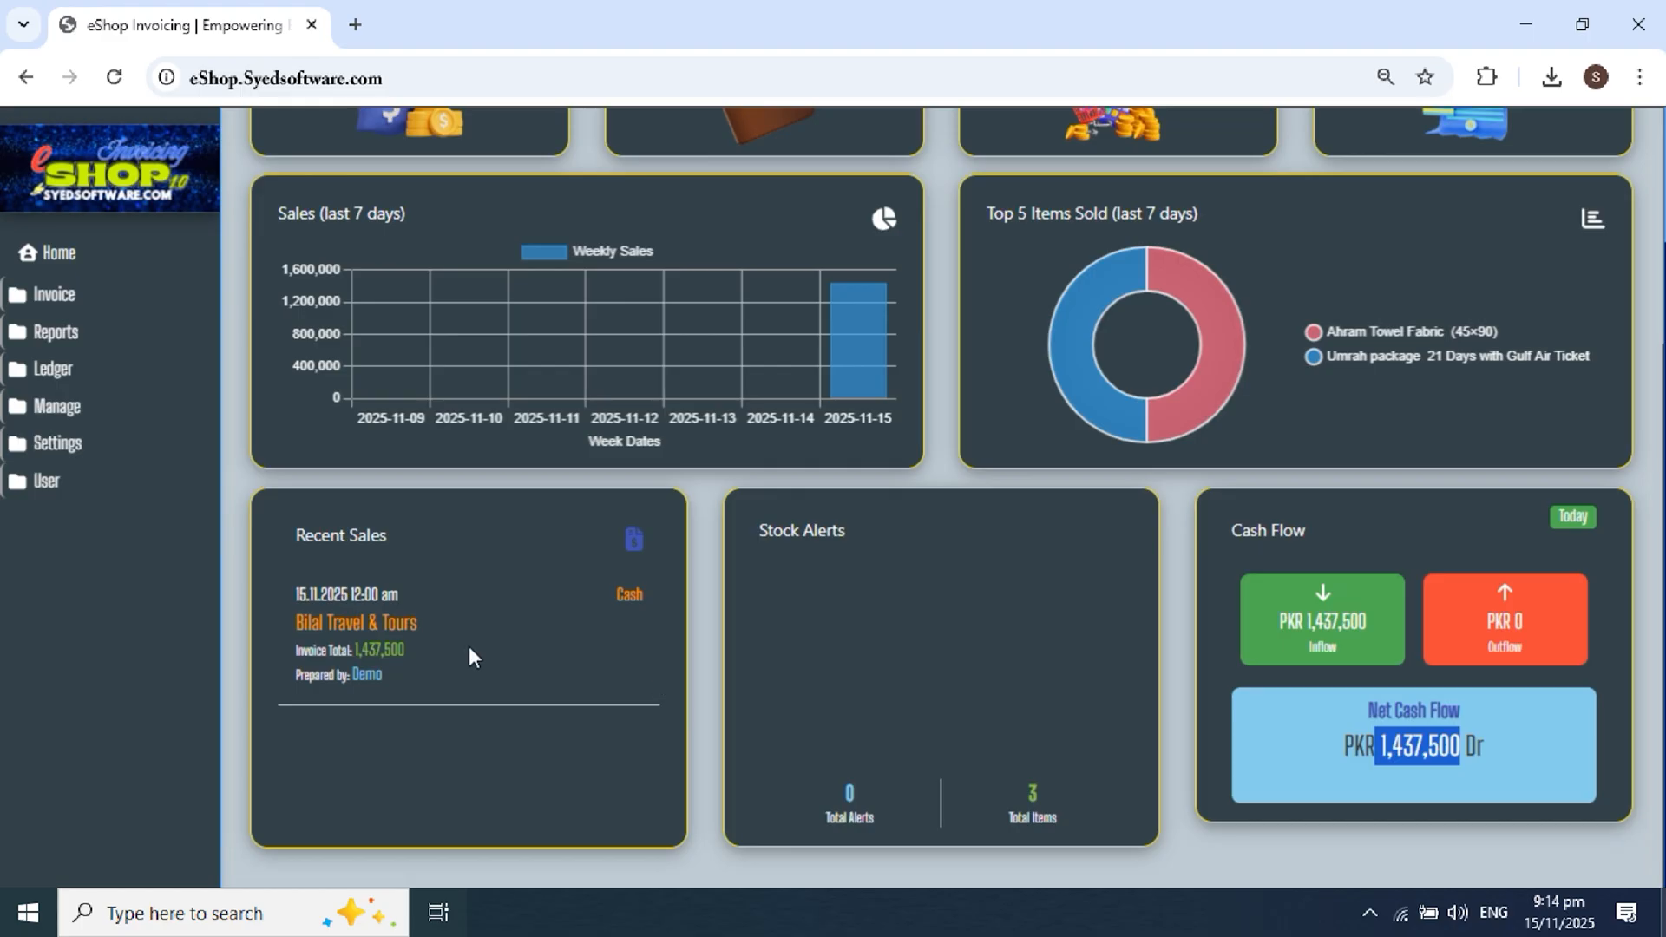
Step: Inspect the recent sale's customer, Cash payment type, total, preparer and date
{"action": "left_click_drag", "start_coordinate": [299, 581], "coordinate": [395, 648]}
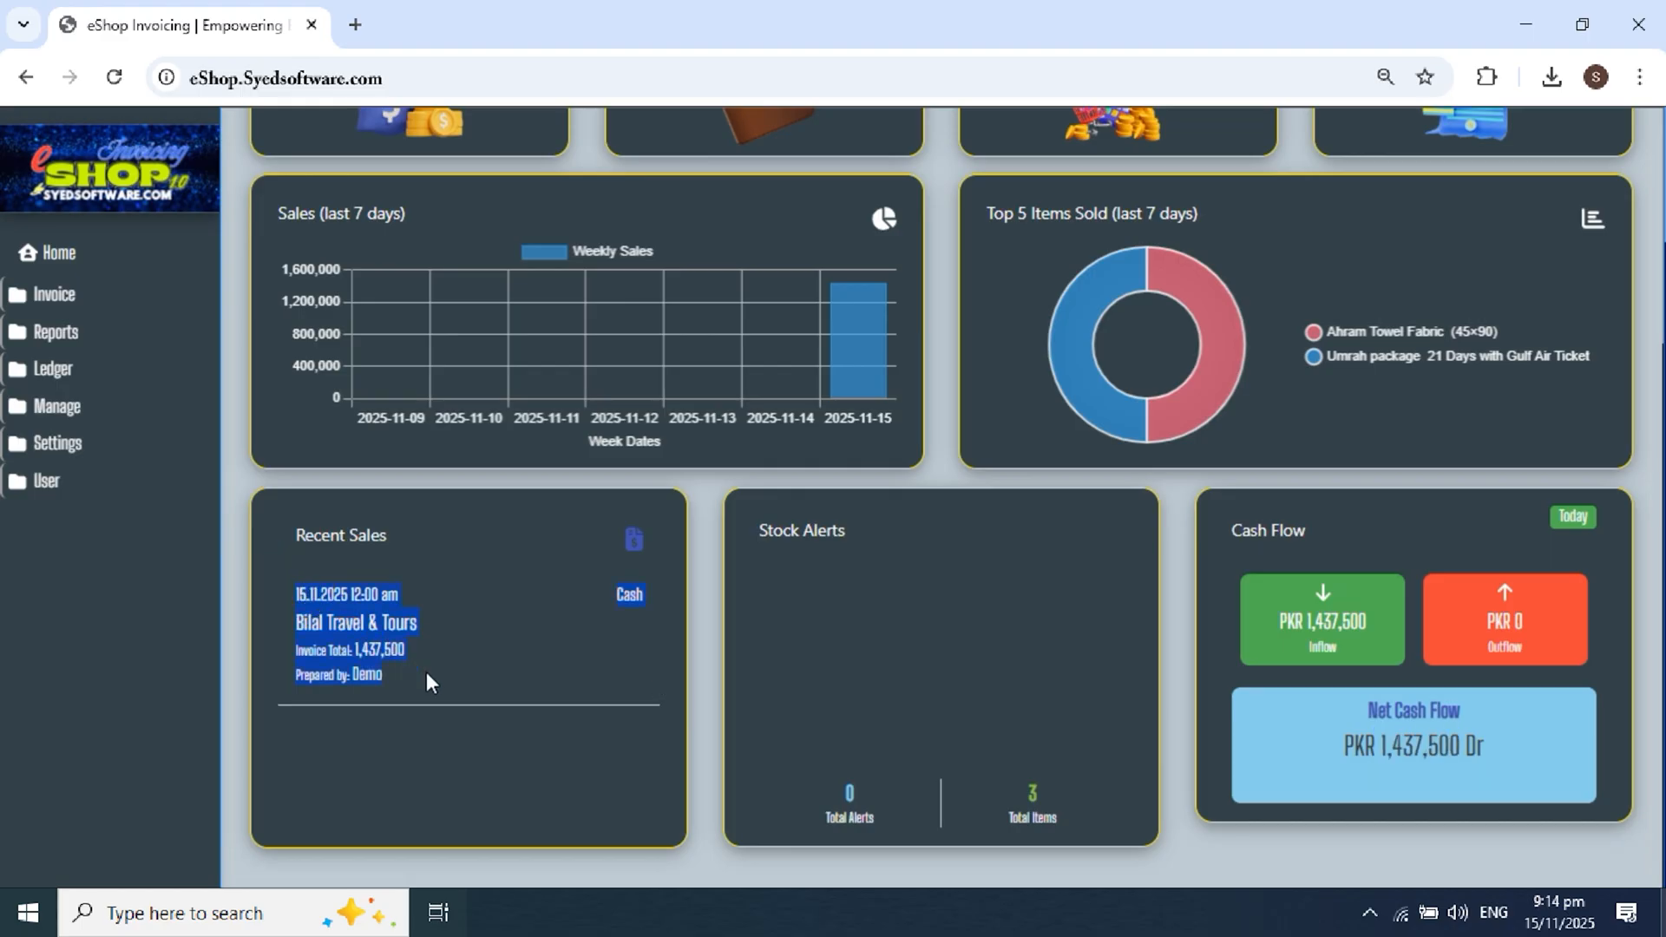
{"action": "left_click", "coordinate": [352, 630]}
{"action": "left_click_drag", "start_coordinate": [304, 623], "coordinate": [441, 629]}
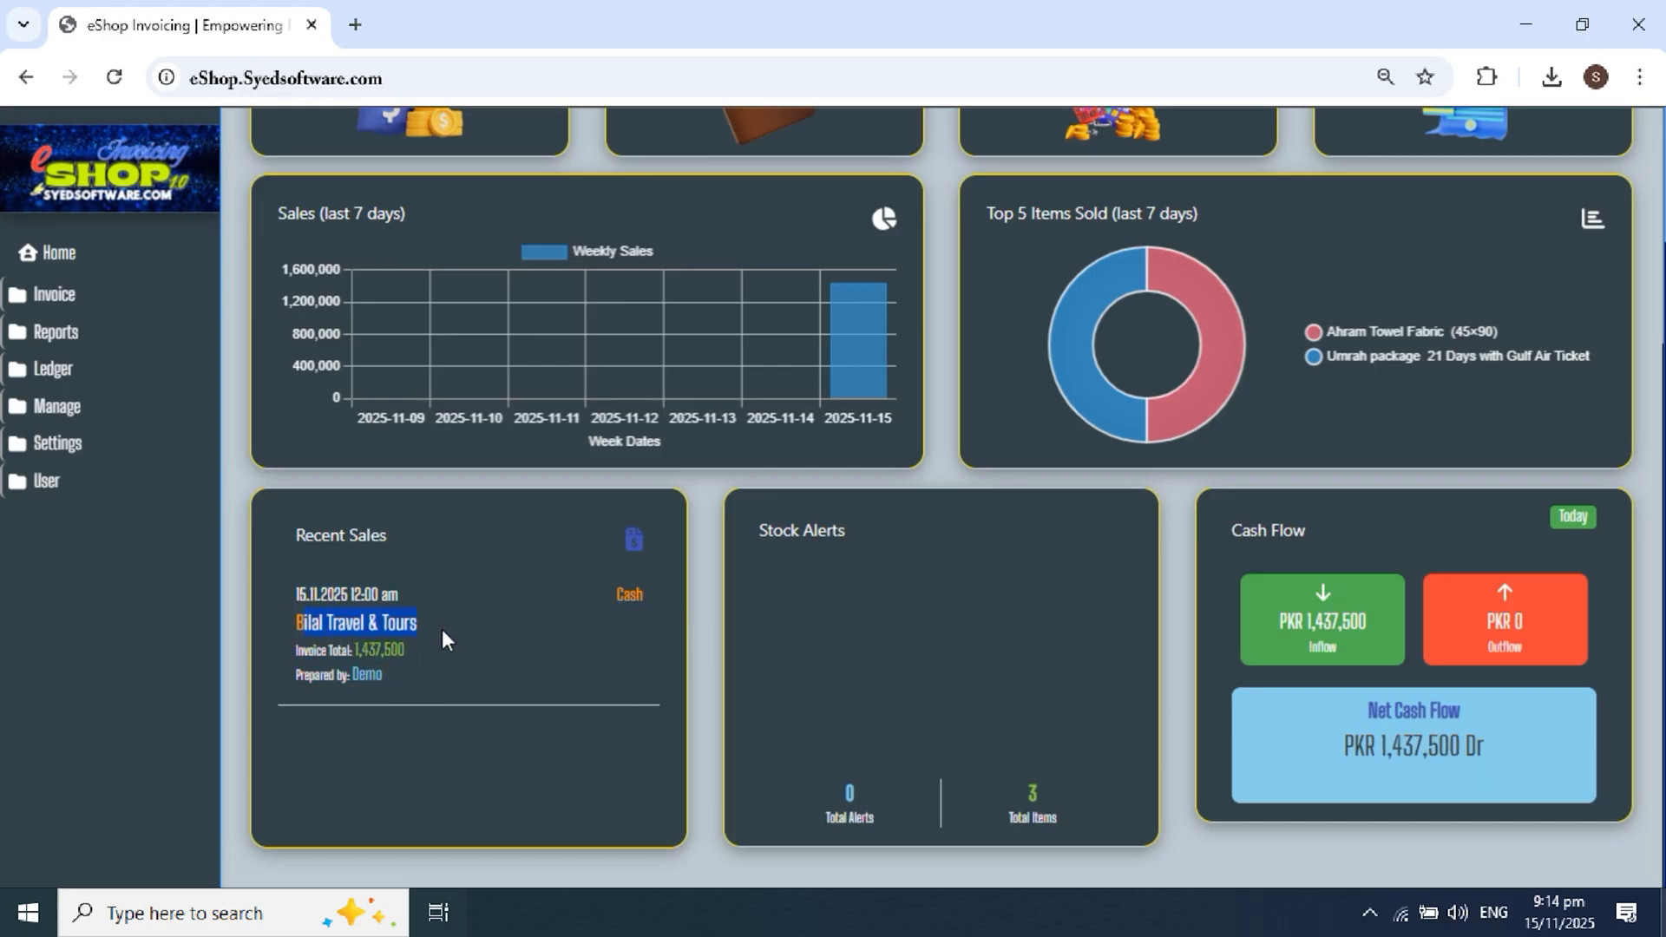
{"action": "left_click", "coordinate": [440, 628]}
{"action": "left_click_drag", "start_coordinate": [586, 608], "coordinate": [646, 595]}
{"action": "left_click", "coordinate": [309, 653]}
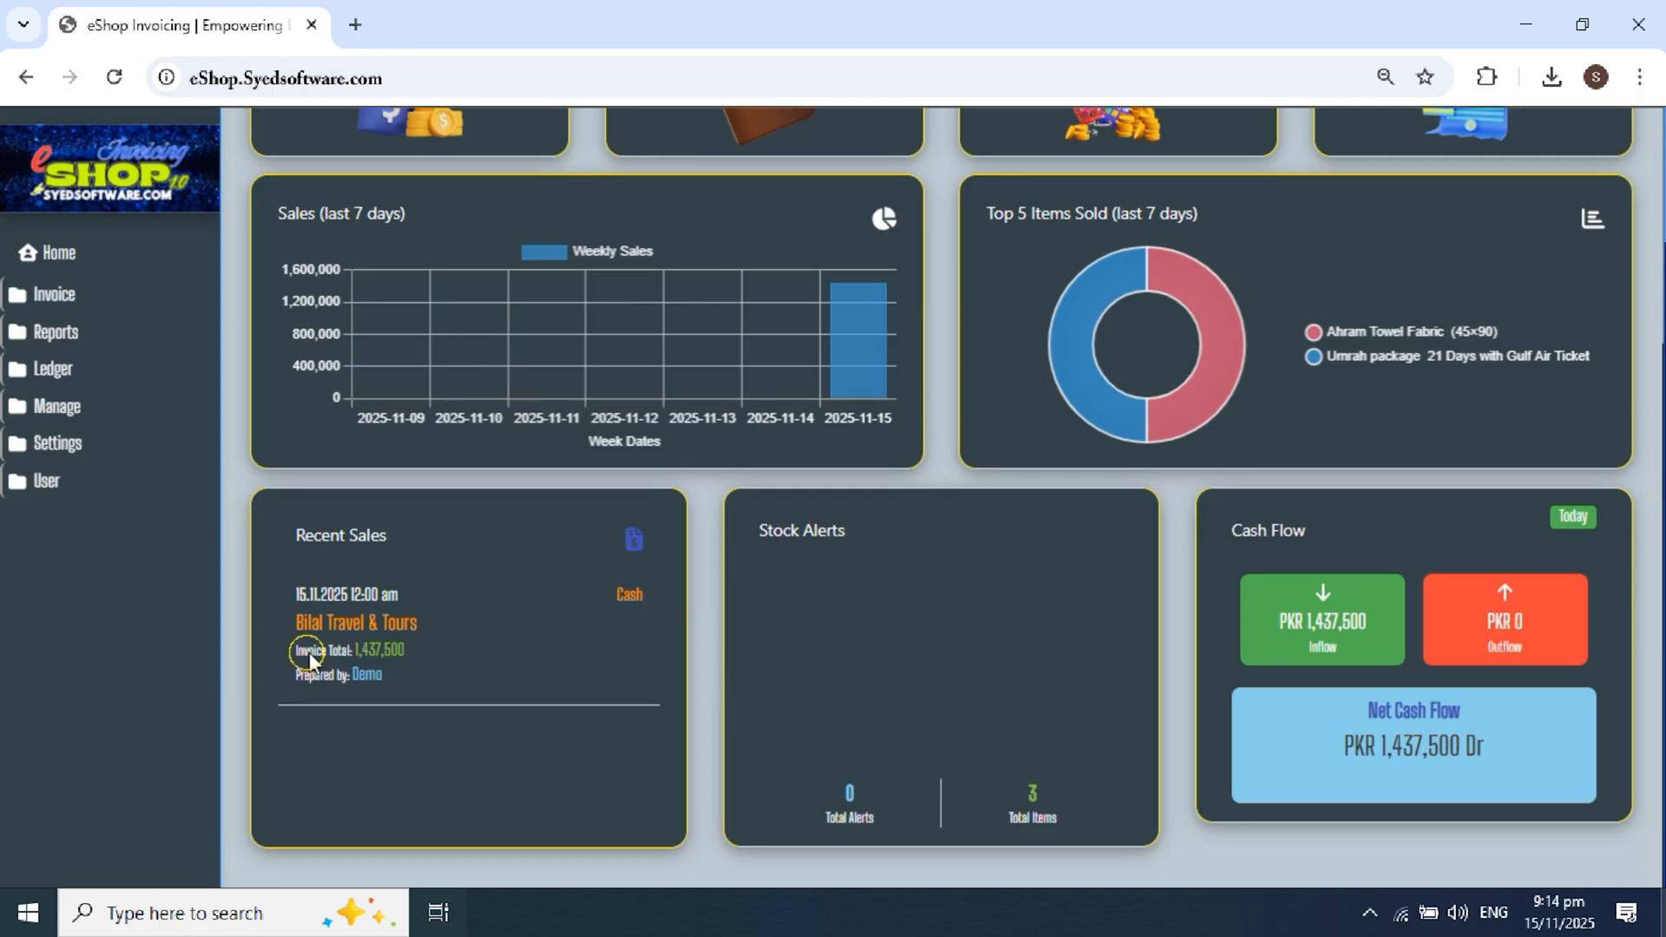
{"action": "left_click_drag", "start_coordinate": [301, 674], "coordinate": [392, 674]}
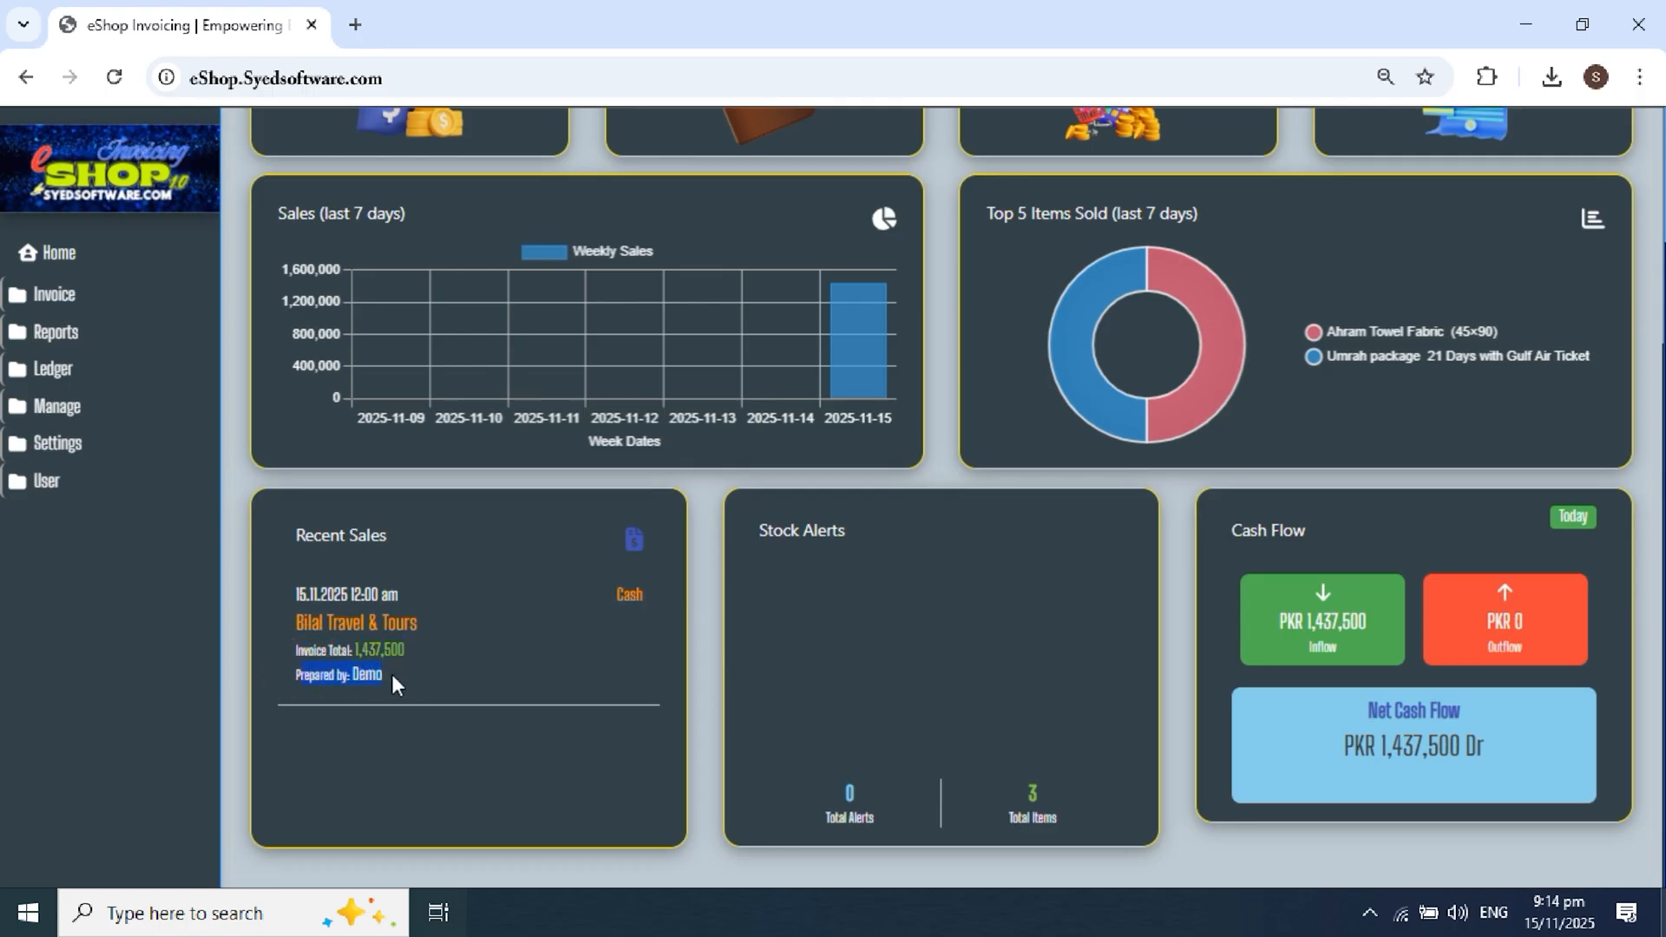
{"action": "left_click_drag", "start_coordinate": [293, 597], "coordinate": [450, 602]}
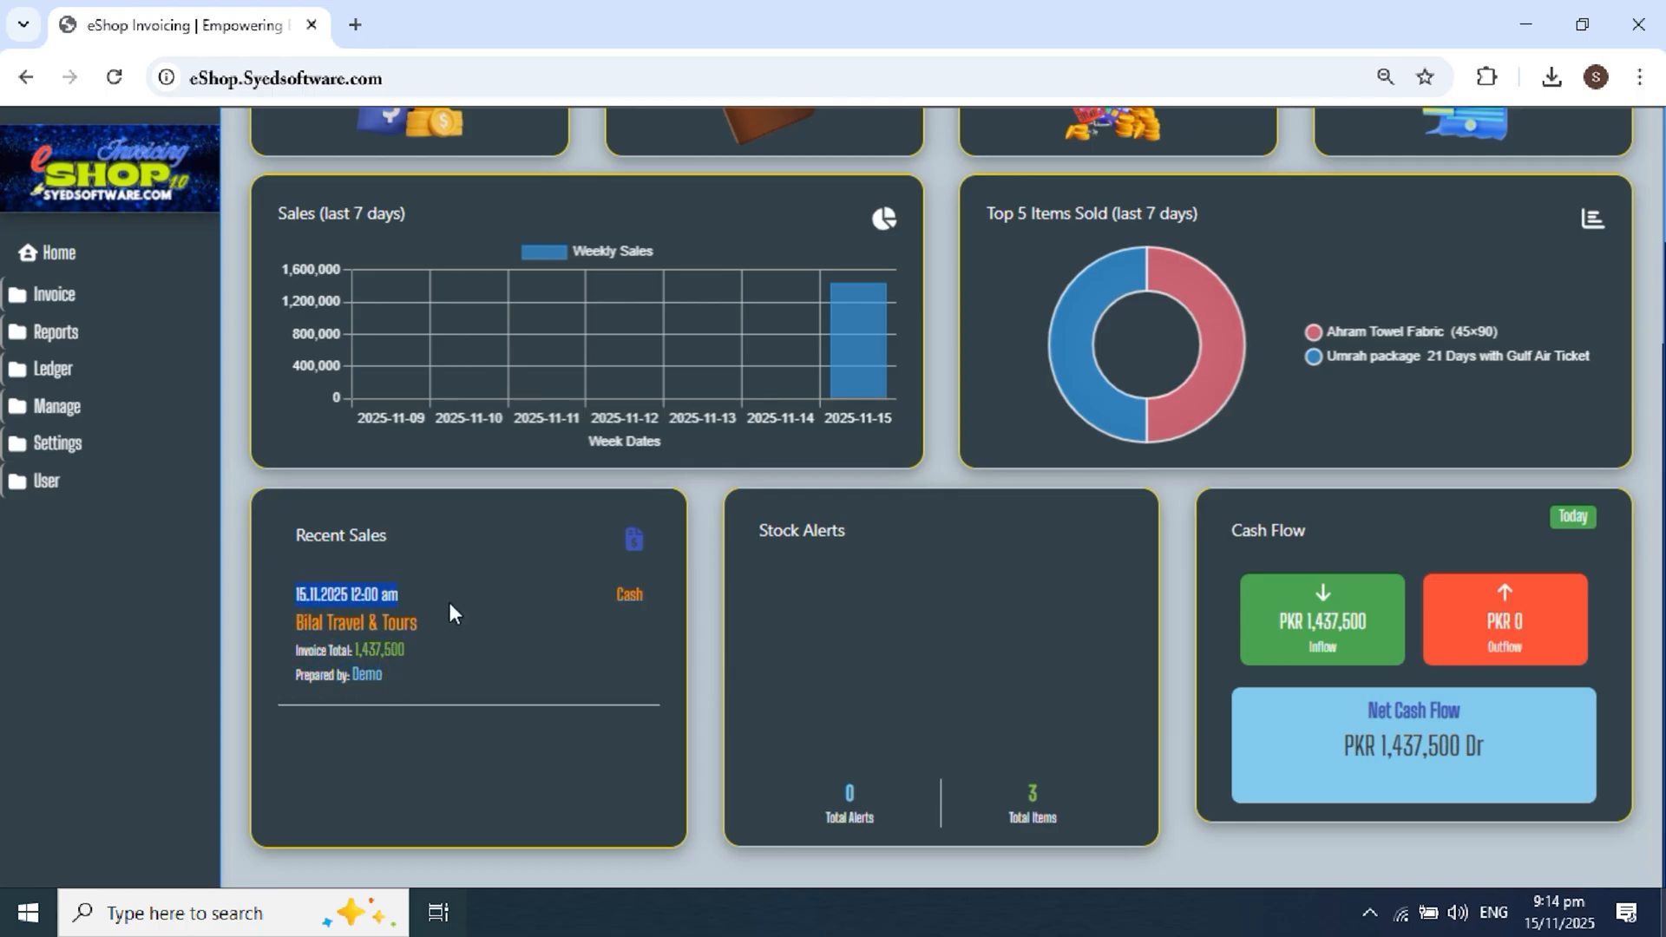
Step: Open a new blank Sales Invoice form from the toolbar
{"action": "scroll", "coordinate": [456, 597], "scroll_direction": "up", "scroll_amount": 3}
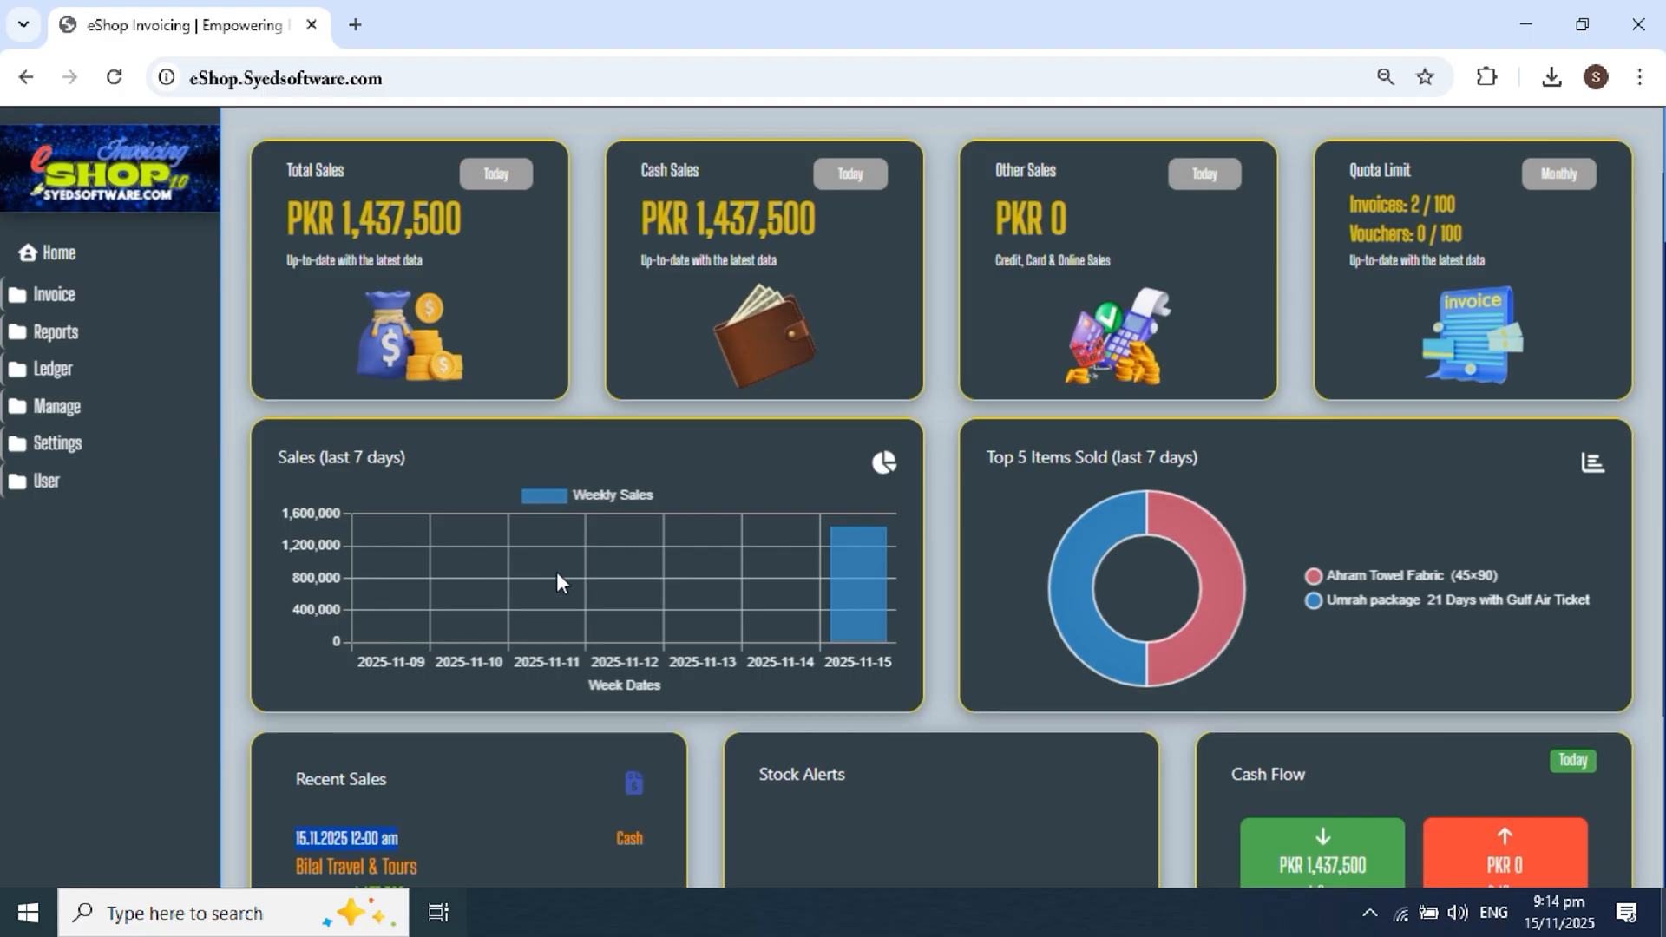
{"action": "scroll", "coordinate": [568, 560], "scroll_direction": "up", "scroll_amount": 1}
{"action": "scroll", "coordinate": [475, 432], "scroll_direction": "up", "scroll_amount": 2}
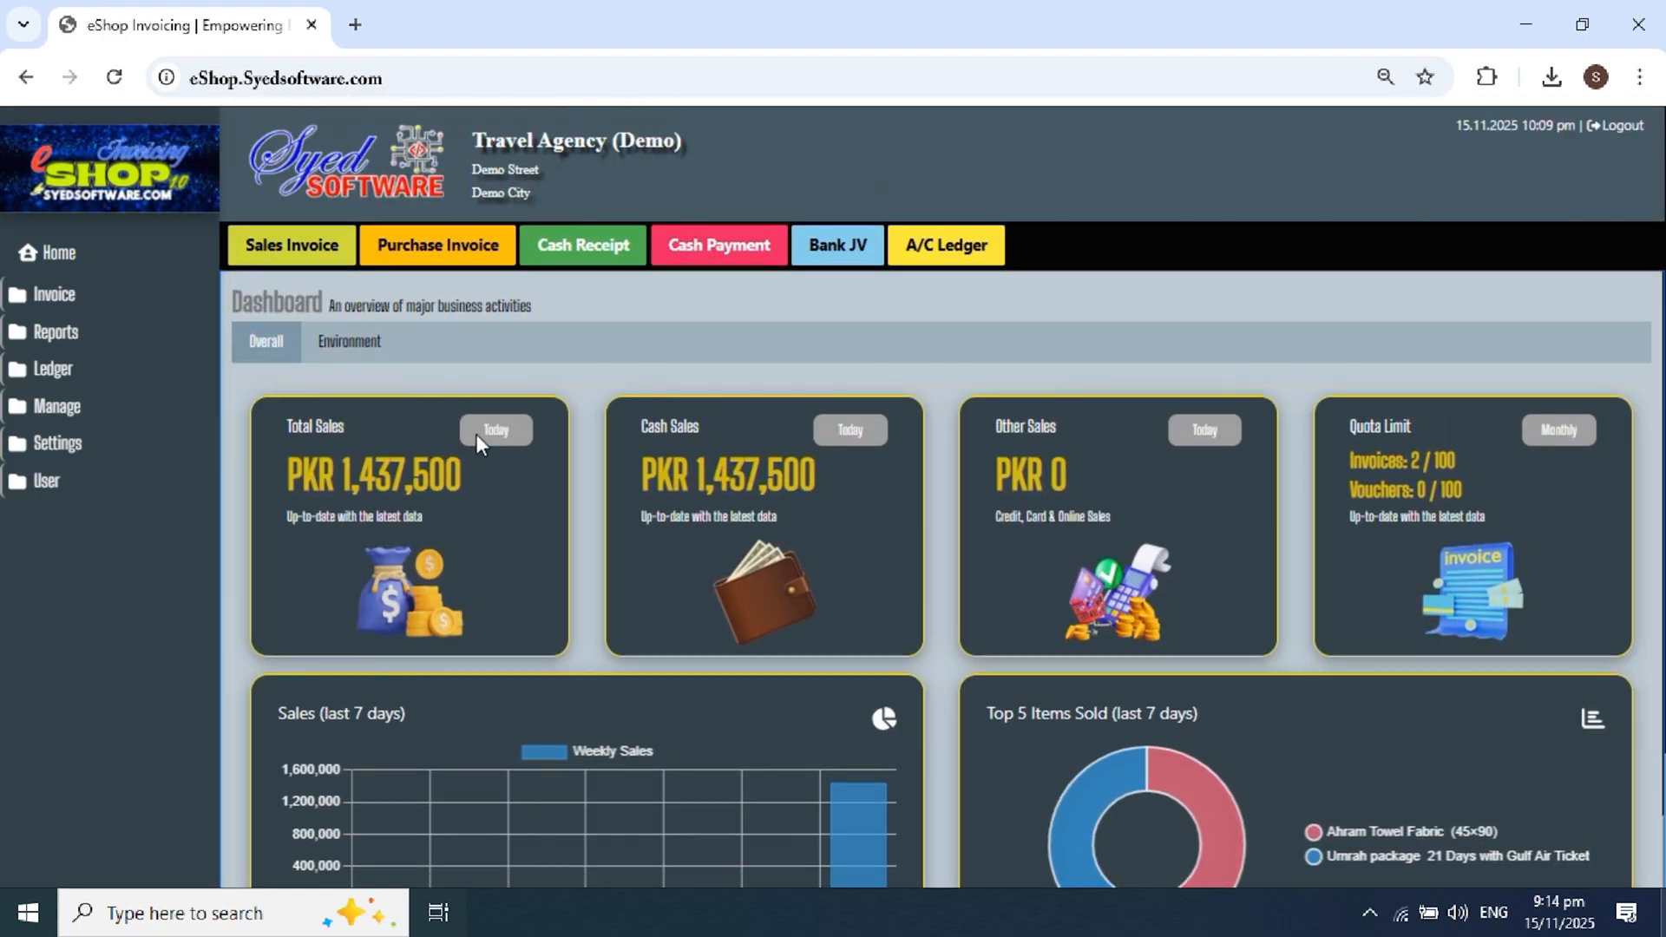
{"action": "left_click", "coordinate": [296, 246]}
{"action": "scroll", "coordinate": [598, 651], "scroll_direction": "down", "scroll_amount": 1}
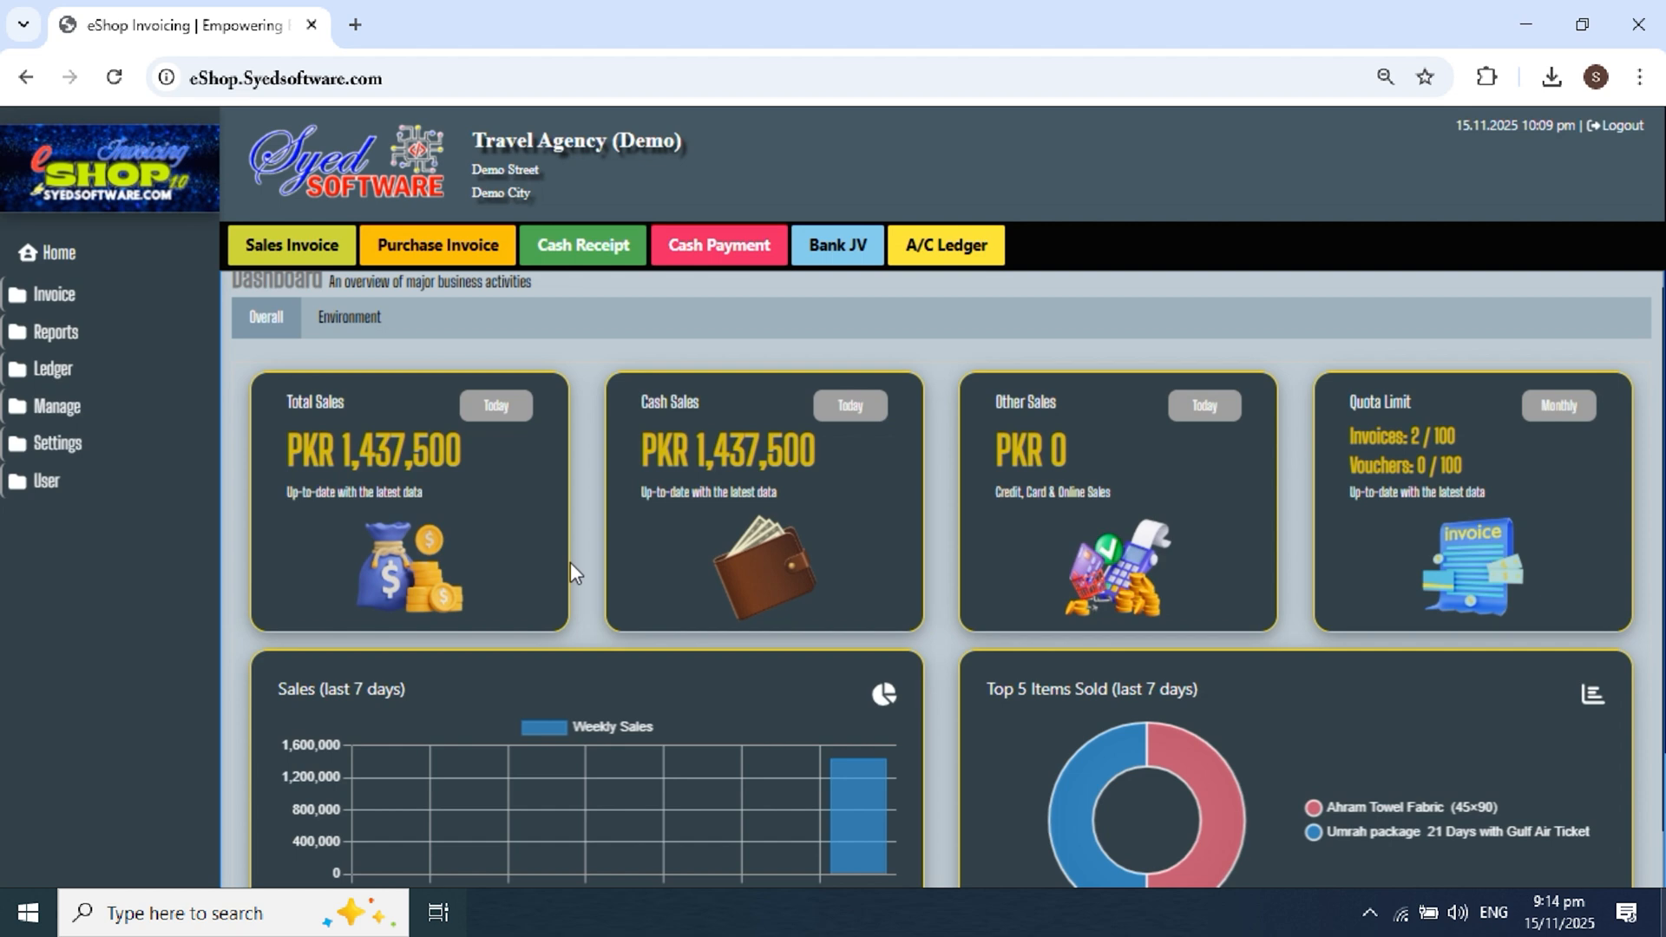
{"action": "scroll", "coordinate": [571, 562], "scroll_direction": "down", "scroll_amount": 1}
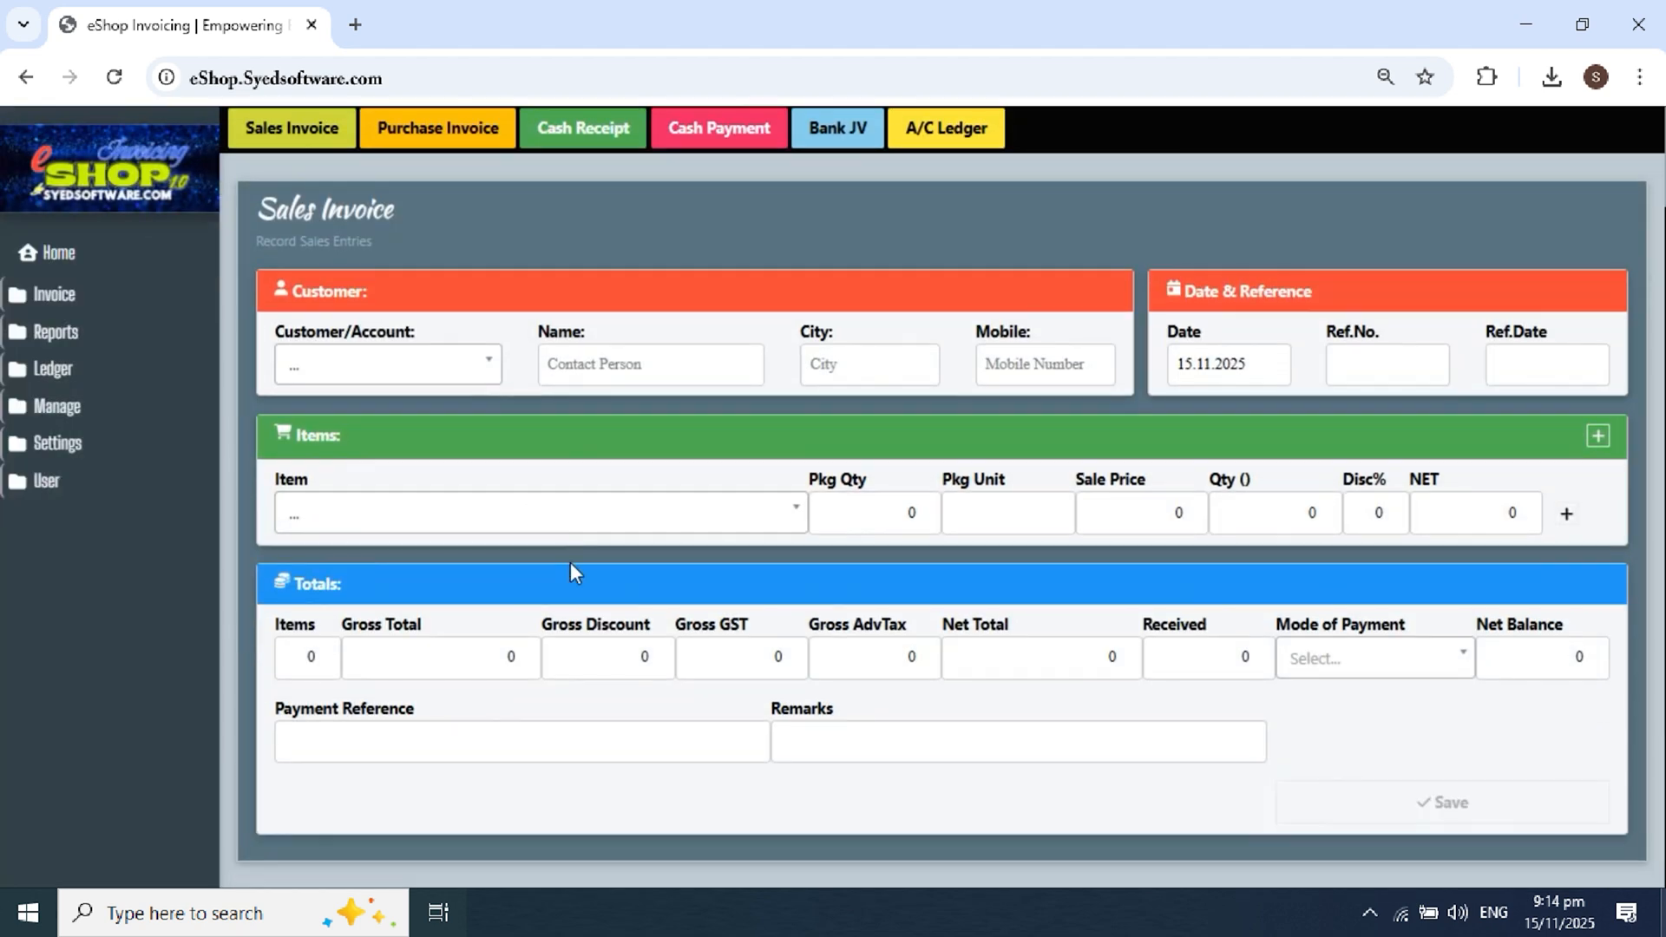
Step: Select Walk-IN Customer and Emirates Ticket (ISB-DXB-ISB) as the first item
{"action": "left_click", "coordinate": [432, 371]}
{"action": "type", "text": "walk"}
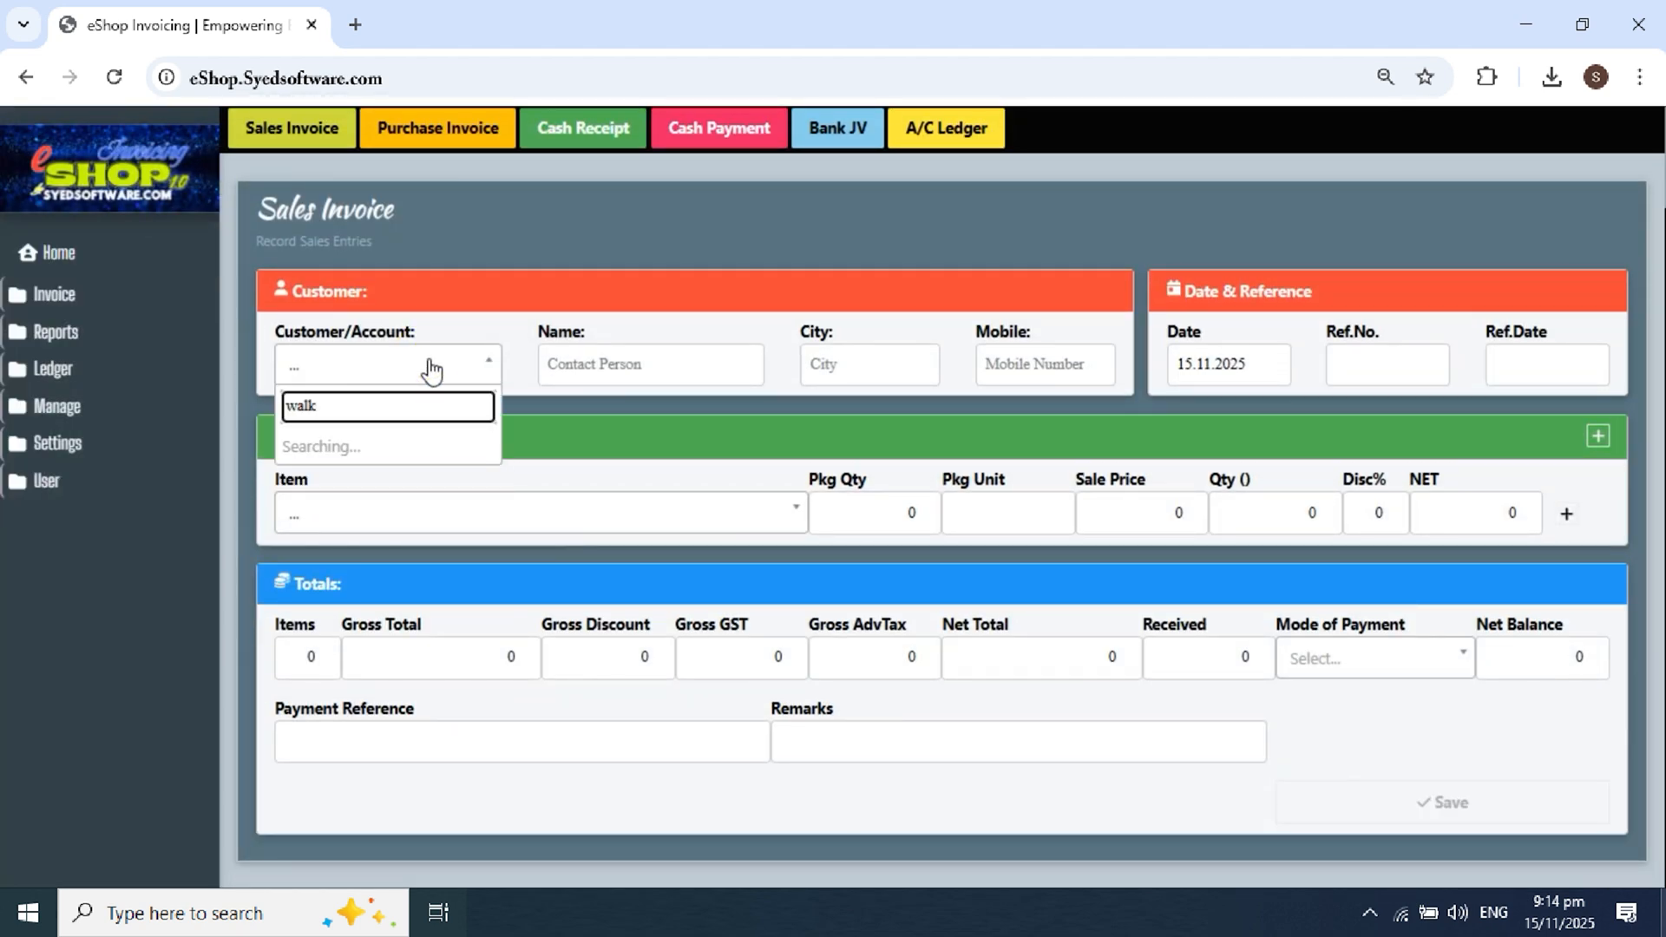
{"action": "left_click", "coordinate": [404, 453]}
{"action": "left_click", "coordinate": [425, 520]}
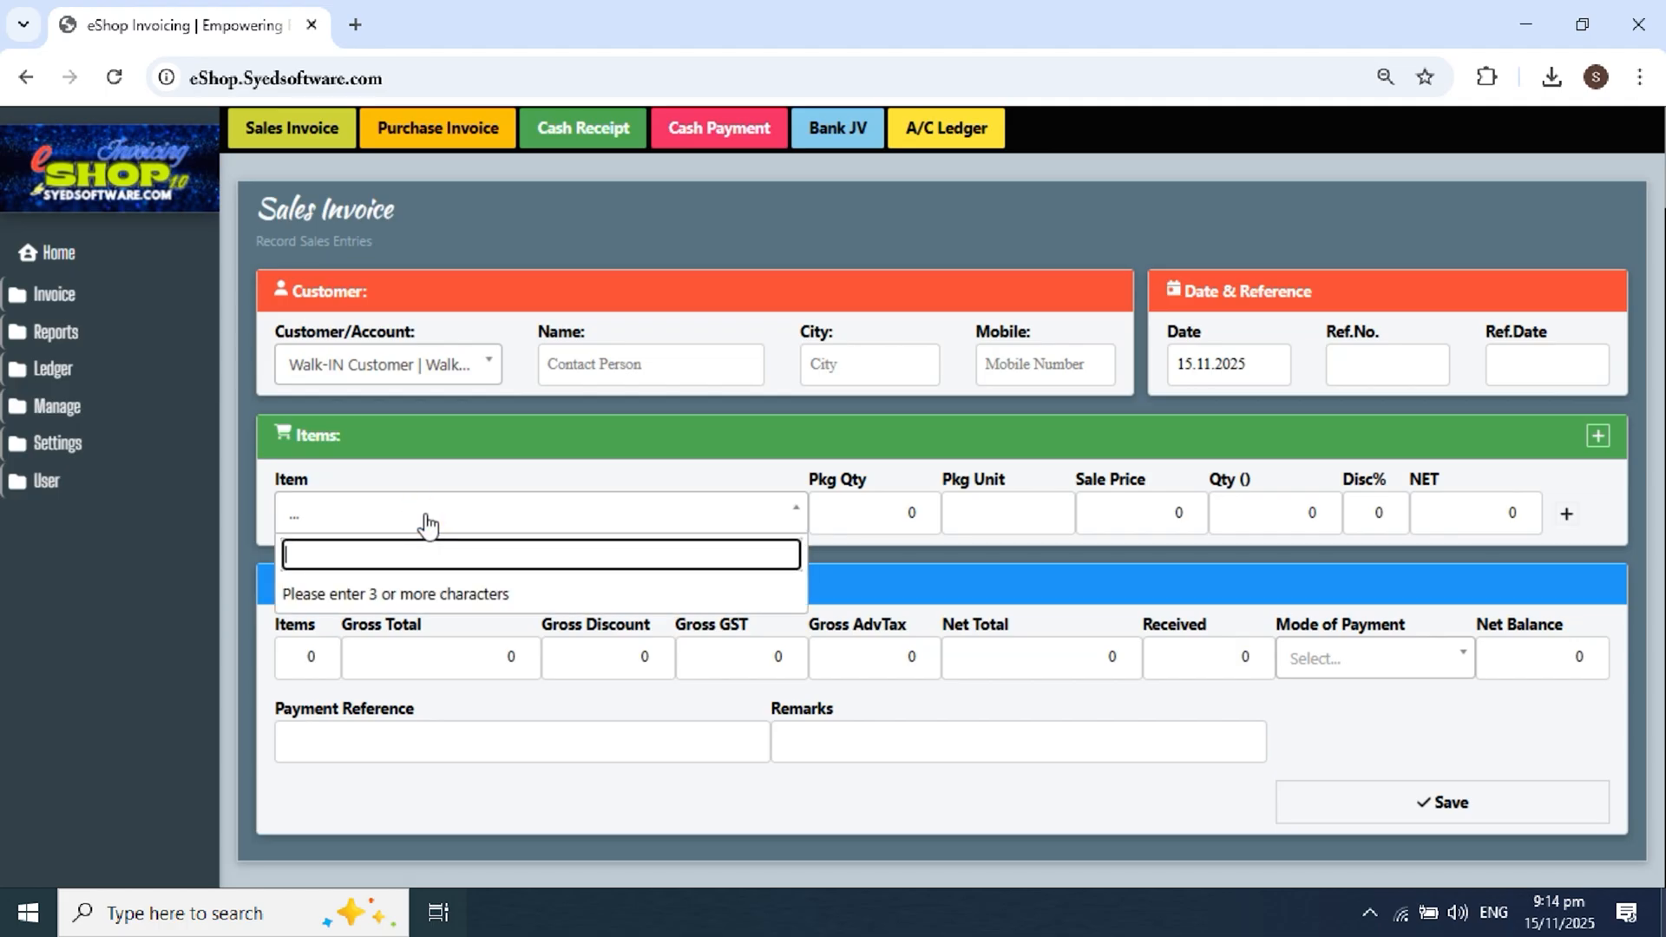
{"action": "type", "text": "emi"}
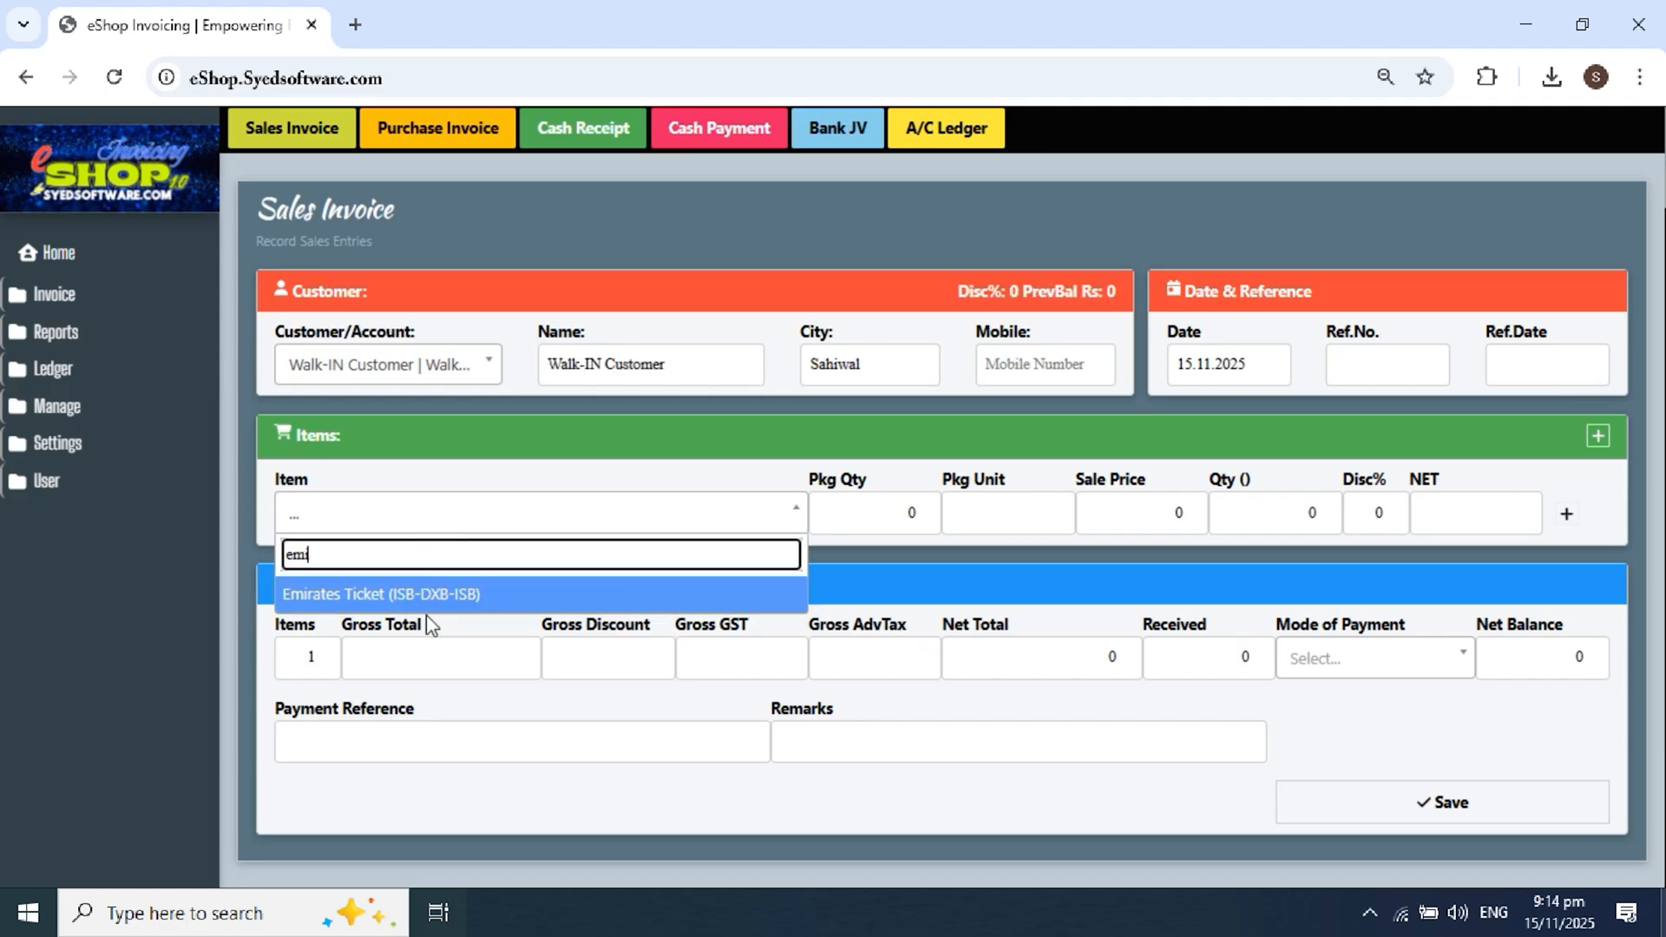
{"action": "left_click", "coordinate": [424, 586]}
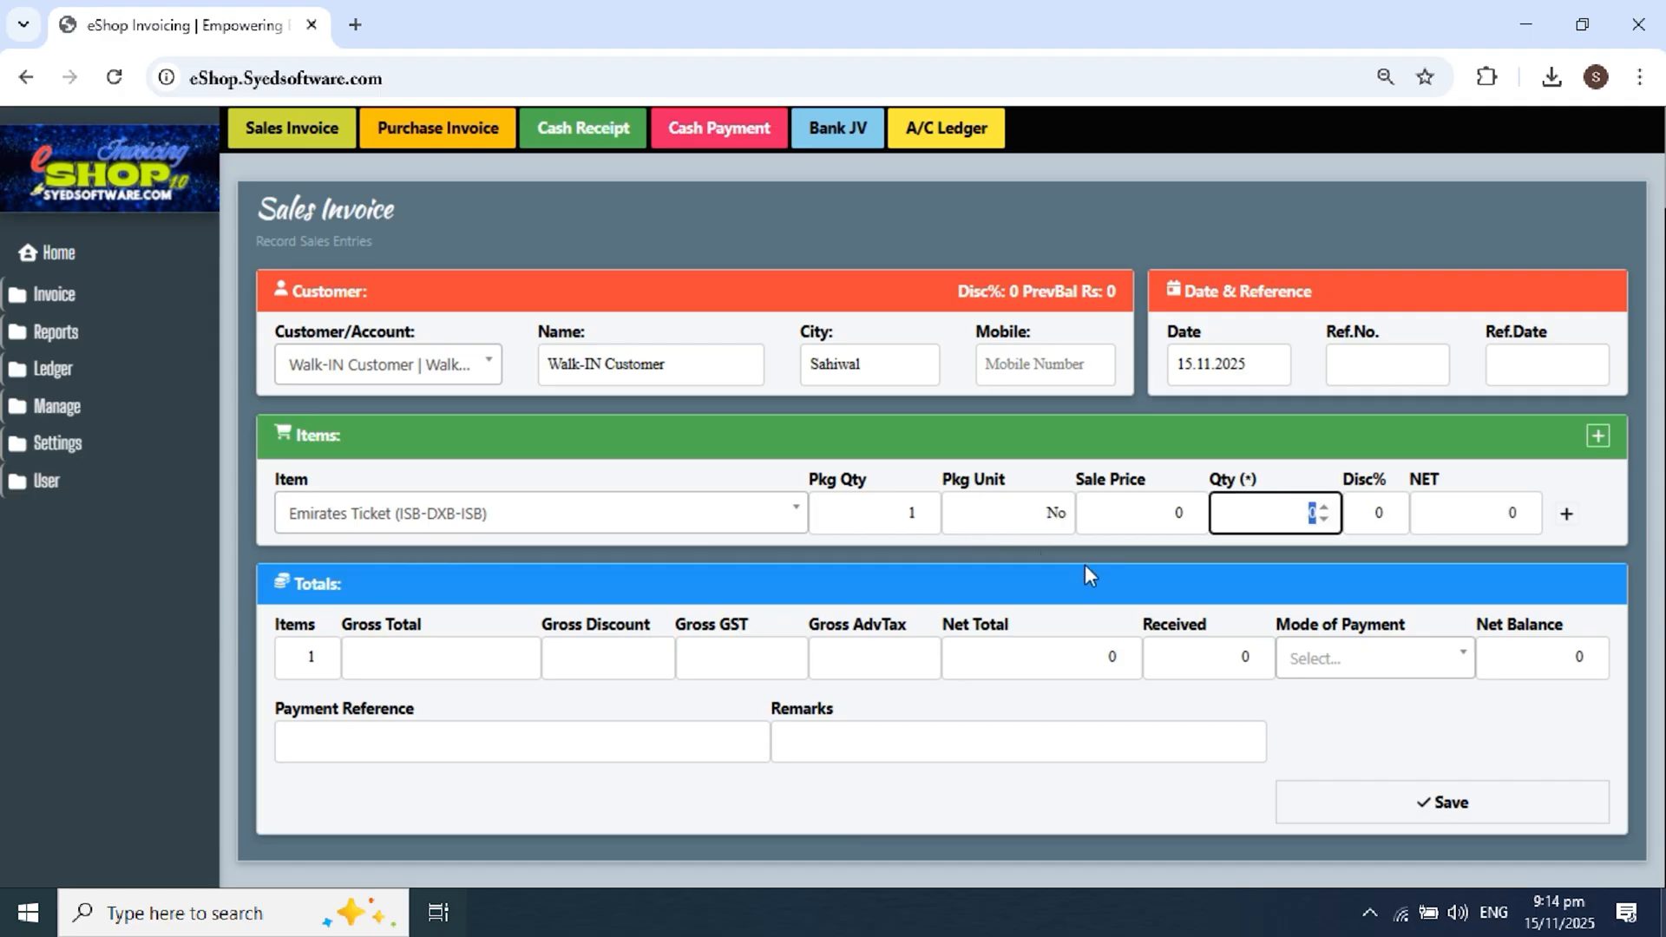
Step: Set quantity 2 and sale price 135000, giving a 270000 line total
{"action": "type", "text": "2"}
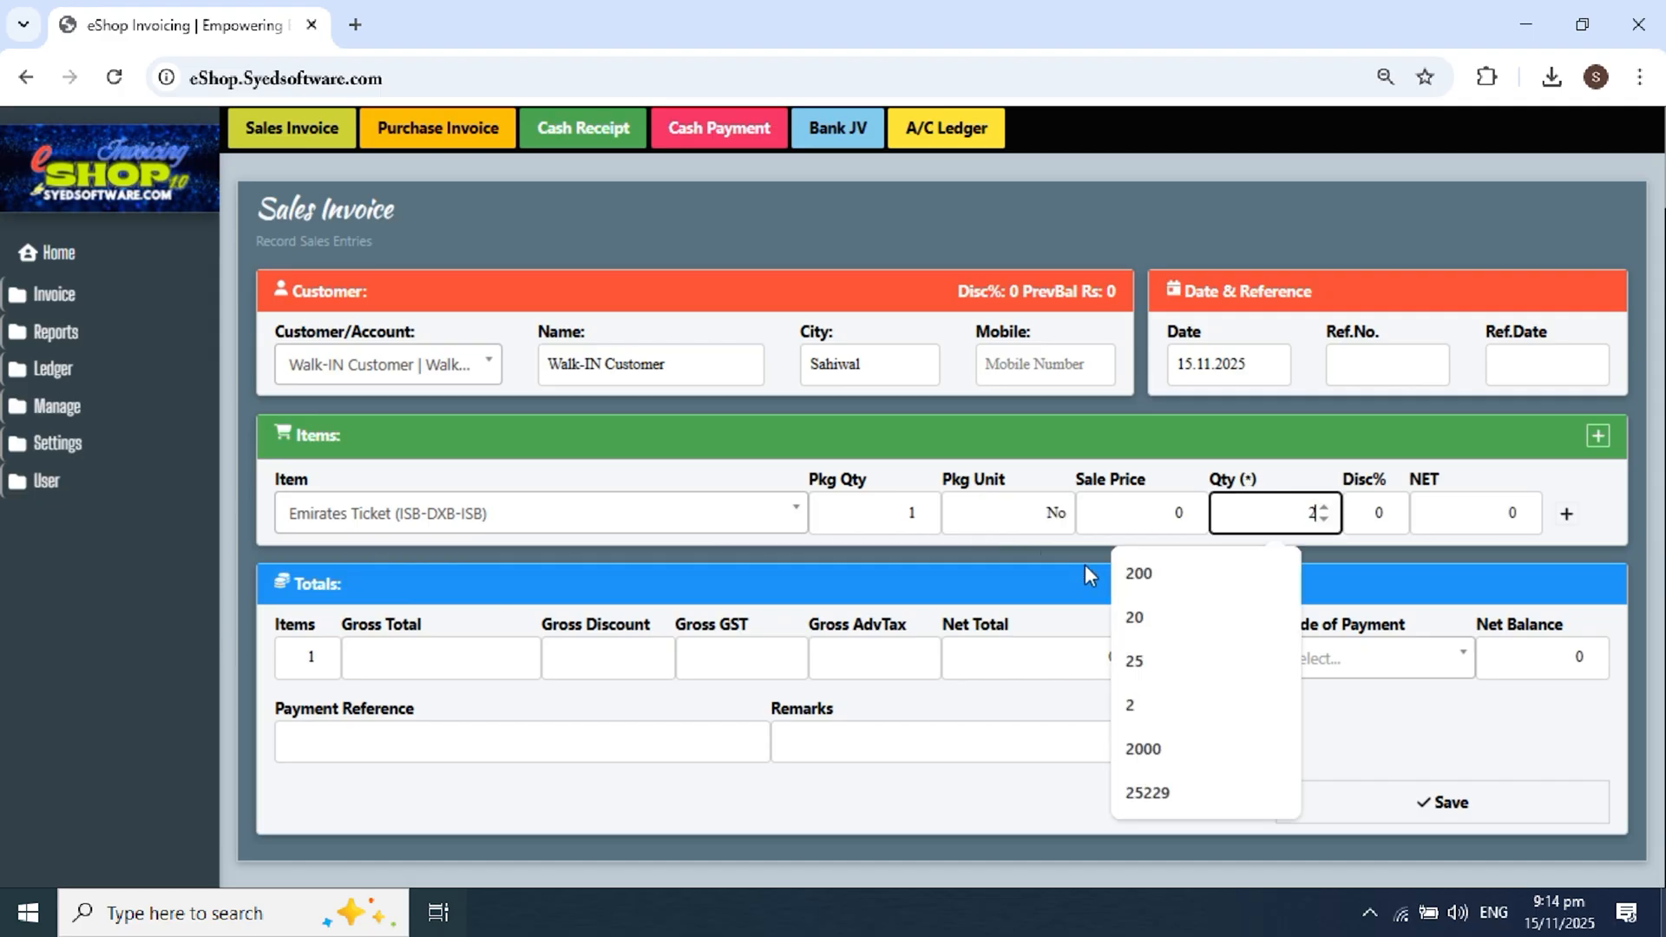
{"action": "left_click", "coordinate": [1307, 436]}
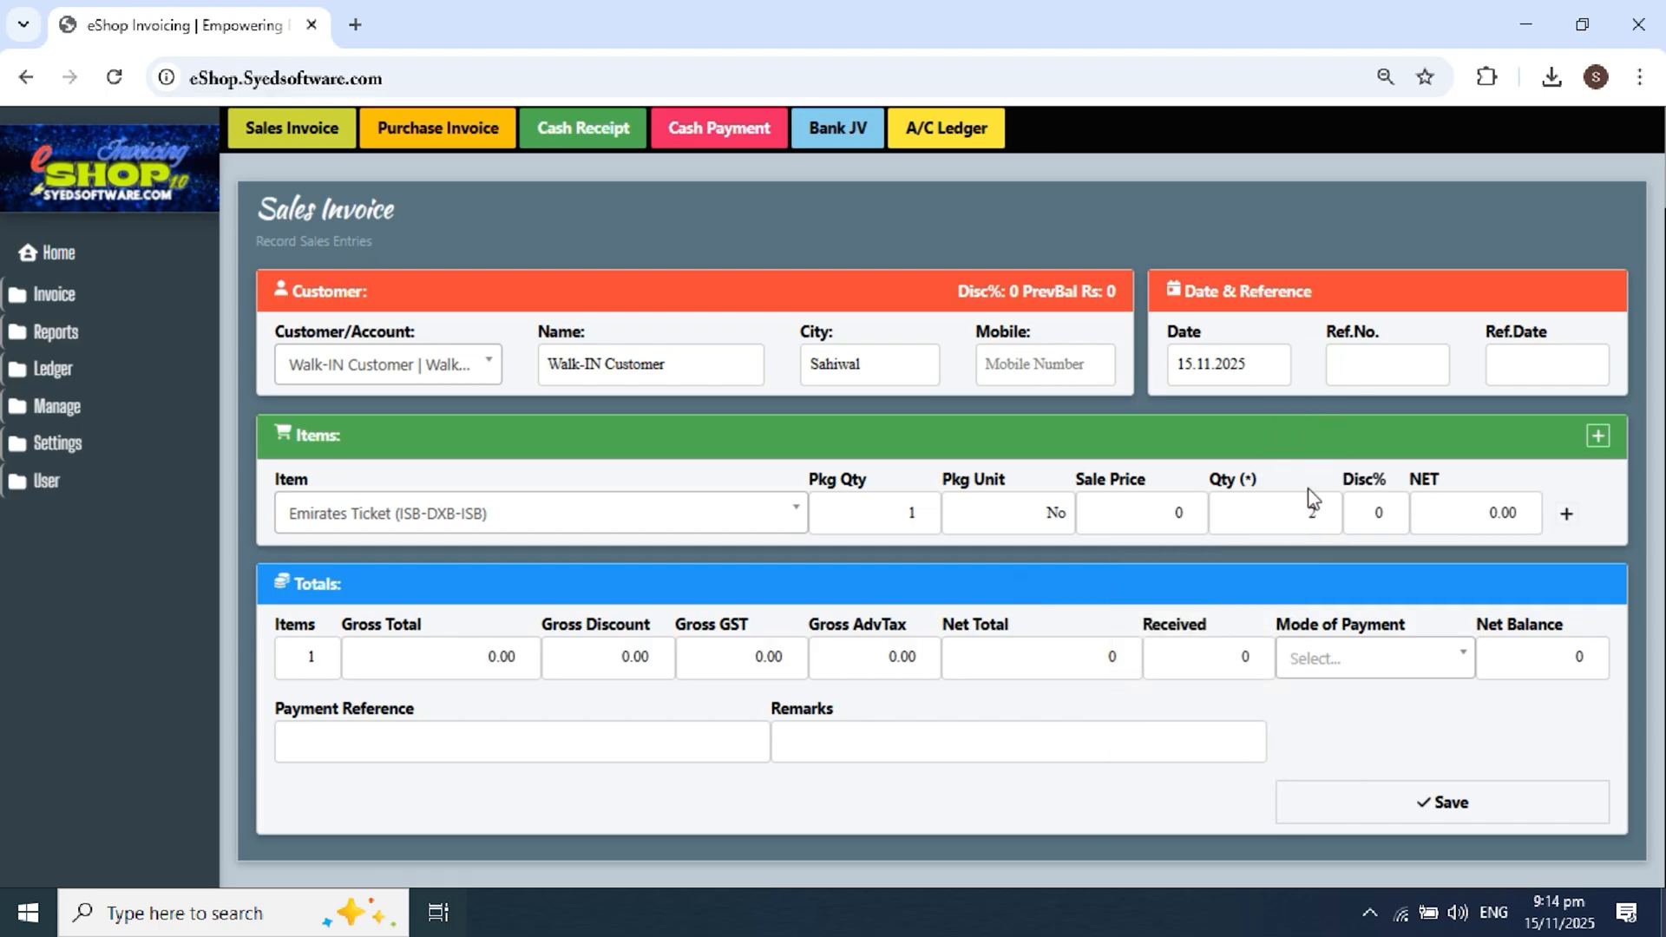
{"action": "left_click", "coordinate": [1167, 512]}
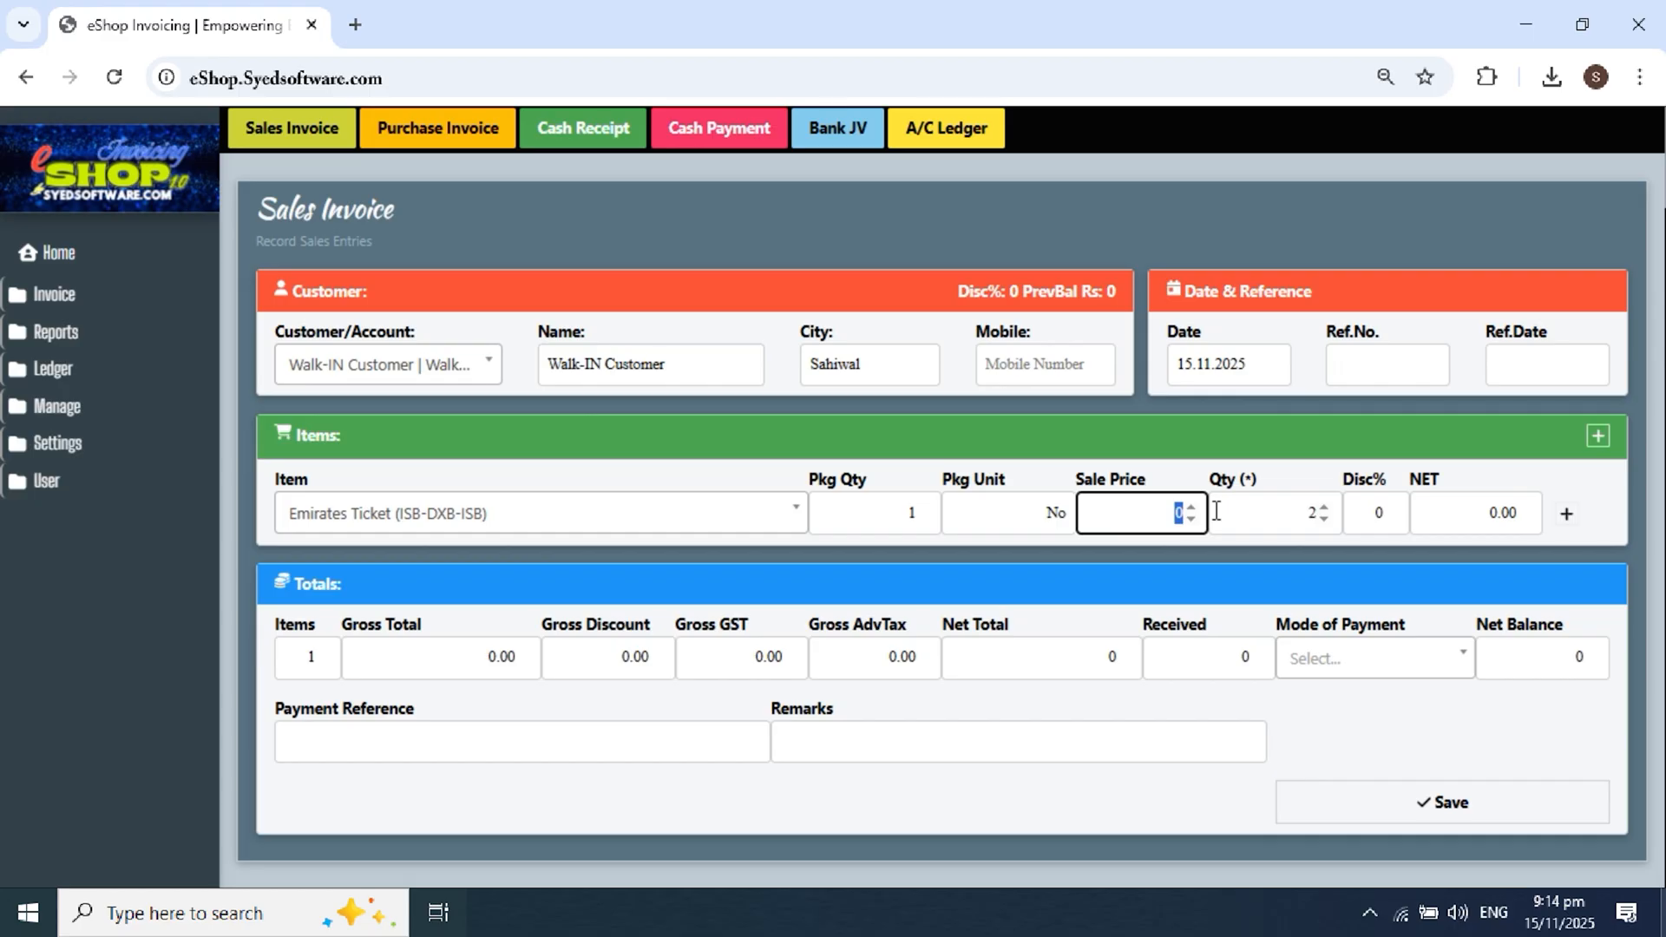
{"action": "type", "text": "13"}
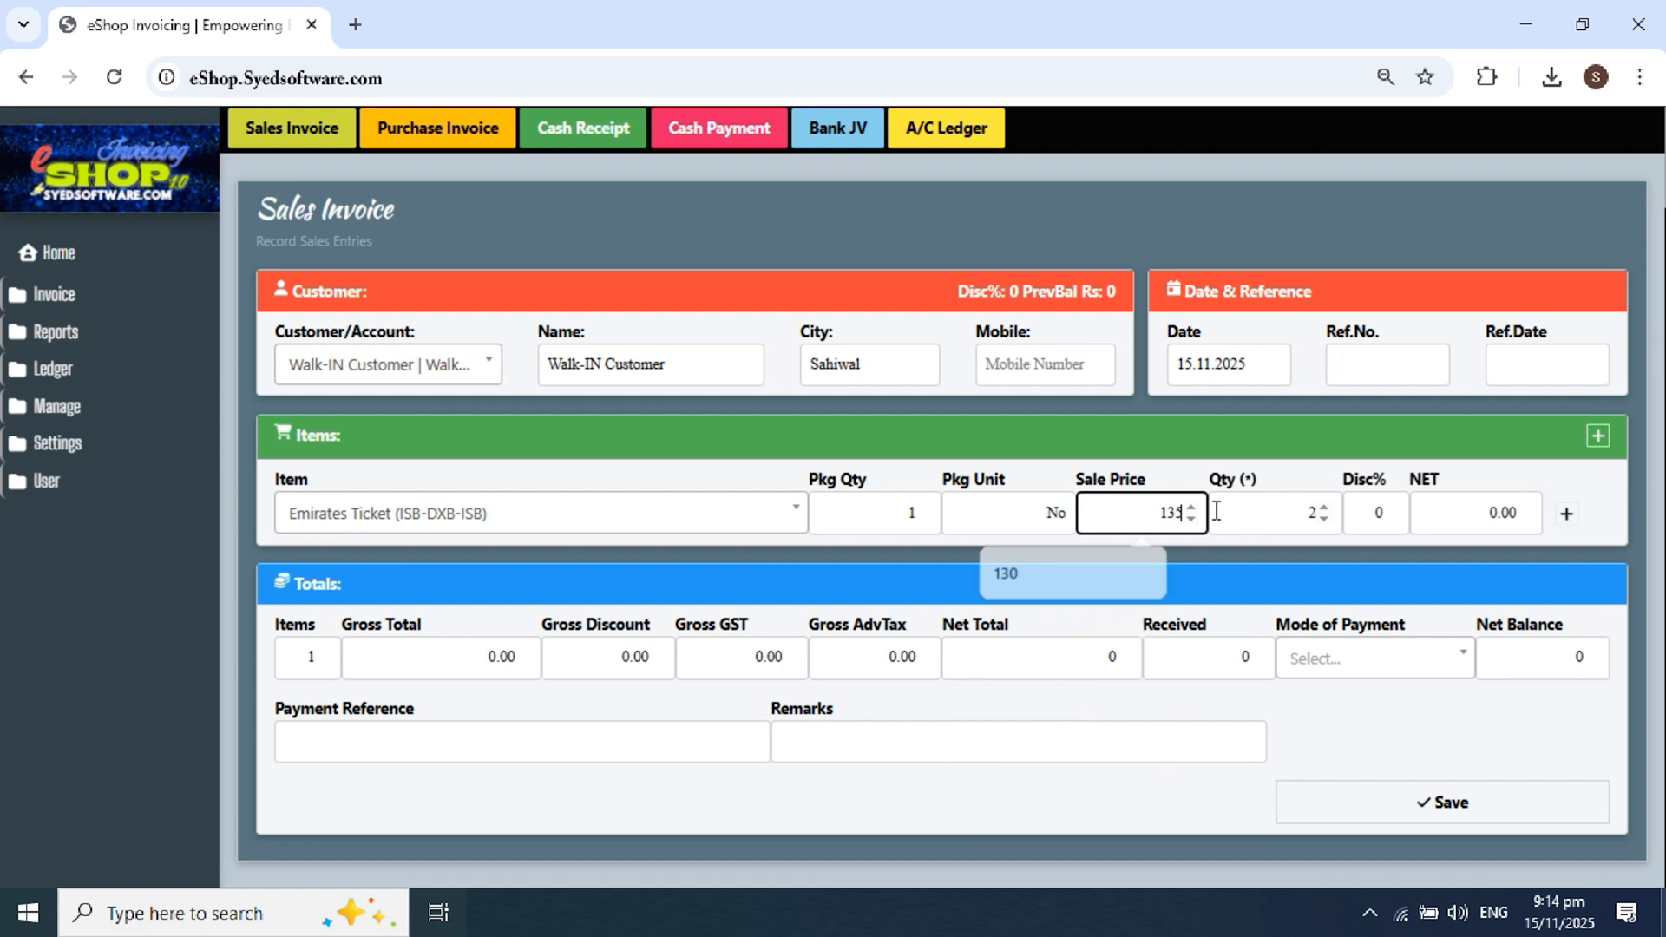
{"action": "type", "text": "50000"}
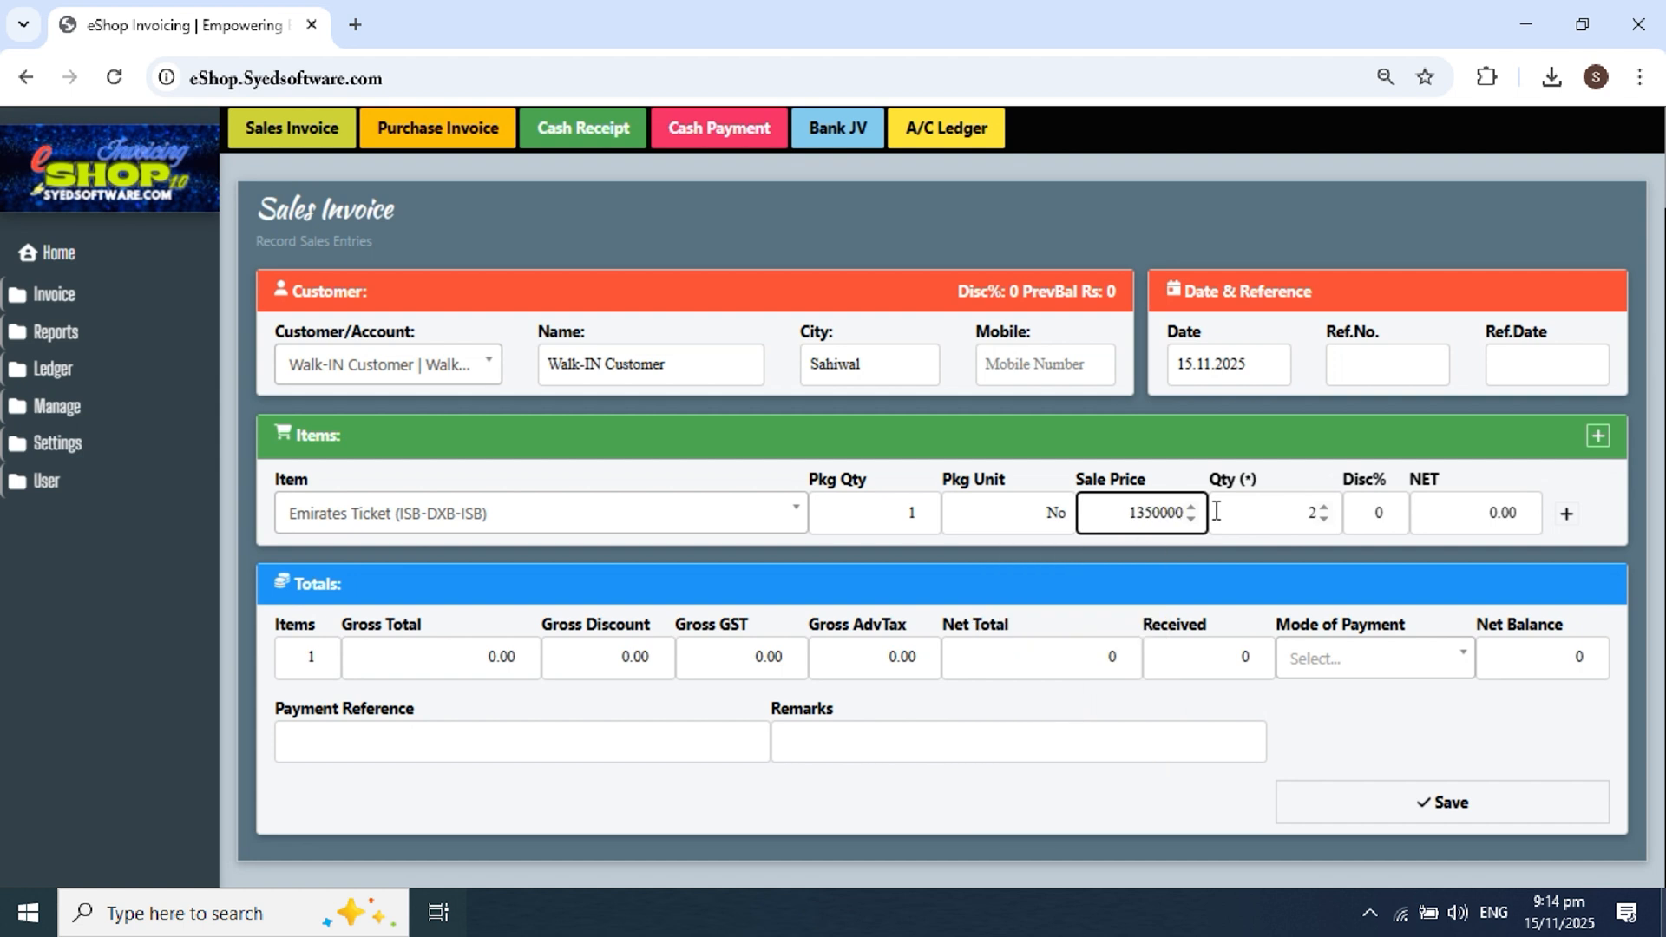
{"action": "key", "text": "BackSpace"}
{"action": "left_click", "coordinate": [1352, 426]}
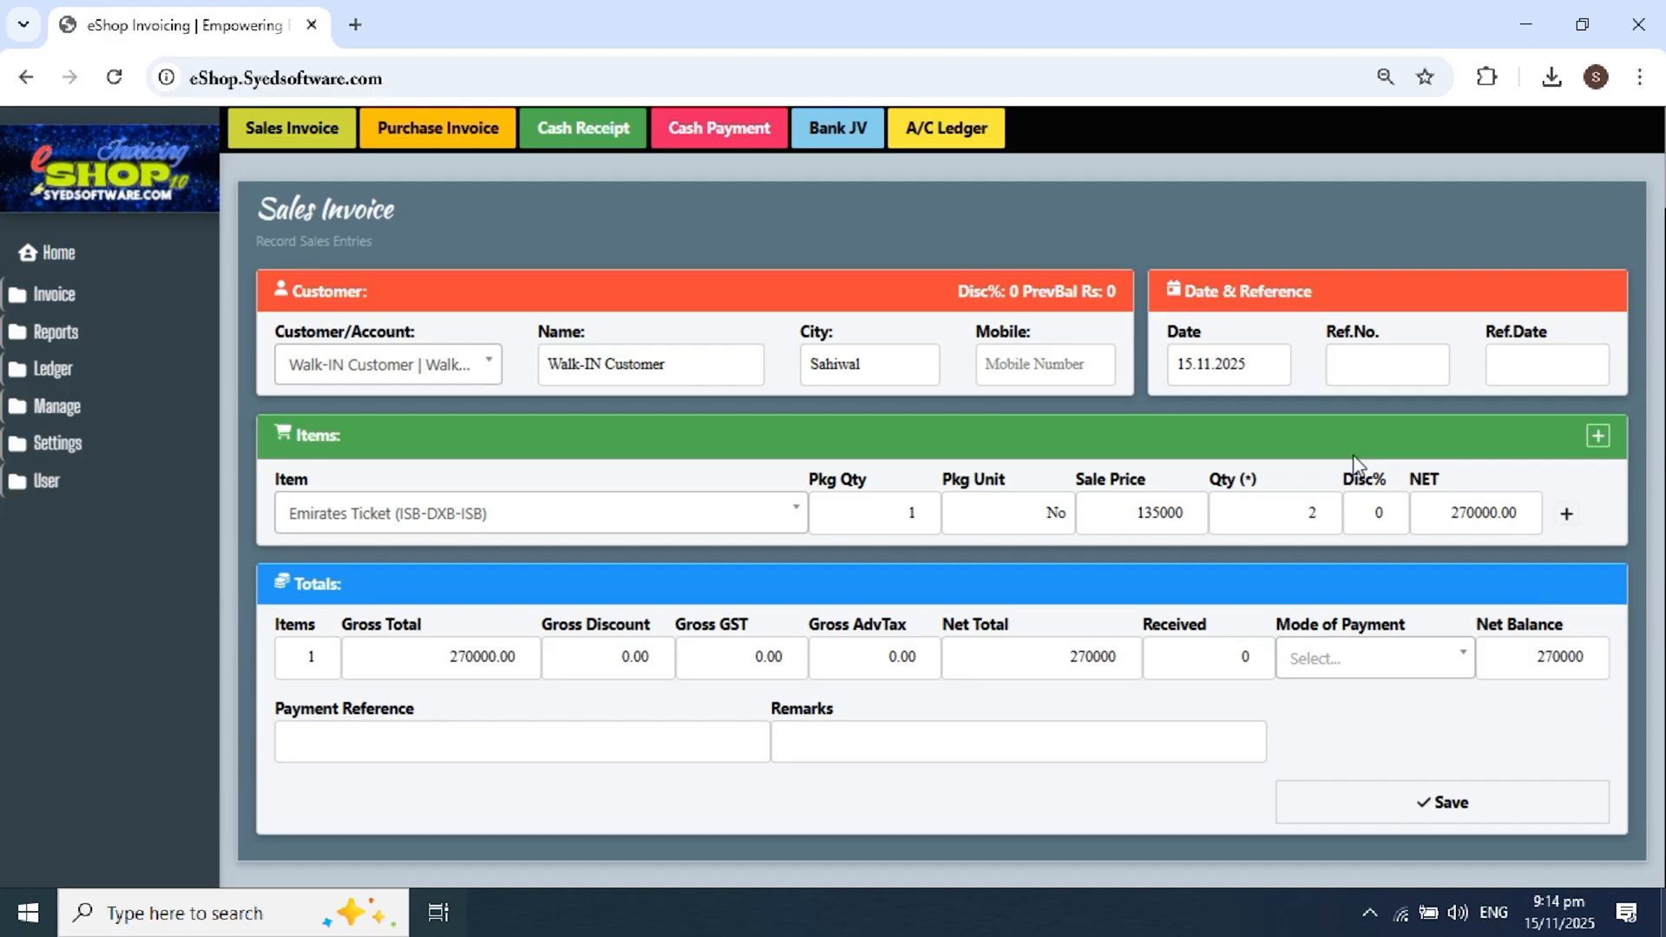
Step: Add a second Emirates Ticket line at 115000, quantity 1
{"action": "left_click", "coordinate": [1567, 514]}
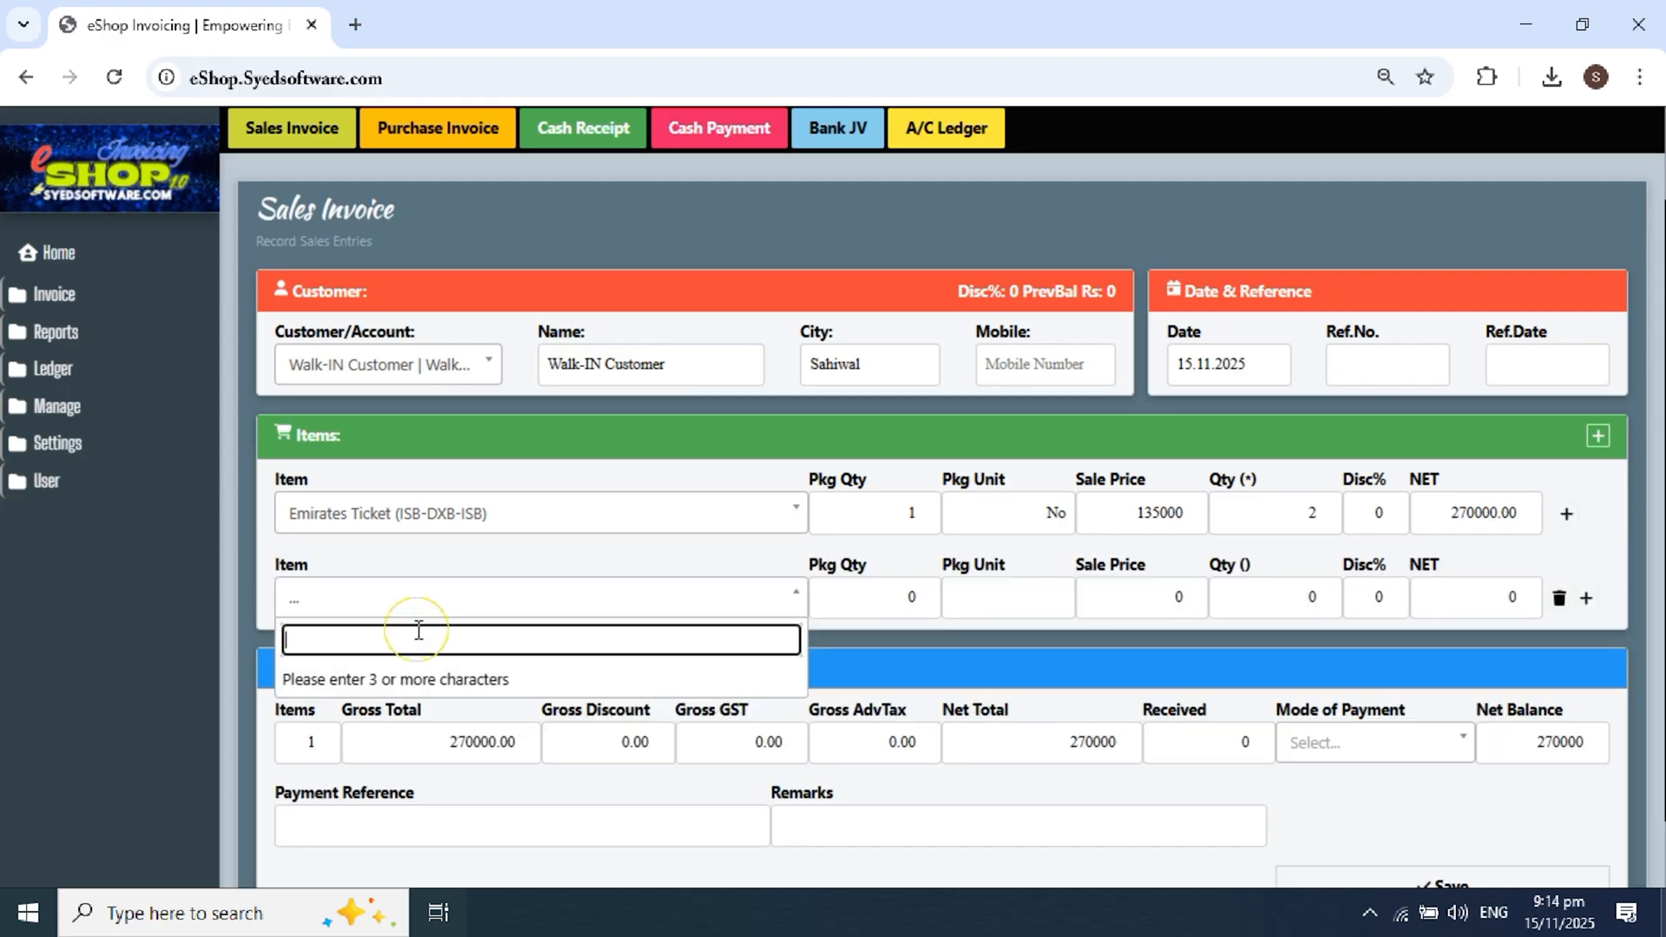
{"action": "type", "text": "emira"}
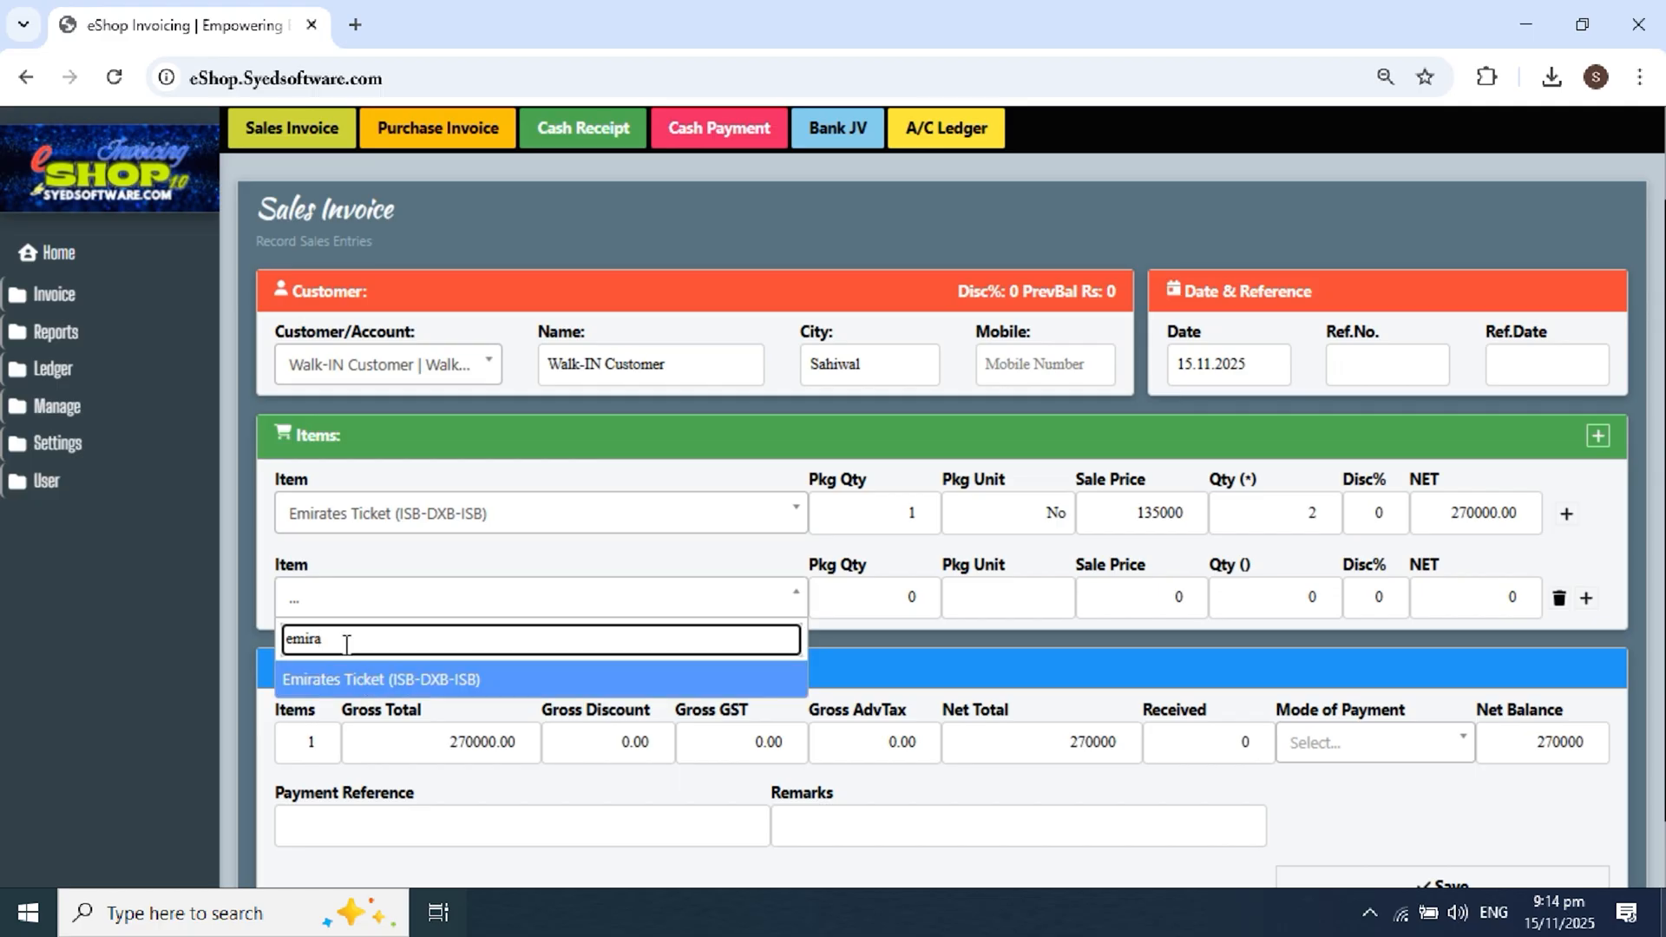
{"action": "left_click", "coordinate": [346, 680]}
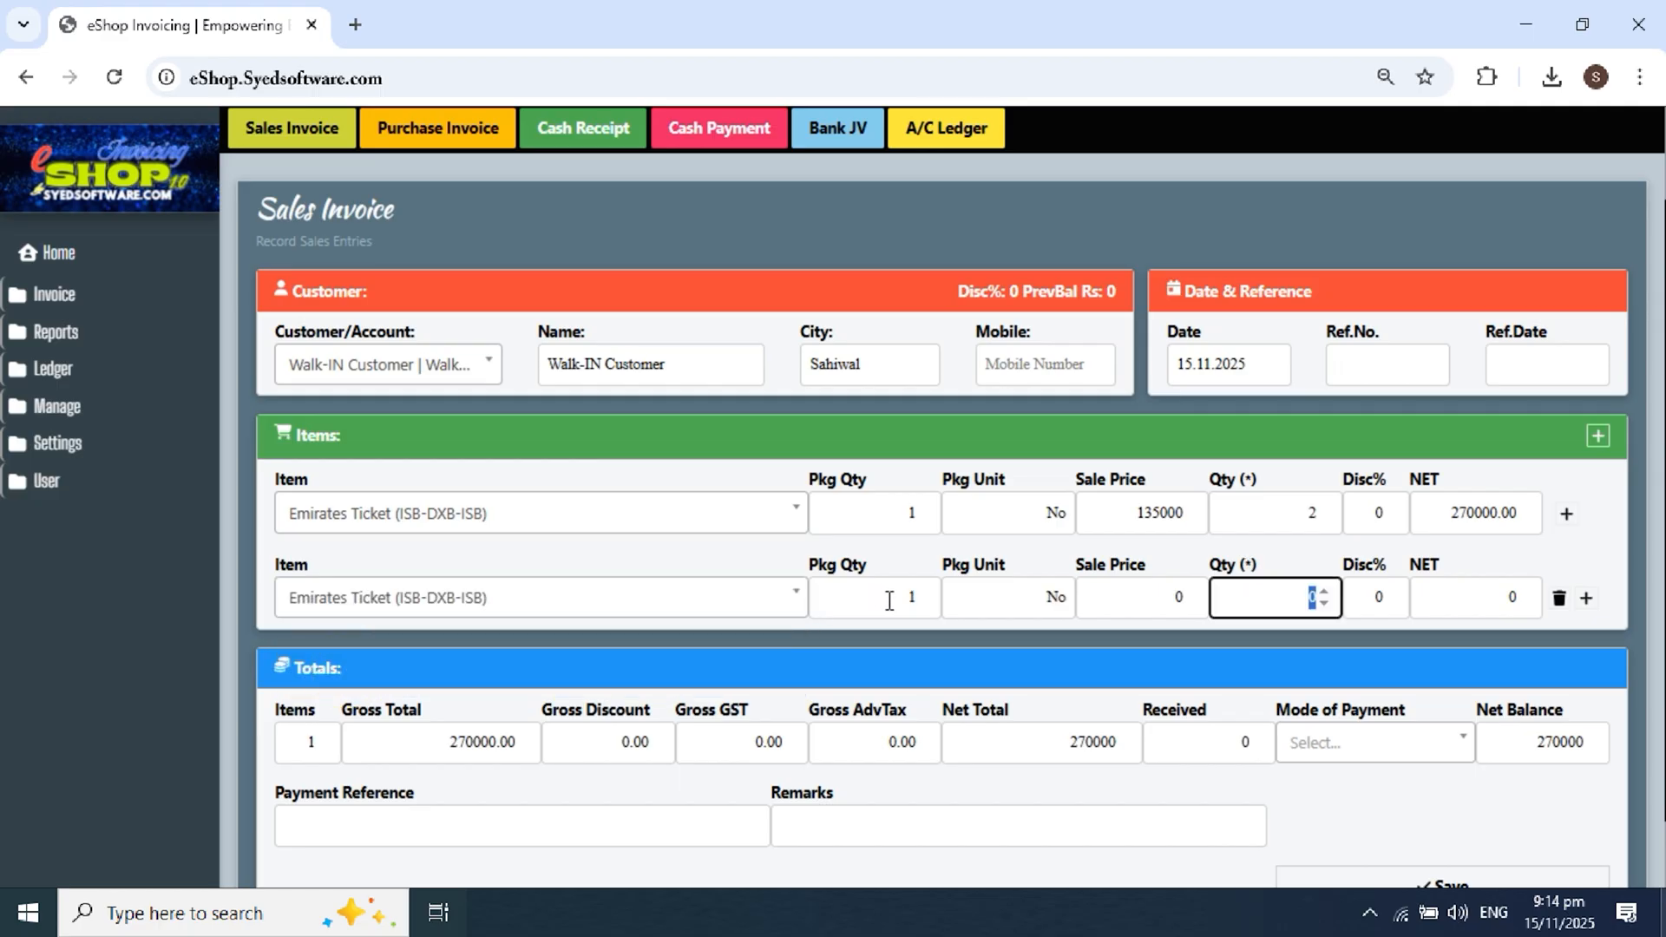
{"action": "left_click", "coordinate": [1202, 597]}
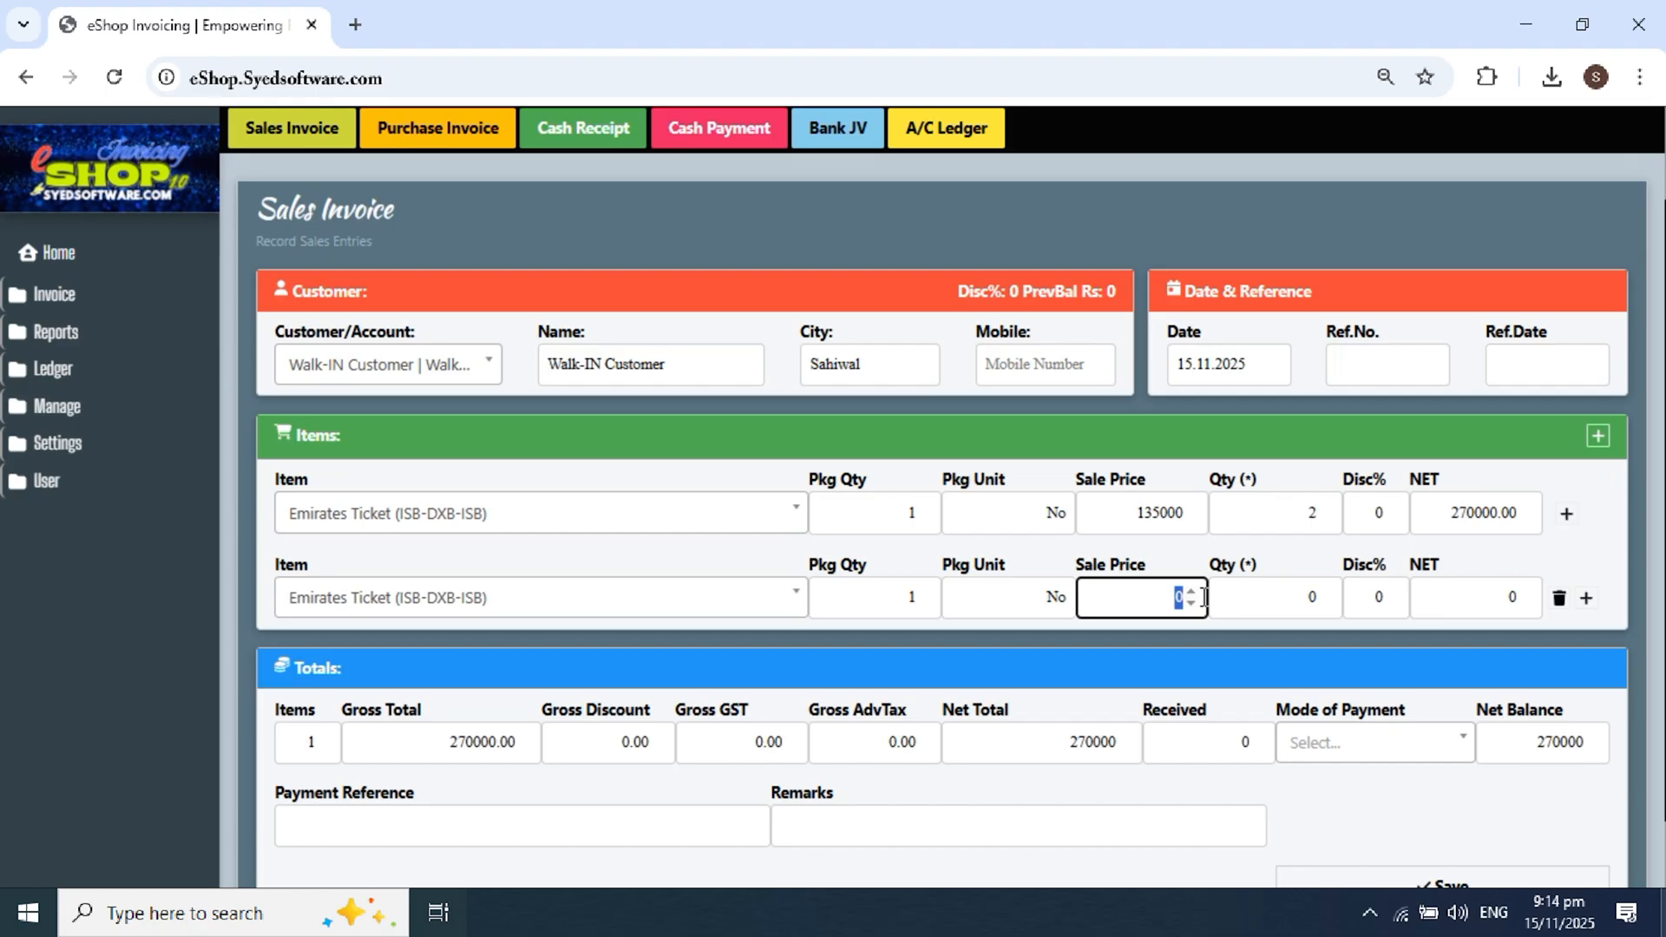
{"action": "type", "text": "115000"}
{"action": "left_click", "coordinate": [1304, 599]}
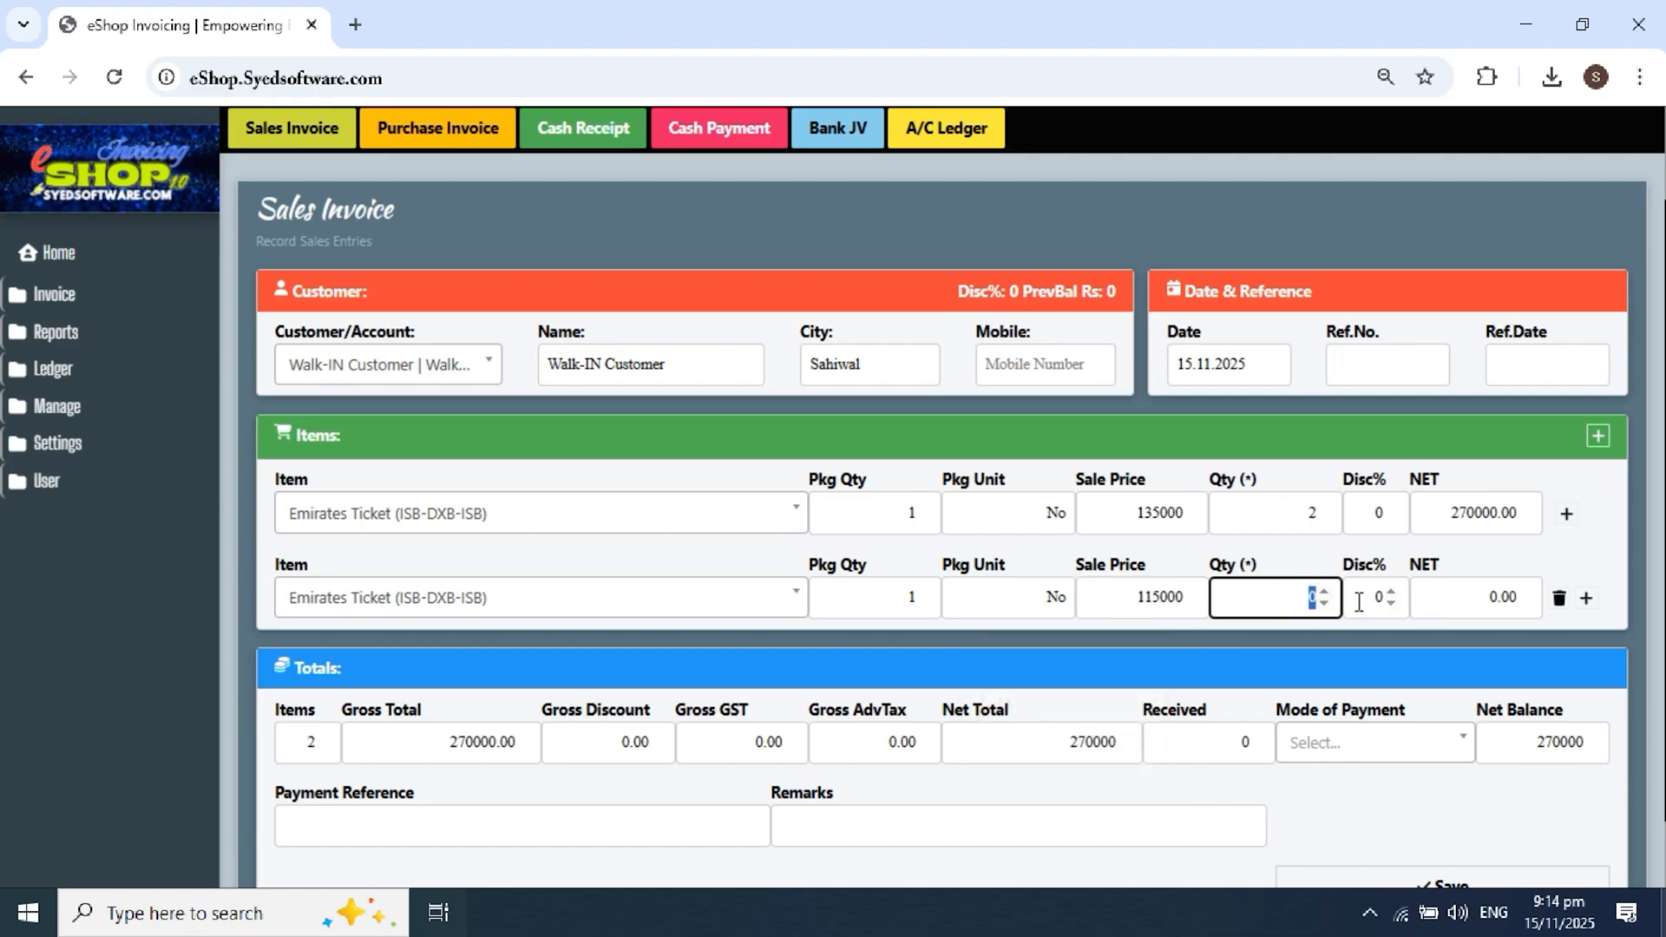
{"action": "type", "text": "1"}
{"action": "left_click", "coordinate": [1586, 597]}
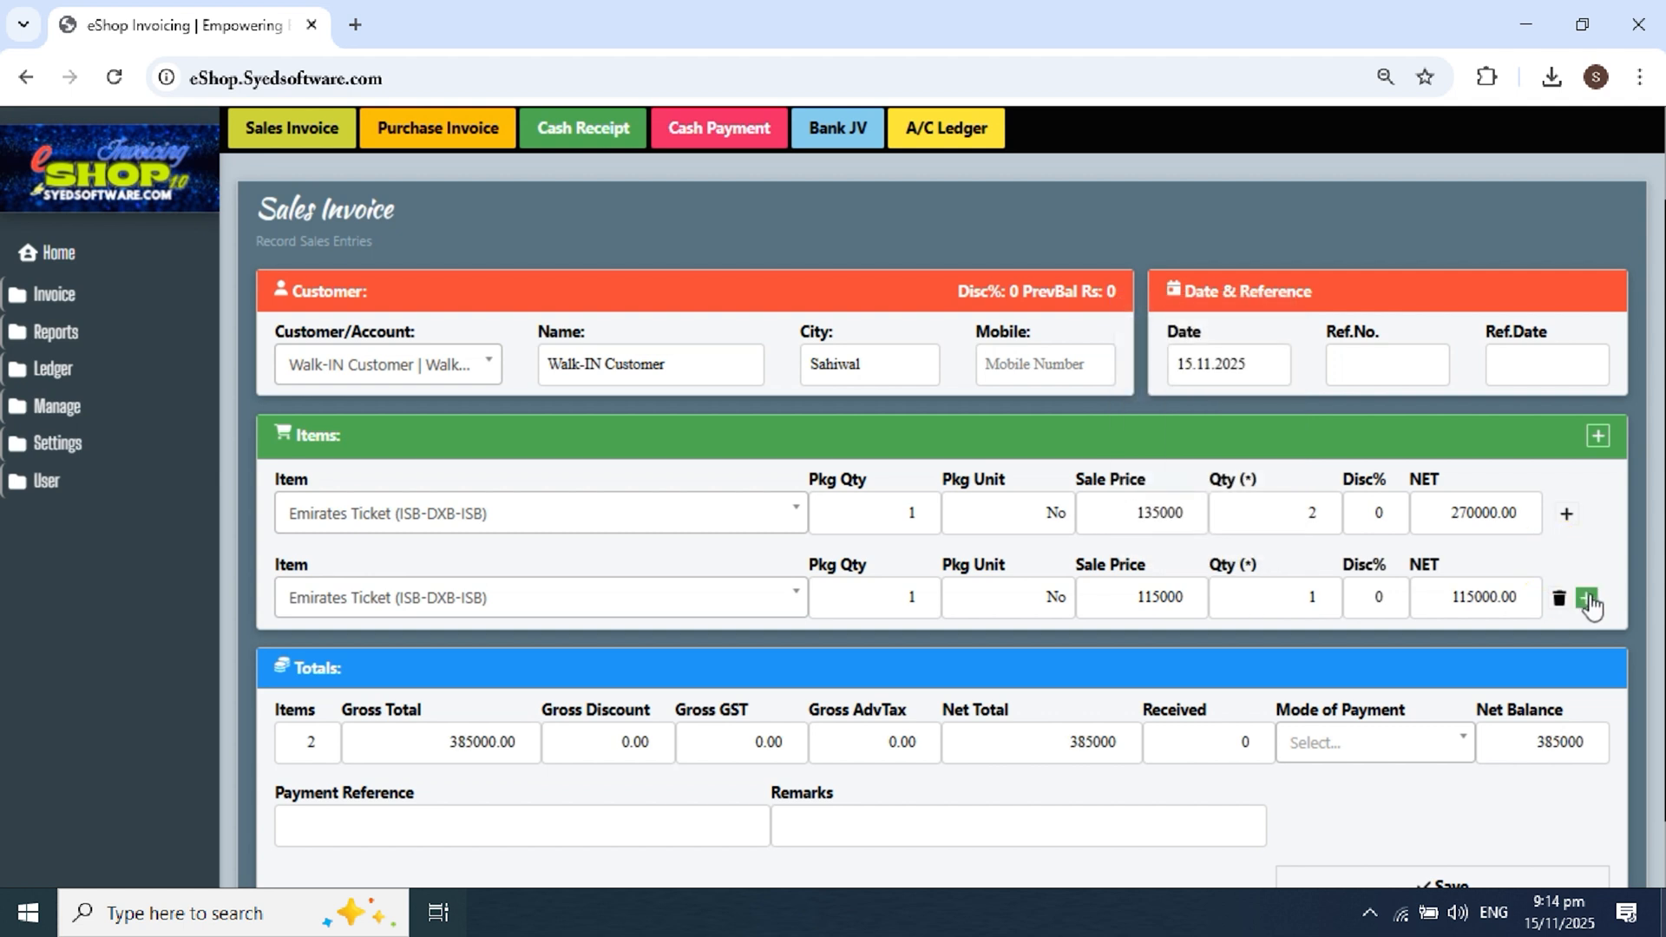
Step: Add a third Emirates Ticket line at 35000, quantity 1, bringing the total to 420000
{"action": "scroll", "coordinate": [1515, 525], "scroll_direction": "down", "scroll_amount": 1}
{"action": "scroll", "coordinate": [1514, 525], "scroll_direction": "down", "scroll_amount": 1}
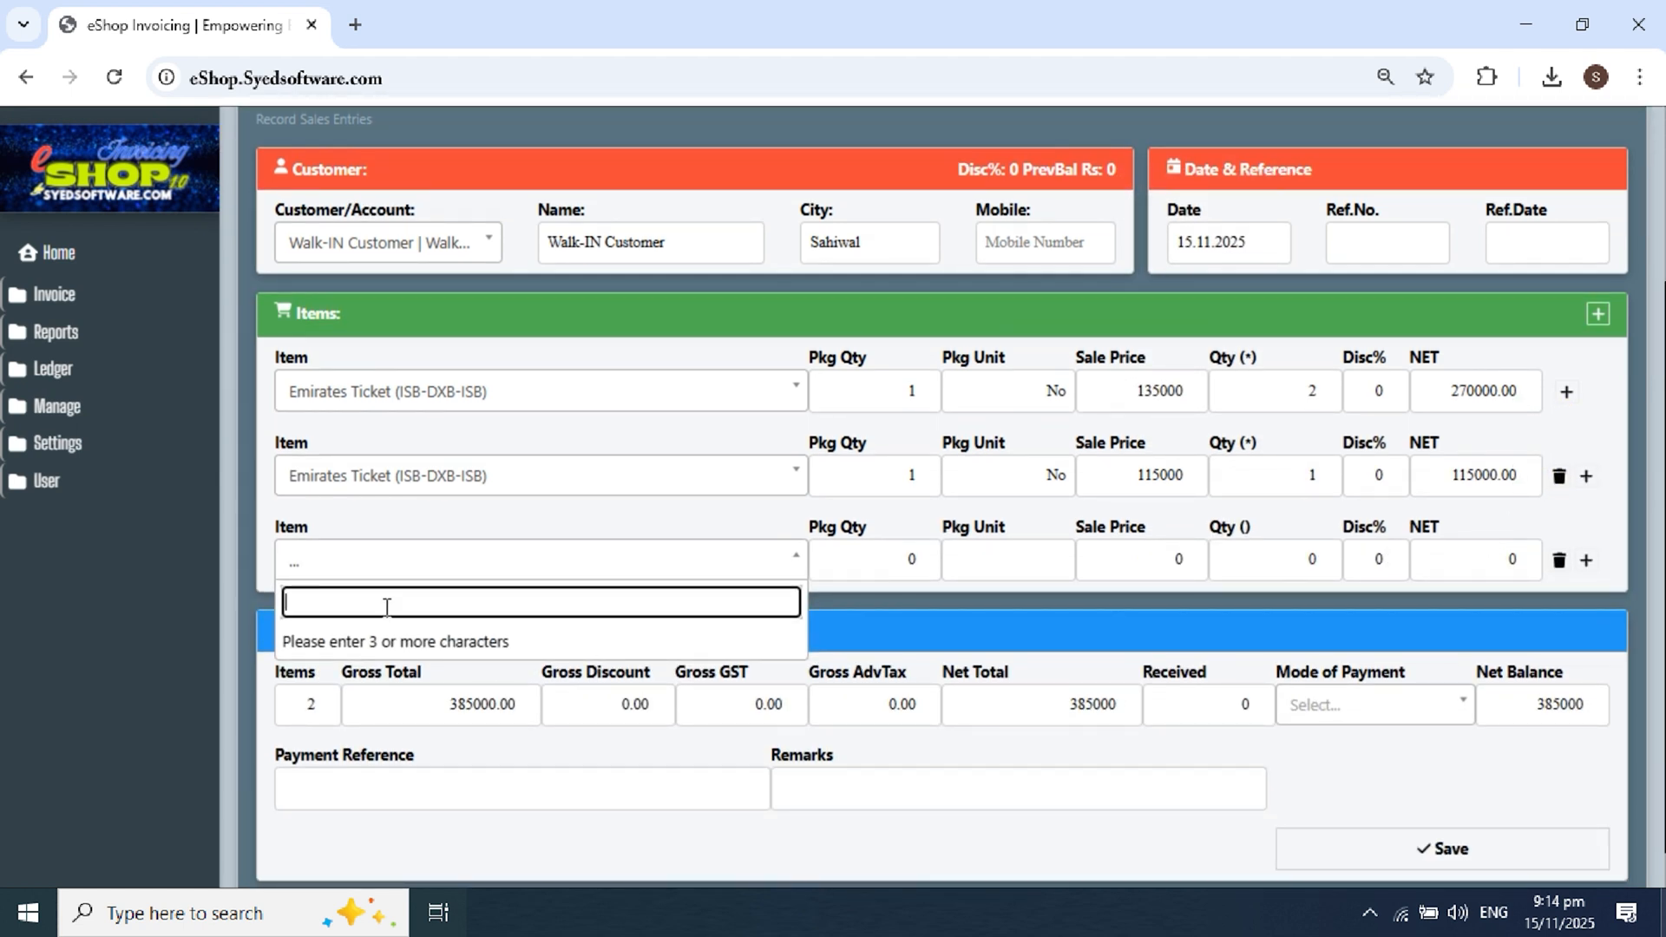
{"action": "type", "text": "emirates"}
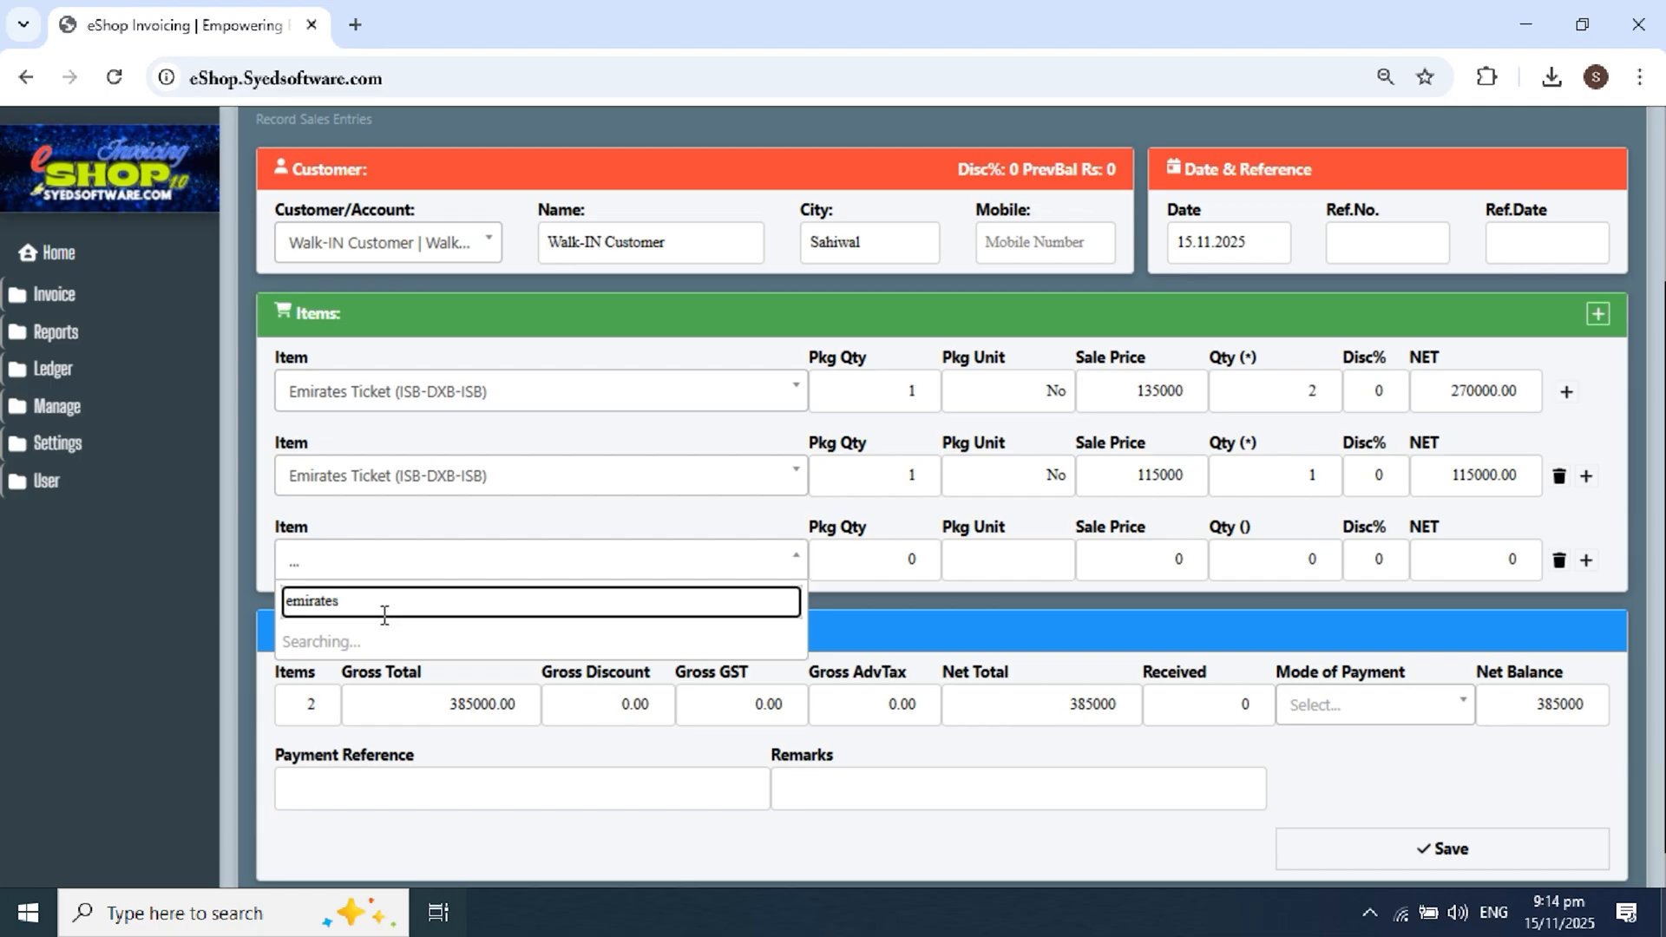
{"action": "left_click", "coordinate": [383, 640]}
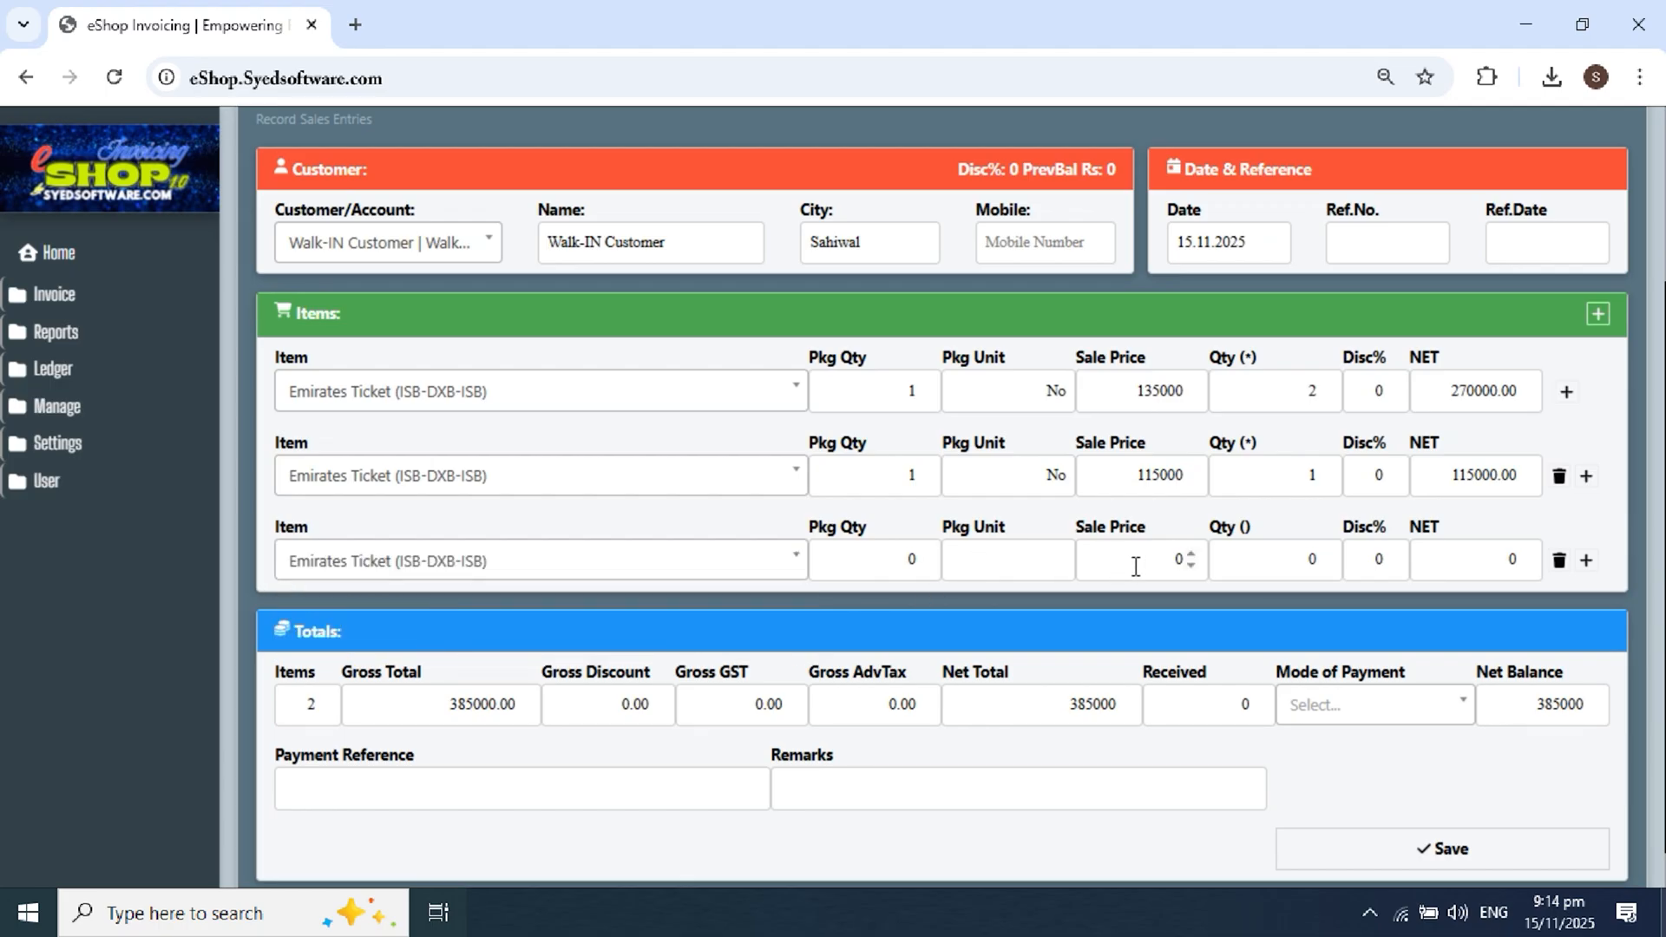
{"action": "type", "text": "1"}
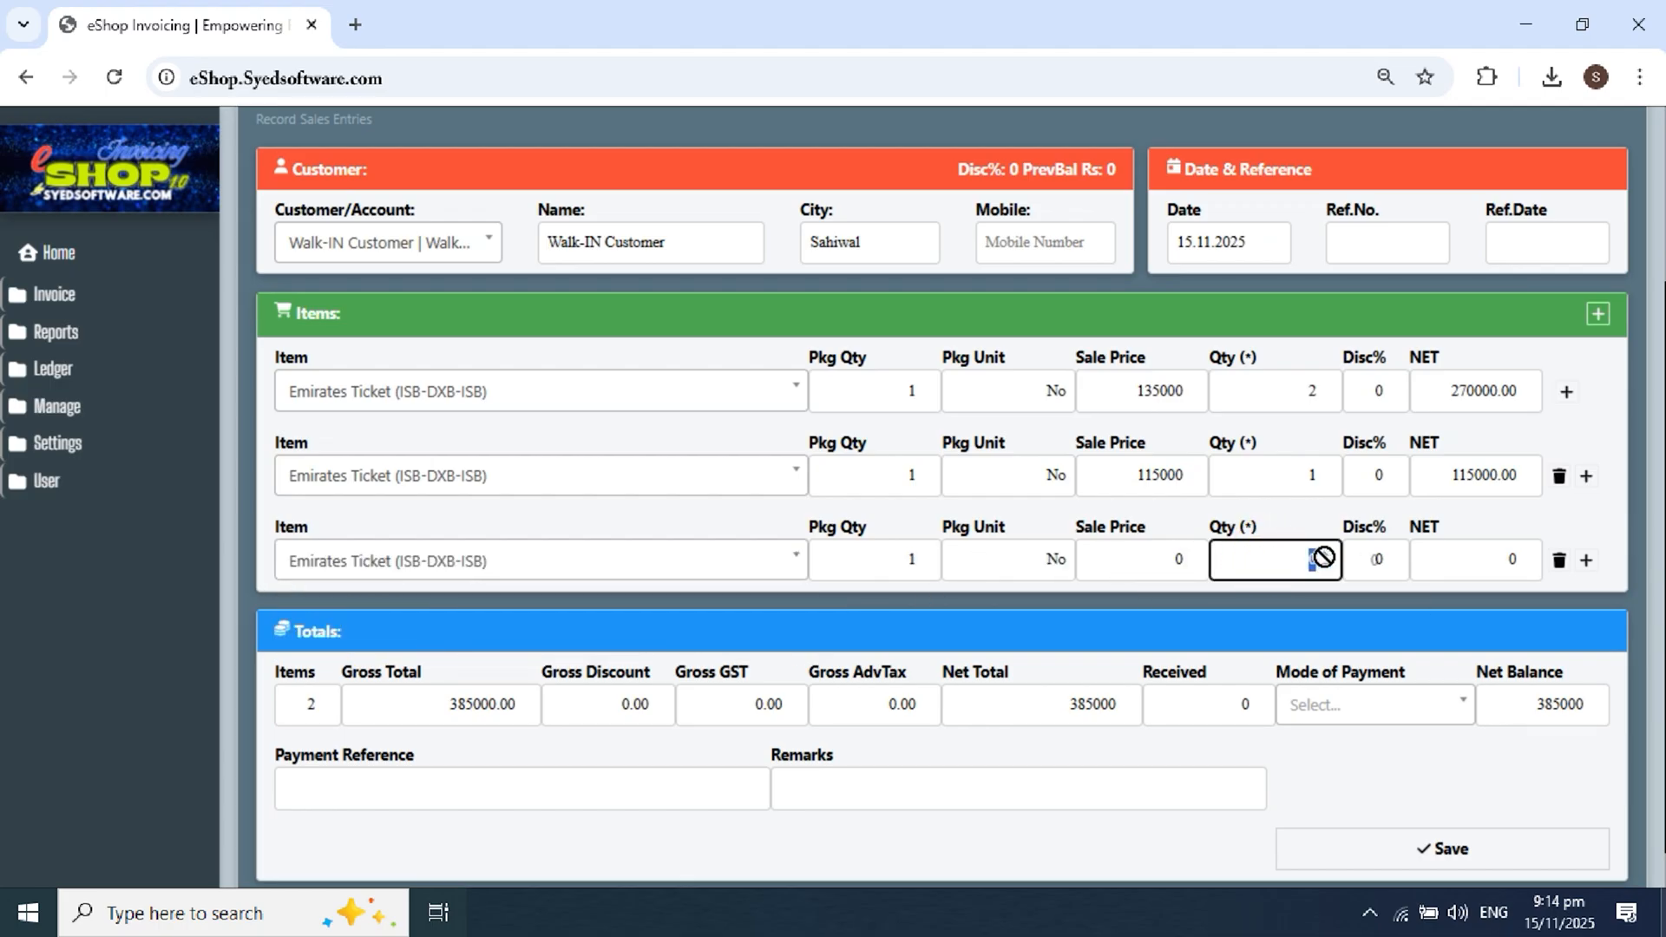
{"action": "left_click", "coordinate": [1189, 564]}
{"action": "type", "text": "3"}
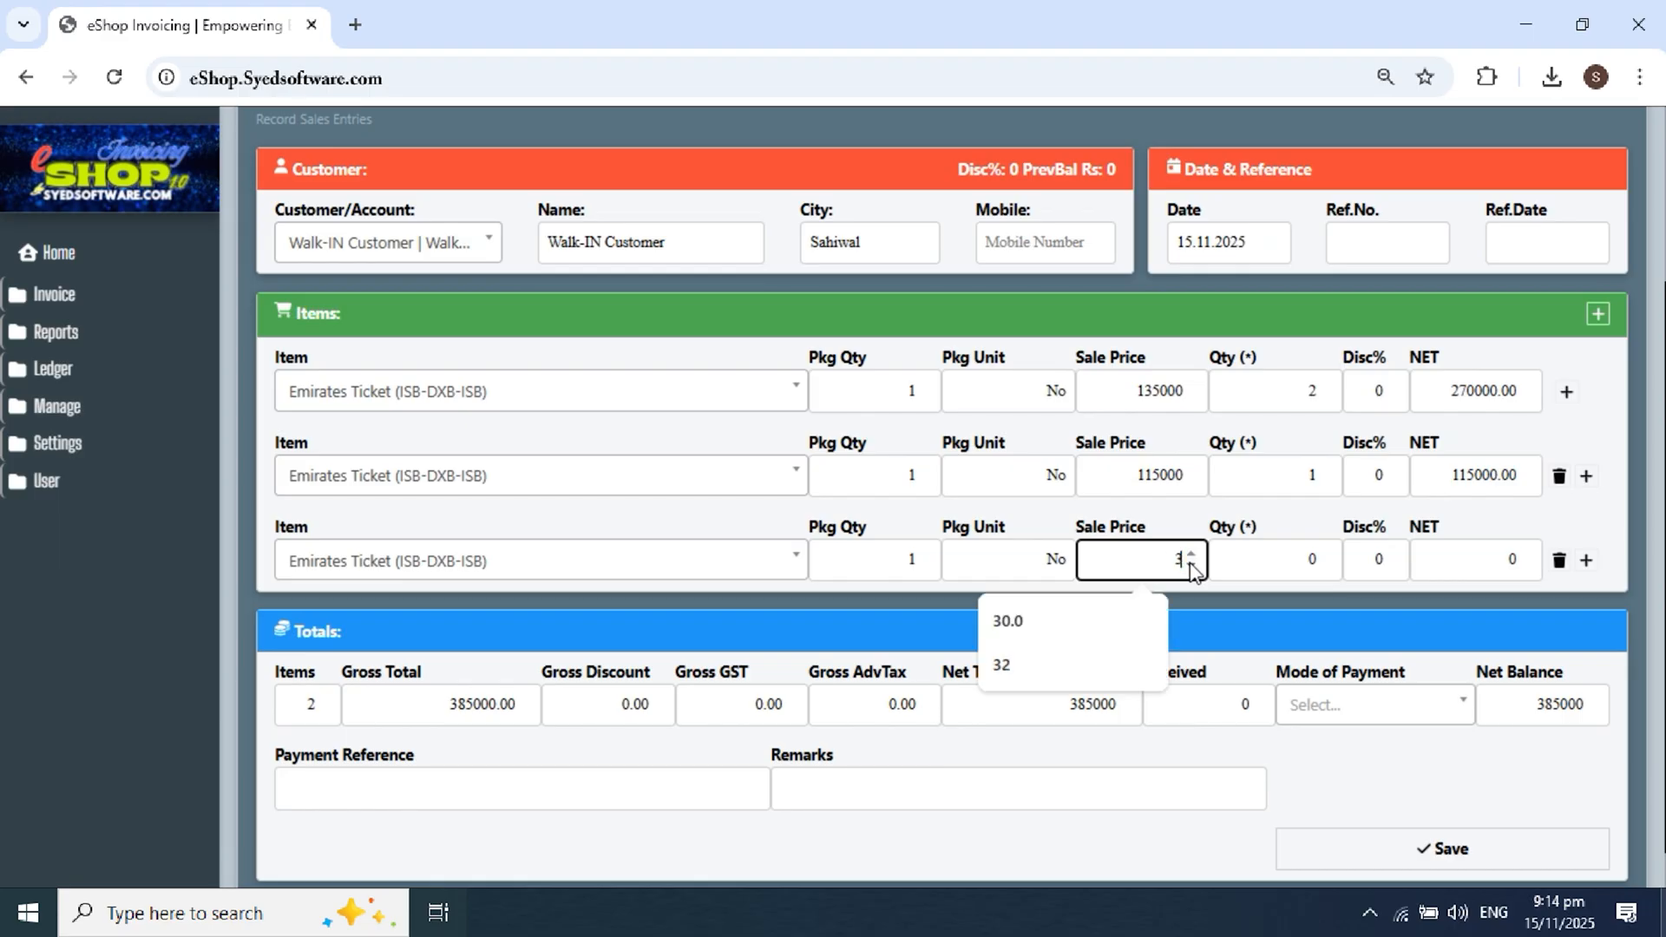
{"action": "type", "text": "5000"}
{"action": "left_click", "coordinate": [1292, 566]}
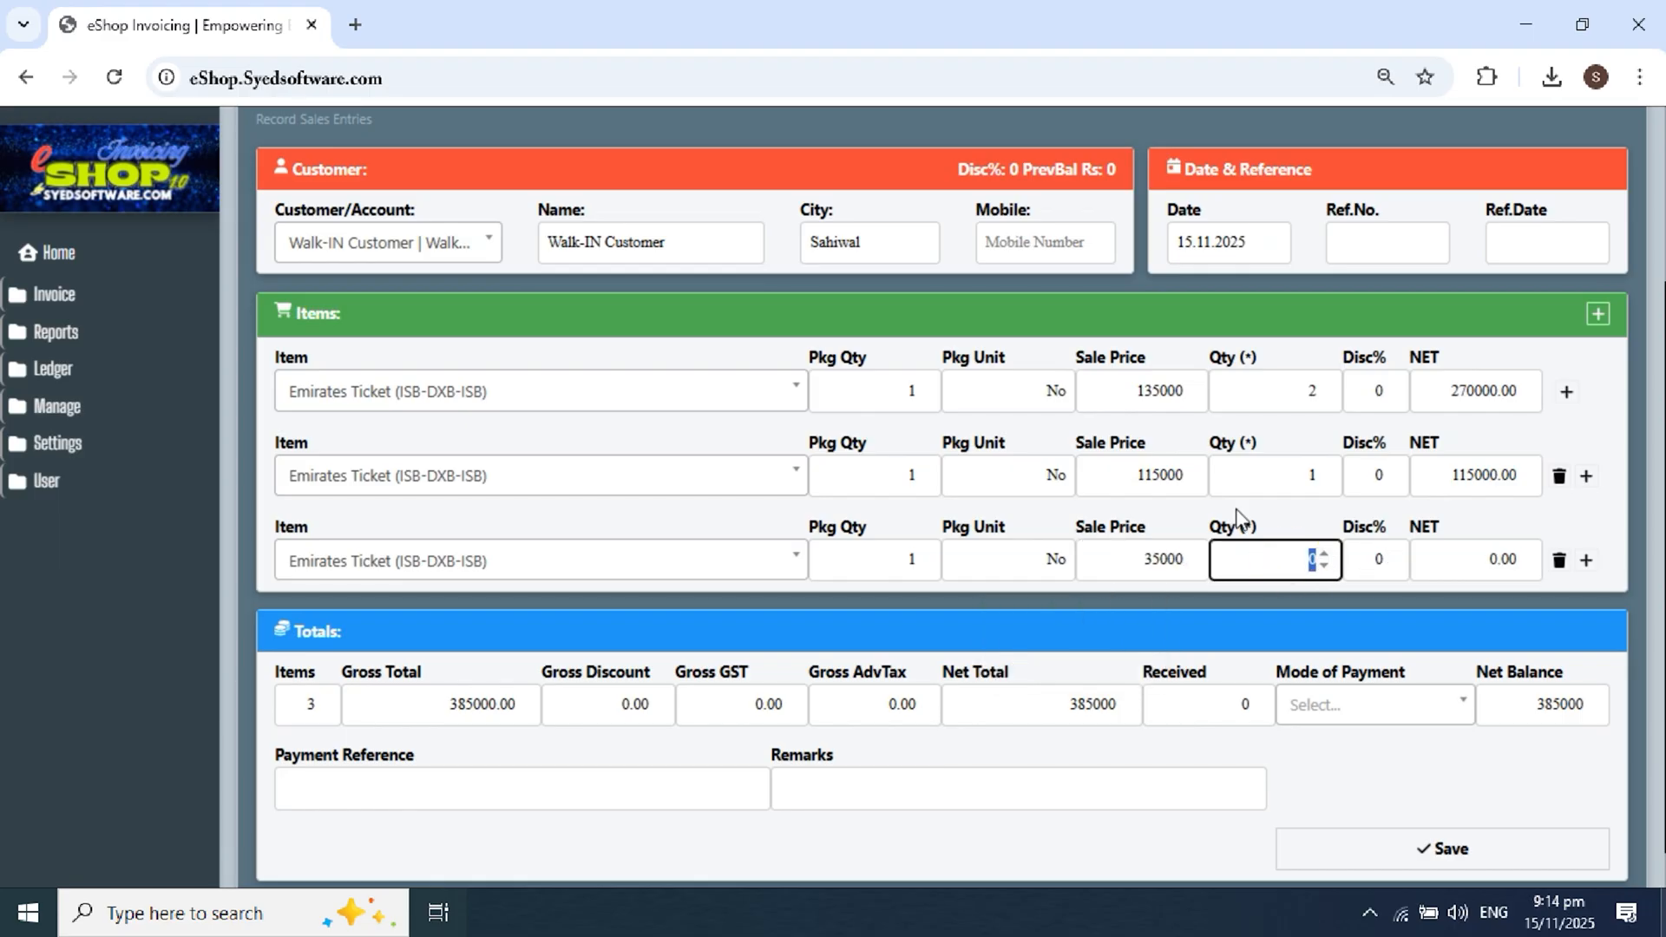
{"action": "type", "text": "1"}
{"action": "key", "text": "Tab"}
{"action": "scroll", "coordinate": [1382, 471], "scroll_direction": "down", "scroll_amount": 1}
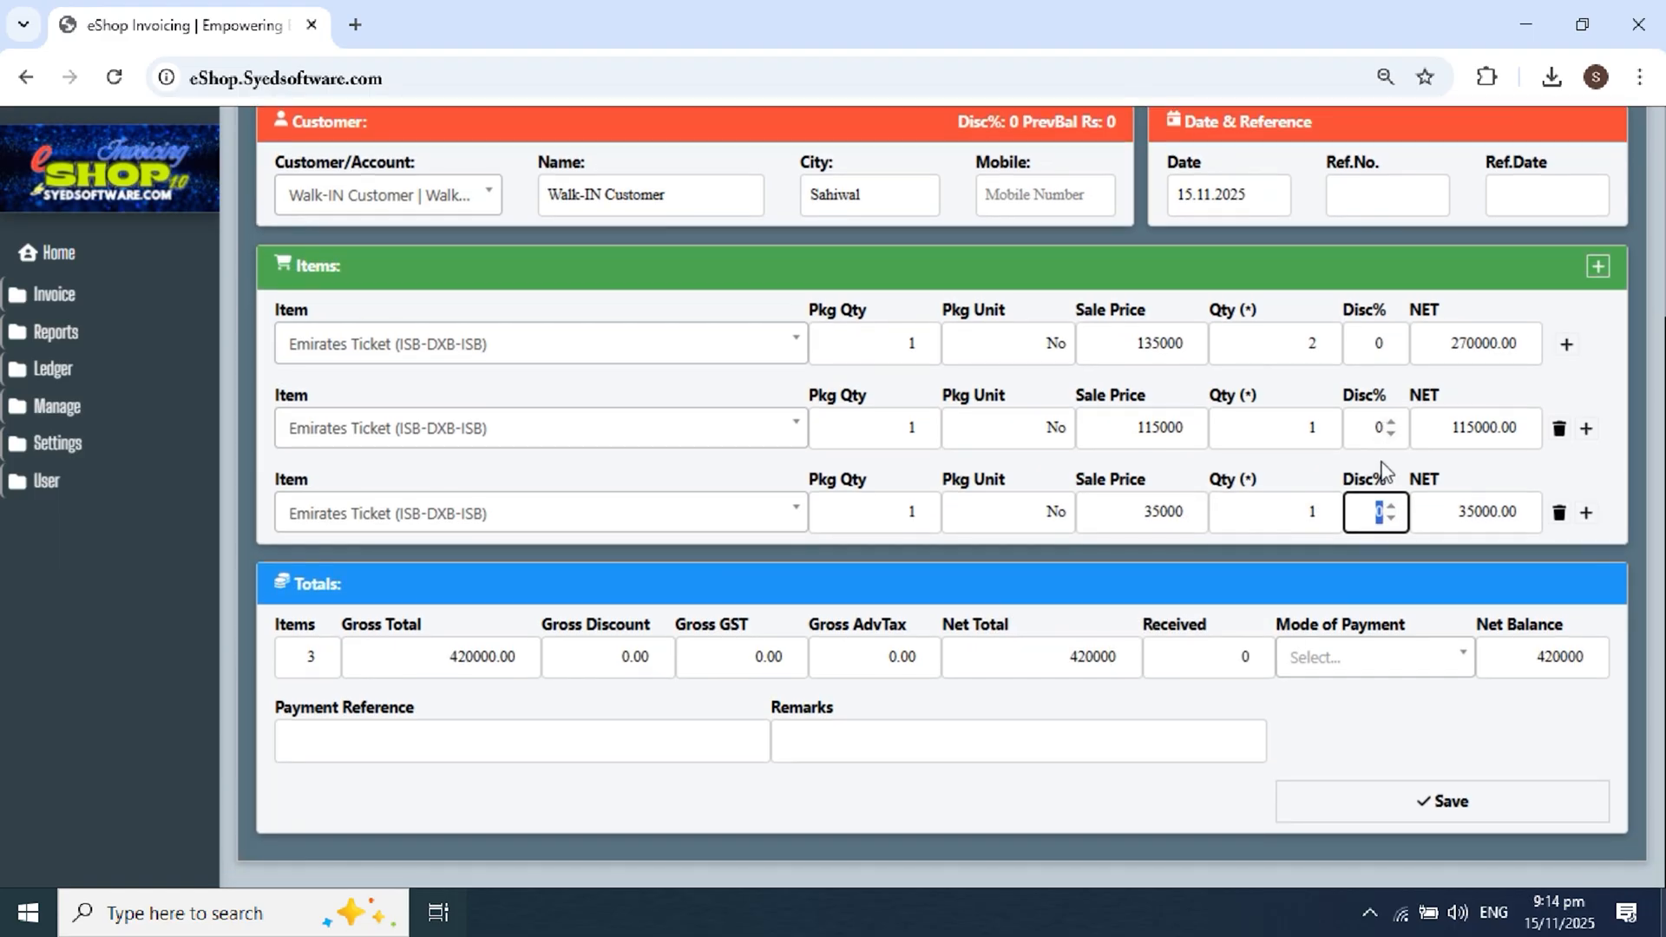
{"action": "left_click", "coordinate": [1336, 662]}
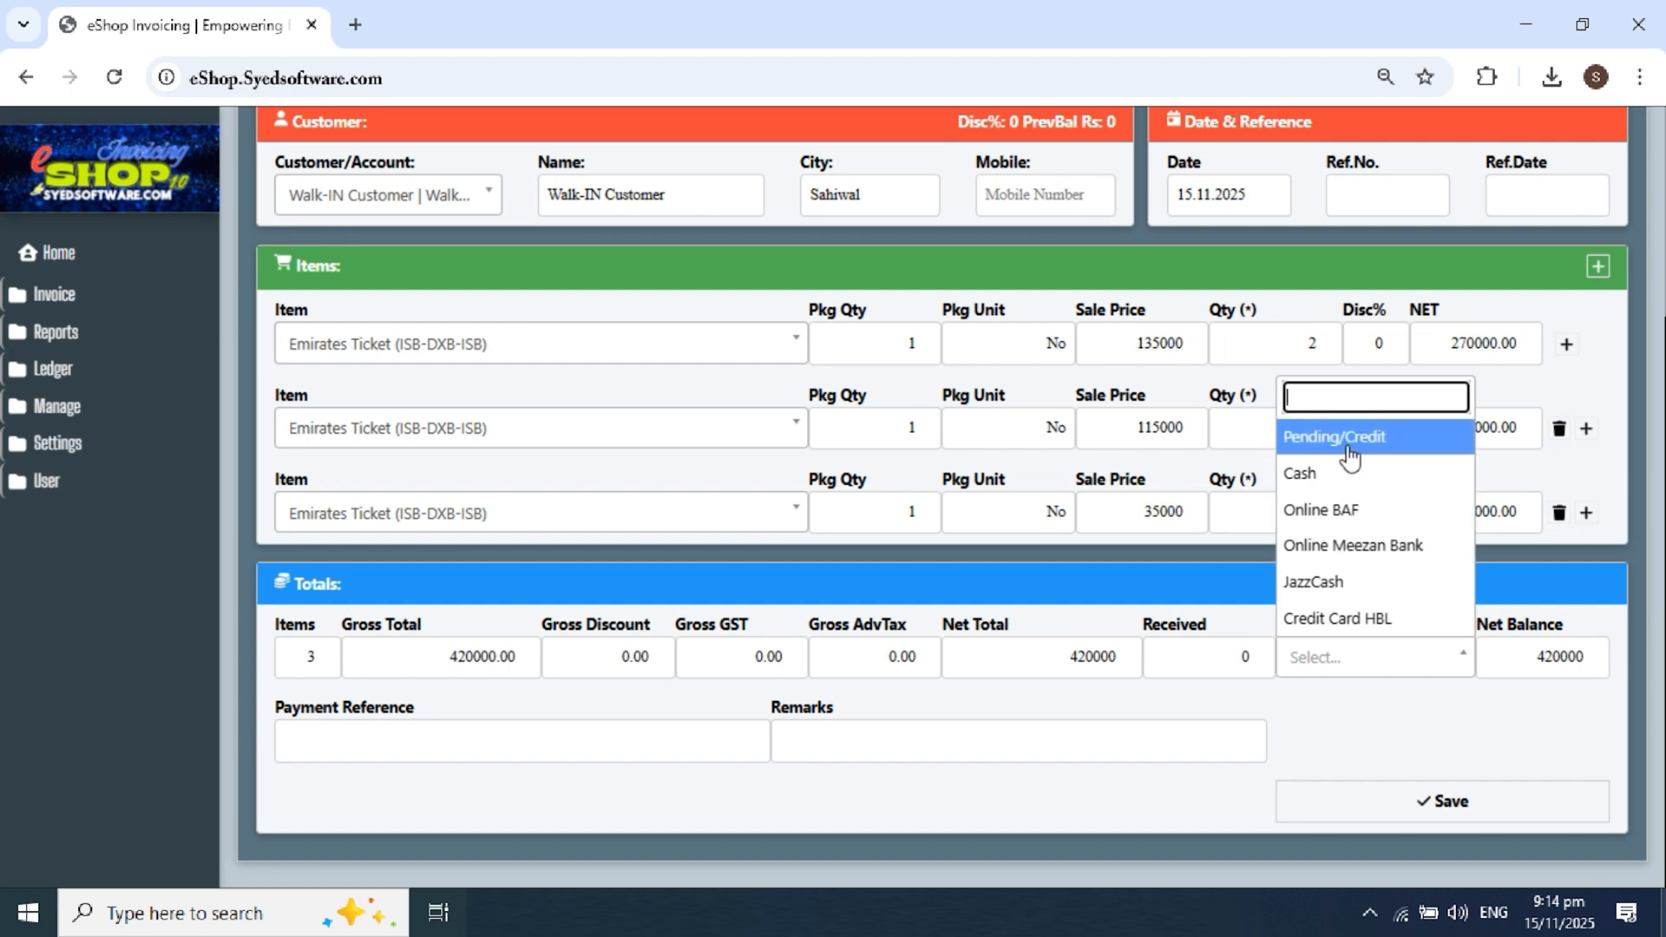
Step: Set payment mode to Online Meezan Bank with reference 'Online Transfer'
{"action": "left_click", "coordinate": [1404, 563]}
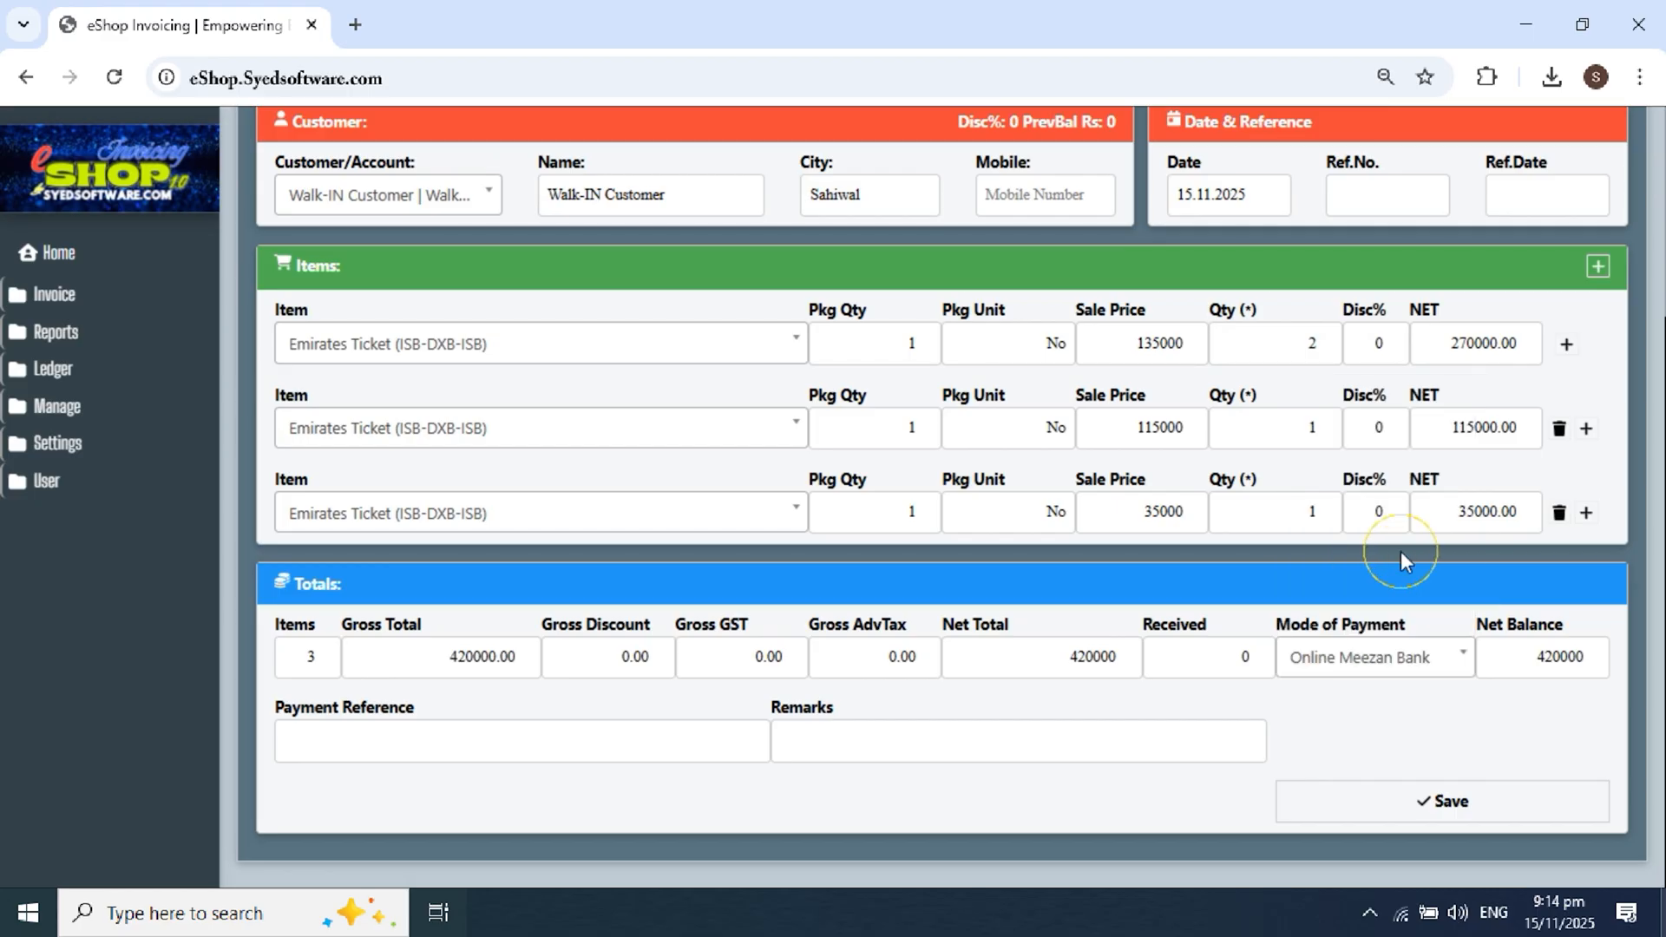
{"action": "left_click", "coordinate": [397, 748]}
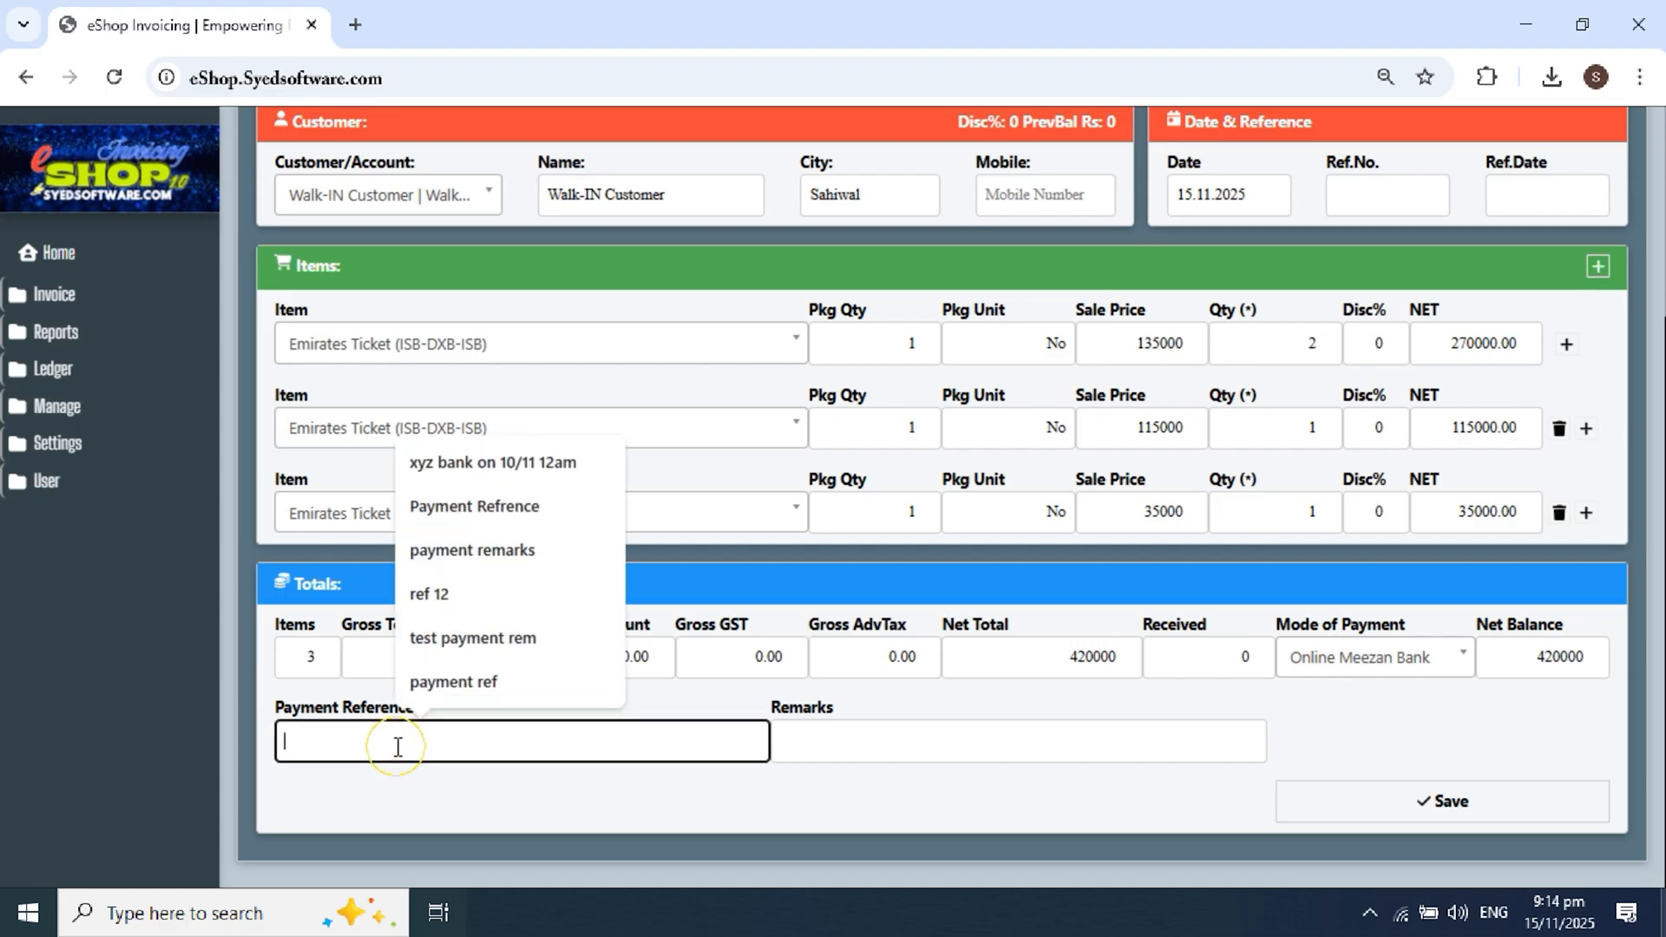
{"action": "type", "text": "Online "}
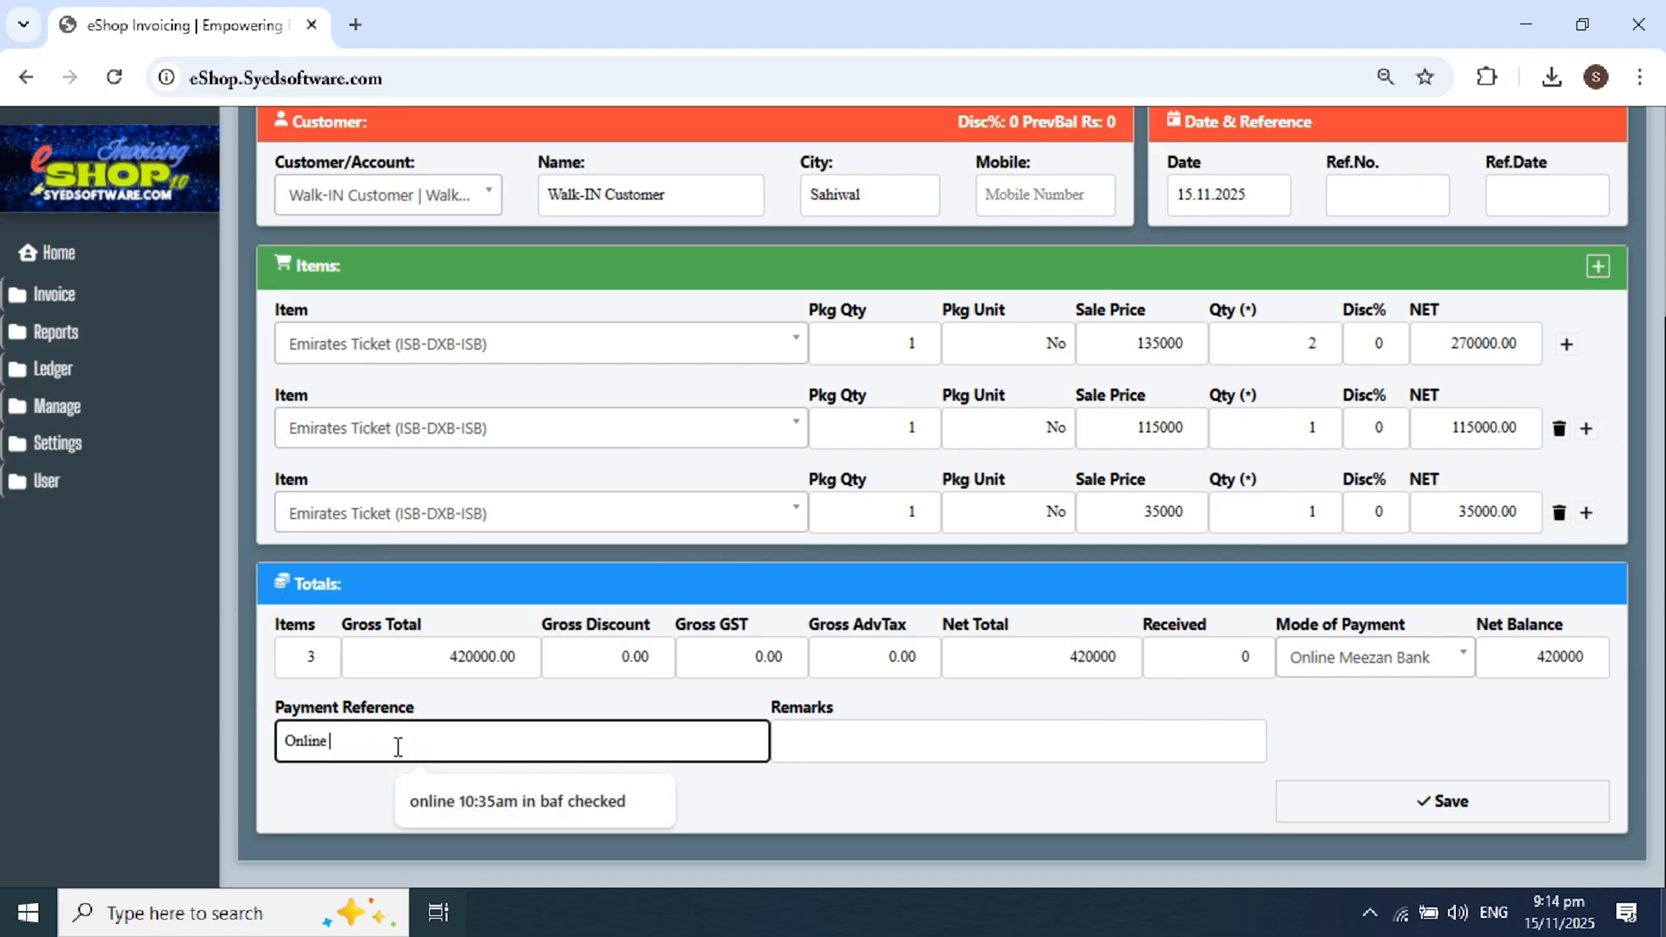
{"action": "type", "text": "Transfer"}
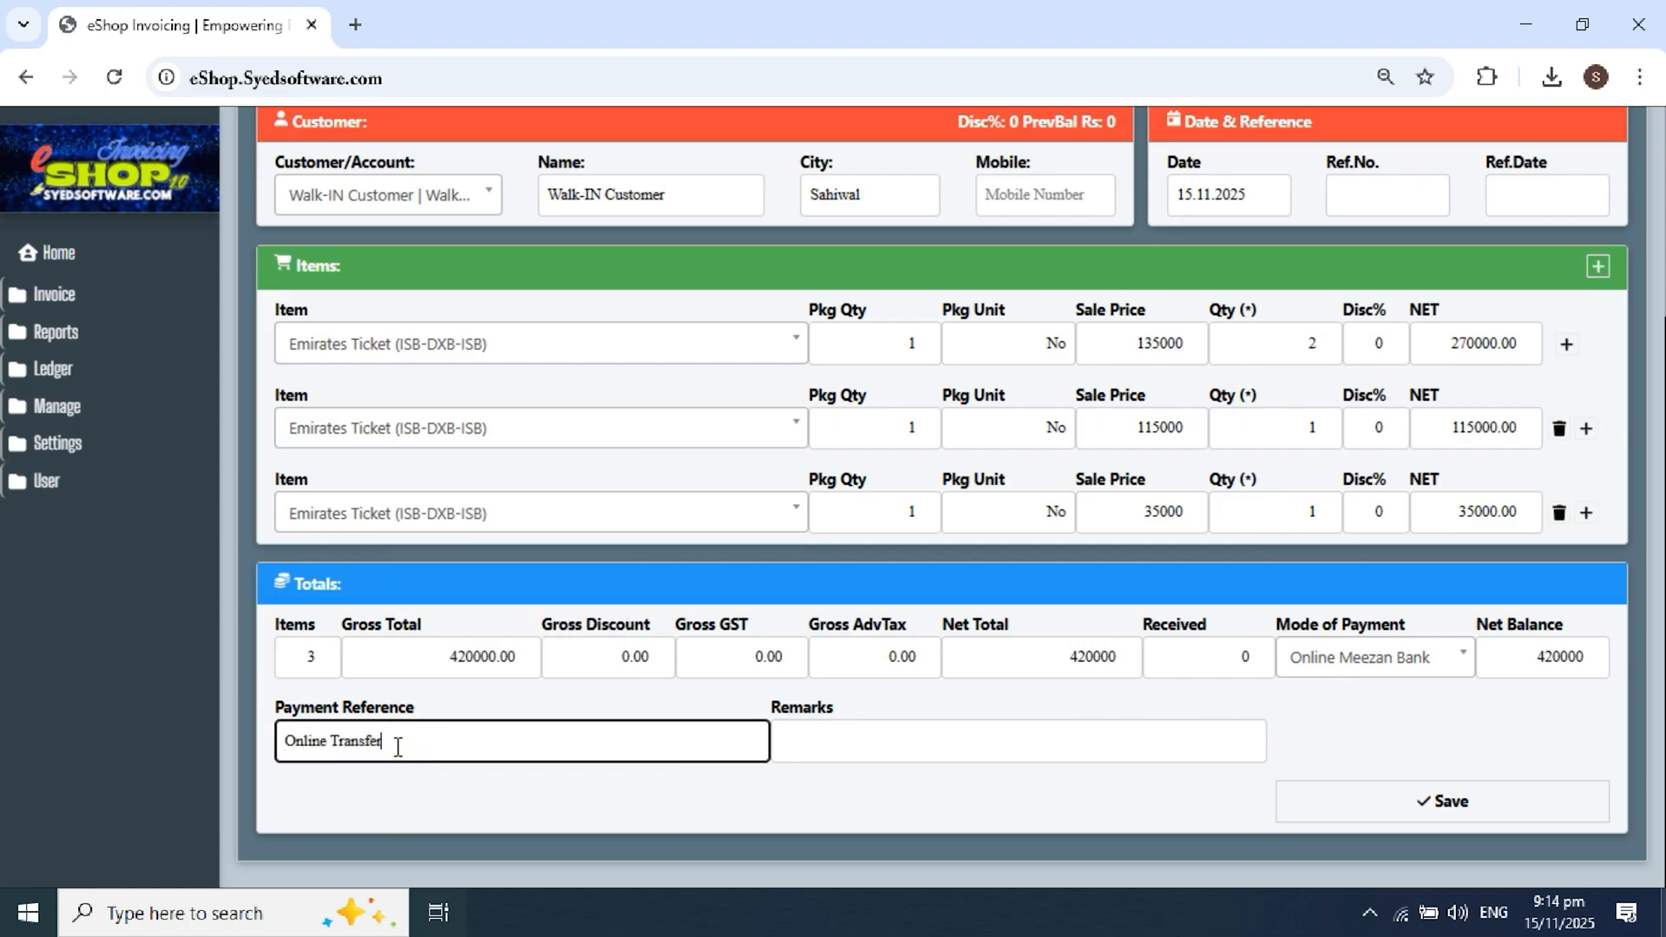
{"action": "key", "text": "Tab"}
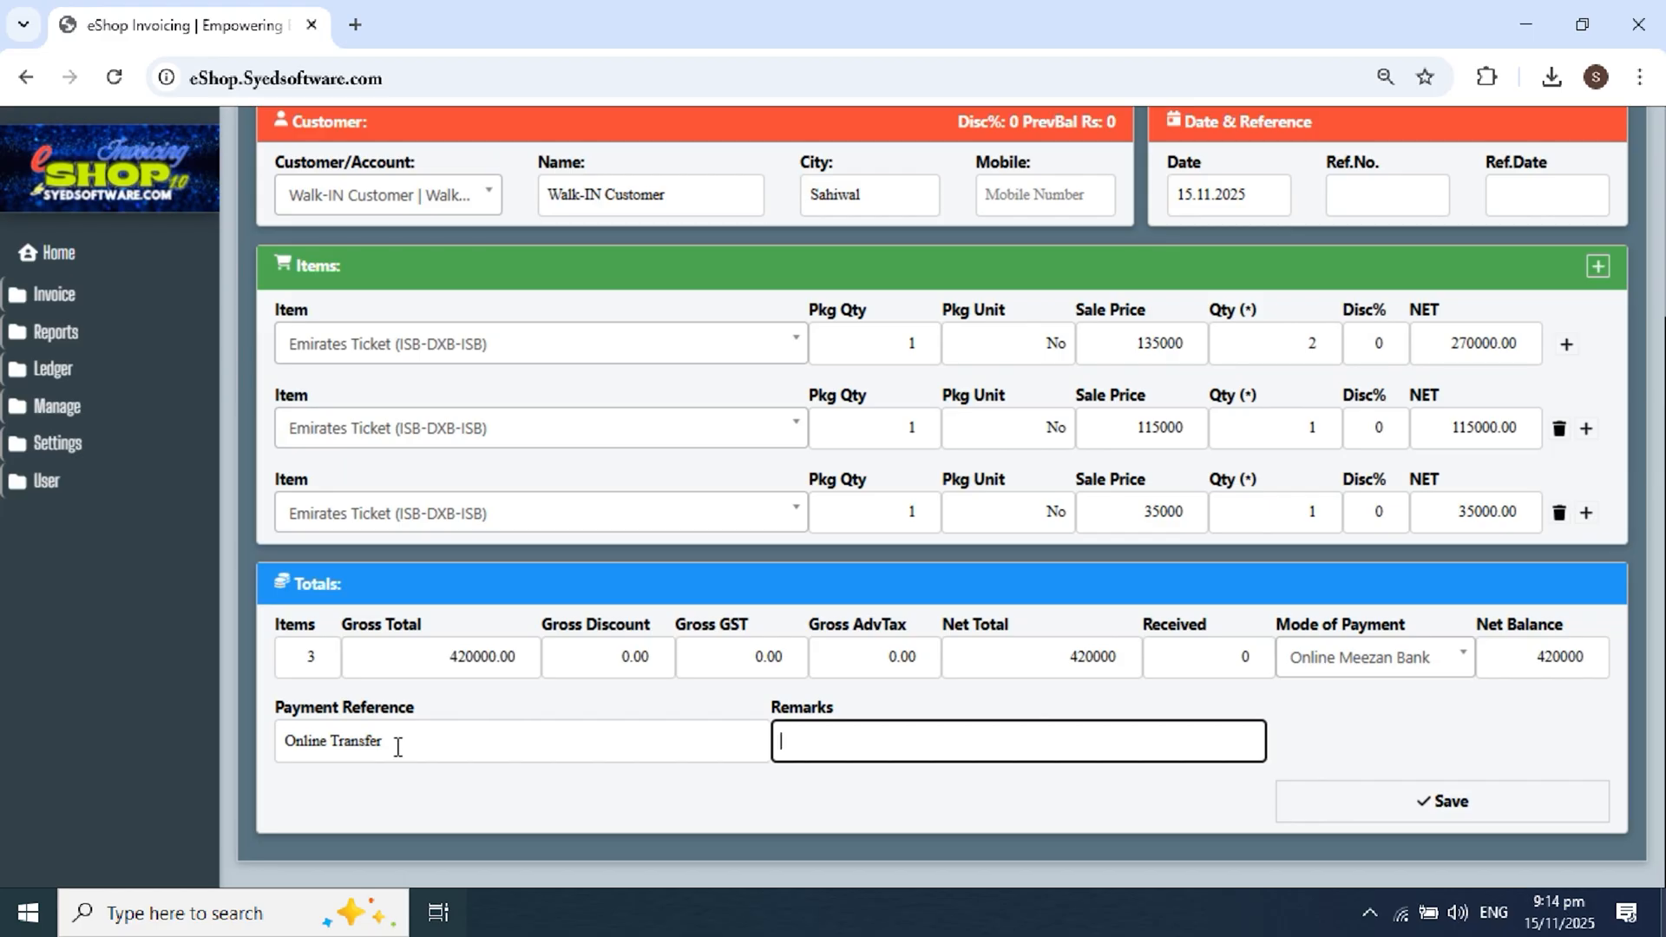
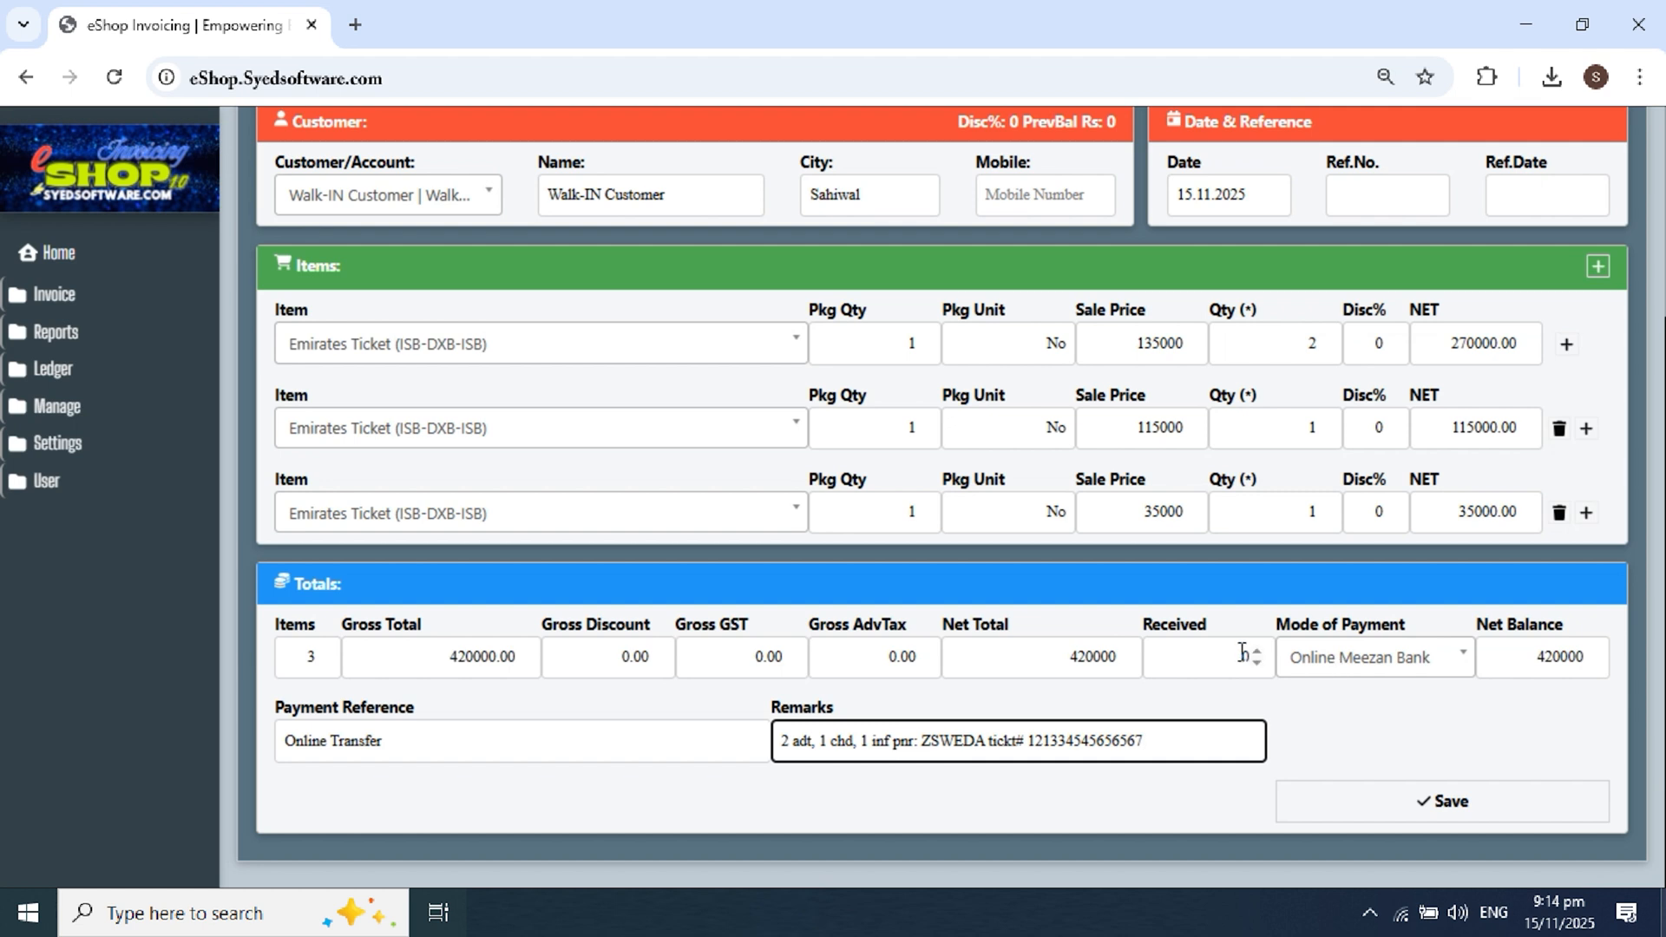
Step: Enter 420000 as the amount received, replacing a trial 50000, so net balance shows 0
{"action": "left_click", "coordinate": [1167, 659]}
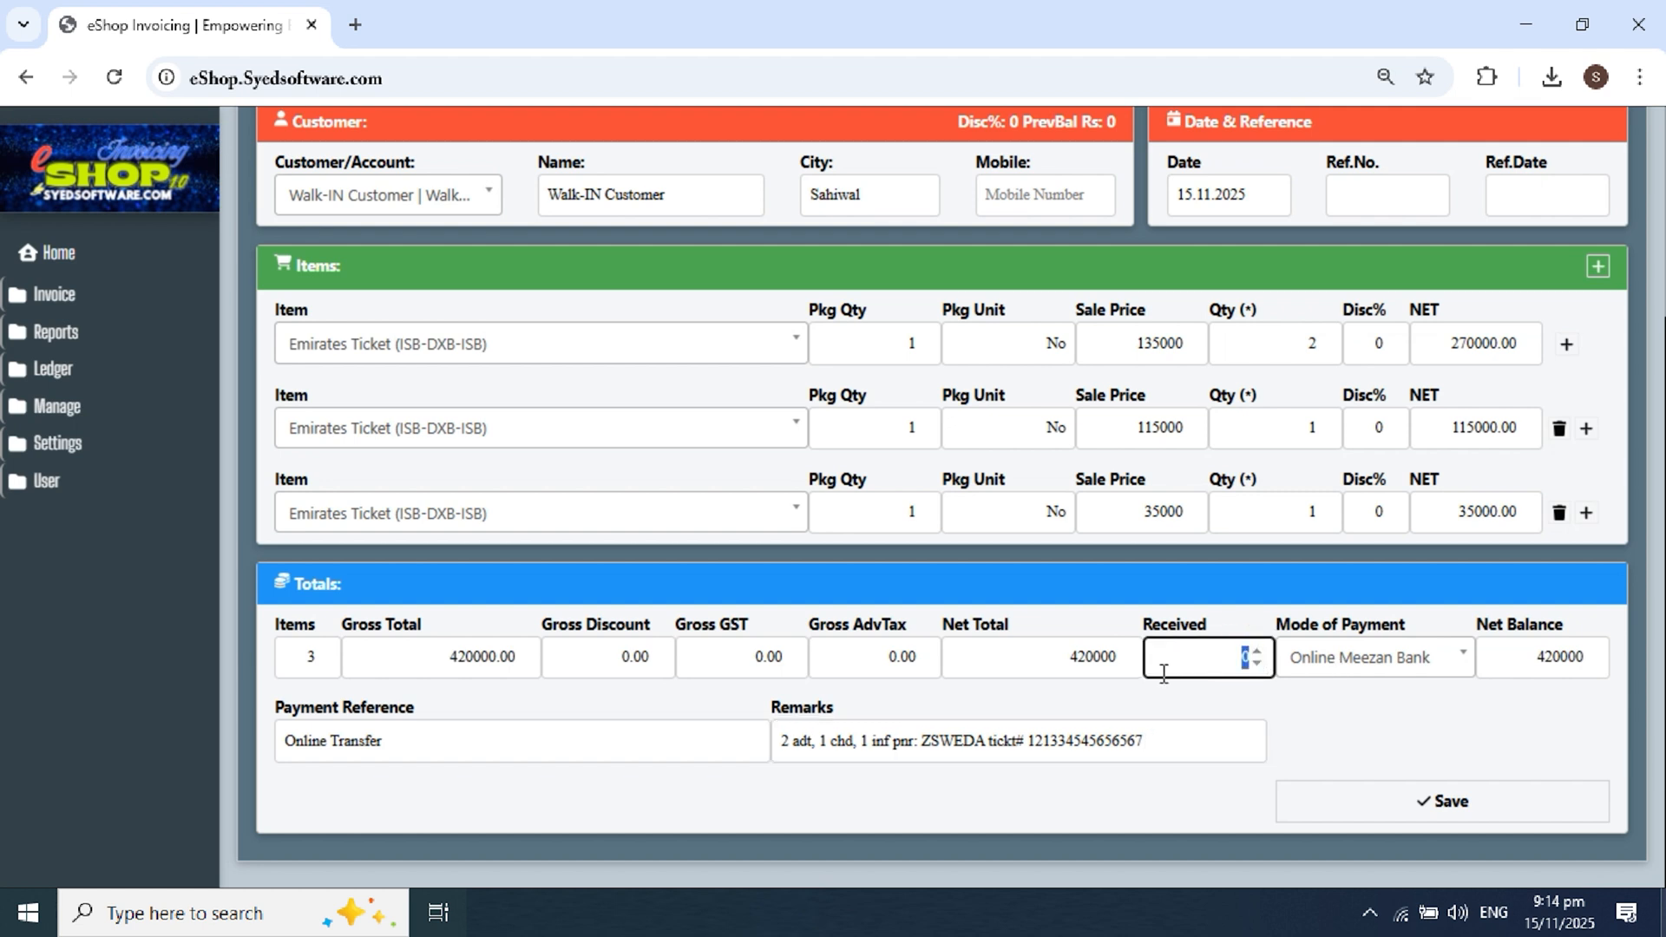
{"action": "type", "text": "420000"}
{"action": "left_click", "coordinate": [1489, 695]}
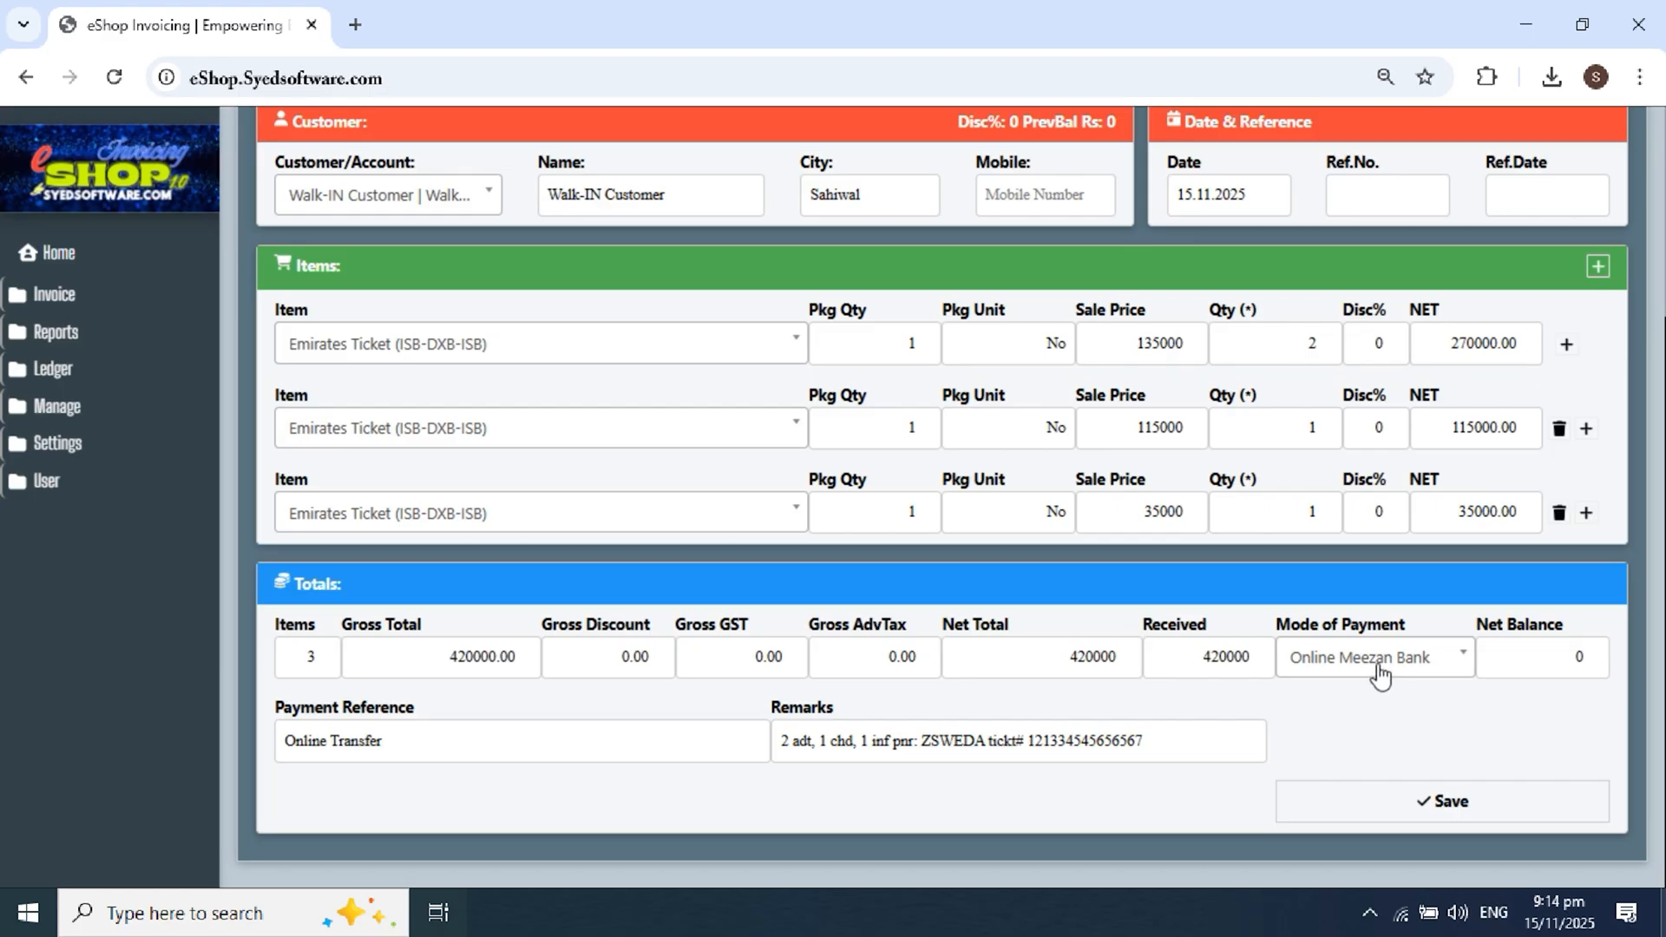
{"action": "left_click", "coordinate": [1203, 658]}
{"action": "key", "text": "ctrl+a"}
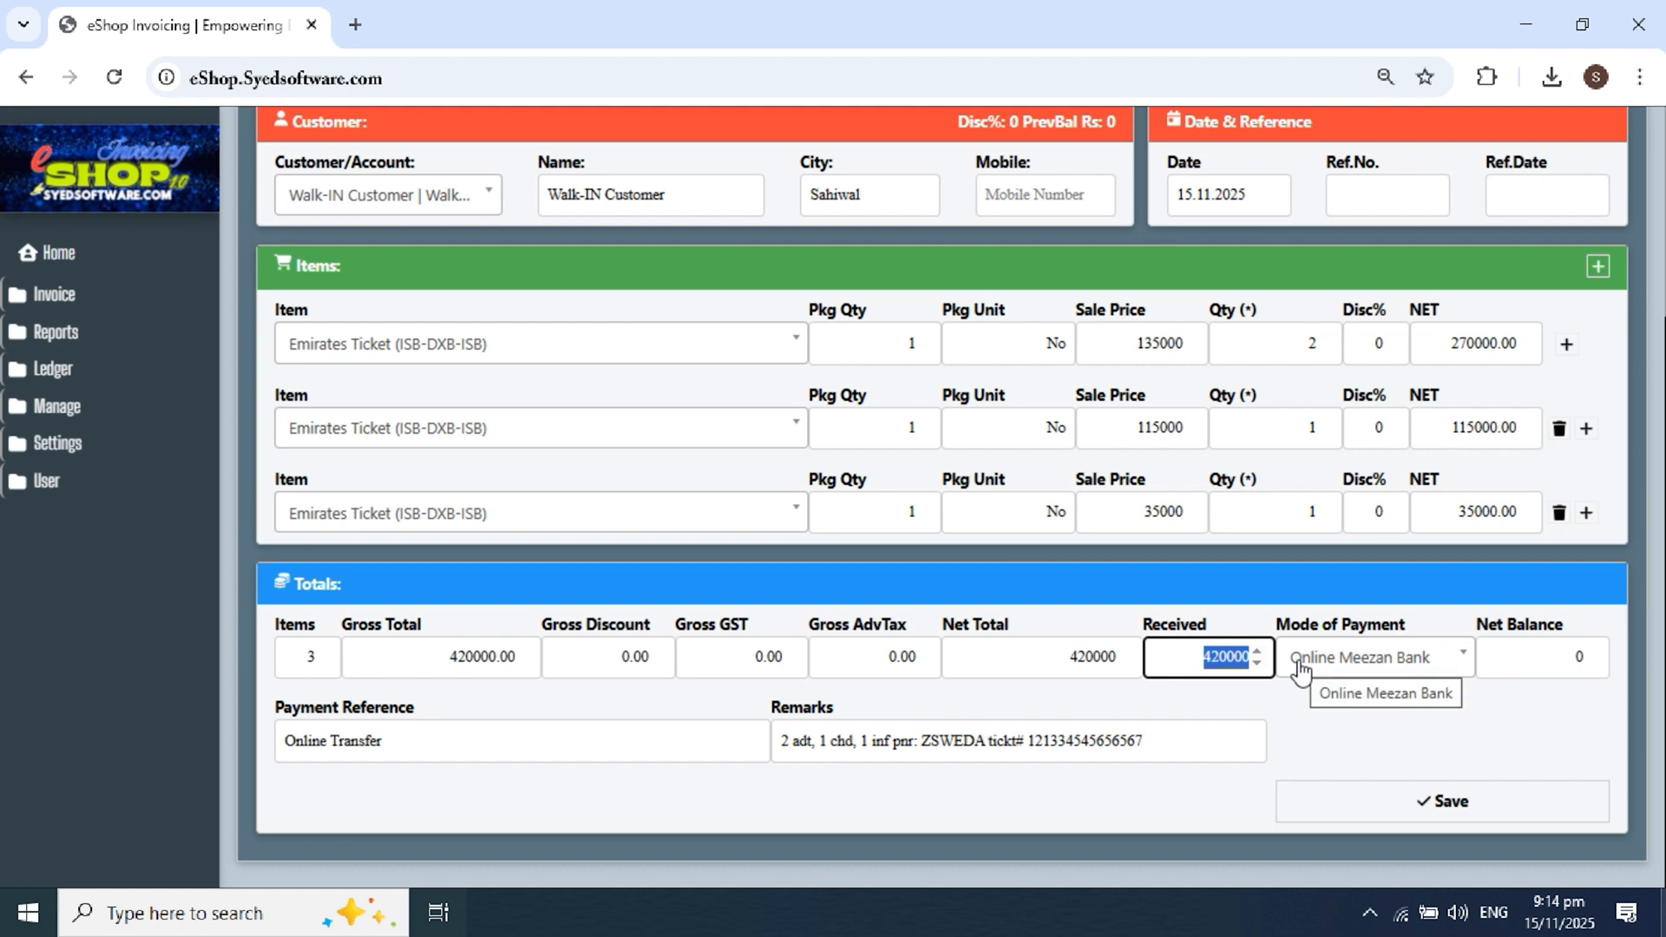
{"action": "type", "text": "500"}
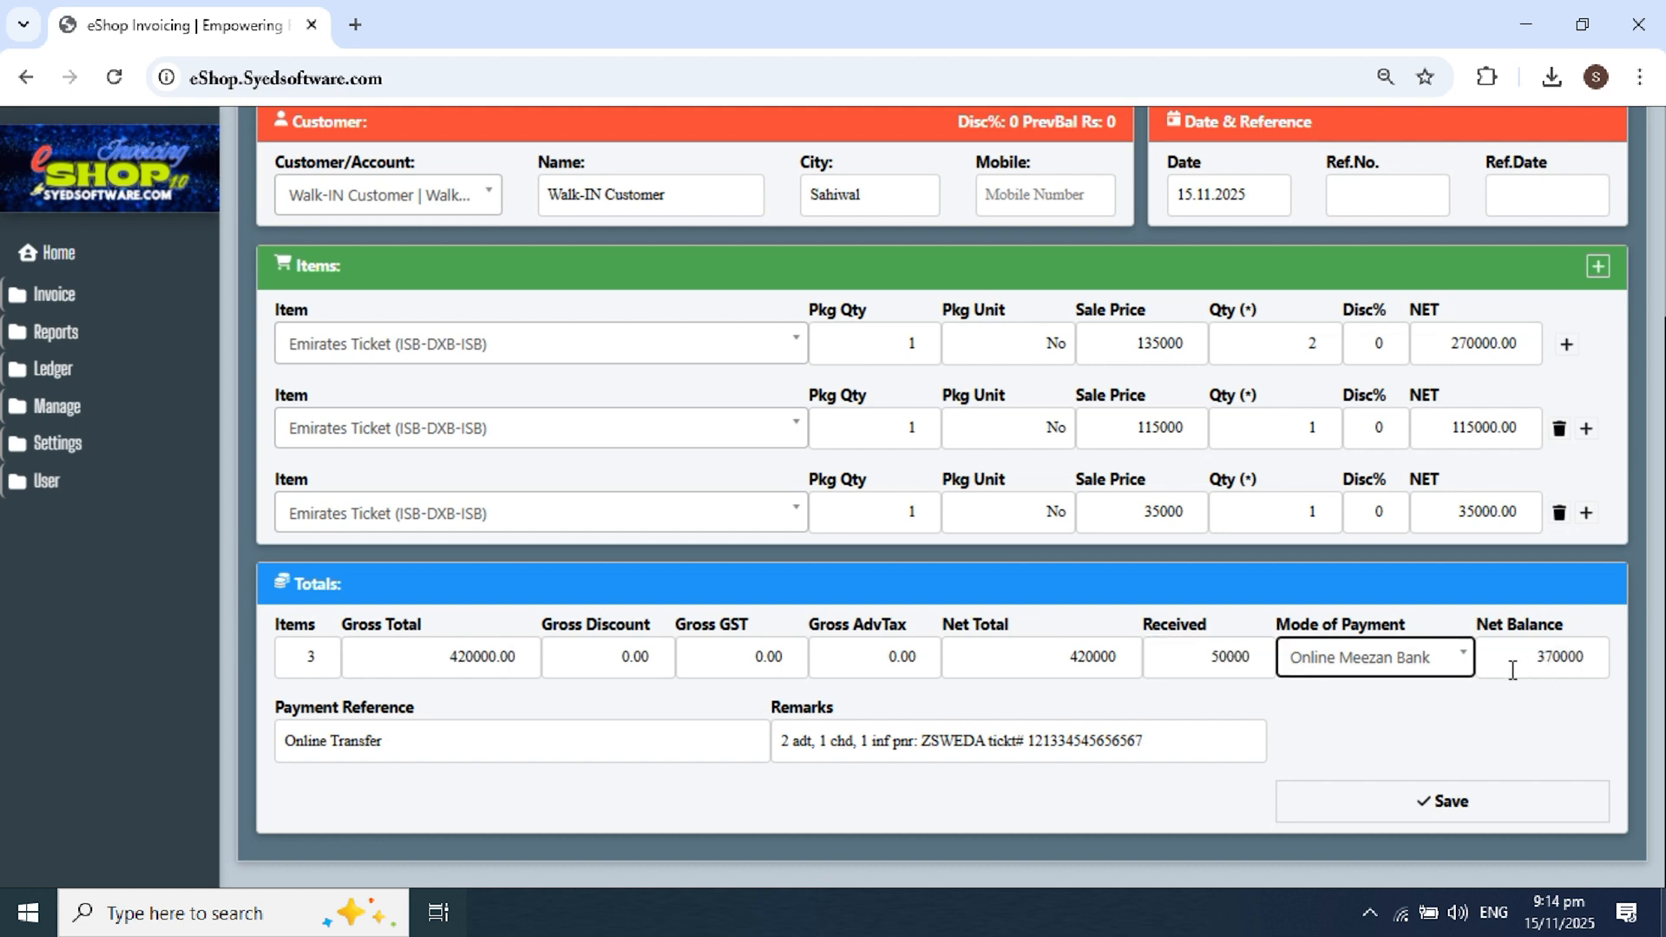
{"action": "key", "text": "shift+Tab"}
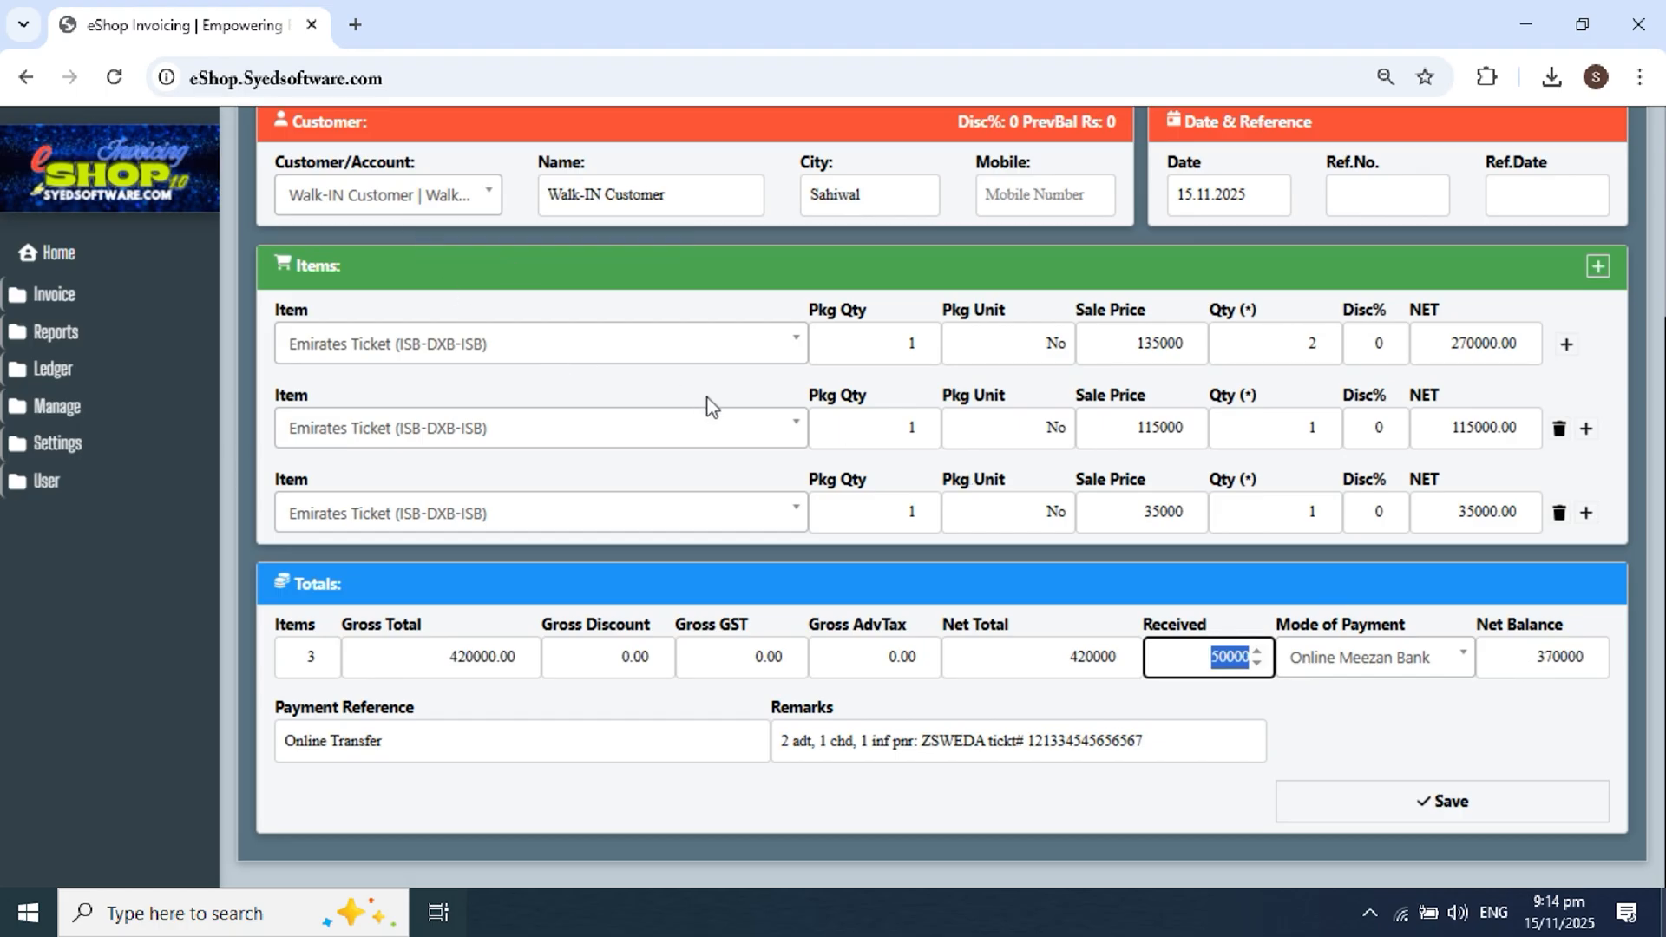
{"action": "left_click", "coordinate": [1173, 664]}
{"action": "left_click_drag", "start_coordinate": [1172, 664], "coordinate": [1263, 666]}
{"action": "type", "text": "420000"}
{"action": "left_click", "coordinate": [1334, 699]}
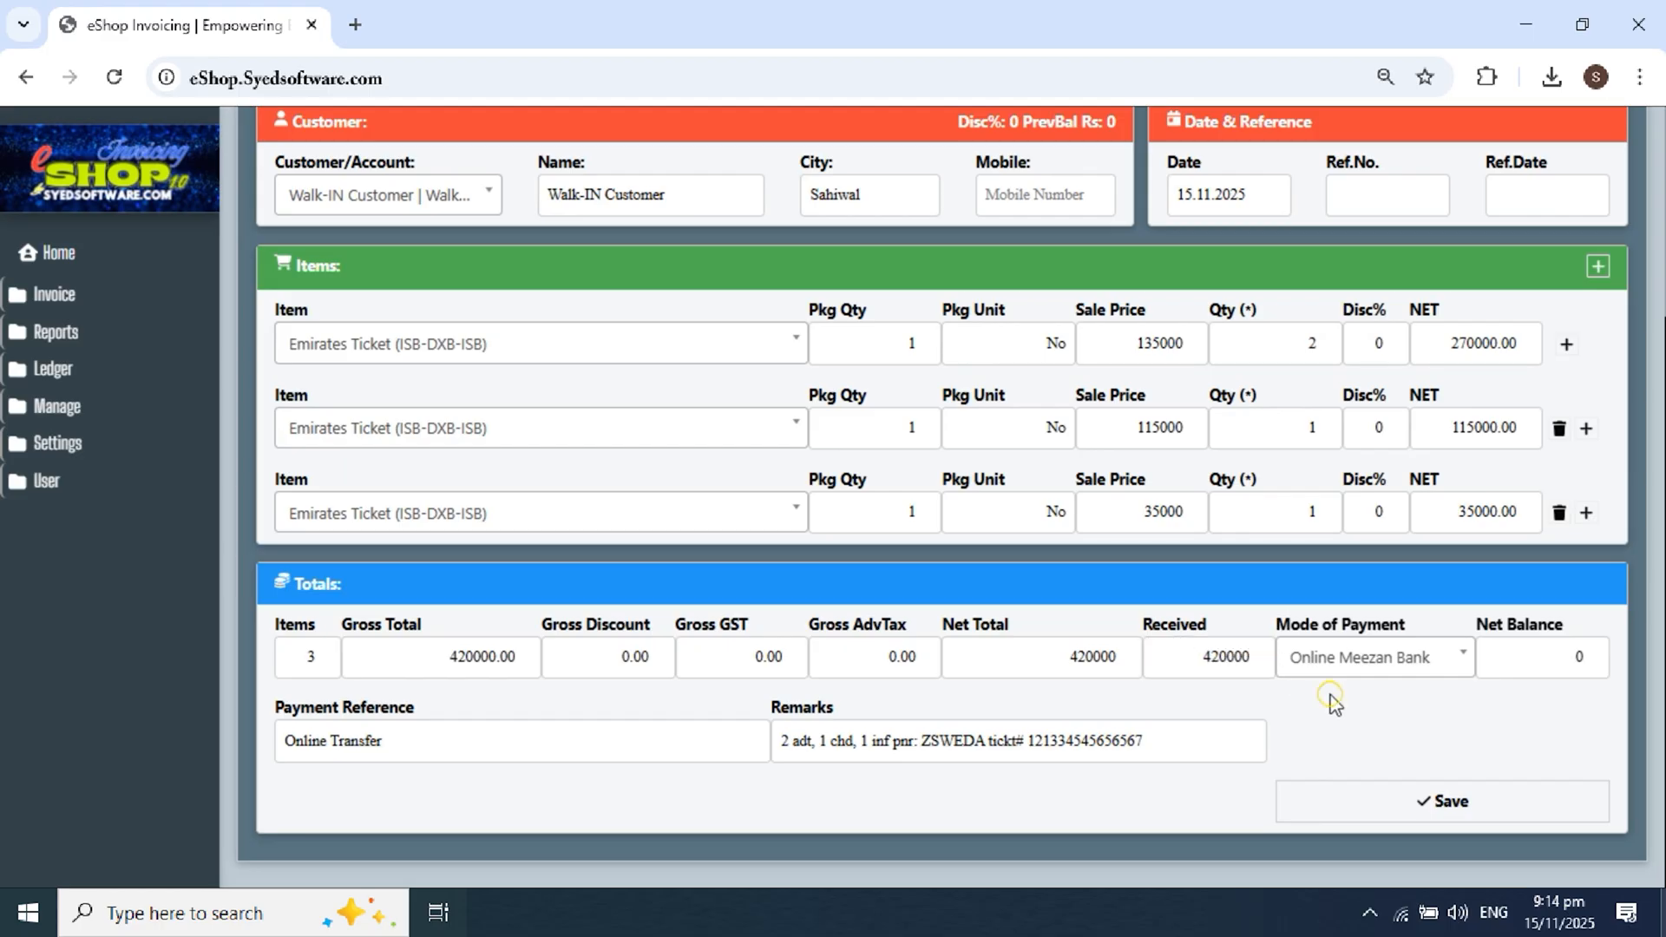
Step: Save the ticket invoice as Invoice # 2, review its receipt preview, and cancel printing
{"action": "left_click", "coordinate": [1424, 809]}
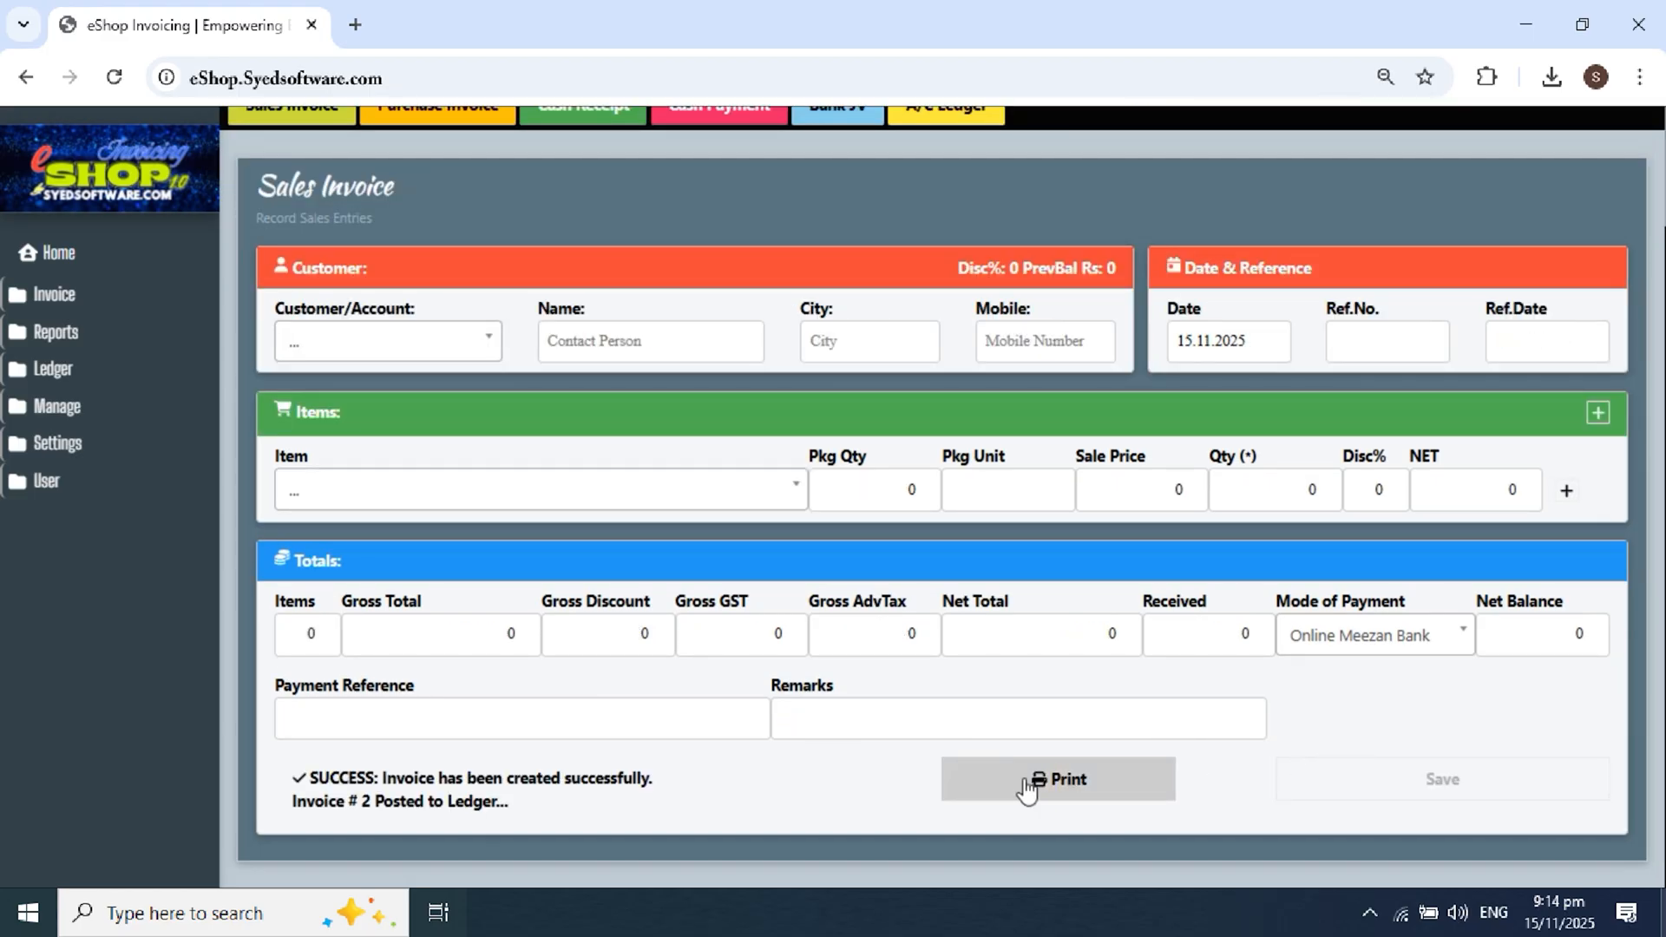
{"action": "left_click", "coordinate": [1027, 788]}
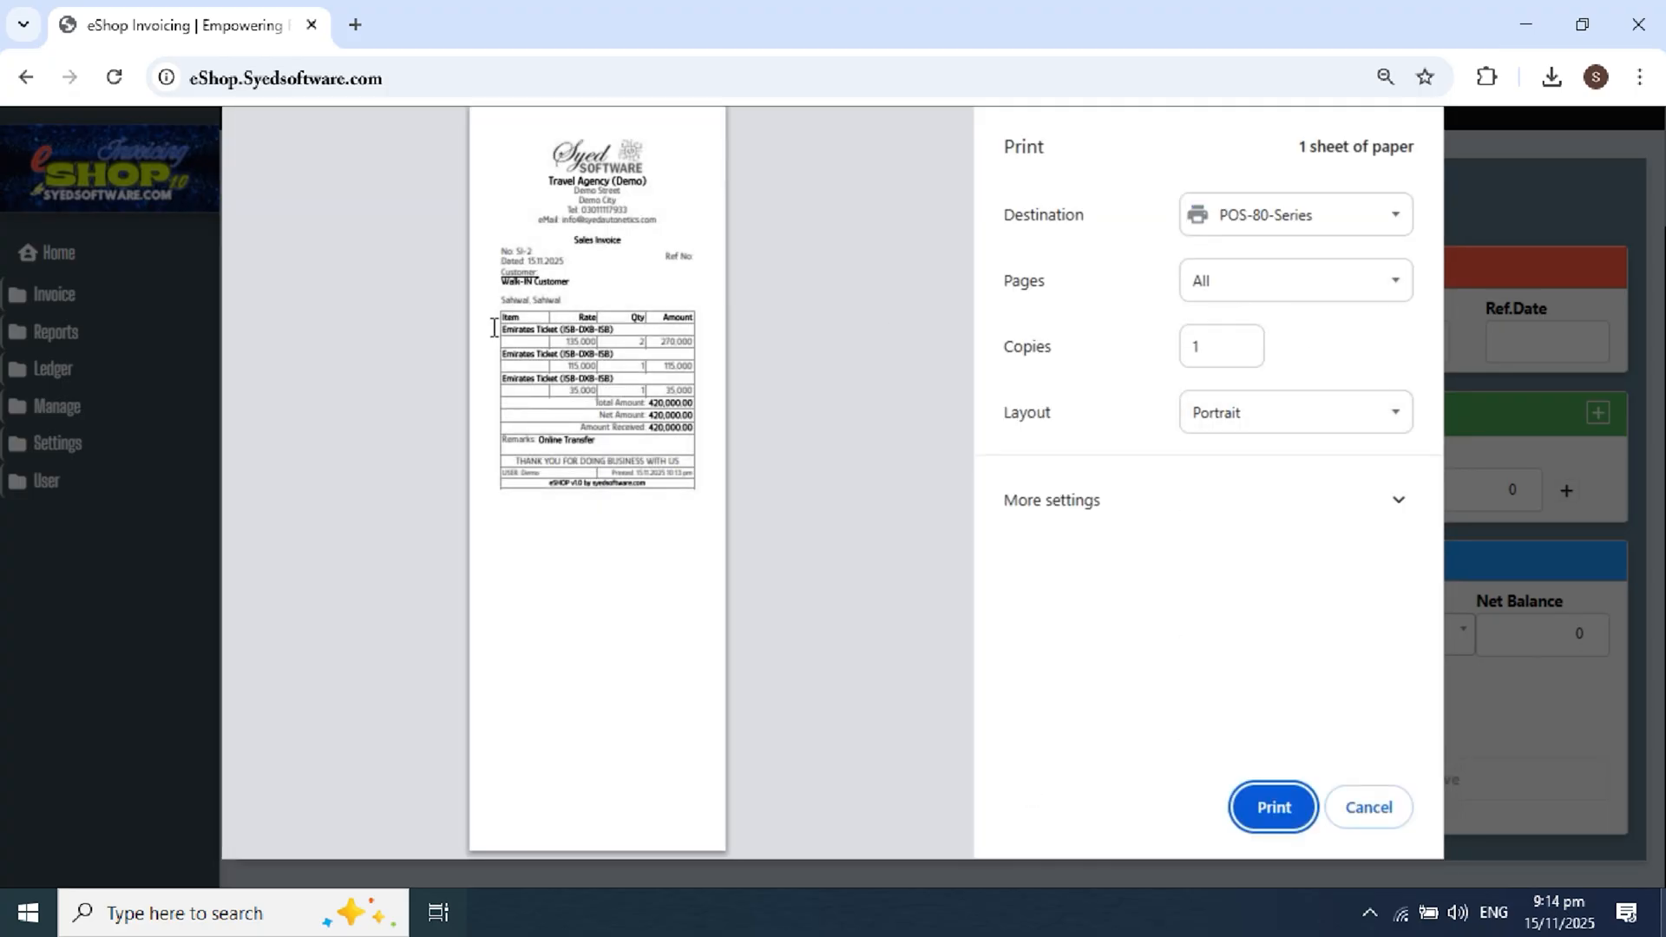
{"action": "scroll", "coordinate": [501, 316], "scroll_direction": "up", "scroll_amount": 1}
{"action": "scroll", "coordinate": [502, 316], "scroll_direction": "up", "scroll_amount": 2}
{"action": "scroll", "coordinate": [502, 317], "scroll_direction": "up", "scroll_amount": 3}
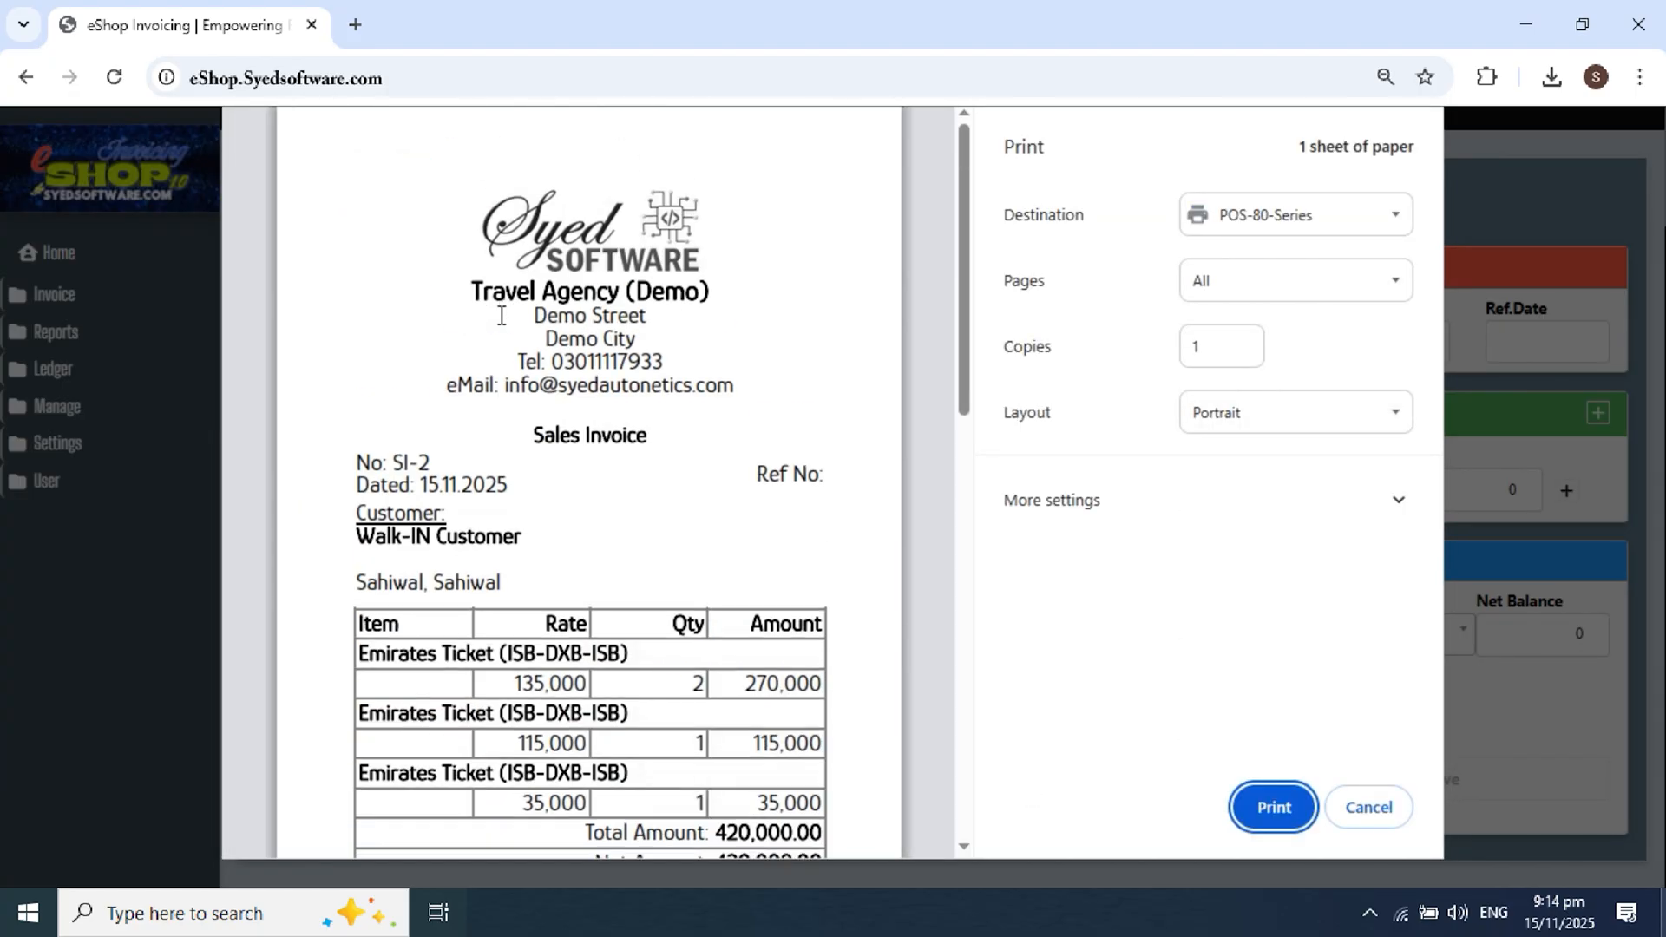
{"action": "scroll", "coordinate": [502, 317], "scroll_direction": "down", "scroll_amount": 4}
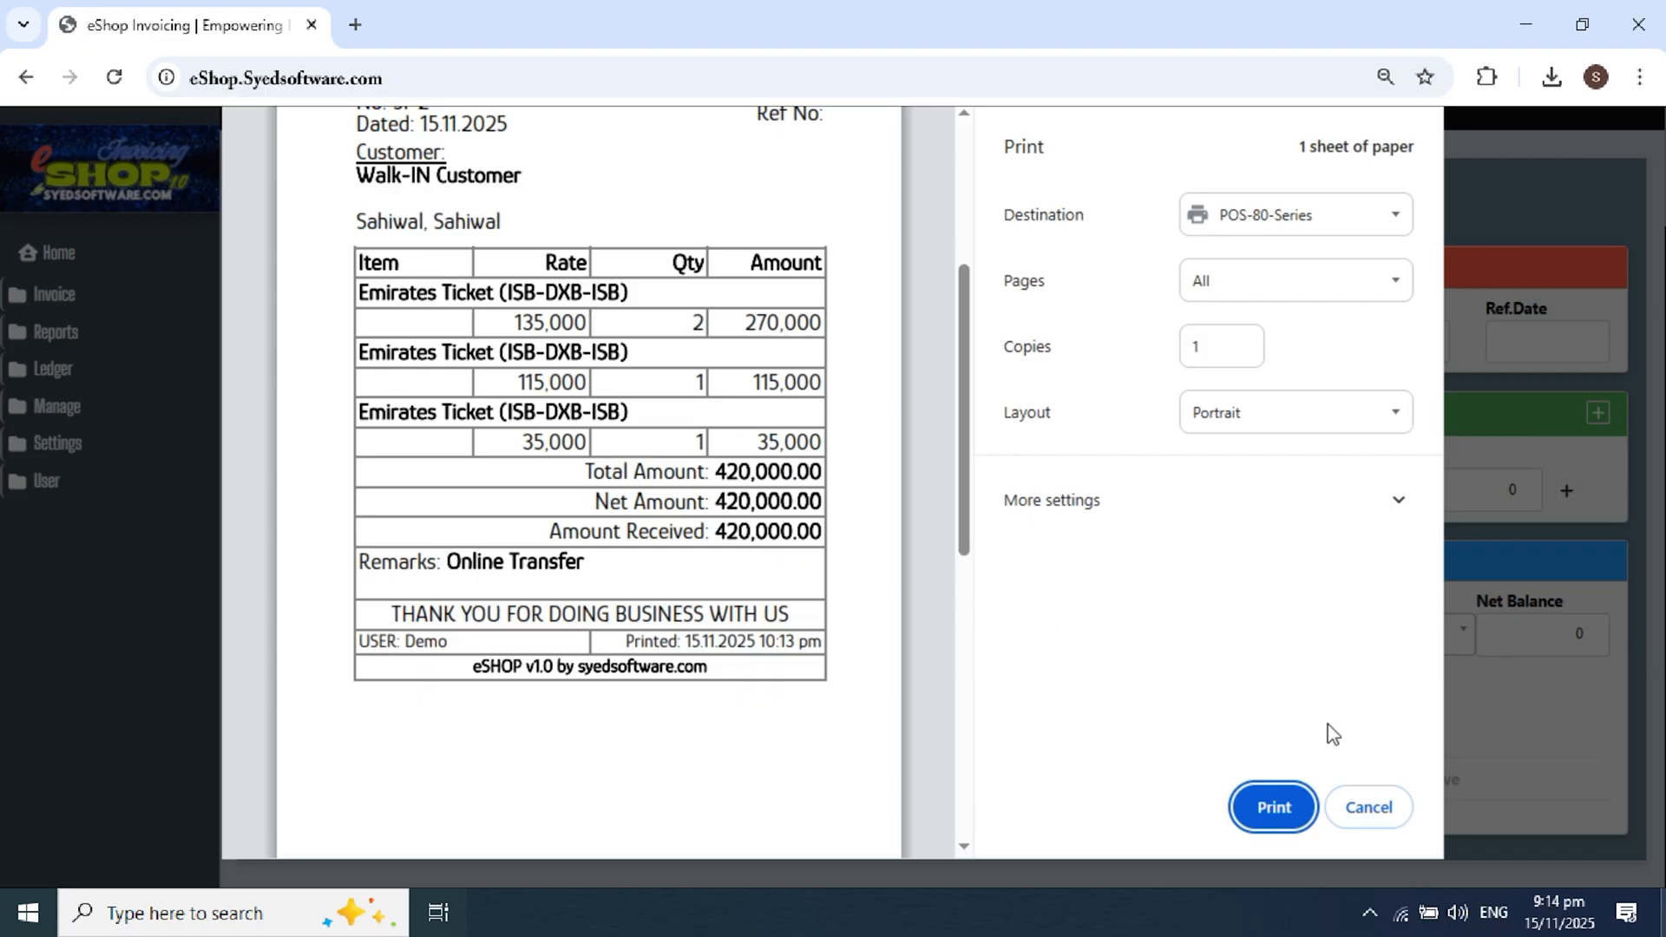
{"action": "left_click", "coordinate": [1369, 807]}
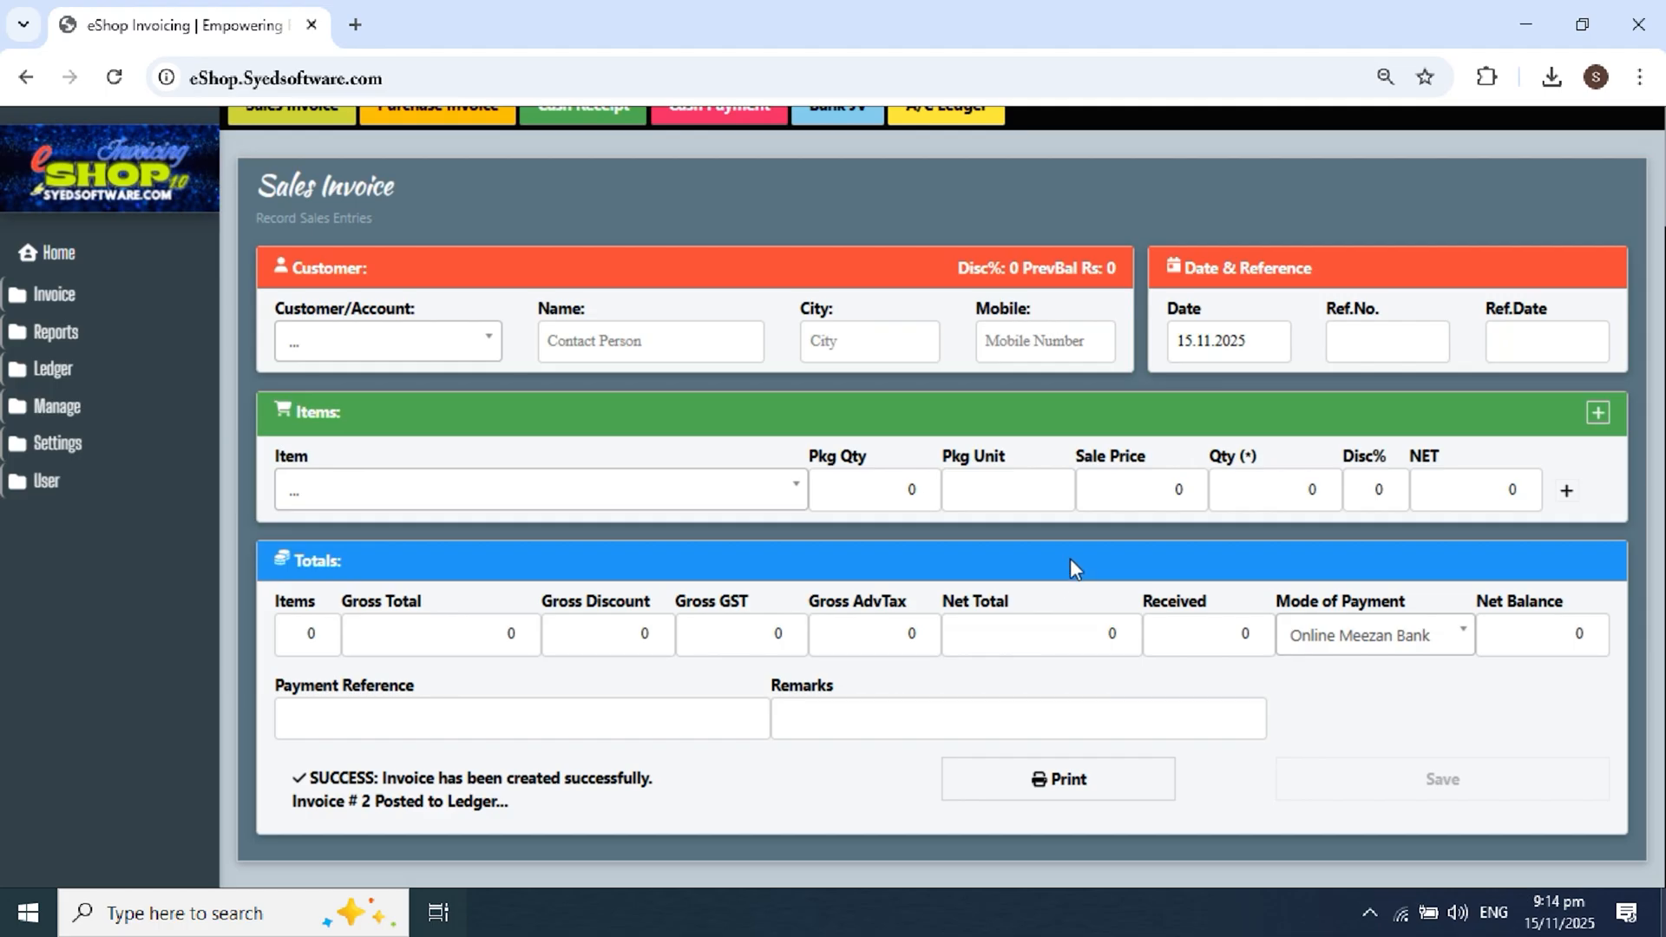
Step: Return to the Home dashboard and check the Total, Cash and Other Sales cards
{"action": "left_click", "coordinate": [62, 300]}
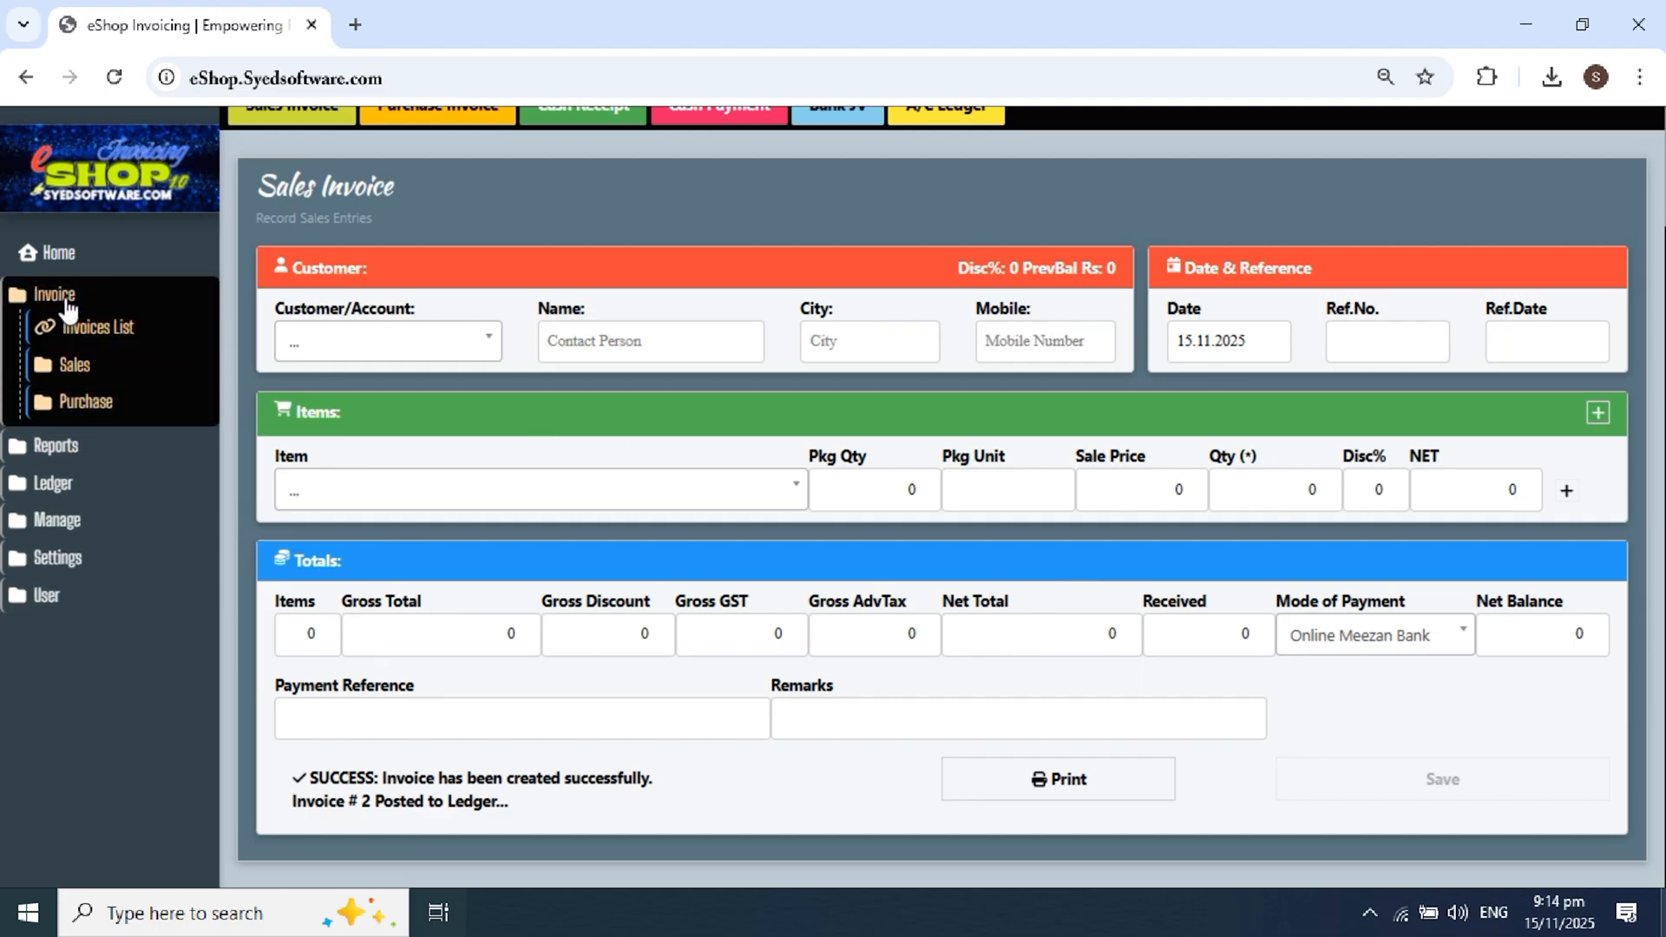
{"action": "left_click", "coordinate": [70, 255]}
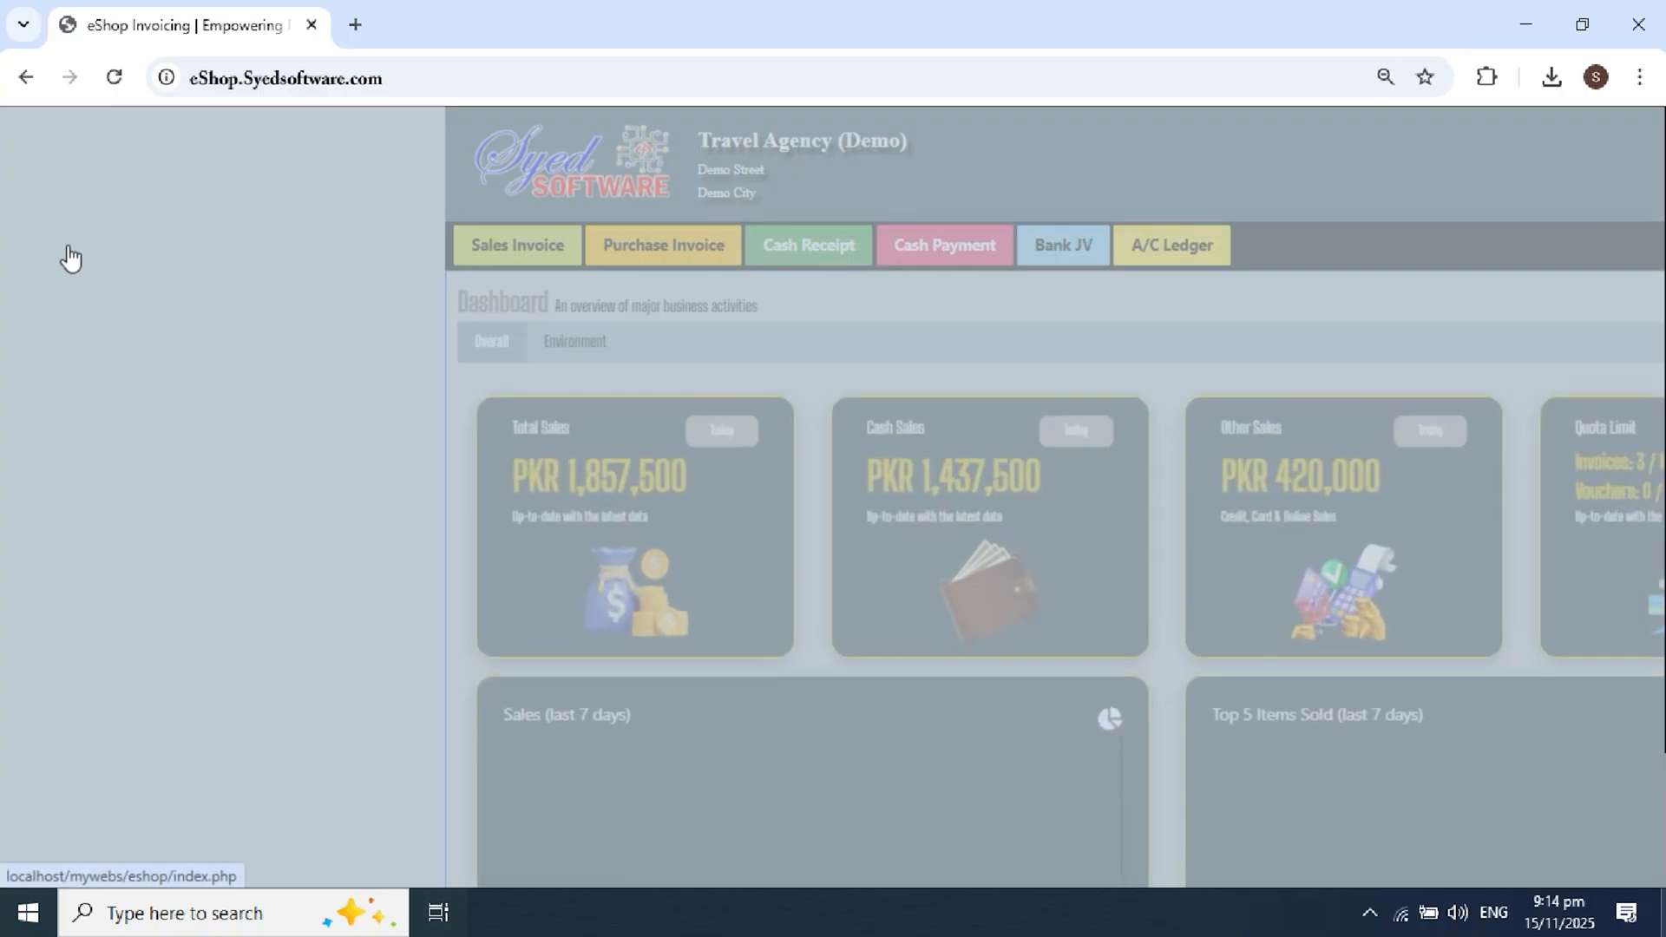
{"action": "scroll", "coordinate": [619, 501], "scroll_direction": "down", "scroll_amount": 1}
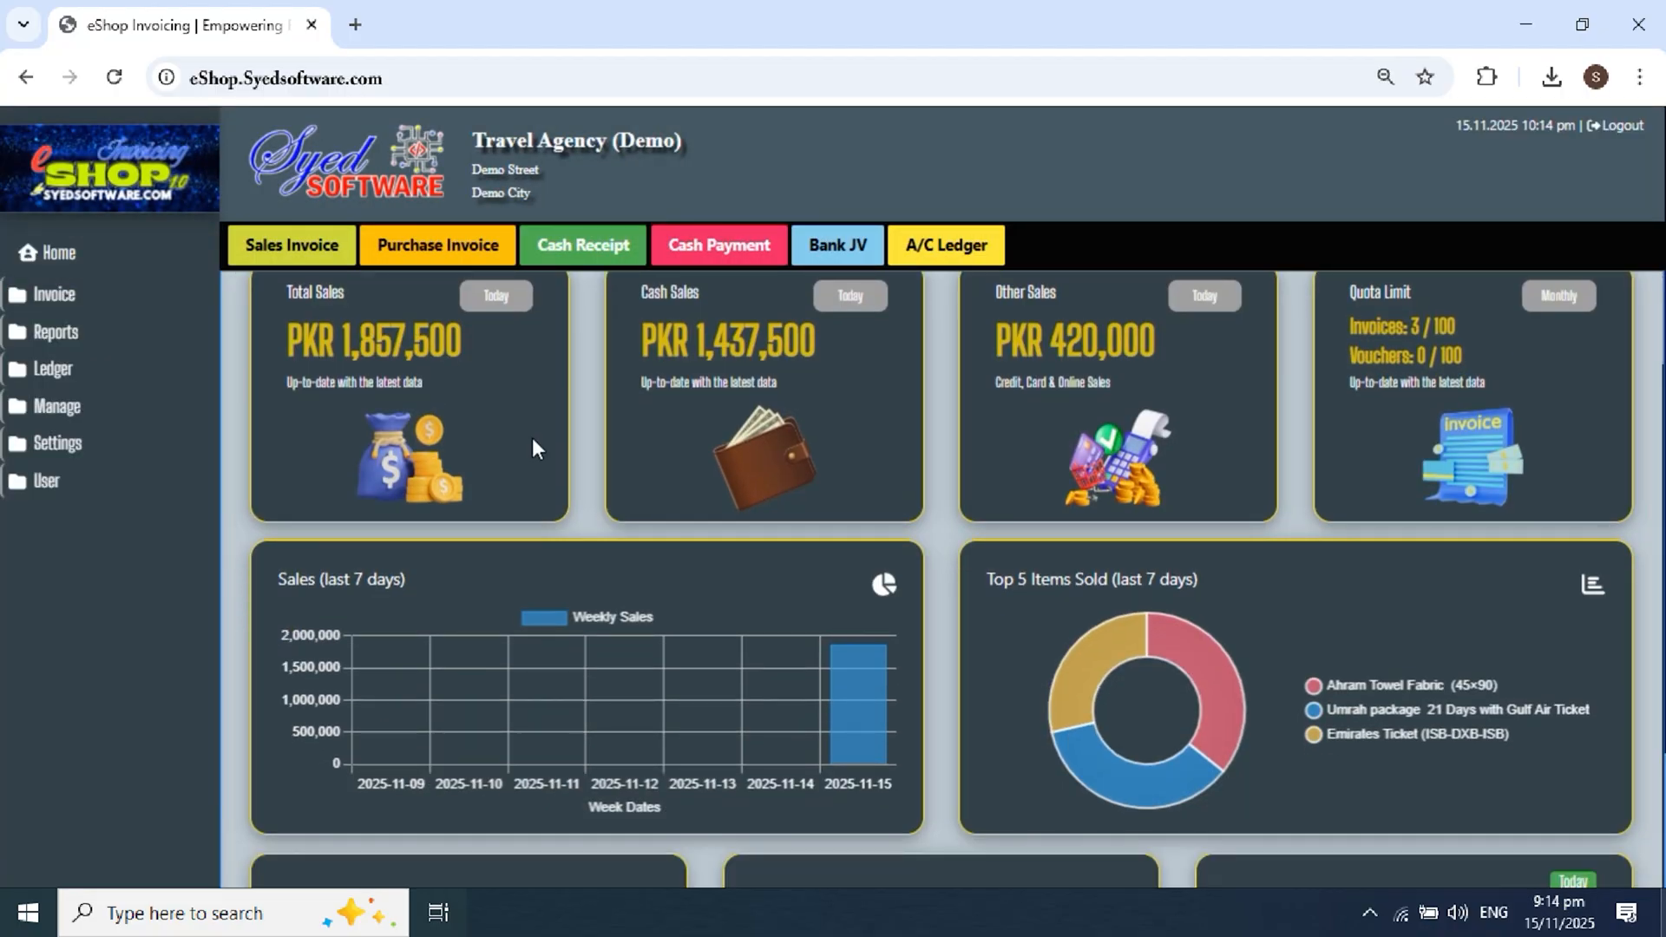
{"action": "left_click_drag", "start_coordinate": [367, 339], "coordinate": [462, 341]}
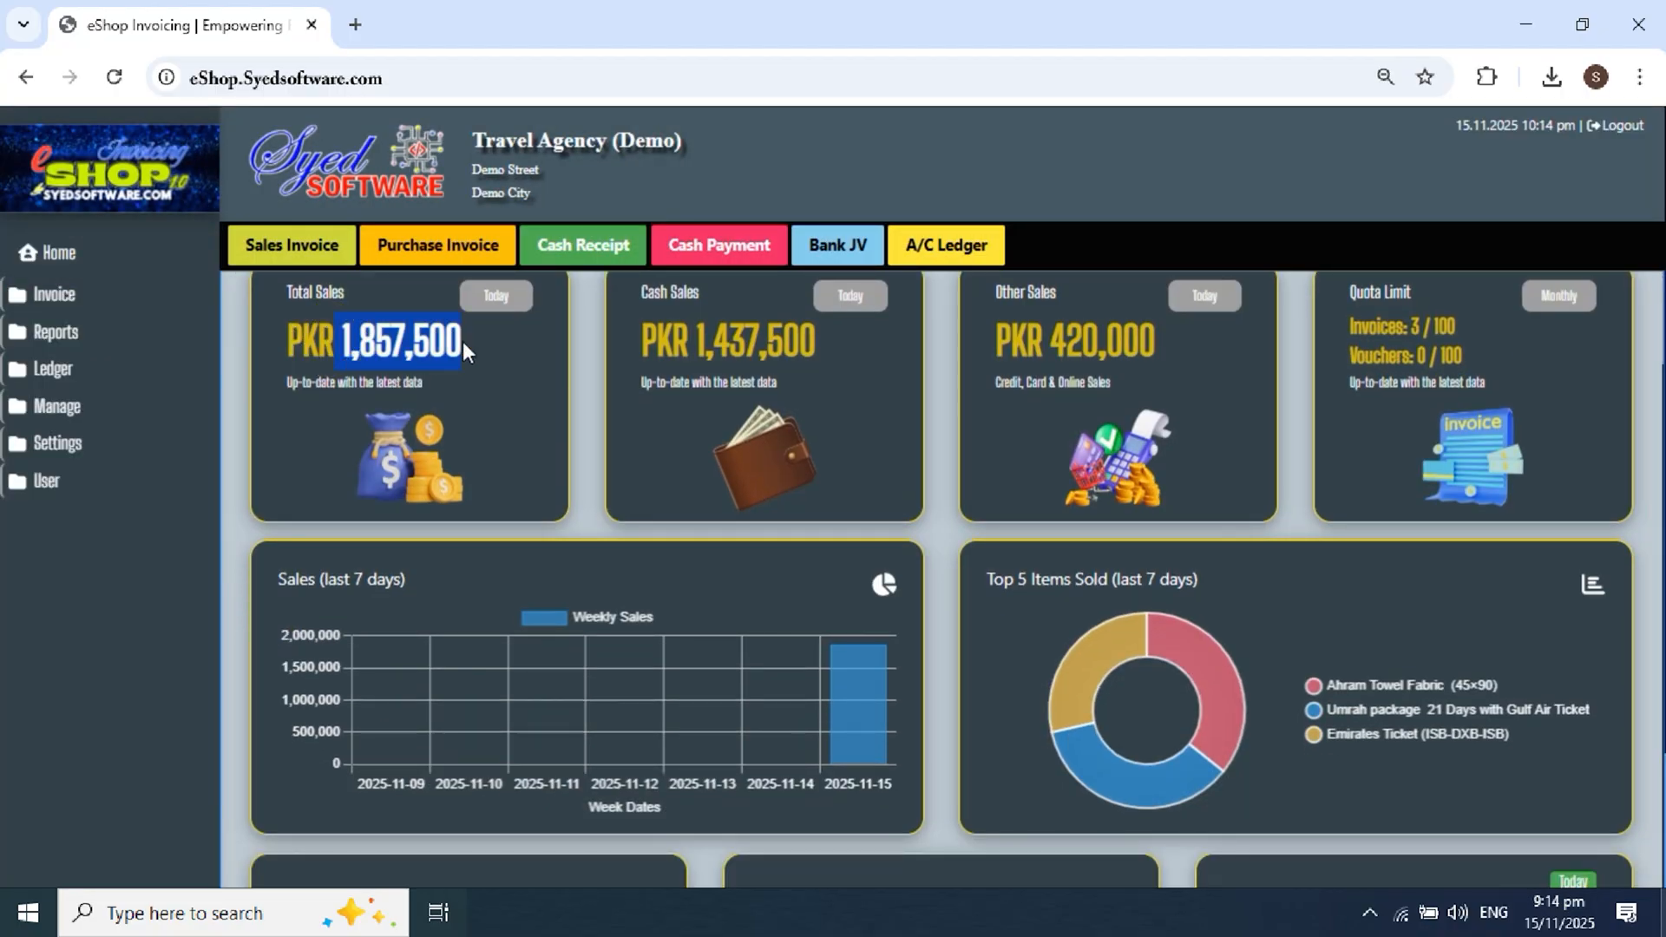
{"action": "left_click_drag", "start_coordinate": [695, 341], "coordinate": [799, 337]}
{"action": "scroll", "coordinate": [872, 372], "scroll_direction": "up", "scroll_amount": 2}
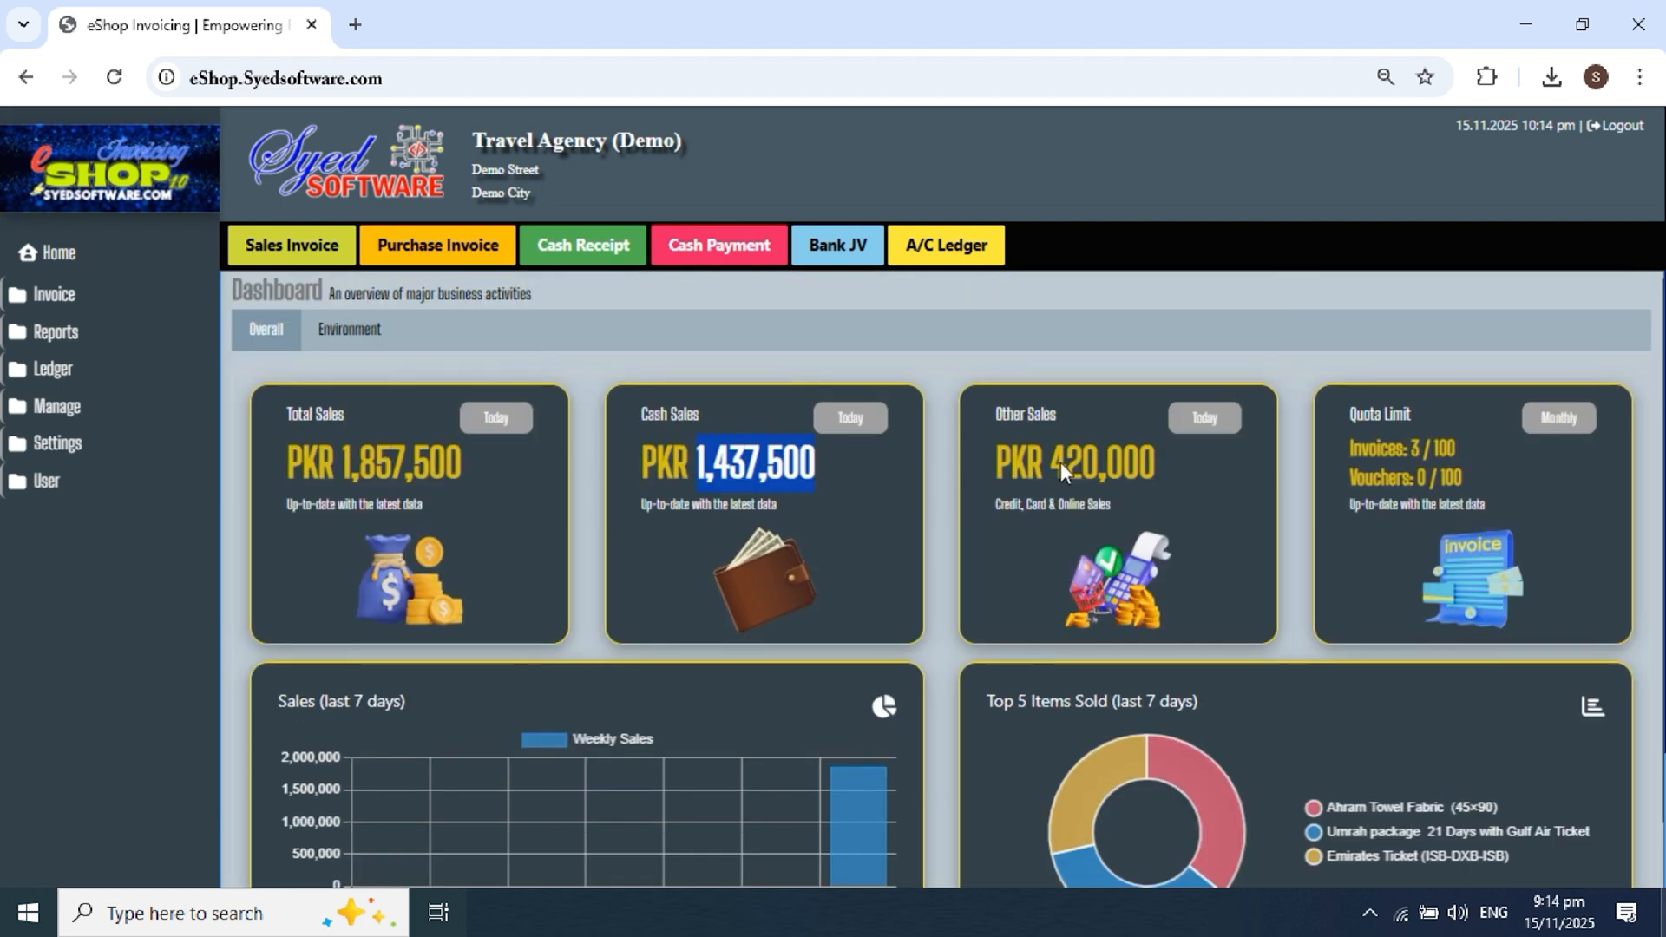
{"action": "left_click_drag", "start_coordinate": [1014, 460], "coordinate": [1127, 461]}
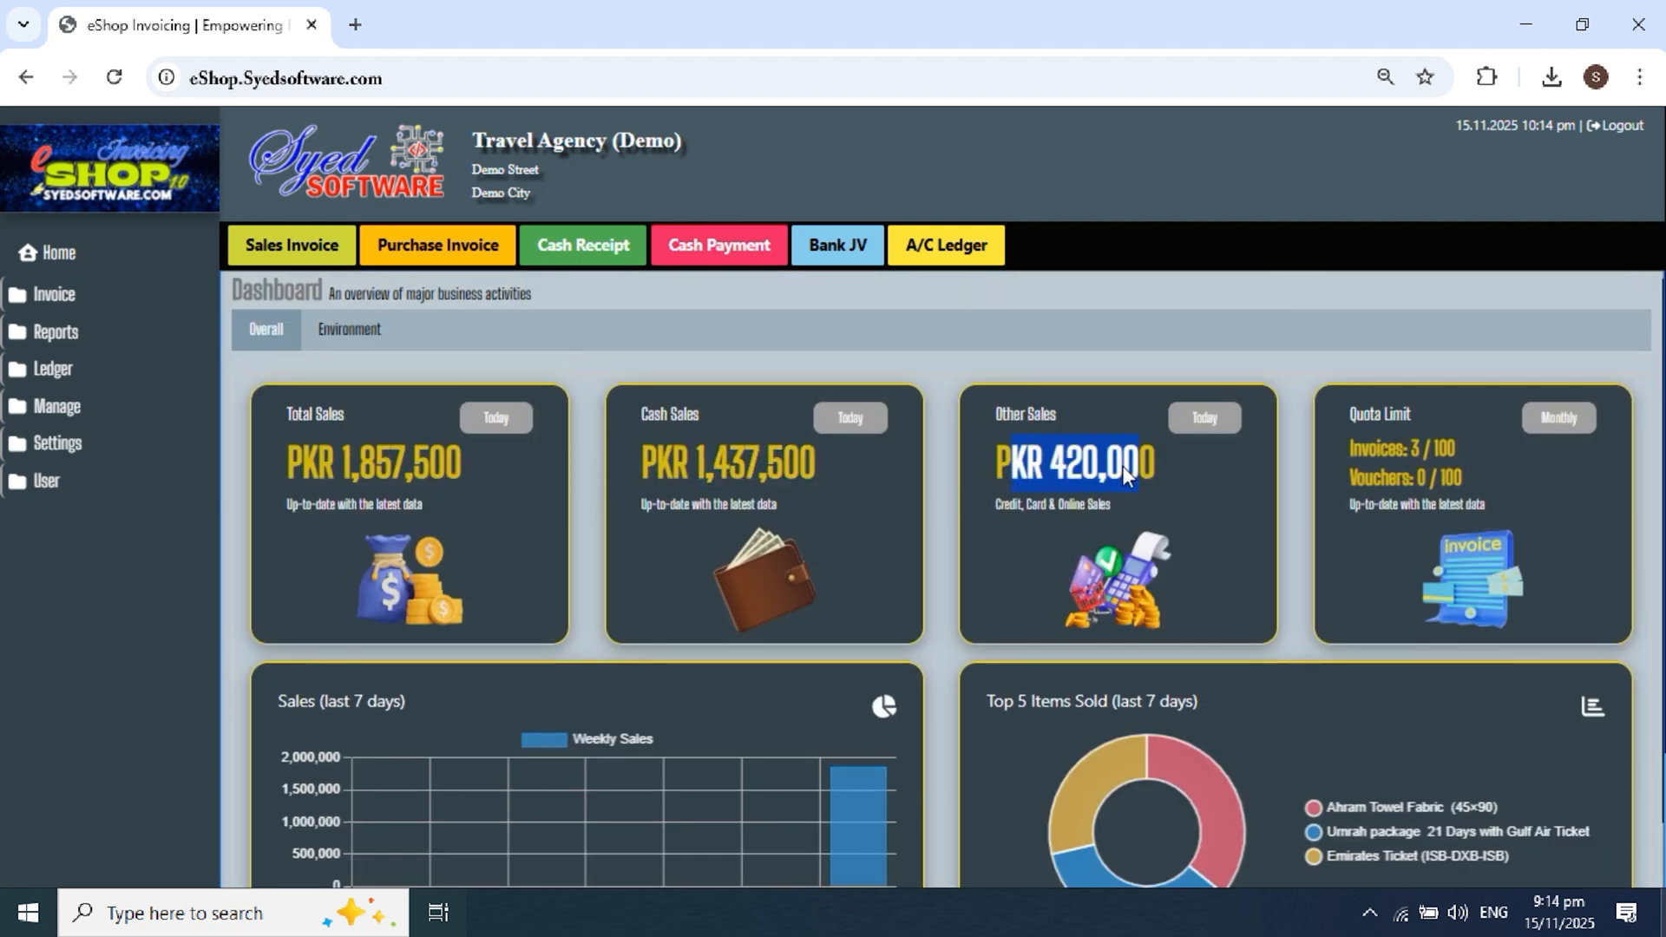
{"action": "left_click", "coordinate": [1187, 488]}
{"action": "scroll", "coordinate": [1202, 493], "scroll_direction": "down", "scroll_amount": 3}
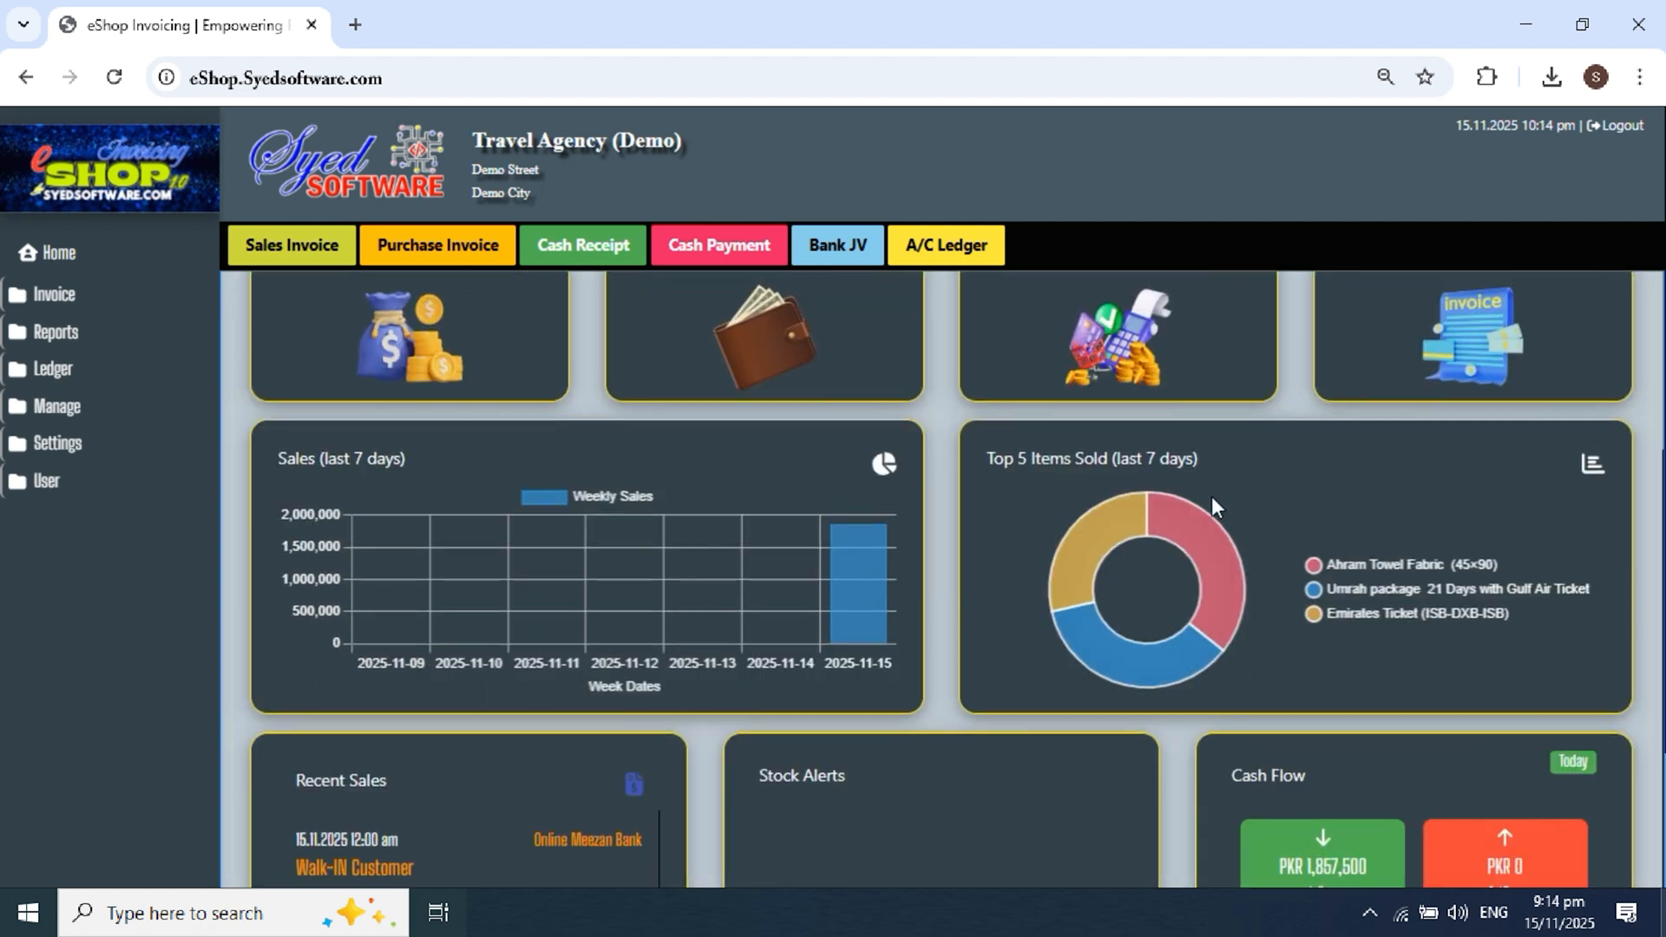
Step: Toggle Emirates Ticket, Umrah package and Ahram Towel Fabric off and on in the top items chart
{"action": "left_click", "coordinate": [1492, 614]}
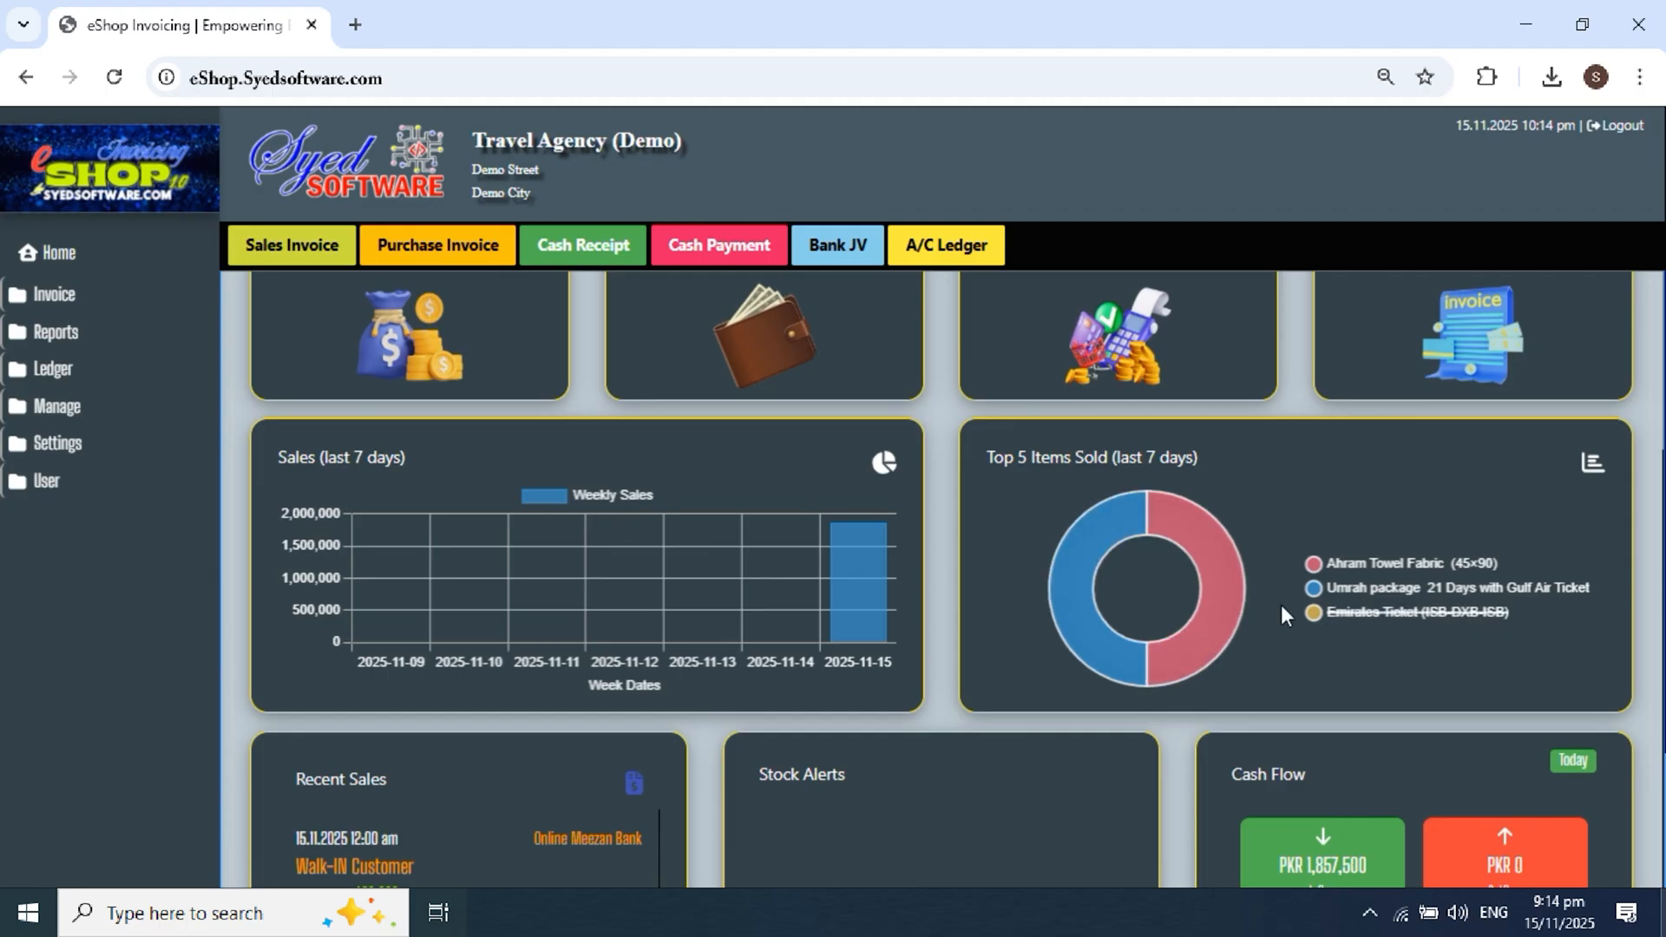
{"action": "left_click", "coordinate": [1336, 611]}
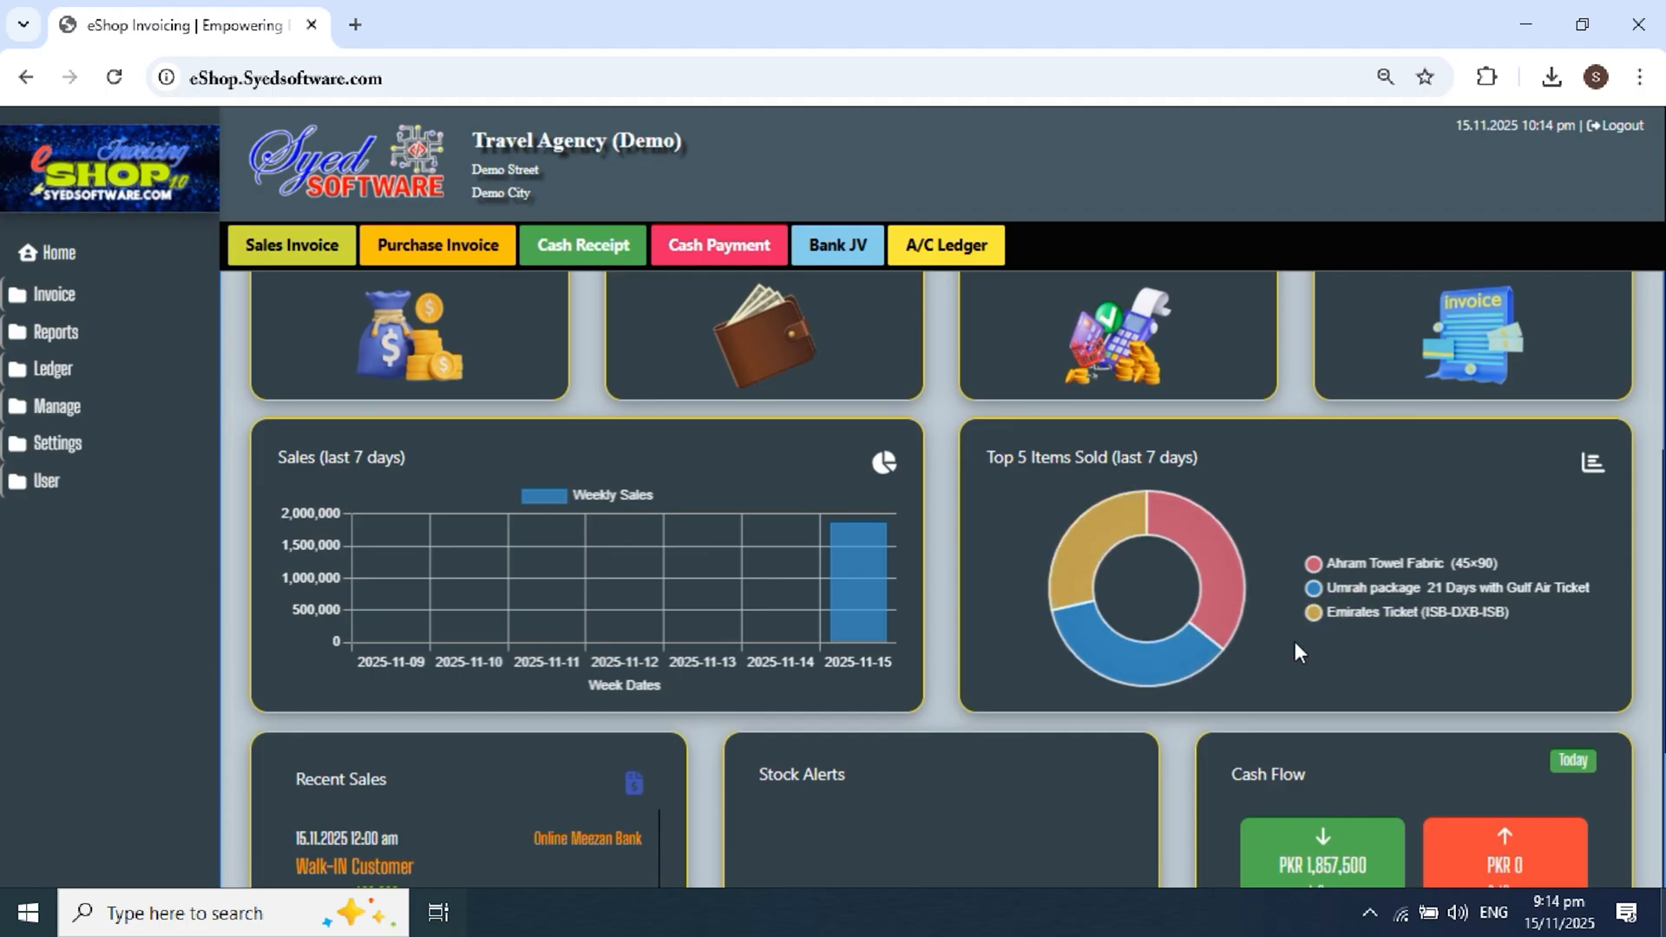
{"action": "left_click", "coordinate": [1352, 591]}
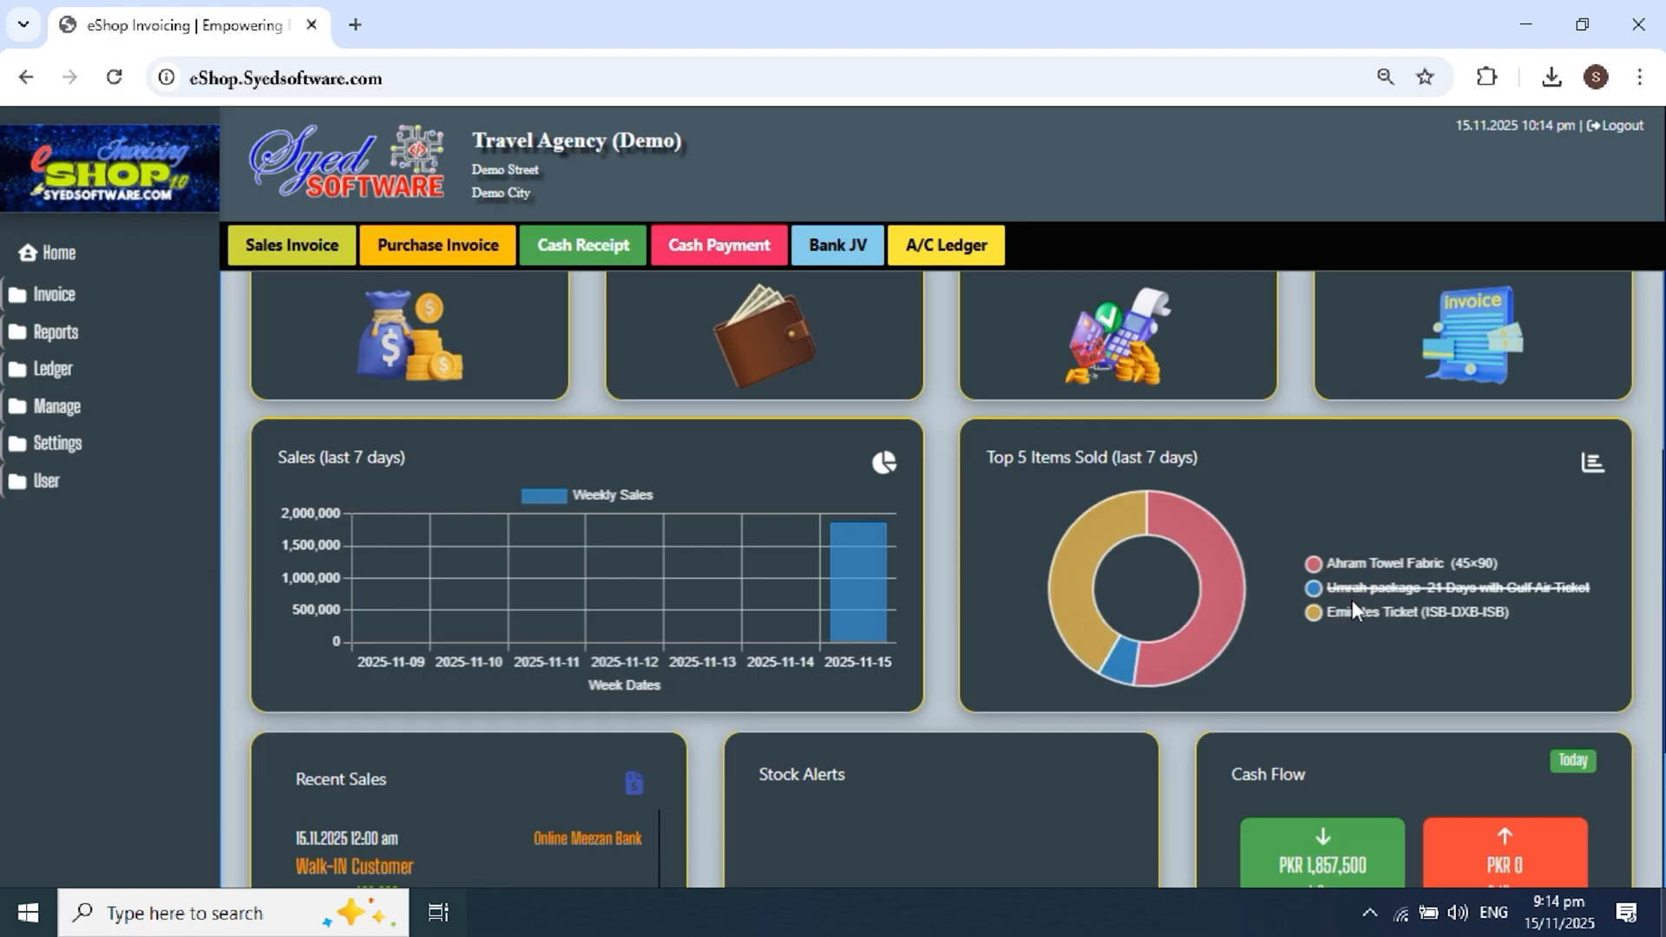
{"action": "left_click", "coordinate": [1353, 612]}
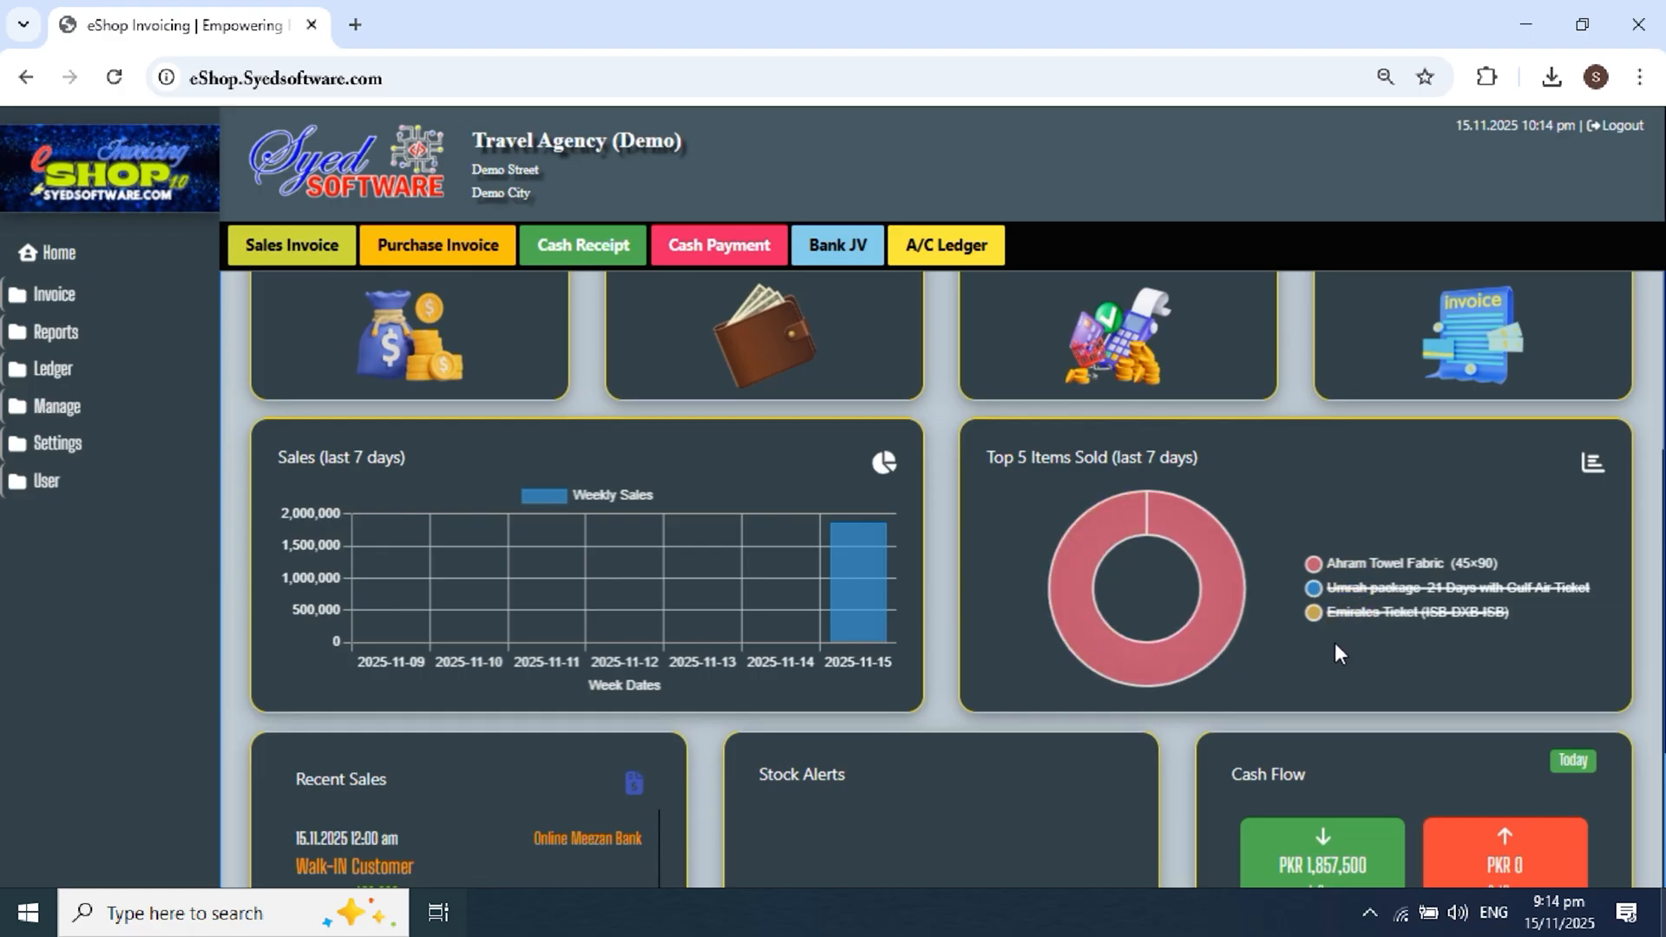
{"action": "left_click", "coordinate": [1340, 612]}
{"action": "left_click", "coordinate": [1344, 588]}
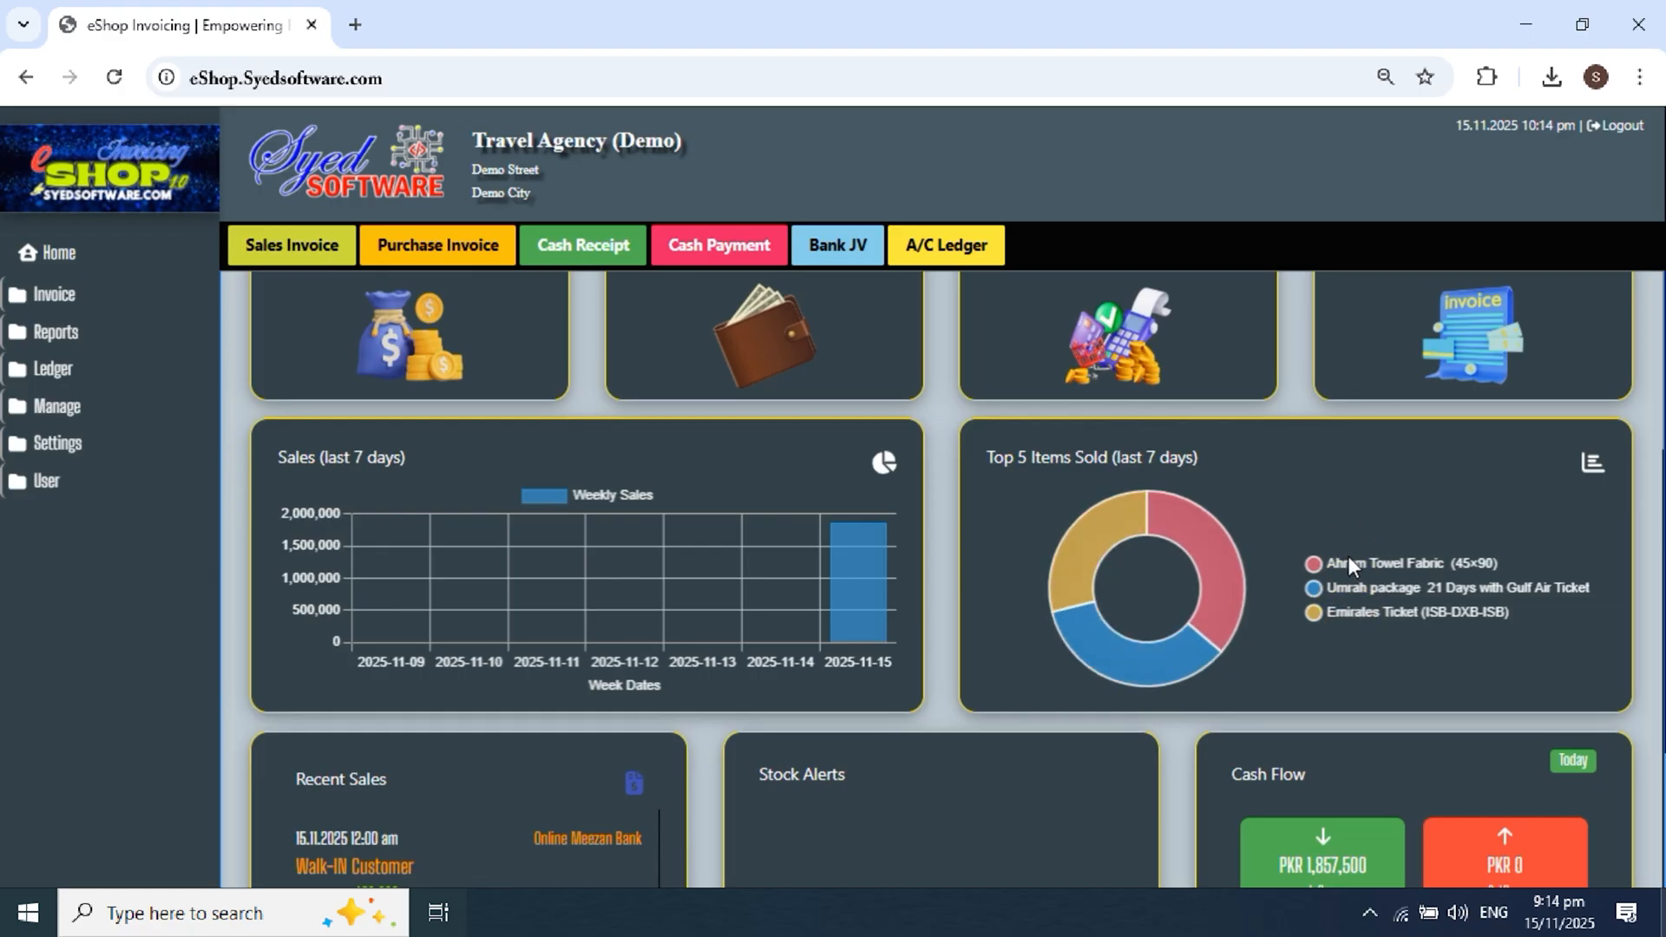
{"action": "left_click", "coordinate": [1350, 563]}
{"action": "left_click", "coordinate": [1350, 565]}
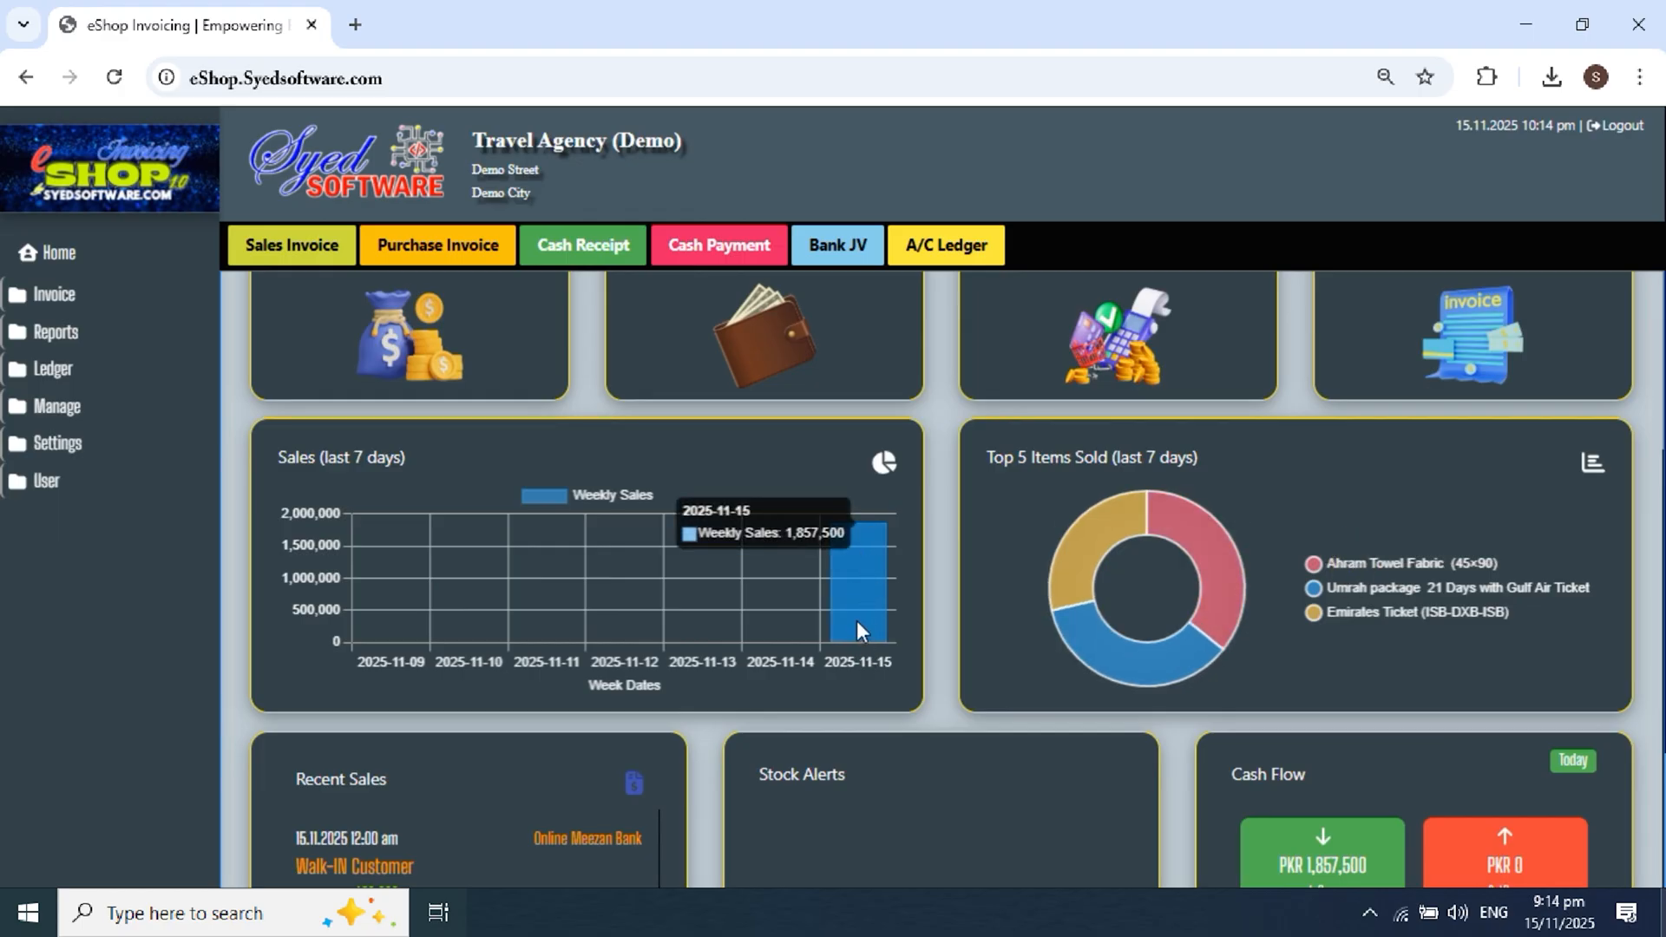
Step: Scroll through the Recent Sales and Stock Alerts sections
{"action": "scroll", "coordinate": [868, 573], "scroll_direction": "down", "scroll_amount": 3}
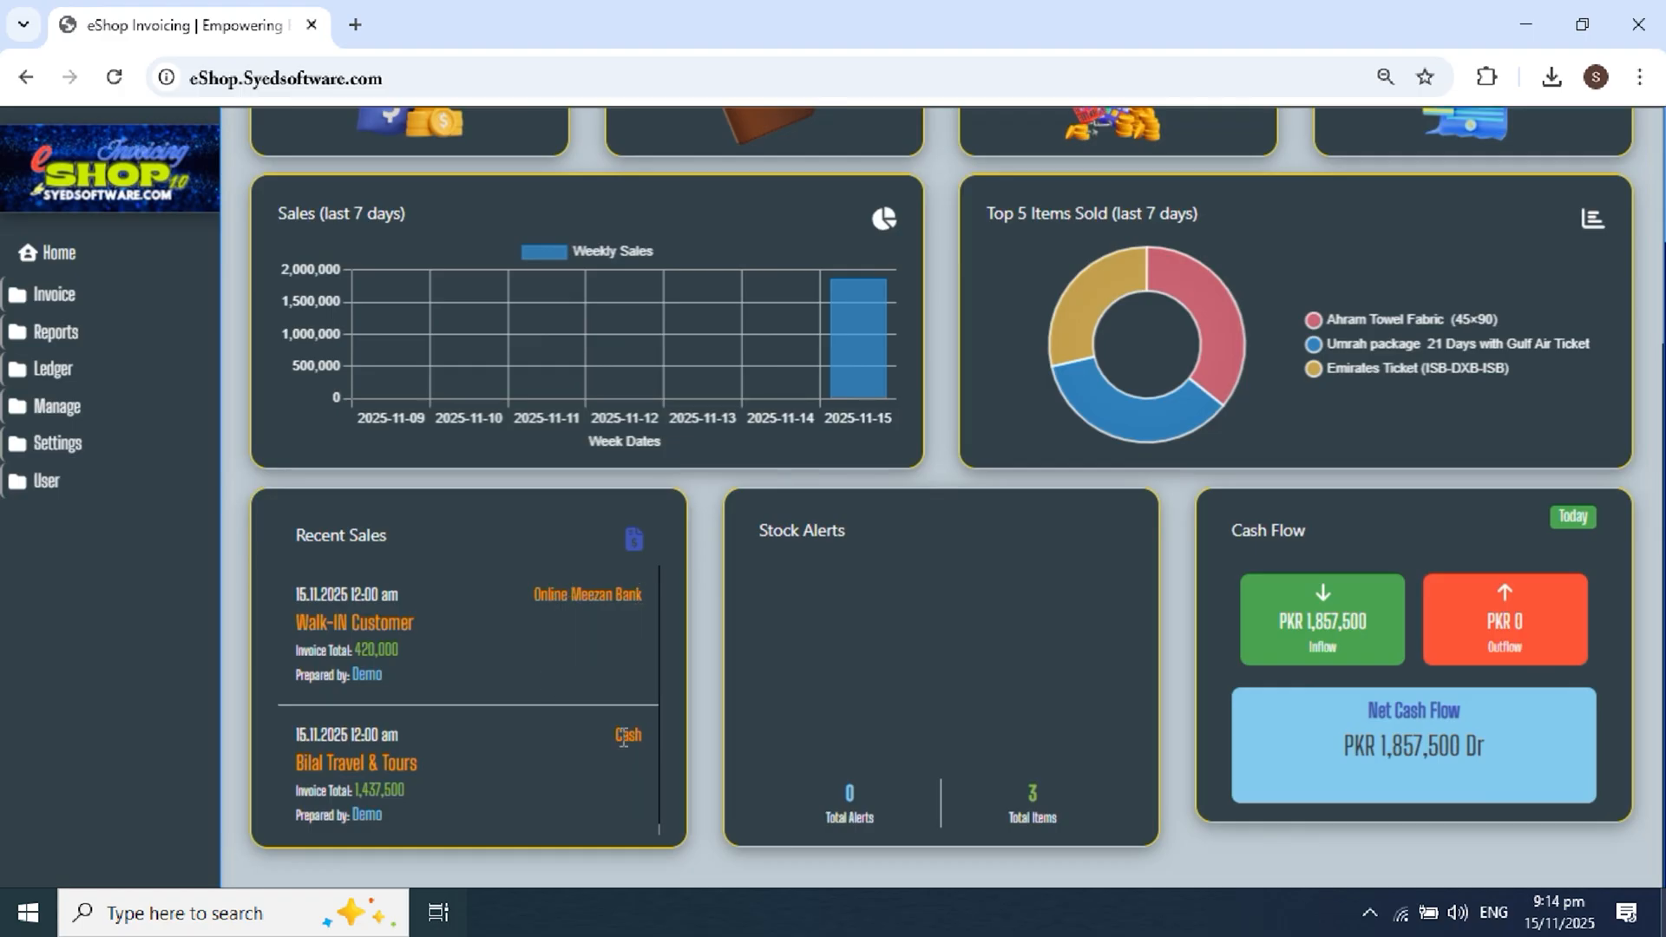
{"action": "scroll", "coordinate": [622, 742], "scroll_direction": "down", "scroll_amount": 1}
{"action": "scroll", "coordinate": [621, 737], "scroll_direction": "up", "scroll_amount": 4}
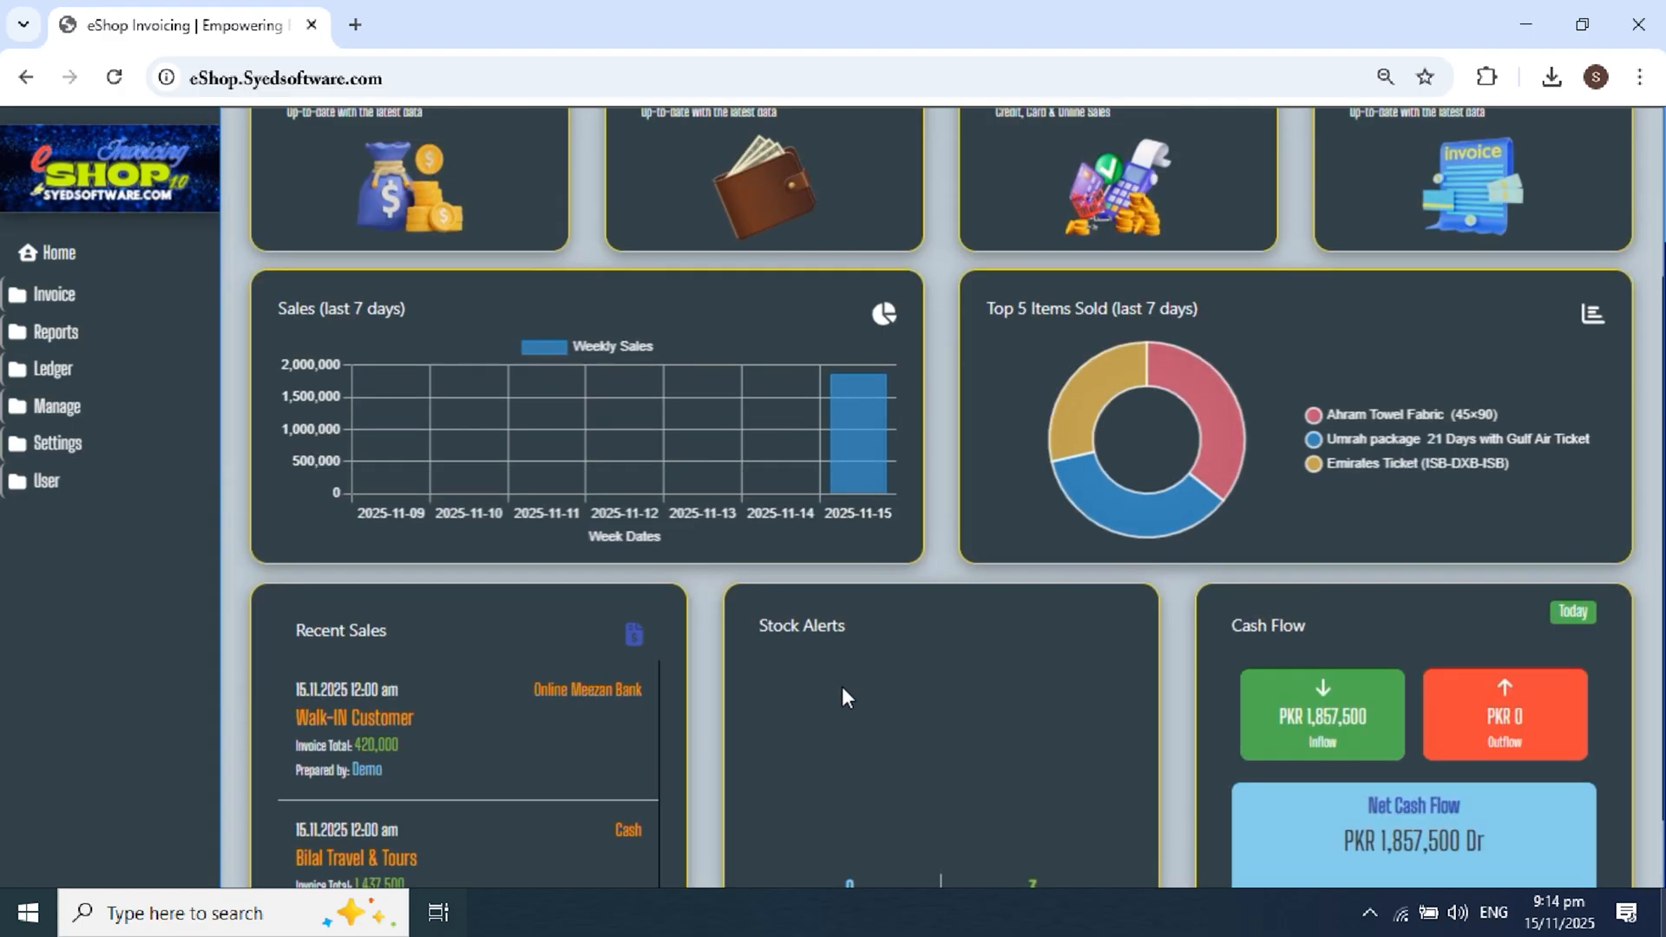
{"action": "scroll", "coordinate": [847, 617], "scroll_direction": "down", "scroll_amount": 3}
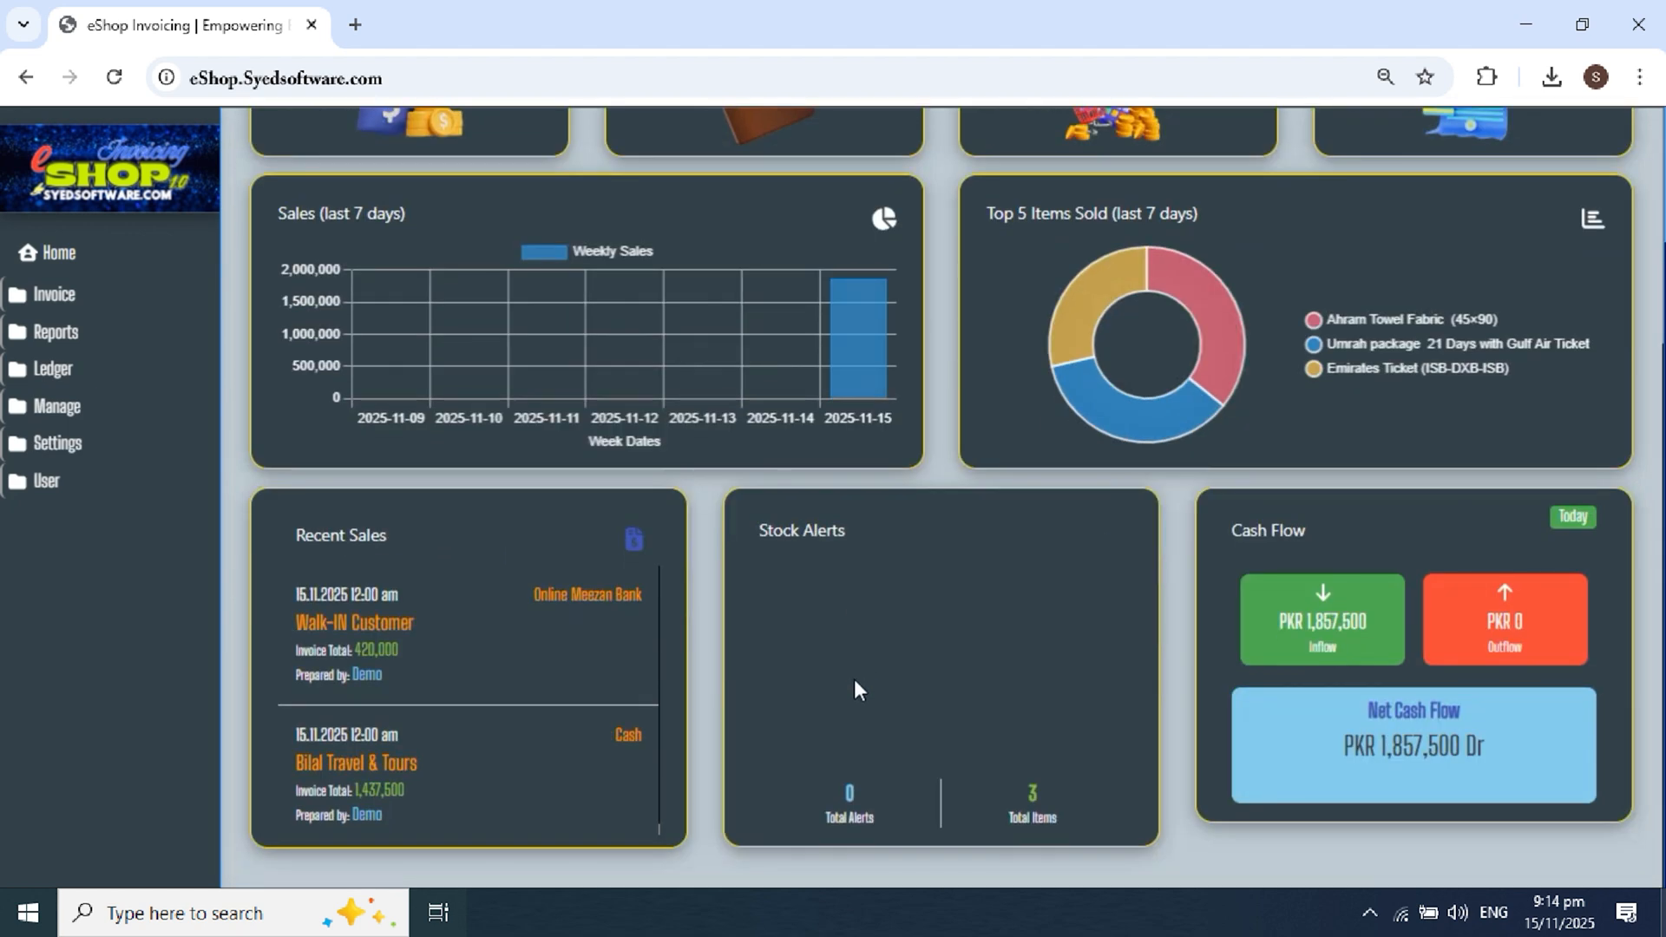
{"action": "scroll", "coordinate": [856, 674], "scroll_direction": "up", "scroll_amount": 4}
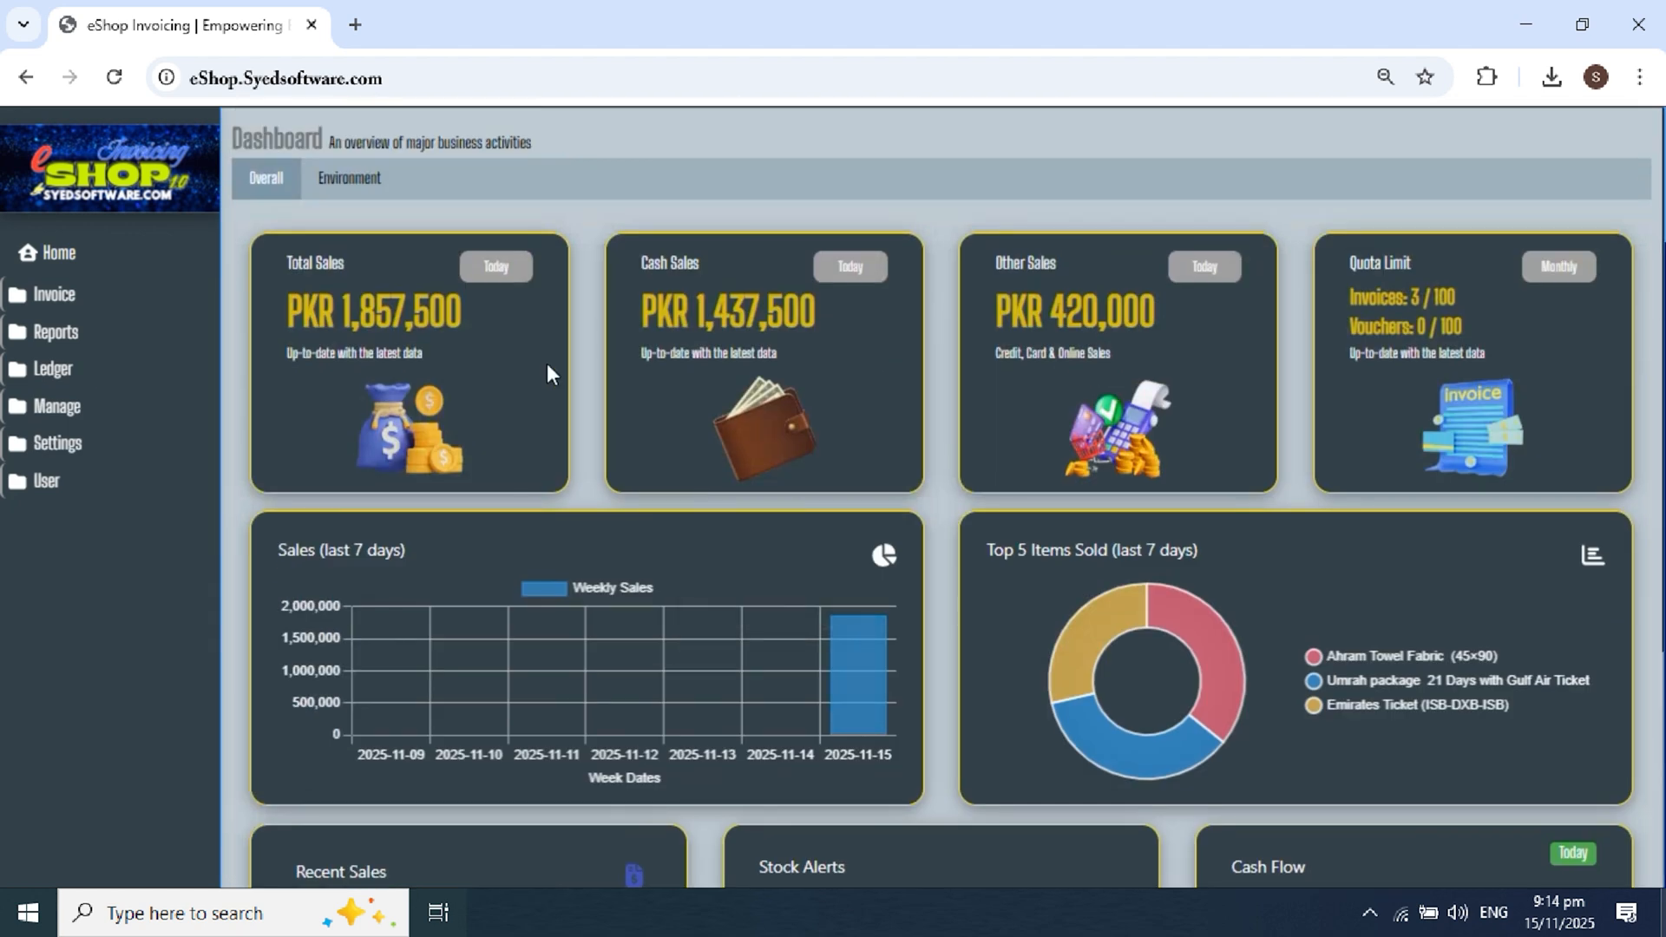
{"action": "scroll", "coordinate": [496, 350], "scroll_direction": "up", "scroll_amount": 2}
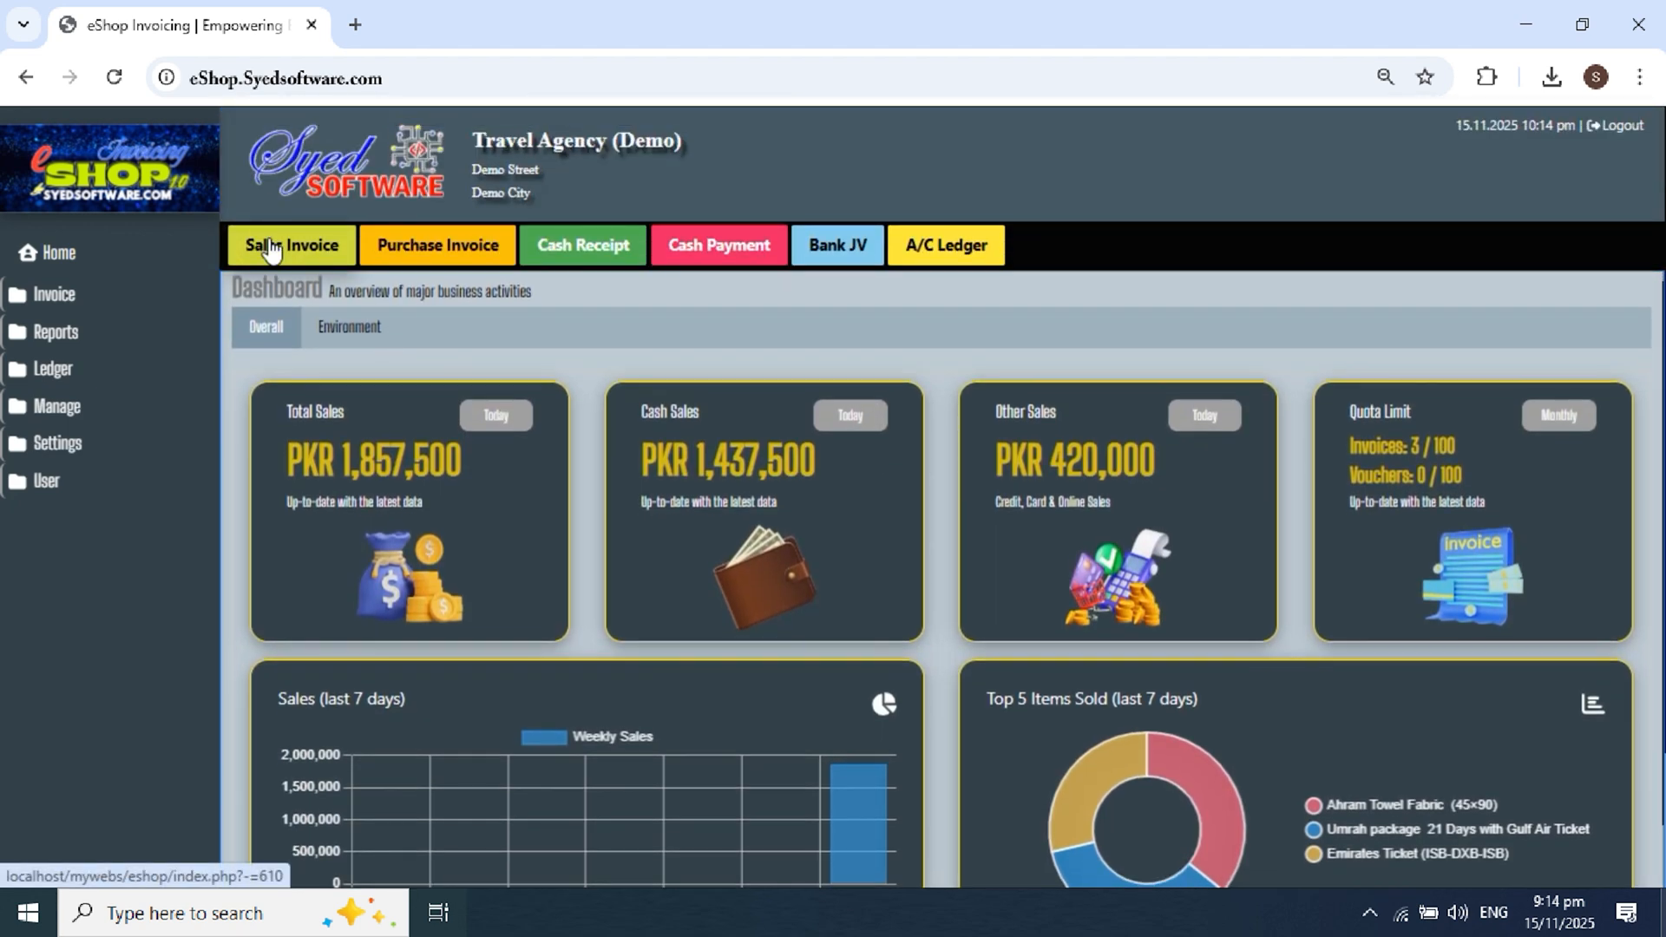
Step: Pick the travel-and-tours customer account for the new sales invoice
{"action": "scroll", "coordinate": [456, 364], "scroll_direction": "down", "scroll_amount": 1}
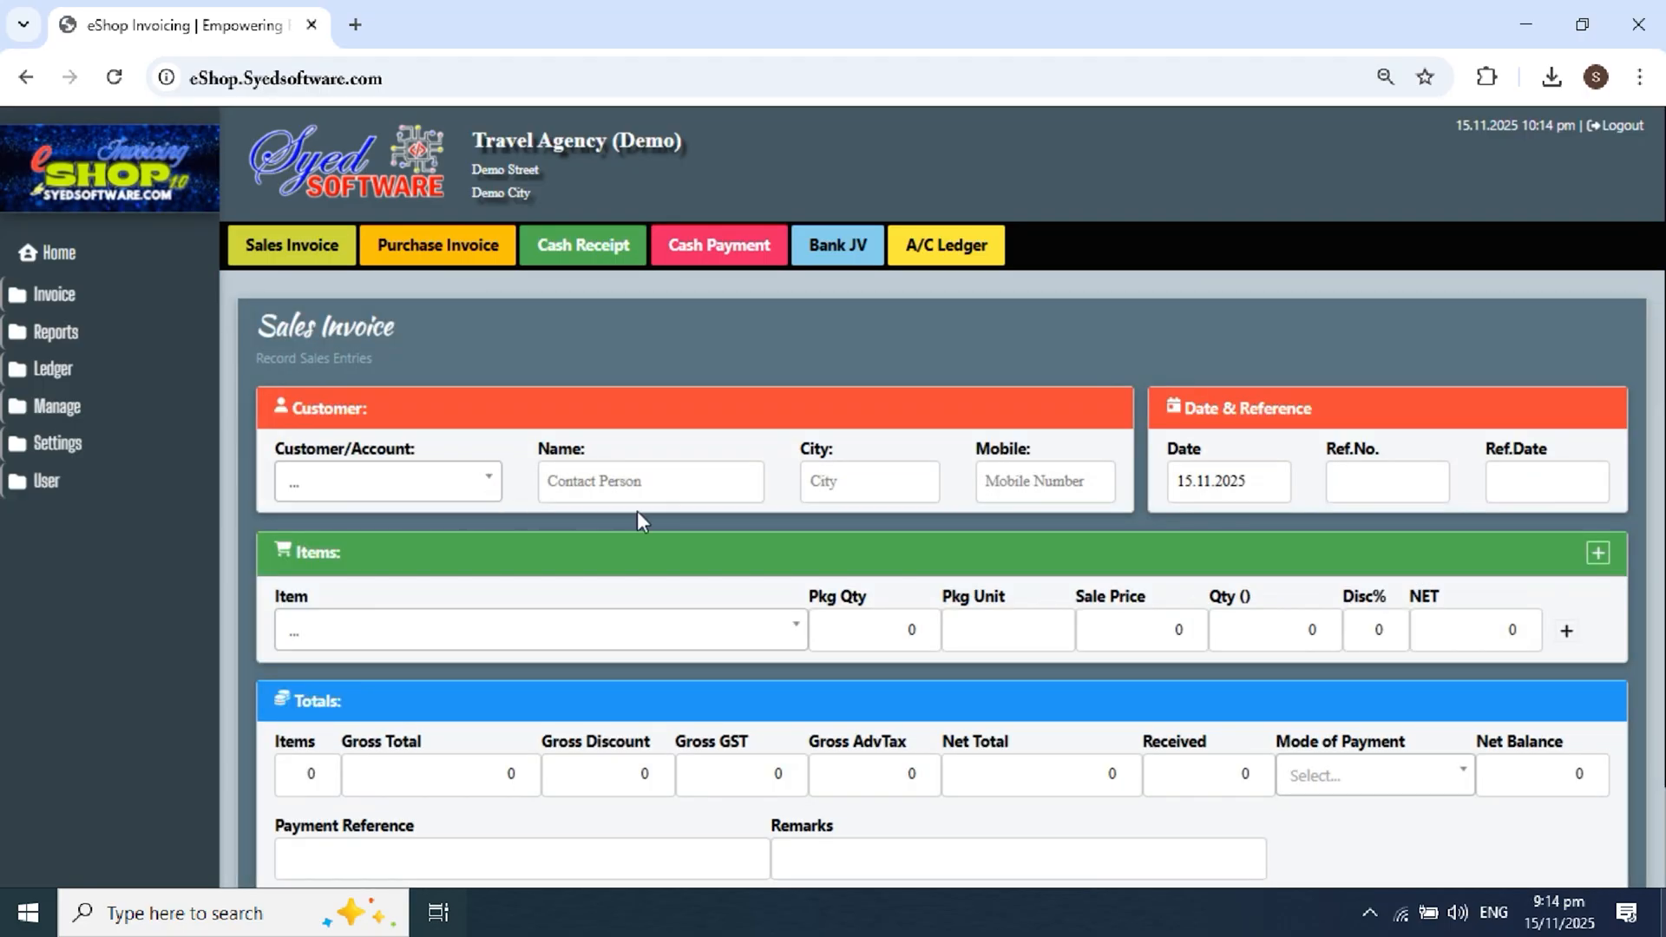
{"action": "scroll", "coordinate": [607, 481], "scroll_direction": "down", "scroll_amount": 2}
{"action": "left_click", "coordinate": [449, 379]}
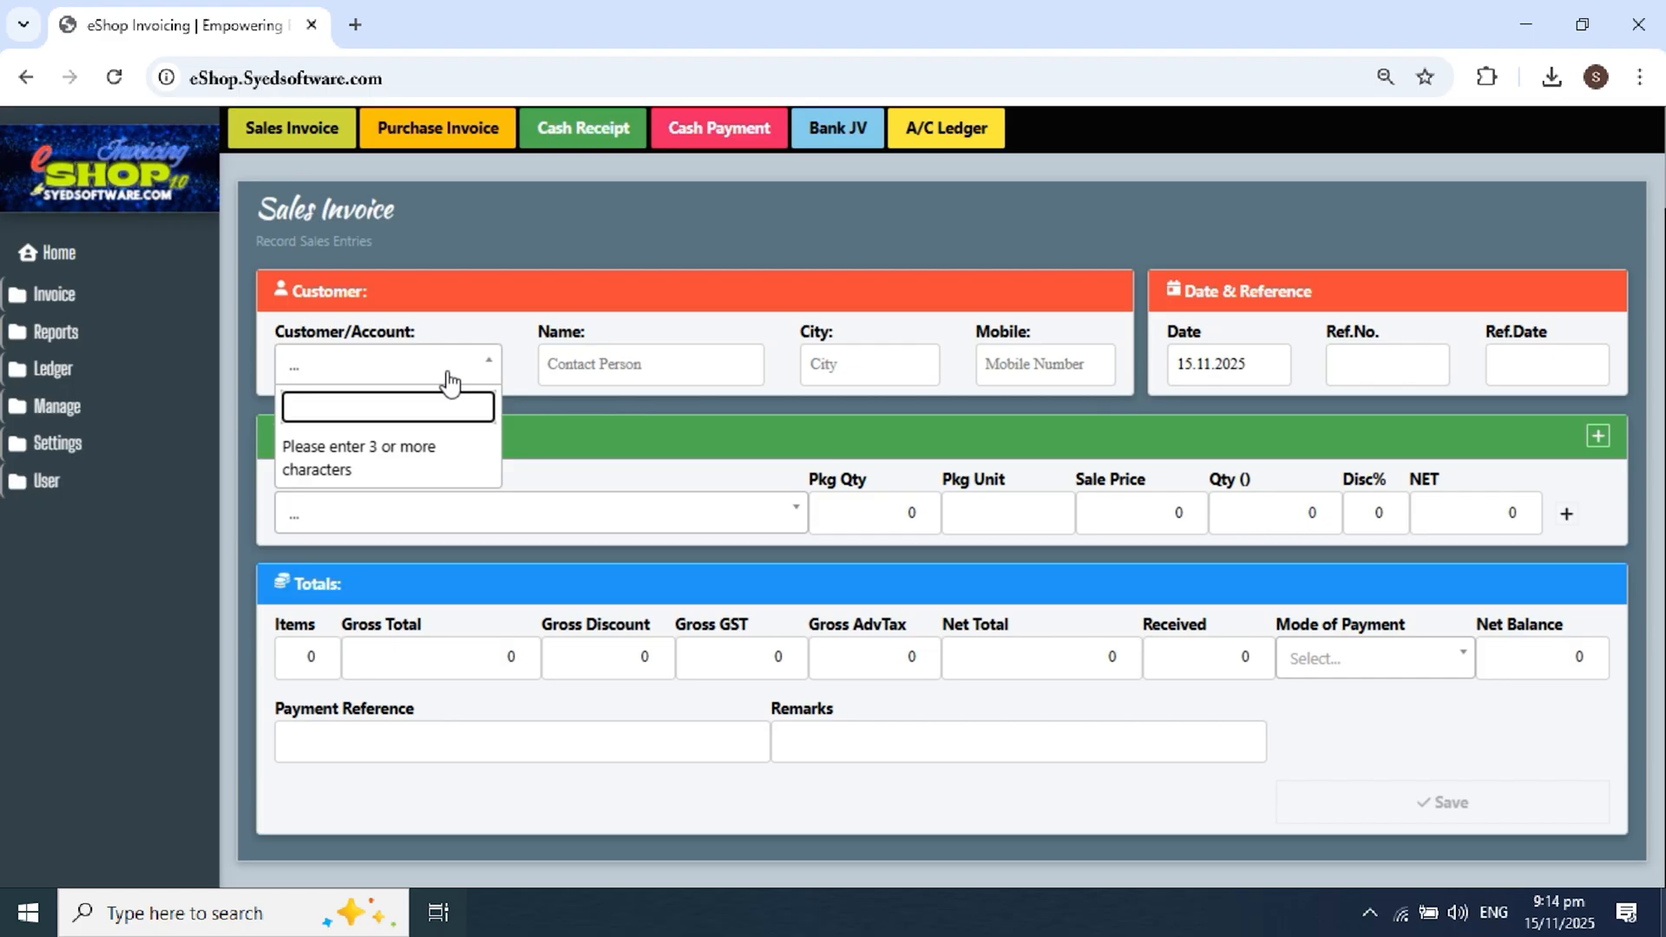
{"action": "type", "text": "bilal"}
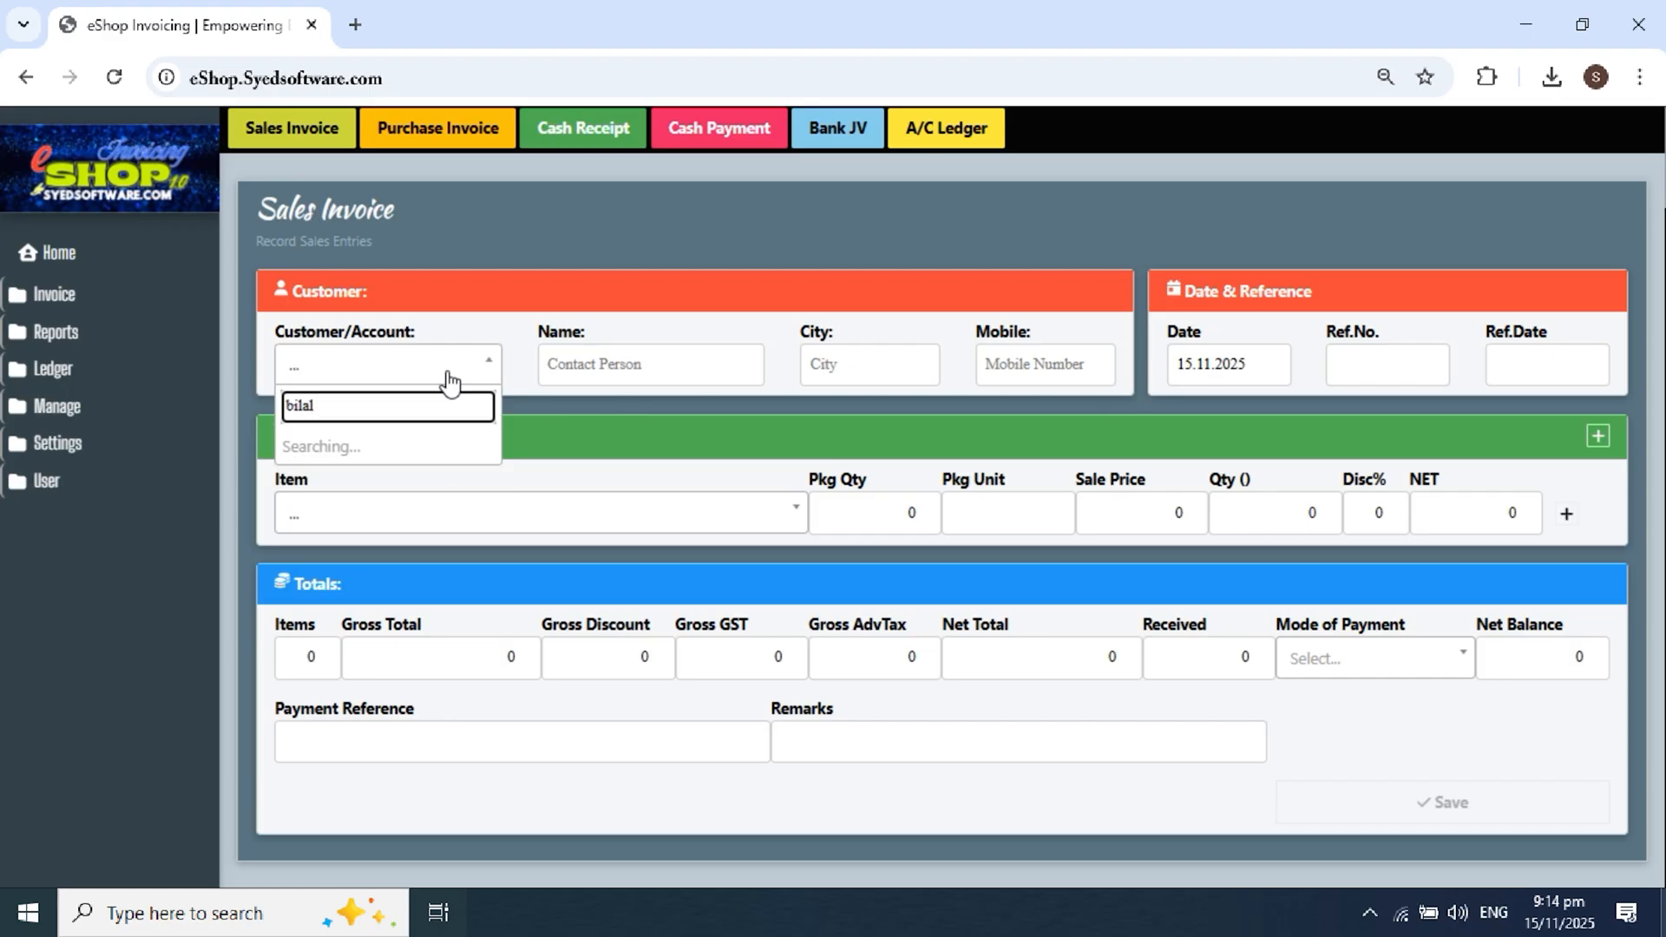
{"action": "left_click", "coordinate": [391, 447]}
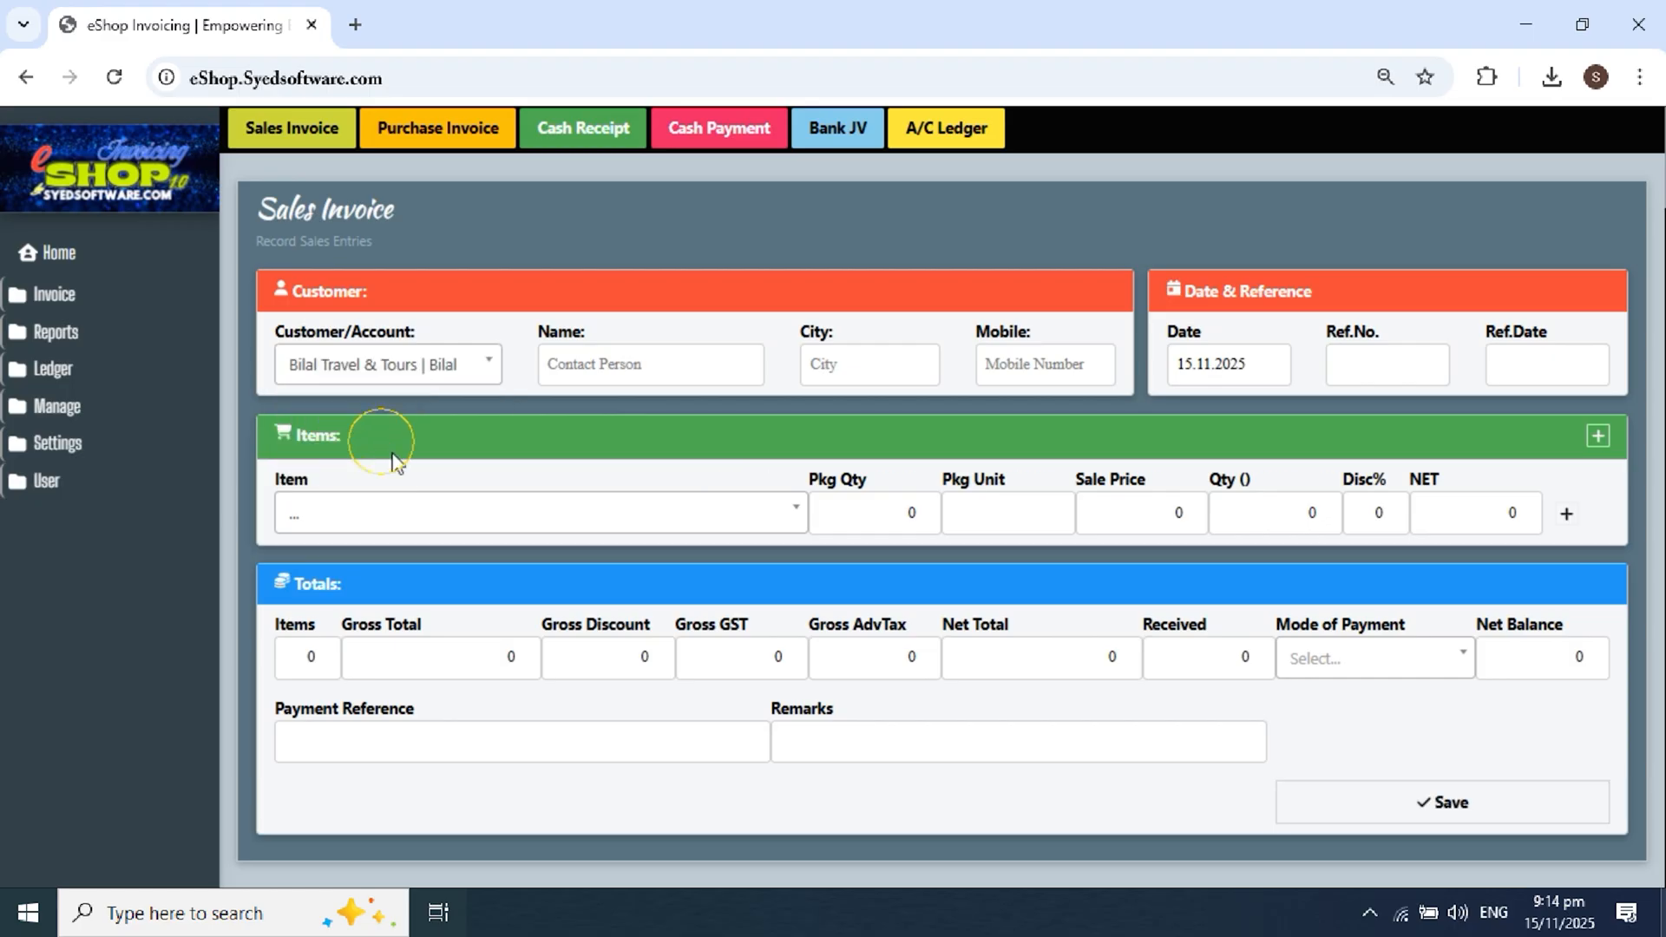
Step: Choose Ahram Towel Imported (45x90) as the invoice item
{"action": "left_click", "coordinate": [414, 514]}
{"action": "type", "text": "ahram"}
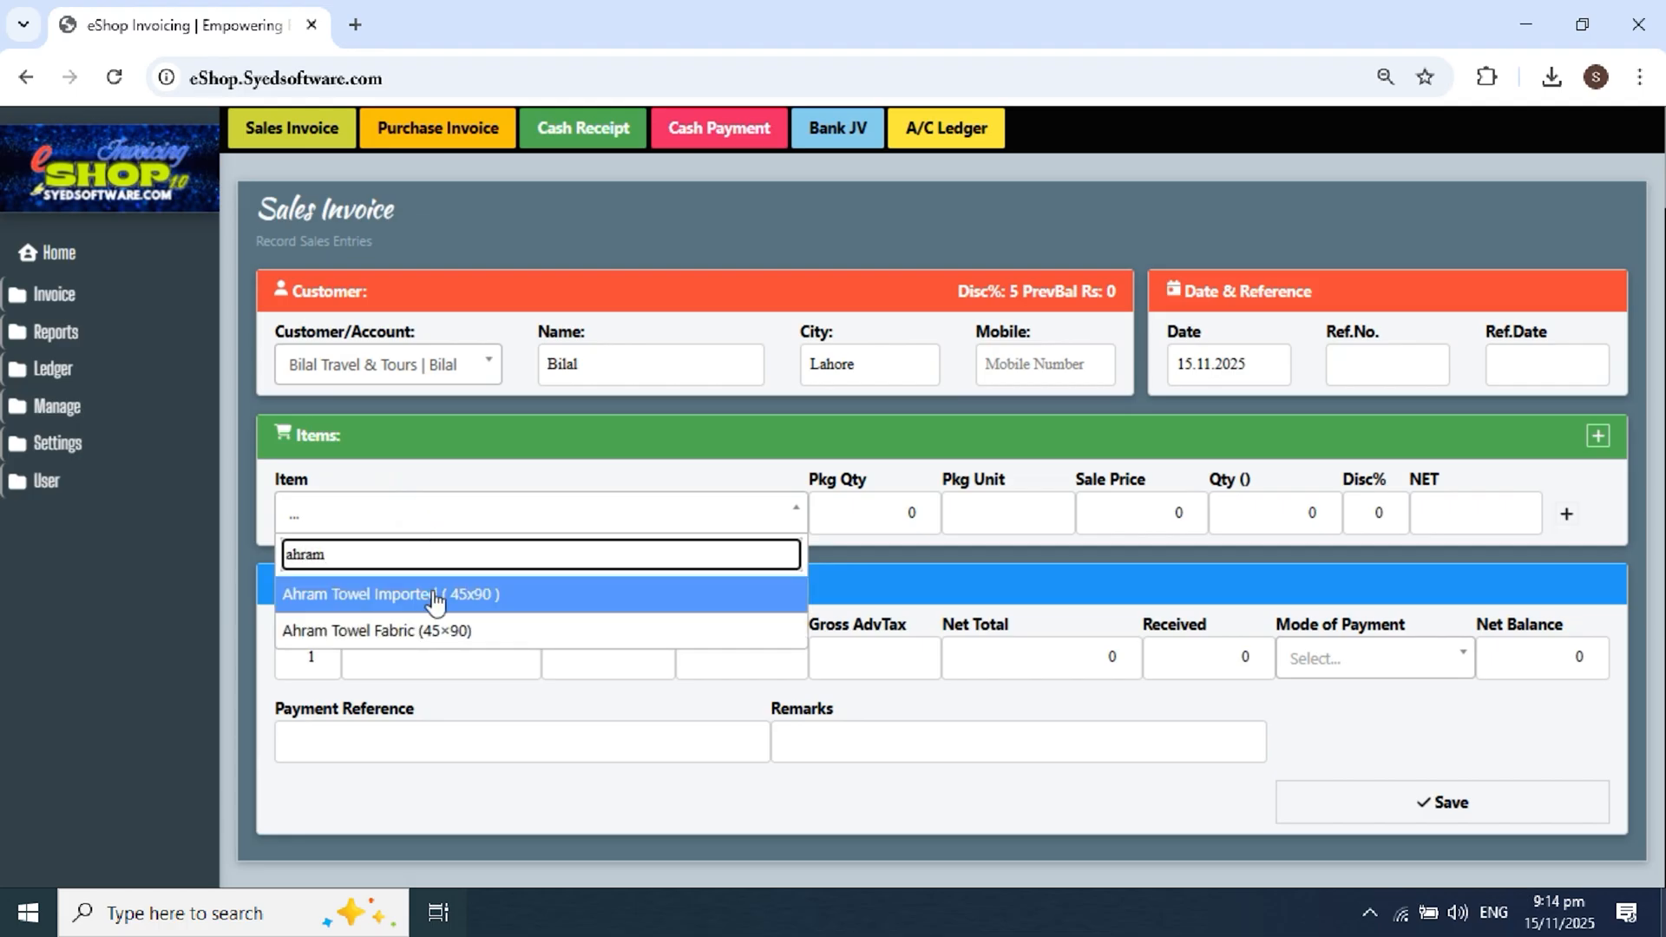
{"action": "left_click", "coordinate": [433, 594]}
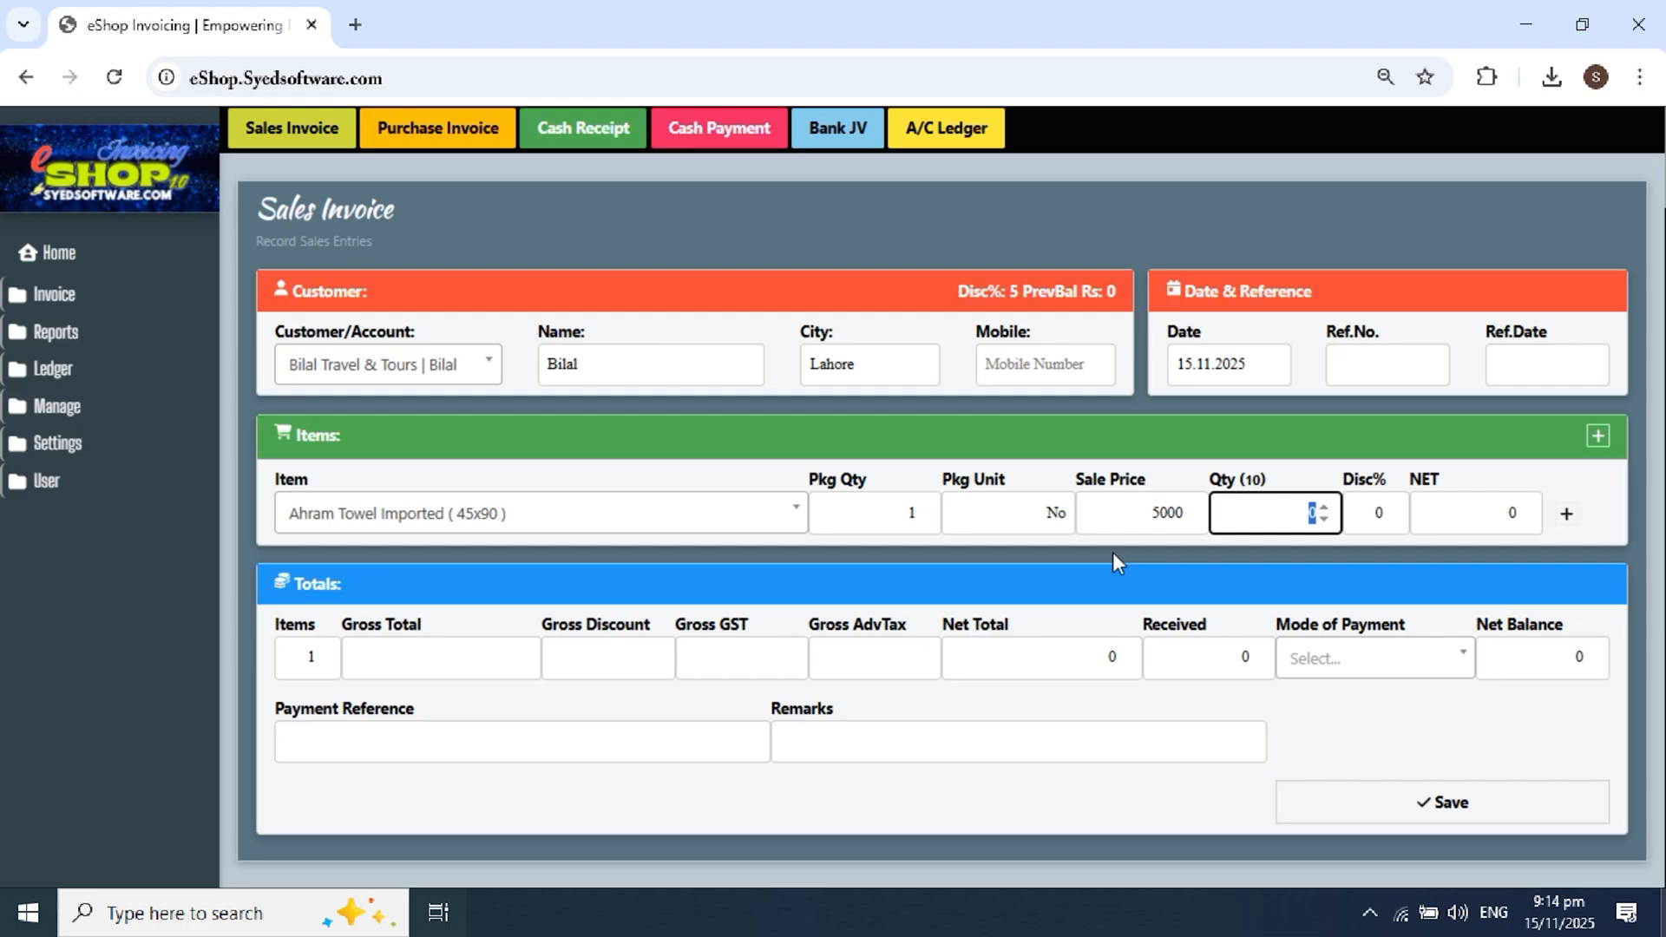
Step: Bill 5 towels, with 15000 received via Online BAF, leaving 10000 outstanding
{"action": "type", "text": "5"}
{"action": "left_click", "coordinate": [1361, 483]}
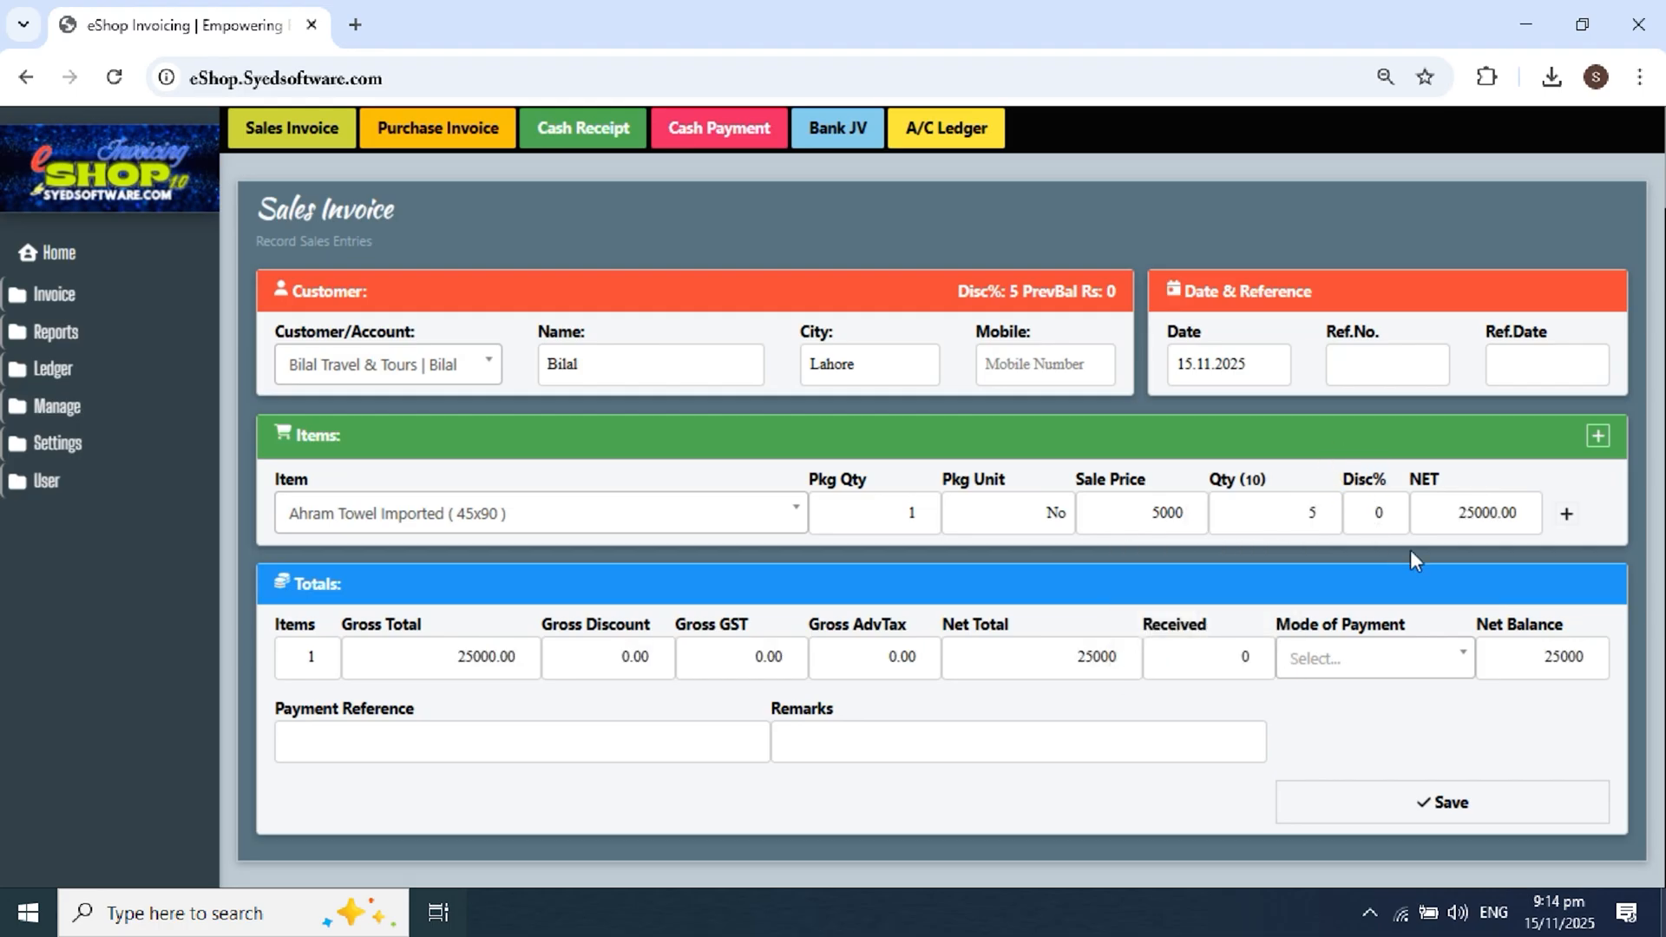
{"action": "left_click", "coordinate": [1361, 667]}
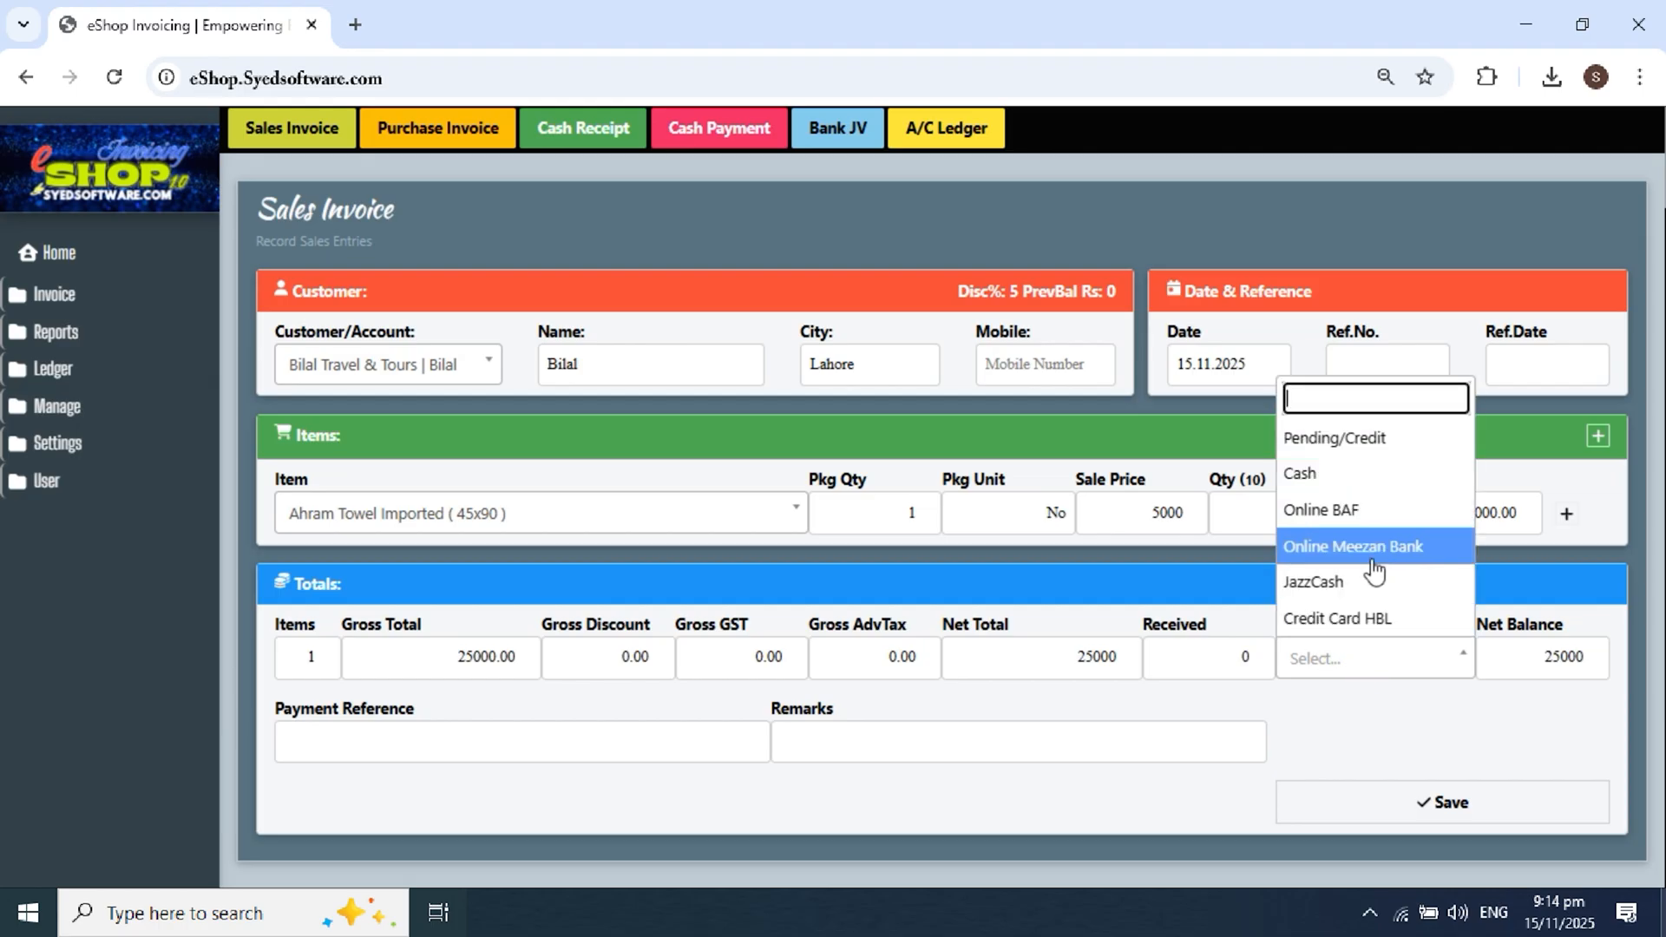
{"action": "left_click", "coordinate": [1354, 510]}
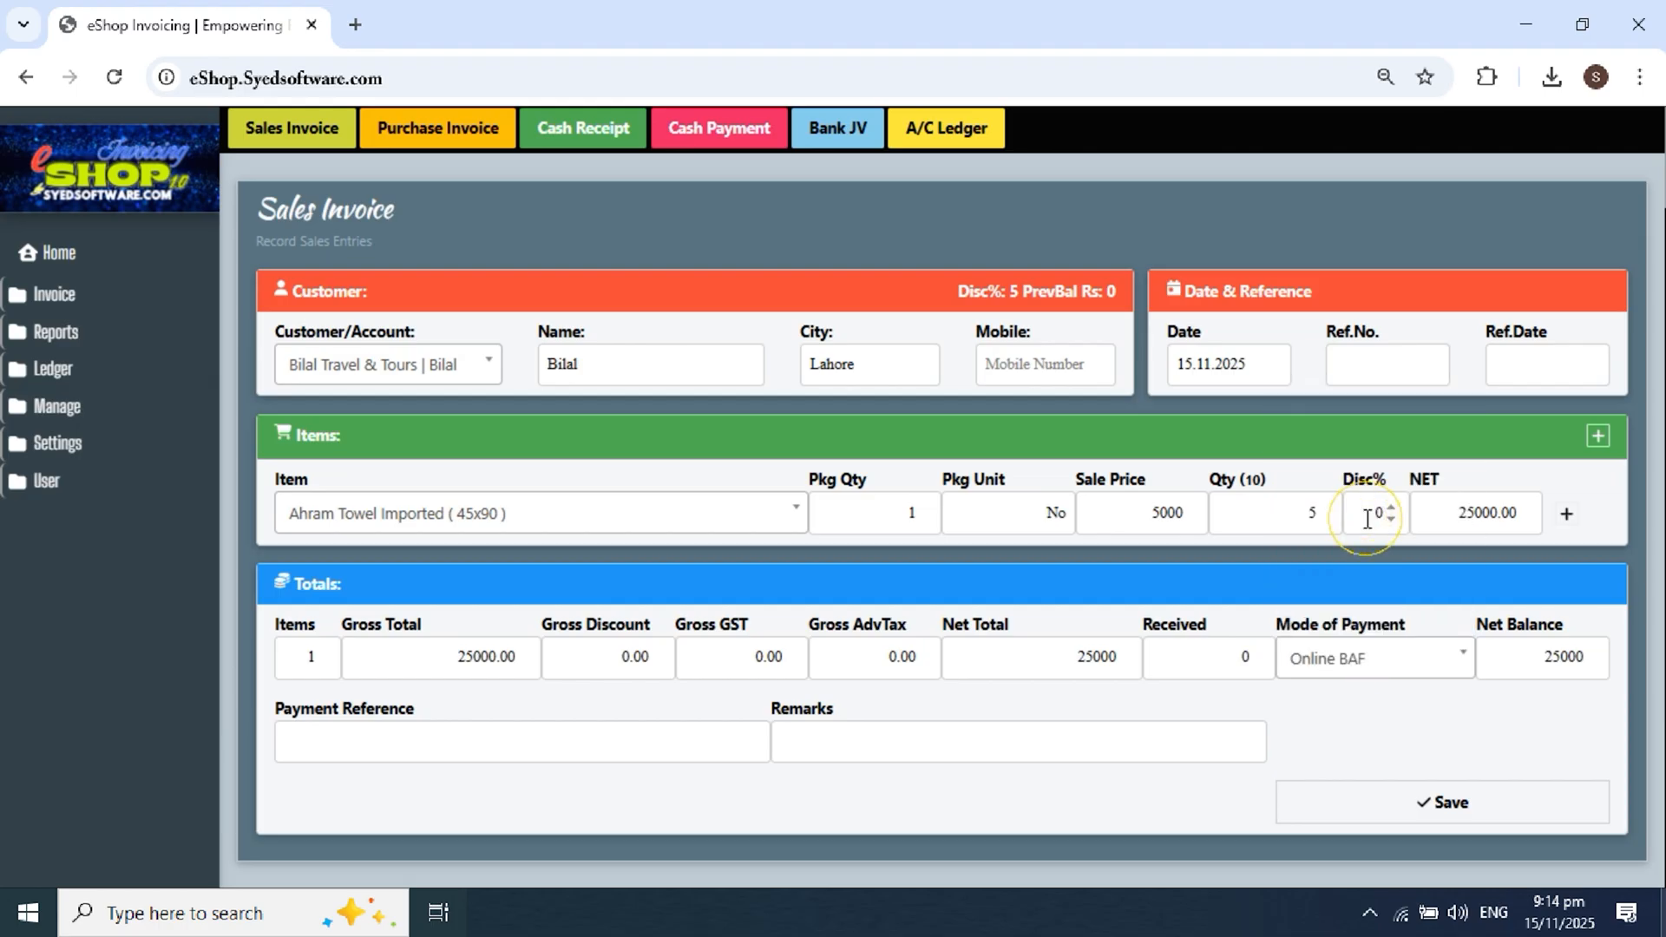
{"action": "left_click", "coordinate": [1225, 655]}
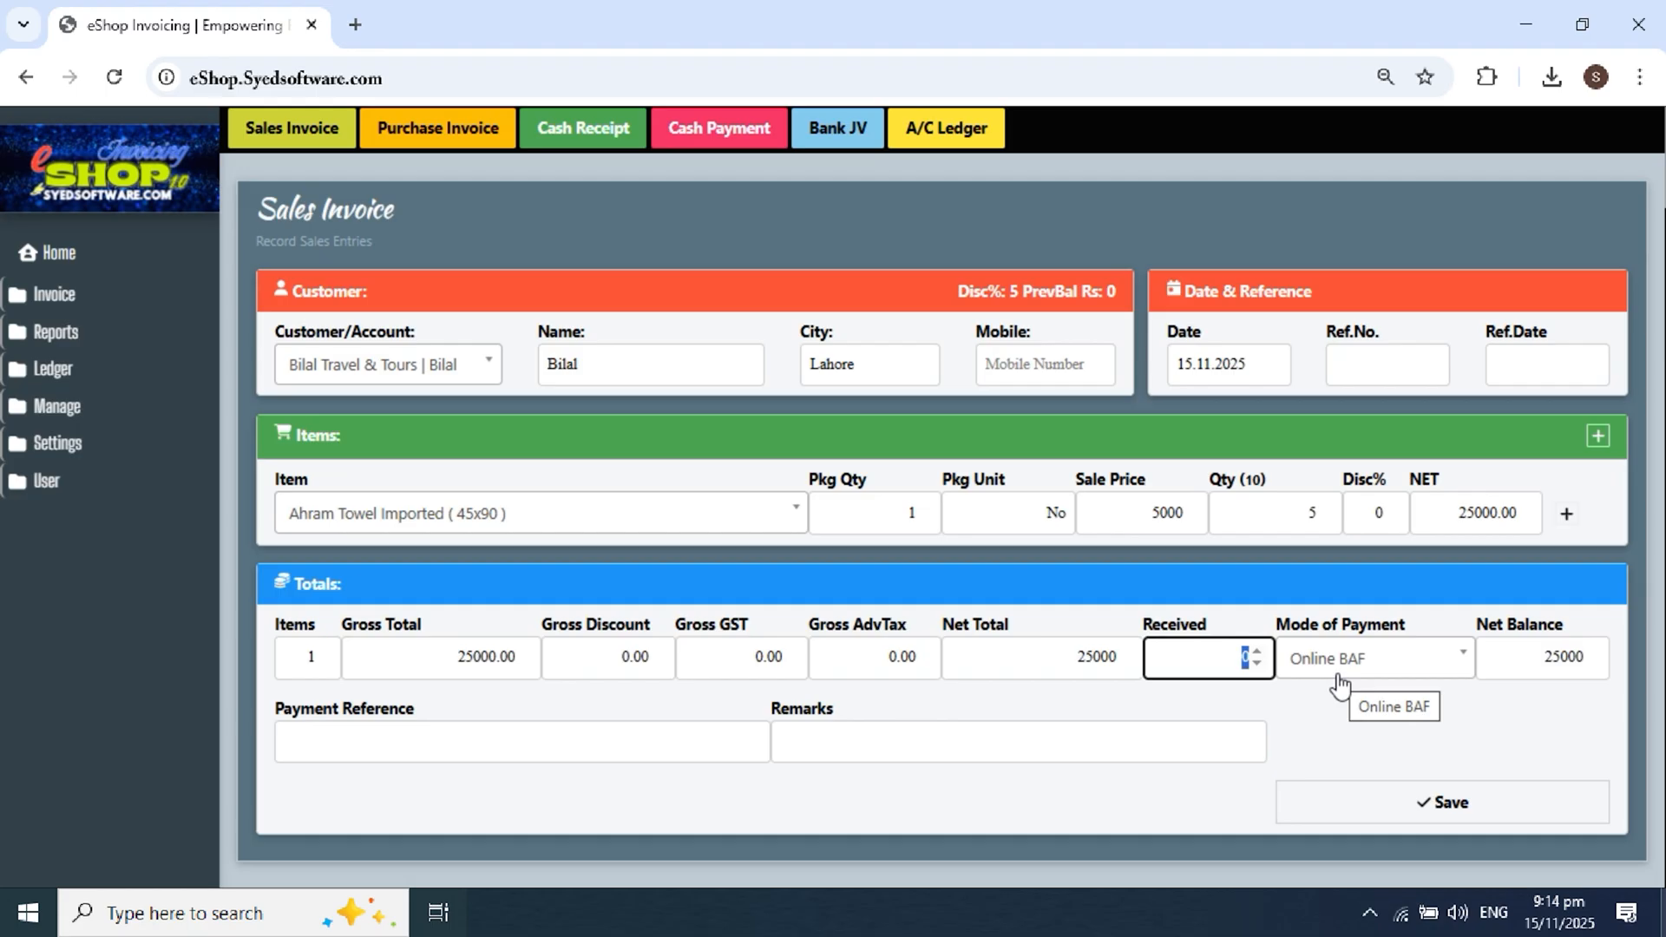
{"action": "type", "text": "15000"}
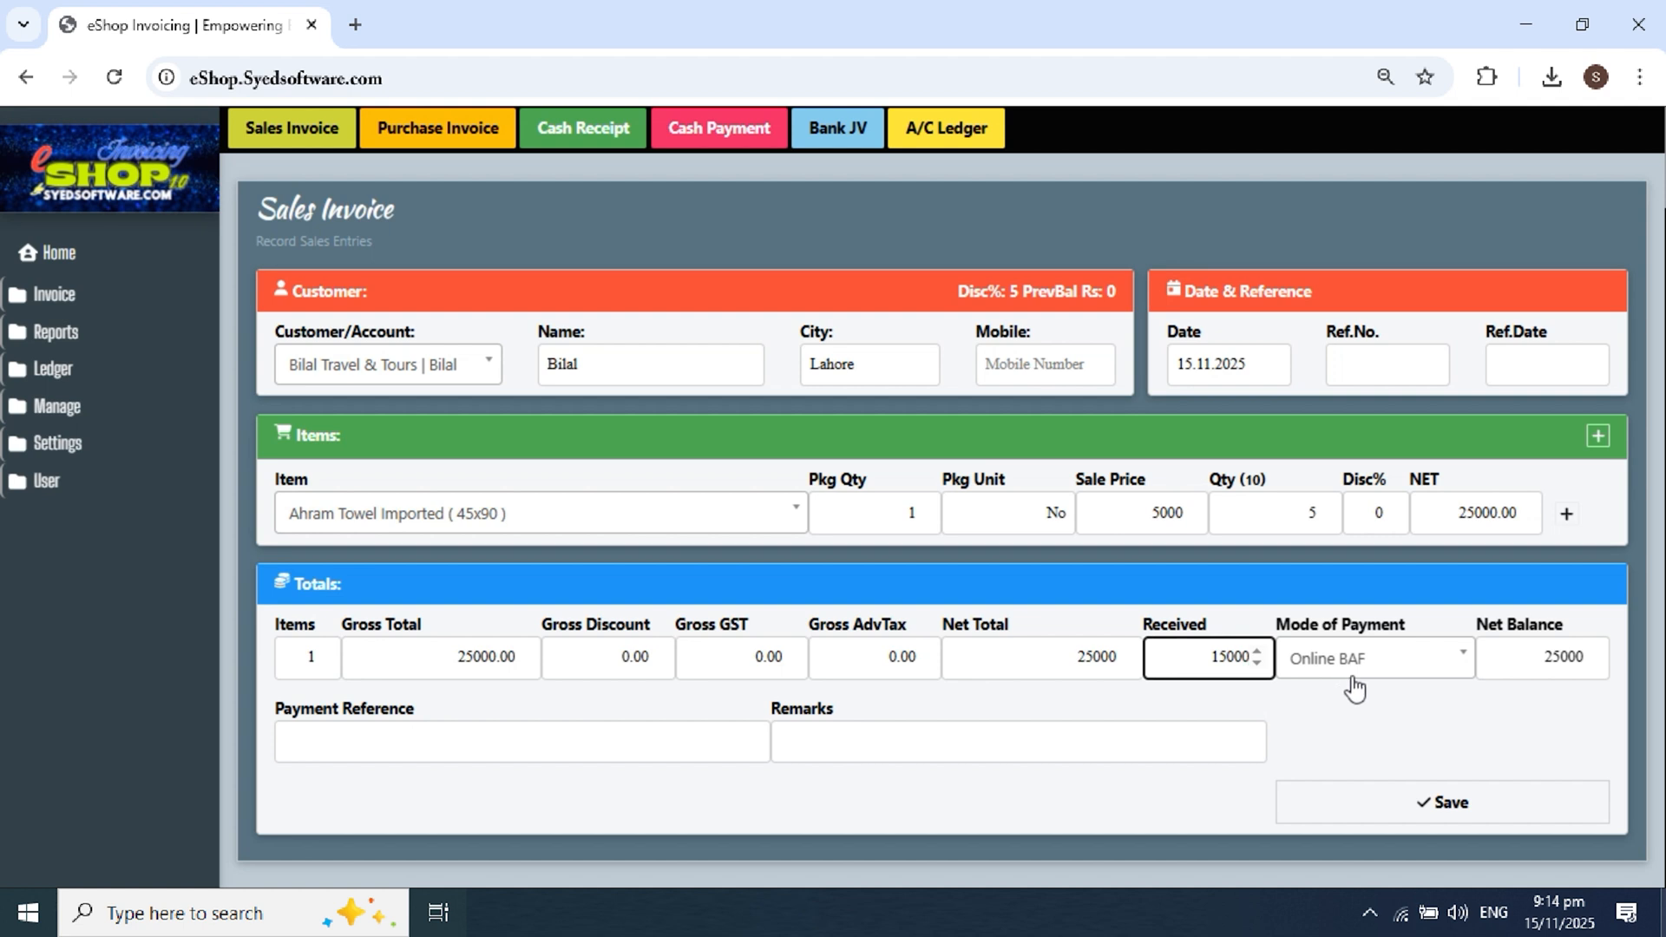
{"action": "left_click", "coordinate": [1368, 732]}
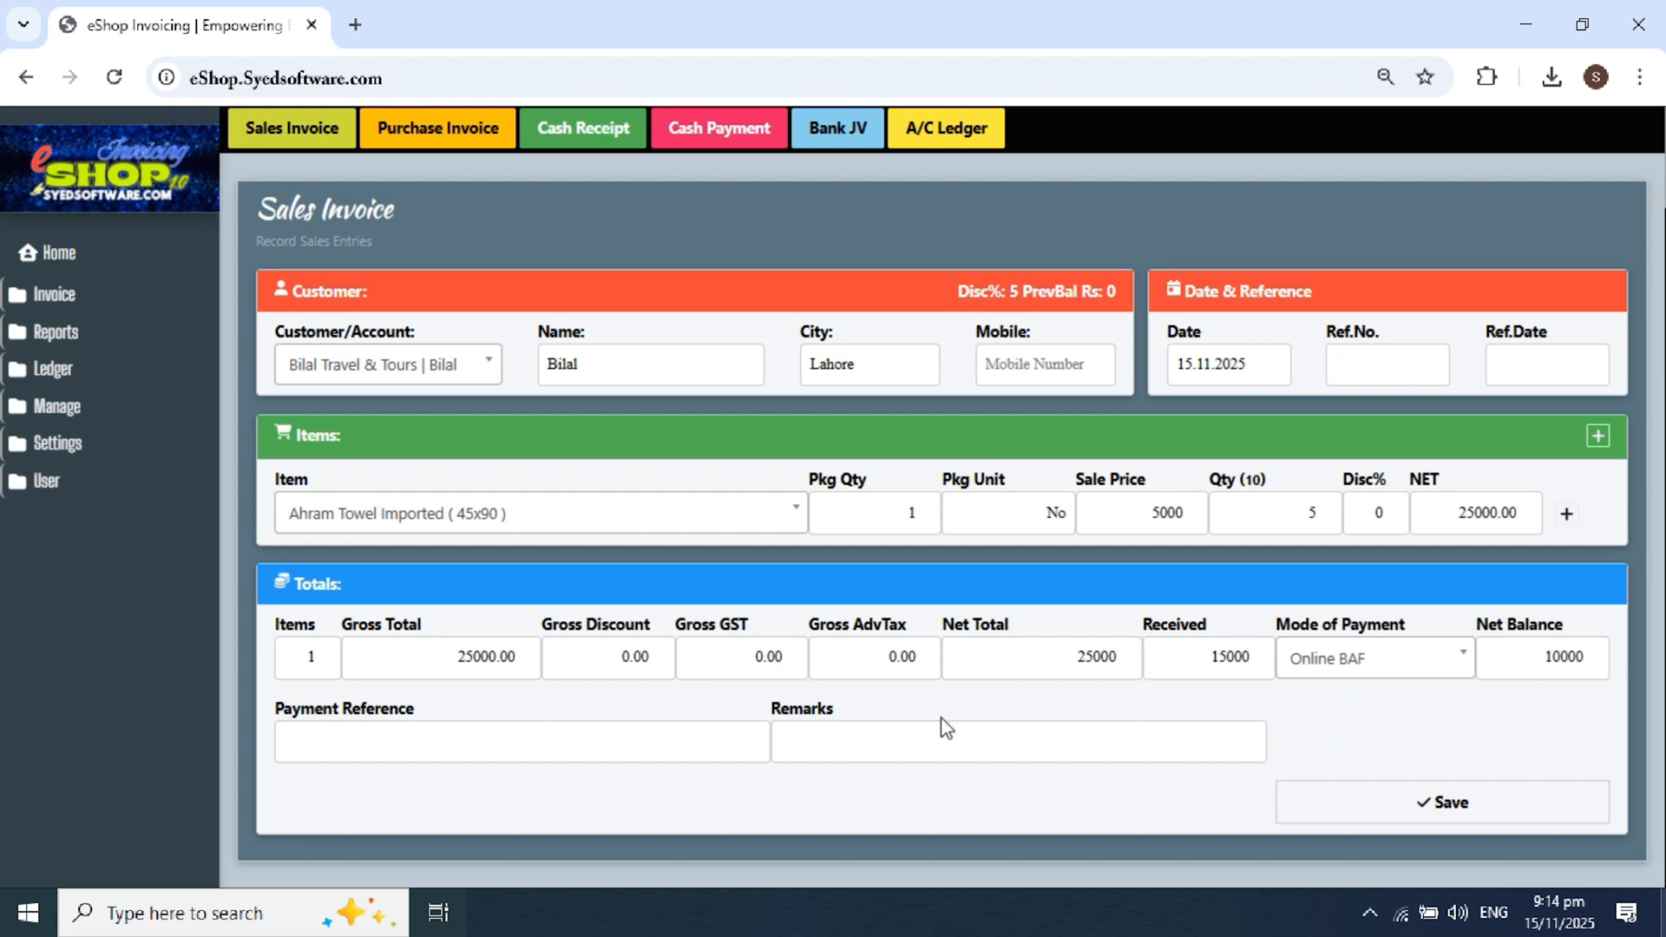
Step: Enter 'remaining credt 10,000' as the payment reference
{"action": "left_click", "coordinate": [382, 729]}
{"action": "type", "text": "r"}
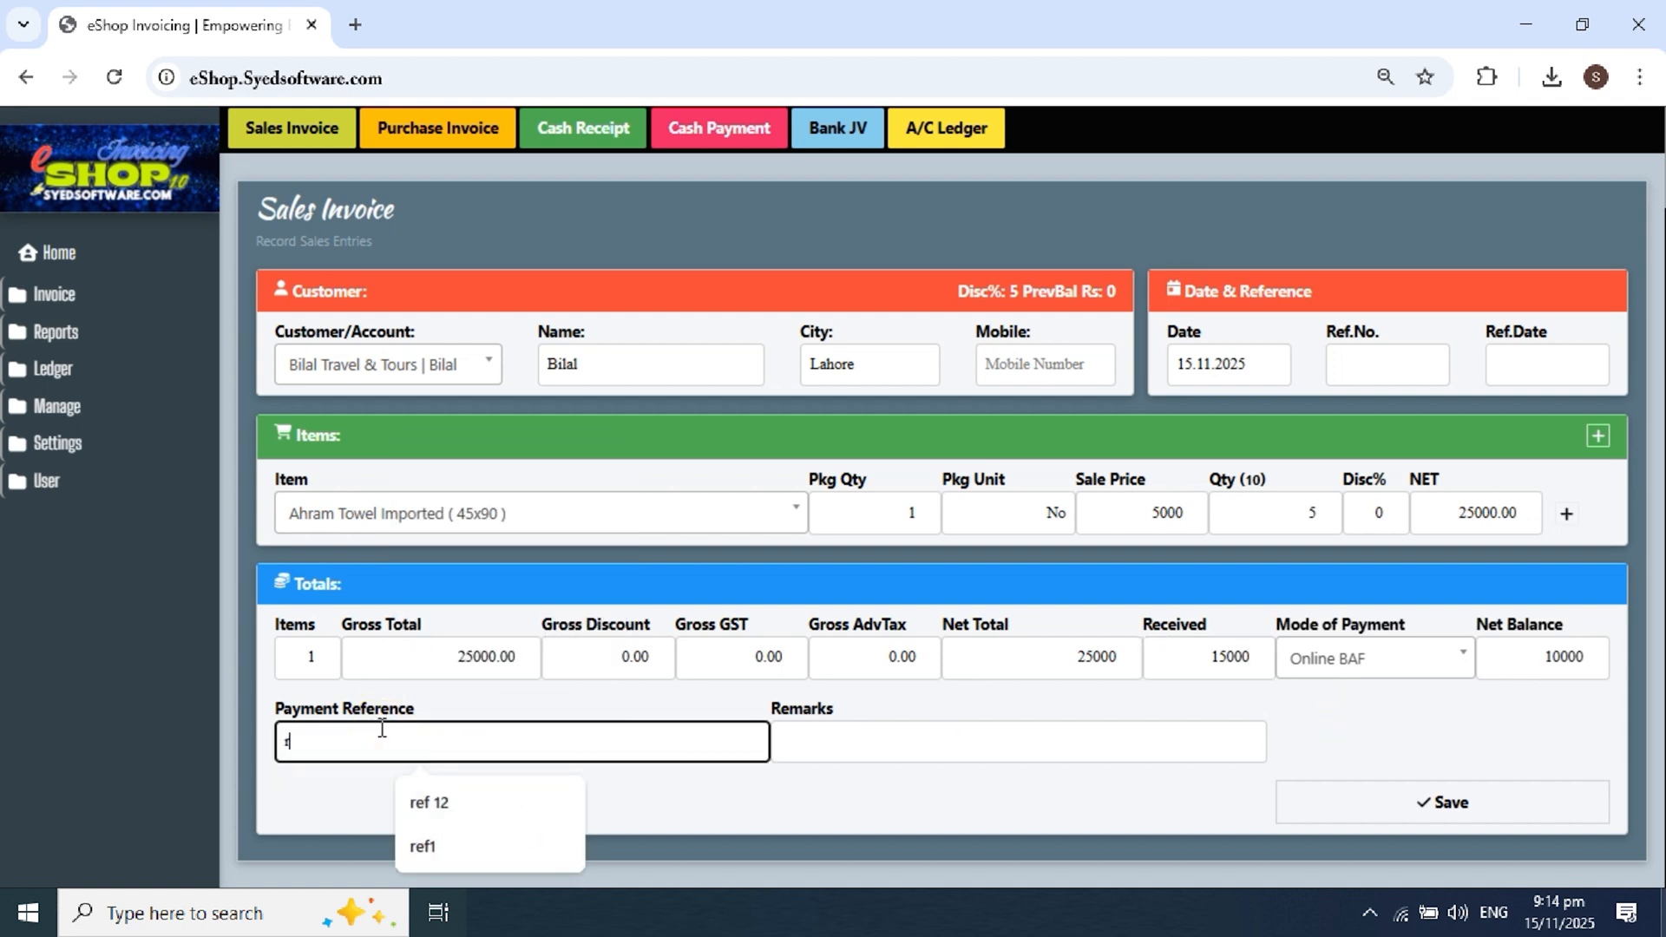
{"action": "type", "text": "eamimn"}
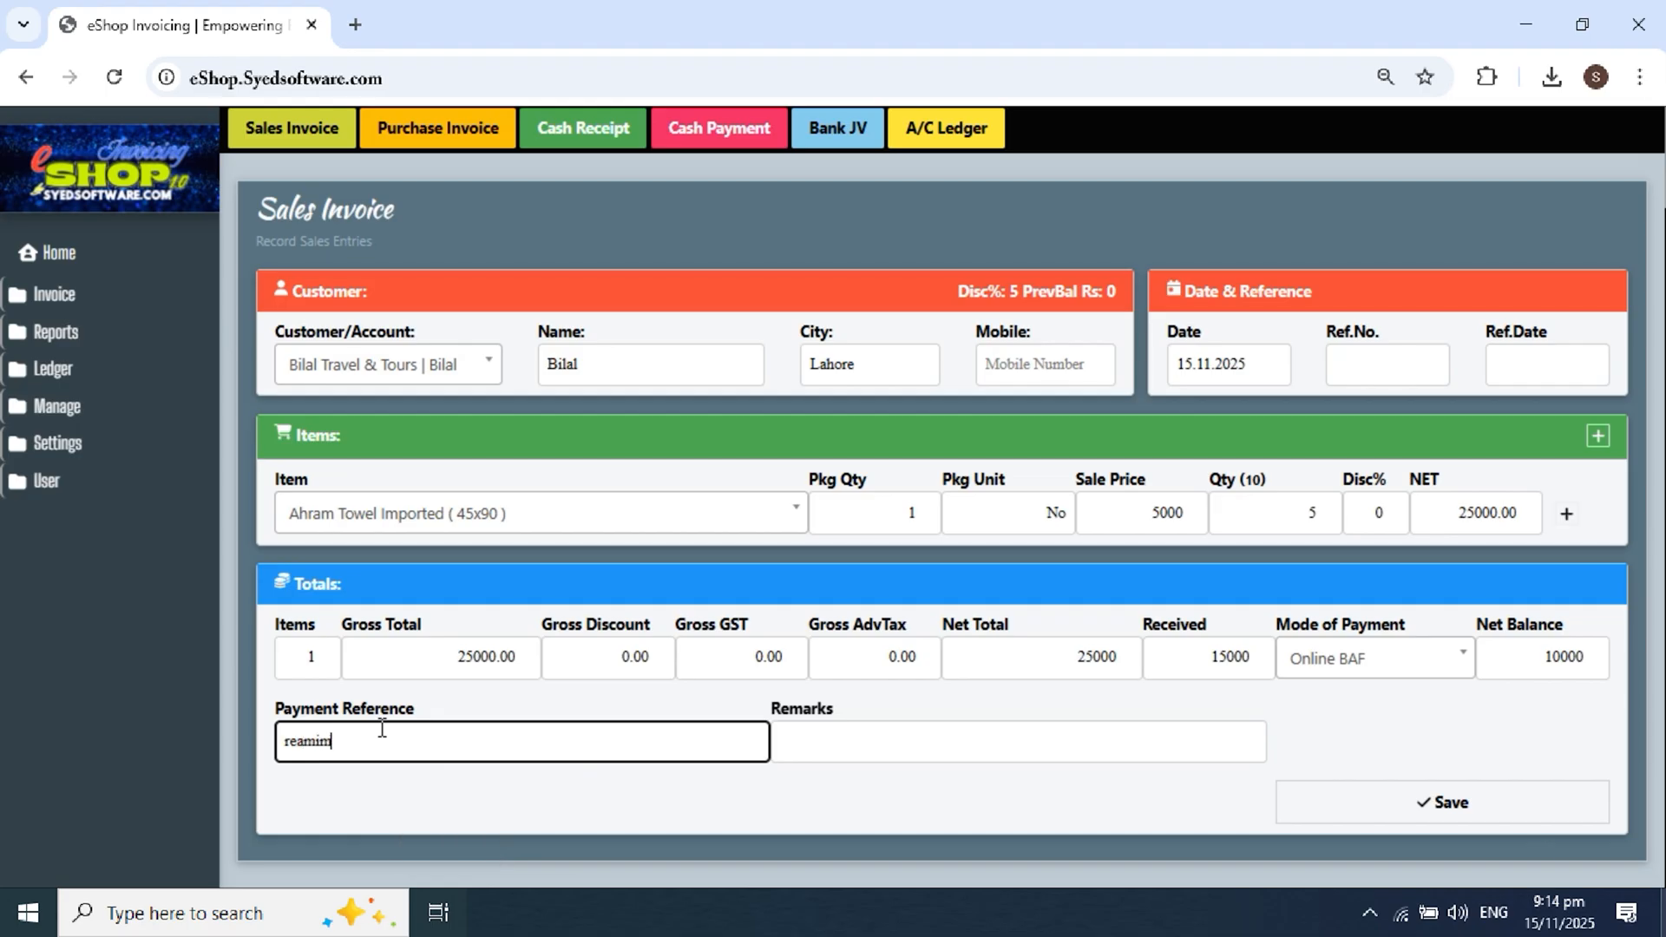
{"action": "key", "text": "BackSpace"}
{"action": "key", "text": "BackSpace"}
{"action": "key", "text": "BackSpace"}
{"action": "key", "text": "BackSpace"}
{"action": "key", "text": "BackSpace"}
{"action": "key", "text": "BackSpace"}
{"action": "key", "text": "BackSpace"}
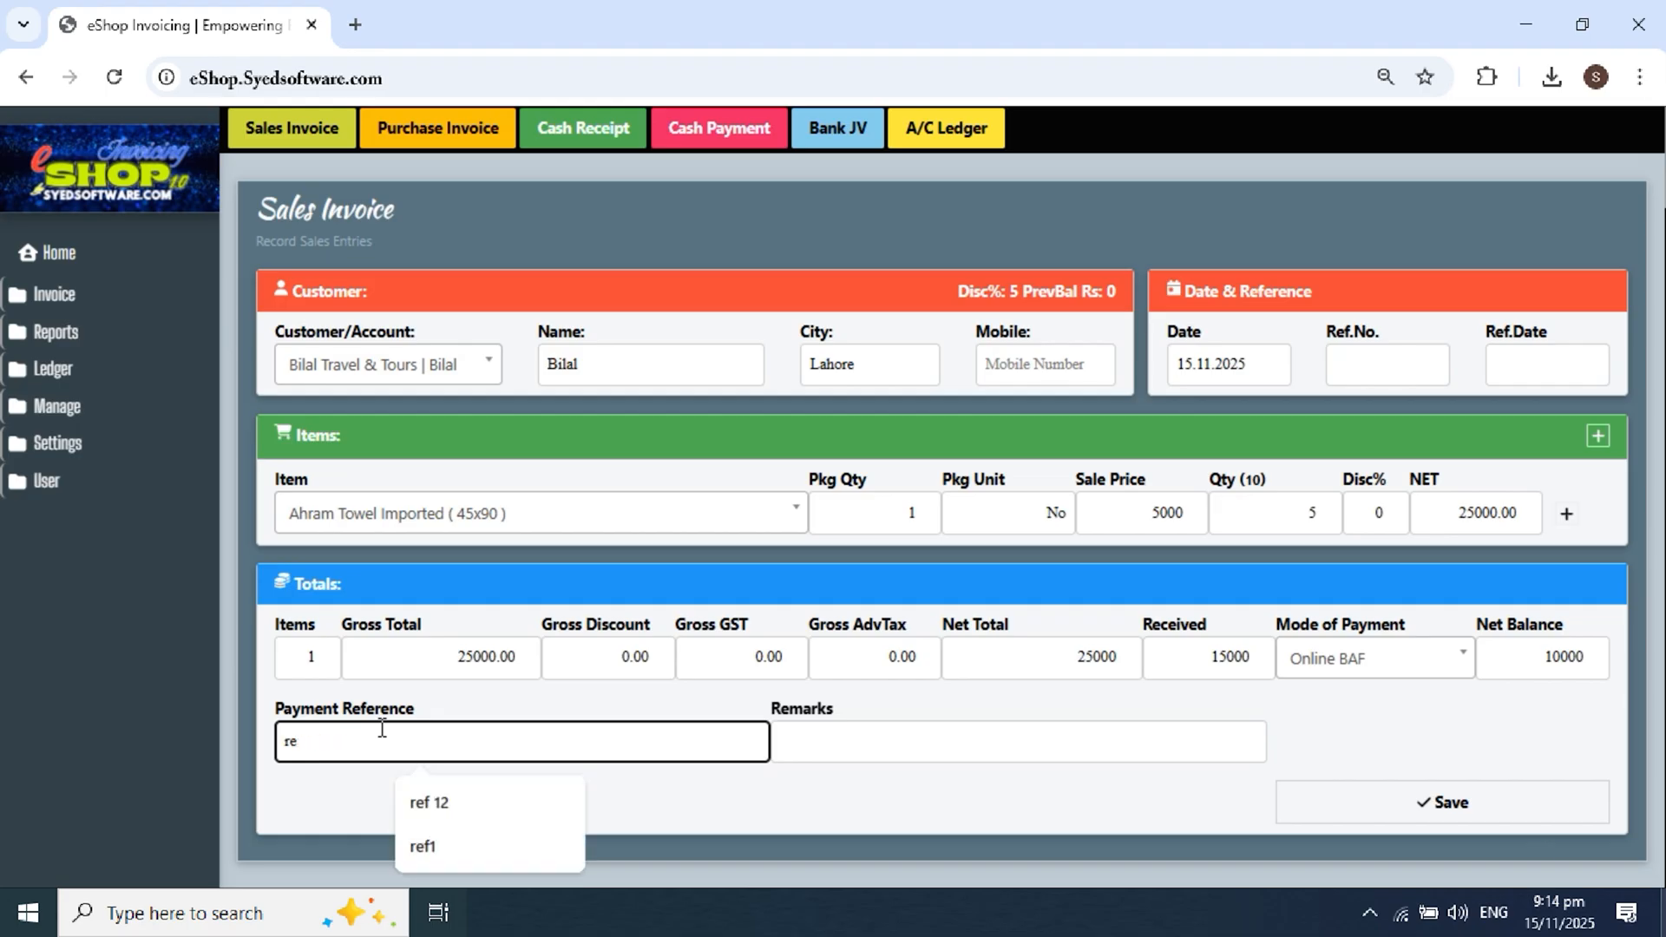
{"action": "type", "text": "remain"}
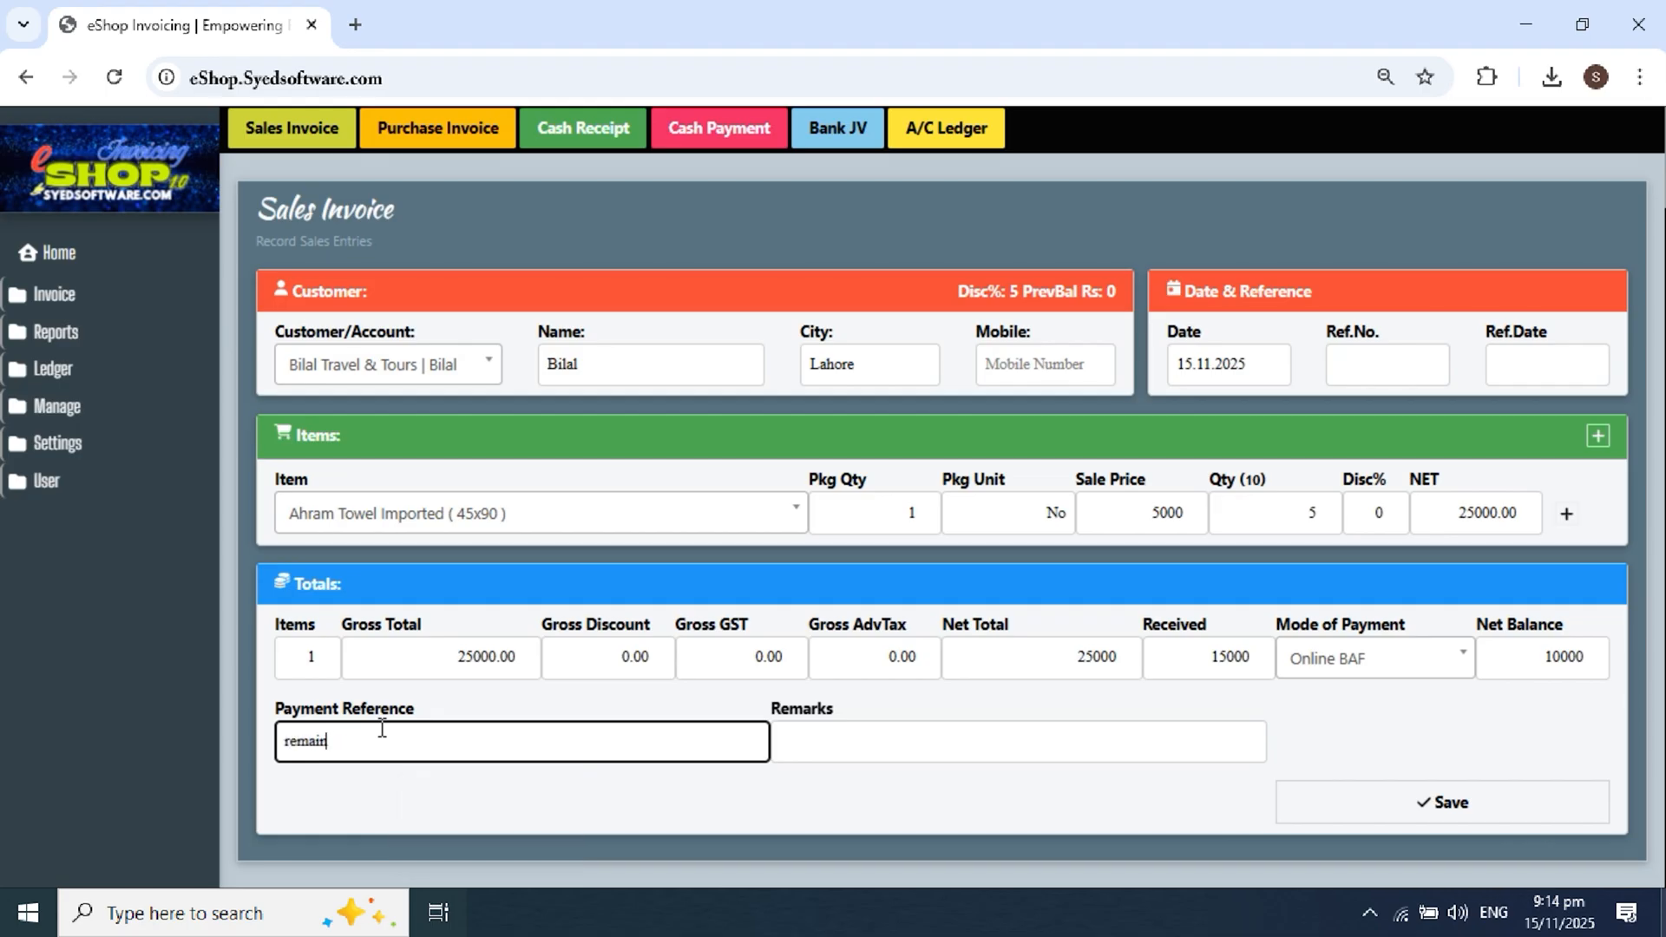
{"action": "type", "text": "ing credt 10,000"}
Step: Add a remark giving the TCS delivery number
{"action": "key", "text": "Tab"}
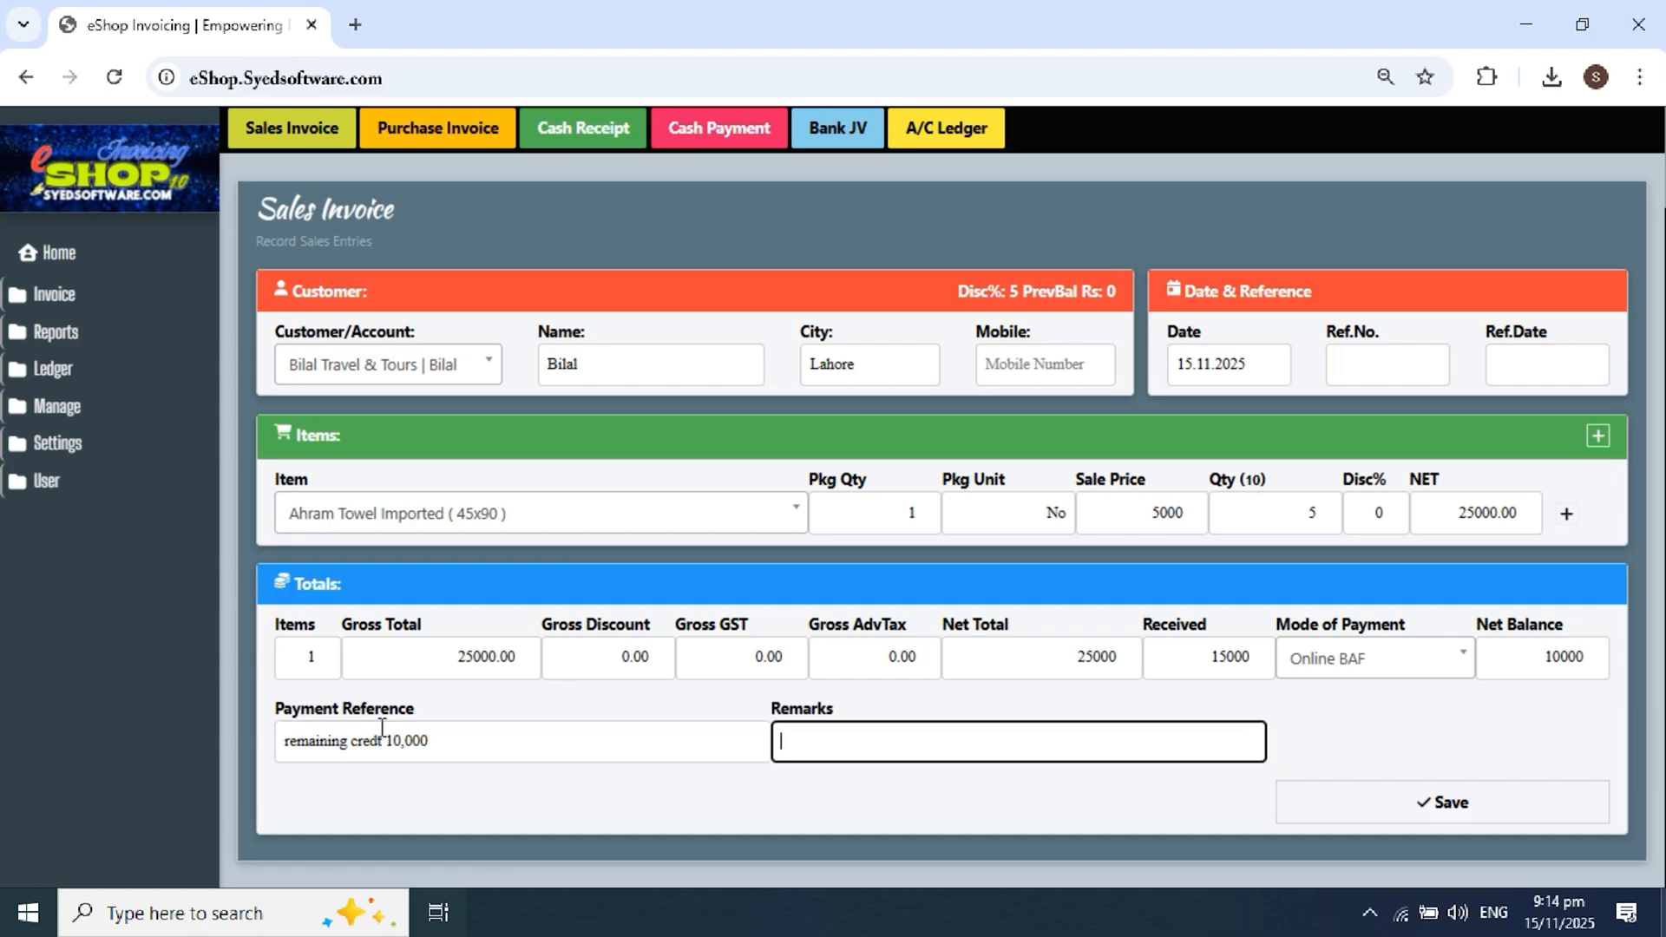
{"action": "type", "text": "TCS delivery # 12345678"}
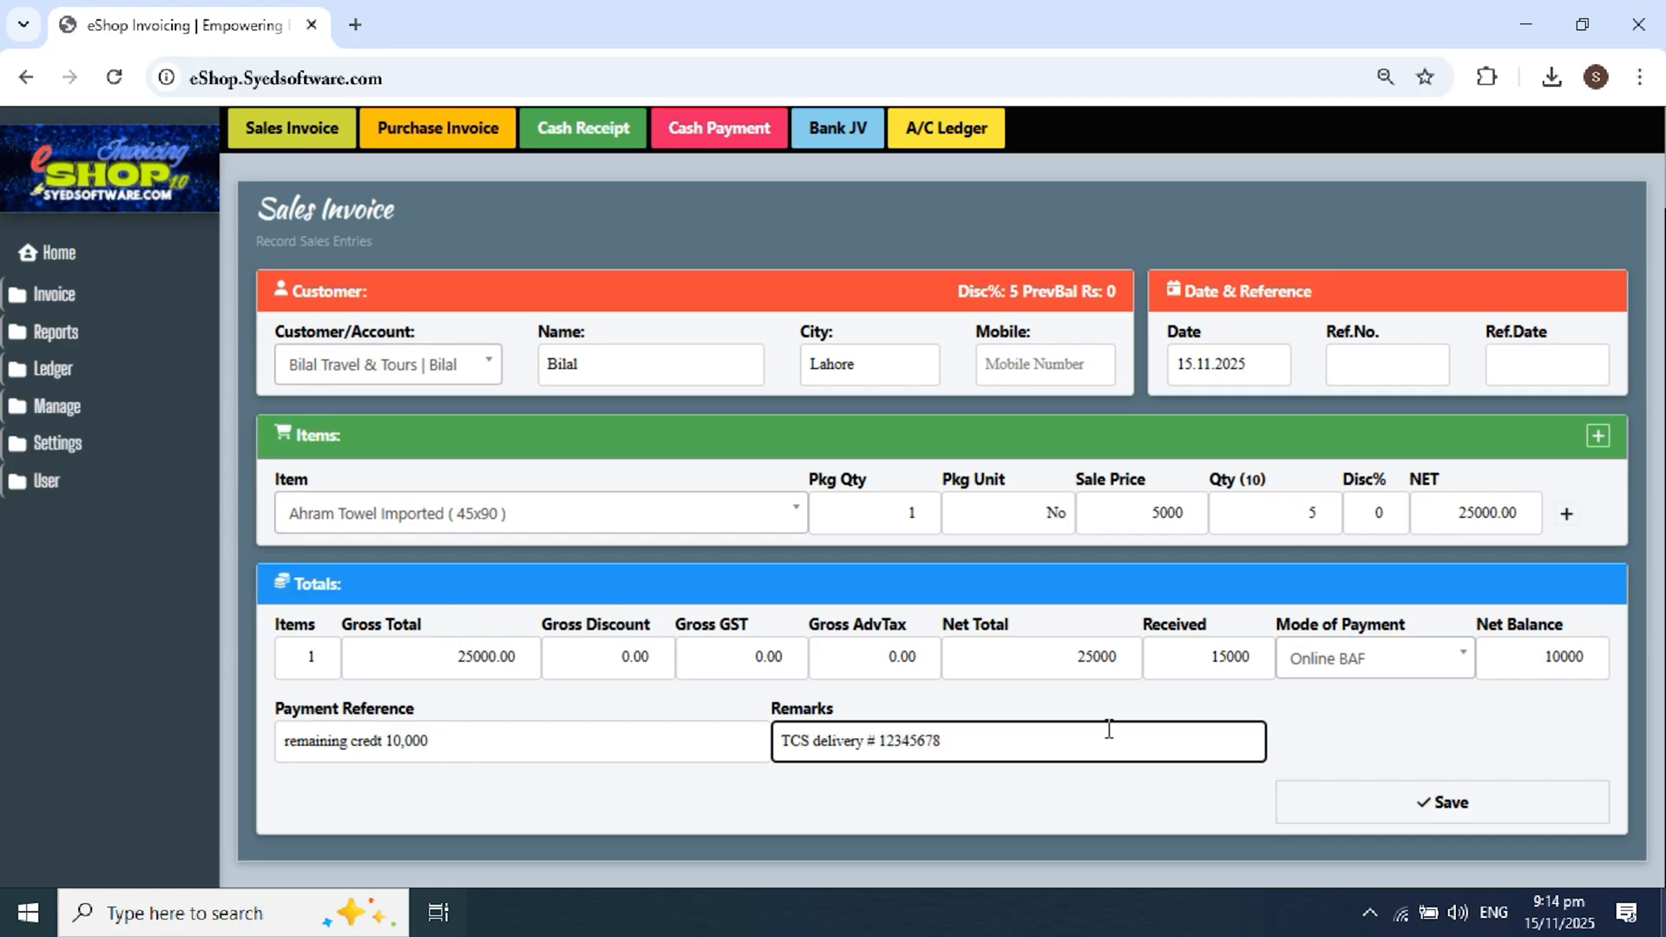
{"action": "left_click_drag", "start_coordinate": [786, 745], "coordinate": [1004, 738]}
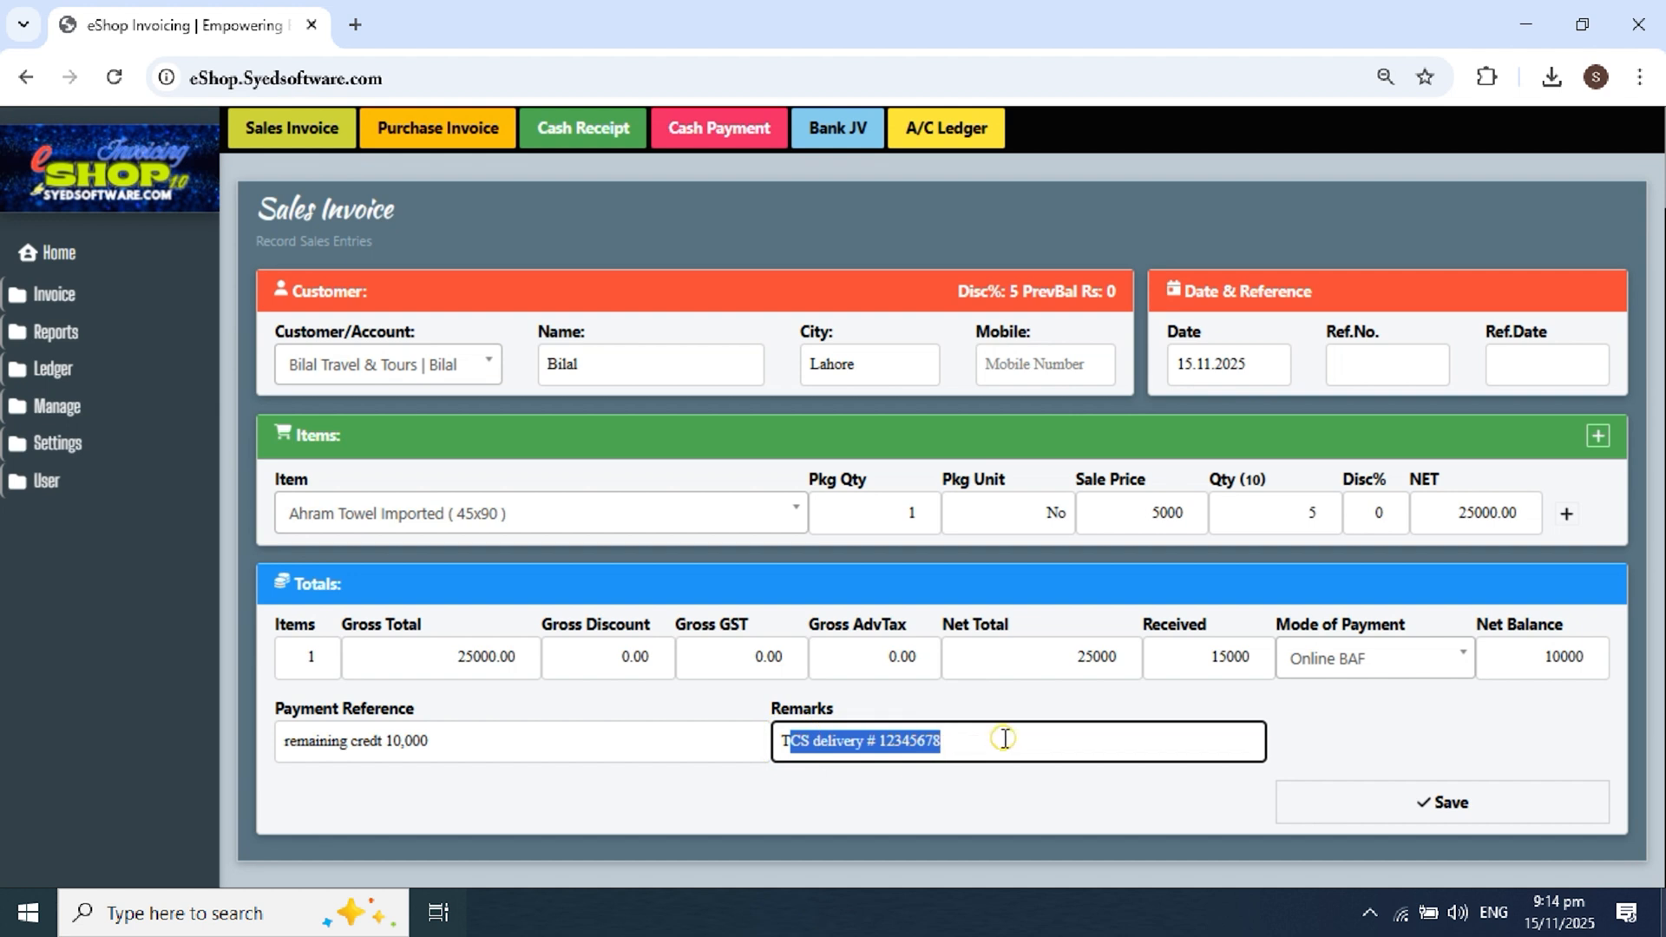
{"action": "left_click", "coordinate": [1004, 737]}
{"action": "left_click", "coordinate": [1360, 751]}
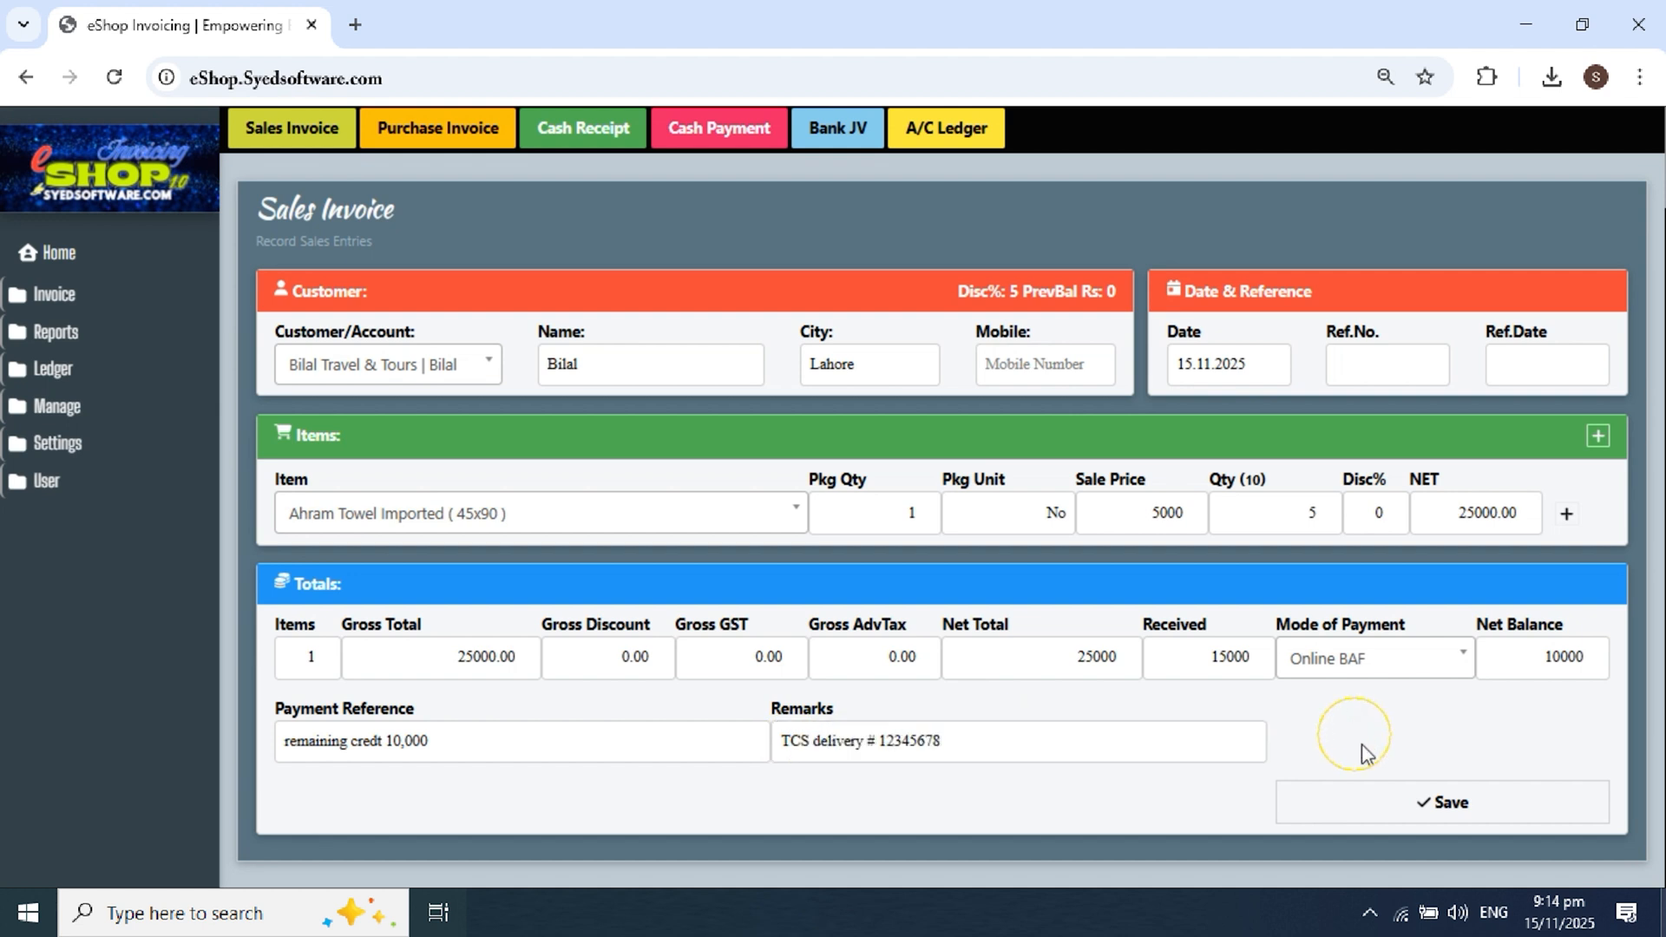
Step: Save the towel invoice as Invoice # 3 and cancel the receipt print preview
{"action": "left_click", "coordinate": [1377, 797]}
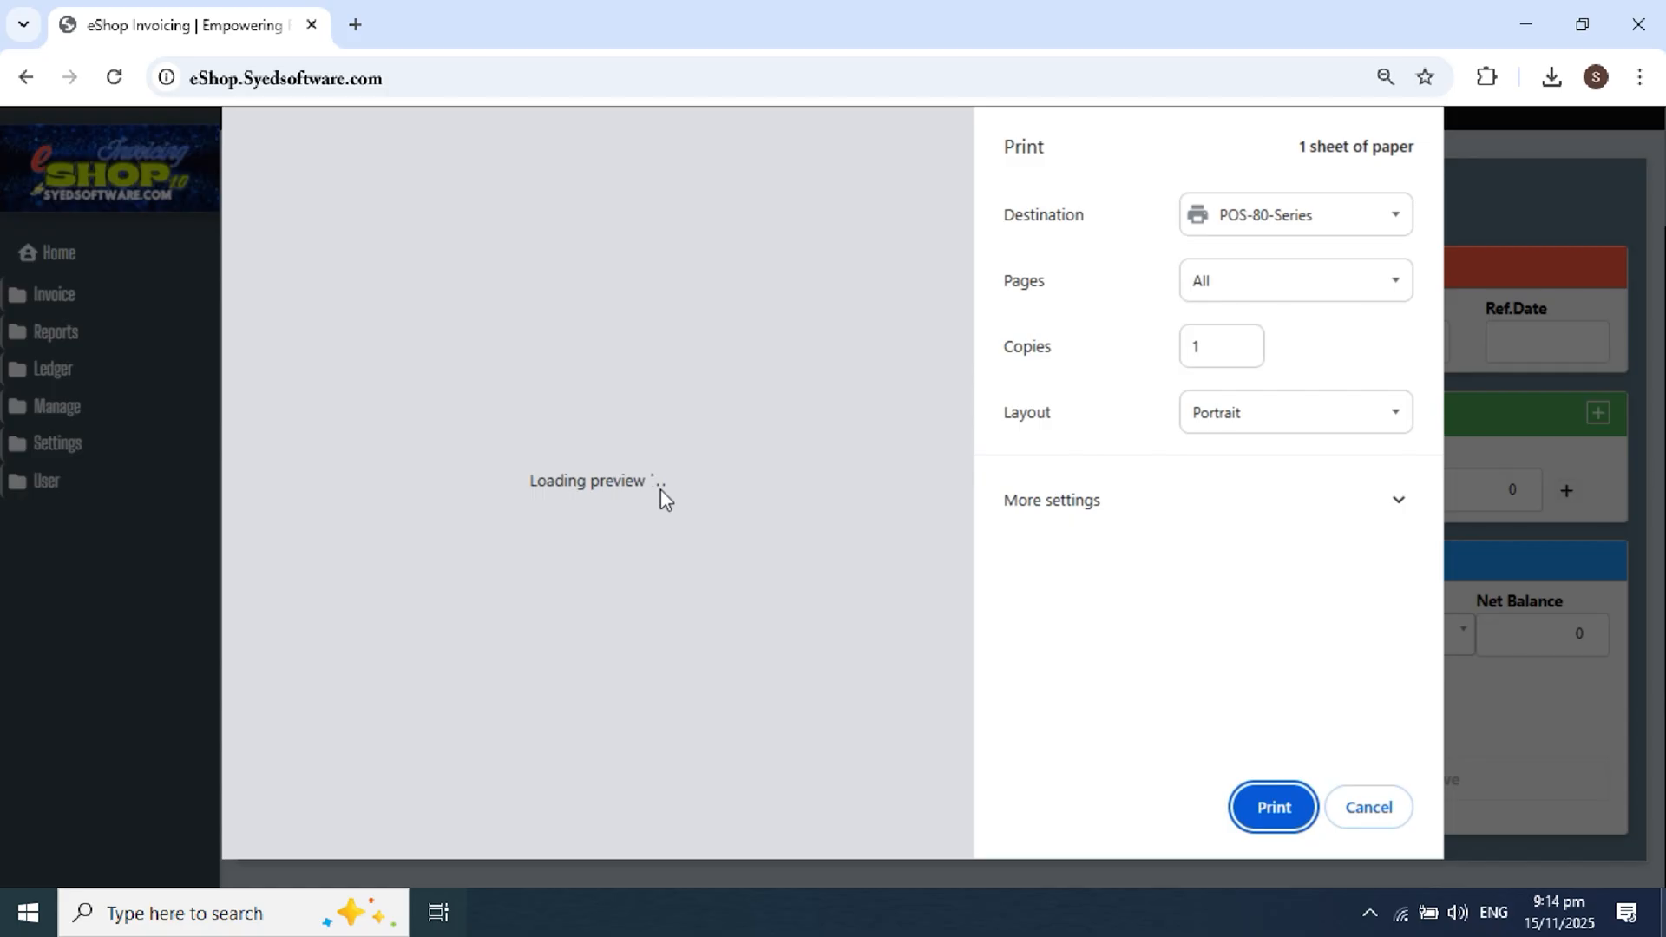
{"action": "scroll", "coordinate": [619, 485], "scroll_direction": "up", "scroll_amount": 3}
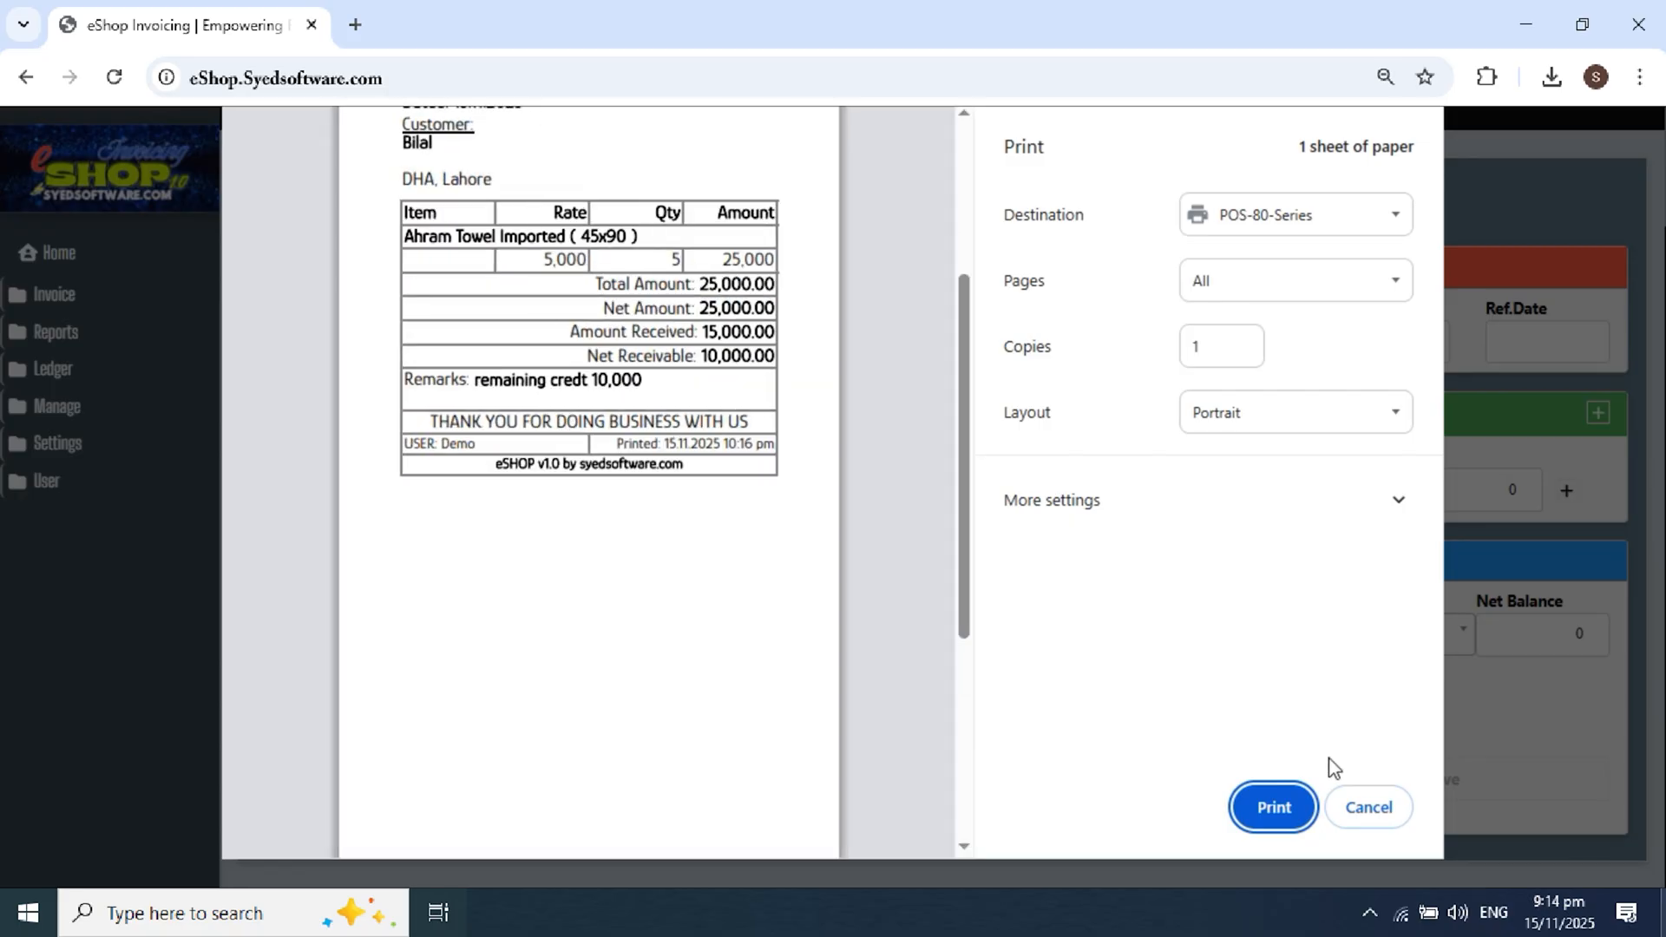
{"action": "left_click", "coordinate": [1348, 804]}
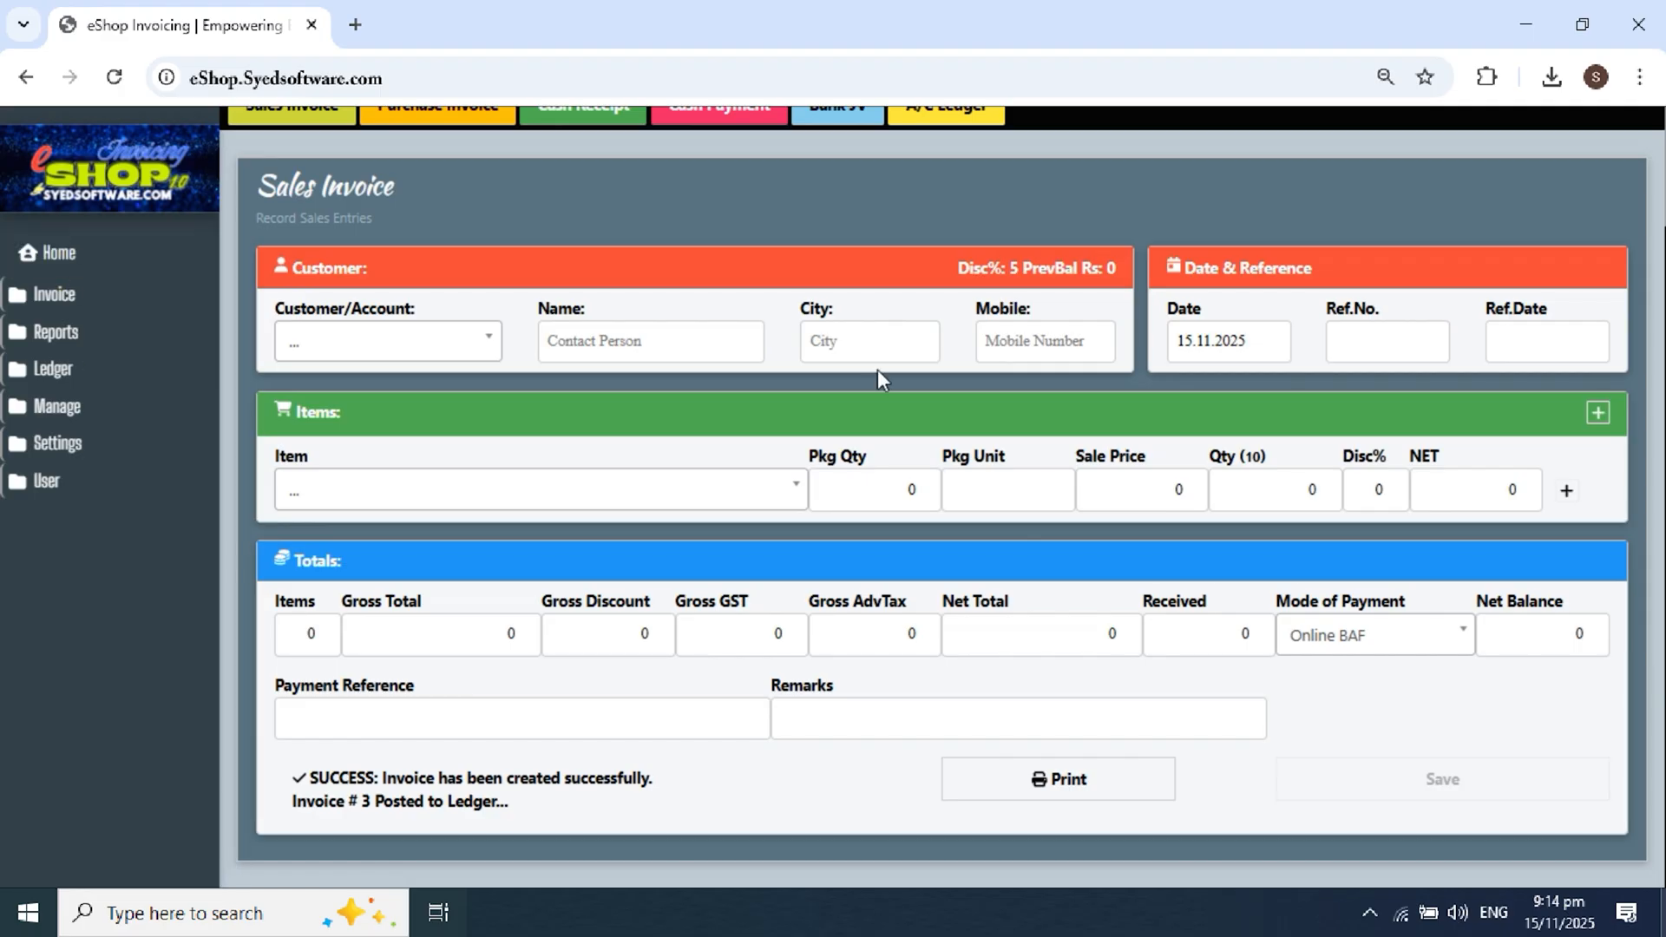
Step: Highlight the Ahram Towel Imported low-stock alert below the 25,000 recent sale
{"action": "scroll", "coordinate": [878, 370], "scroll_direction": "down", "scroll_amount": 2}
{"action": "scroll", "coordinate": [877, 369], "scroll_direction": "down", "scroll_amount": 1}
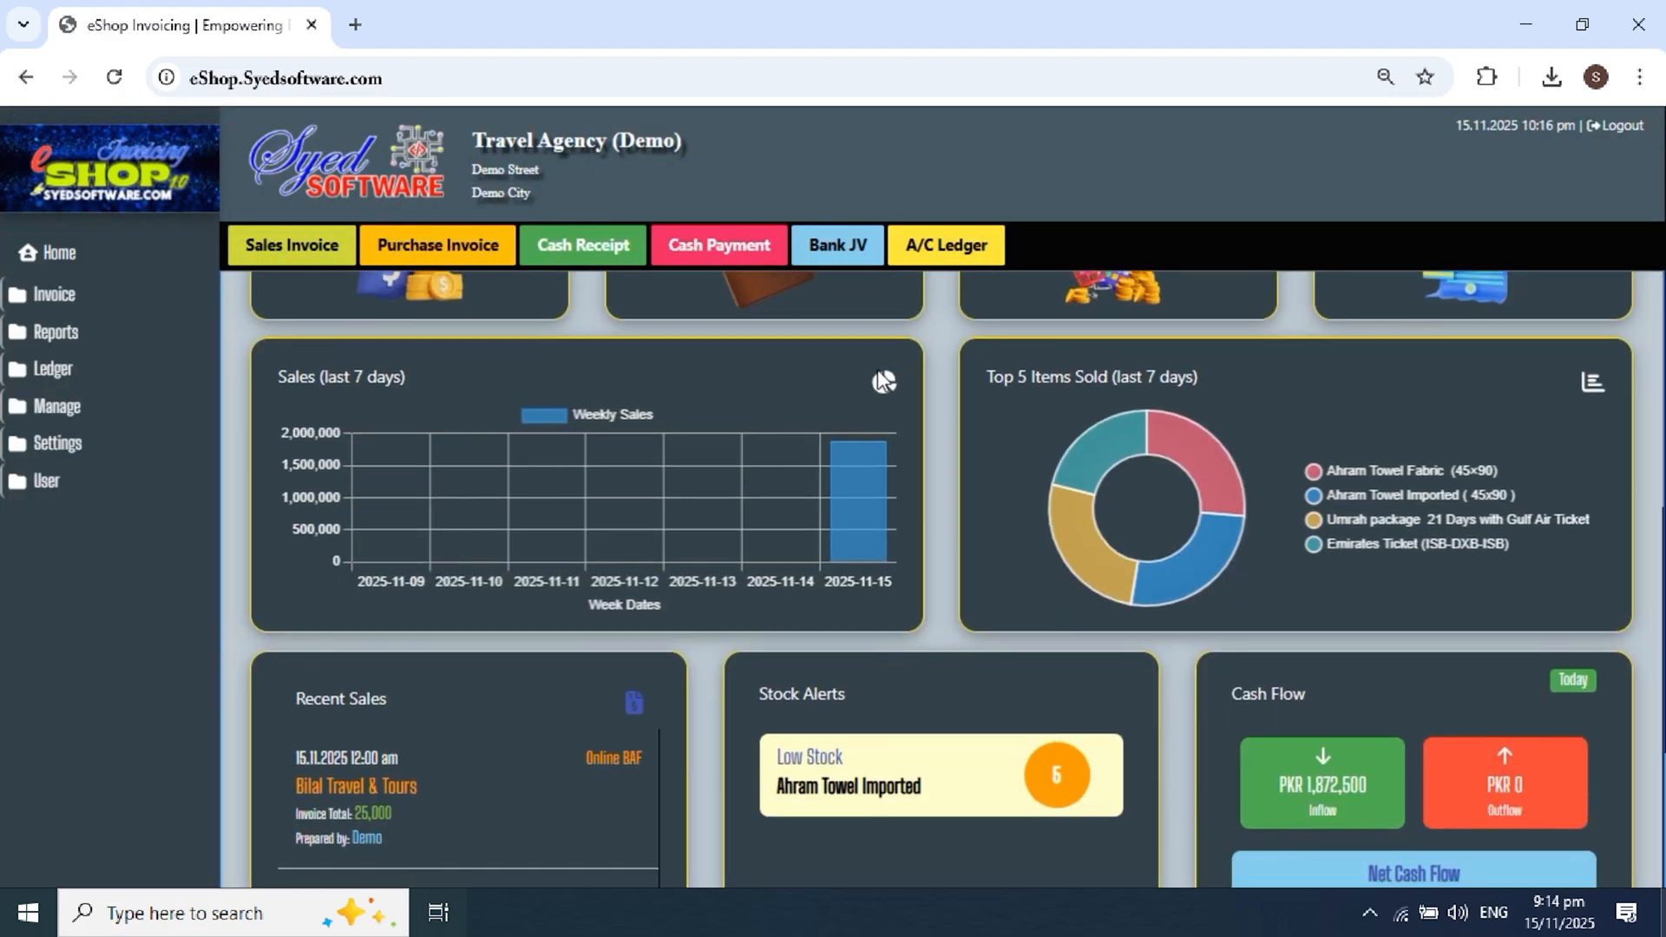
{"action": "left_click", "coordinate": [784, 783]}
{"action": "left_click_drag", "start_coordinate": [800, 784], "coordinate": [944, 795]}
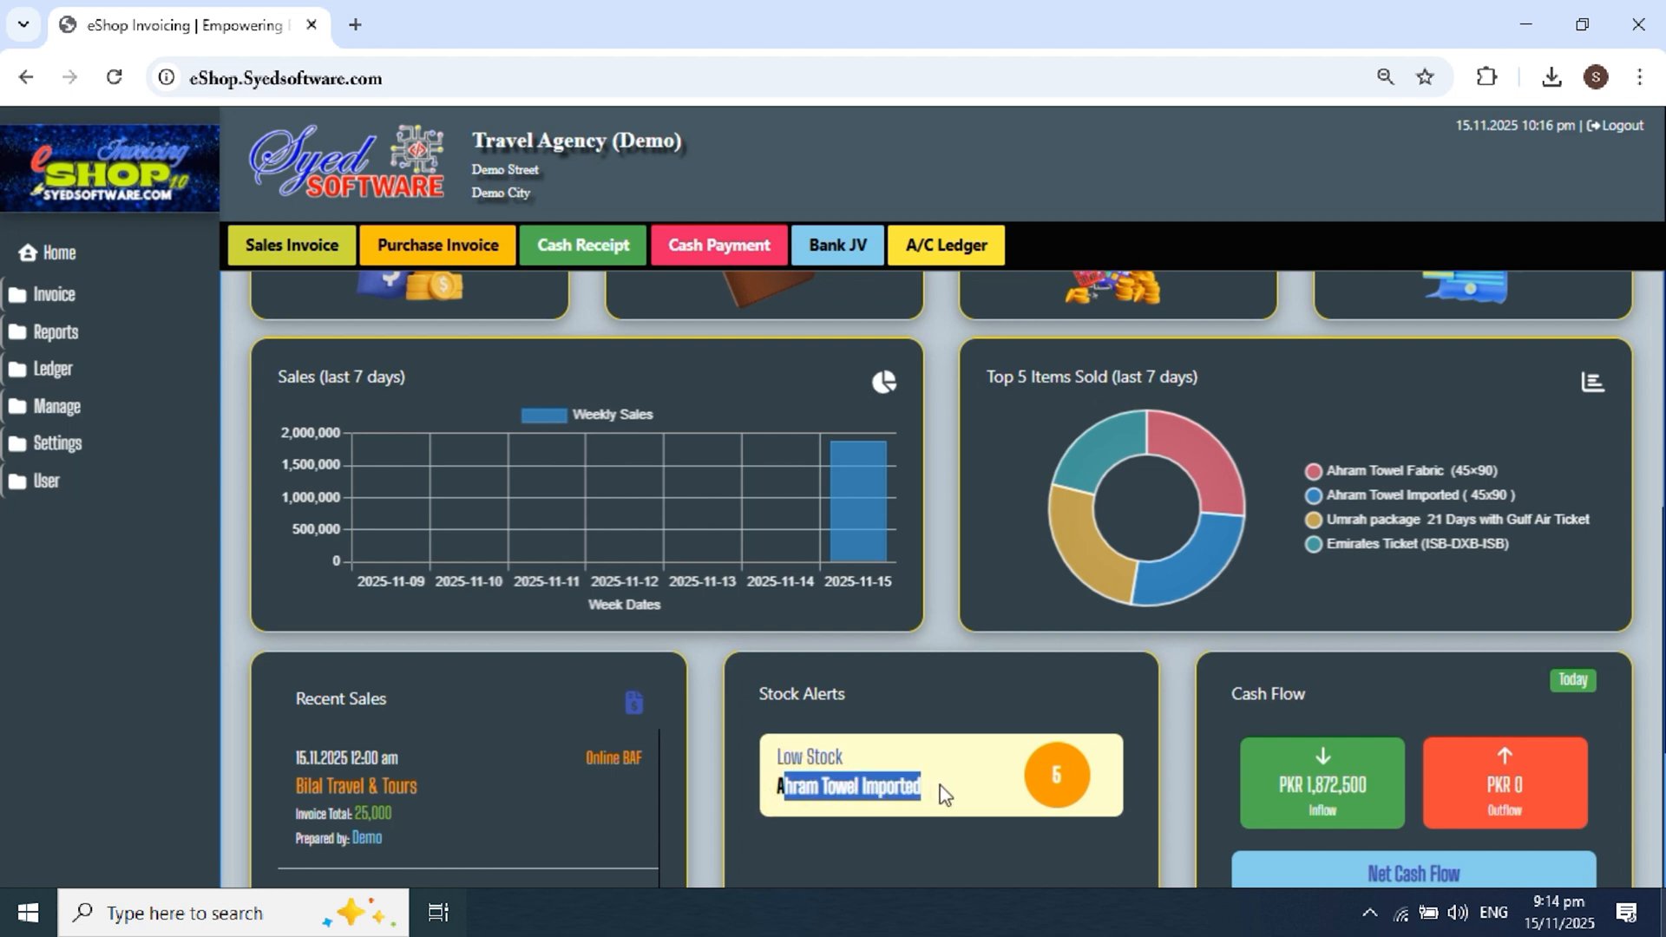
{"action": "left_click", "coordinate": [1056, 775]}
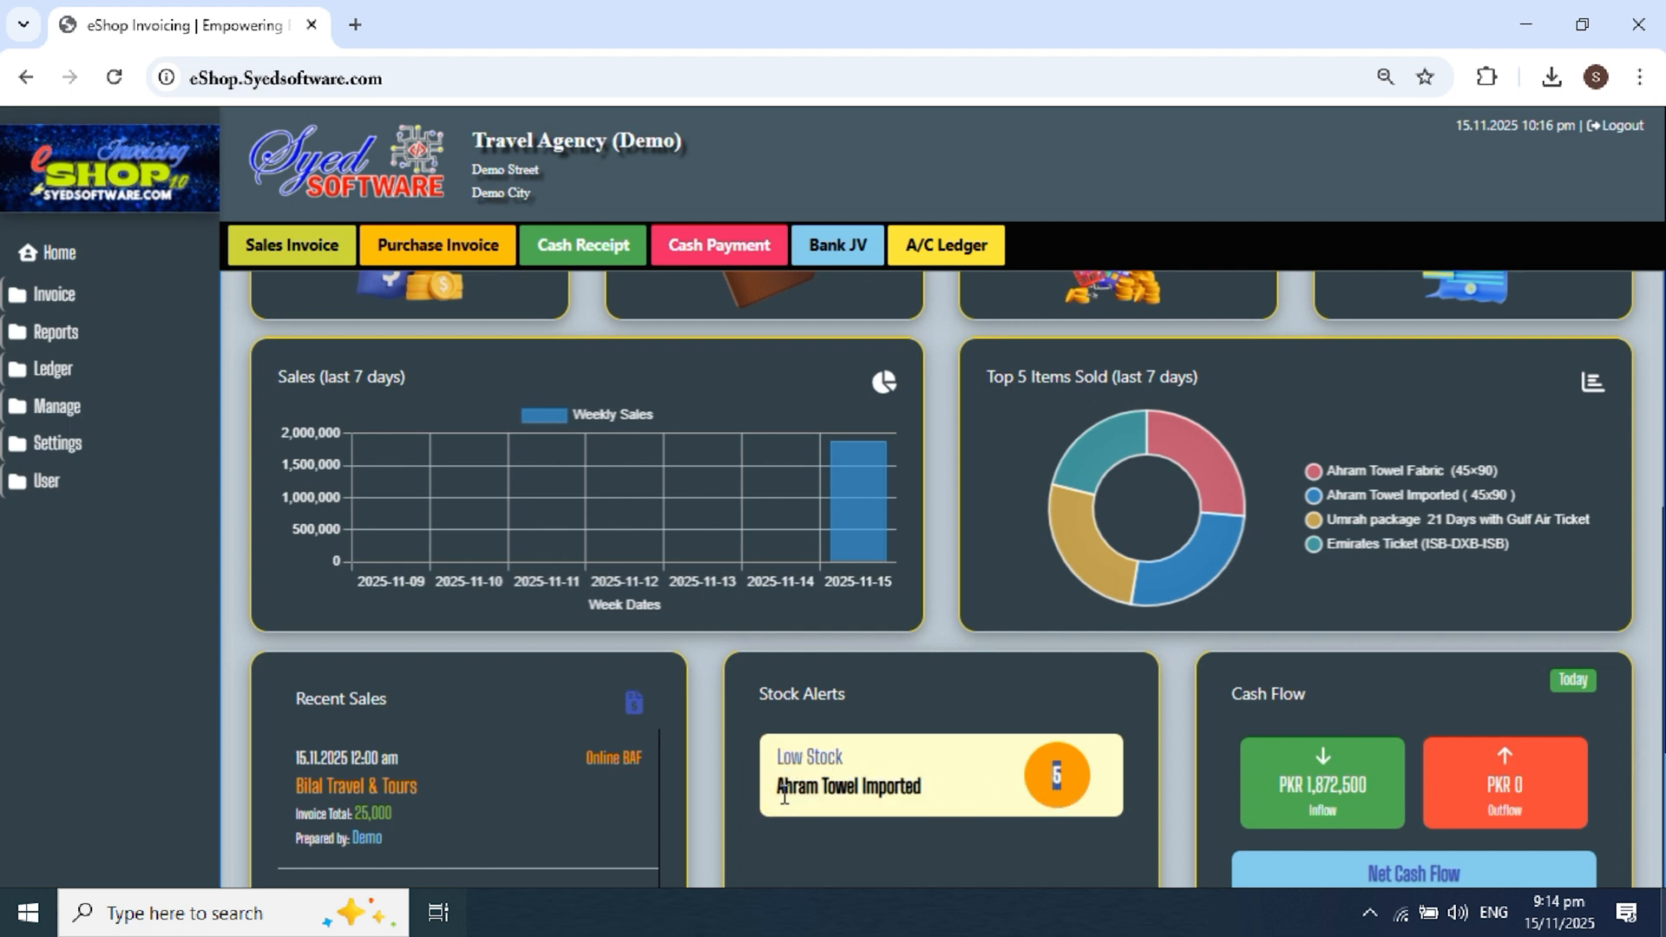
{"action": "left_click_drag", "start_coordinate": [784, 786], "coordinate": [927, 800]}
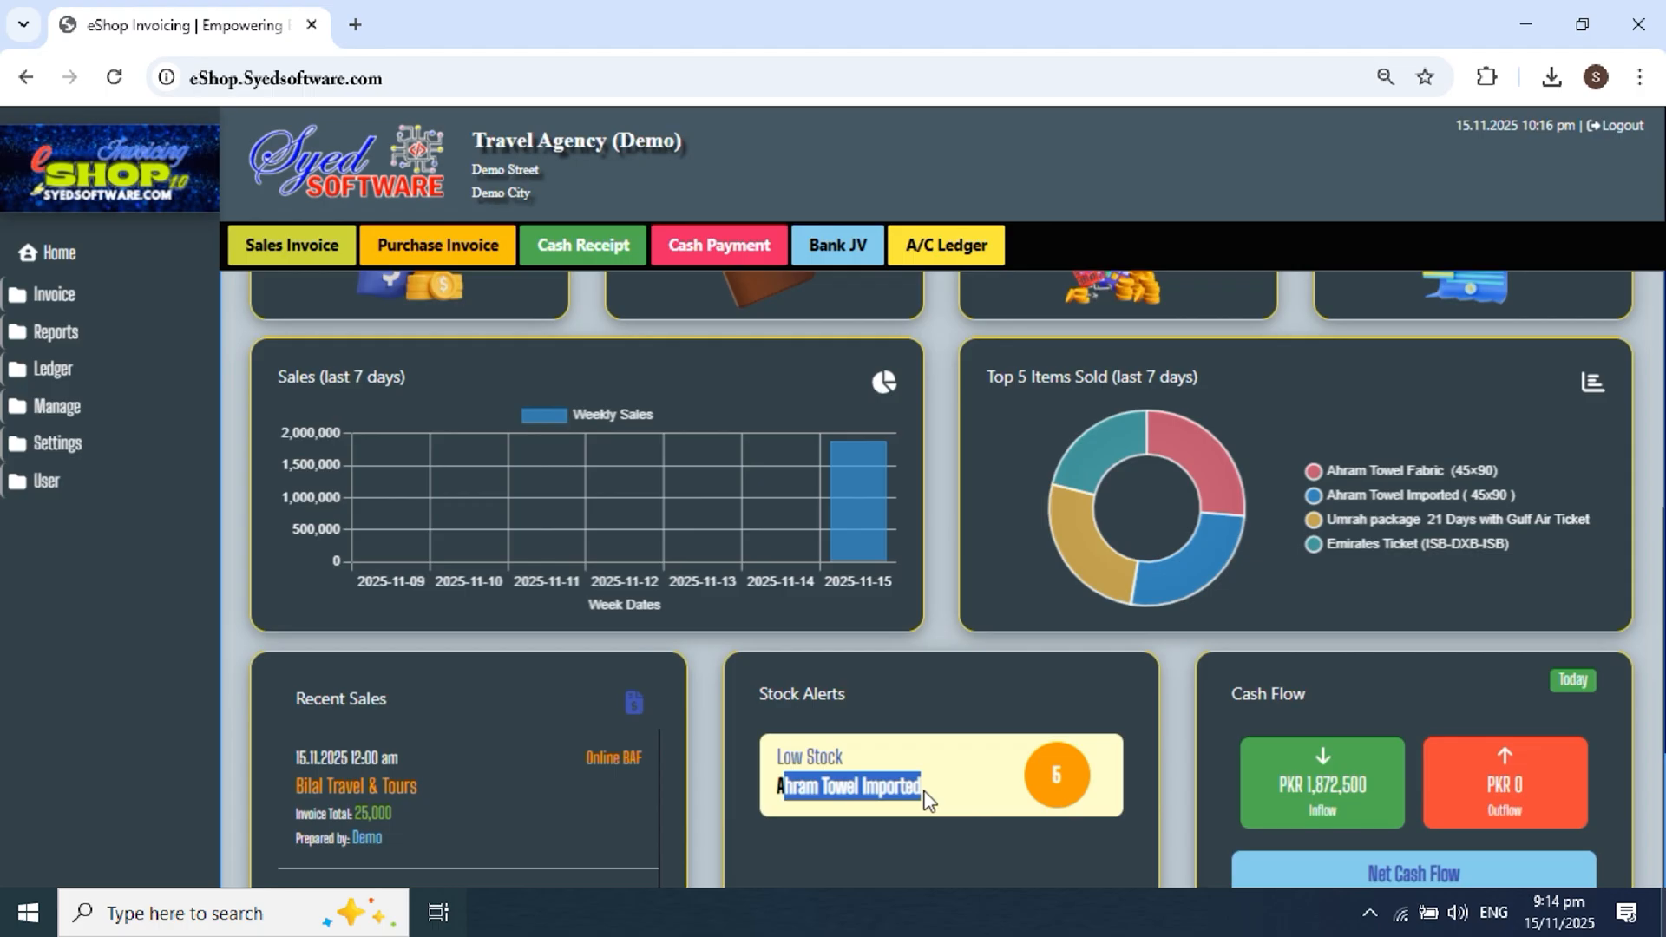
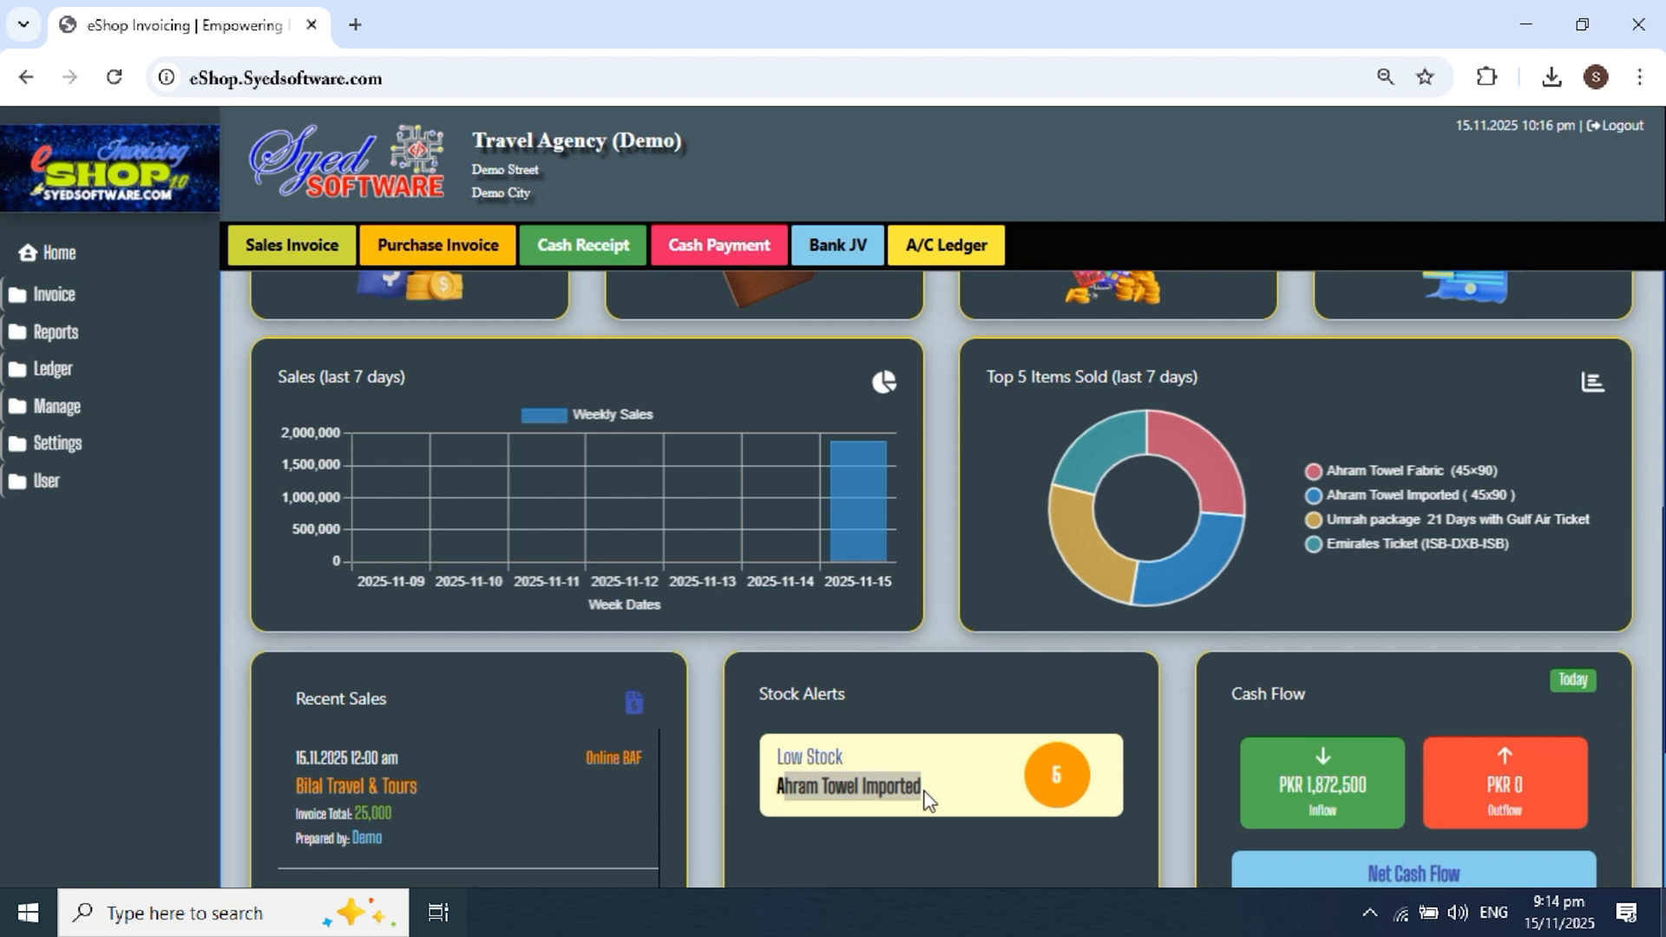
Step: Open the Trial Balance report for 15.11.2025 from Ledger > Financial Reports
{"action": "scroll", "coordinate": [884, 595], "scroll_direction": "up", "scroll_amount": 3}
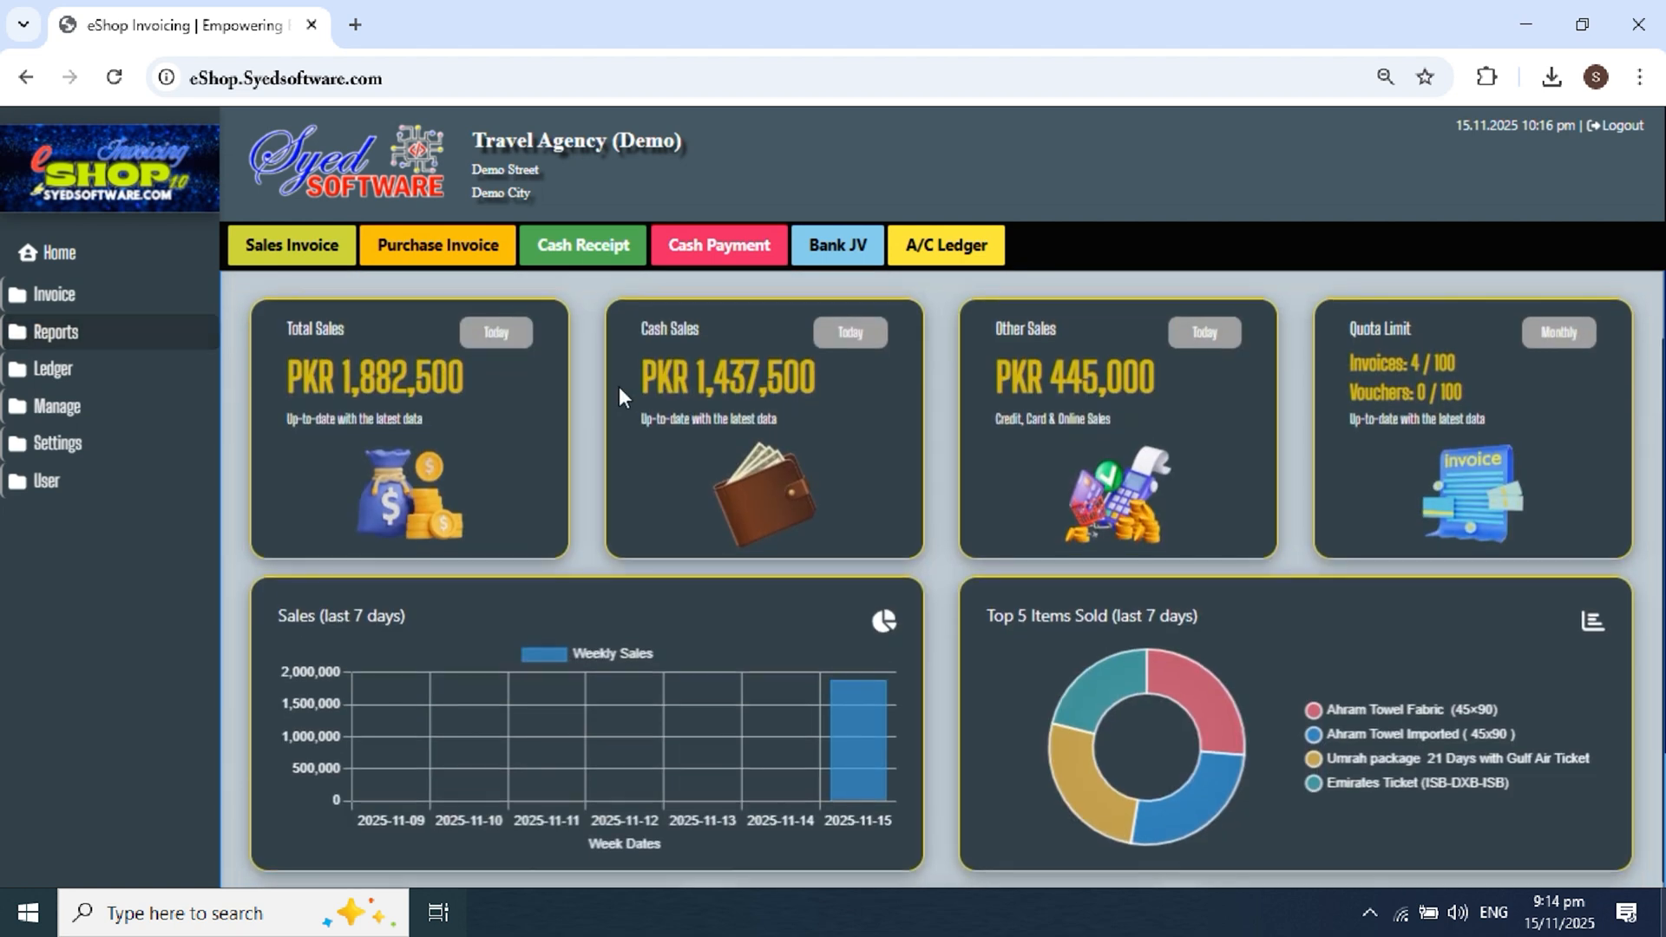
{"action": "scroll", "coordinate": [1395, 668], "scroll_direction": "down", "scroll_amount": 3}
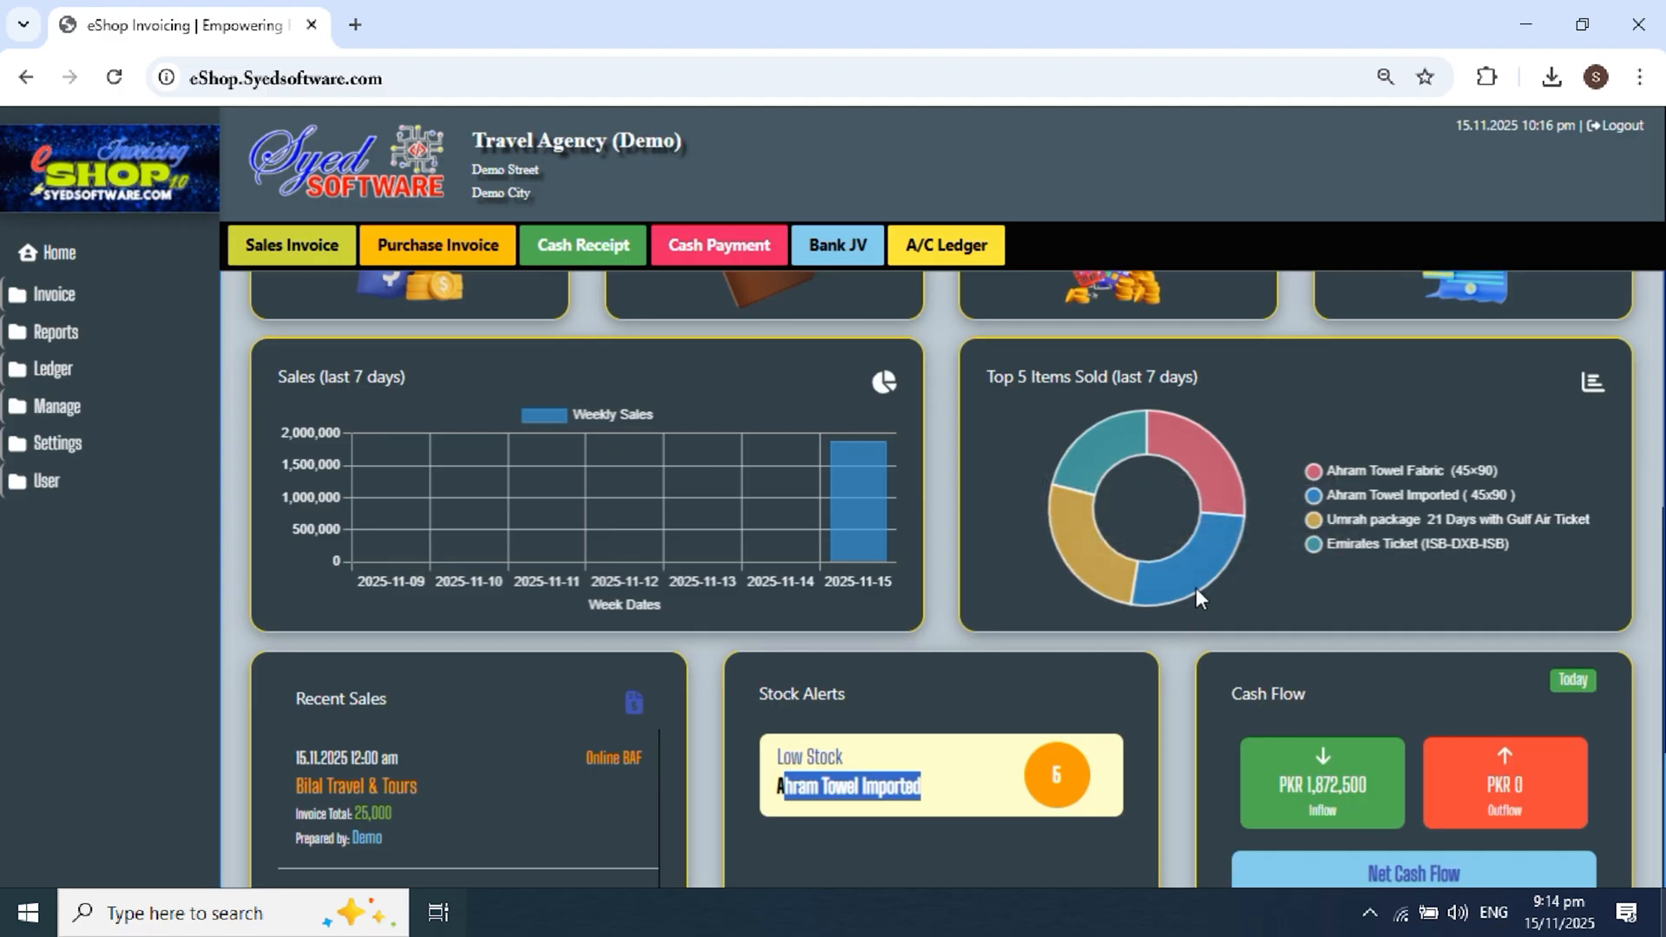
{"action": "scroll", "coordinate": [1283, 656], "scroll_direction": "down", "scroll_amount": 2}
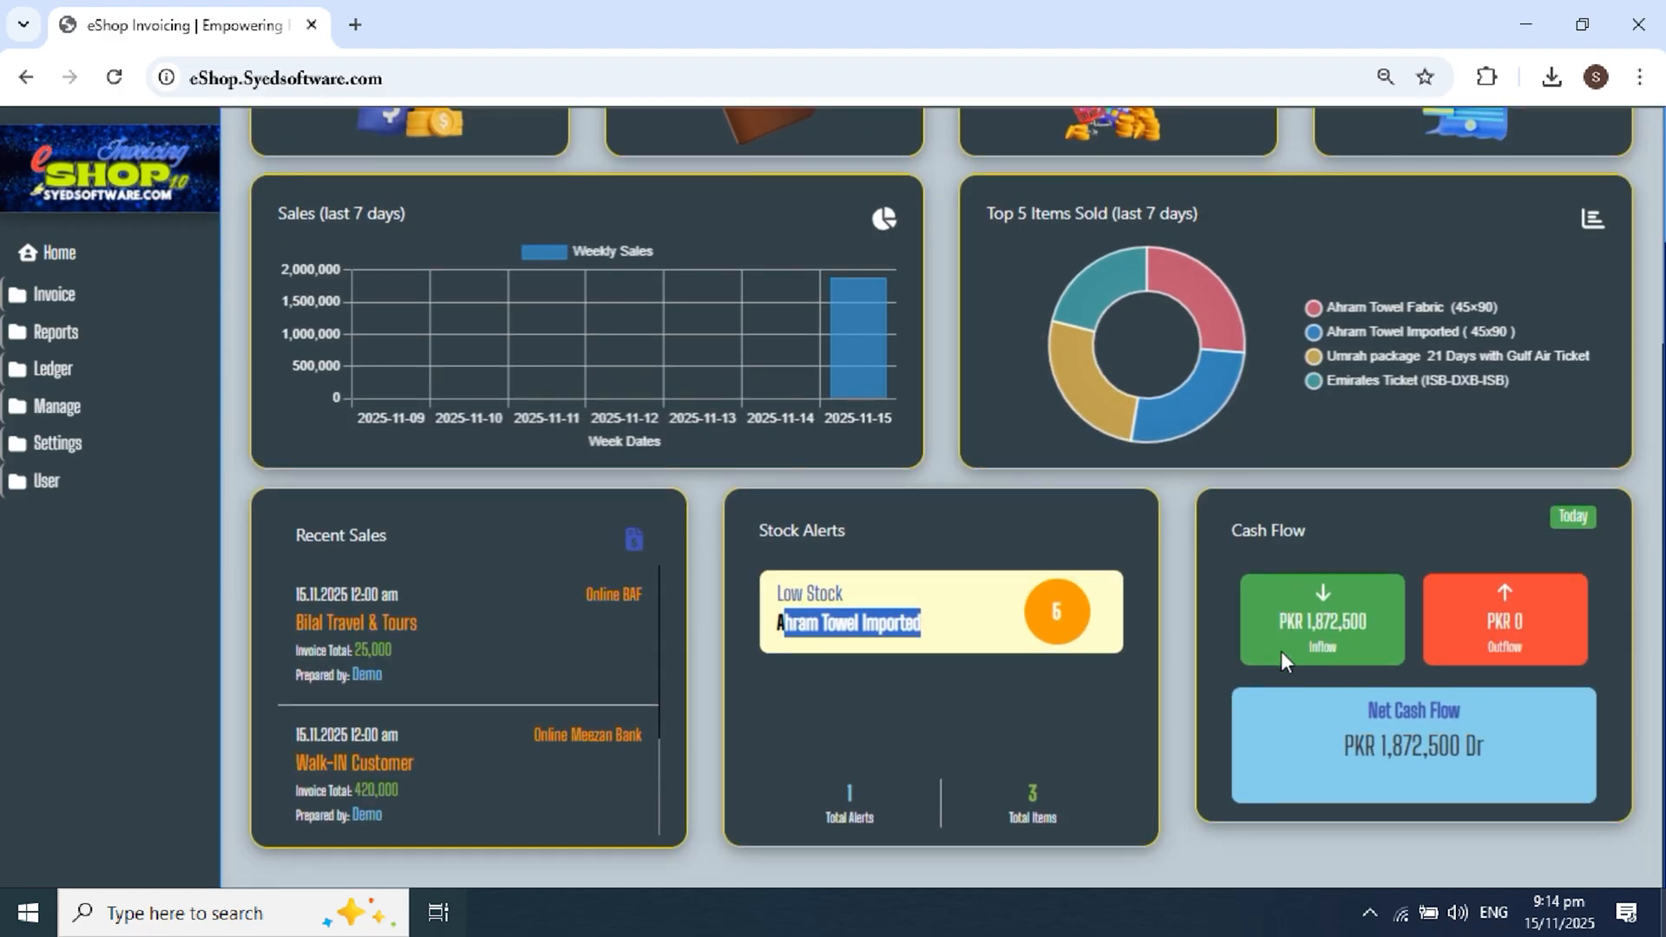
{"action": "scroll", "coordinate": [1281, 651], "scroll_direction": "up", "scroll_amount": 4}
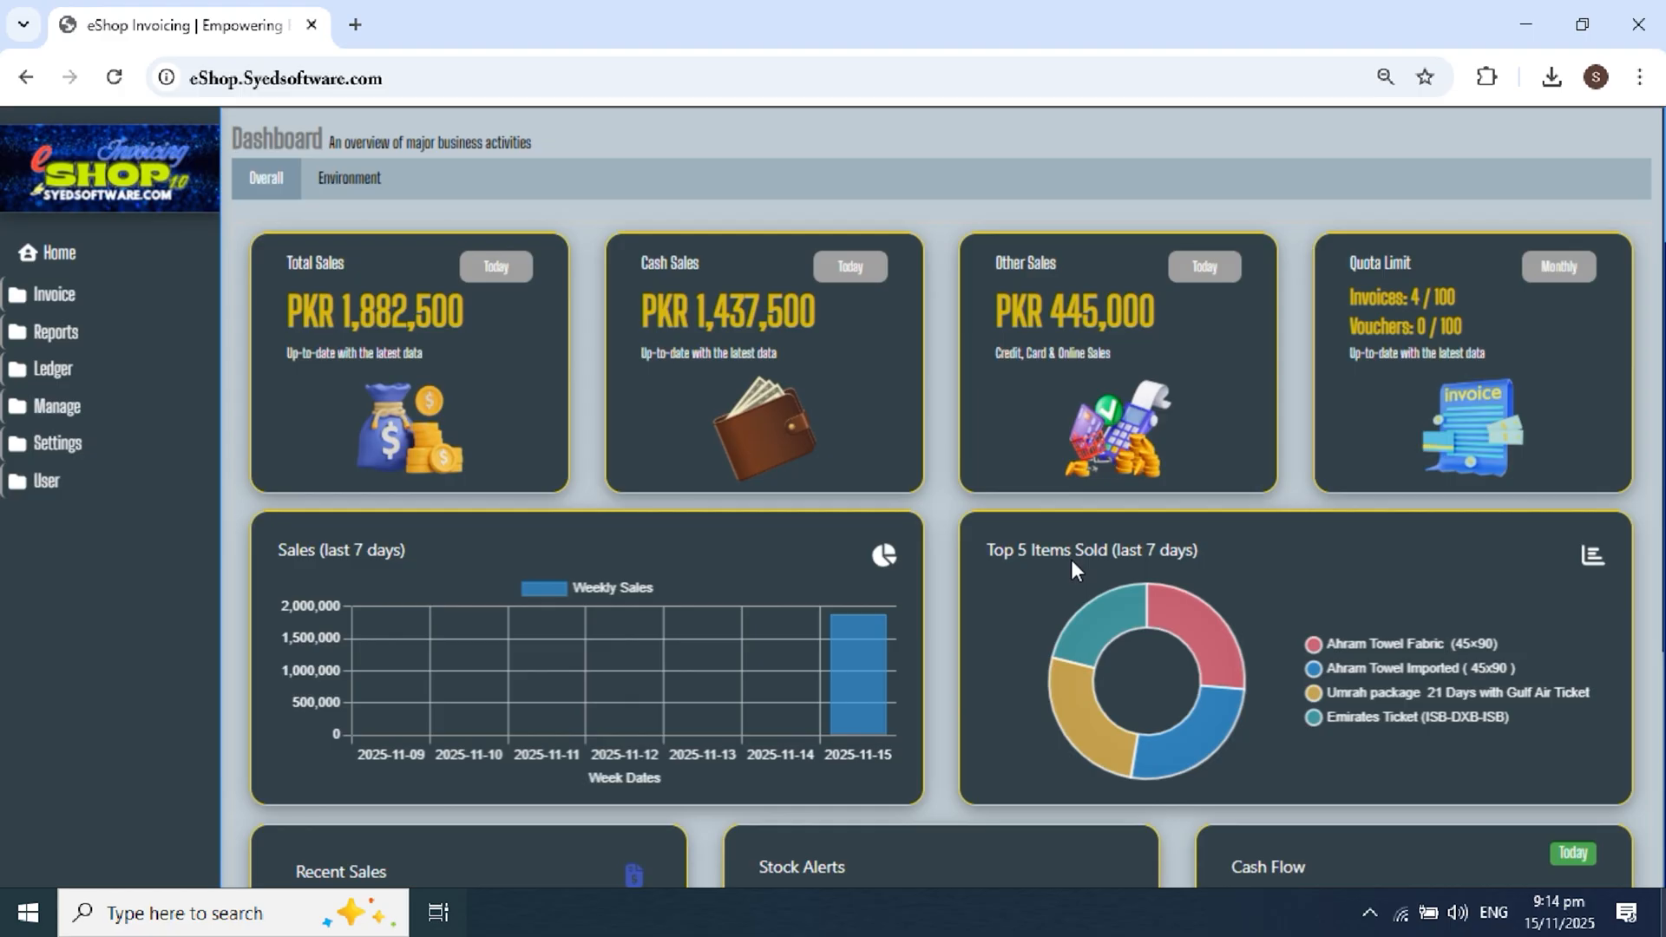
{"action": "left_click", "coordinate": [111, 375]}
{"action": "left_click", "coordinate": [100, 488]}
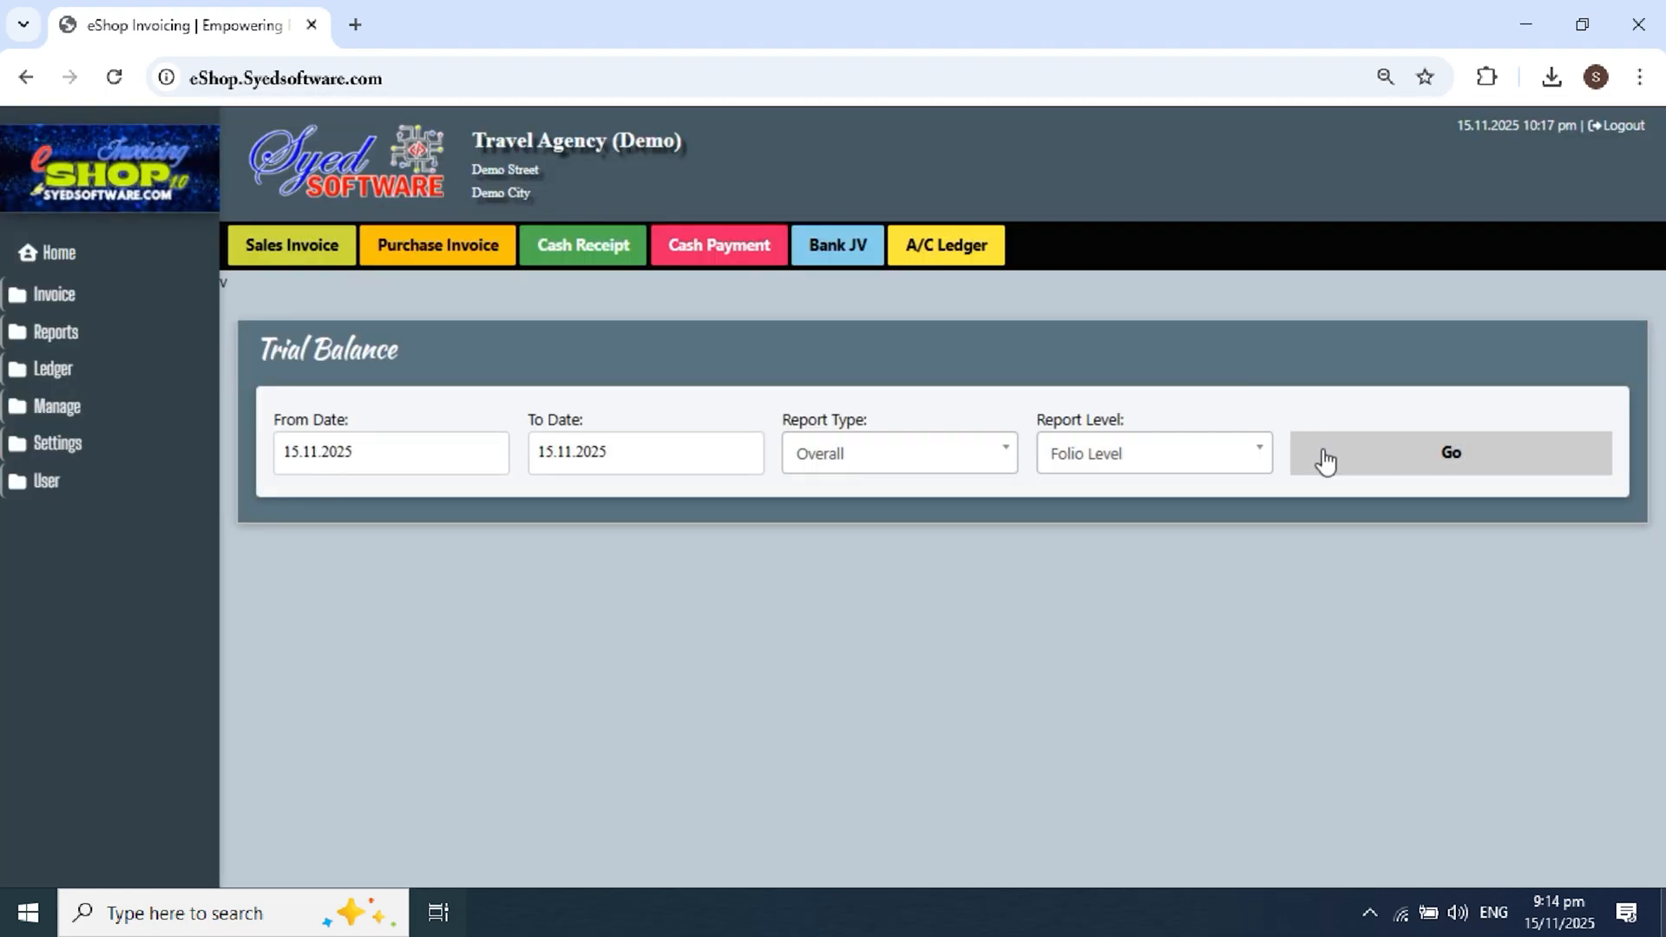
{"action": "left_click", "coordinate": [1320, 456]}
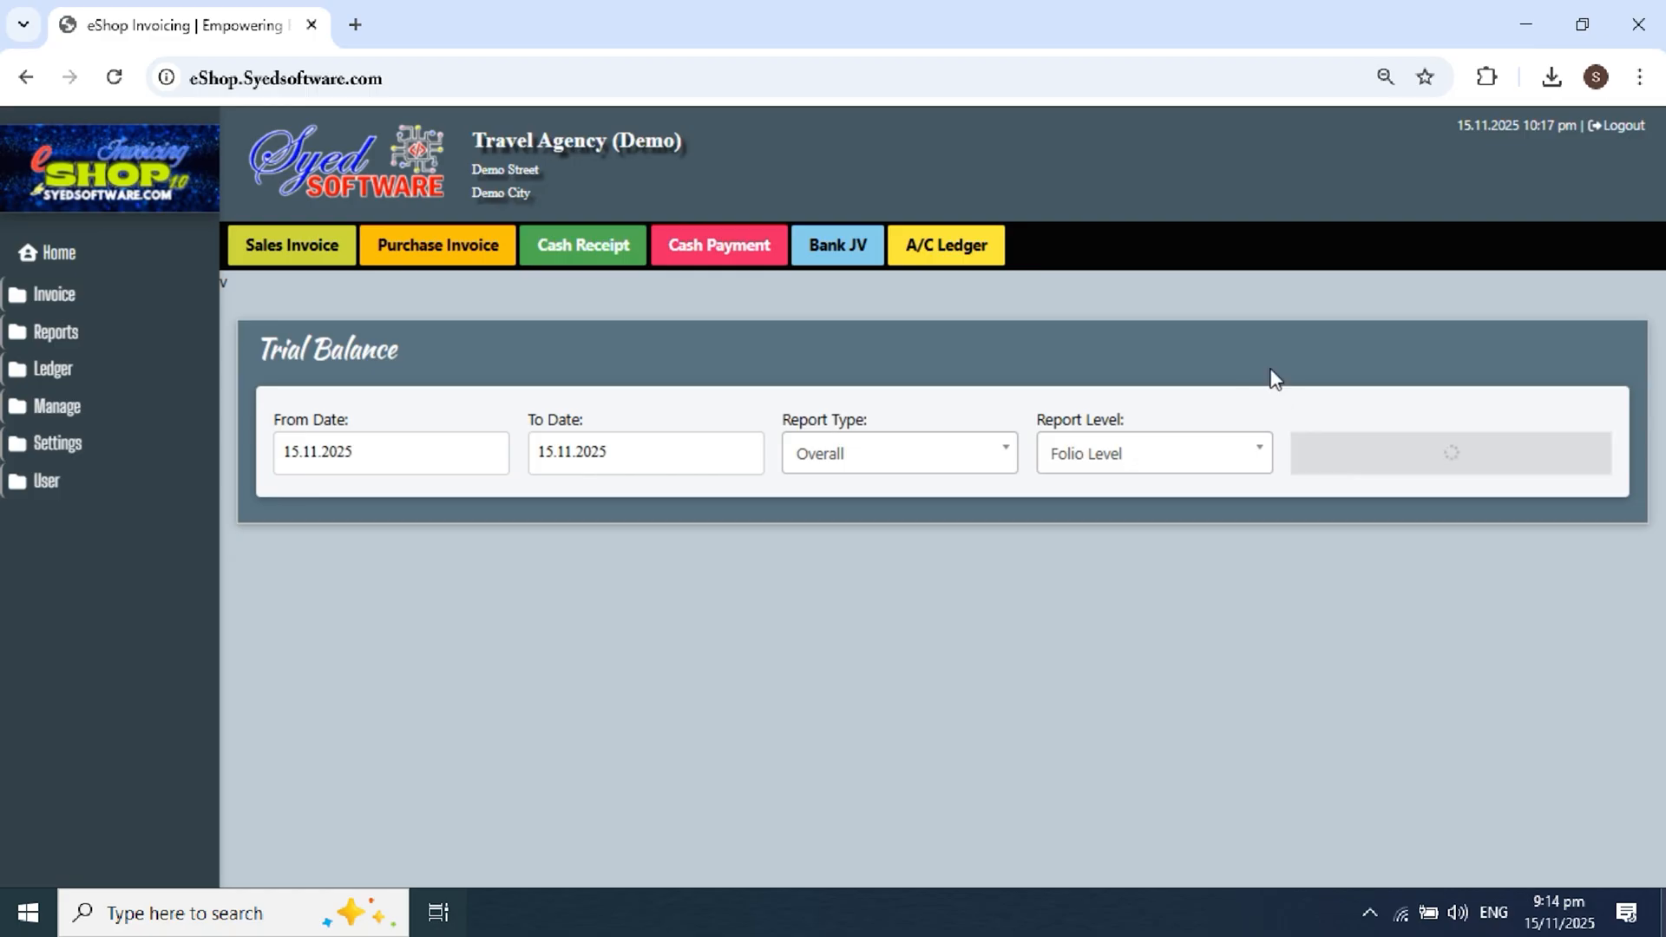
{"action": "scroll", "coordinate": [1371, 444], "scroll_direction": "down", "scroll_amount": 4}
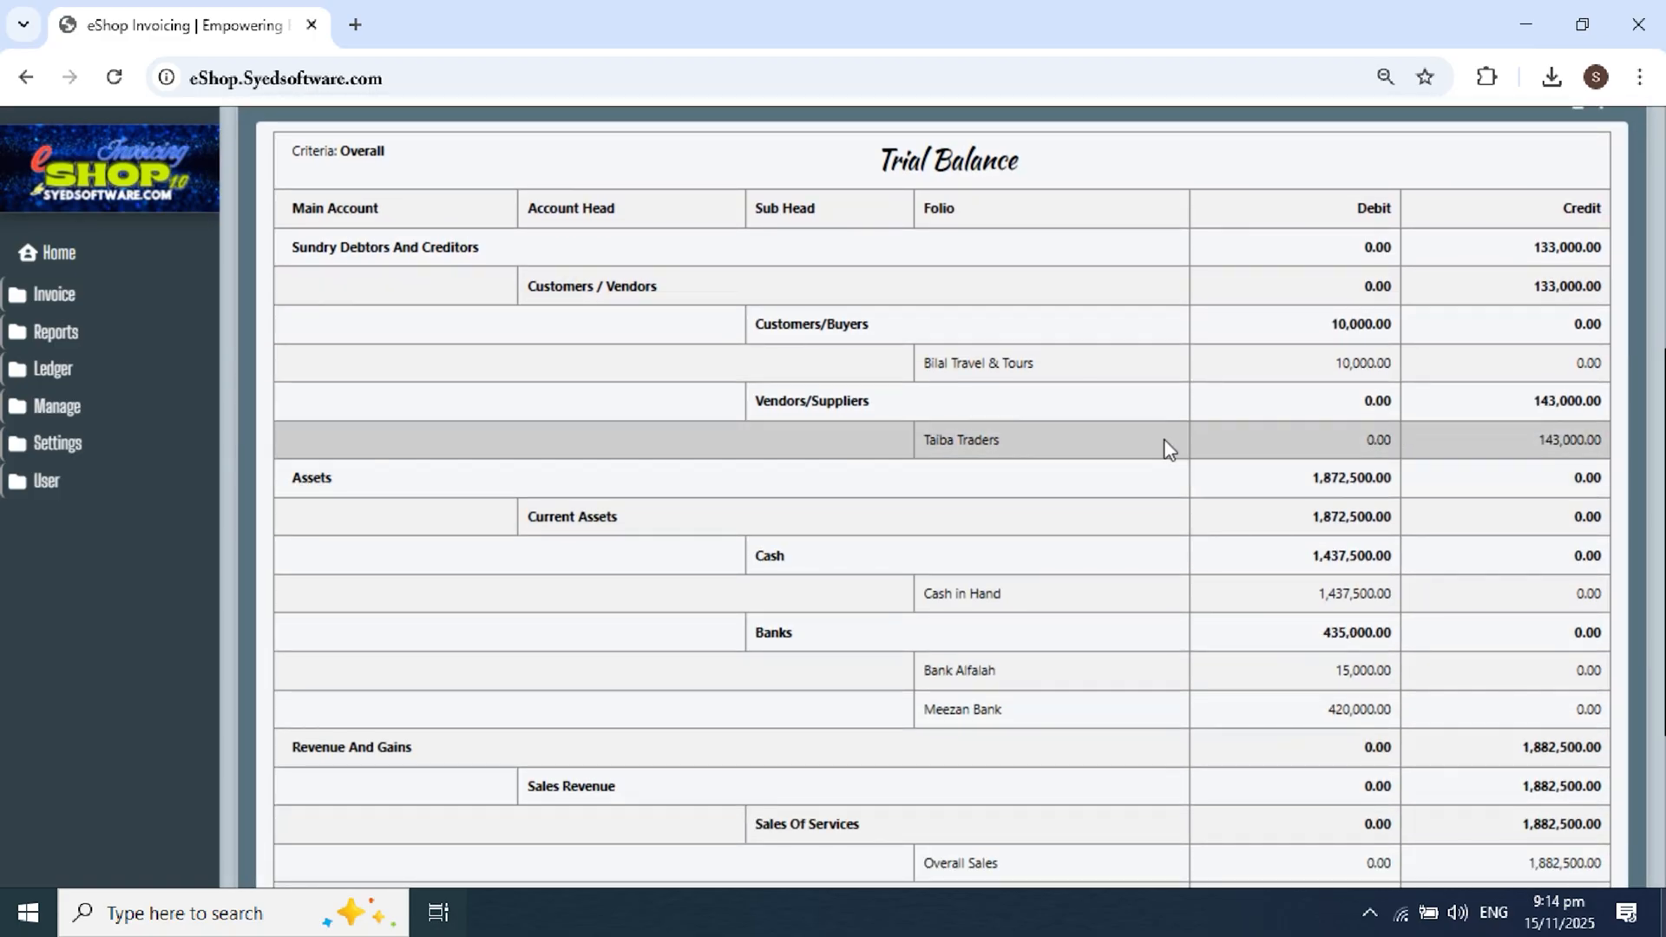
Step: Highlight Bilal Travel & Tours 10,000.00, Taiba Traders 143,000 credit and Cash in Hand 1,437,500 debit
{"action": "left_click_drag", "start_coordinate": [923, 365], "coordinate": [1157, 374]}
{"action": "left_click_drag", "start_coordinate": [1328, 363], "coordinate": [1388, 365]}
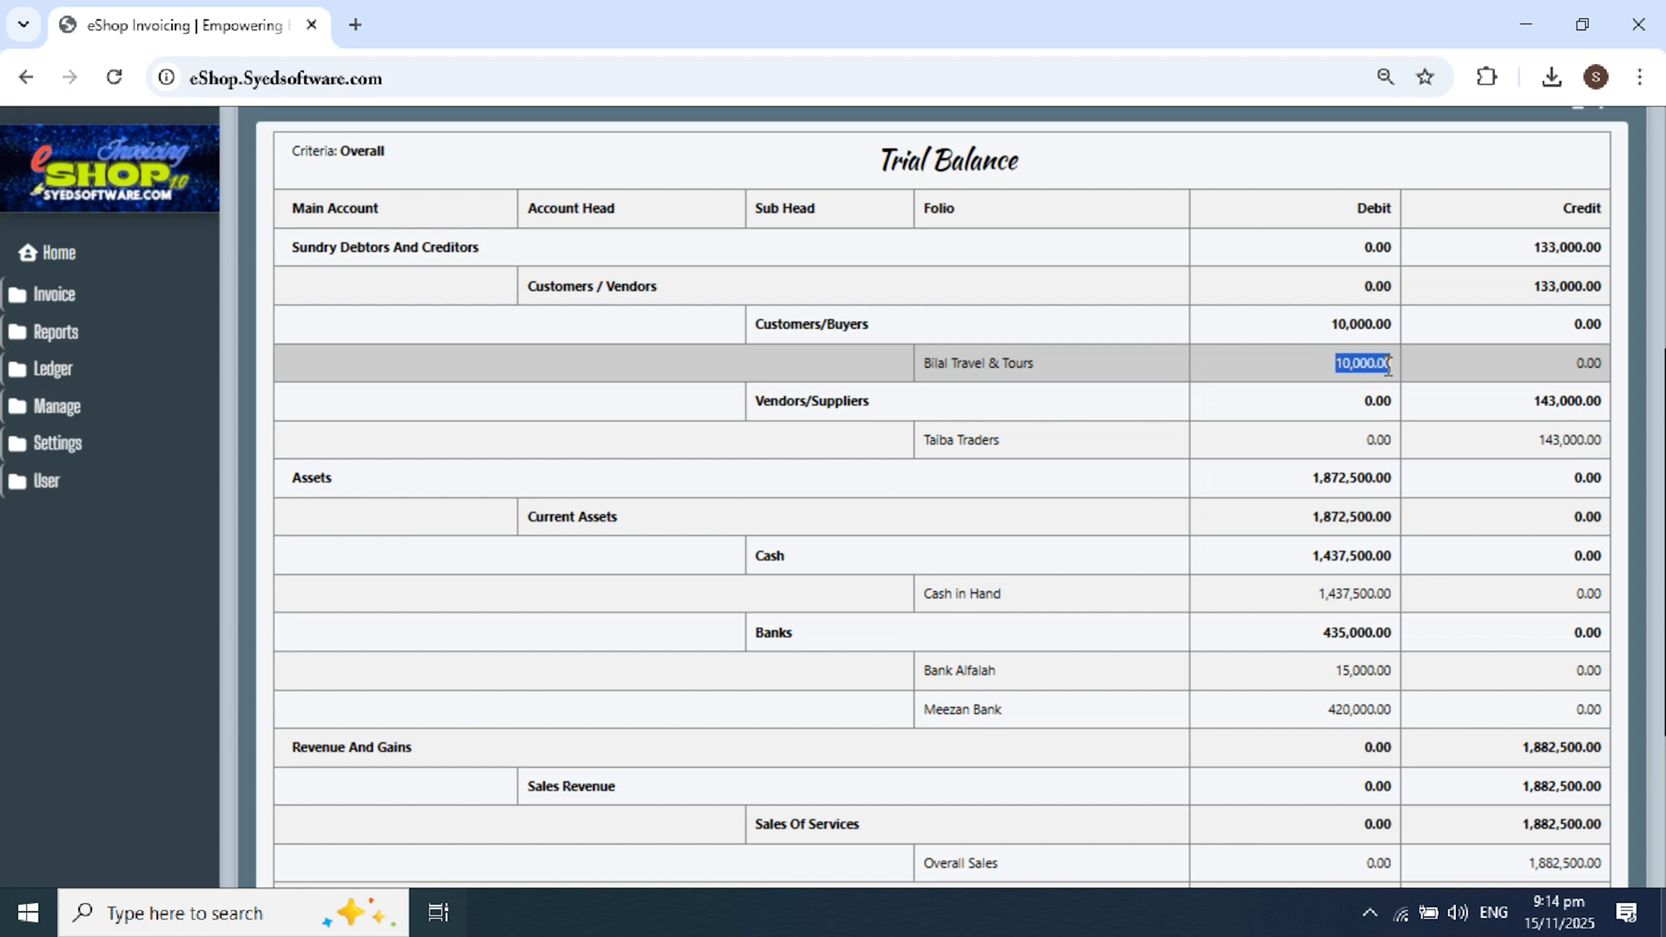
{"action": "left_click", "coordinate": [1009, 363]}
{"action": "left_click_drag", "start_coordinate": [935, 440], "coordinate": [1293, 485]}
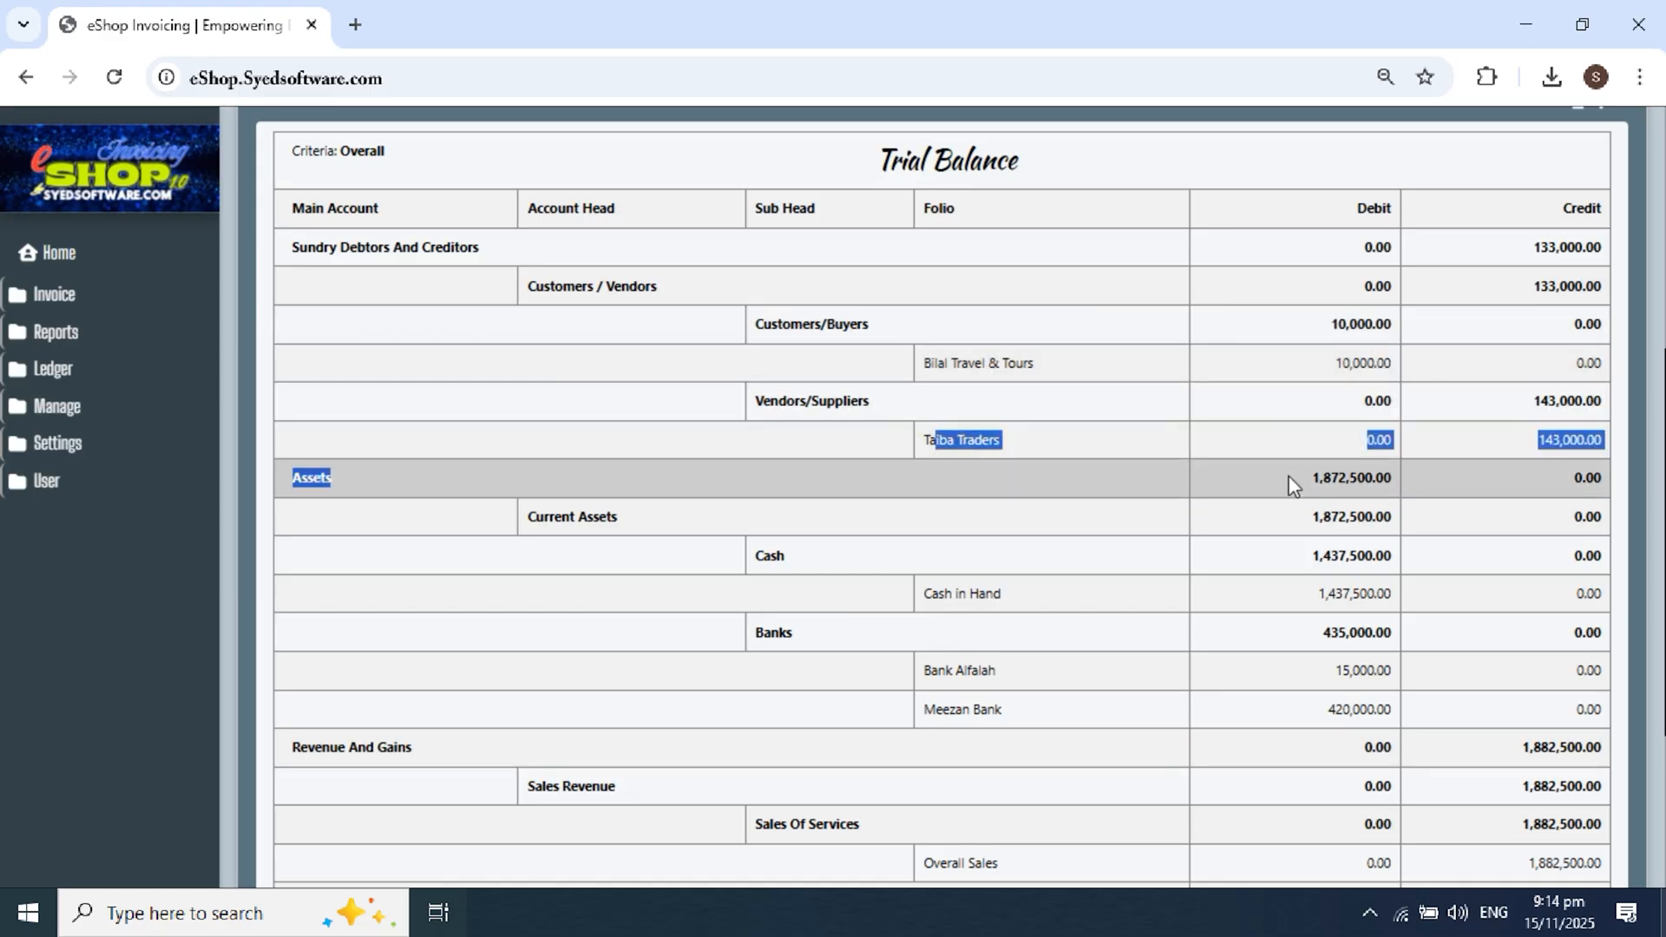
{"action": "left_click_drag", "start_coordinate": [1524, 445], "coordinate": [1587, 445]}
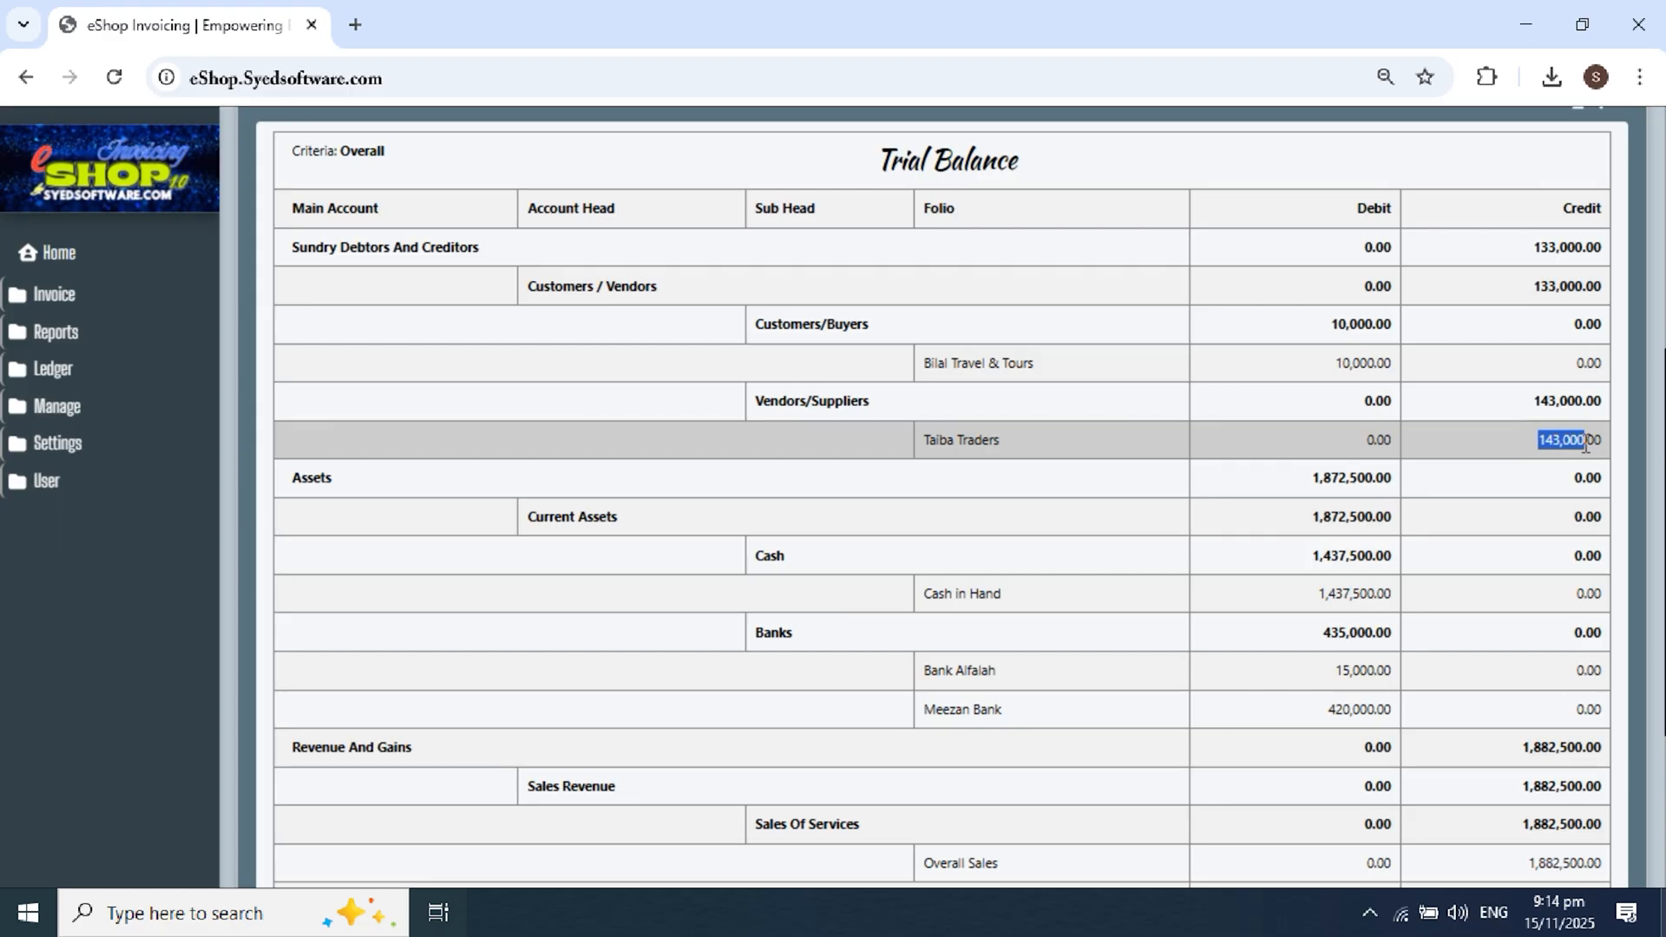
{"action": "scroll", "coordinate": [1372, 472], "scroll_direction": "down", "scroll_amount": 1}
{"action": "left_click_drag", "start_coordinate": [918, 476], "coordinate": [996, 473]}
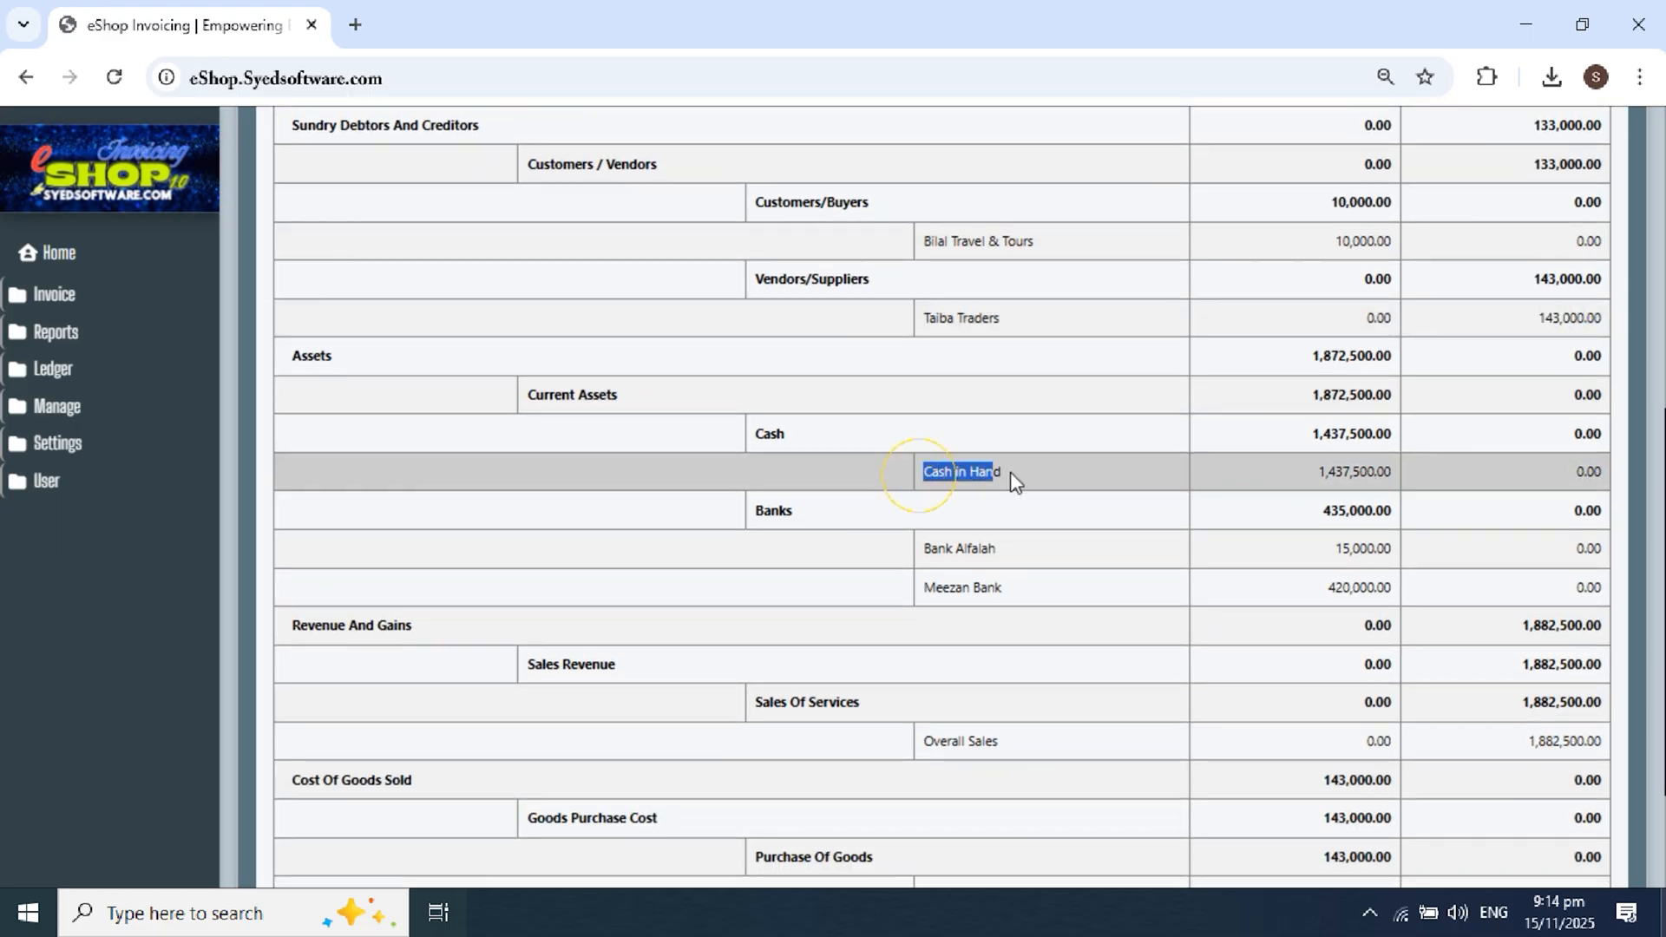
{"action": "left_click_drag", "start_coordinate": [1317, 473], "coordinate": [1389, 474]}
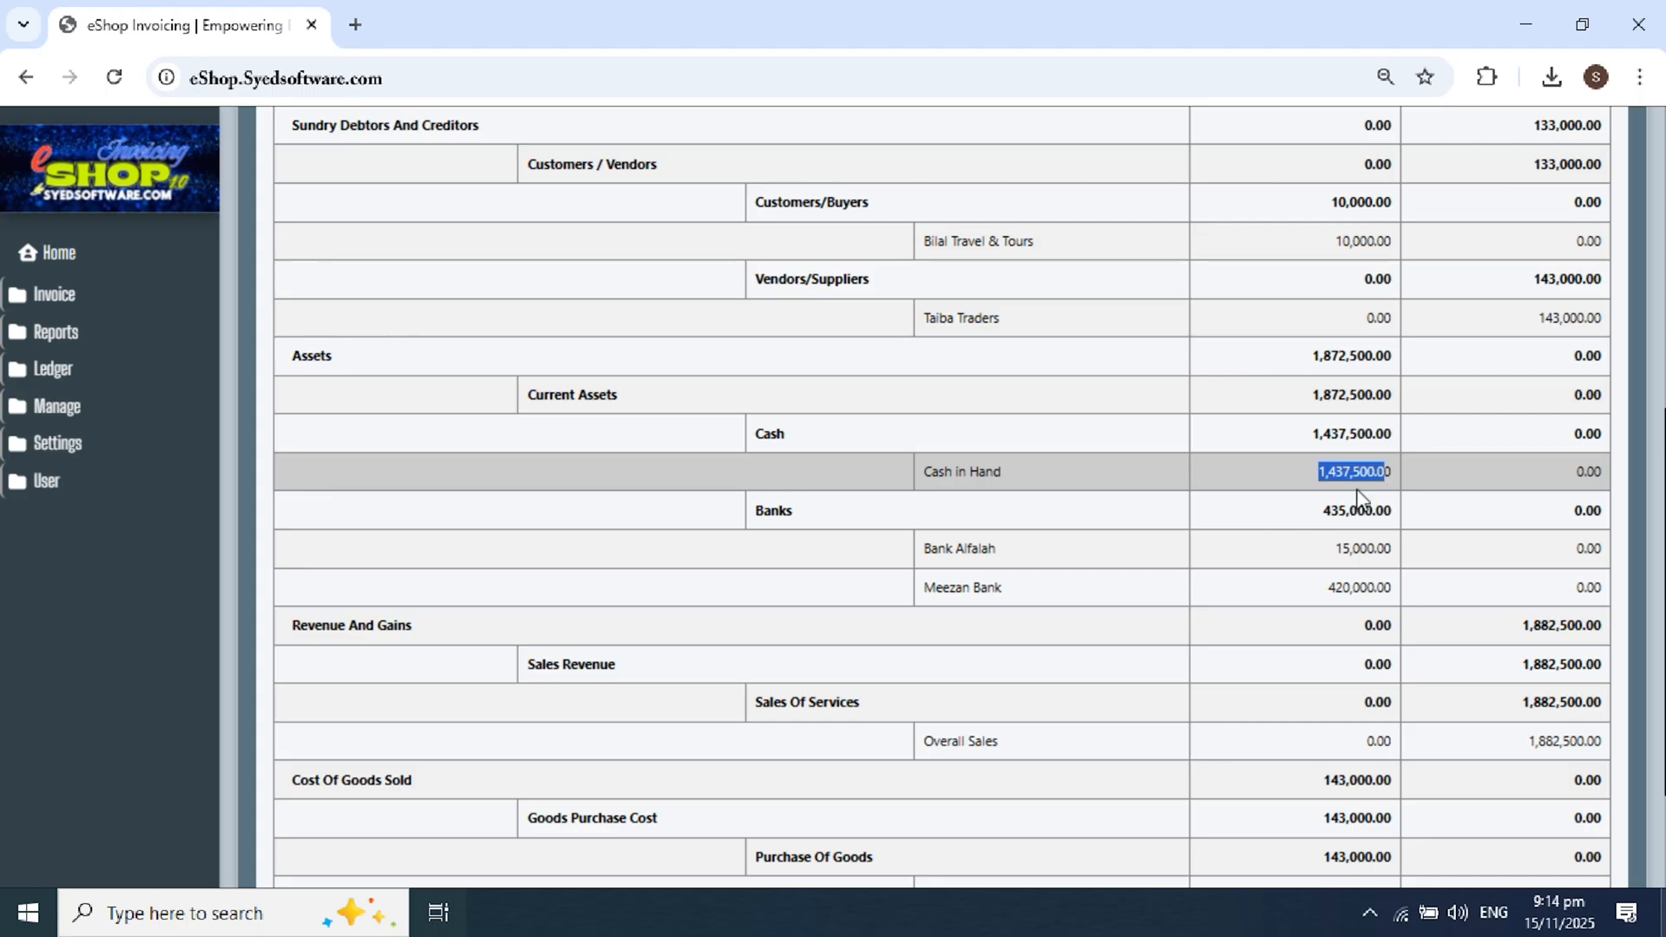
Step: Highlight the Bank Alfalah 15,000 and Meezan Bank 420,000 debit balances
{"action": "scroll", "coordinate": [1385, 469], "scroll_direction": "down", "scroll_amount": 1}
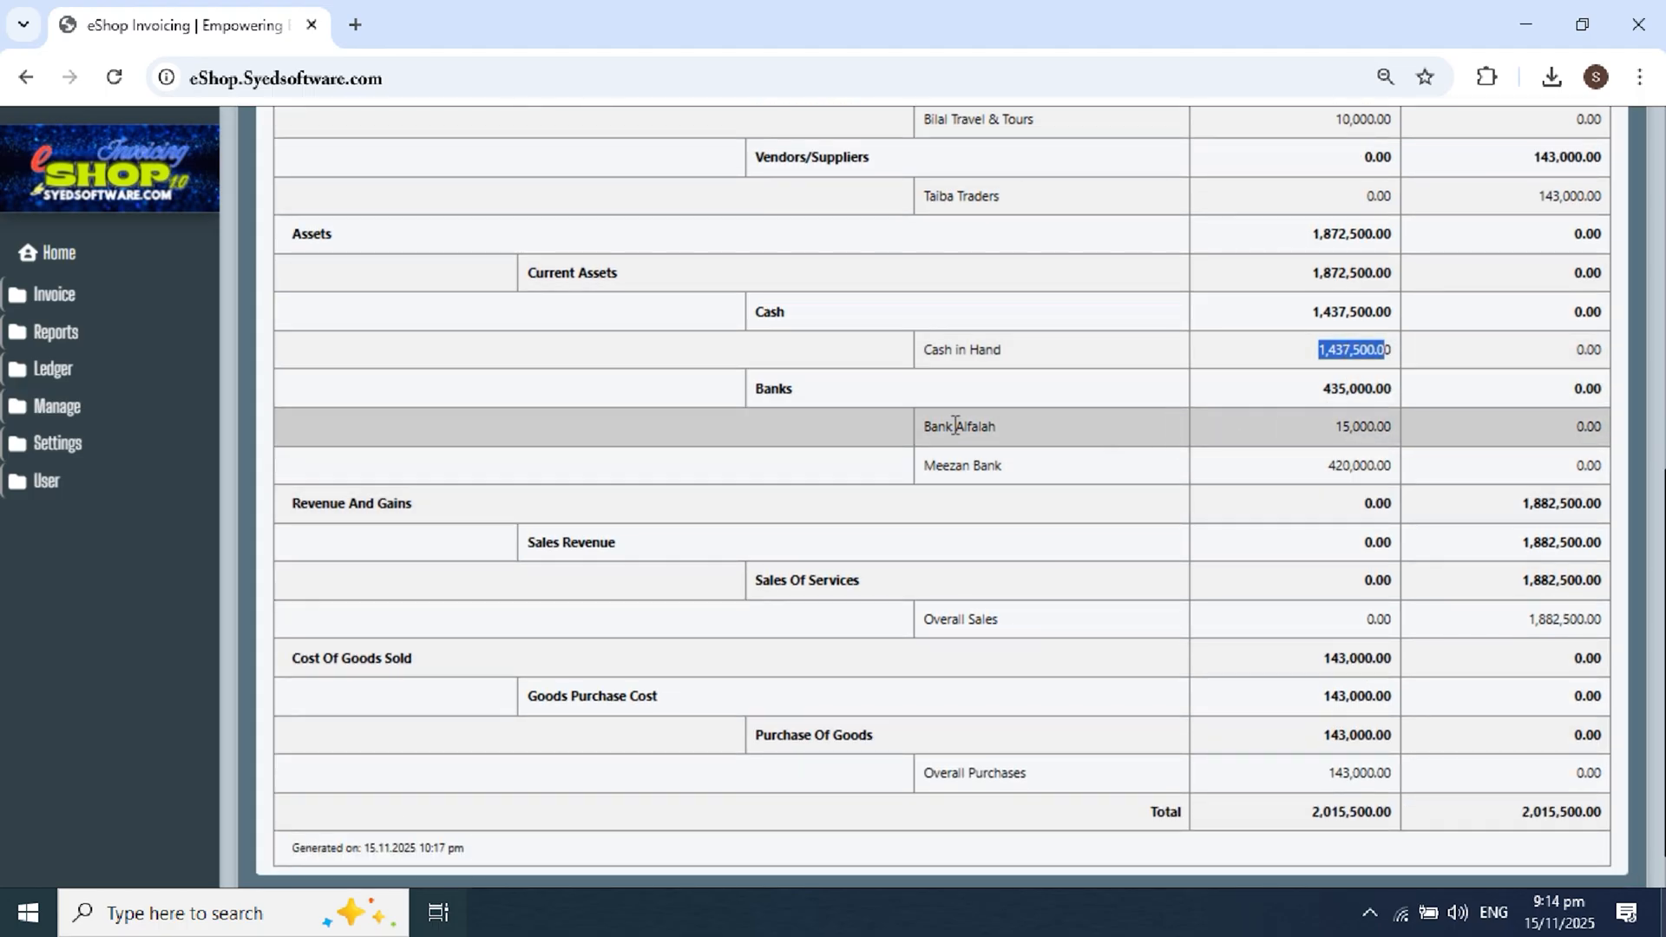
{"action": "left_click_drag", "start_coordinate": [922, 427], "coordinate": [1329, 429]}
{"action": "left_click", "coordinate": [1381, 434]}
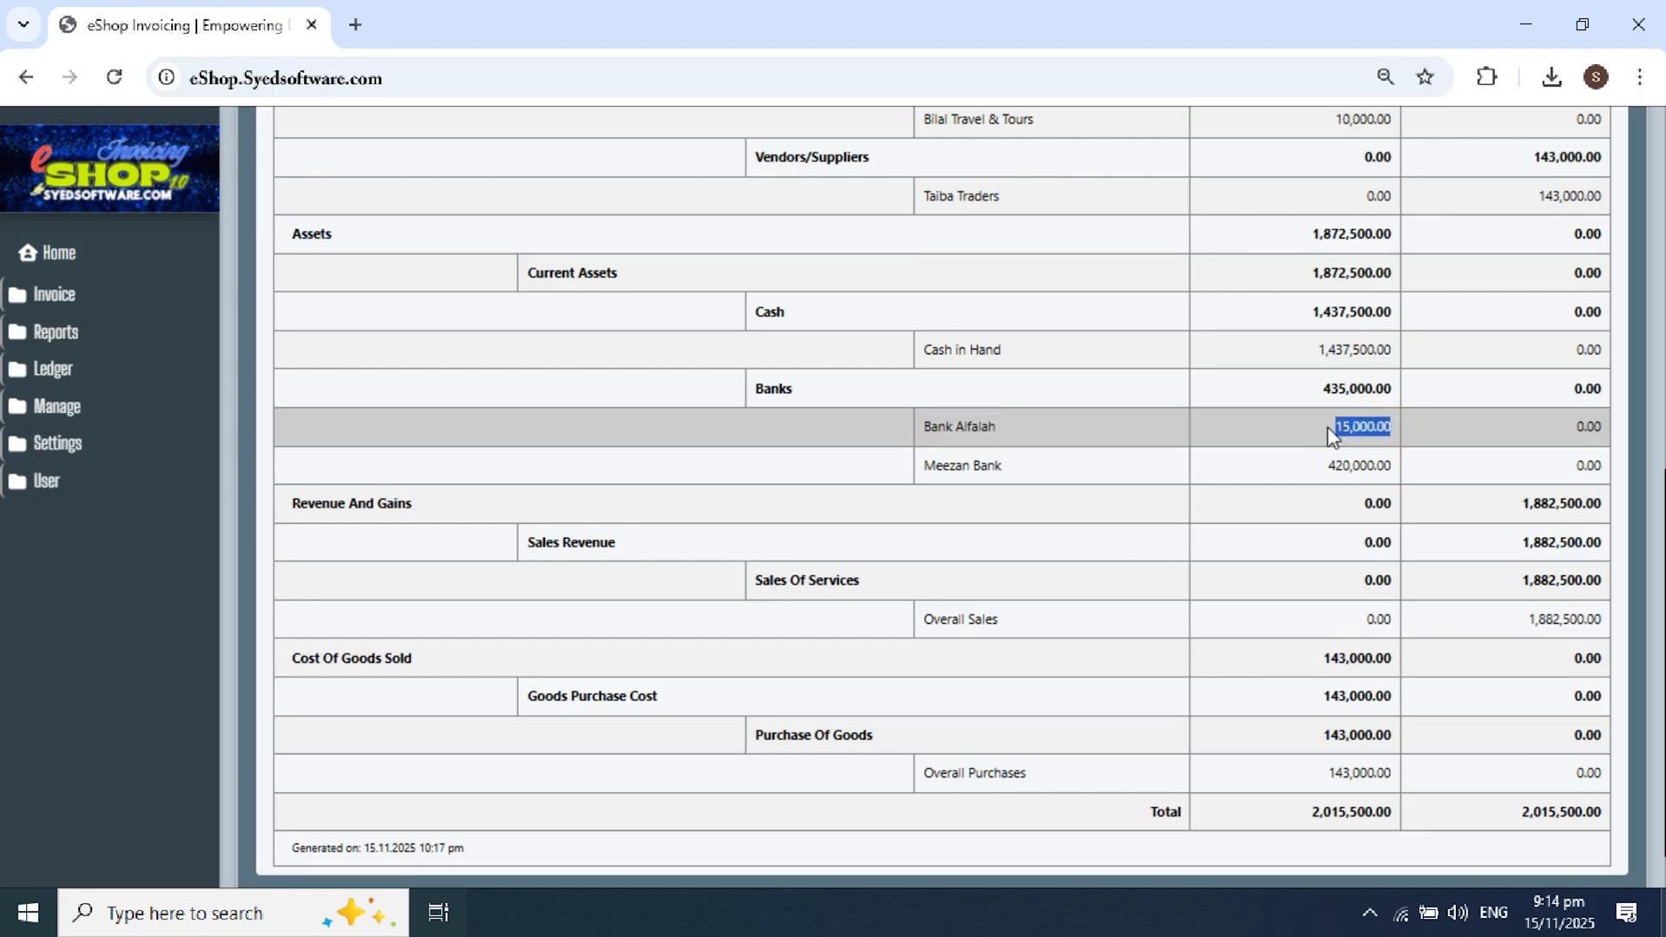
{"action": "left_click", "coordinate": [1334, 435]}
{"action": "left_click_drag", "start_coordinate": [923, 434], "coordinate": [1380, 431]}
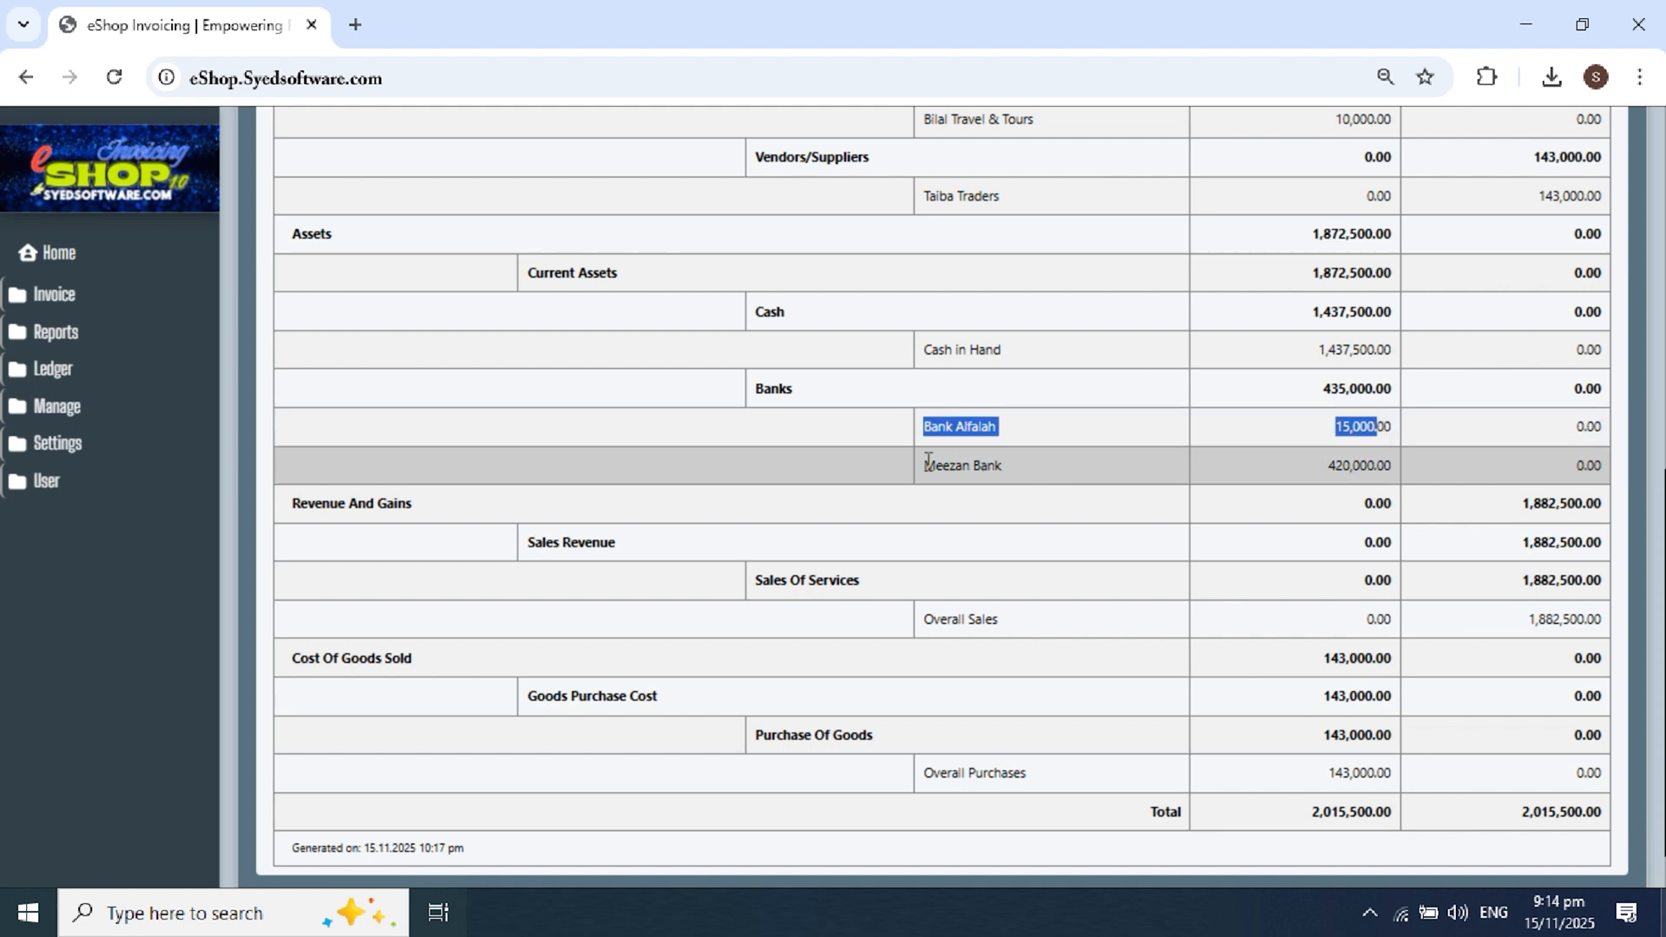
{"action": "left_click_drag", "start_coordinate": [927, 463], "coordinate": [1134, 469]}
{"action": "left_click", "coordinate": [1293, 454]}
{"action": "left_click_drag", "start_coordinate": [1312, 466], "coordinate": [1388, 458]}
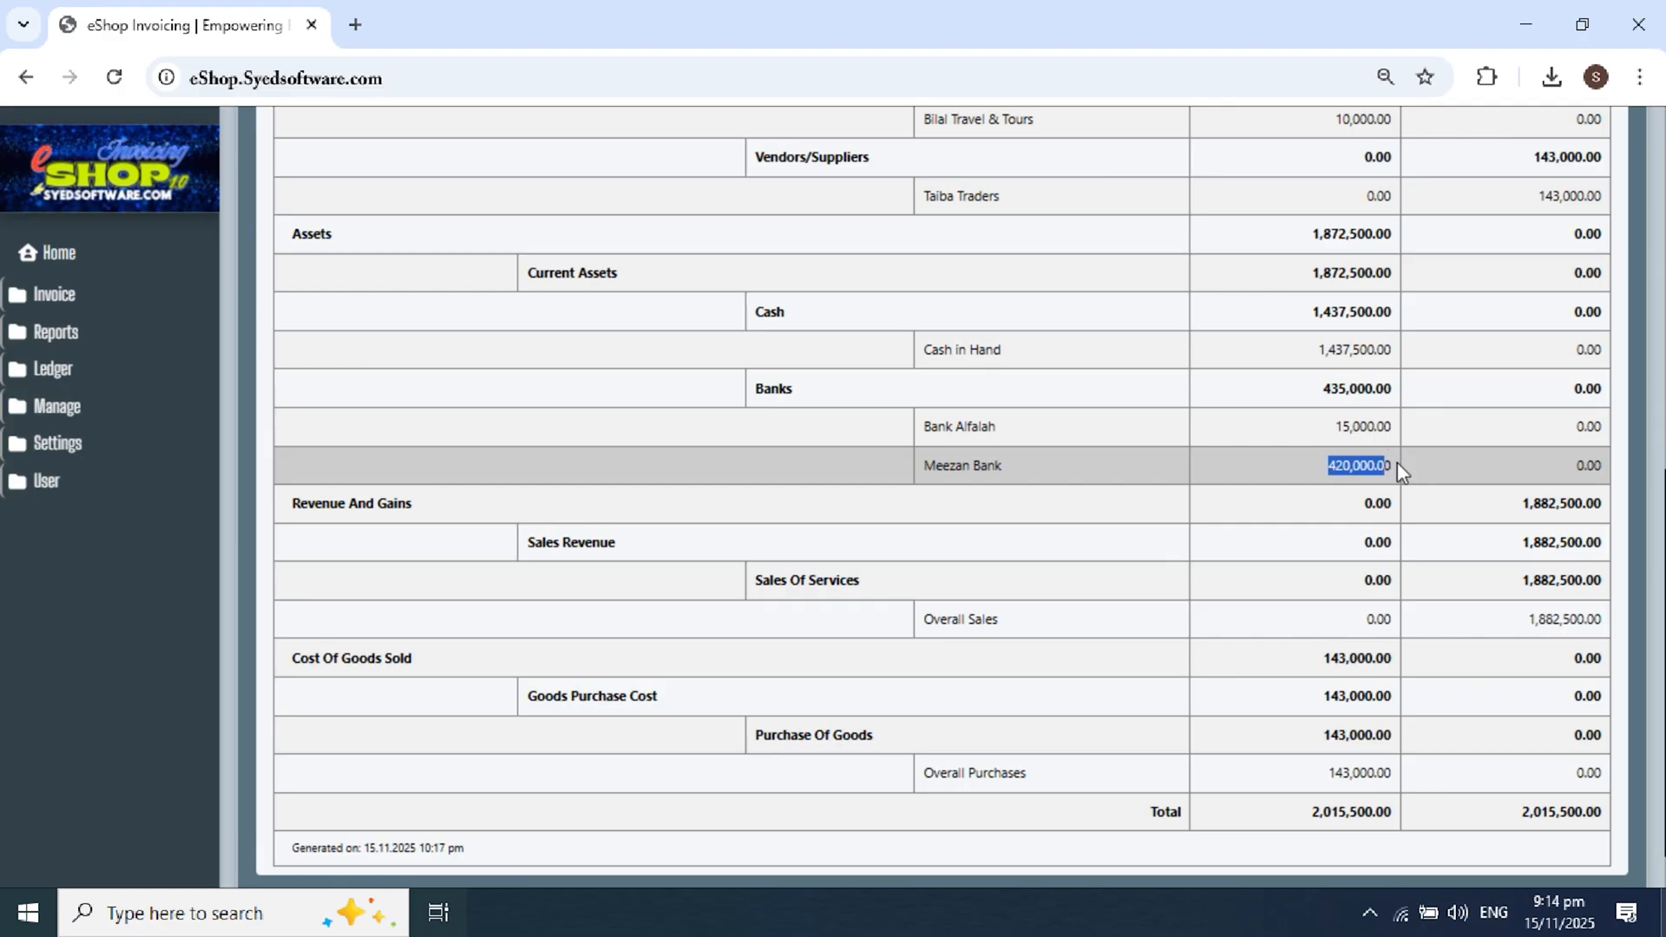
Step: Highlight the Overall Sales 1,882,500 credit and Overall Purchases 143,000 debit
{"action": "scroll", "coordinate": [1432, 460], "scroll_direction": "down", "scroll_amount": 1}
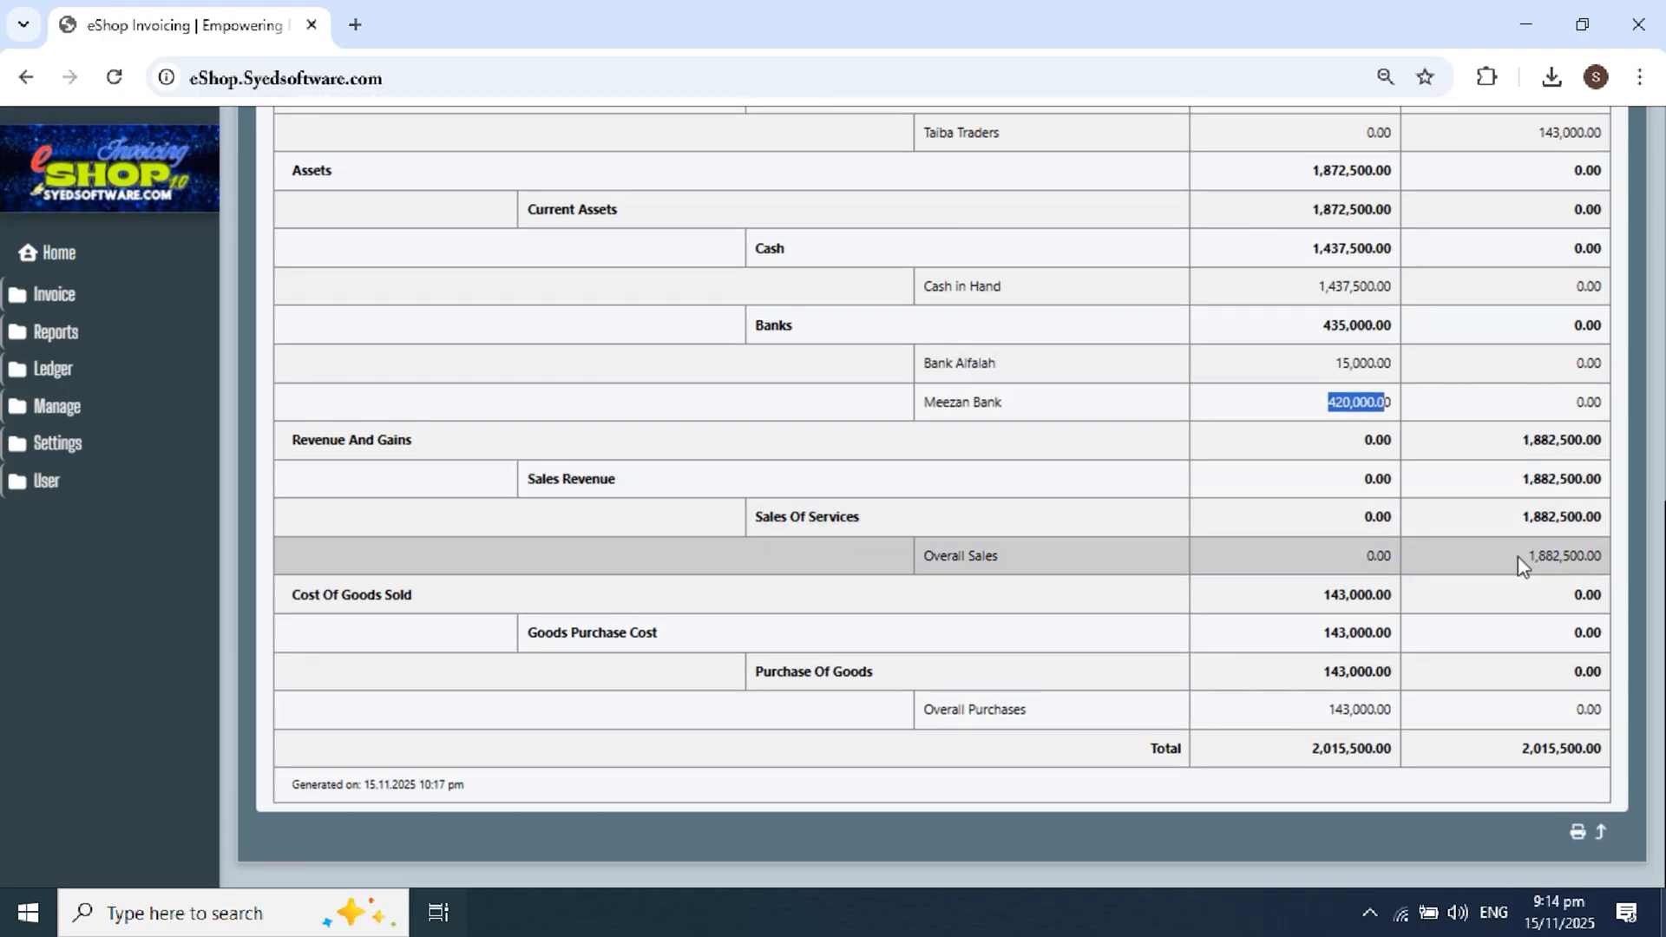
{"action": "left_click_drag", "start_coordinate": [1526, 557], "coordinate": [1587, 558]}
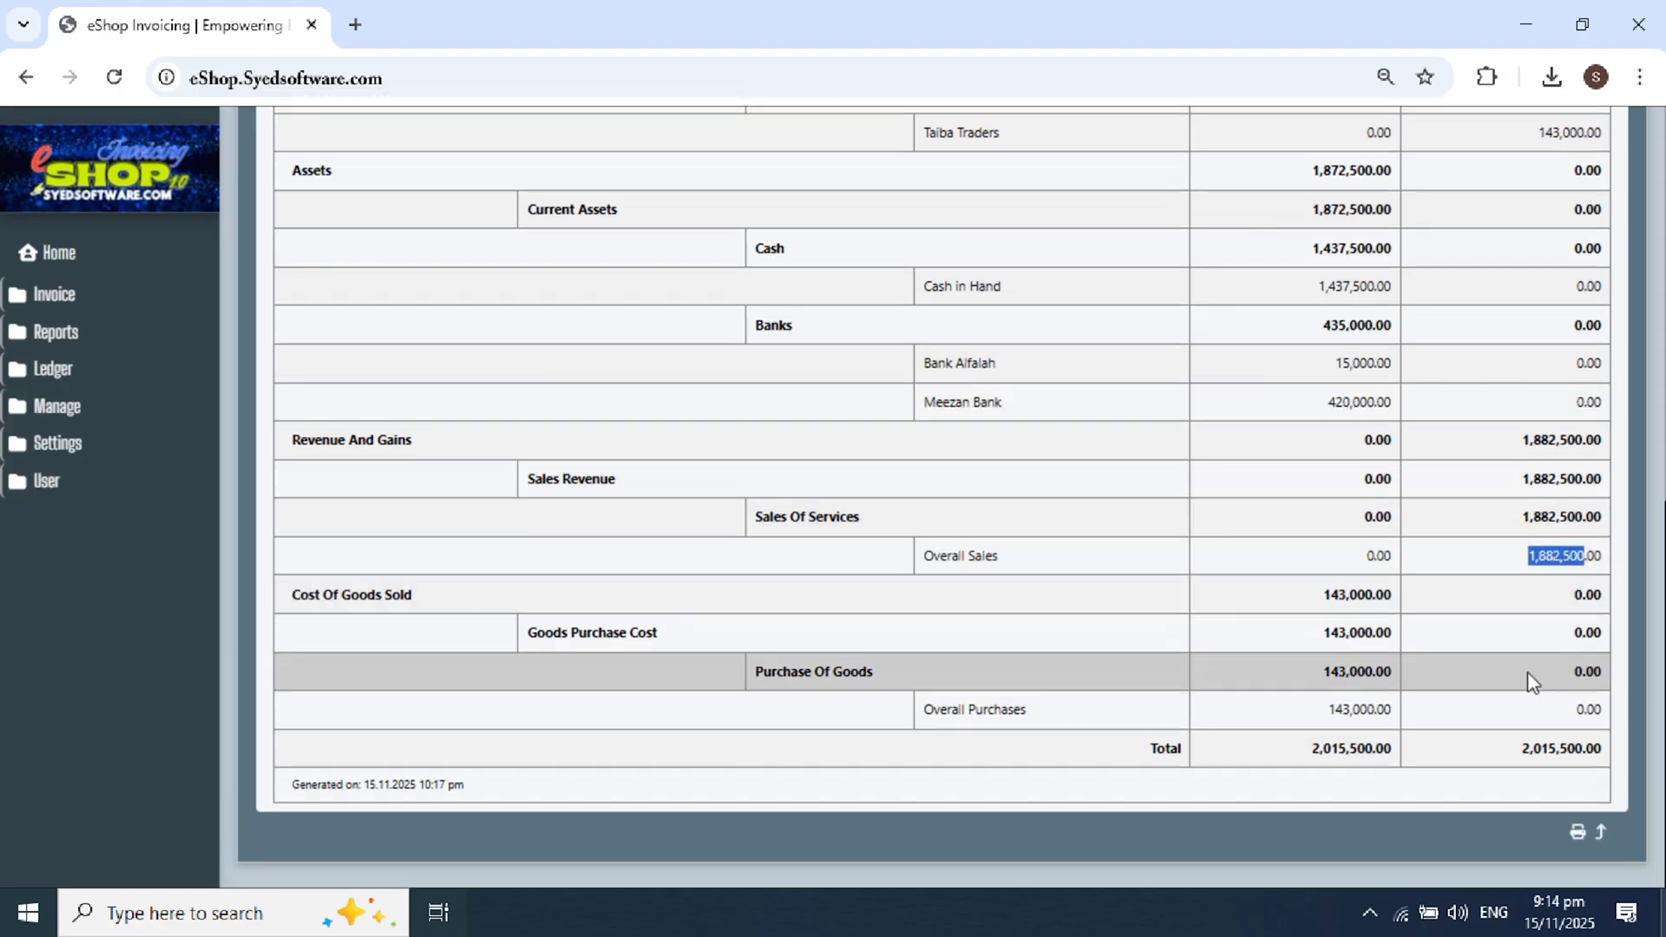
{"action": "left_click_drag", "start_coordinate": [1327, 710], "coordinate": [1380, 710]}
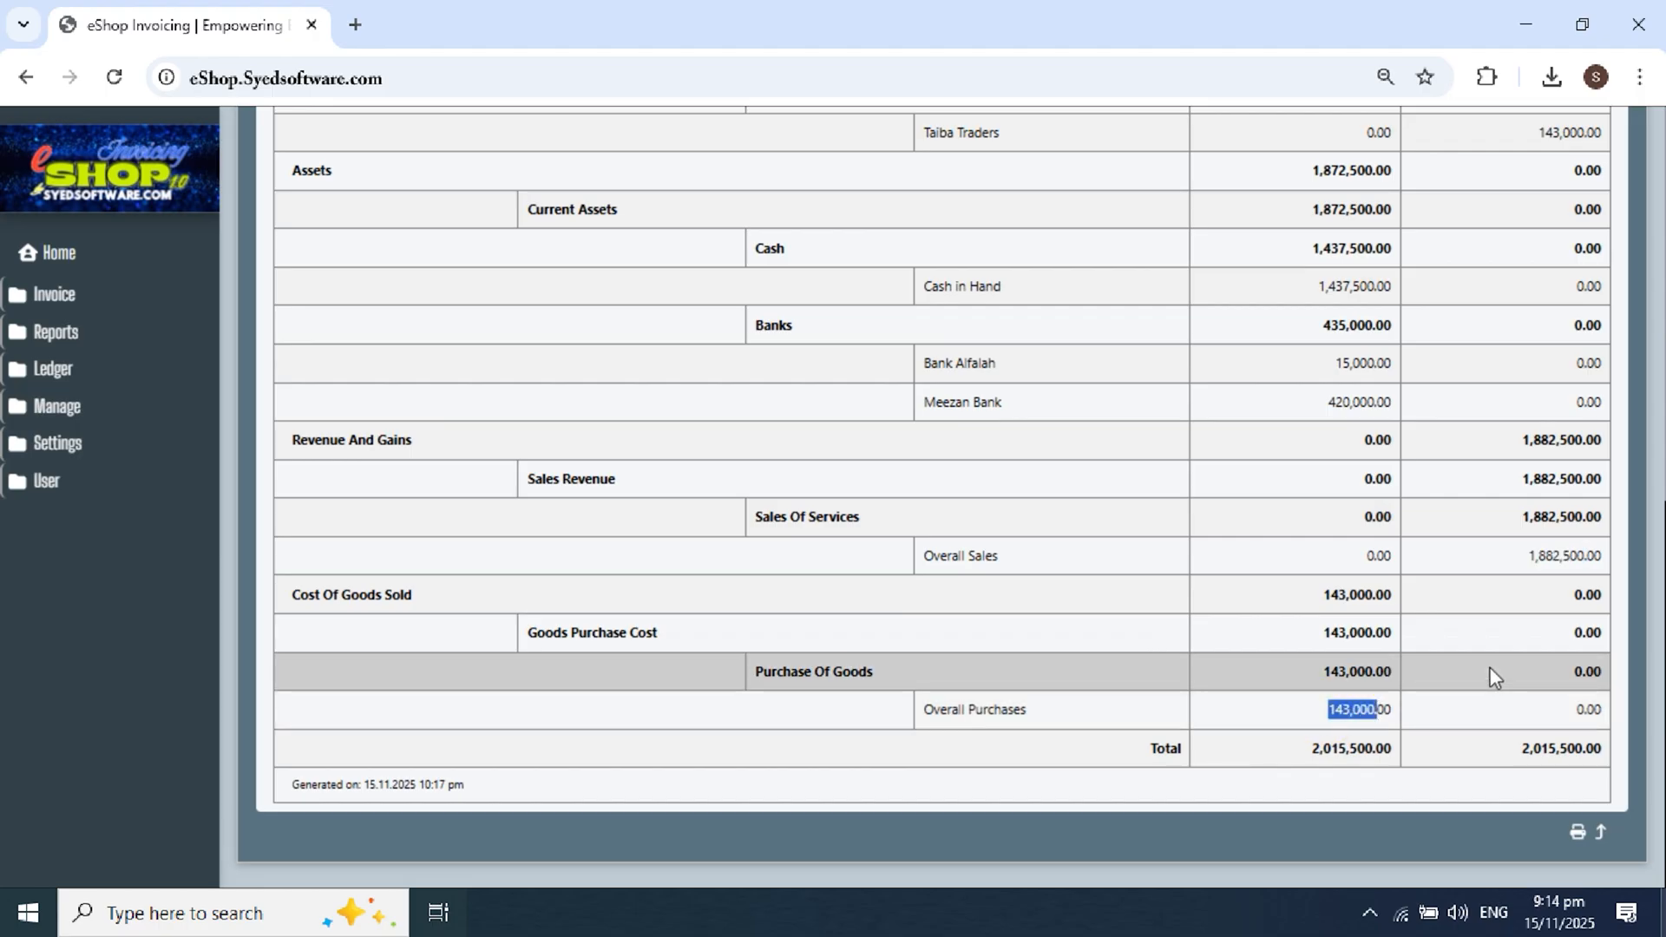
{"action": "left_click", "coordinate": [1521, 571]}
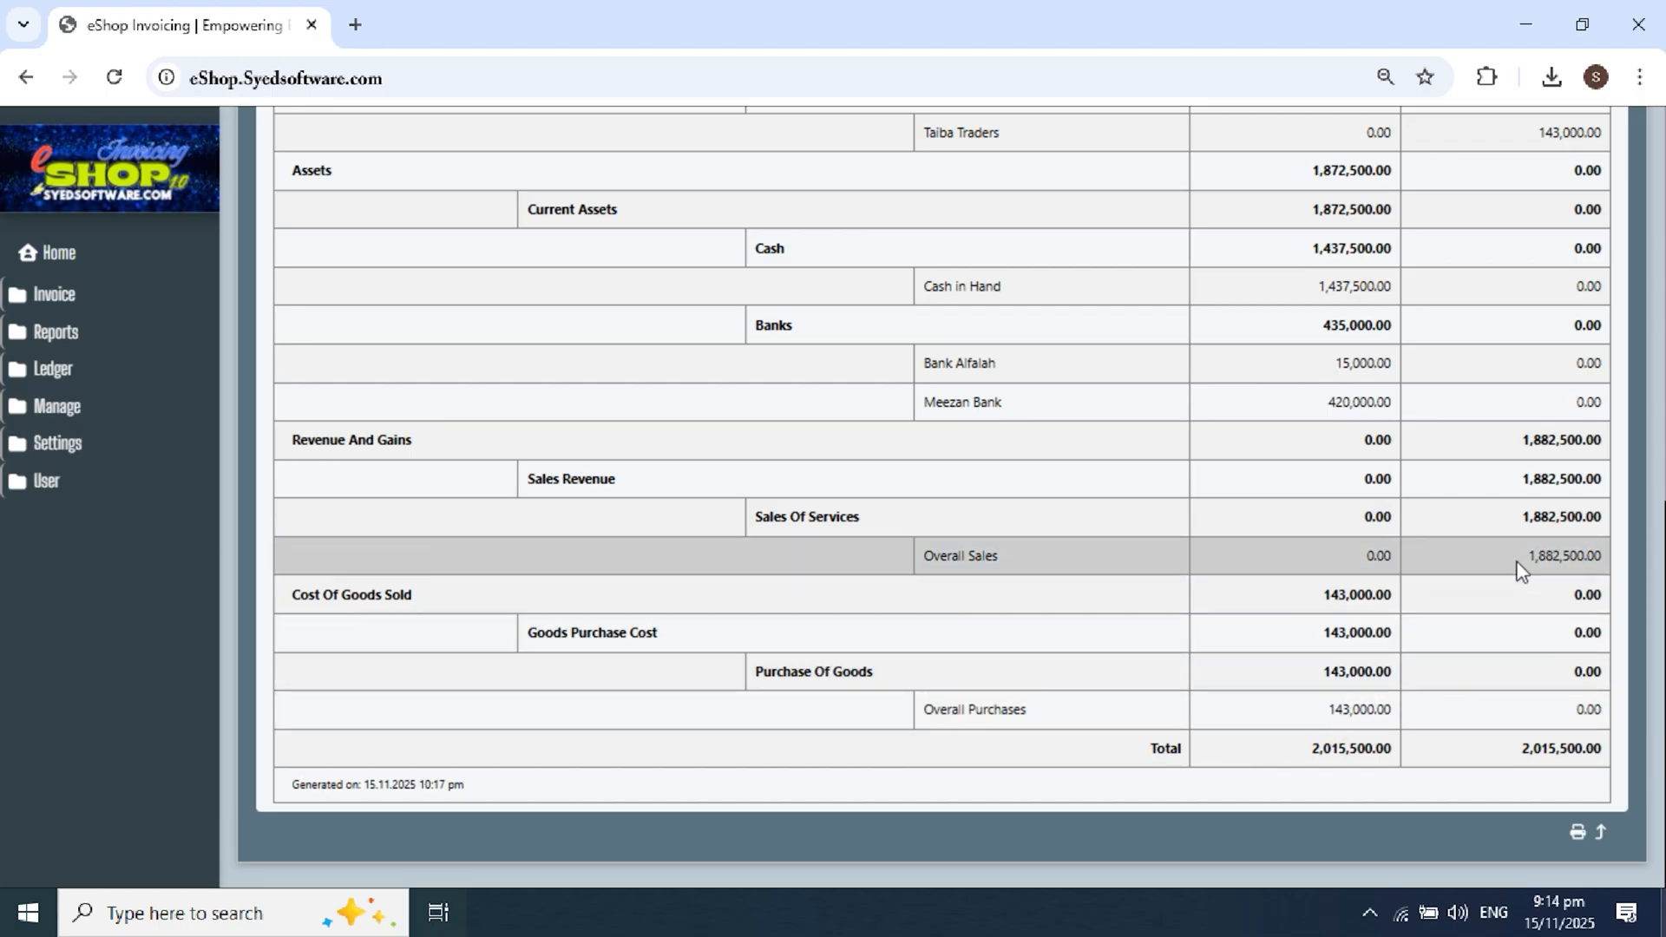
{"action": "left_click_drag", "start_coordinate": [1368, 710], "coordinate": [1287, 711]}
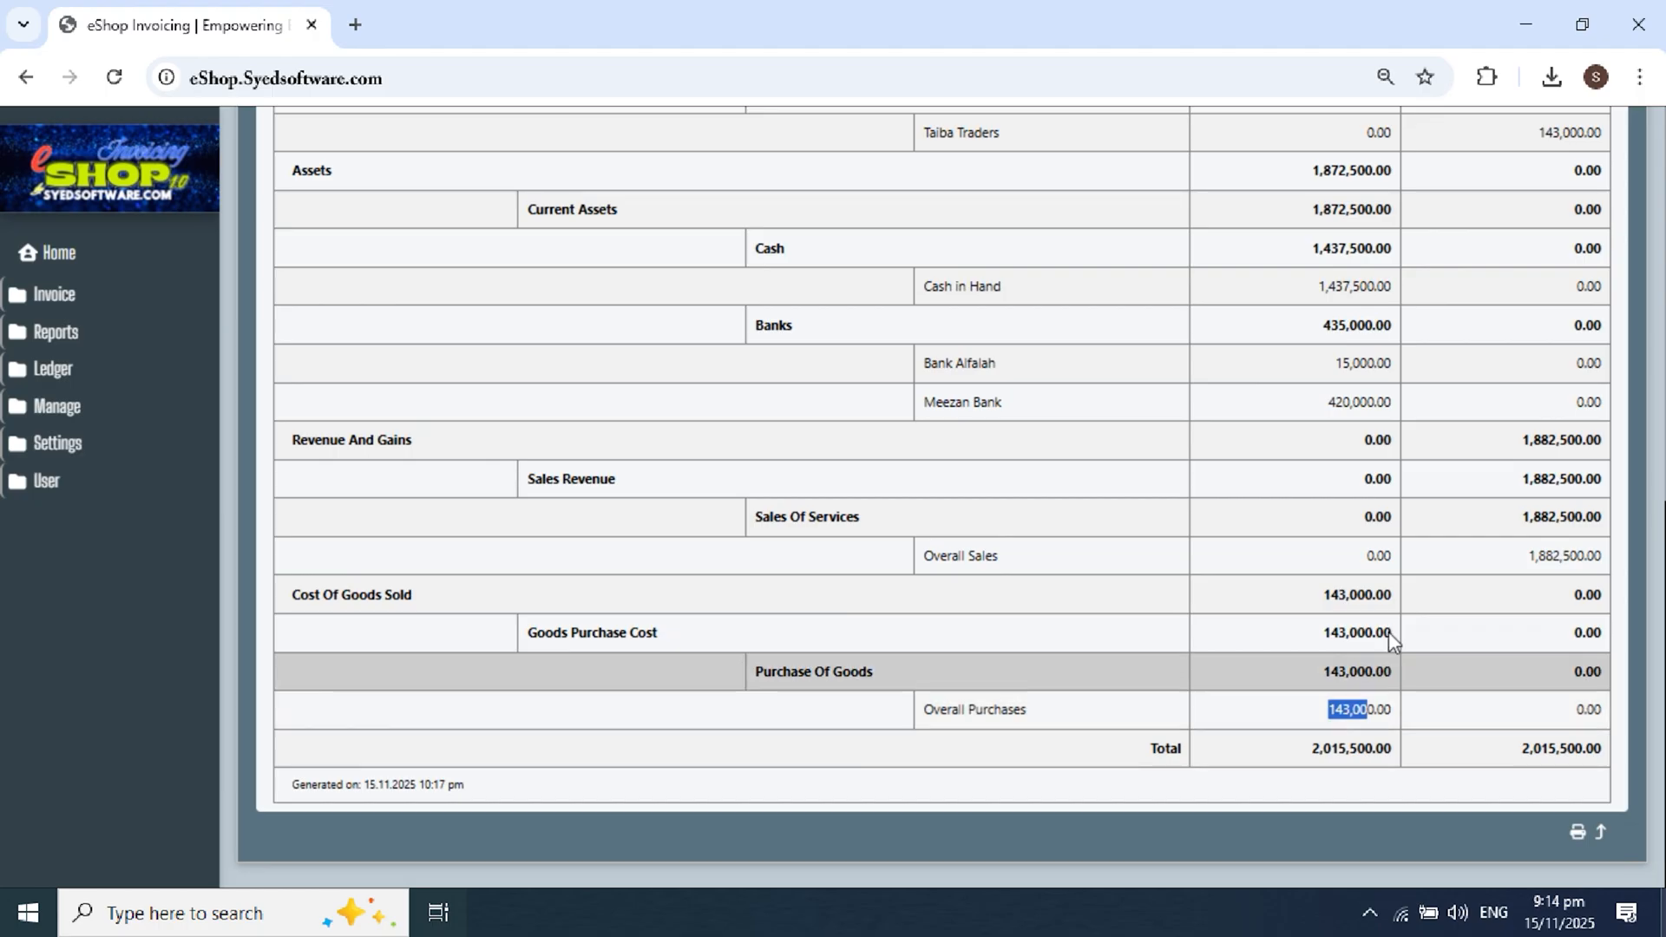
{"action": "scroll", "coordinate": [1473, 579], "scroll_direction": "up", "scroll_amount": 2}
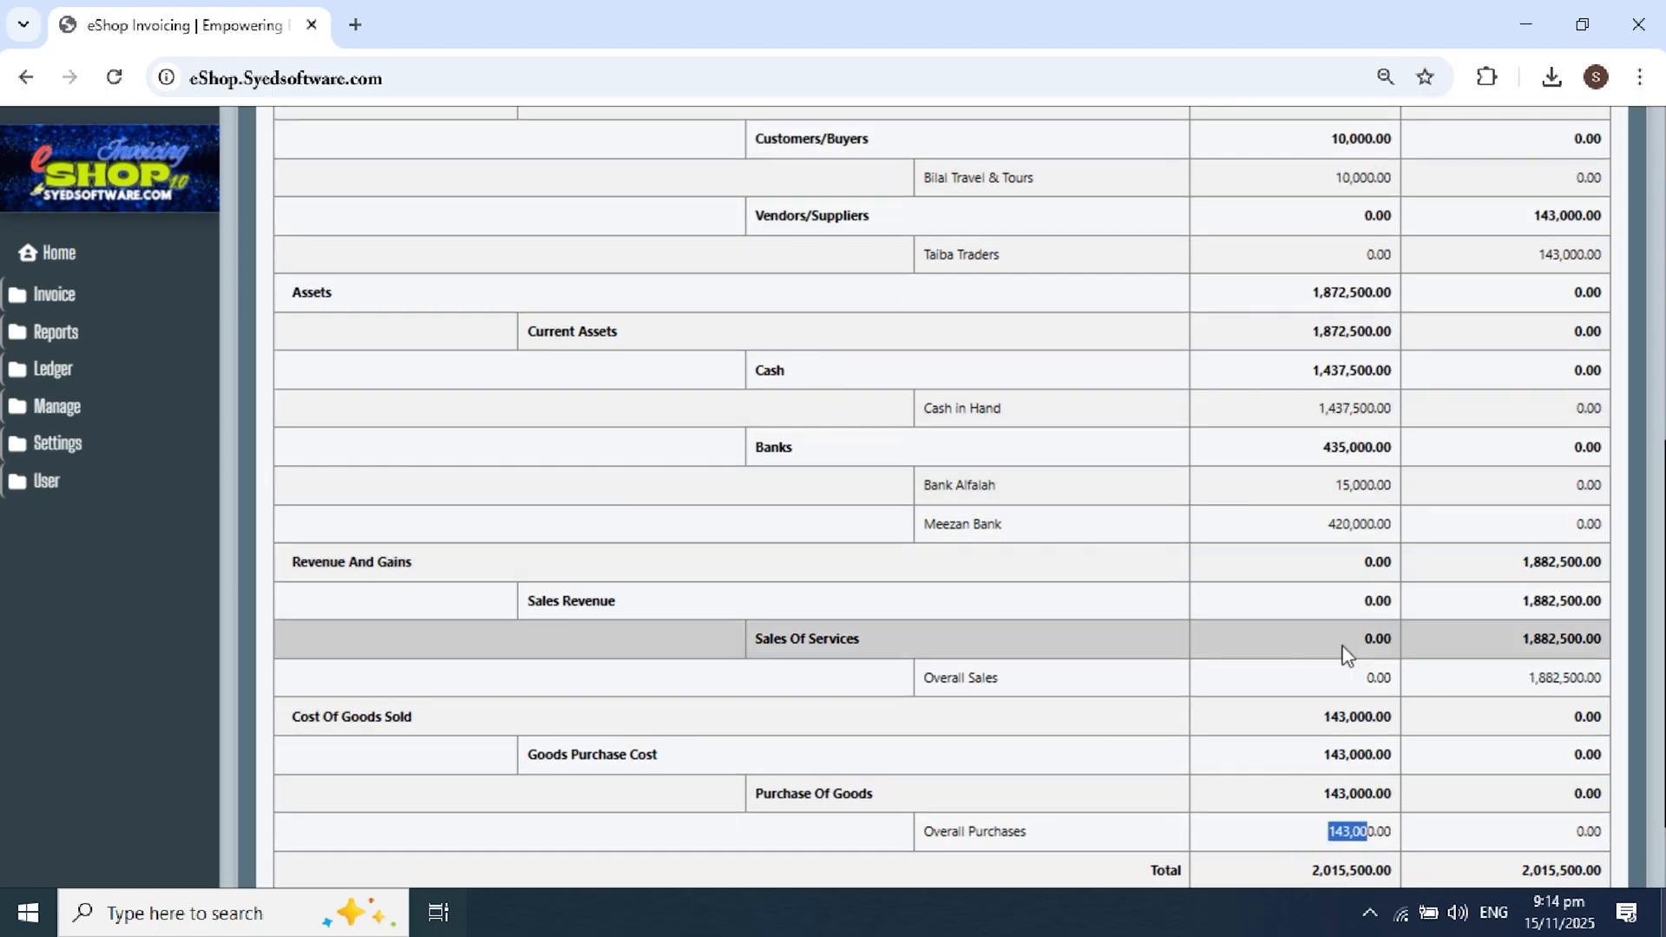
{"action": "scroll", "coordinate": [1344, 656], "scroll_direction": "up", "scroll_amount": 2}
{"action": "scroll", "coordinate": [1362, 446], "scroll_direction": "up", "scroll_amount": 6}
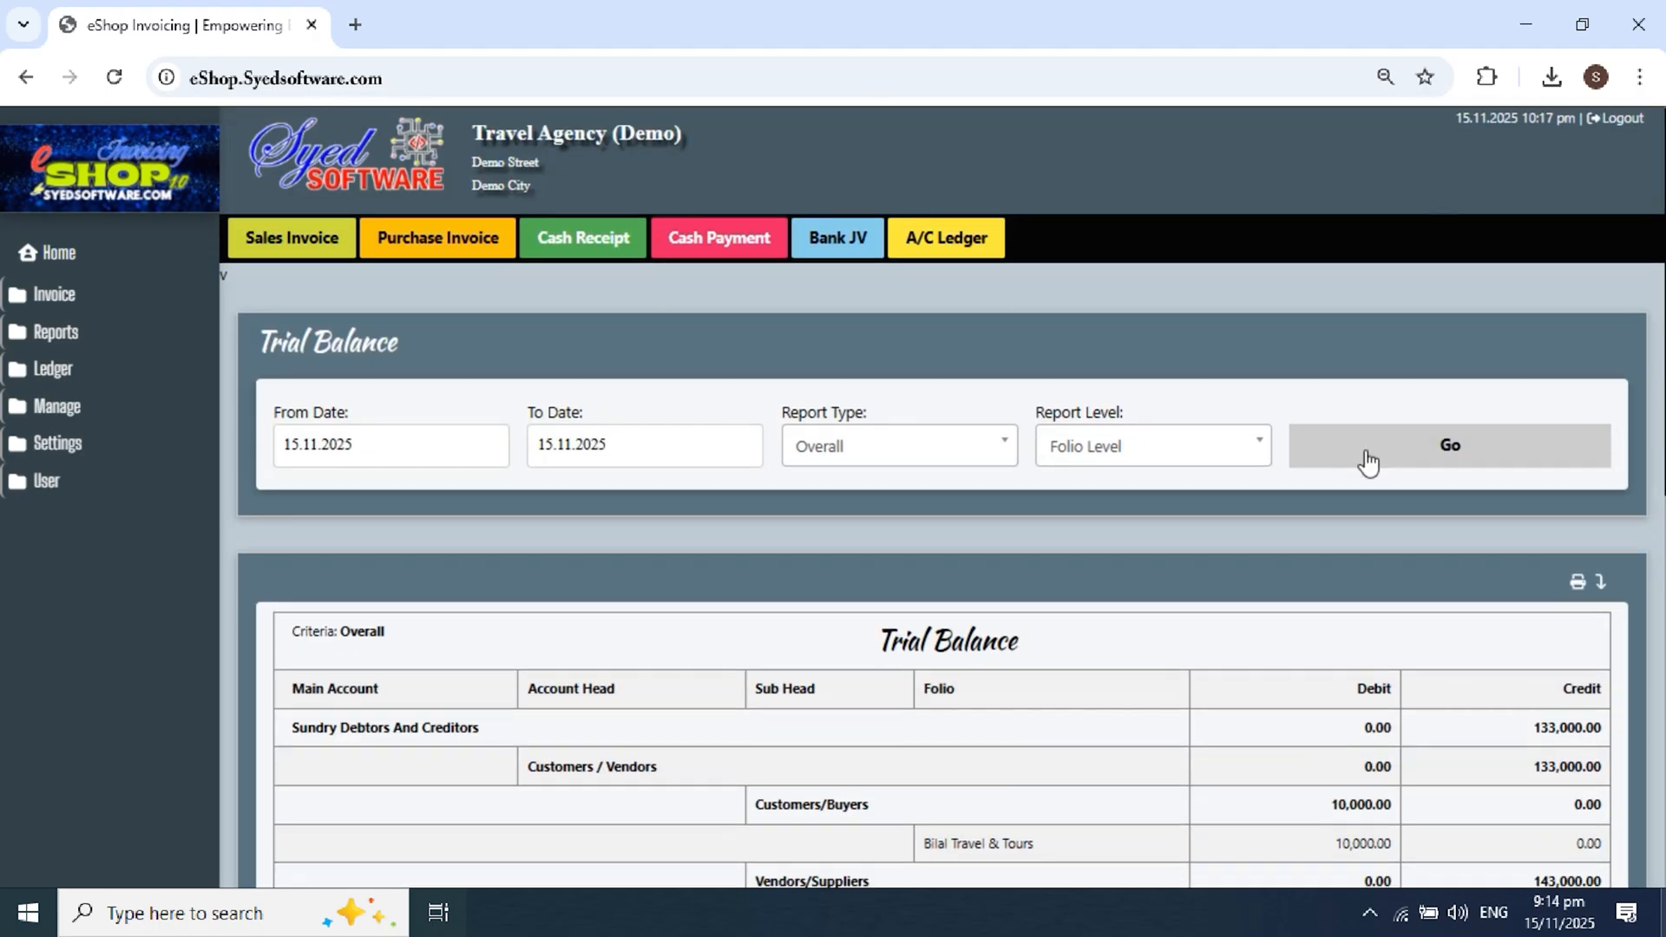
Step: Check the trial balance totals of 2,015,500.00, then expand the Invoice section in the sidebar
{"action": "scroll", "coordinate": [1369, 460], "scroll_direction": "down", "scroll_amount": 7}
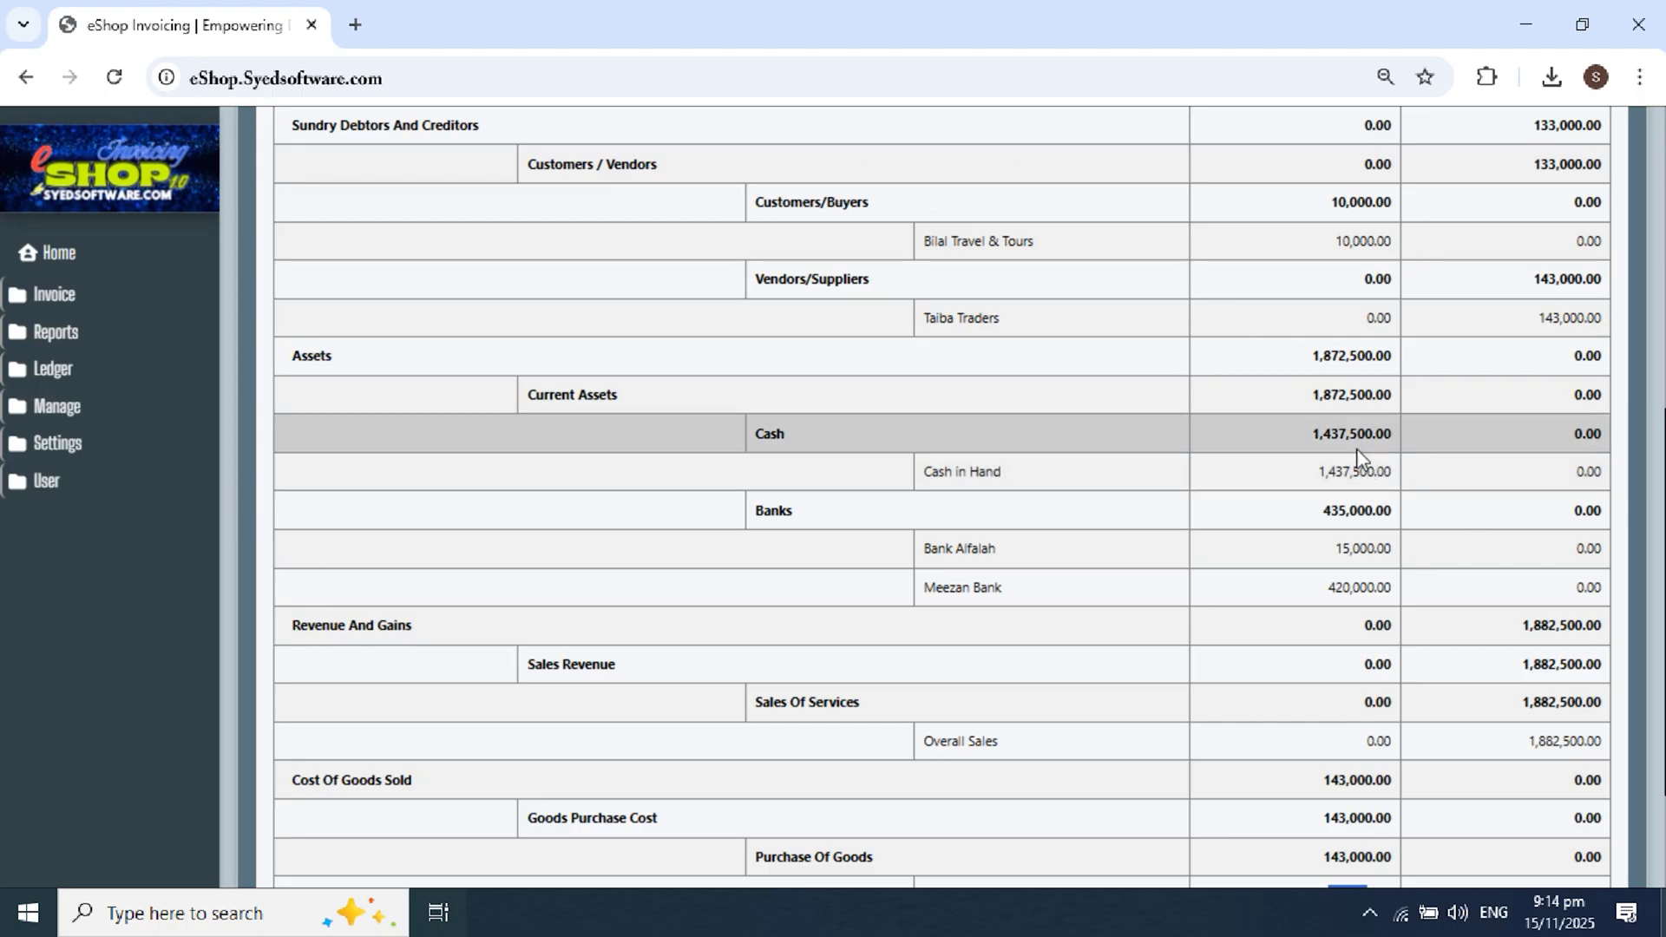
{"action": "scroll", "coordinate": [1330, 455], "scroll_direction": "up", "scroll_amount": 2}
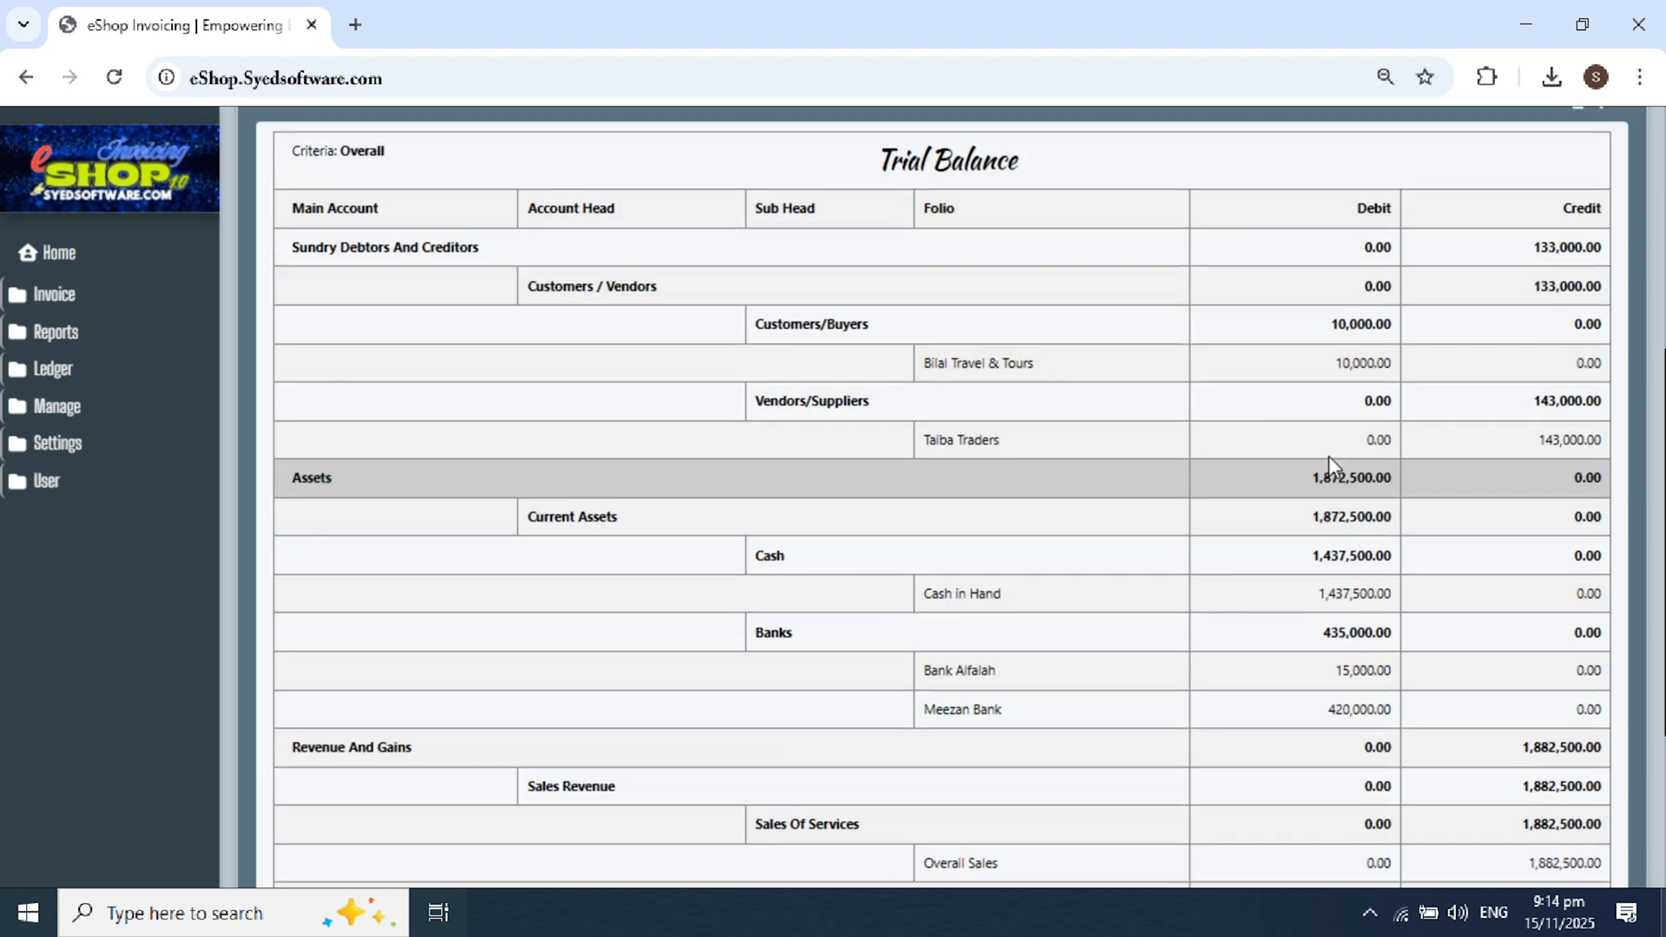
{"action": "scroll", "coordinate": [1330, 455], "scroll_direction": "down", "scroll_amount": 4}
{"action": "scroll", "coordinate": [1325, 460], "scroll_direction": "up", "scroll_amount": 2}
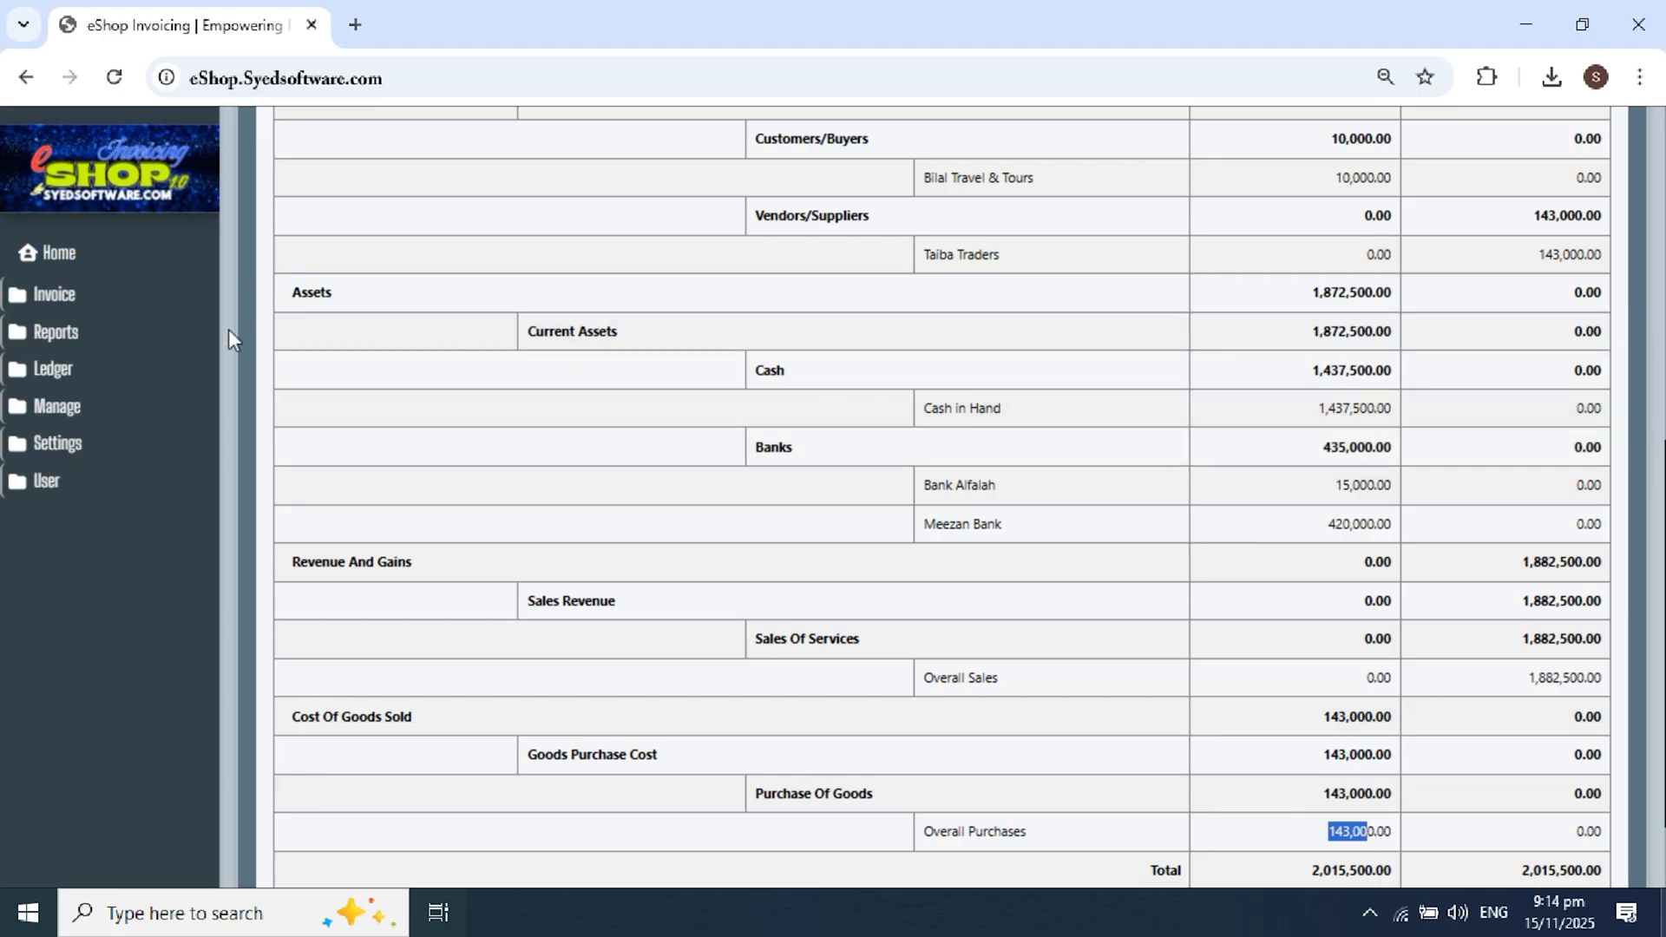
{"action": "left_click", "coordinate": [84, 298]}
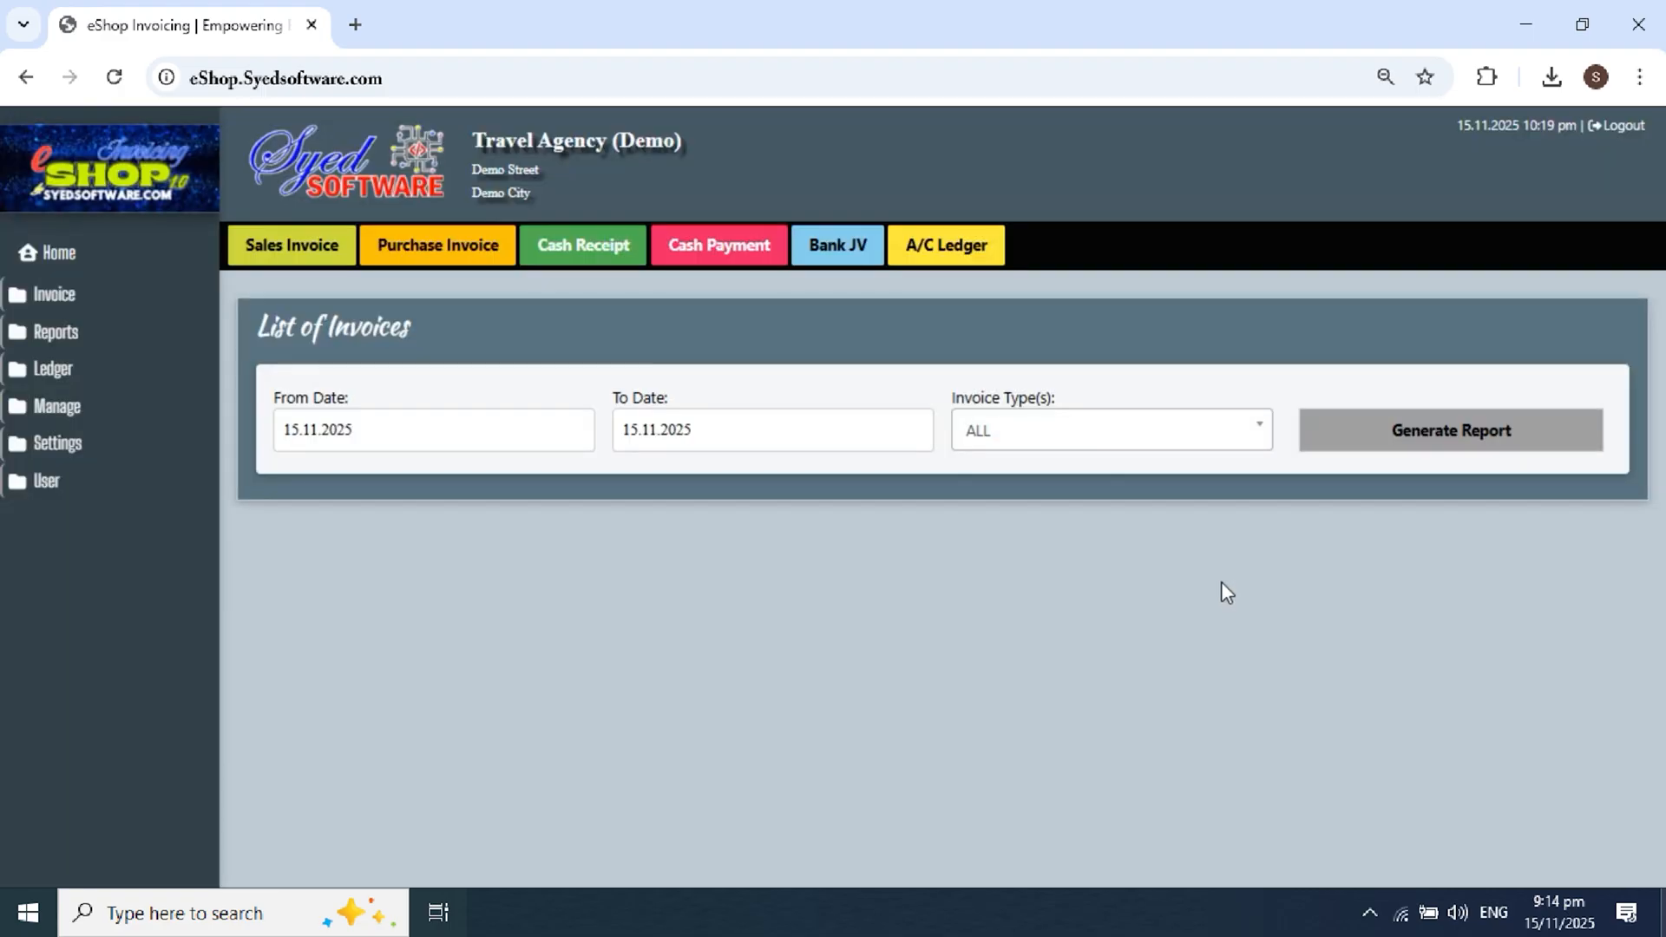
Step: Generate the ALL-type invoice list for 15.11.2025 and inspect its payment details
{"action": "left_click", "coordinate": [1317, 441]}
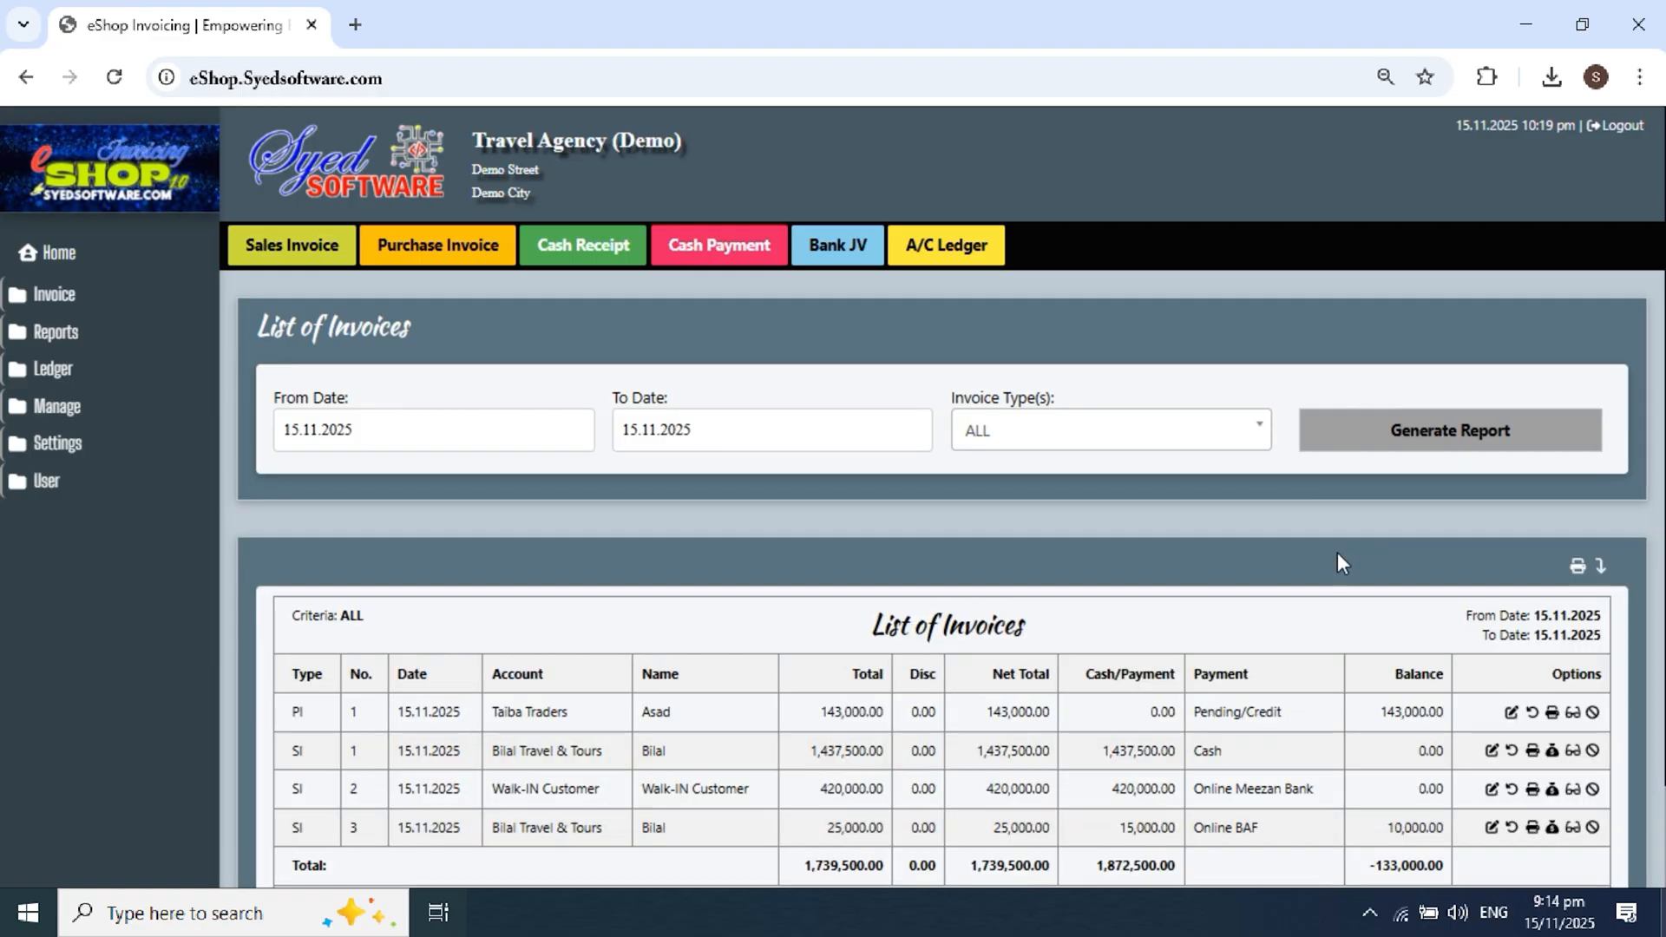
{"action": "scroll", "coordinate": [1337, 555], "scroll_direction": "down", "scroll_amount": 1}
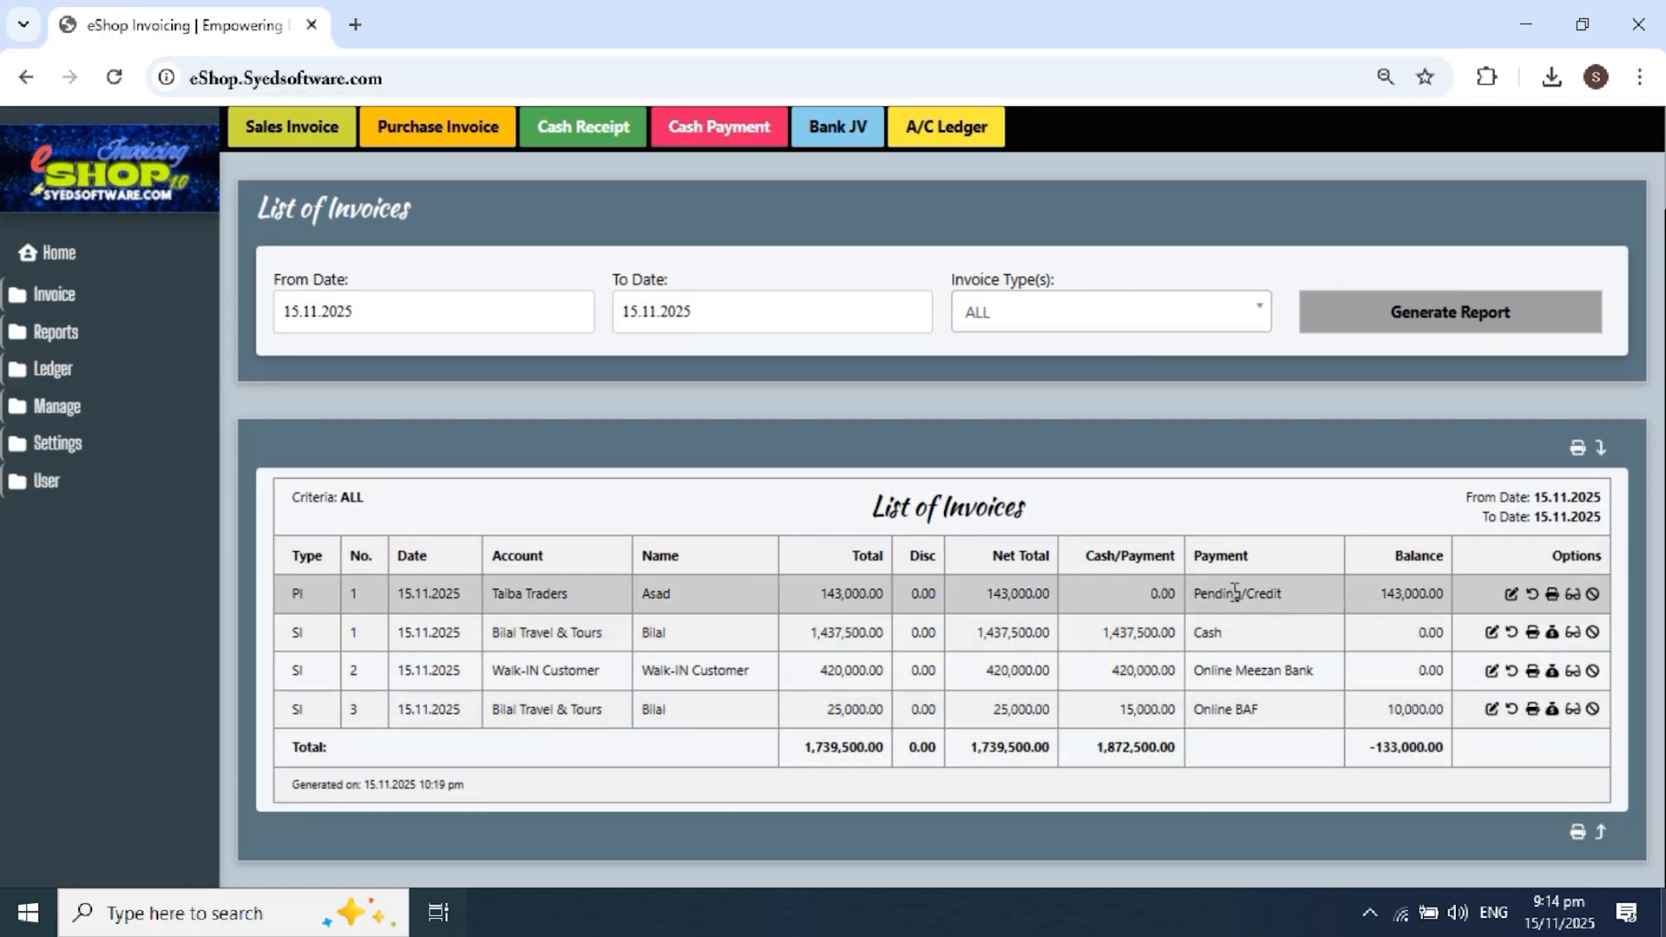
{"action": "left_click_drag", "start_coordinate": [1233, 593], "coordinate": [1250, 732]}
{"action": "left_click", "coordinate": [1161, 593]}
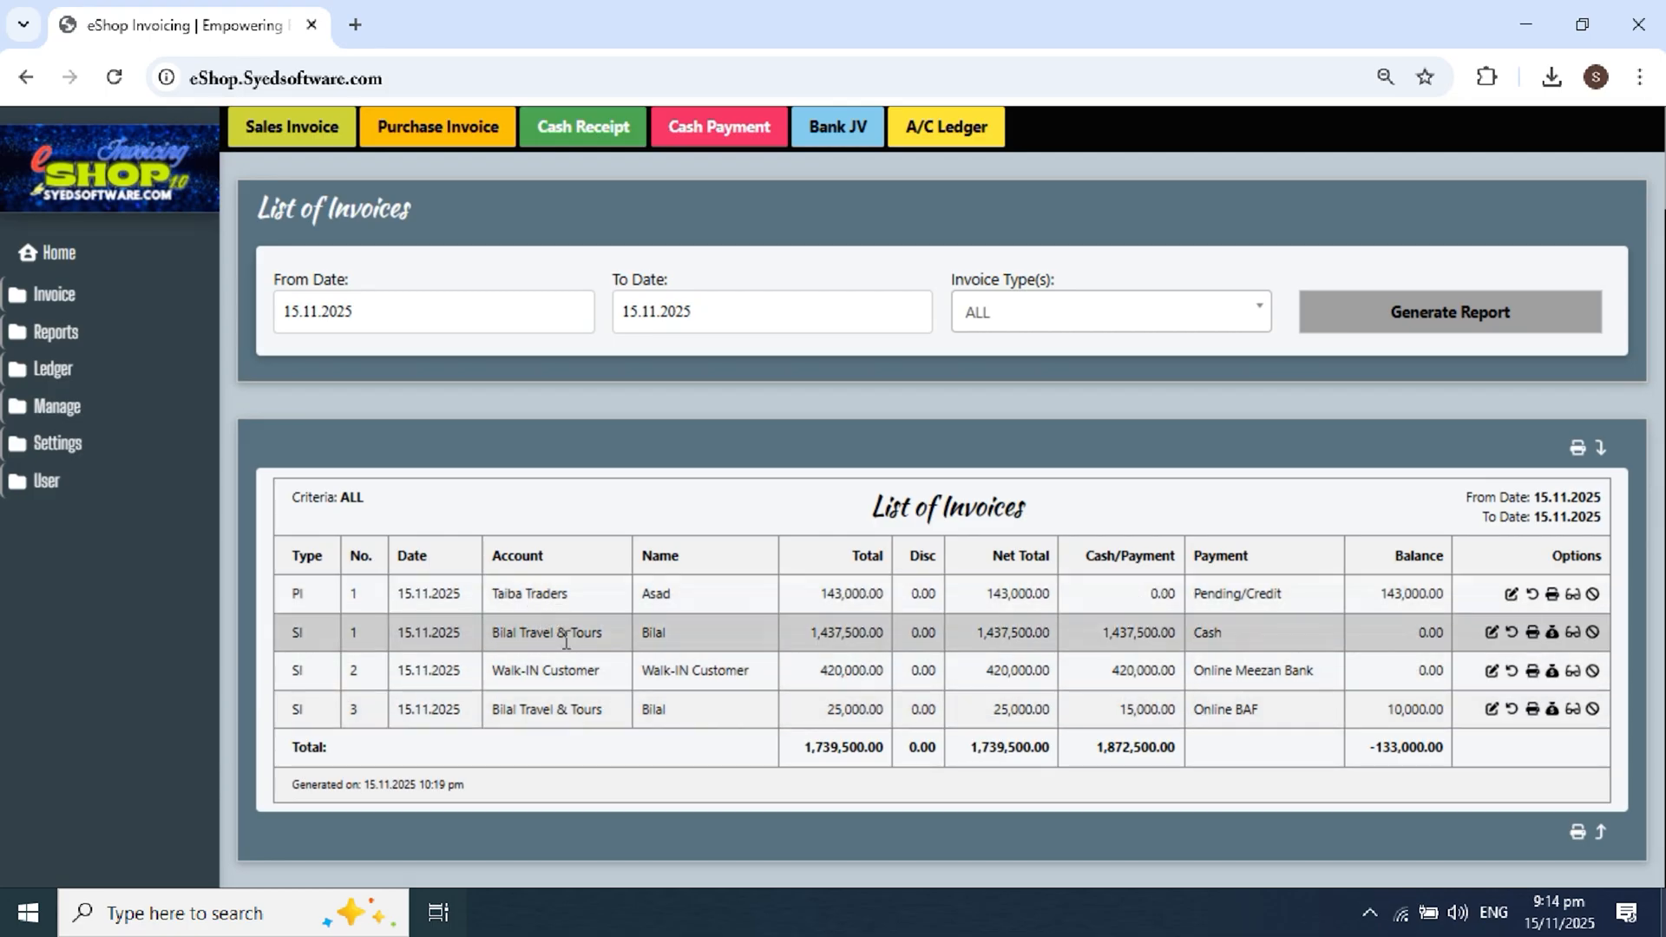
{"action": "left_click", "coordinate": [1553, 596]}
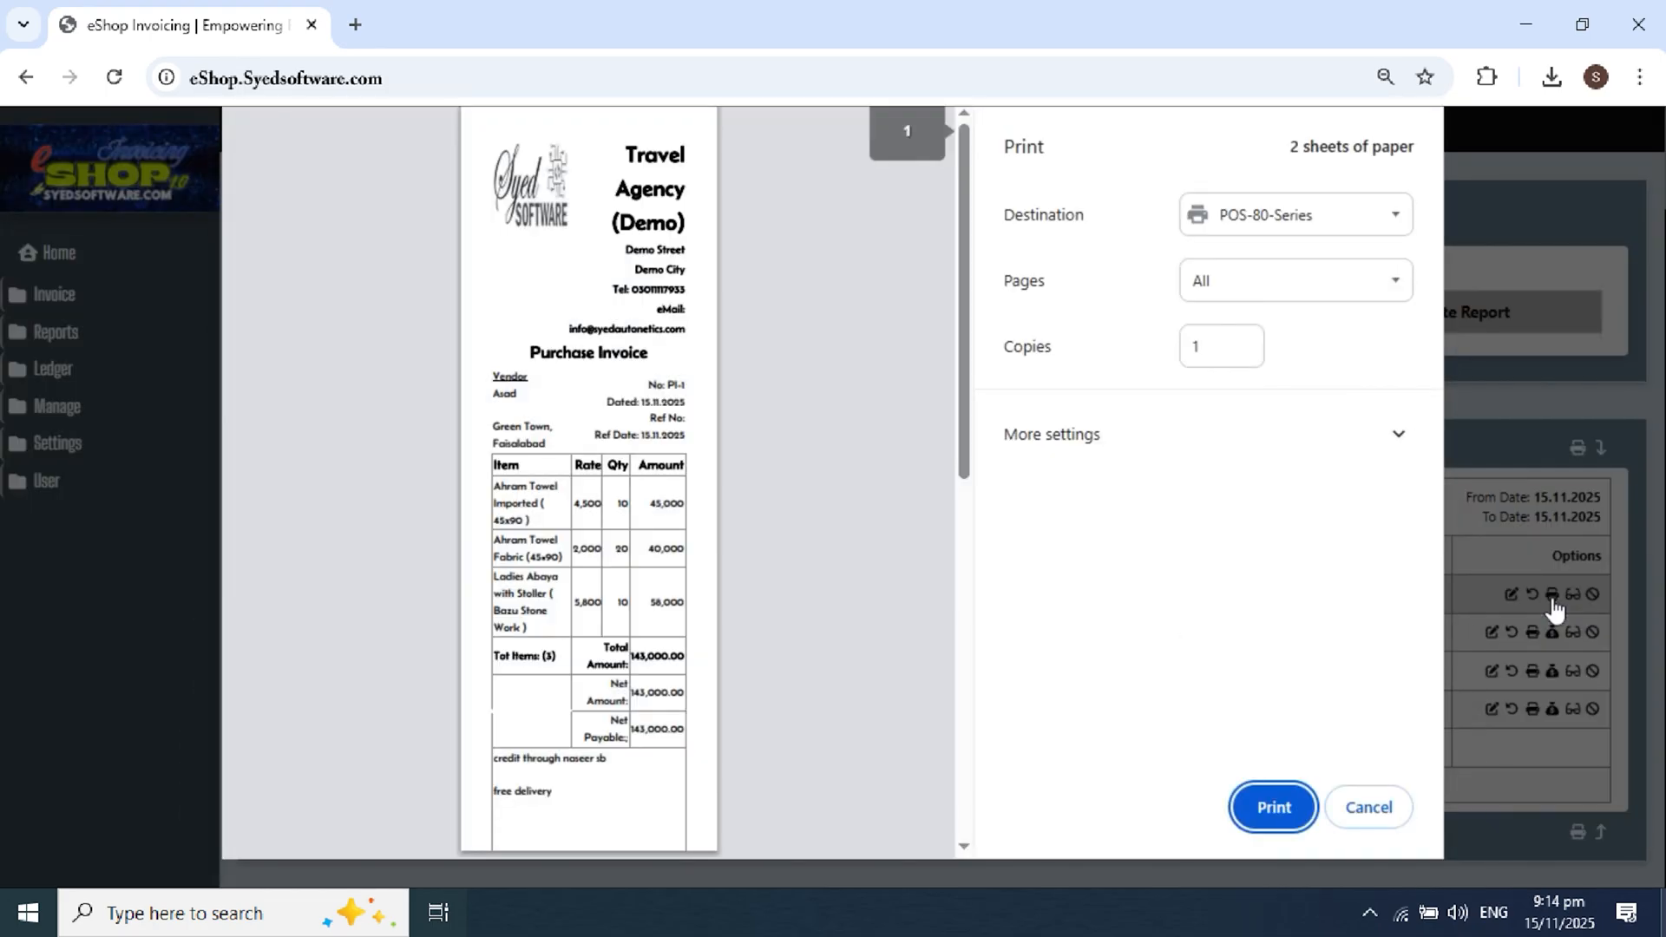
{"action": "left_click", "coordinate": [1253, 219]}
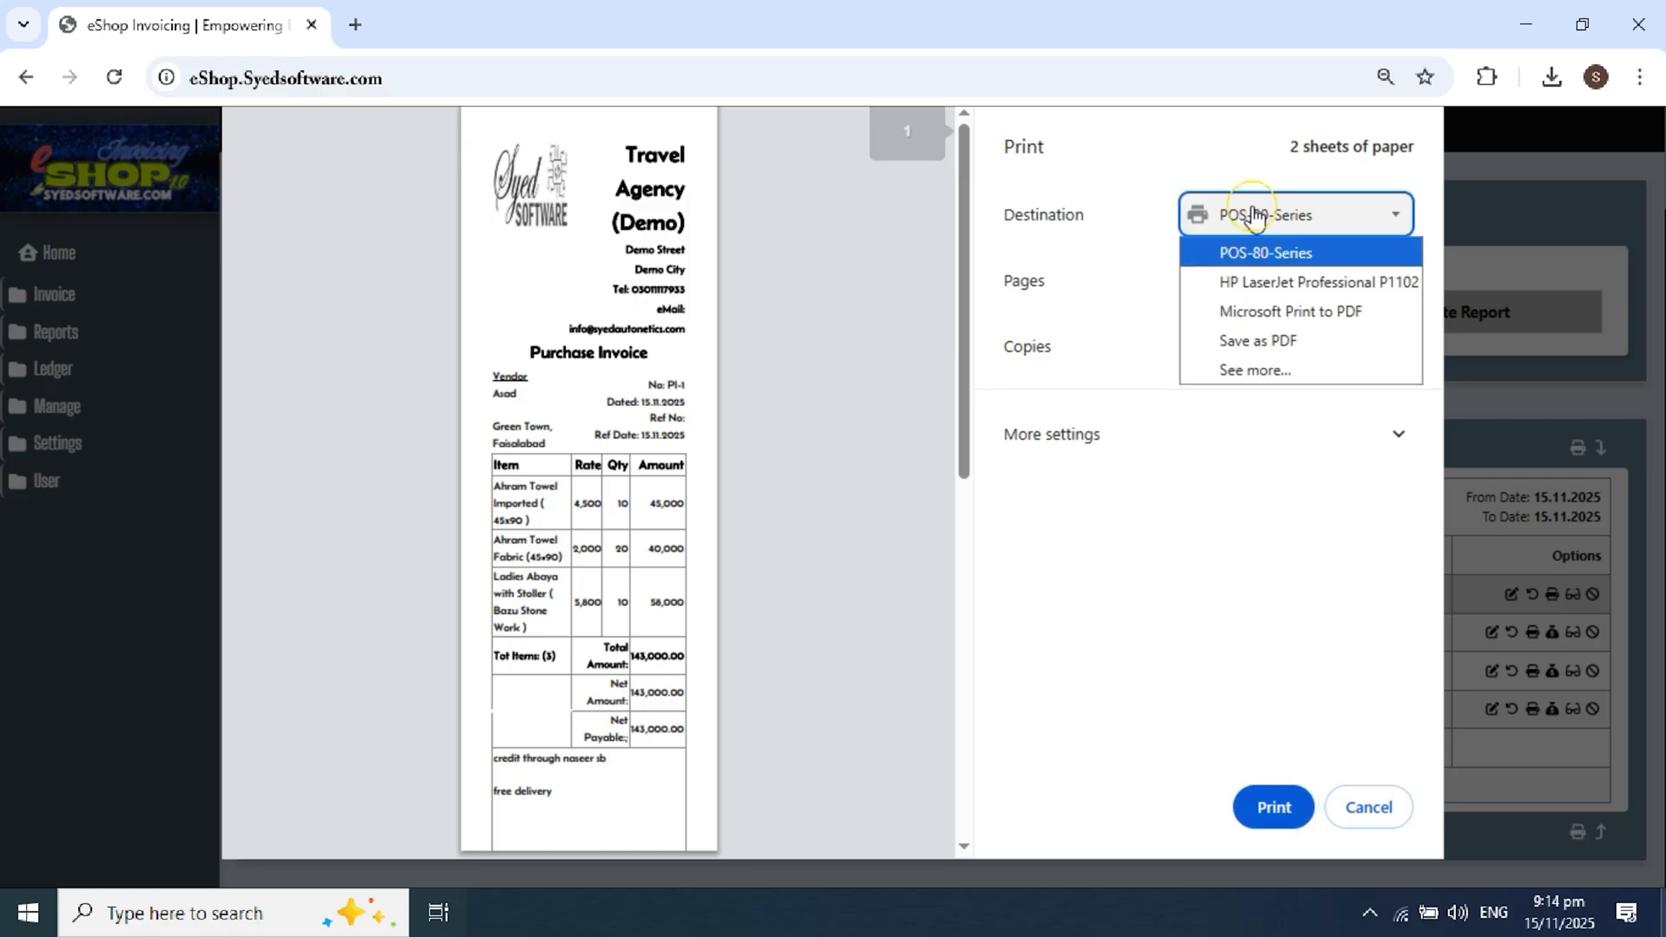
{"action": "left_click", "coordinate": [1265, 283]}
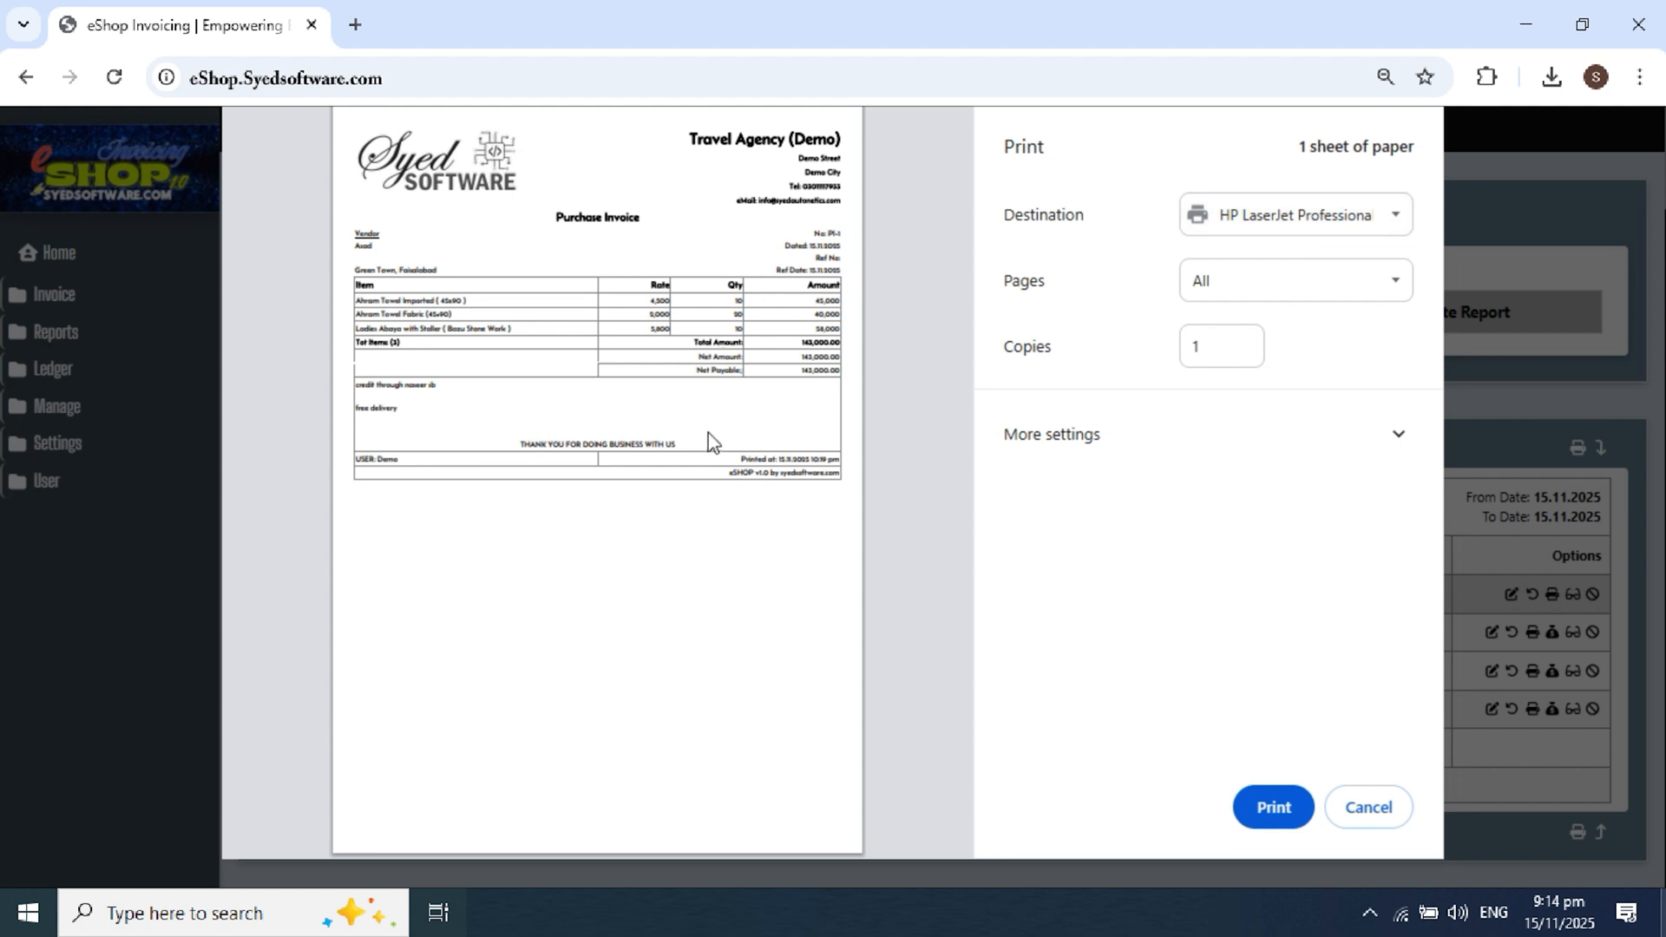
{"action": "left_click", "coordinate": [1373, 808]}
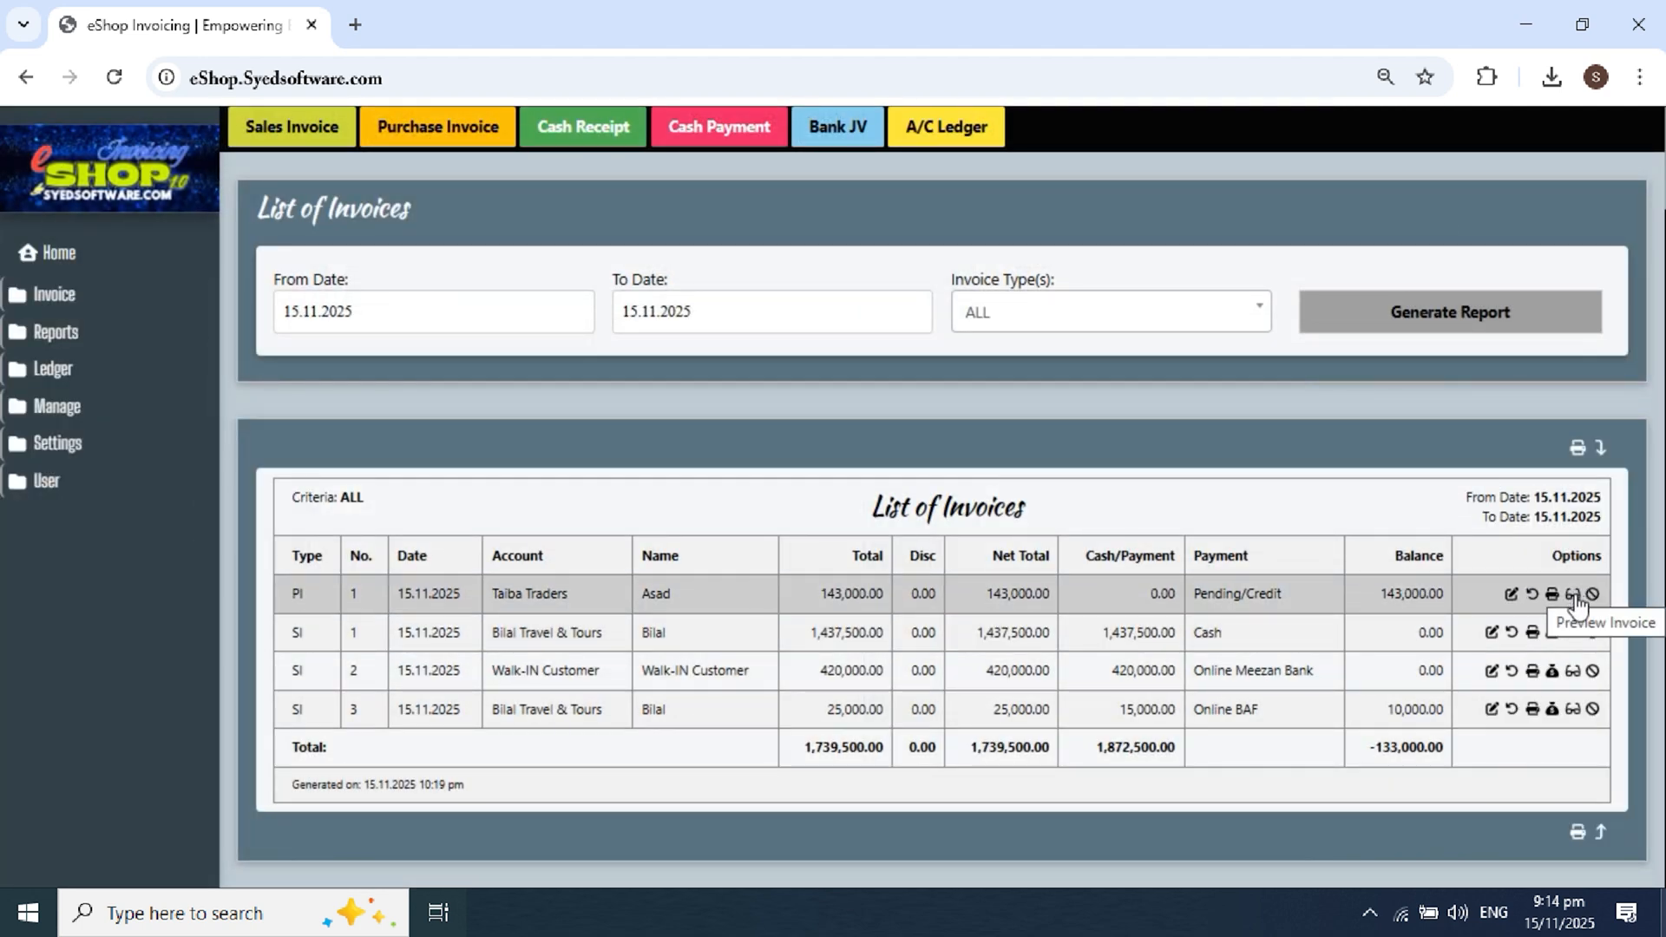
{"action": "left_click", "coordinate": [1573, 595]}
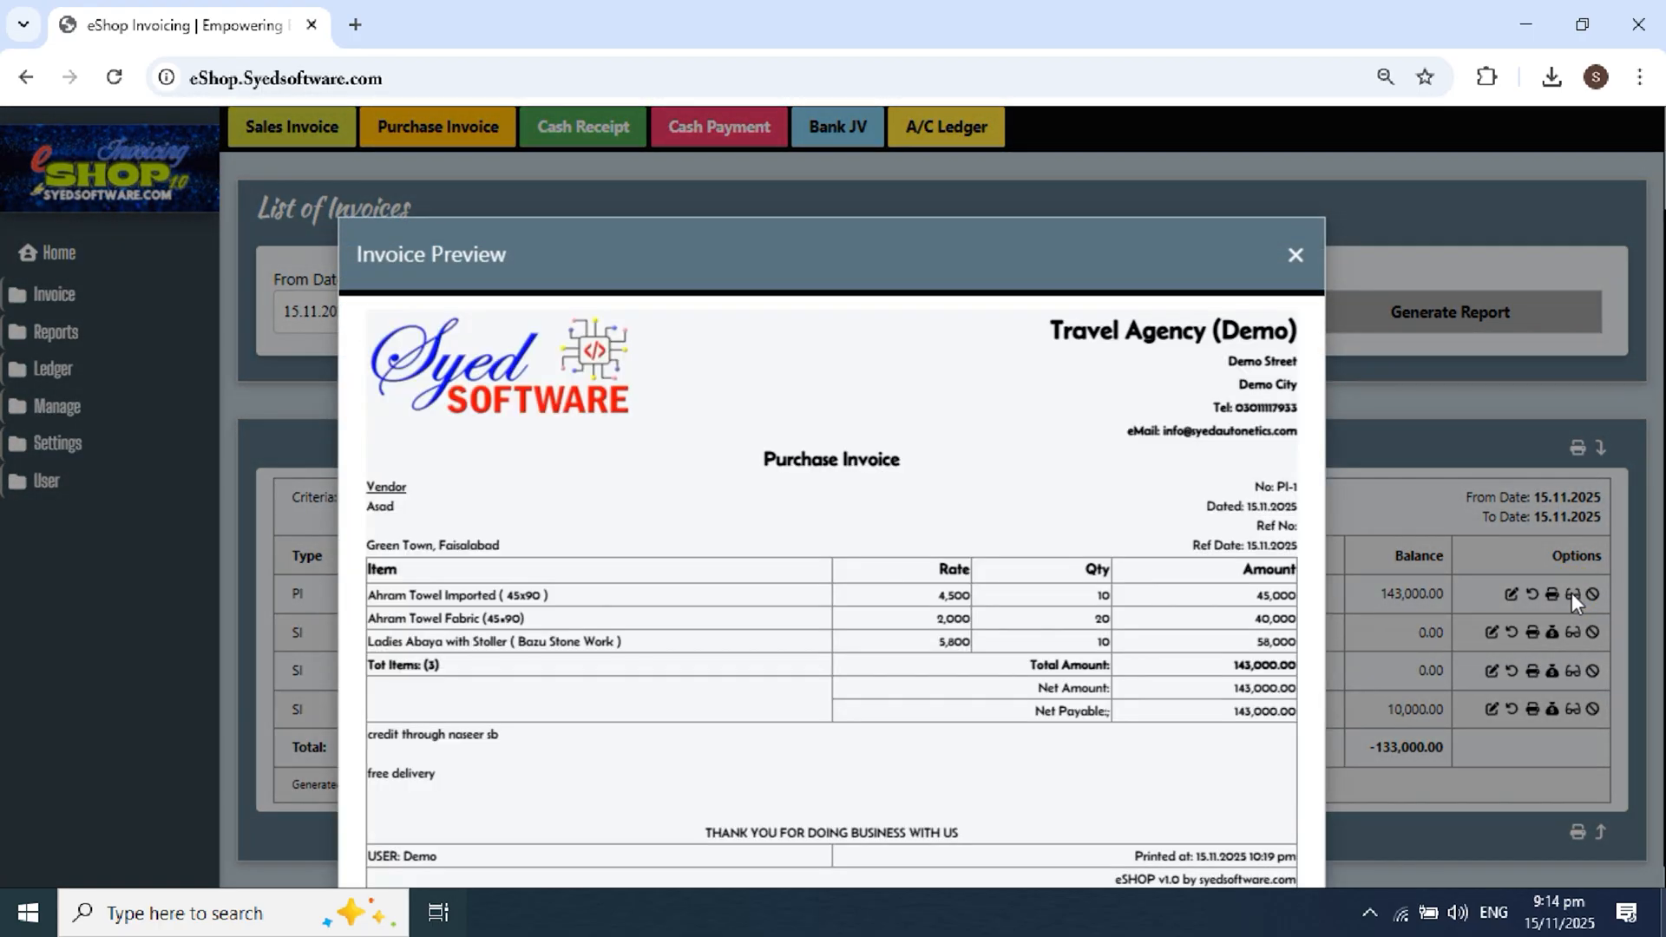
{"action": "scroll", "coordinate": [1201, 558], "scroll_direction": "down", "scroll_amount": 1}
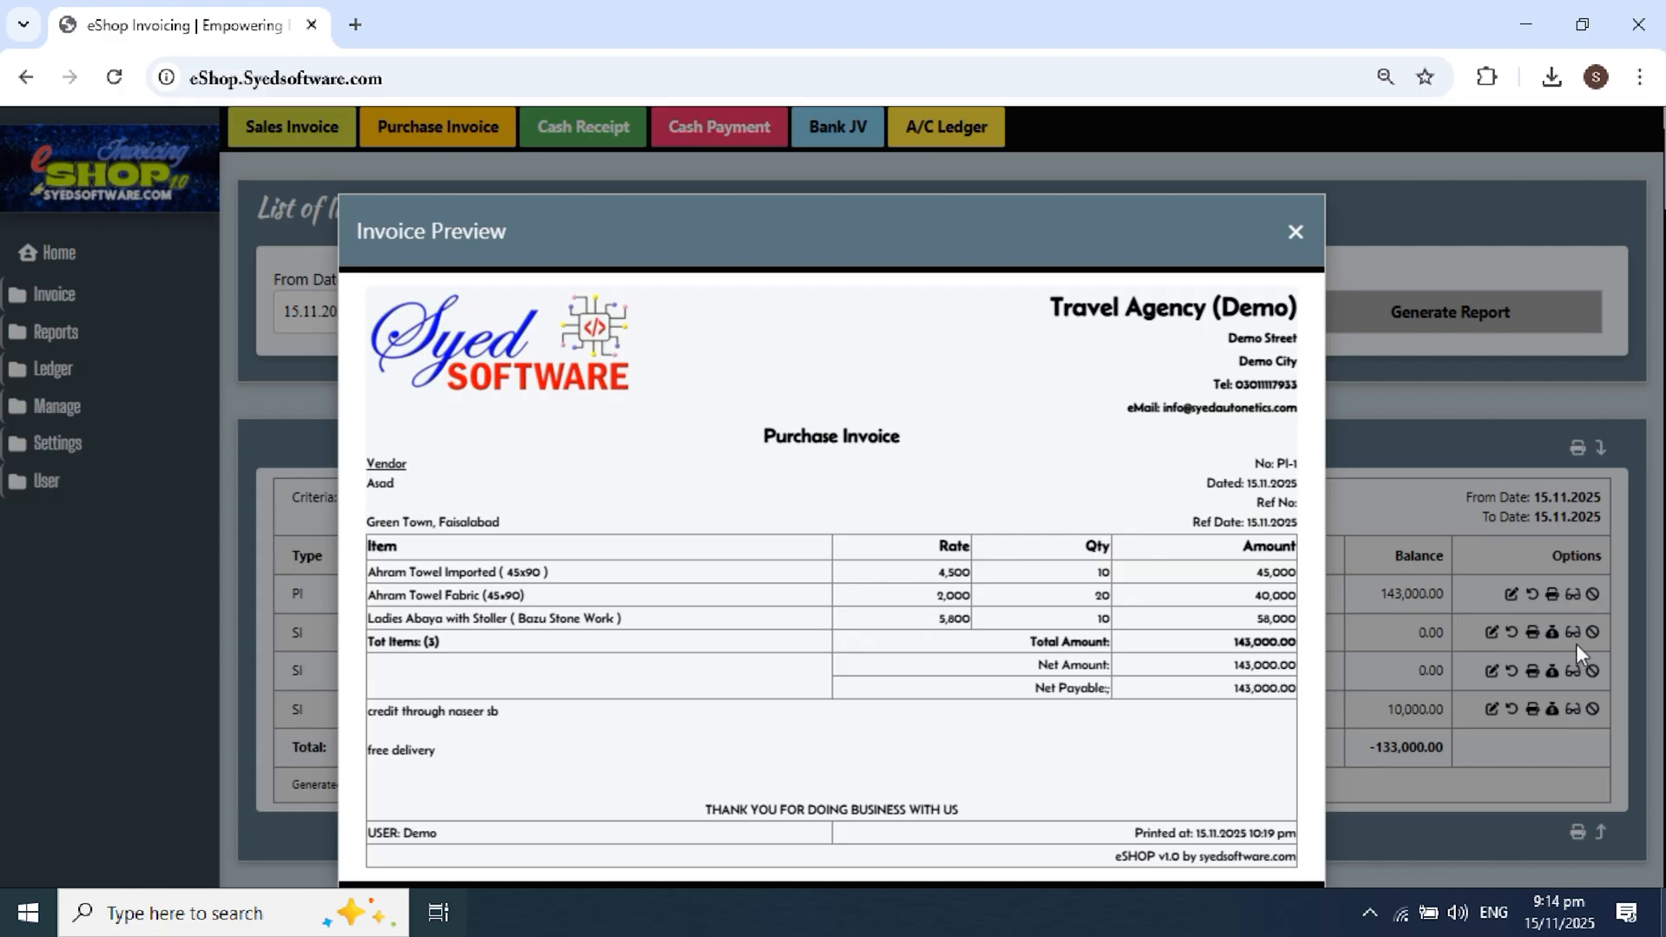
{"action": "left_click", "coordinate": [1294, 231]}
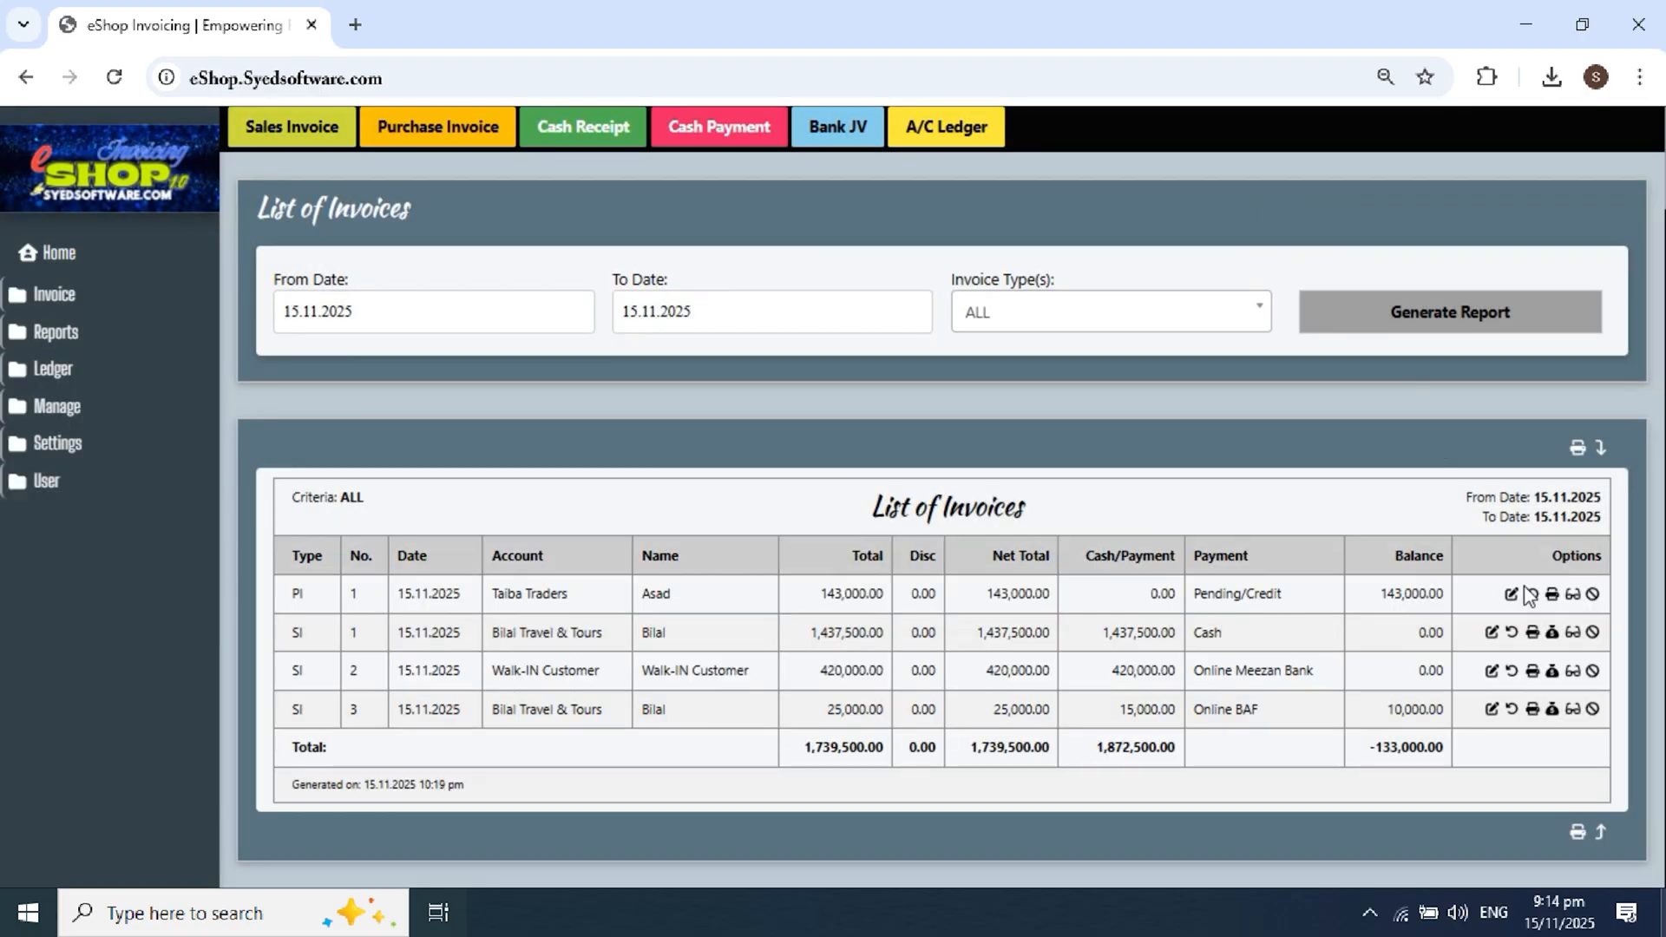
{"action": "left_click", "coordinate": [1573, 636]}
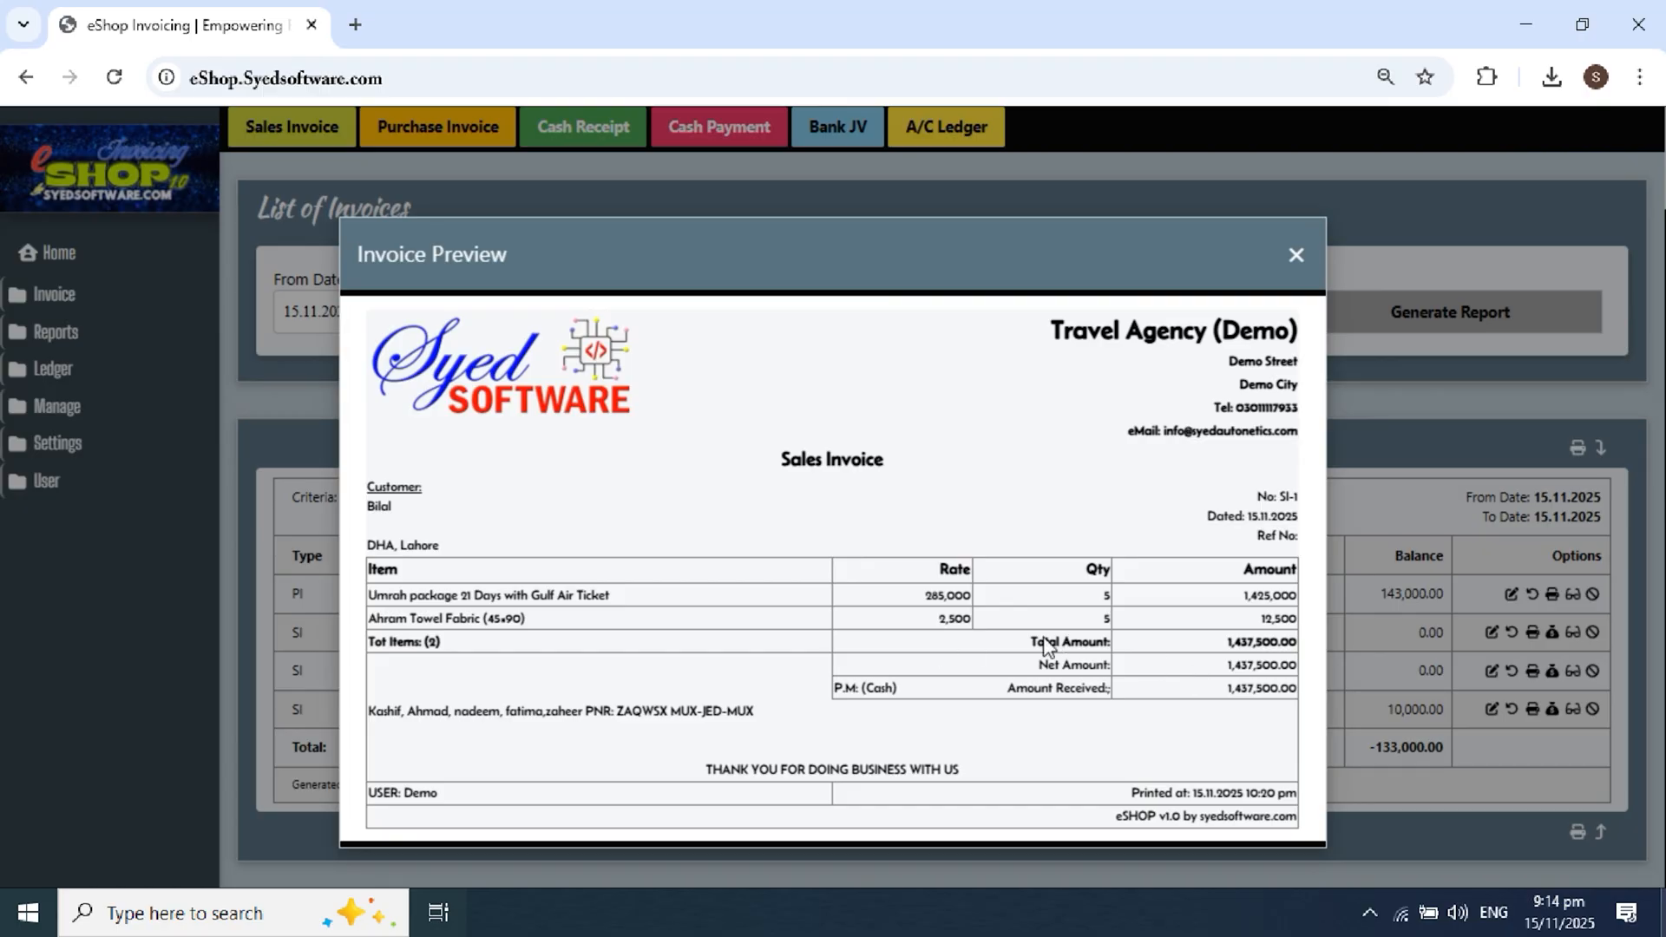
{"action": "left_click", "coordinate": [1294, 257]}
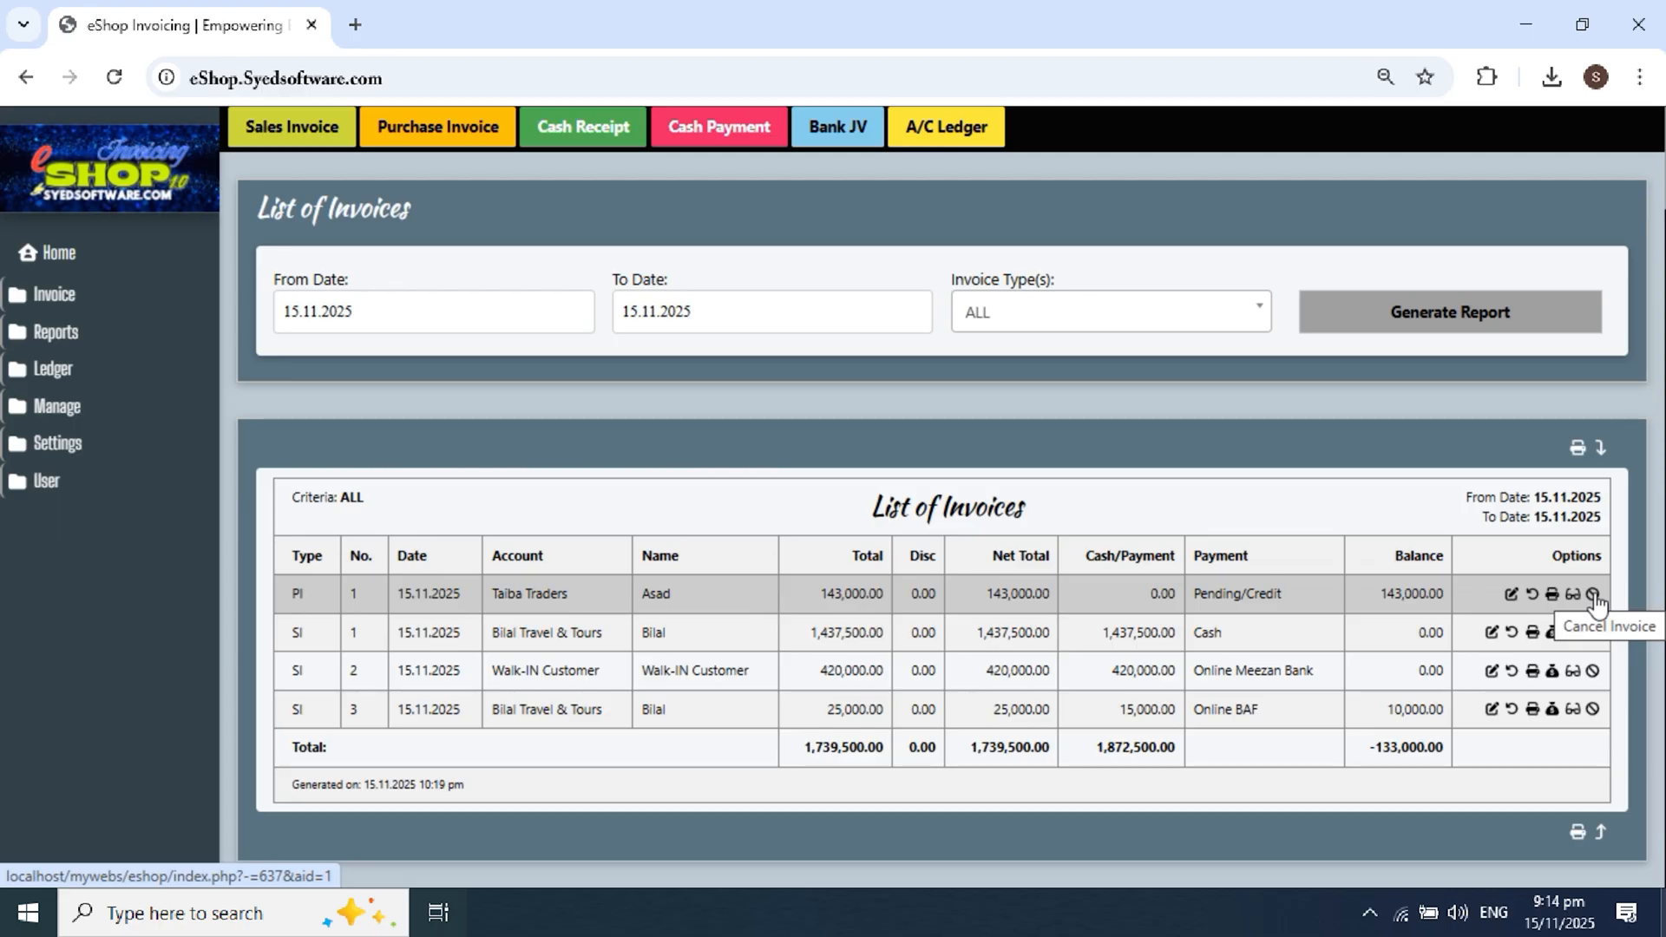
Step: Open PI 1 in Modify Purchase Invoice and review its three items totalling 143000
{"action": "left_click", "coordinate": [1511, 596]}
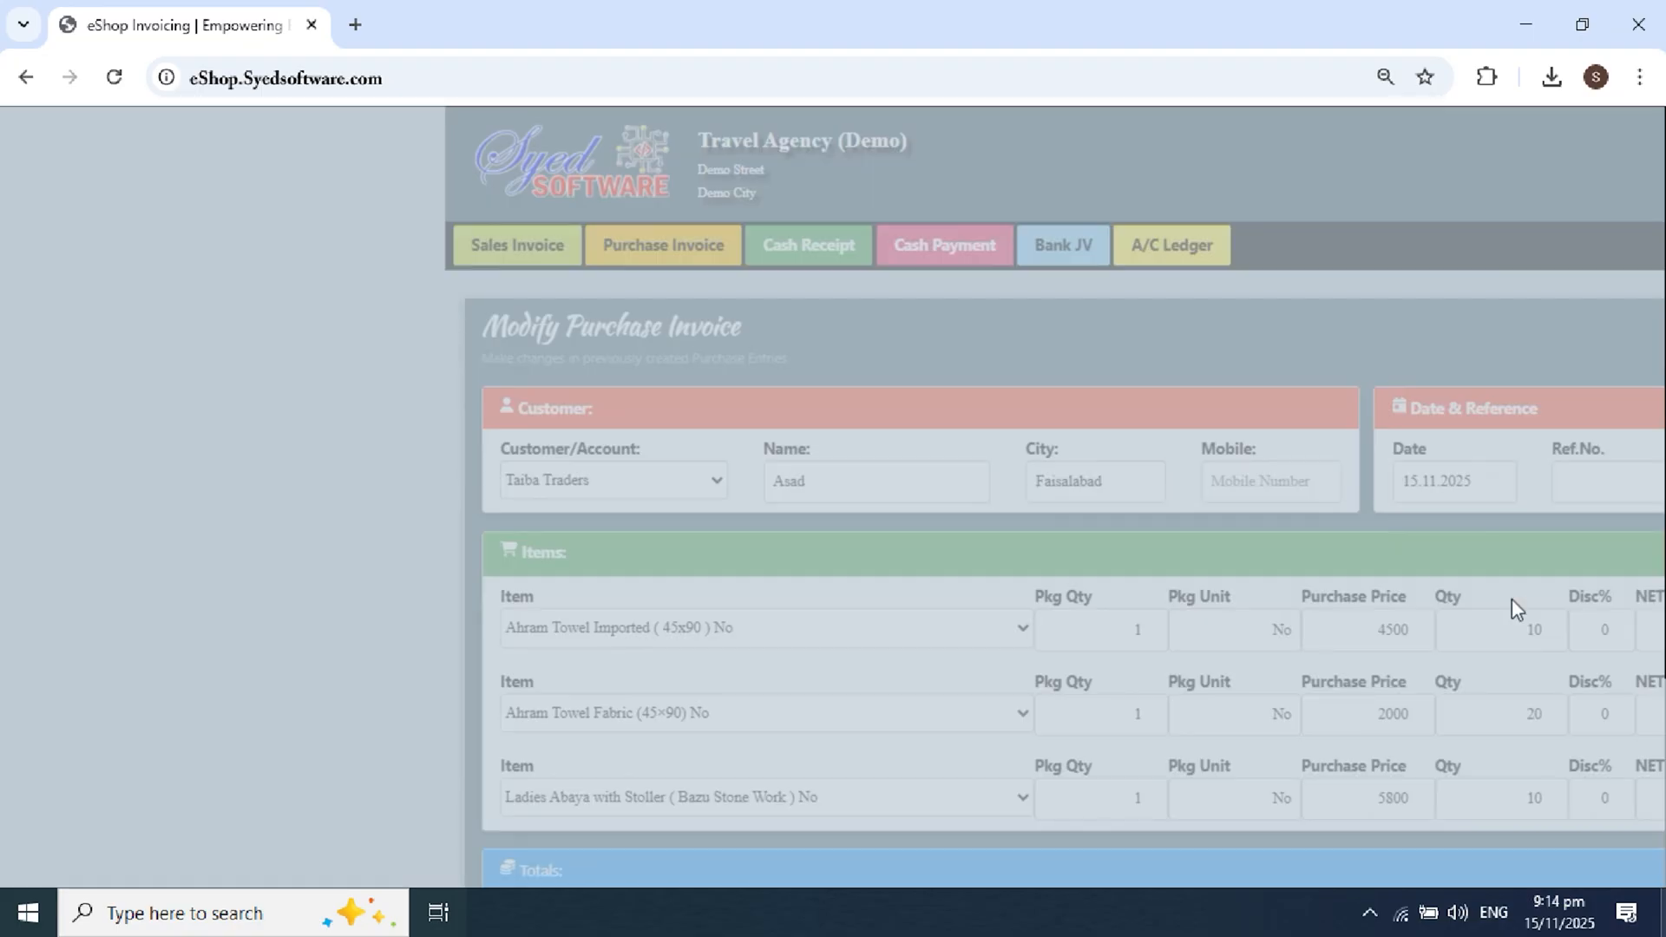
{"action": "scroll", "coordinate": [1087, 476], "scroll_direction": "down", "scroll_amount": 3}
{"action": "scroll", "coordinate": [1087, 476], "scroll_direction": "down", "scroll_amount": 1}
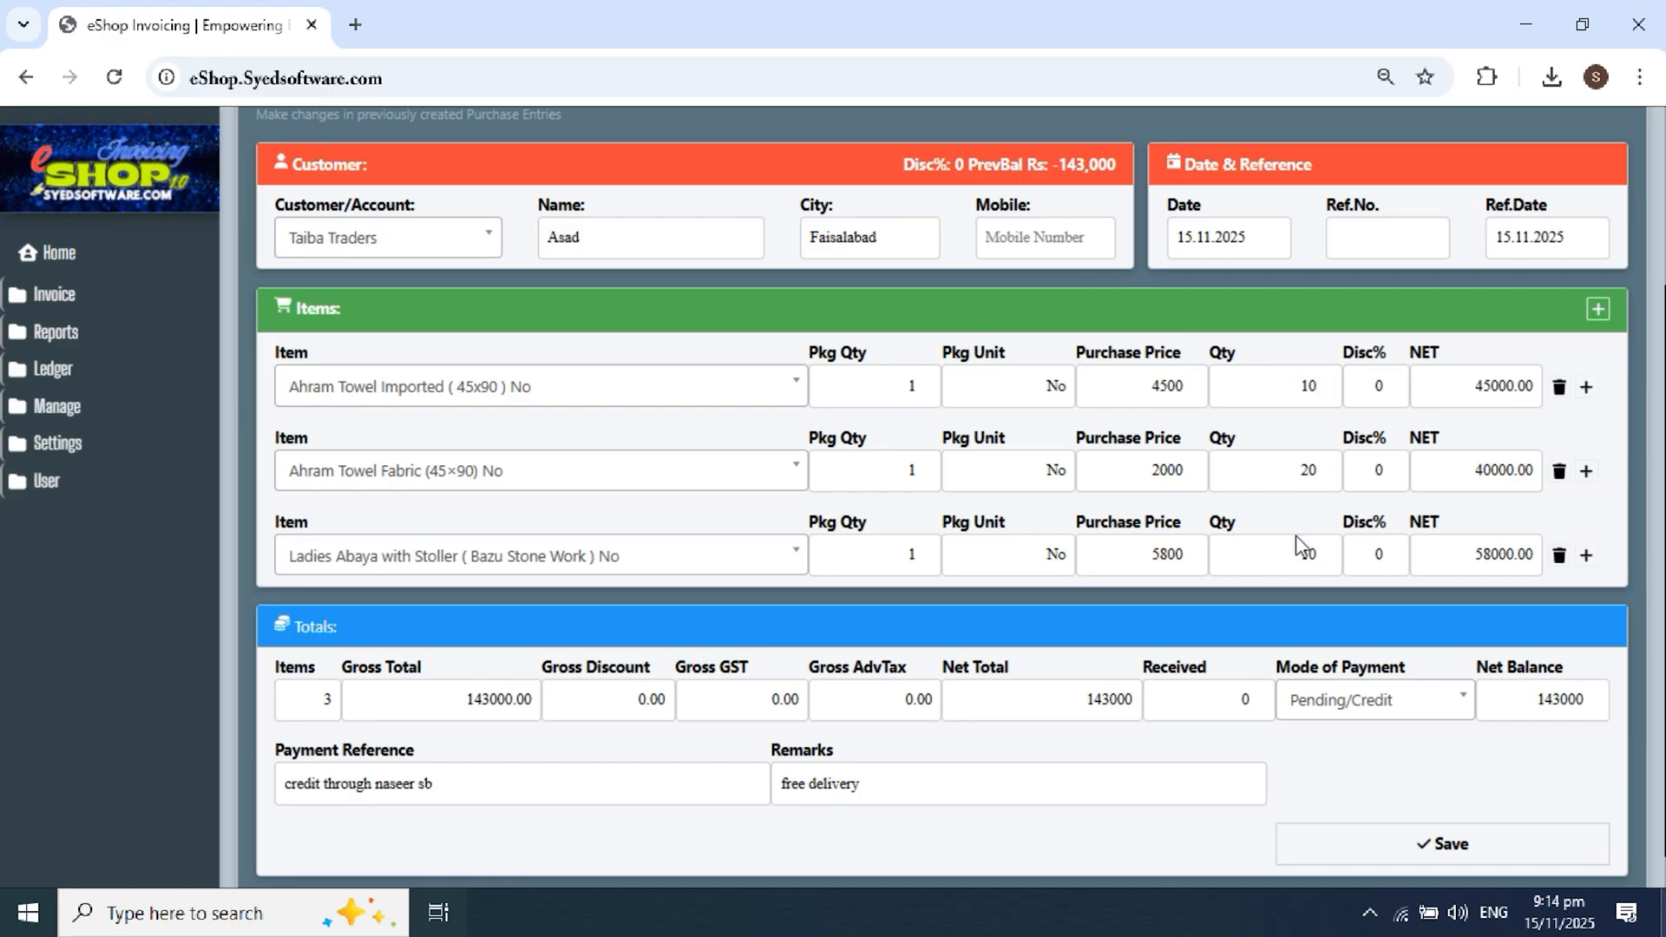
{"action": "scroll", "coordinate": [1248, 528], "scroll_direction": "down", "scroll_amount": 1}
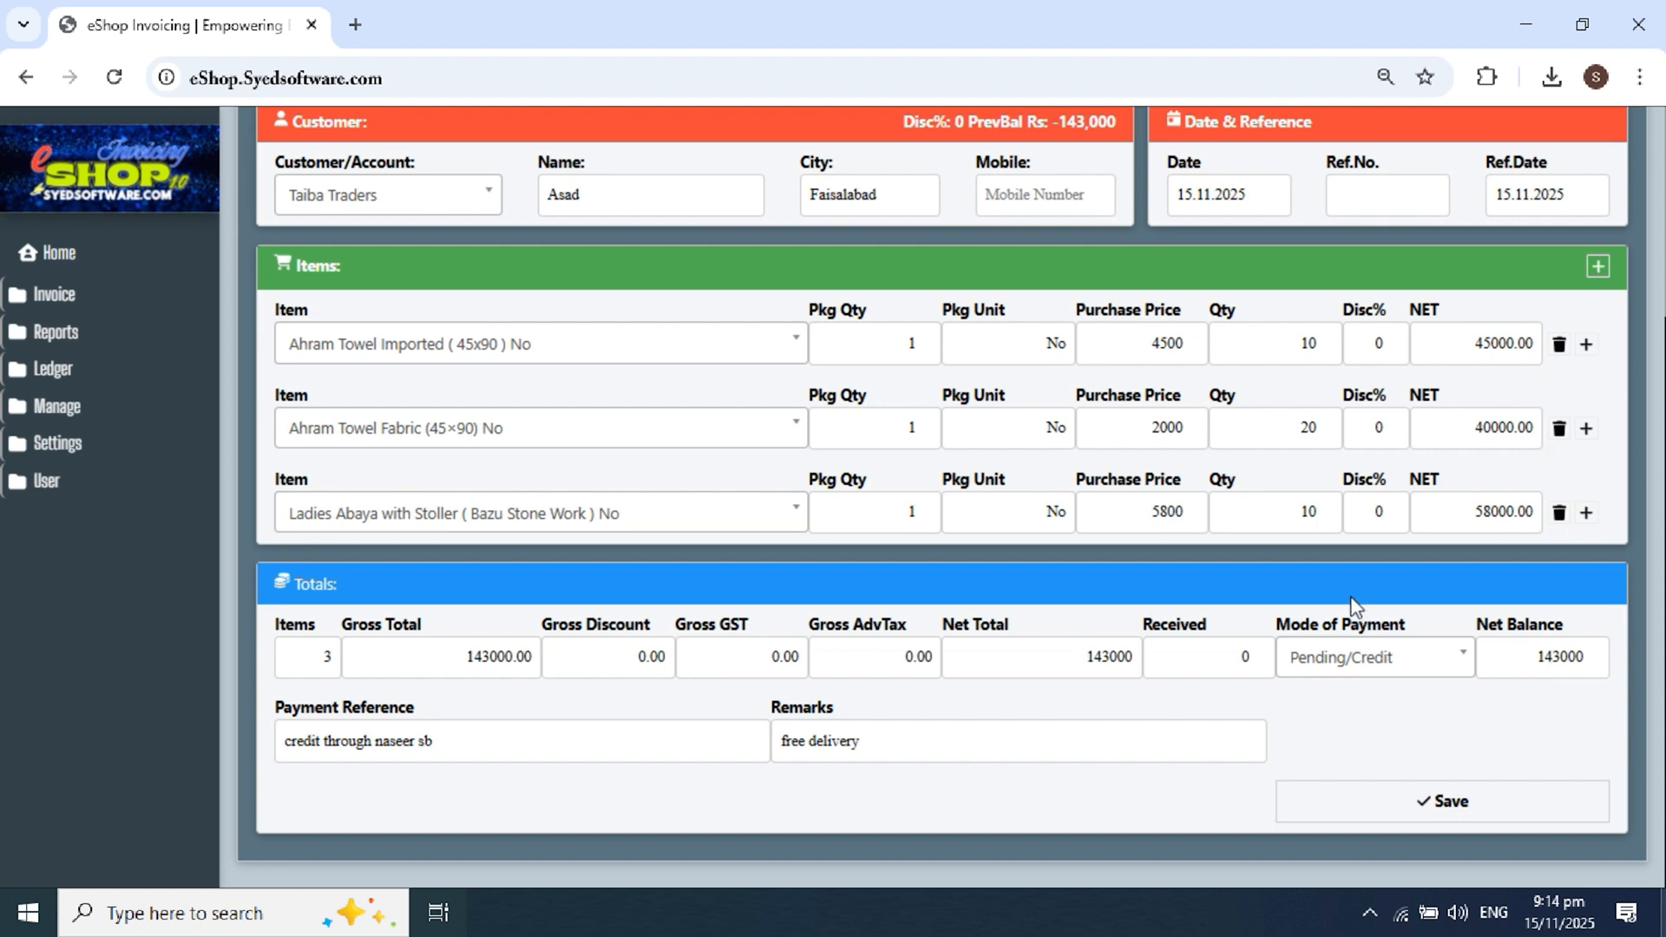
{"action": "scroll", "coordinate": [1320, 521], "scroll_direction": "up", "scroll_amount": 3}
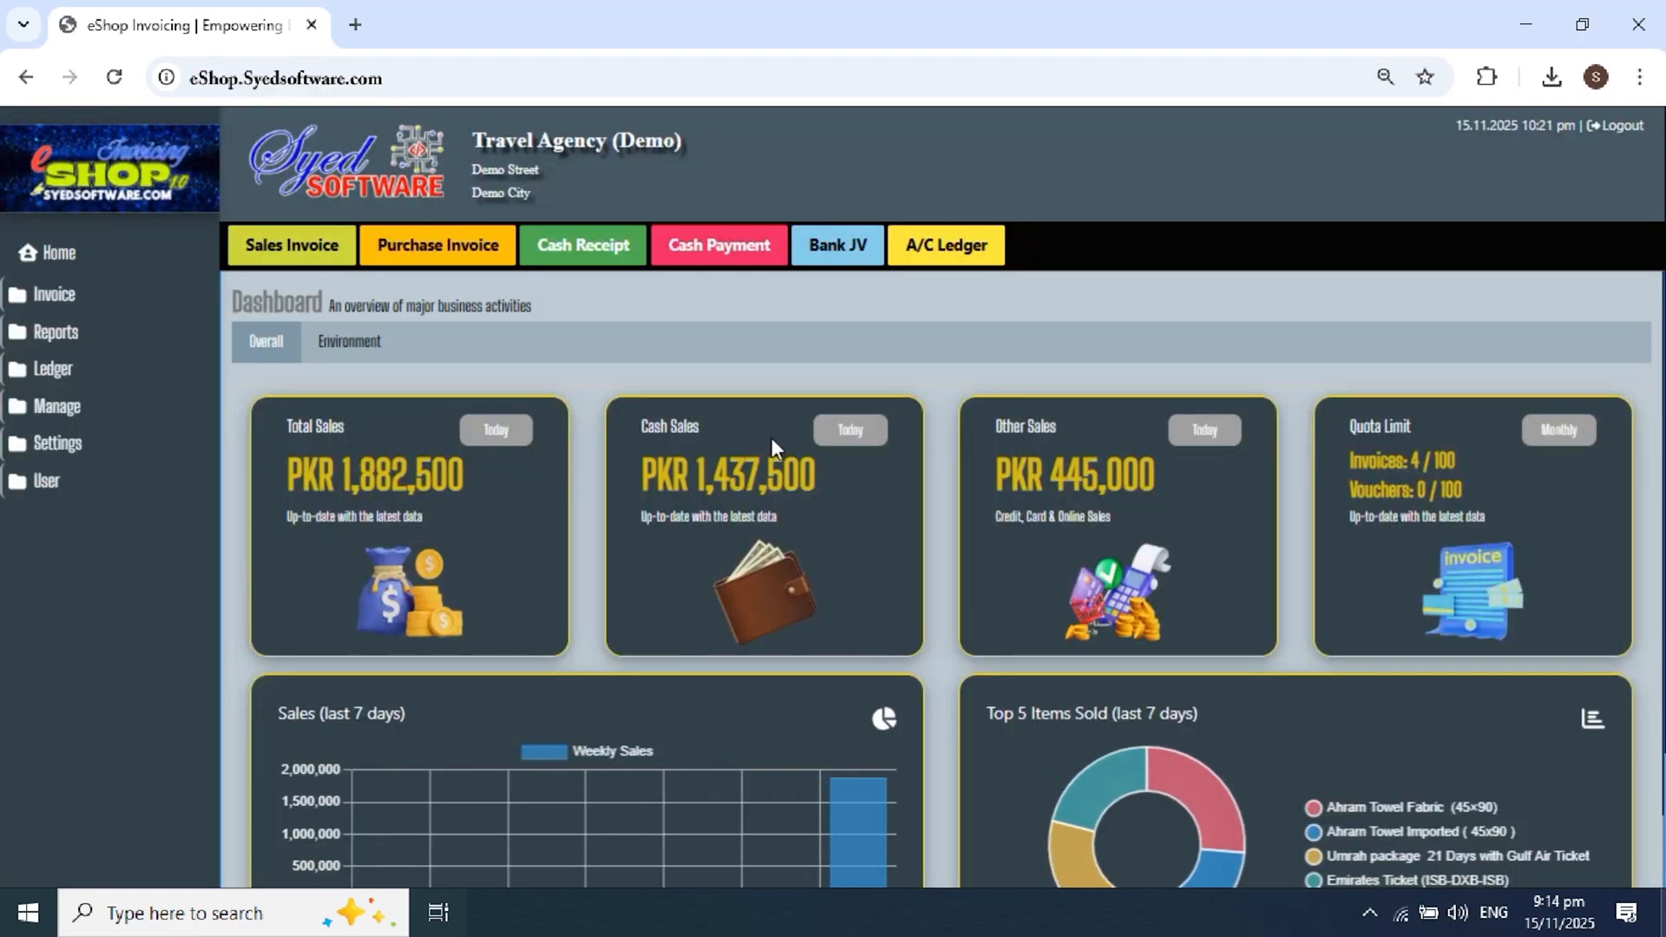
Step: Scroll the dashboard to view today's PKR 1,437,500 cash and PKR 445,000 other sales
{"action": "scroll", "coordinate": [958, 419], "scroll_direction": "down", "scroll_amount": 1}
{"action": "scroll", "coordinate": [958, 418], "scroll_direction": "up", "scroll_amount": 1}
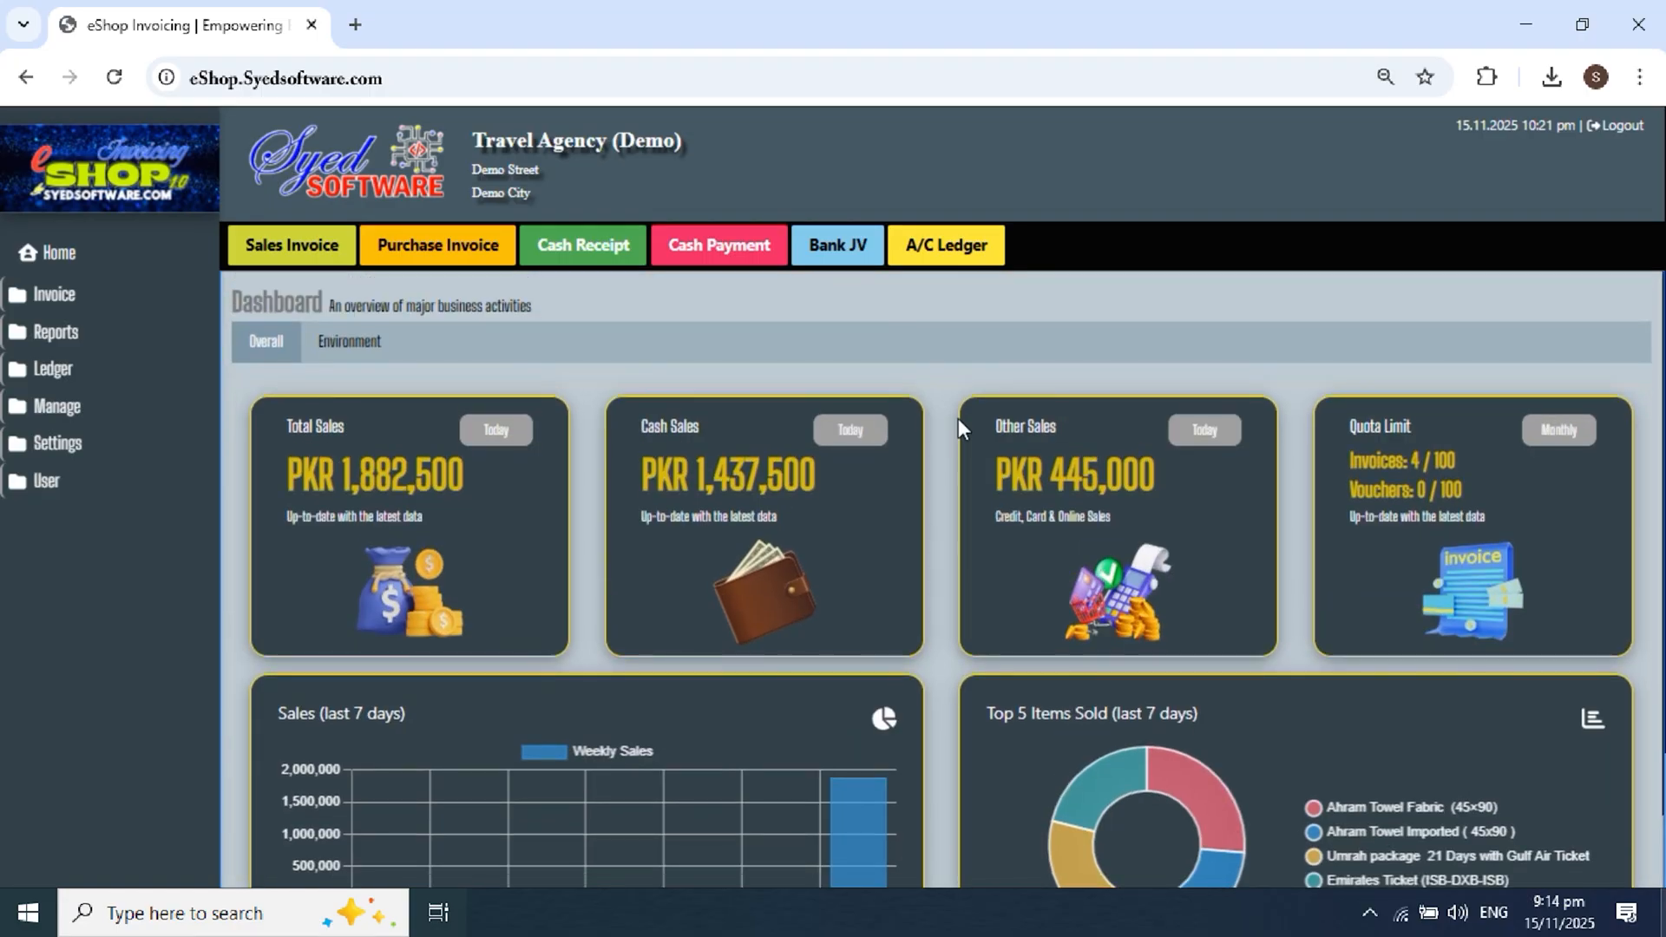